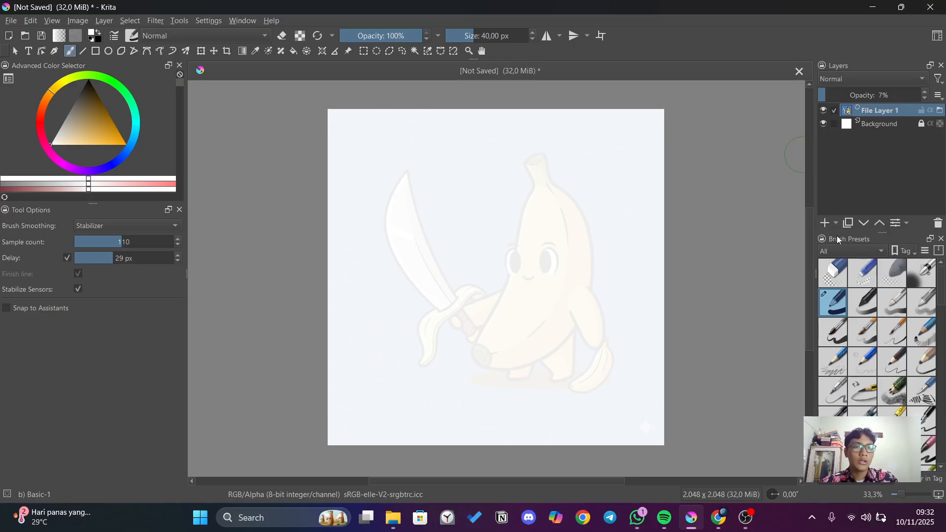
Add a new paint layer above the banana reference file layer.
left_click(835, 224)
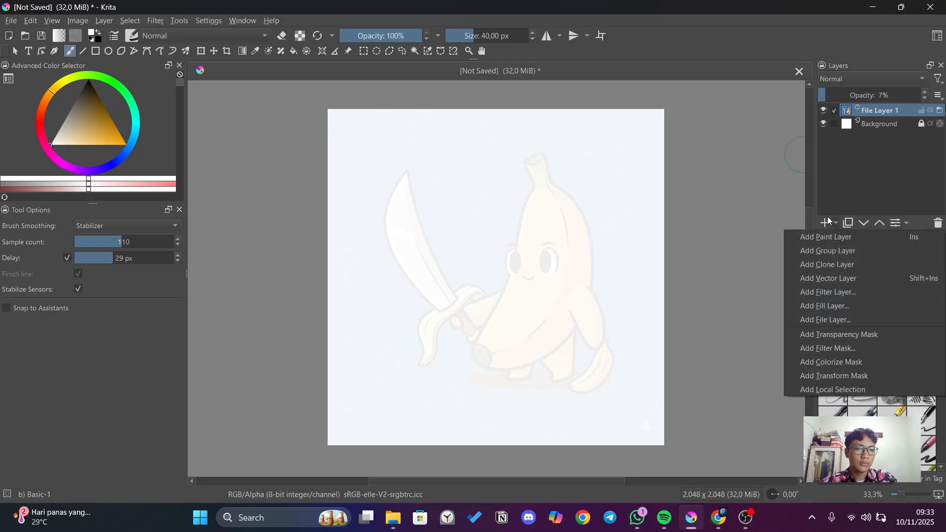
left_click(822, 214)
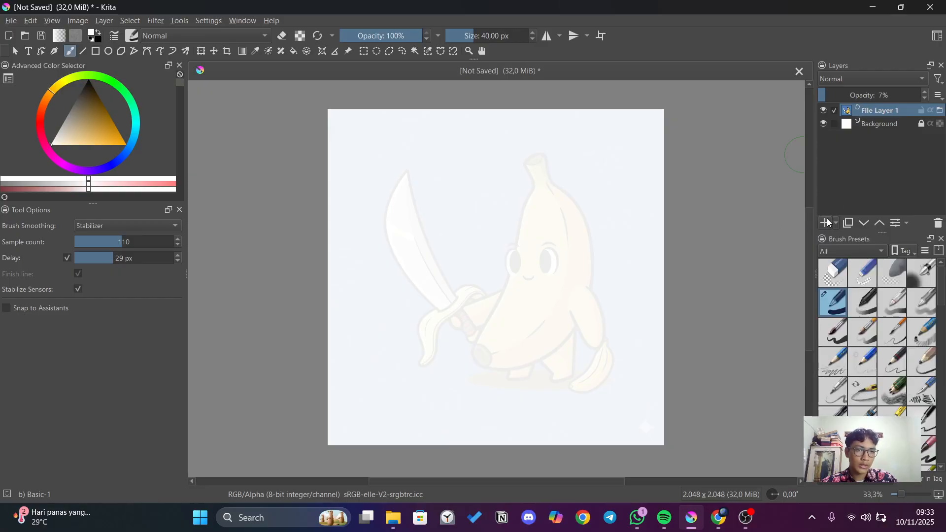
left_click(828, 223)
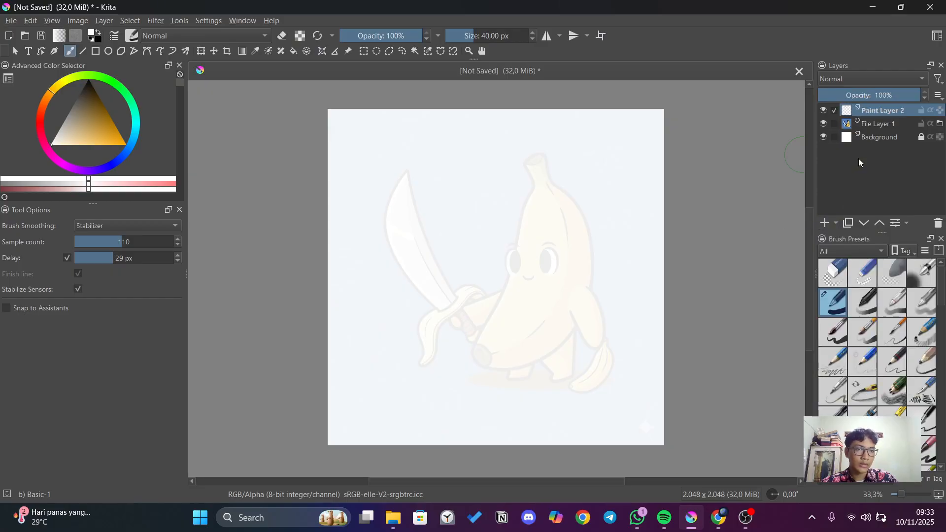
Unlock the Background layer and remove it from the layer stack.
left_click(890, 141)
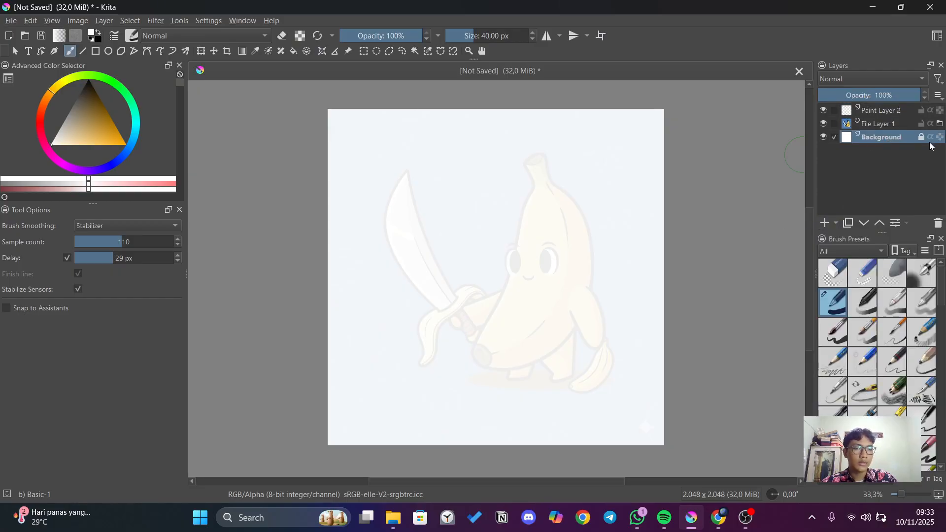
right_click(878, 138)
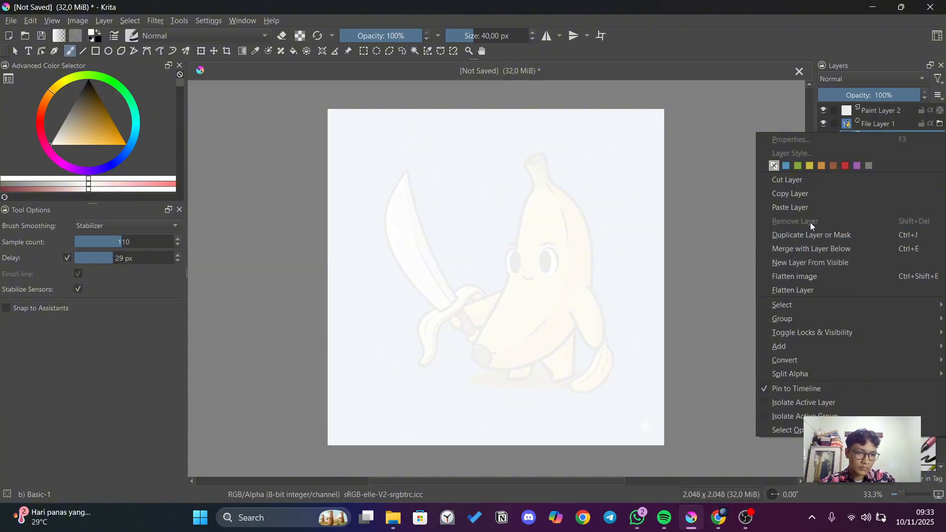
left_click(724, 271)
right_click(847, 145)
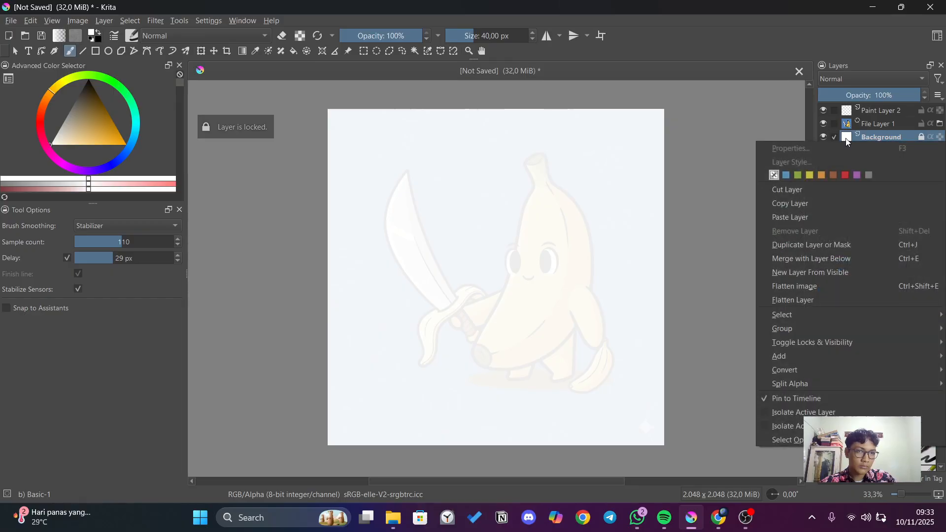
left_click(829, 187)
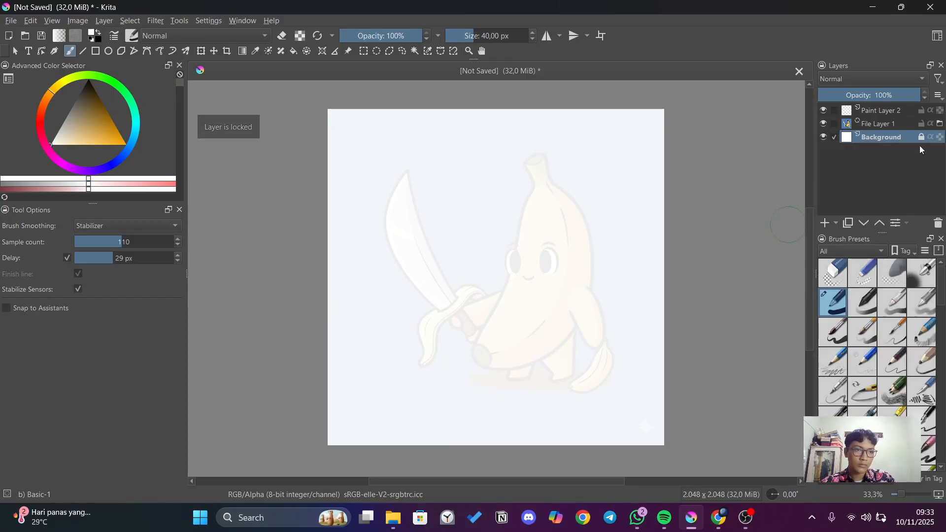
right_click(846, 140)
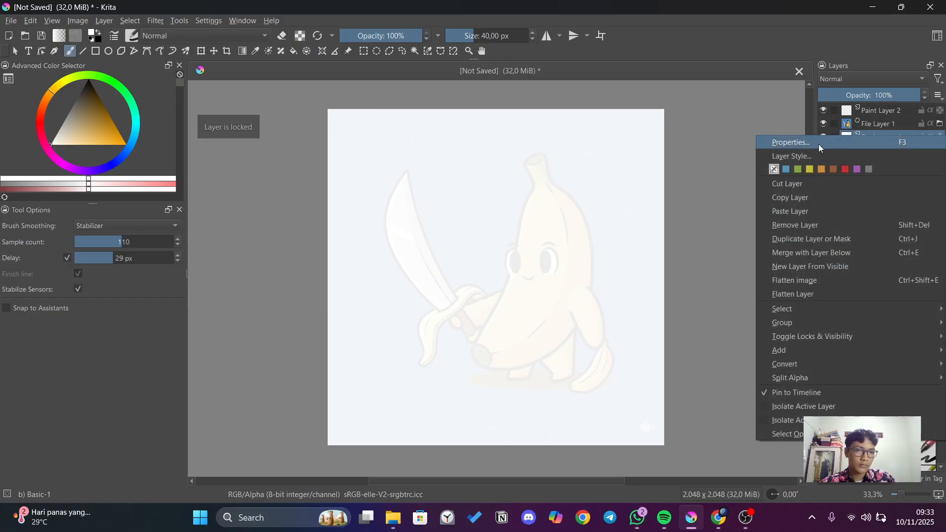
left_click(814, 226)
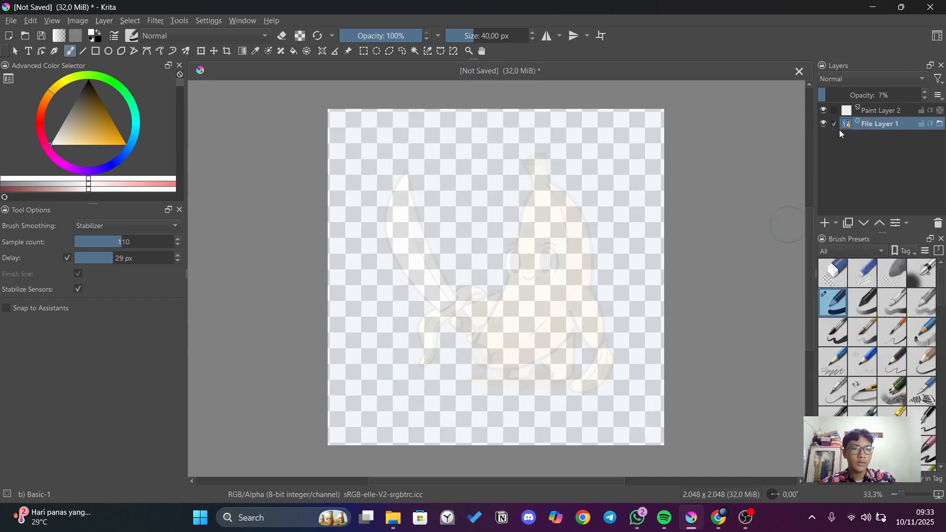
Raise the opacity of File Layer 1 to 32% and make Paint Layer 2 the active layer.
mouse_move(823, 91)
left_mouse_down()
mouse_move(857, 96)
mouse_move(848, 98)
left_mouse_up()
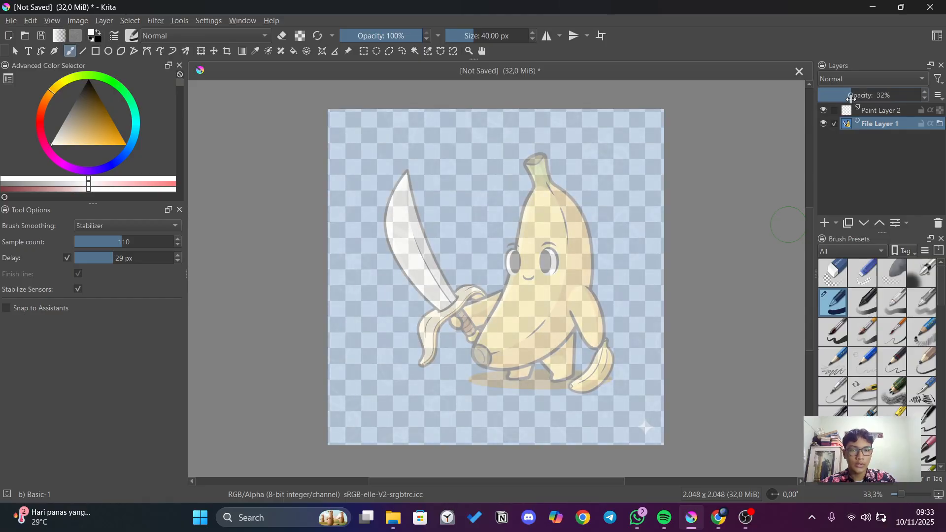
left_click(870, 110)
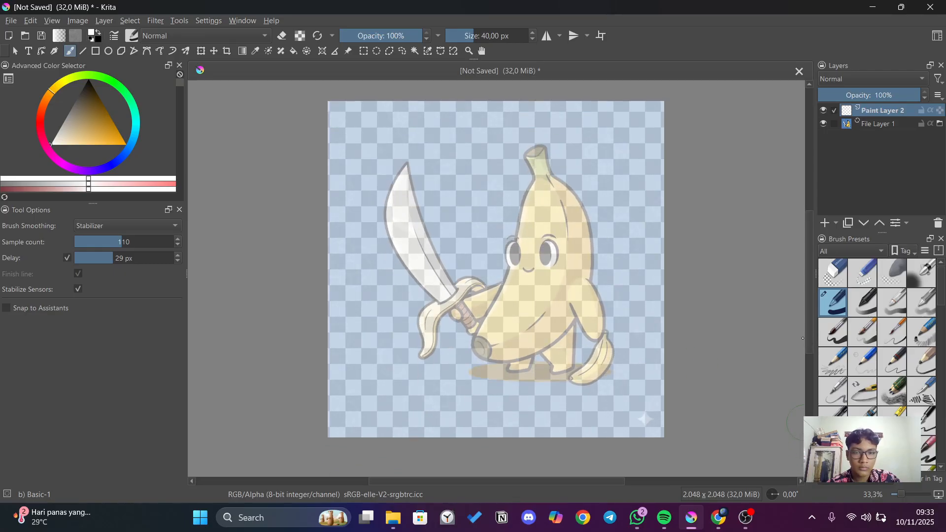
scroll(542, 298, "up", 1)
left_click_drag(811, 259, 810, 245)
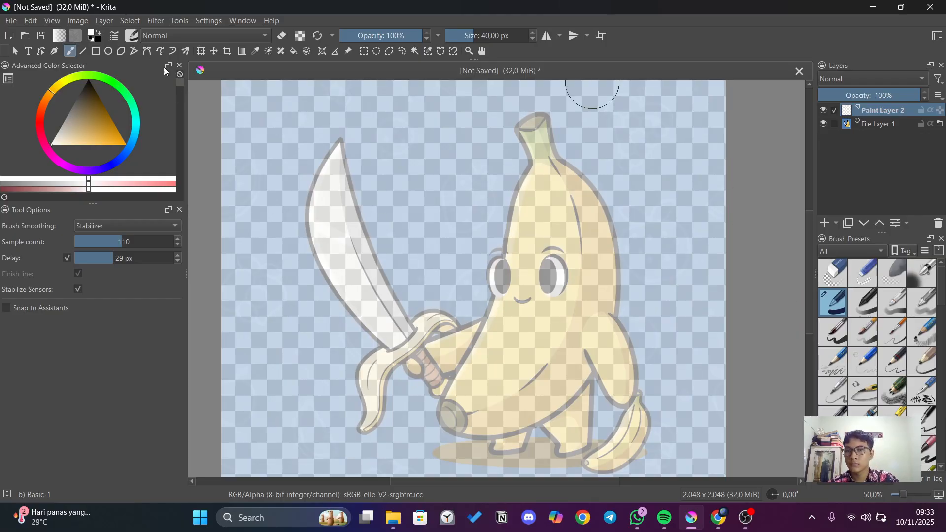
Choose Stabilizer brush smoothing and try a white stroke along the banana's stem.
left_click(131, 226)
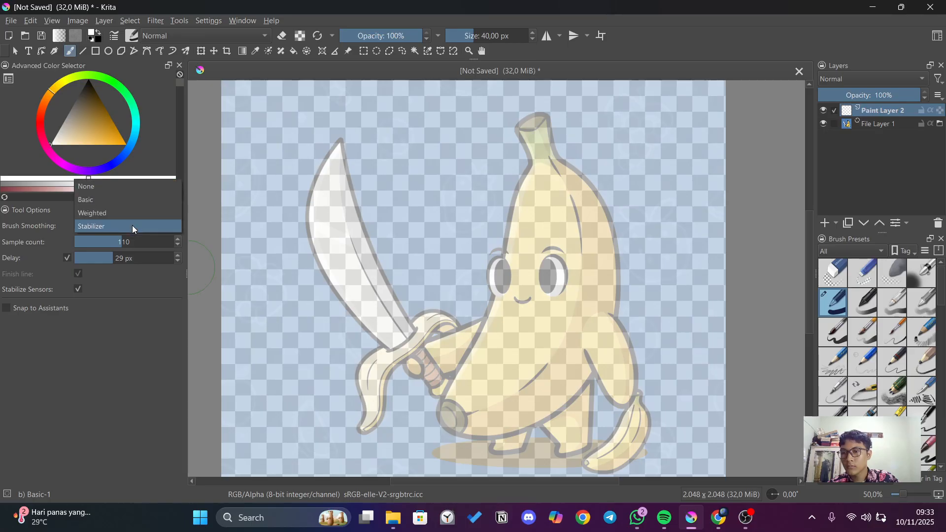
left_click(122, 228)
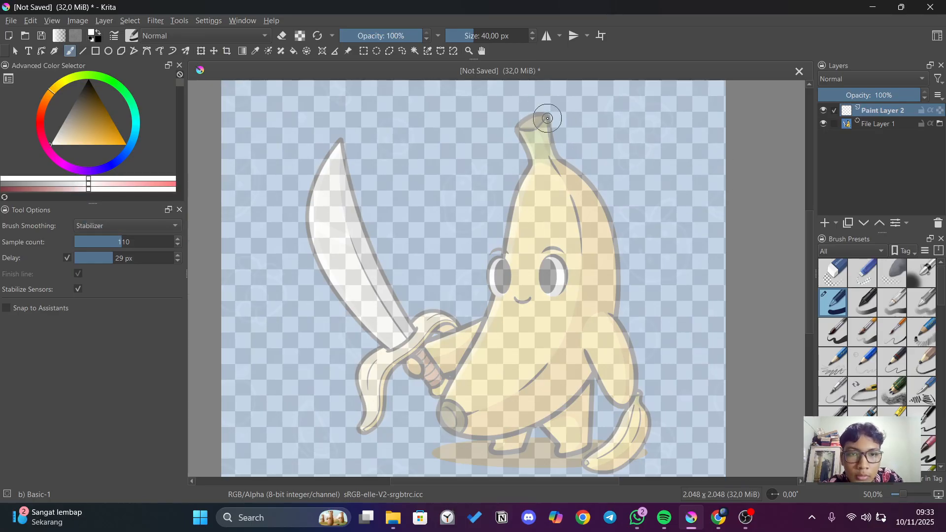
left_click_drag(547, 118, 552, 143)
key("ctrl+z")
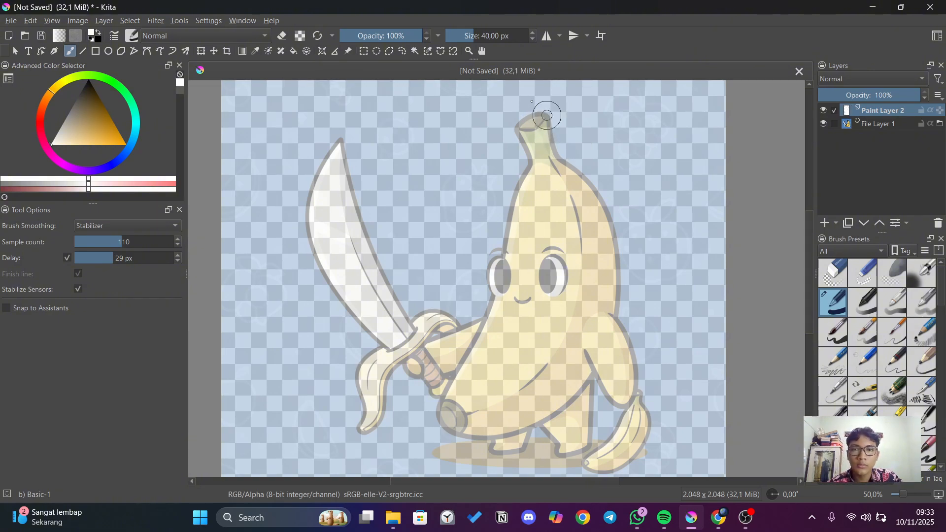
Reduce the brush size to 21,91 px and sample the dark outline colour at the banana's stem for the freehand brush.
left_click(471, 32)
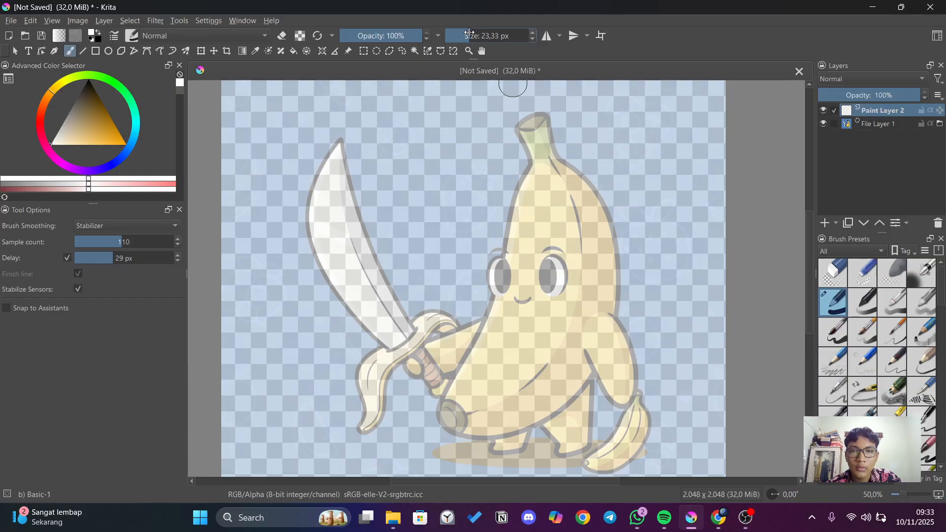
left_click(255, 52)
left_click(552, 130)
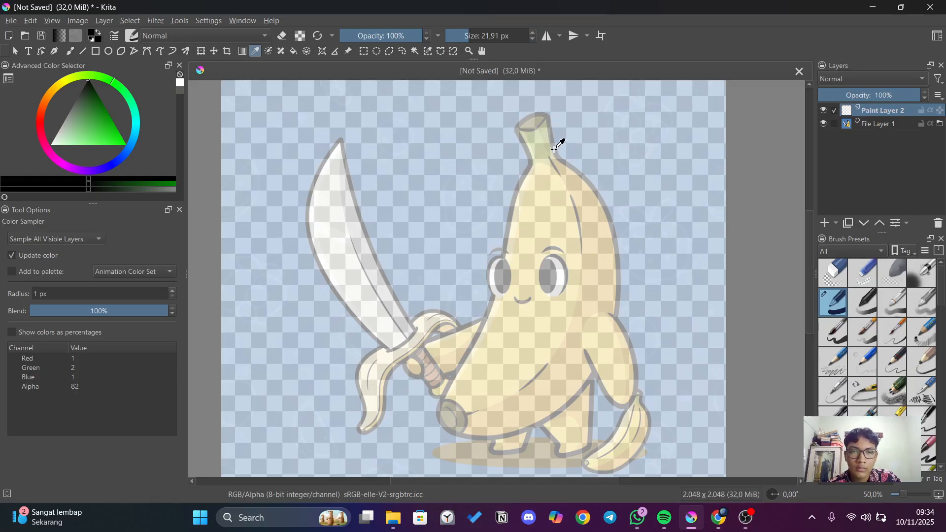
left_click(71, 52)
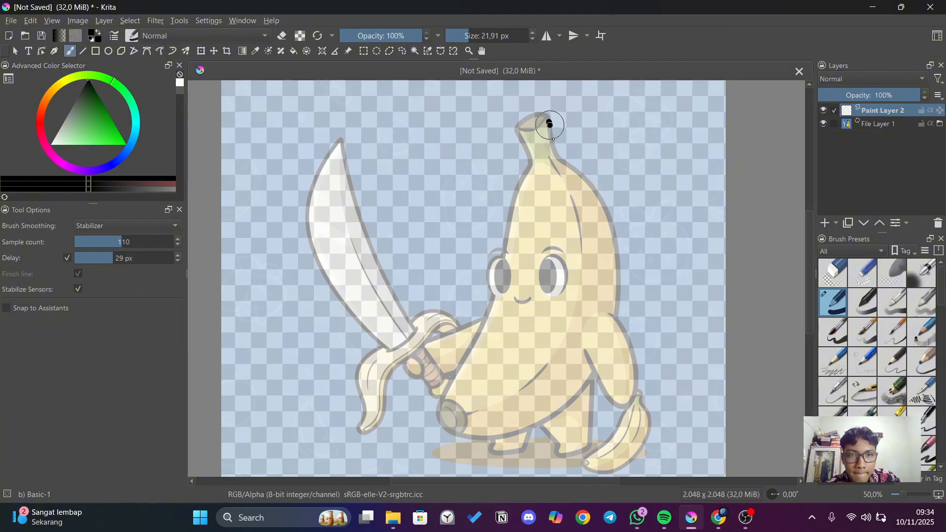
Try tracing the stem and body edge of the banana, reducing the brush size to 15,63 px between attempts.
left_click_drag(548, 121, 552, 137)
key("ctrl+z")
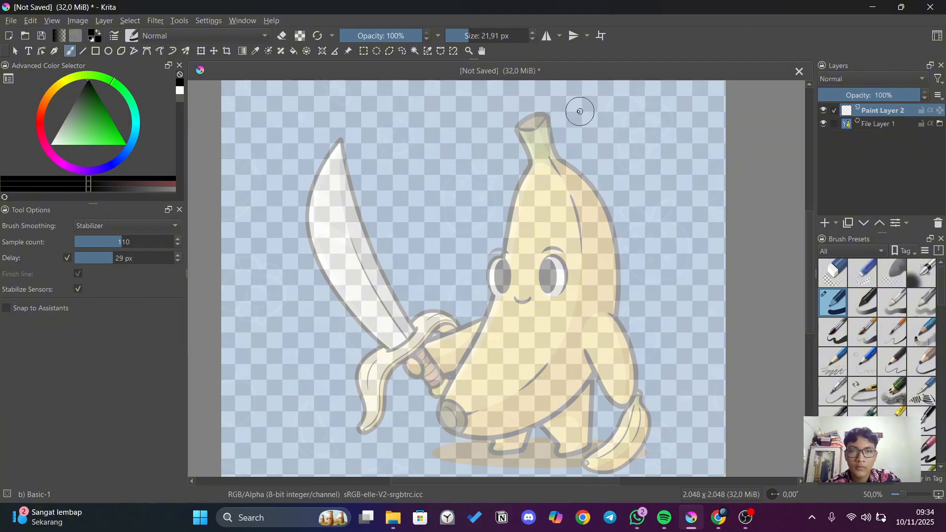
left_click_drag(472, 37, 468, 37)
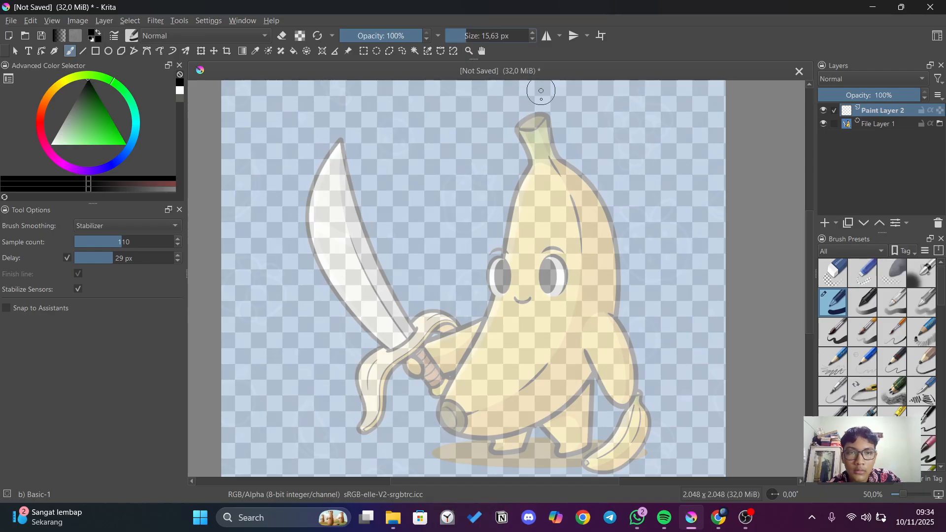
mouse_move(548, 121)
left_mouse_down()
mouse_move(562, 170)
mouse_move(616, 222)
mouse_move(631, 295)
mouse_move(615, 319)
left_mouse_up()
key("ctrl+z")
key("ctrl+z")
Raise the stabilizer sample count to 237 and the delay to 46 px, trying strokes along the banana's stem.
left_click_drag(121, 243, 136, 243)
left_click_drag(549, 121, 567, 168)
key("ctrl+z")
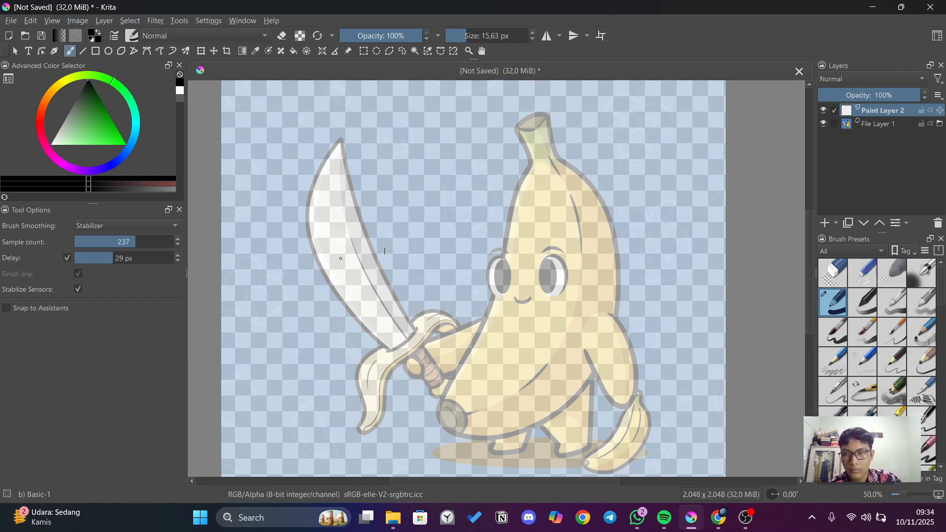
left_click_drag(112, 258, 120, 259)
left_click_drag(549, 119, 573, 171)
key("ctrl+z")
Trace the full outline of the banana body in black with a 24,82 px brush, checking it with the reference layer hidden.
left_click_drag(468, 38, 476, 38)
mouse_move(547, 119)
left_mouse_down()
mouse_move(614, 234)
mouse_move(616, 324)
mouse_move(576, 392)
mouse_move(525, 430)
mouse_move(466, 440)
mouse_move(436, 416)
mouse_move(495, 287)
mouse_move(531, 150)
mouse_move(517, 125)
mouse_move(548, 117)
left_mouse_up()
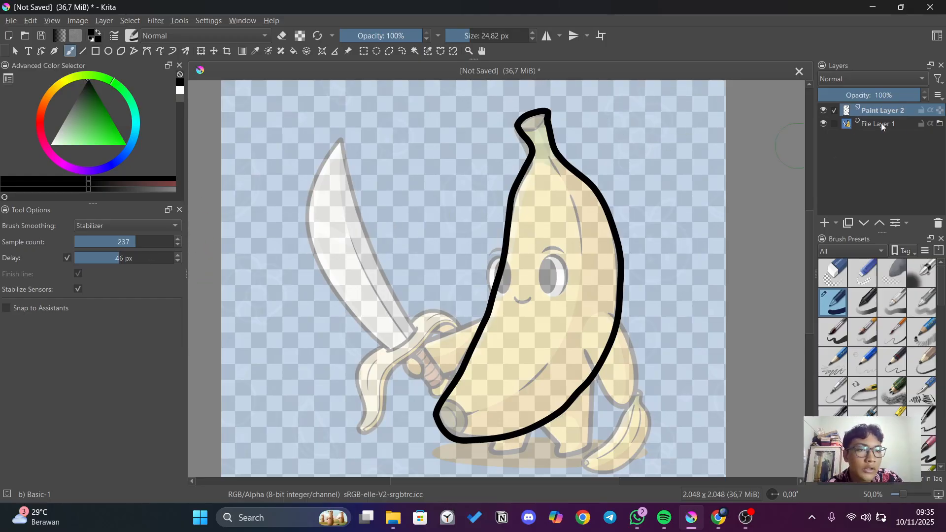
left_click(823, 124)
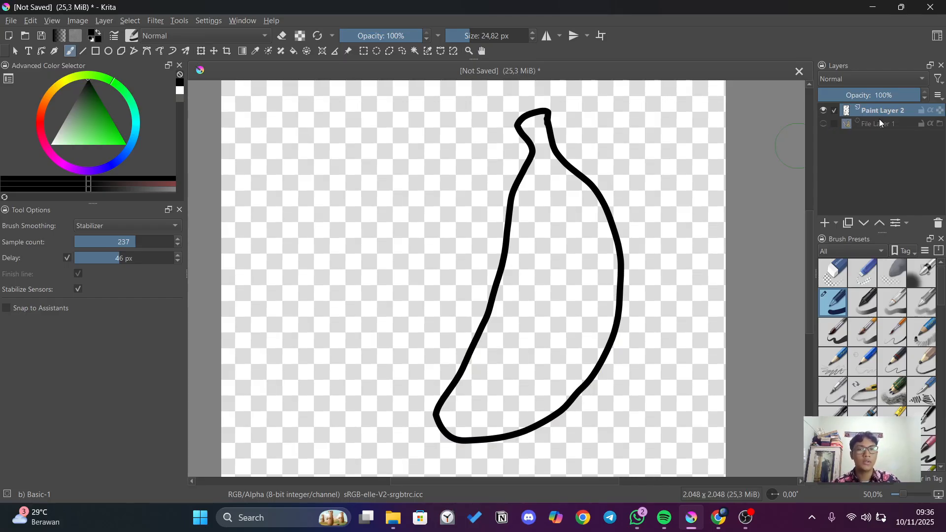
left_click(823, 123)
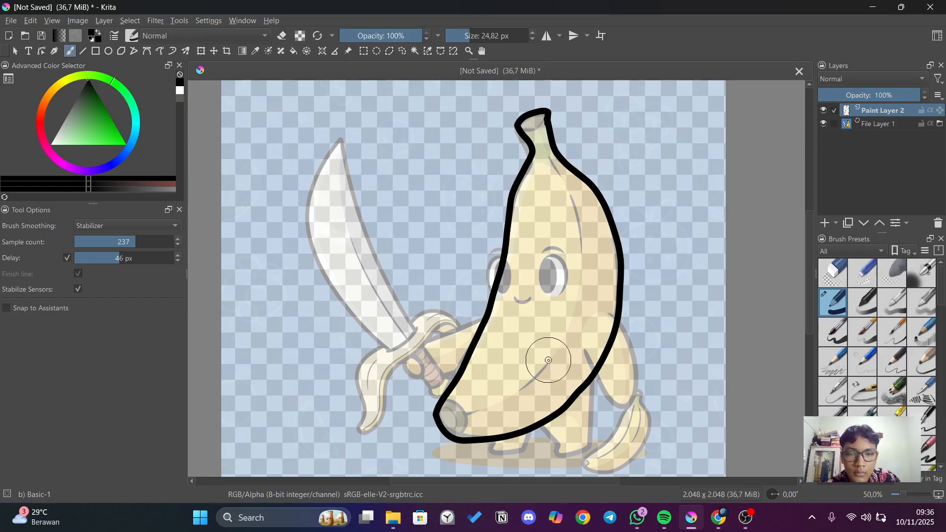
Raise the opacity of the reference layer File Layer 1 to 45%.
scroll(706, 297, "down", 1)
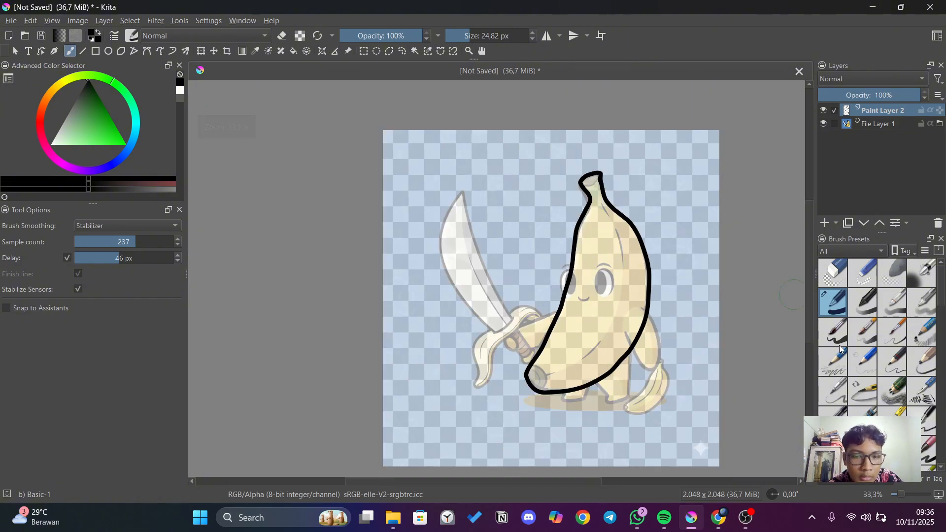
scroll(585, 483, "right", 2)
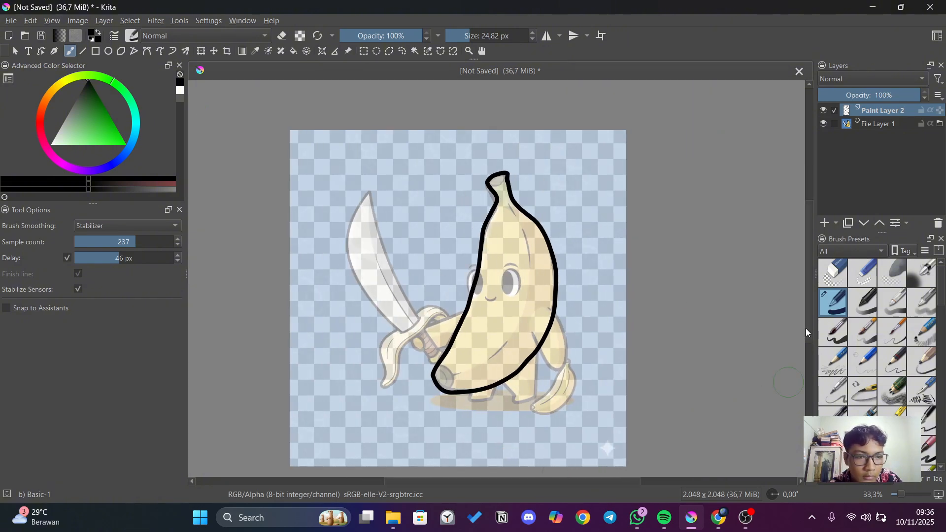
scroll(807, 335, "down", 1)
scroll(494, 310, "up", 2)
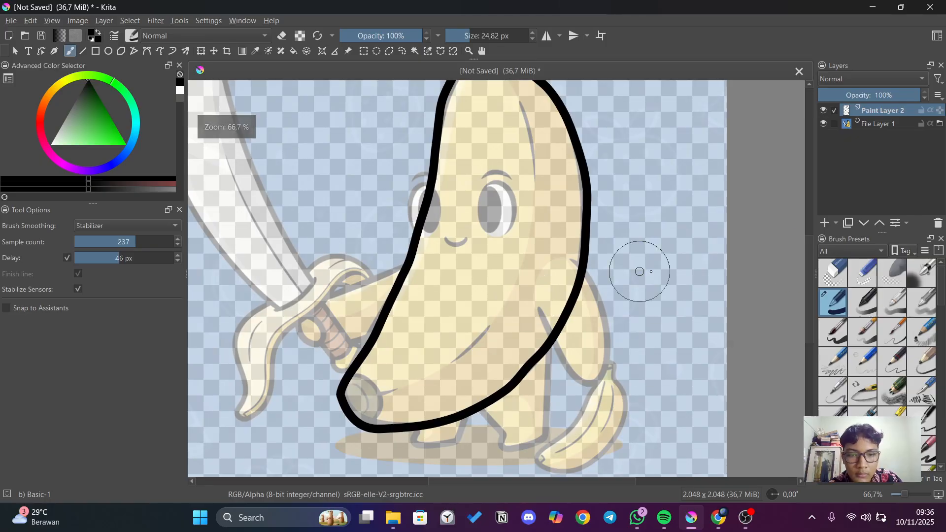
left_click(873, 124)
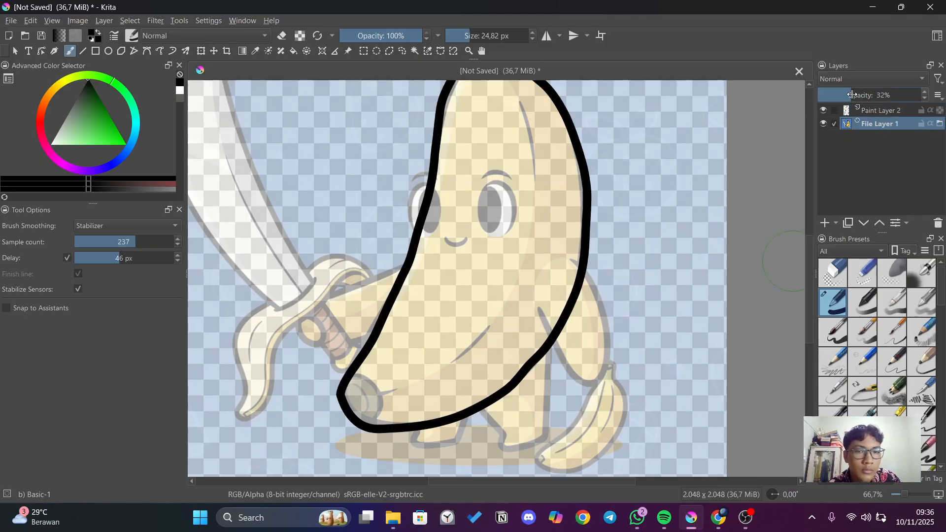
left_click(886, 94)
left_click_drag(886, 94, 864, 97)
Reduce the brush size to 20,54 px and make Paint Layer 2 active for drawing the crease on the lower banana body.
scroll(677, 265, "down", 2)
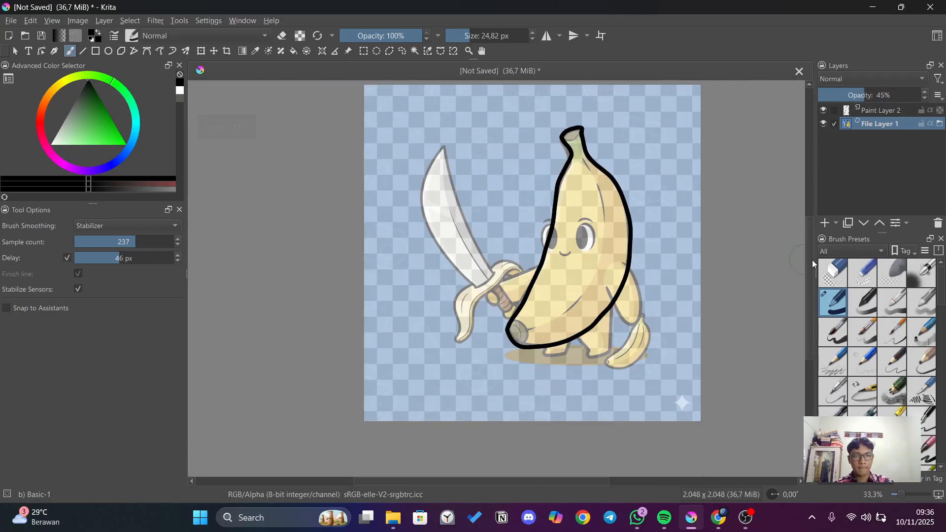
scroll(684, 239, "up", 1)
left_click(457, 37)
left_click_drag(457, 37, 468, 36)
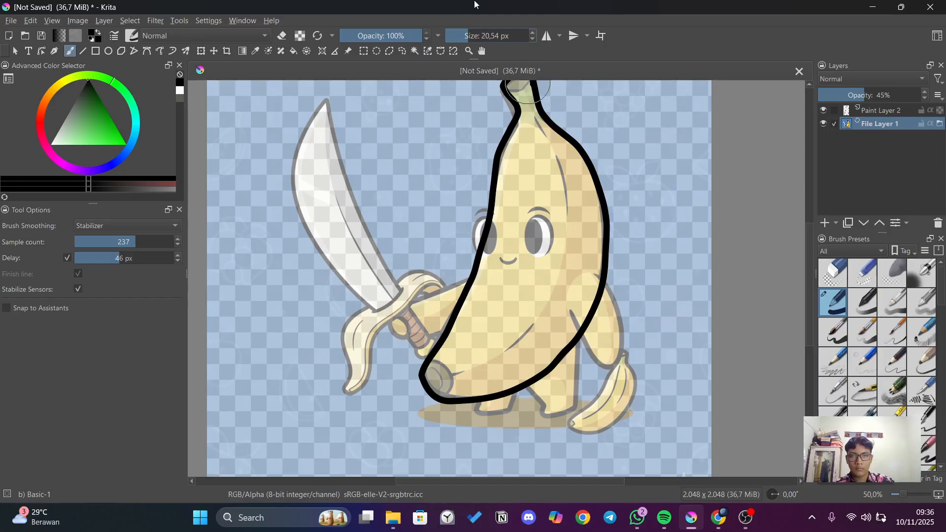
scroll(568, 308, "down", 1)
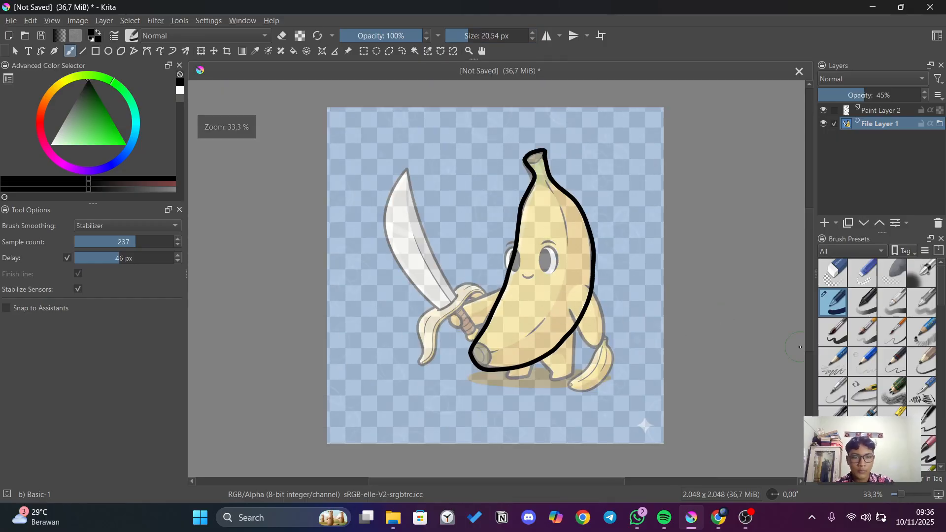
scroll(572, 329, "up", 5)
left_click_drag(625, 483, 554, 480)
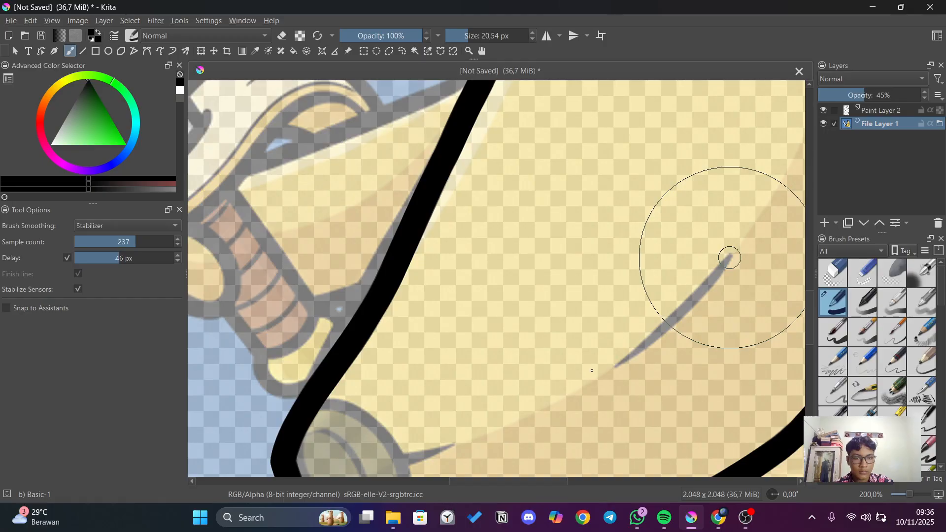
scroll(650, 296, "down", 2)
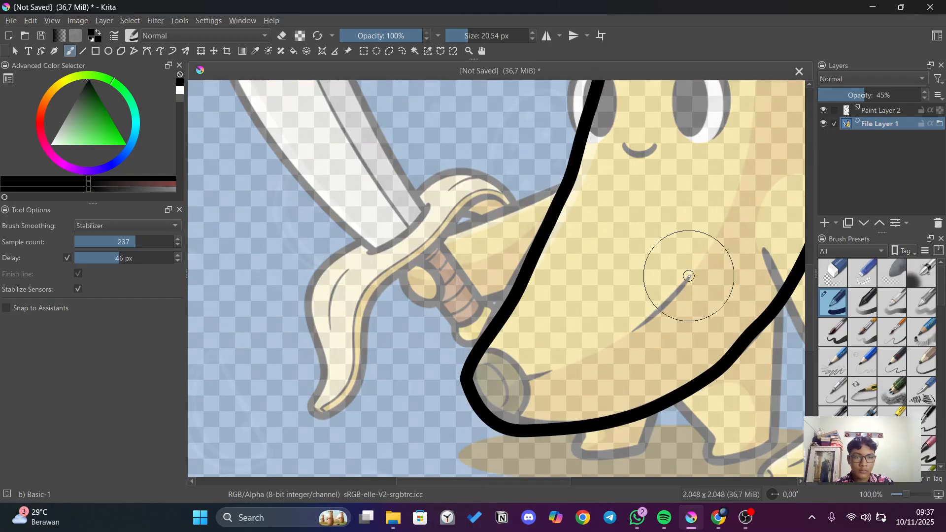
left_click(880, 110)
Lower the stabilizer sample count to 108 and the delay to 12 px, trying strokes along the lower body crease.
left_click_drag(691, 275, 676, 291)
key("ctrl+z")
left_click(121, 242)
left_click_drag(123, 258, 102, 258)
left_click_drag(695, 273, 653, 315)
key("ctrl+z")
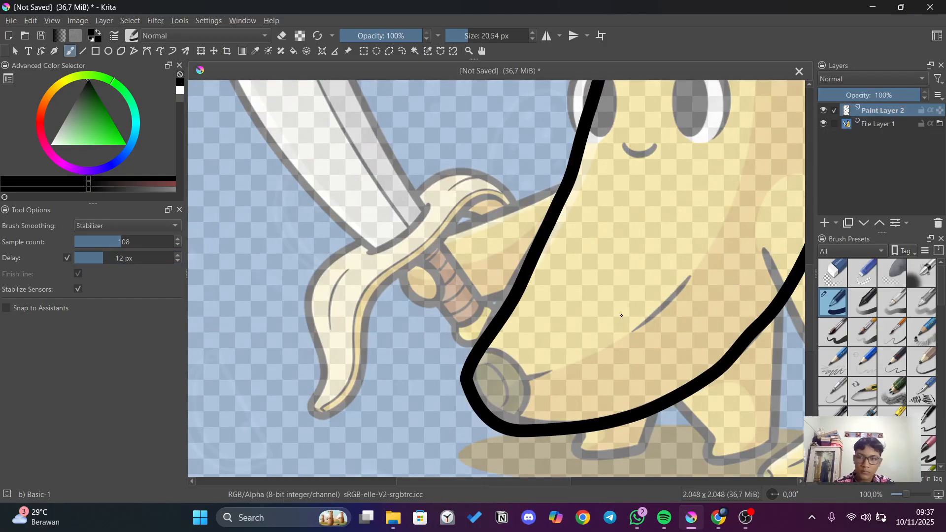
Try the crease stroke with a different basic brush preset and select the Basic-3 Flow preset.
left_click(868, 303)
key("ctrl+z")
left_click_drag(692, 275, 629, 332)
left_click(892, 303)
key("ctrl+z")
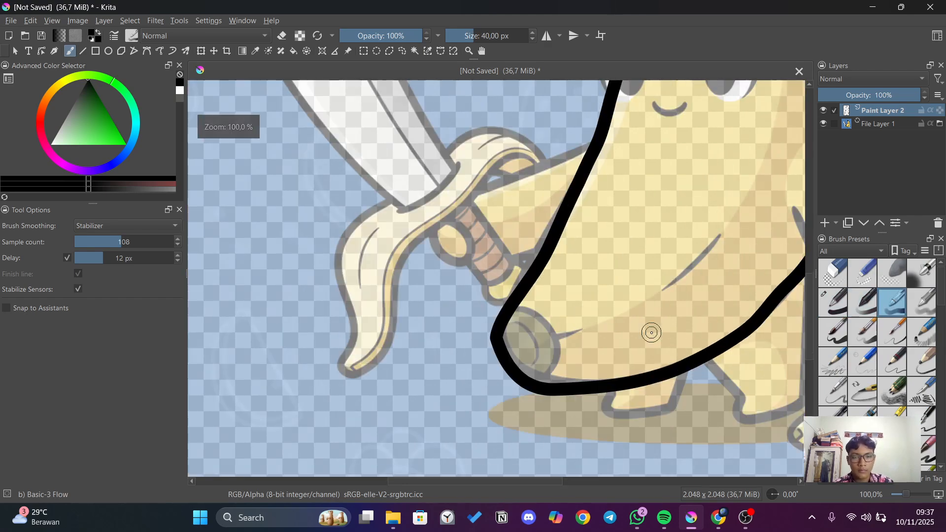
Raise the stabilizer sample count to 122 and trace the thick oval outline of the banana's lower tip.
scroll(650, 330, "up", 1)
left_click_drag(469, 300, 510, 326)
key("ctrl+z")
left_click(123, 242)
mouse_move(469, 300)
left_mouse_down()
mouse_move(509, 325)
mouse_move(508, 395)
mouse_move(487, 302)
mouse_move(504, 400)
left_mouse_up()
key("ctrl+z")
Reduce the brush size to 6,92 px, raise the stabilizer delay to 33 px and trace the inner ring of the banana's tip.
left_click(109, 258)
left_click(459, 36)
left_click_drag(460, 36, 455, 36)
left_click(97, 258)
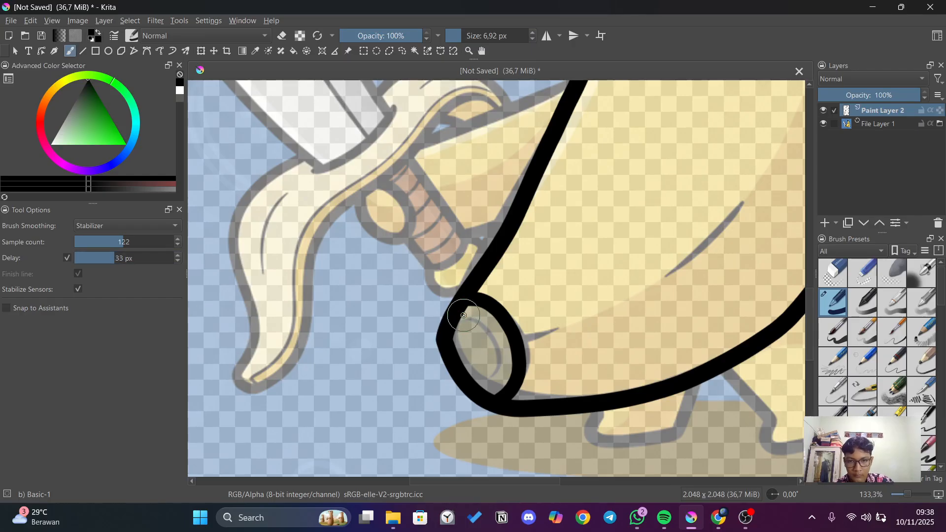
mouse_move(466, 320)
left_mouse_down()
mouse_move(502, 374)
mouse_move(491, 343)
mouse_move(477, 385)
left_mouse_up()
key("ctrl+z")
key("ctrl+z")
left_click(102, 258)
Set the stabilizer delay to 42 px and trace the lower body crease and the short line beside the tip.
scroll(605, 249, "down", 3)
scroll(696, 257, "up", 3)
left_click_drag(423, 236, 588, 236)
left_click_drag(561, 190, 552, 199)
key("ctrl+z")
left_click(119, 258)
left_click_drag(481, 264, 553, 199)
left_click_drag(375, 314, 340, 318)
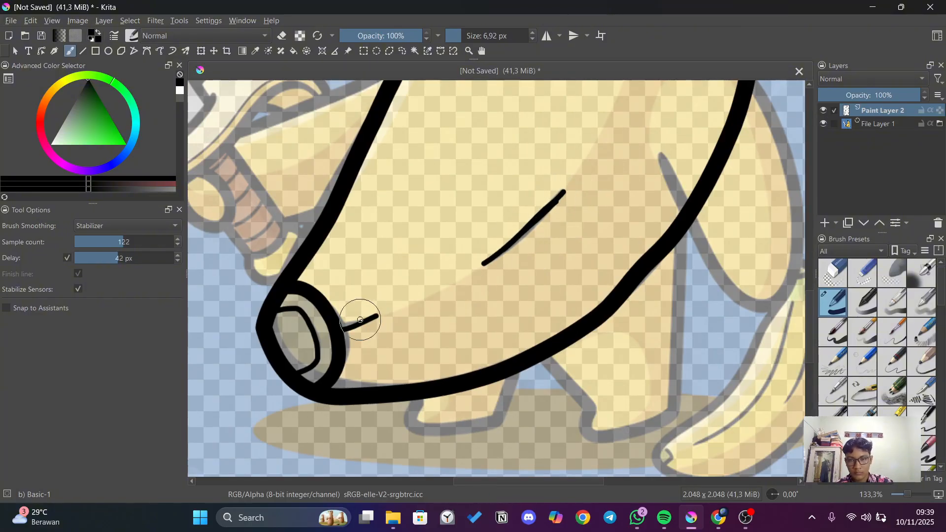
Trace the two crease lines on the upper body below the stem and the inner rim of the stem's cut end.
scroll(523, 222, "down", 3)
scroll(523, 223, "up", 3)
left_click_drag(434, 209, 458, 344)
key("ctrl+z")
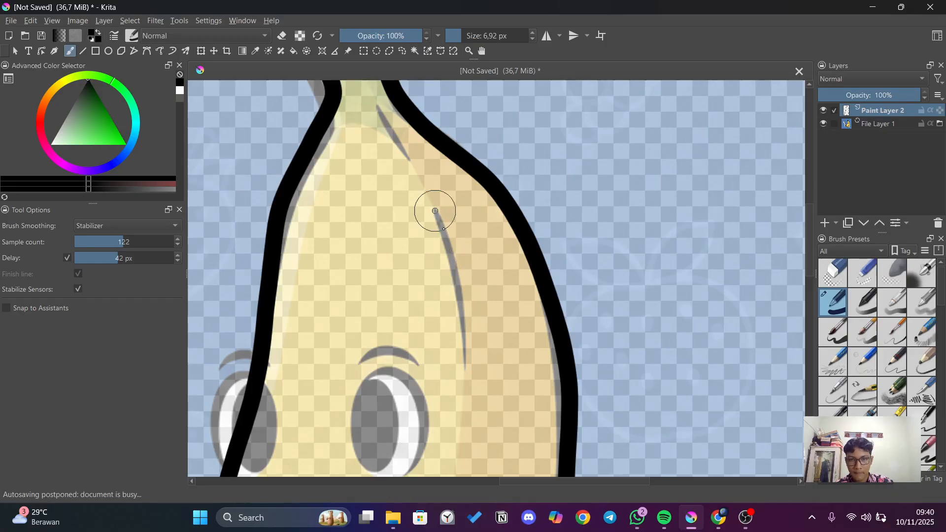
key("ctrl+z")
mouse_move(434, 210)
left_mouse_down()
mouse_move(464, 362)
mouse_move(411, 442)
left_mouse_up()
scroll(451, 192, "up", 2)
left_click_drag(302, 259, 349, 346)
left_click_drag(320, 108, 717, 242)
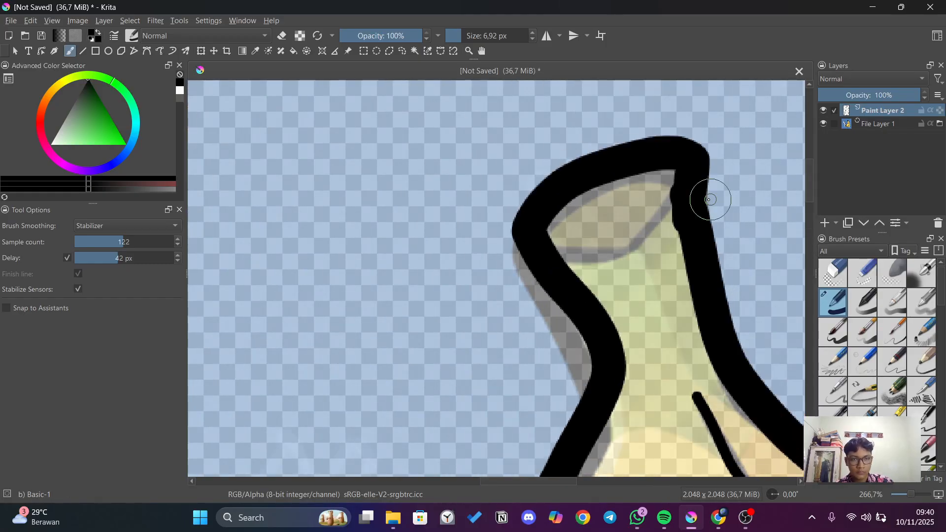
Examine the traced body line art with the reference layer temporarily hidden, and make File Layer 1 visible again.
scroll(768, 237, "down", 8)
left_click_drag(345, 481, 464, 481)
scroll(566, 321, "up", 4)
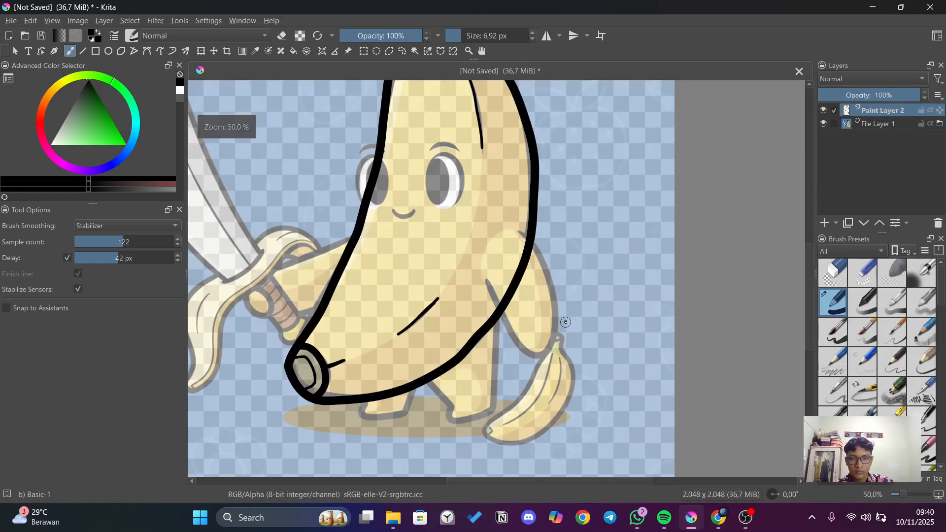
scroll(562, 323, "down", 1)
scroll(561, 322, "down", 1)
scroll(554, 320, "up", 2)
scroll(548, 313, "down", 1)
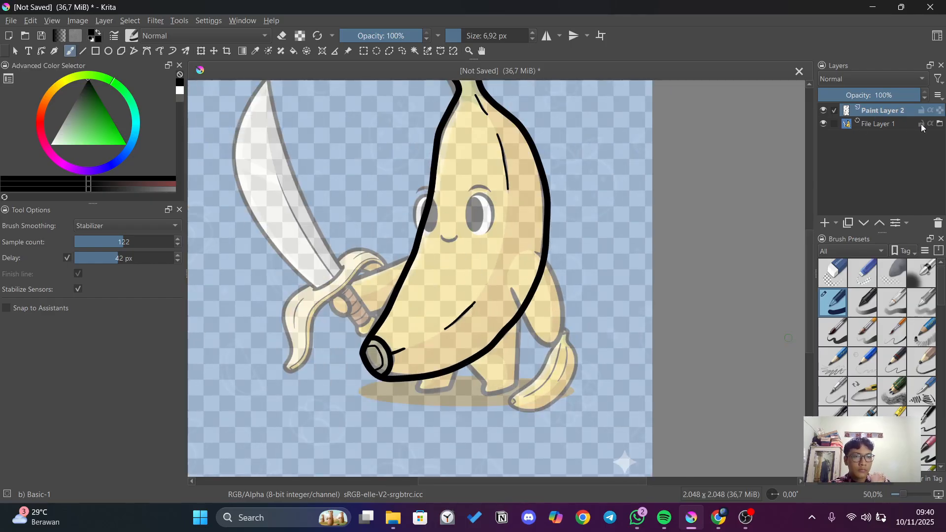
left_click(823, 123)
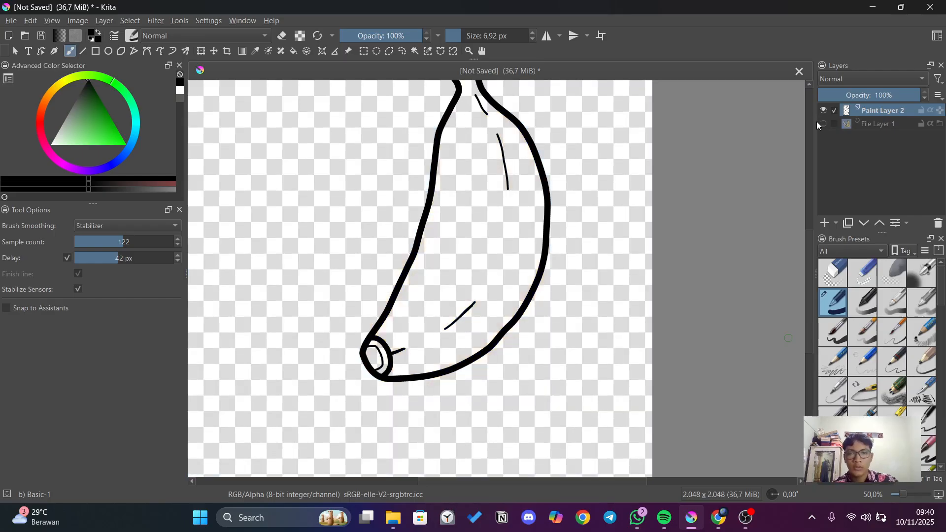
scroll(638, 222, "up", 1)
scroll(629, 233, "down", 1)
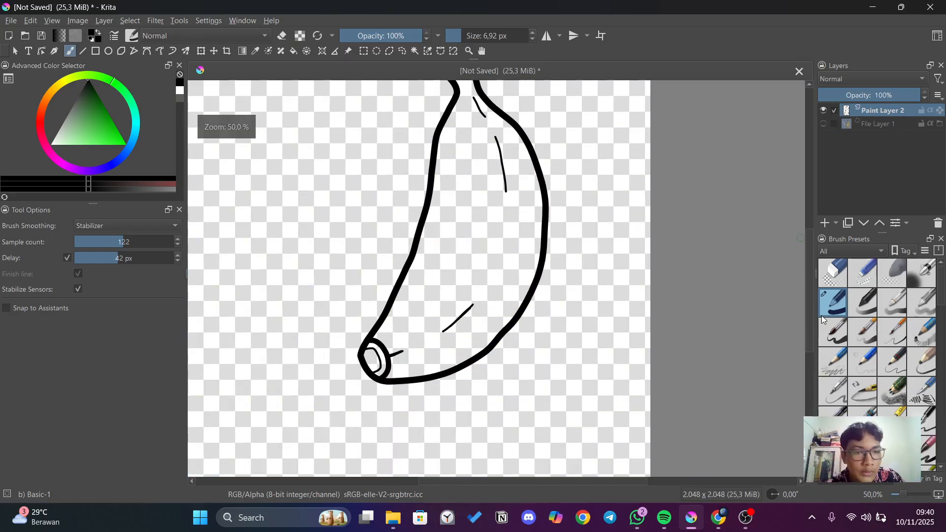
left_click_drag(809, 239, 808, 224)
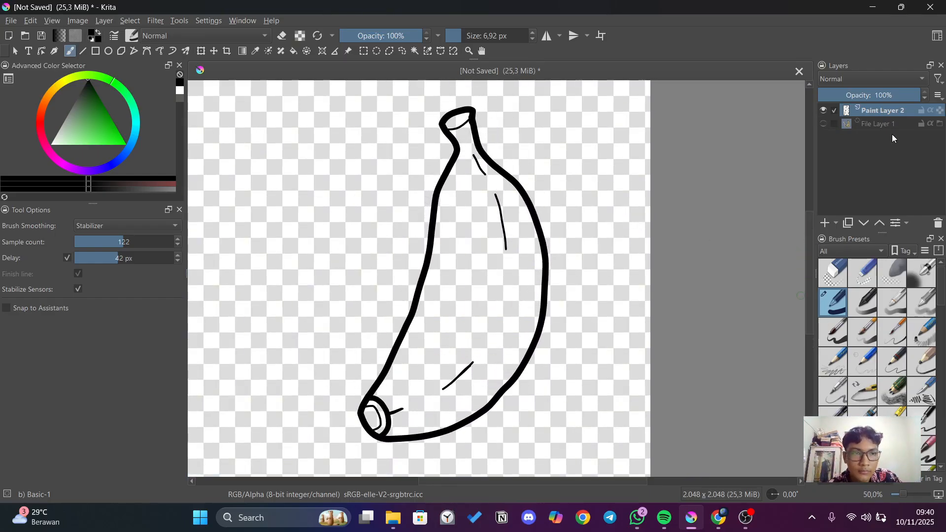
left_click(823, 124)
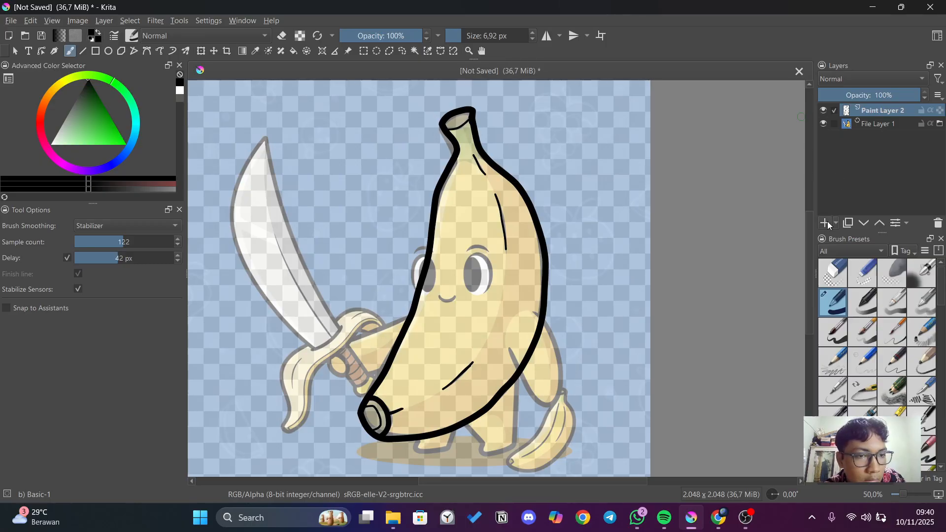
Rename the paint layer holding the body line art as badan.
double_click(886, 109)
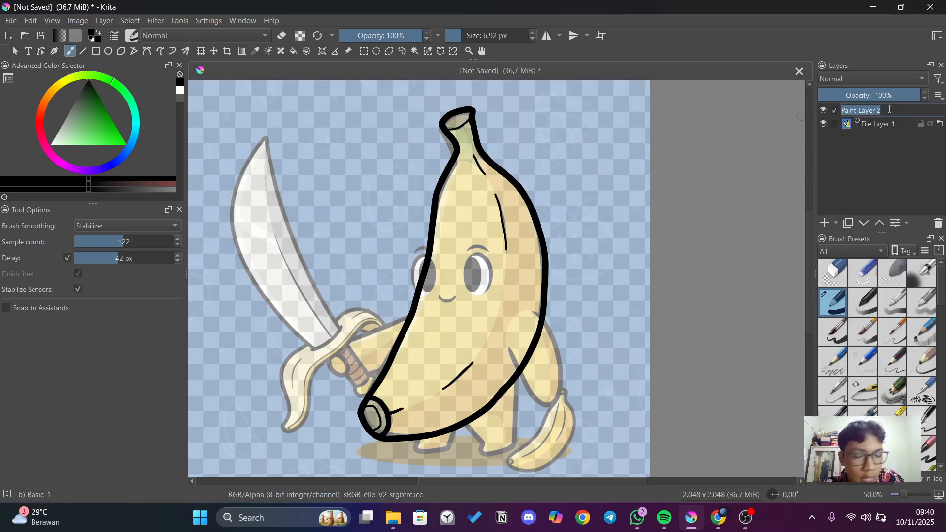
type("bad")
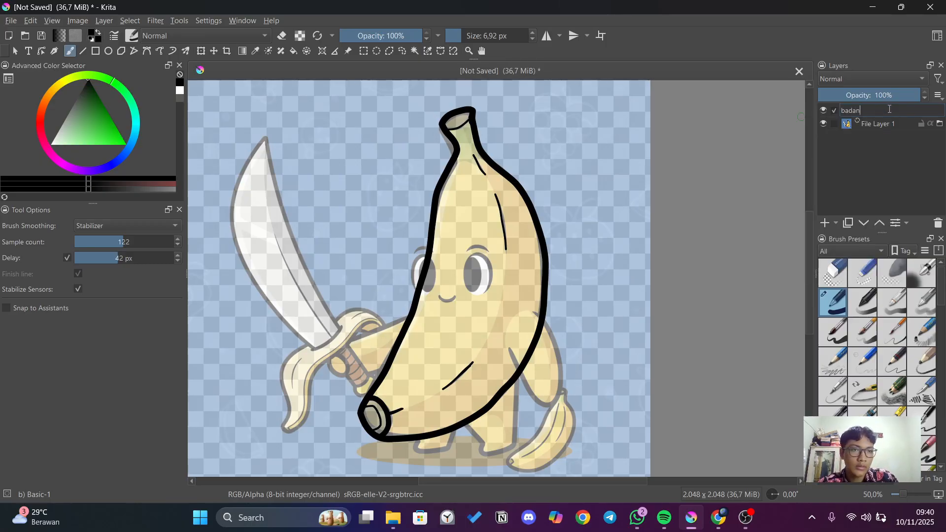
type("an")
key("Return")
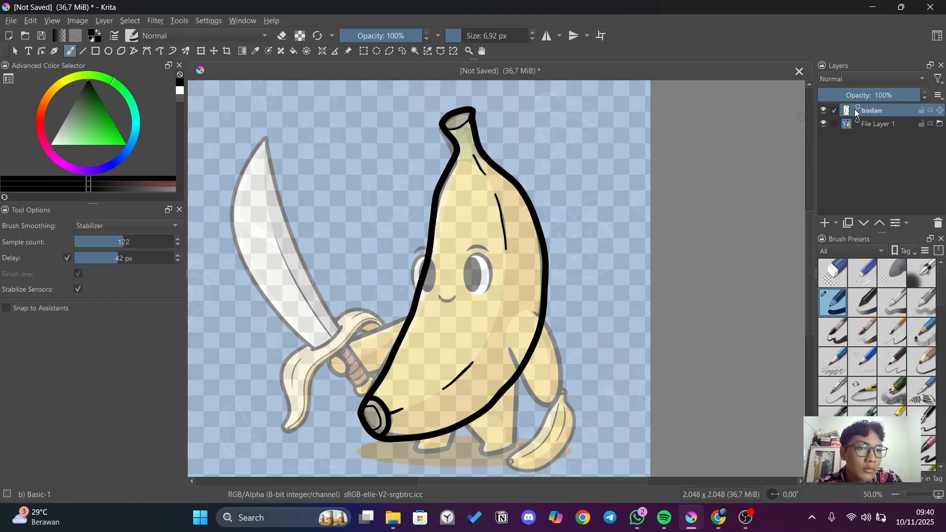
Add a new paint layer above badan and name it tangan kanan.
left_click(834, 224)
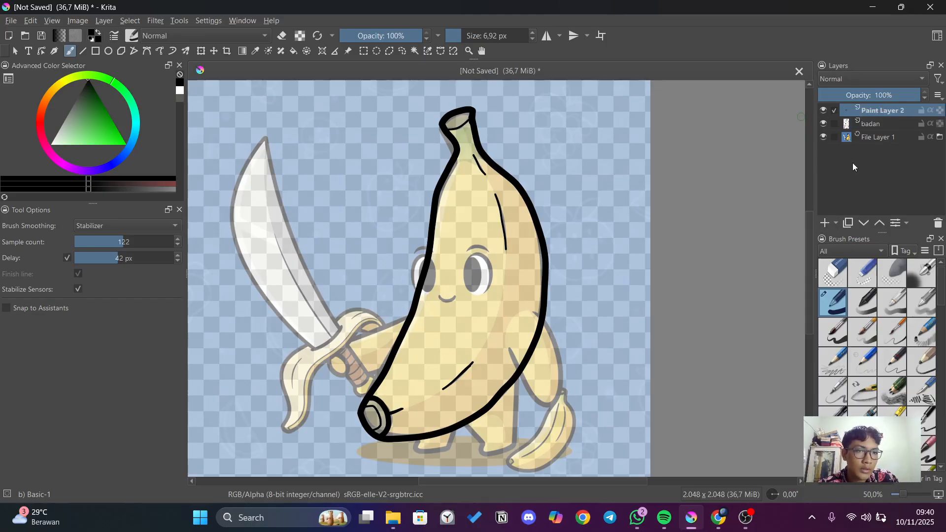
double_click(880, 112)
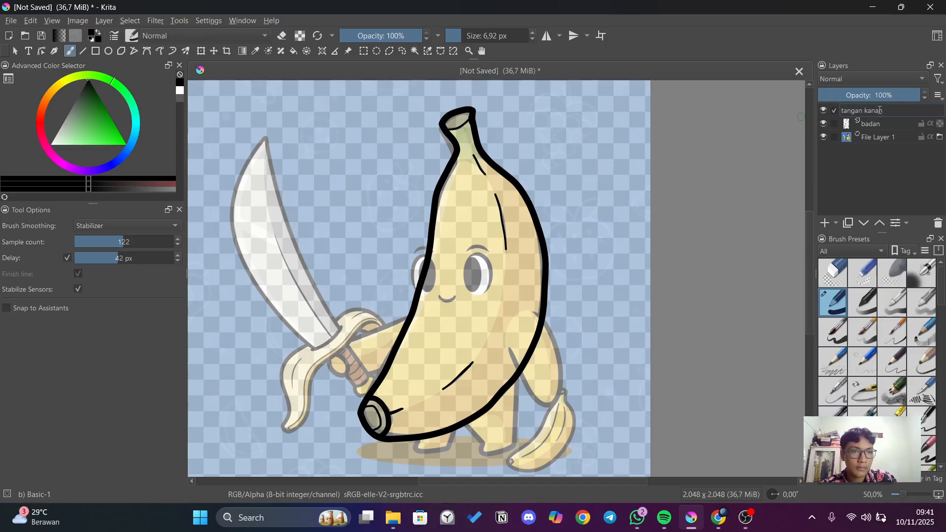
key("Return")
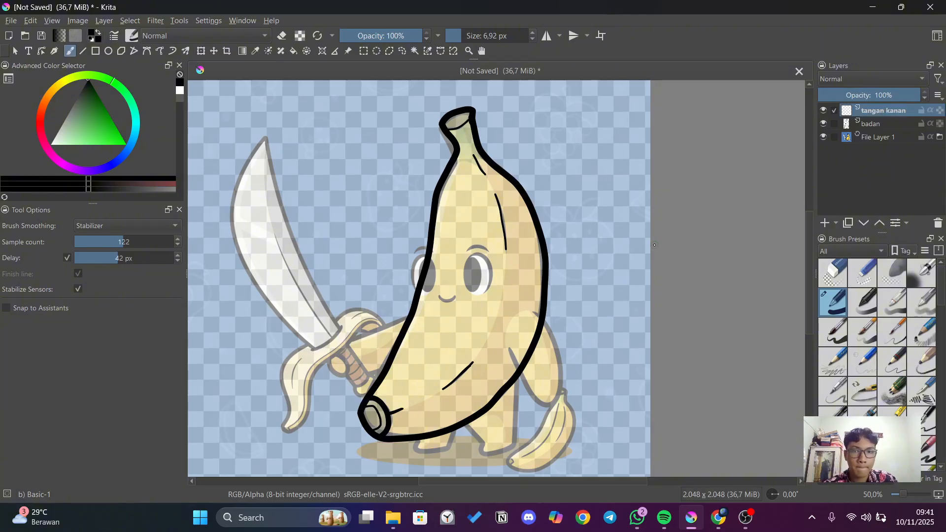
Hide the badan layer so only the reference shows beneath the empty tangan kanan layer.
scroll(546, 333, "down", 1)
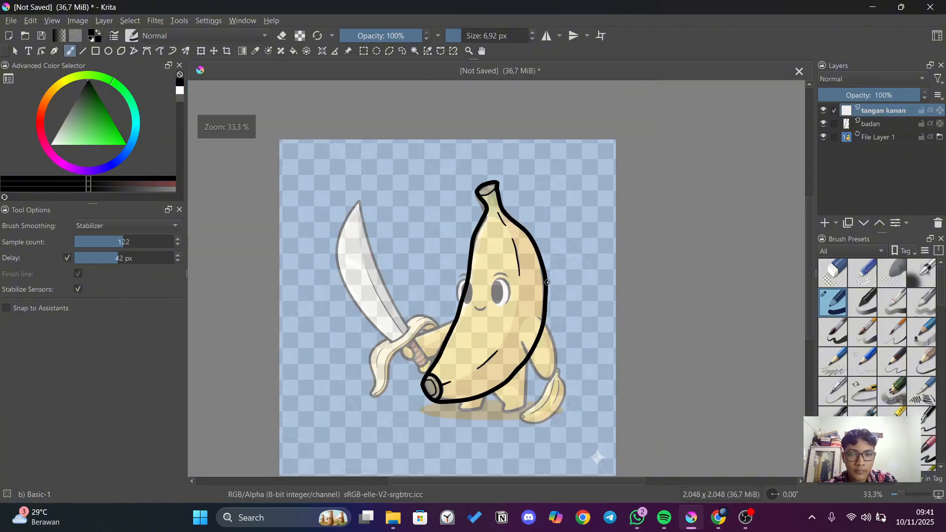
scroll(578, 290, "up", 2)
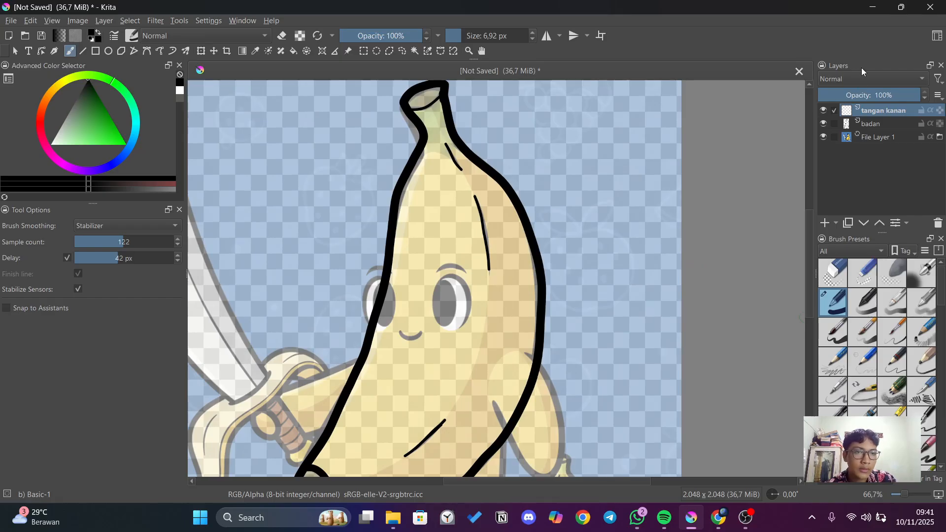
scroll(809, 282, "down", 2)
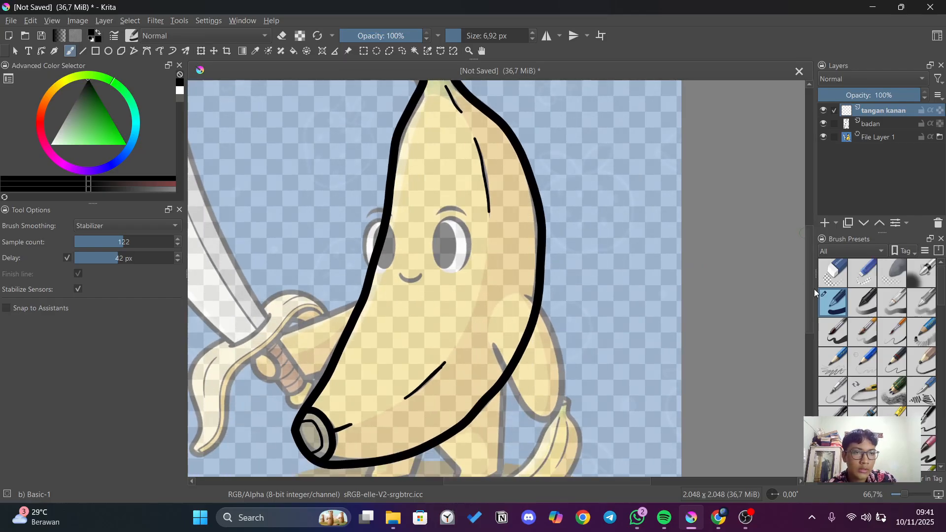
left_click(824, 123)
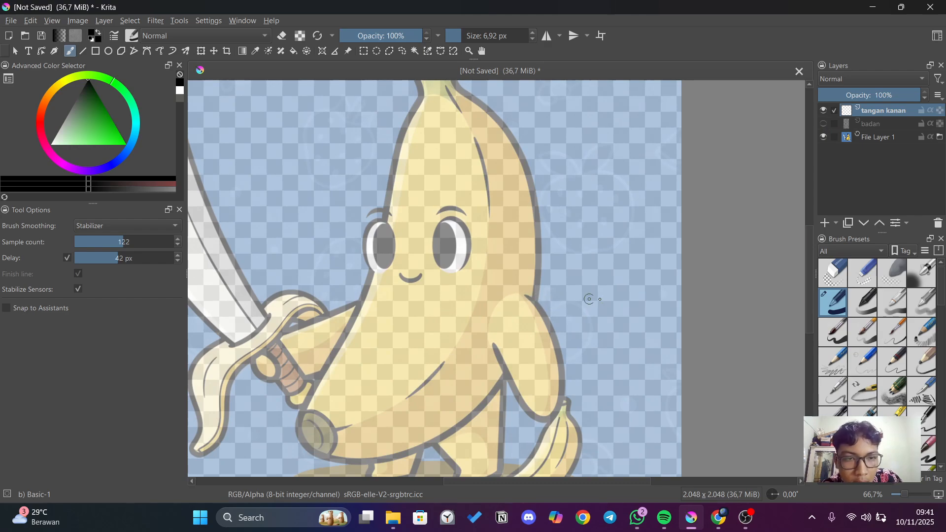
Enlarge the brush to 23,33 px and try tracing the outline of the arm above the small banana.
scroll(809, 259, "down", 1)
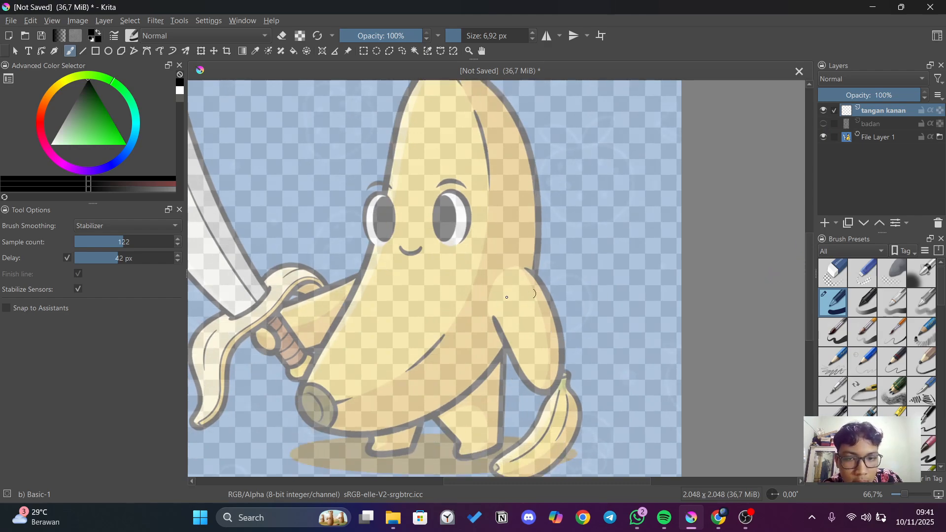
scroll(536, 299, "up", 3)
scroll(621, 285, "down", 1)
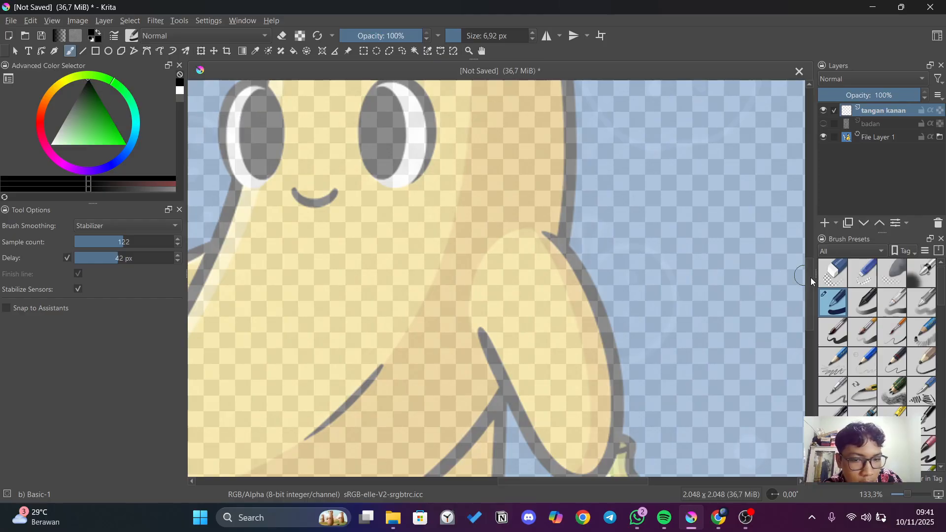
scroll(812, 281, "down", 3)
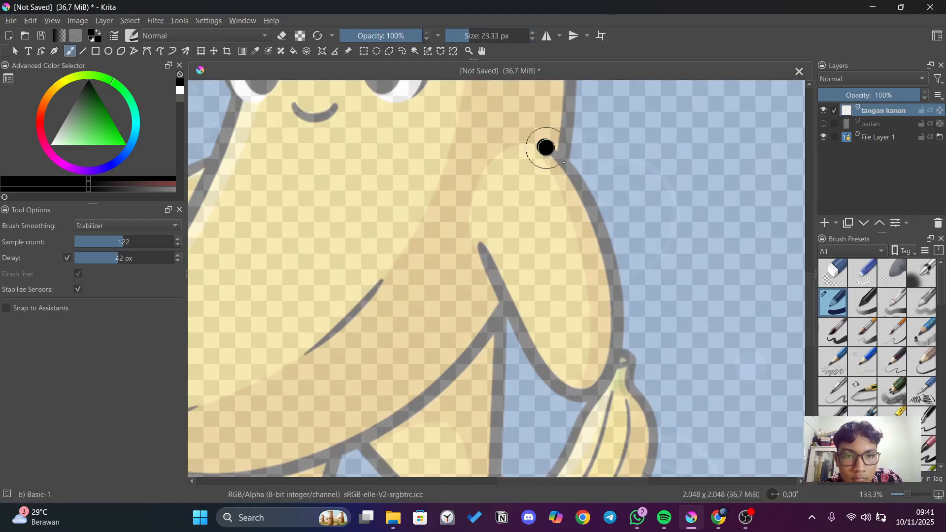
mouse_move(546, 147)
left_mouse_down()
mouse_move(567, 169)
mouse_move(619, 308)
left_mouse_up()
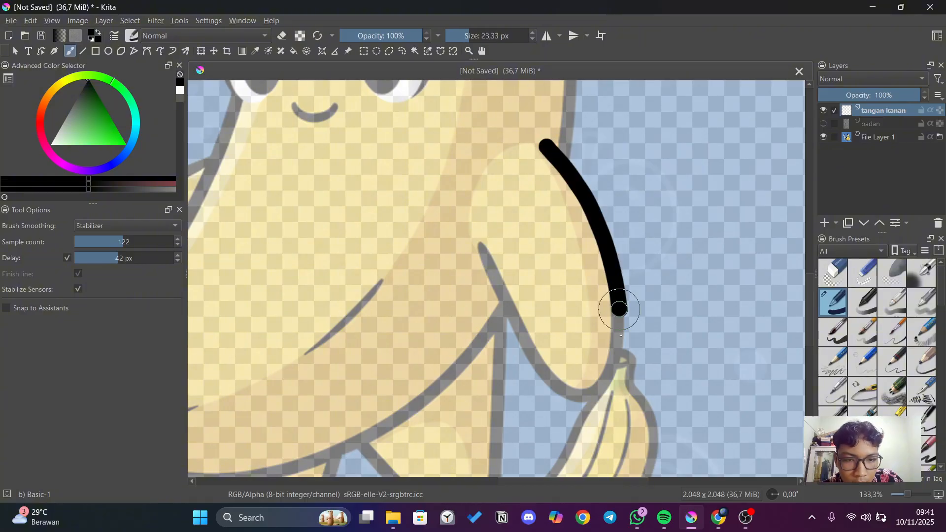
key("ctrl+z")
mouse_move(482, 245)
left_mouse_down()
mouse_move(572, 394)
mouse_move(611, 299)
mouse_move(575, 175)
mouse_move(582, 193)
left_mouse_up()
key("ctrl+z")
Reduce the brush size to 17,97 px and raise the stabilizer delay to 109 px, testing the arm's outer edge.
key("bracketleft")
key("ctrl+z")
left_click_drag(545, 148, 622, 319)
key("ctrl+z")
left_click(134, 258)
Try tracing the arm as one closed outline starting from its inner crease, and undo the strokes.
mouse_move(484, 249)
left_mouse_down()
mouse_move(532, 347)
mouse_move(626, 302)
mouse_move(502, 124)
mouse_move(501, 303)
left_mouse_up()
scroll(678, 237, "down", 2)
left_click_drag(678, 237, 668, 300)
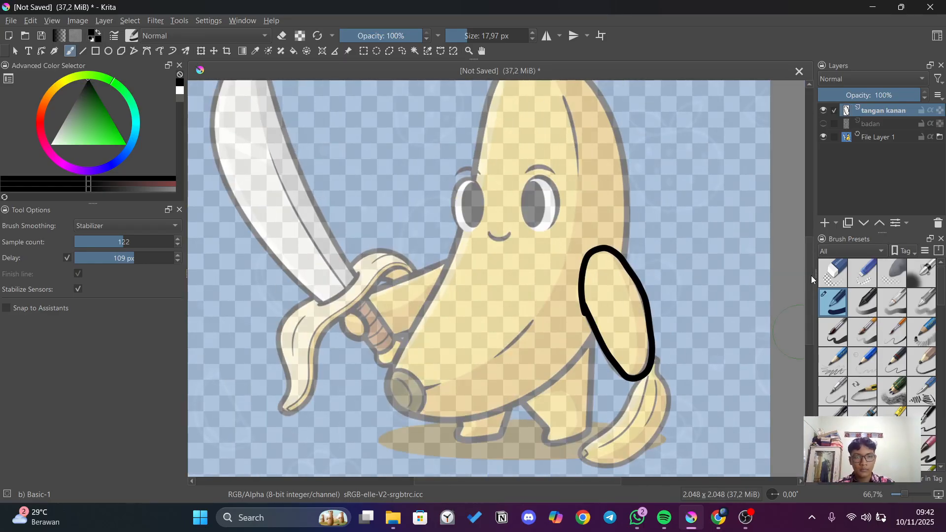
key("ctrl+z")
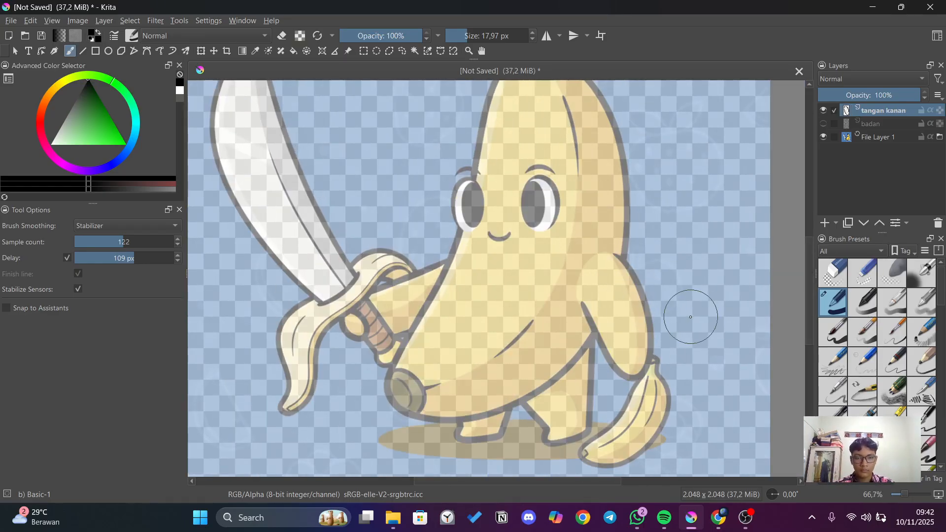
scroll(682, 315, "up", 1)
scroll(681, 318, "up", 2)
scroll(499, 172, "down", 1)
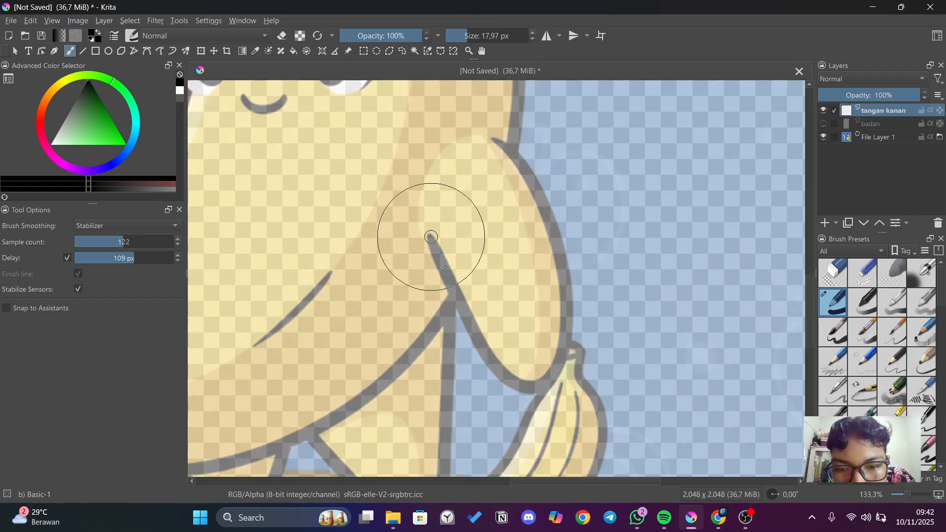
mouse_move(445, 267)
left_mouse_down()
mouse_move(504, 385)
mouse_move(527, 389)
mouse_move(557, 375)
mouse_move(587, 338)
left_mouse_up()
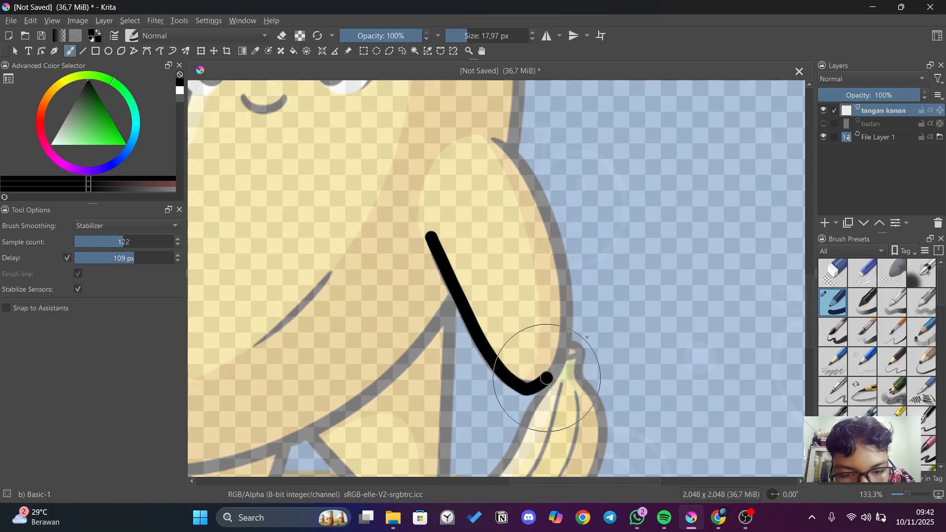
key("ctrl+z")
Trace the complete closed outline of the arm above the small banana on the tangan kanan layer.
mouse_move(431, 237)
left_mouse_down()
mouse_move(537, 394)
mouse_move(557, 212)
mouse_move(416, 125)
mouse_move(437, 296)
left_mouse_up()
scroll(648, 266, "down", 1)
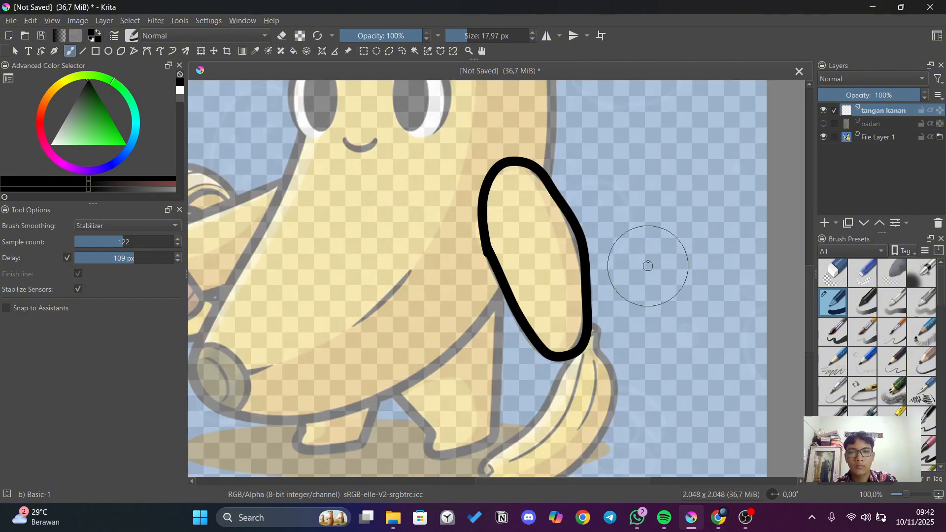
scroll(647, 266, "down", 1)
scroll(638, 248, "up", 2)
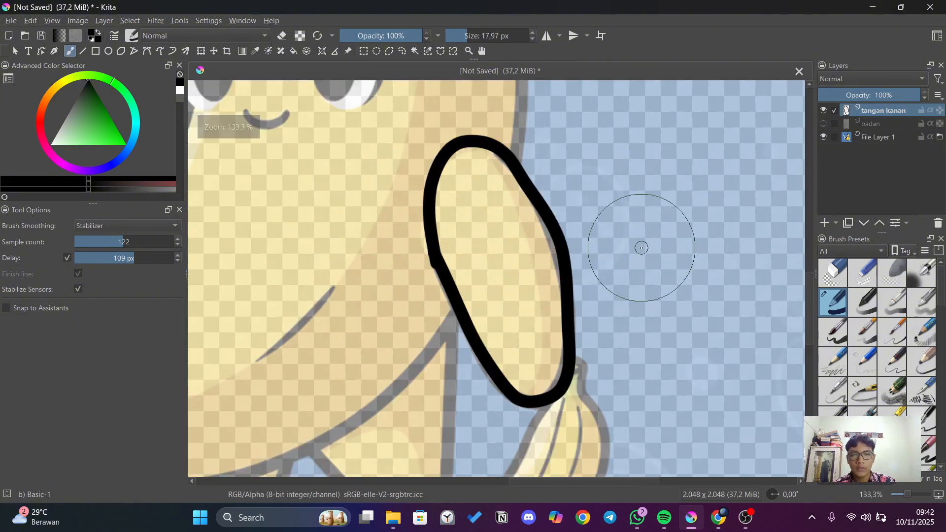
scroll(641, 248, "up", 1)
scroll(621, 247, "down", 3)
scroll(613, 205, "up", 1)
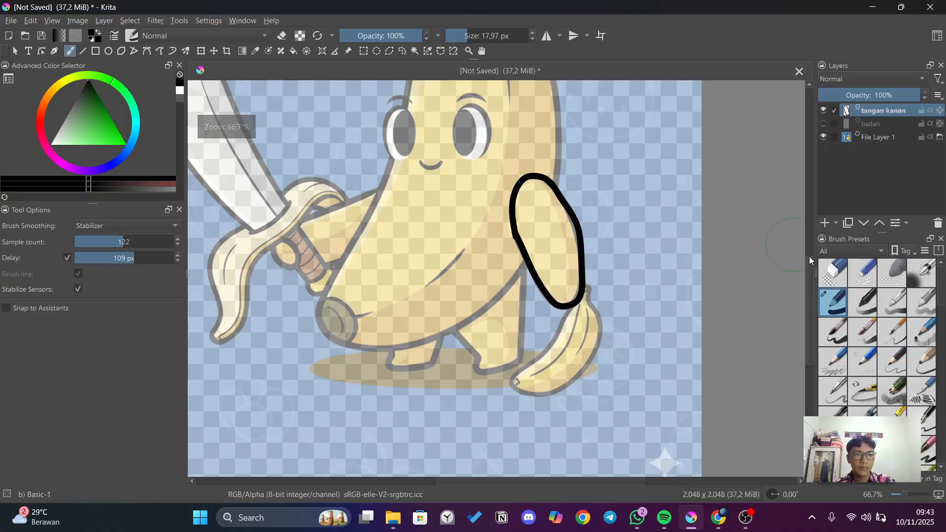
scroll(809, 256, "up", 3)
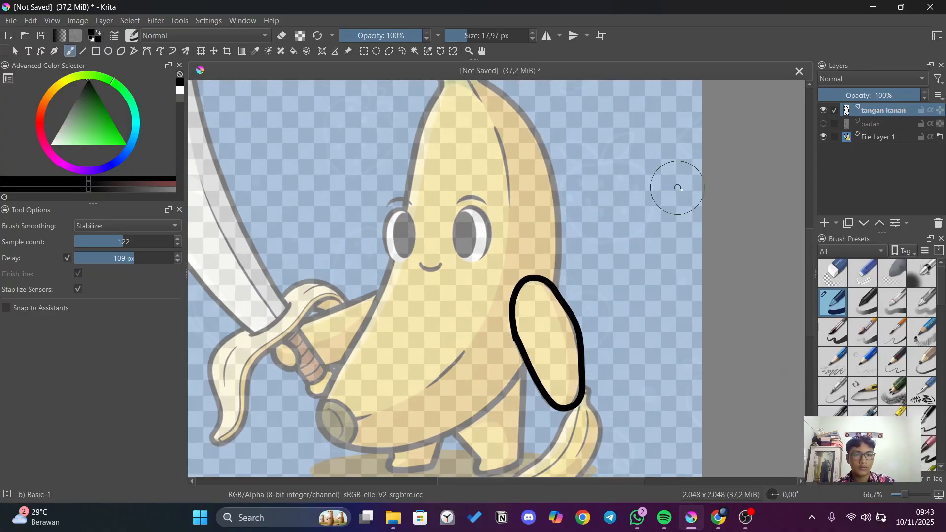
Hide the tangan kanan layer and add a new paint layer named tangan kiri.
left_click(823, 111)
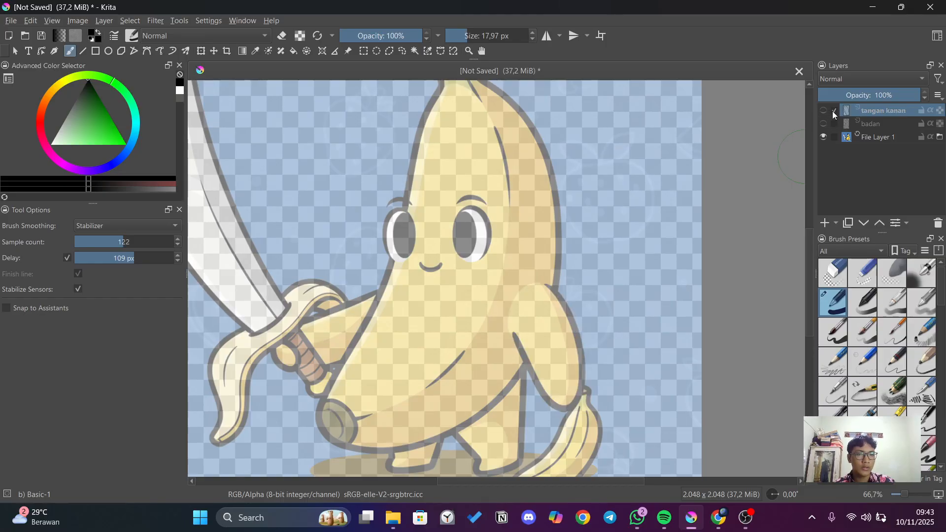
left_click(826, 223)
double_click(882, 111)
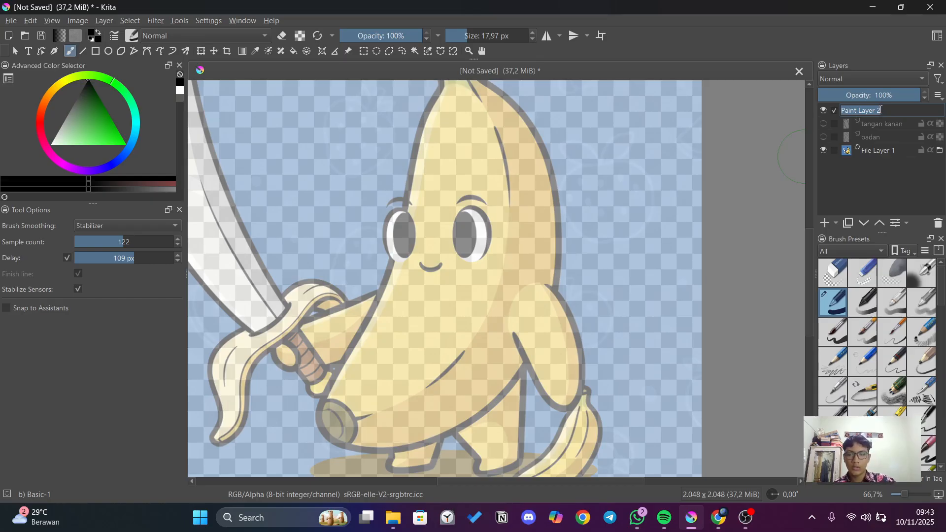
type("tangan kiri")
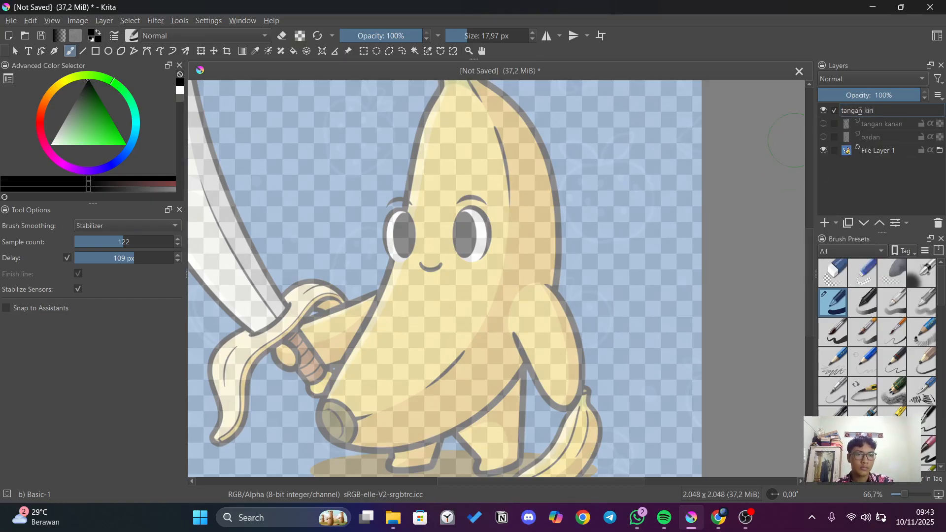
key("Return")
Trace the sword-holding arm as one closed outline on the tangan kiri layer, extending its shoulder end into the body.
left_click_drag(509, 481, 464, 482)
scroll(414, 338, "up", 3)
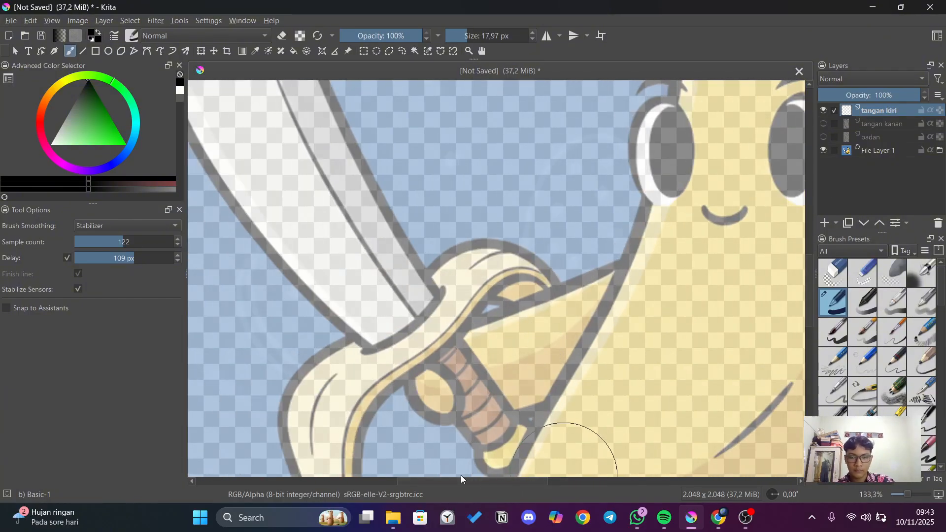
mouse_move(695, 188)
left_mouse_down()
mouse_move(466, 274)
mouse_move(512, 420)
mouse_move(602, 397)
mouse_move(738, 225)
mouse_move(694, 189)
left_mouse_up()
scroll(708, 290, "down", 3)
left_click_drag(523, 482, 567, 483)
scroll(537, 338, "up", 4)
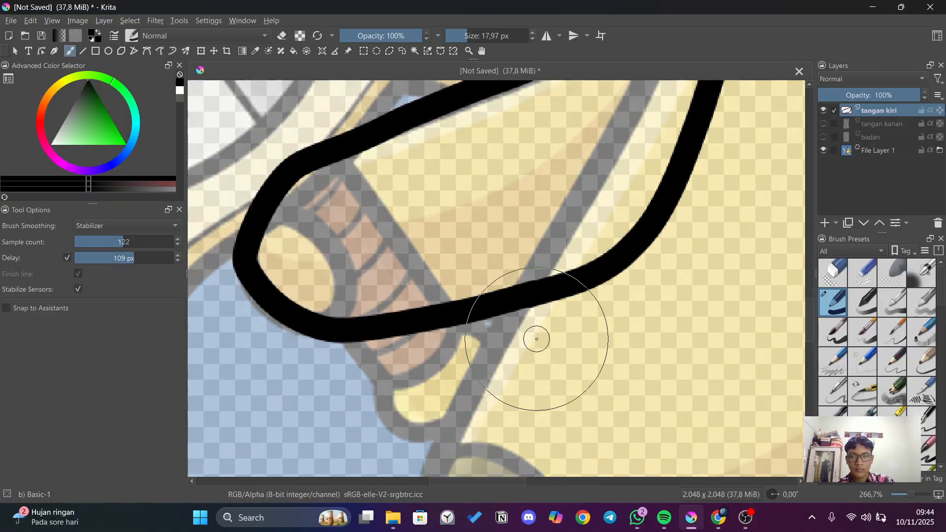
scroll(537, 338, "down", 2)
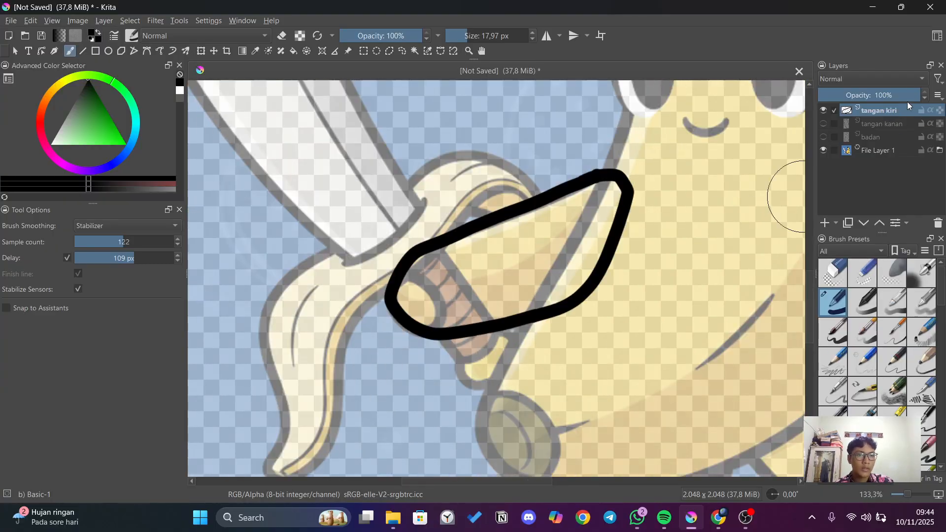
Add a new paint layer named jari tangan kiri above the tangan kiri layer.
left_click(828, 223)
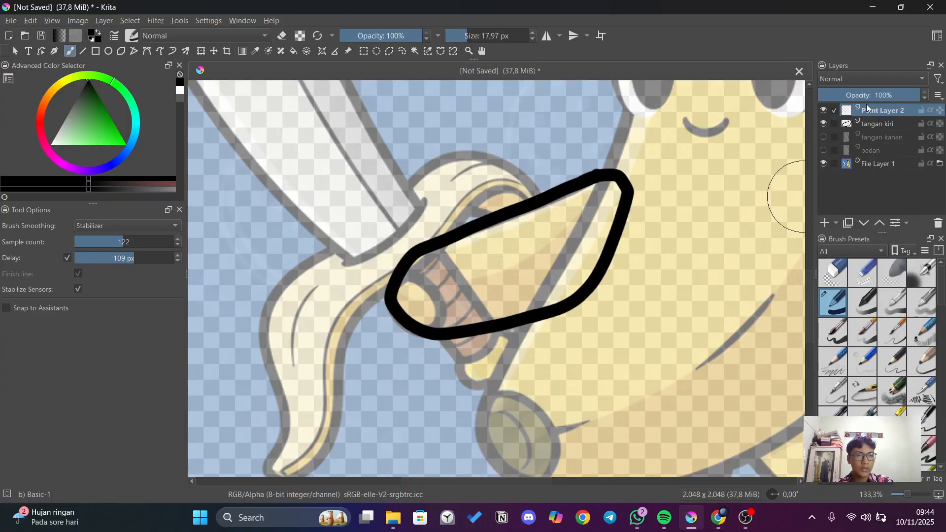
double_click(849, 111)
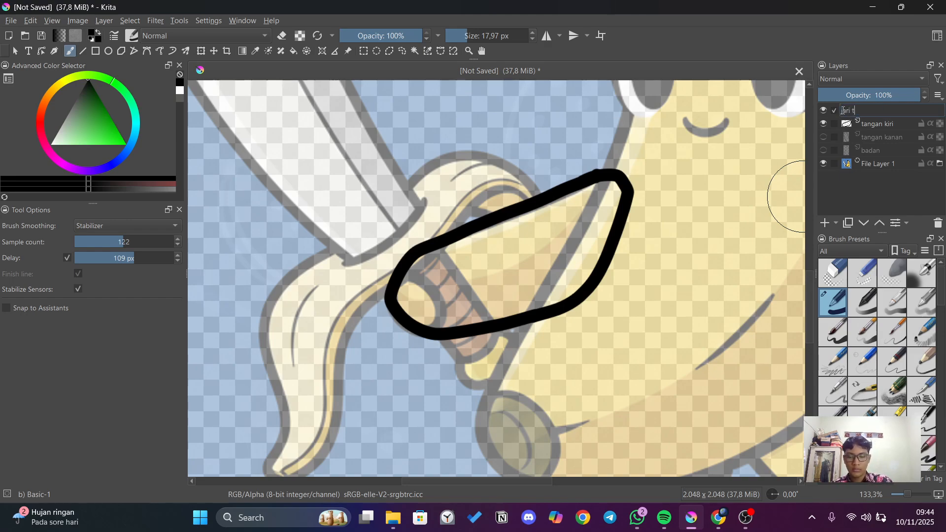
type("jari tangan kiri")
key("Return")
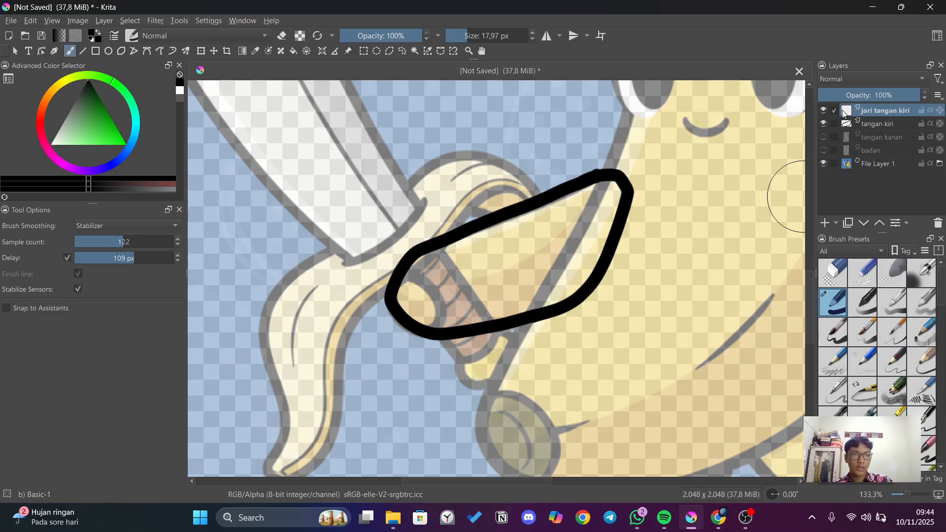
Try tracing the rounded finger beside the sword handle on the jari tangan kiri layer, and undo the stroke.
scroll(345, 335, "down", 2)
scroll(370, 335, "up", 3)
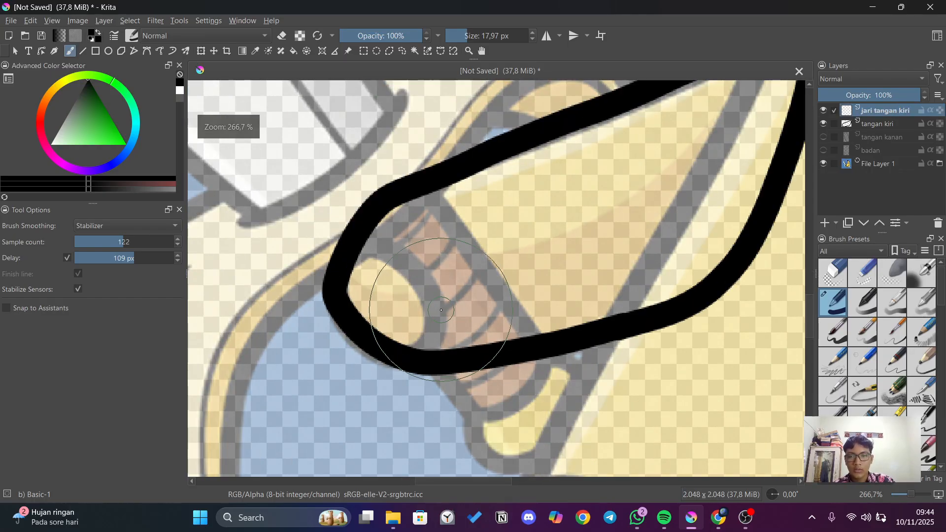
scroll(428, 283, "down", 3)
scroll(470, 316, "up", 5)
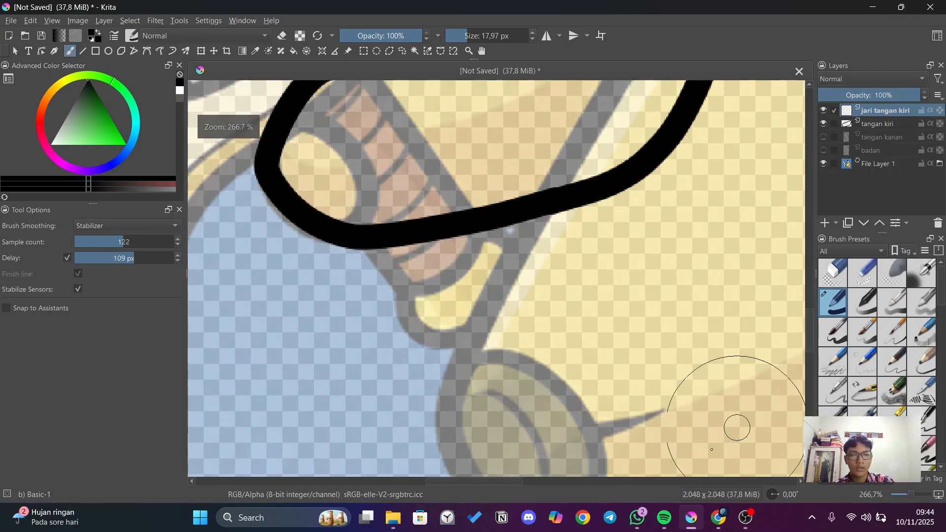
scroll(812, 322, "up", 3)
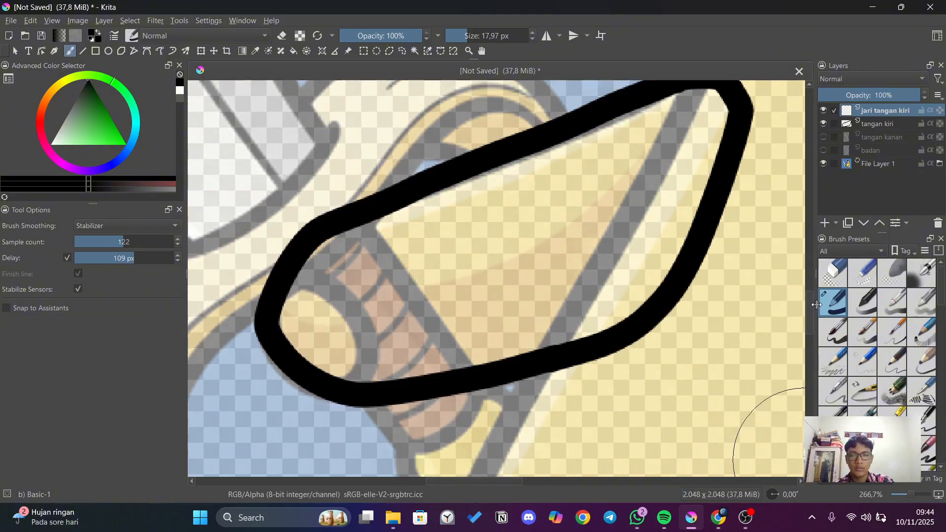
left_click_drag(525, 482, 486, 480)
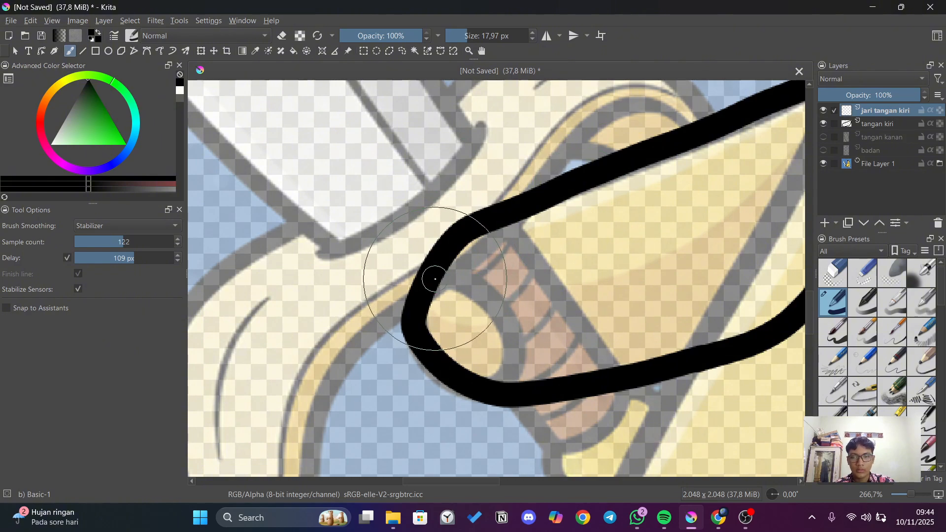
mouse_move(489, 278)
left_mouse_down()
mouse_move(510, 280)
mouse_move(519, 336)
mouse_move(494, 421)
mouse_move(476, 429)
mouse_move(449, 404)
mouse_move(428, 360)
mouse_move(440, 330)
left_mouse_up()
key("ctrl+z")
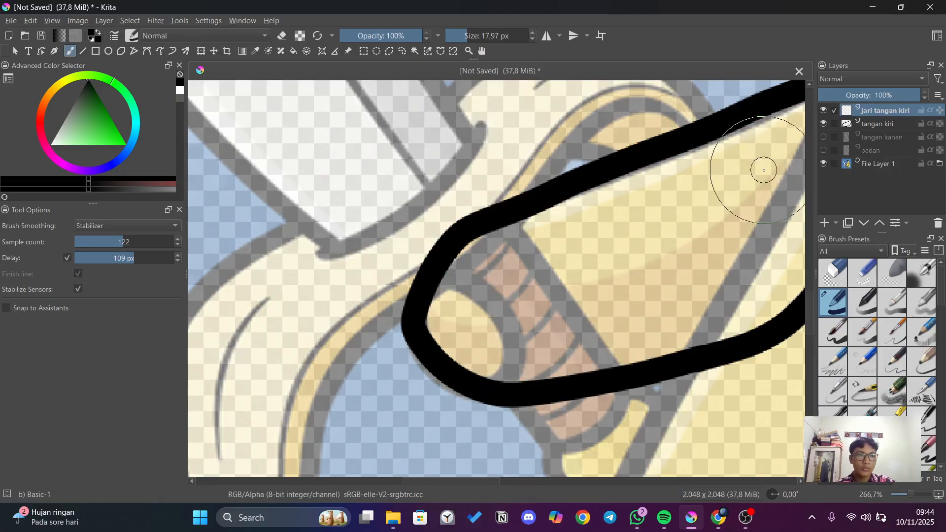
Try tracing the finger with the tangan kiri layer hidden, compare it against the arm outline, and undo it.
left_click(823, 123)
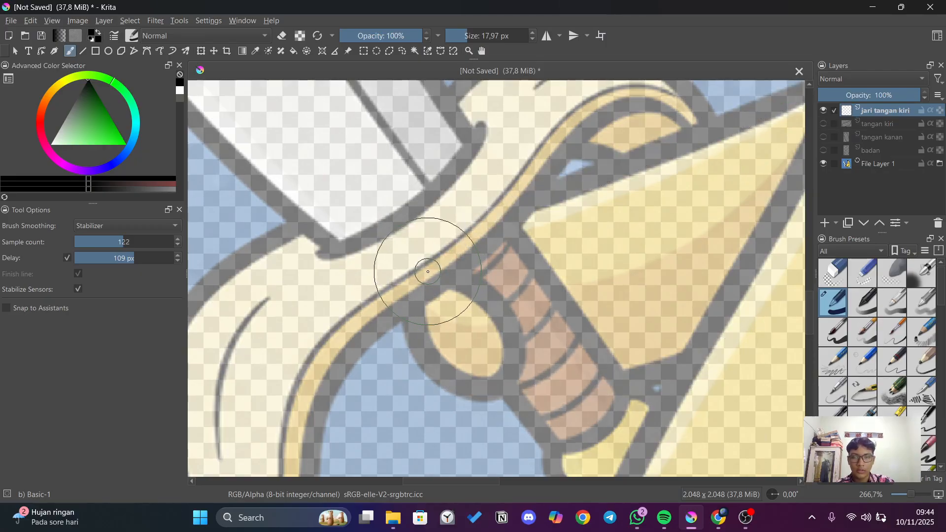
mouse_move(466, 281)
left_mouse_down()
mouse_move(461, 291)
mouse_move(515, 360)
mouse_move(453, 411)
mouse_move(394, 316)
mouse_move(424, 246)
mouse_move(444, 229)
left_mouse_up()
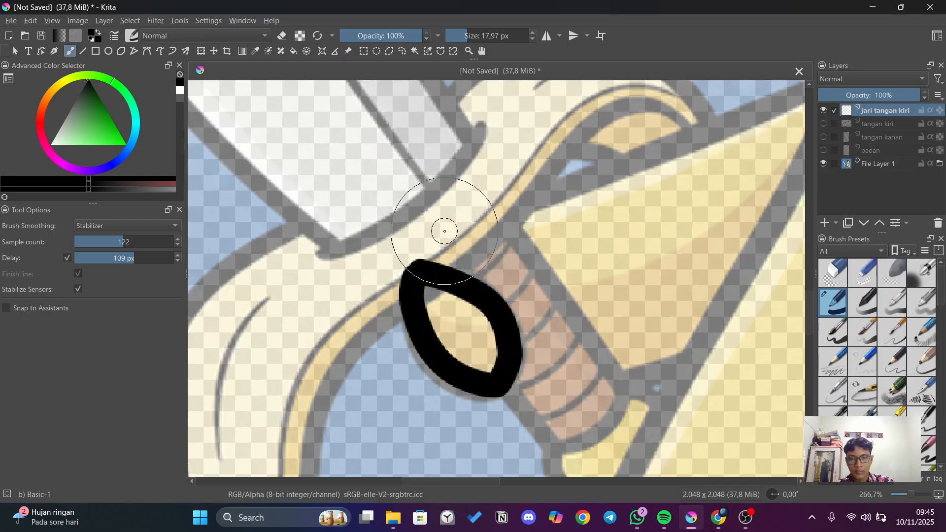
left_click(823, 121)
left_click(824, 121)
left_click(824, 122)
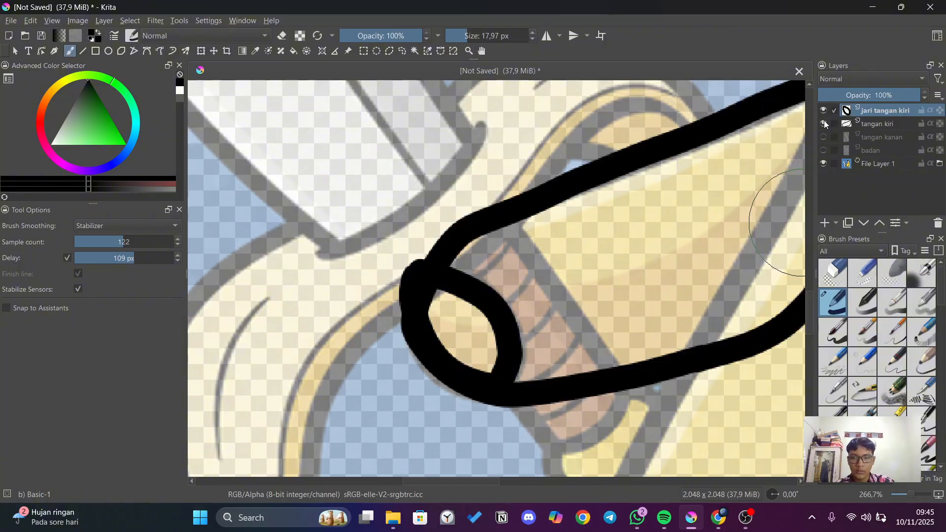
left_click(823, 121)
key("ctrl+z")
left_click(824, 121)
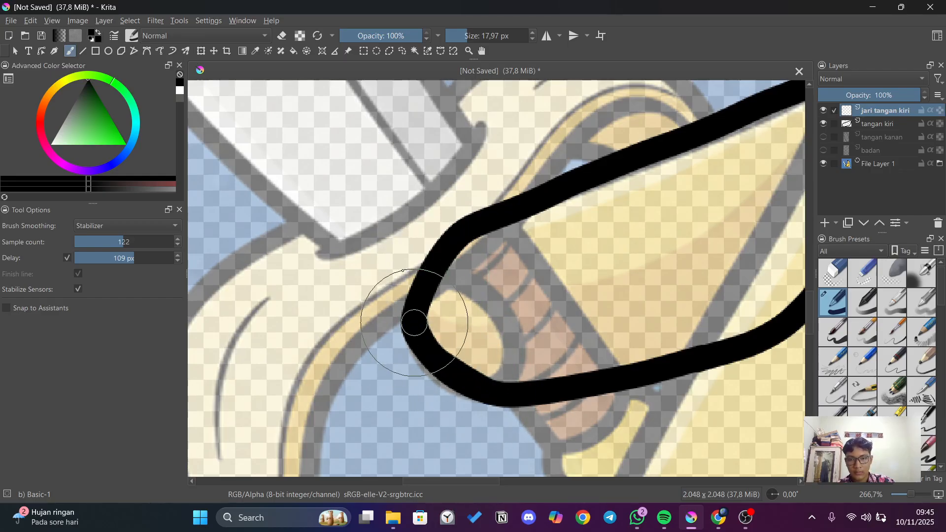
Trace the closed finger outline along the visible arm line's end, and check it with the tangan kiri layer toggled off and on.
mouse_move(415, 323)
left_mouse_down()
mouse_move(434, 284)
mouse_move(455, 277)
mouse_move(494, 295)
mouse_move(517, 350)
mouse_move(498, 382)
left_mouse_up()
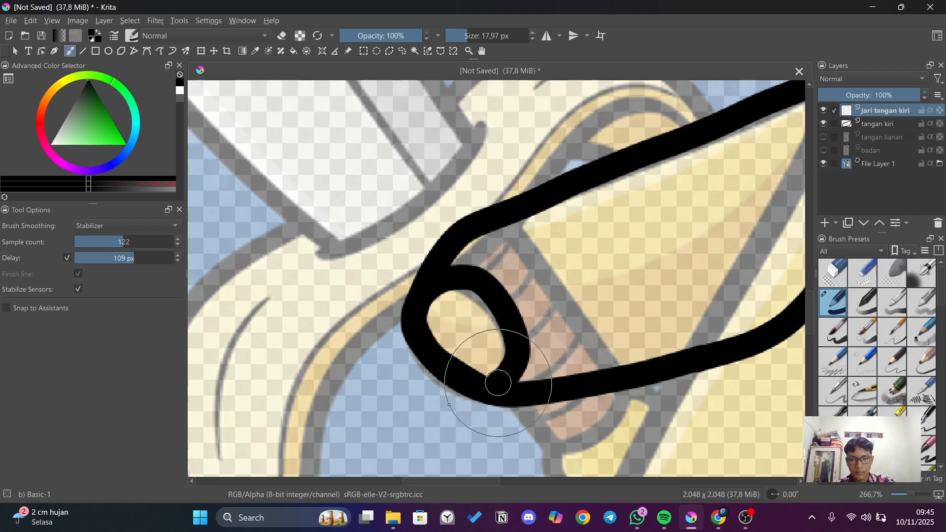
left_click_drag(448, 404, 426, 372)
scroll(607, 241, "down", 3)
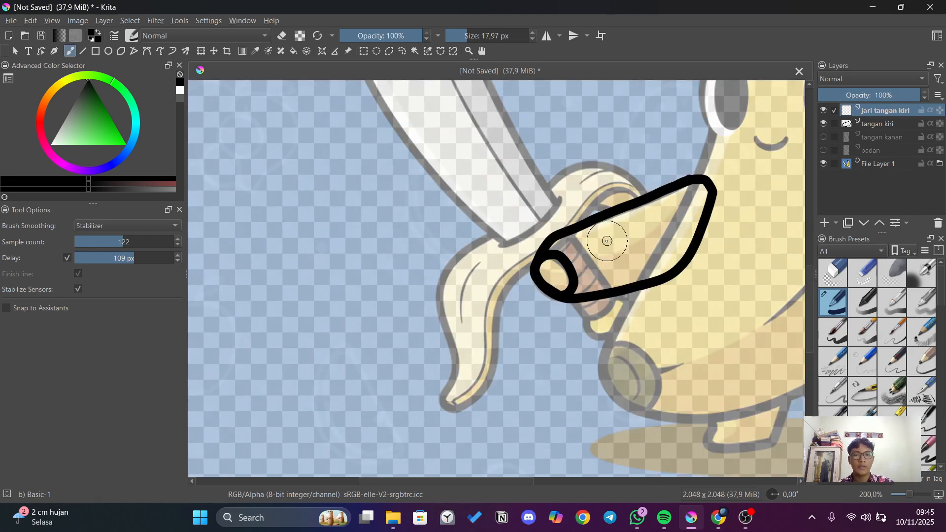
left_click(824, 122)
left_click(823, 122)
left_click(824, 123)
left_click(824, 122)
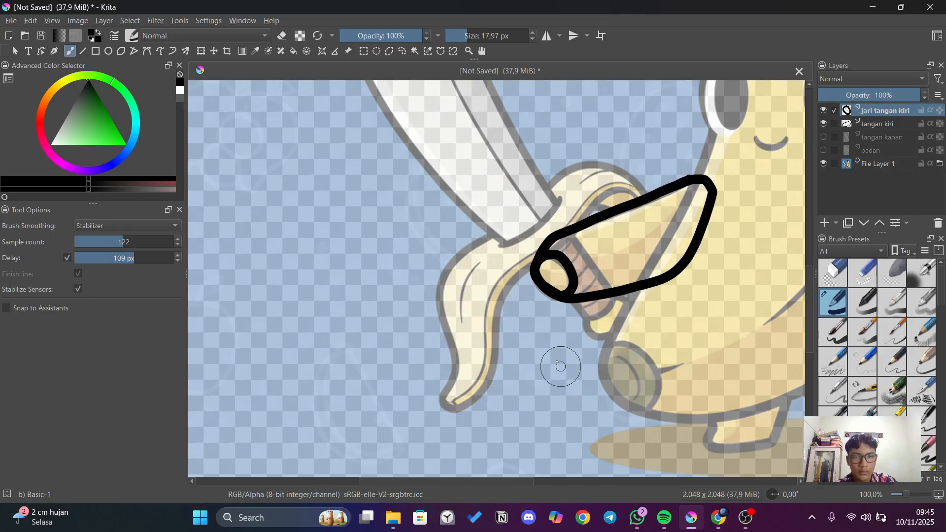
Hide the tangan kiri and jari tangan kiri layers to clear the reference for the legs.
left_click_drag(450, 482, 507, 482)
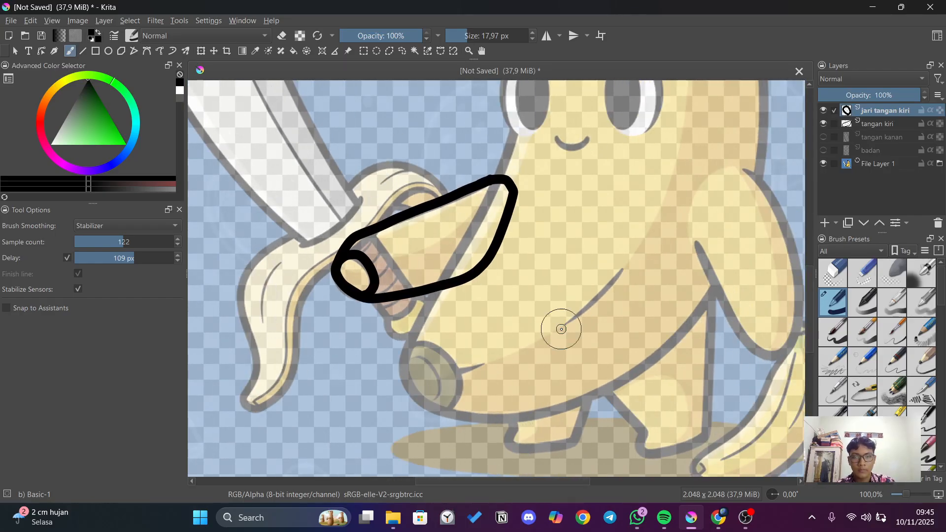
left_click_drag(812, 274, 811, 256)
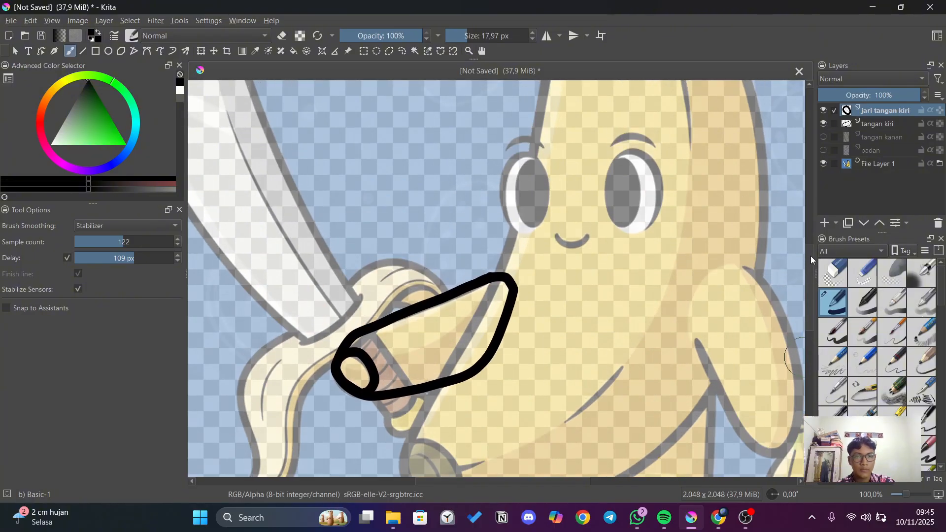
left_click(823, 123)
left_click(823, 111)
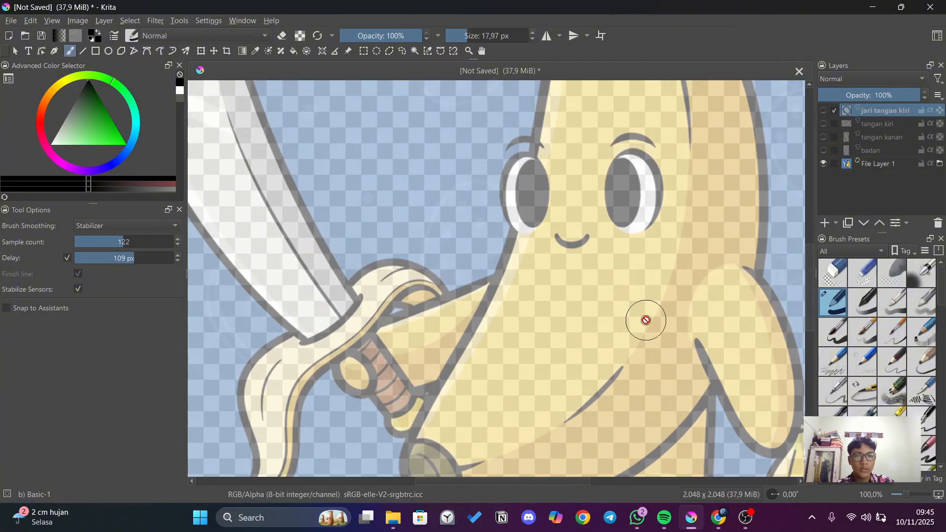
Add a new paint layer named kaki kanan and lower the brush opacity to 90%.
scroll(685, 308, "down", 2)
scroll(665, 404, "up", 3)
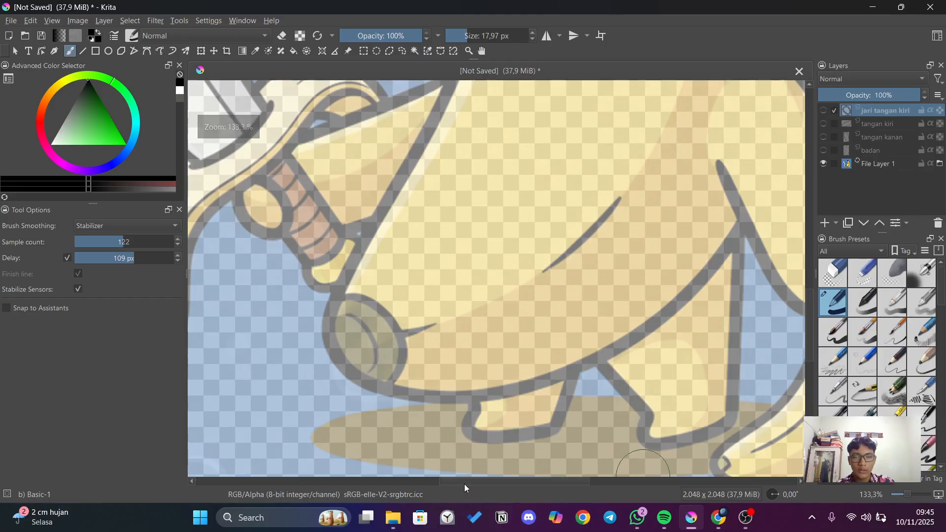
left_click_drag(464, 483, 504, 483)
left_click(825, 223)
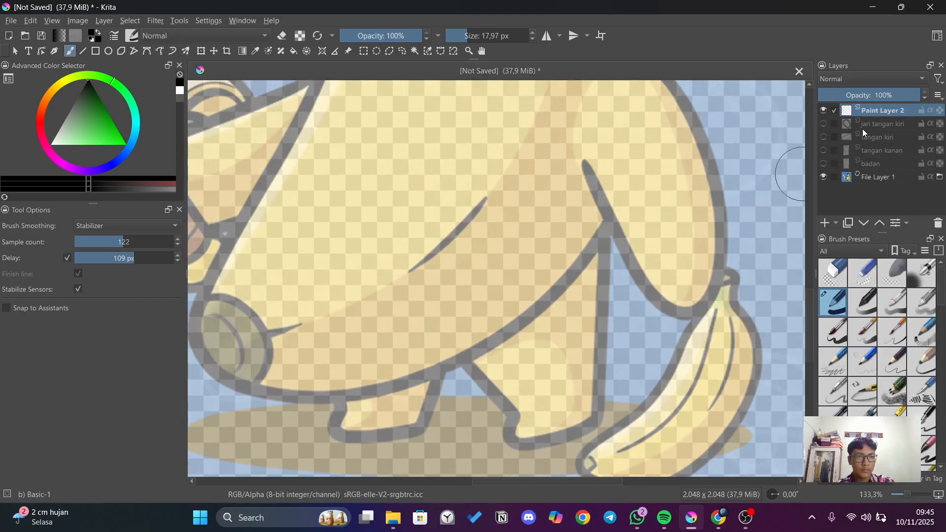
mouse_move(863, 126)
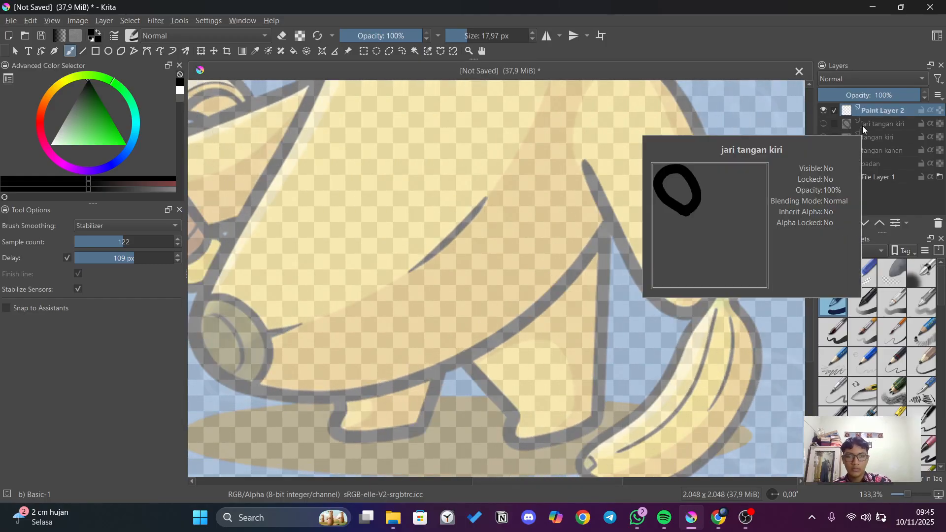
key("o")
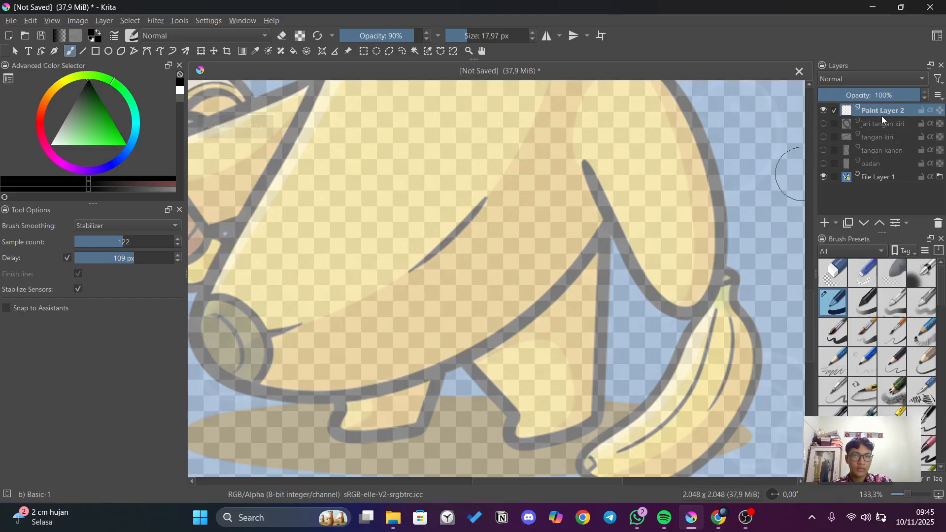
double_click(881, 111)
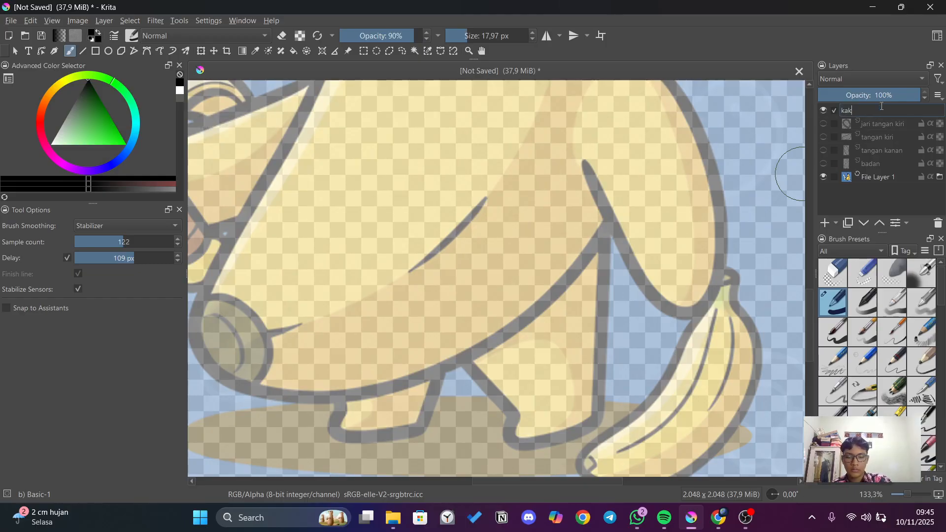
key("Return")
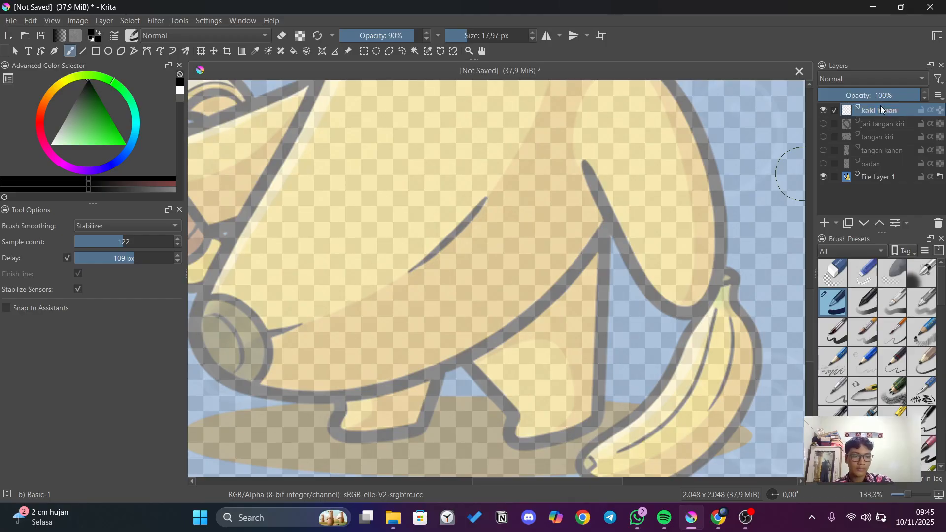
Try tracing the leg nearest the small banana as one closed outline, and undo the stroke.
scroll(592, 305, "up", 1, "ctrl")
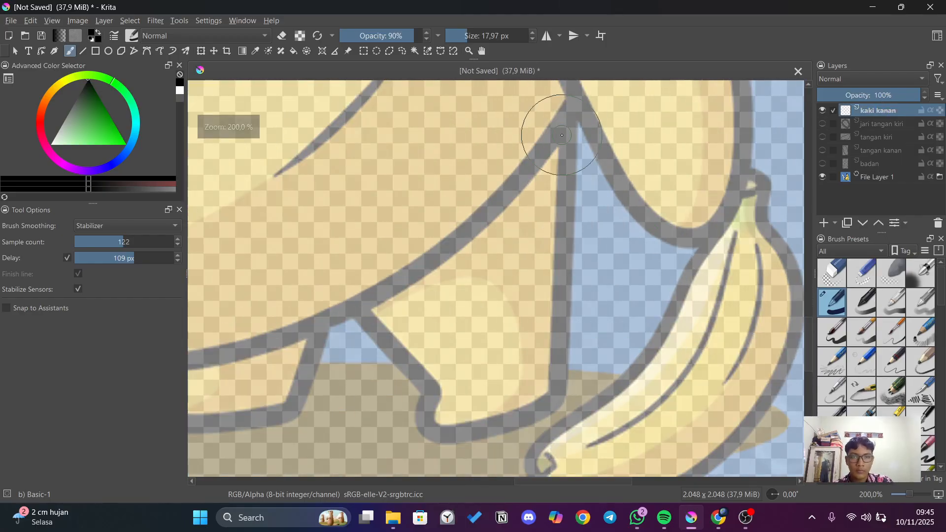
mouse_move(569, 130)
left_mouse_down()
mouse_move(549, 430)
mouse_move(510, 445)
mouse_move(390, 429)
mouse_move(389, 387)
mouse_move(438, 344)
mouse_move(356, 303)
mouse_move(396, 344)
mouse_move(354, 291)
mouse_move(370, 243)
mouse_move(551, 106)
mouse_move(601, 97)
mouse_move(605, 156)
mouse_move(584, 190)
left_mouse_up()
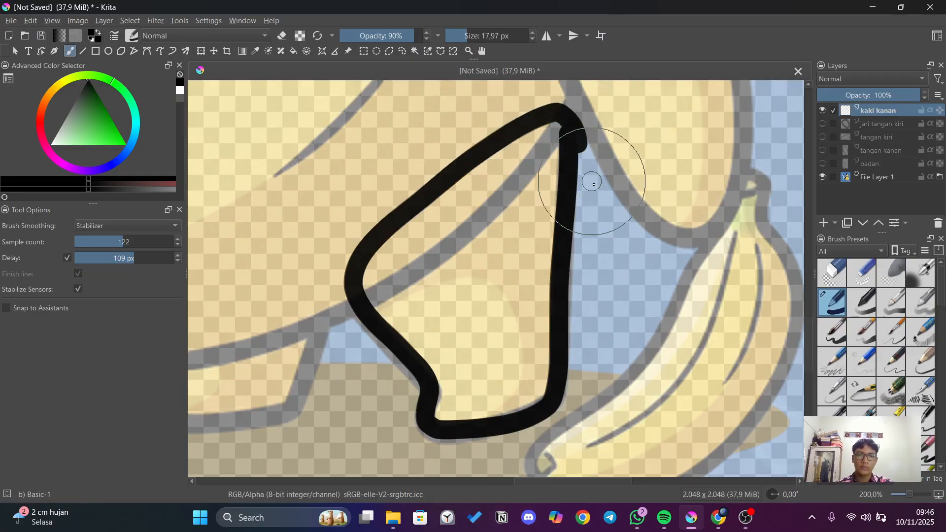
key("ctrl+z")
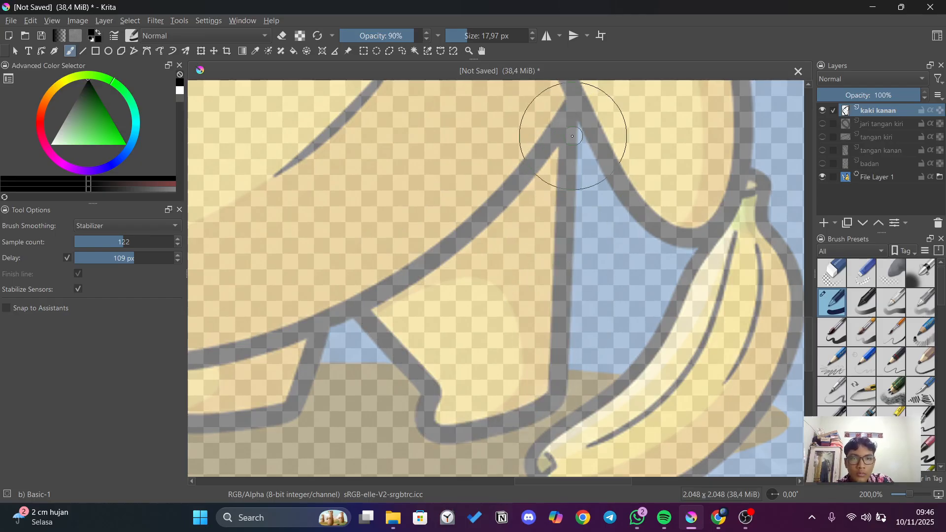
Trace the closed outline of the leg nearest the small banana on the kaki kanan layer, extending its upper part into the body.
mouse_move(572, 132)
left_mouse_down()
mouse_move(554, 440)
mouse_move(537, 451)
mouse_move(450, 445)
mouse_move(396, 409)
mouse_move(394, 389)
mouse_move(442, 340)
mouse_move(338, 284)
mouse_move(325, 261)
mouse_move(339, 226)
mouse_move(594, 92)
mouse_move(605, 158)
mouse_move(566, 183)
left_mouse_up()
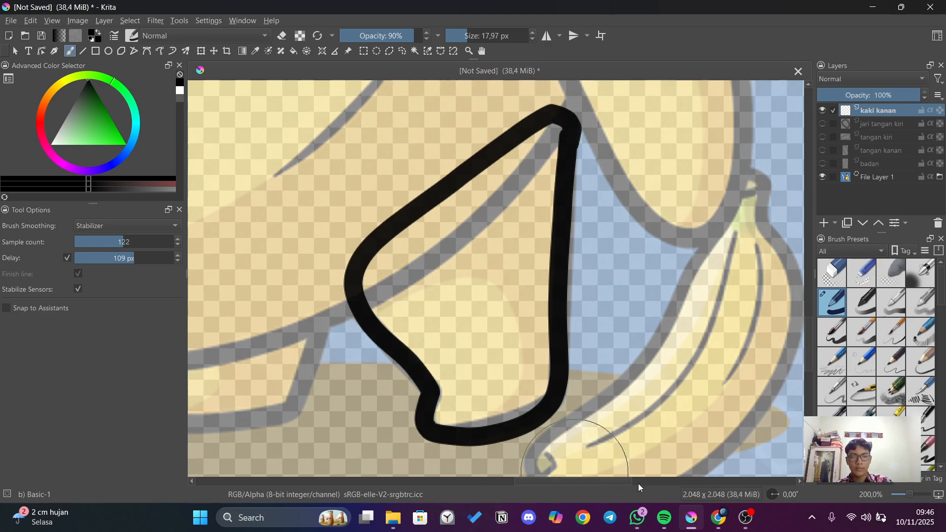
left_click_drag(614, 483, 559, 492)
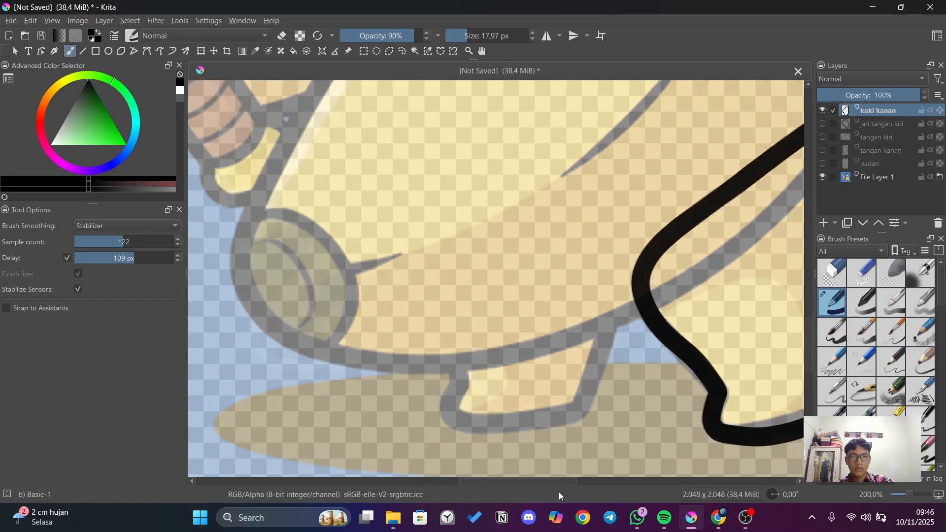
Add a paint layer named kaki kiri and trace the closed outline of the smaller leg nearest the banana's tip on it.
left_click(825, 224)
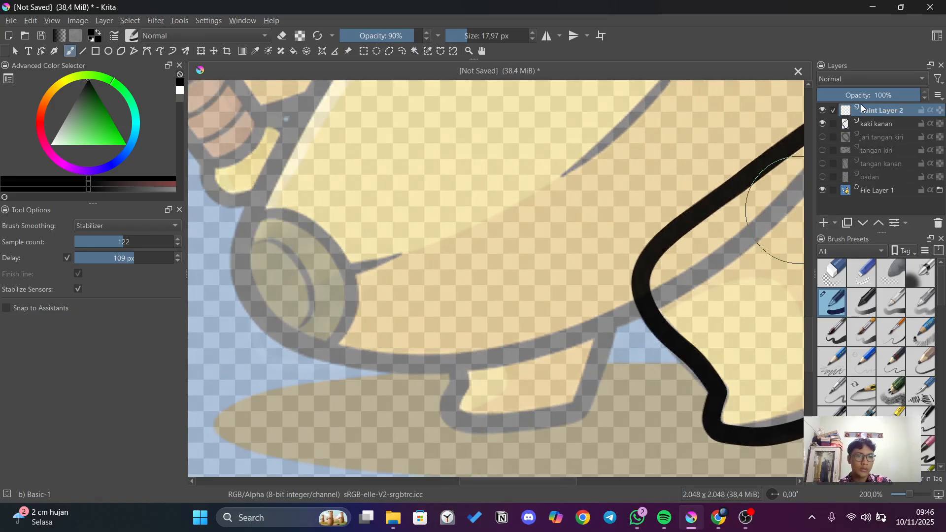
double_click(875, 110)
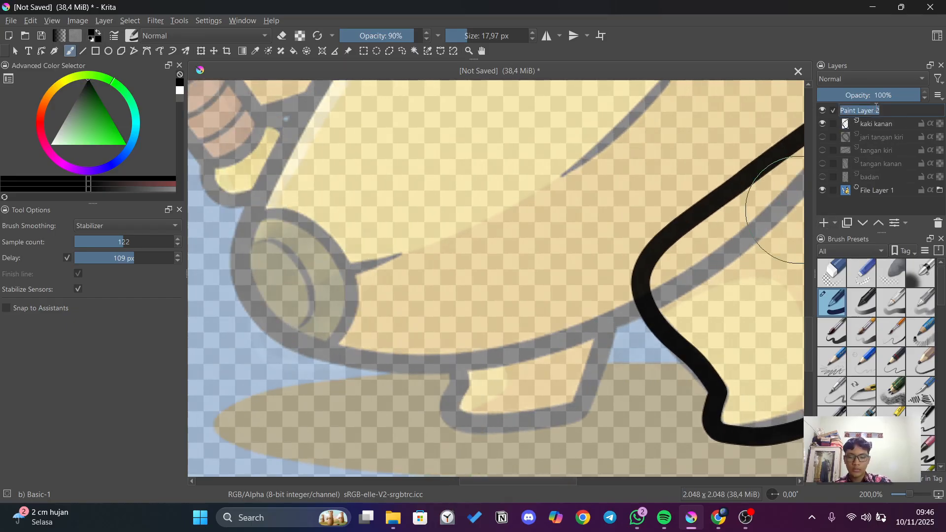
type("kak")
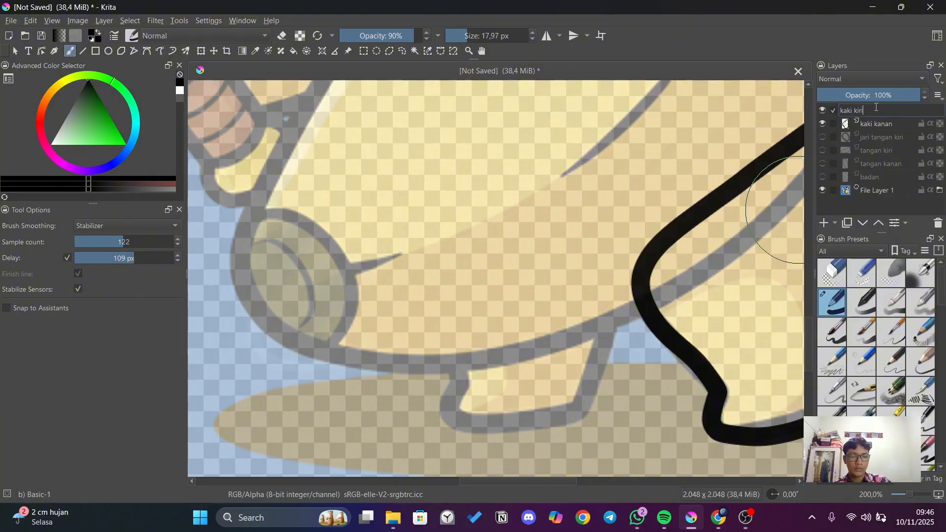
type("i kiri")
key("Return")
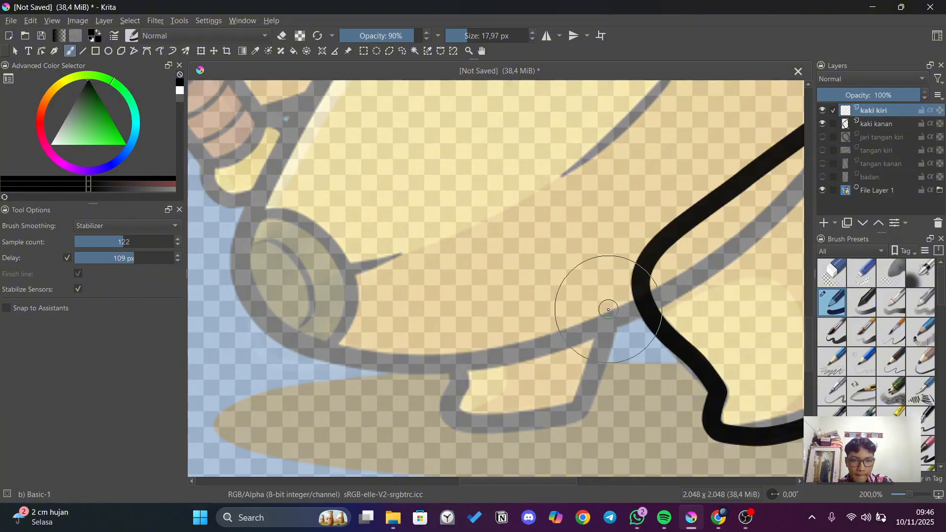
mouse_move(606, 308)
left_mouse_down()
mouse_move(589, 387)
mouse_move(568, 414)
mouse_move(503, 425)
mouse_move(455, 417)
mouse_move(461, 341)
mouse_move(592, 293)
mouse_move(616, 313)
left_mouse_up()
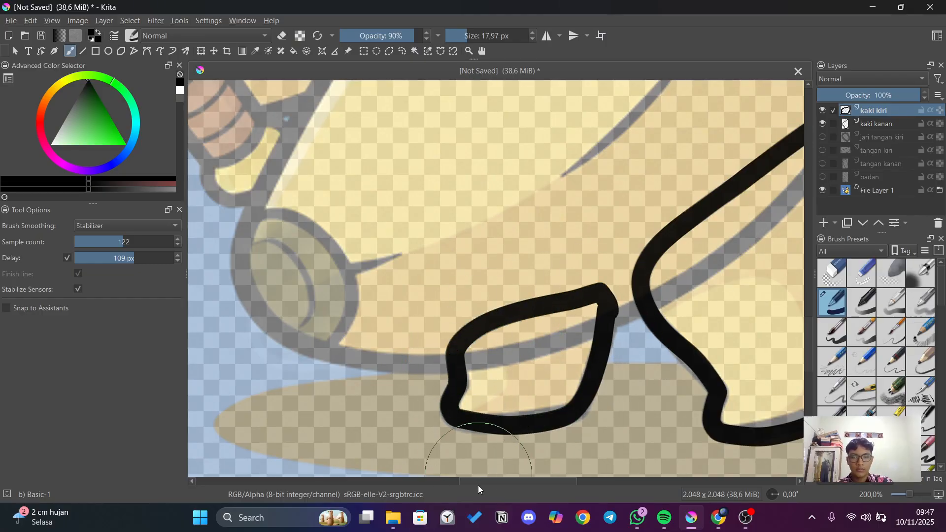
Hide the kaki kanan and kaki kiri layers to clear the reference.
scroll(659, 295, "down", 1)
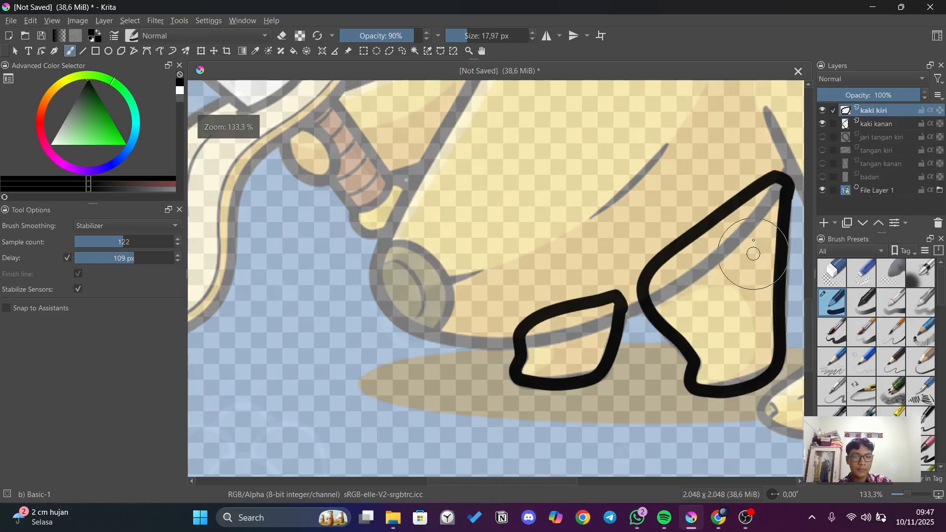
left_click(823, 123)
left_click(823, 110)
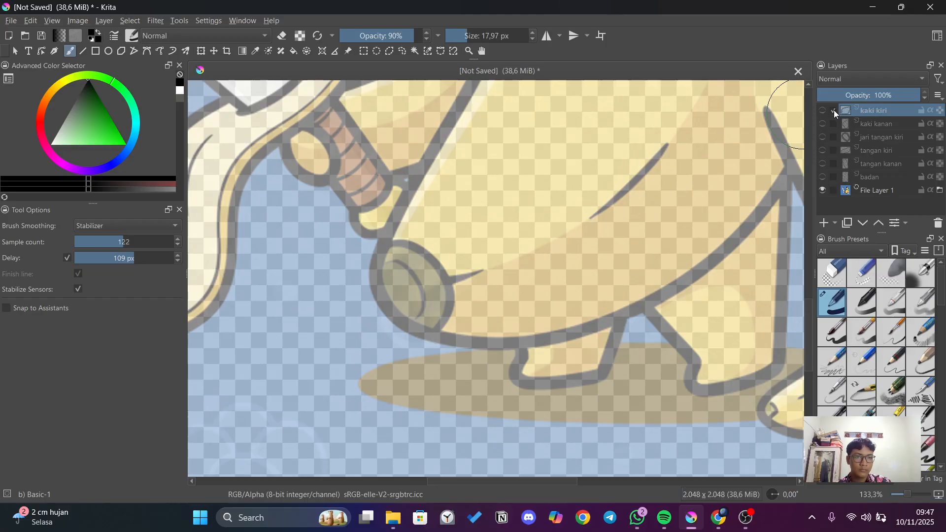
Add a new paint layer named mata dan mulut for the eyes and mouth.
scroll(544, 319, "down", 3)
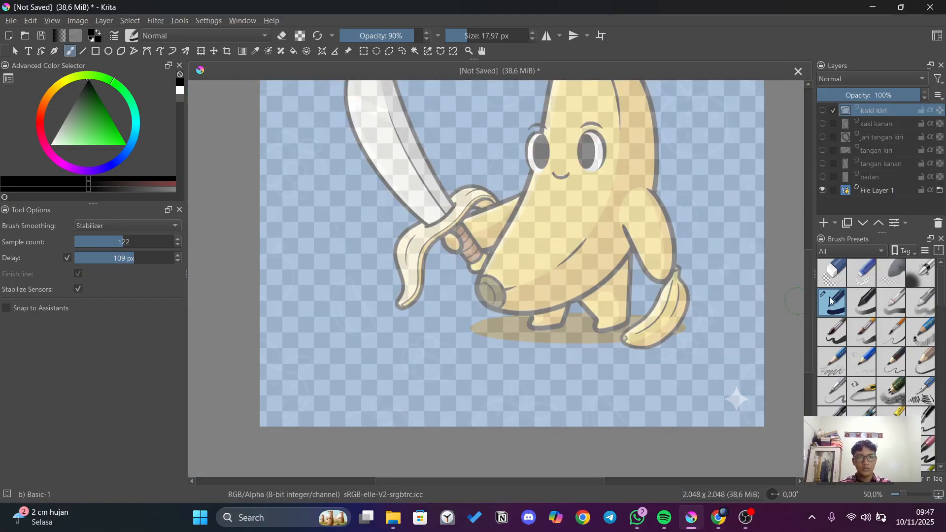
left_click_drag(808, 300, 815, 265)
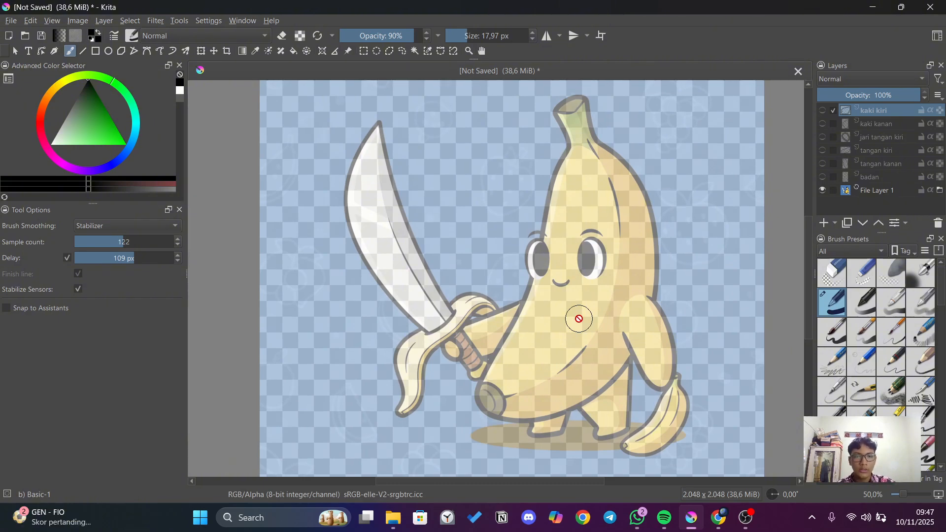
scroll(613, 268, "up", 3)
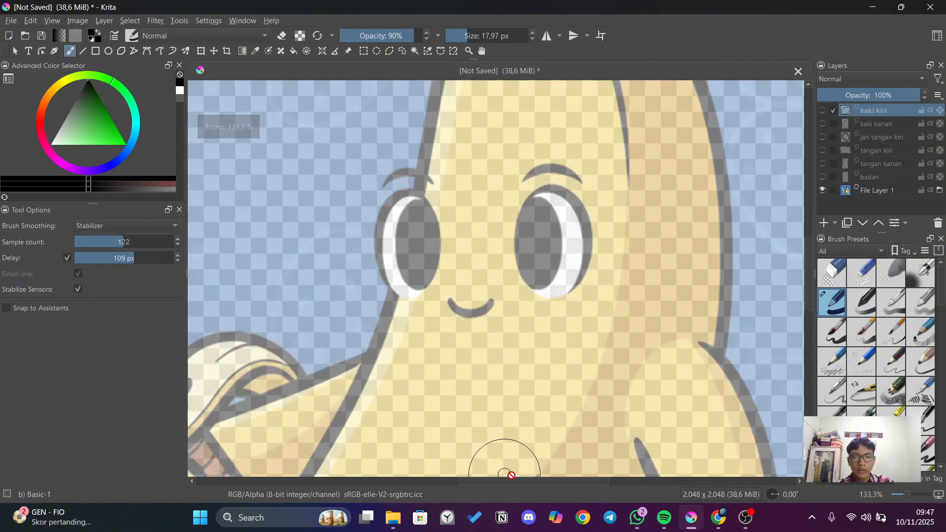
left_click_drag(522, 482, 518, 482)
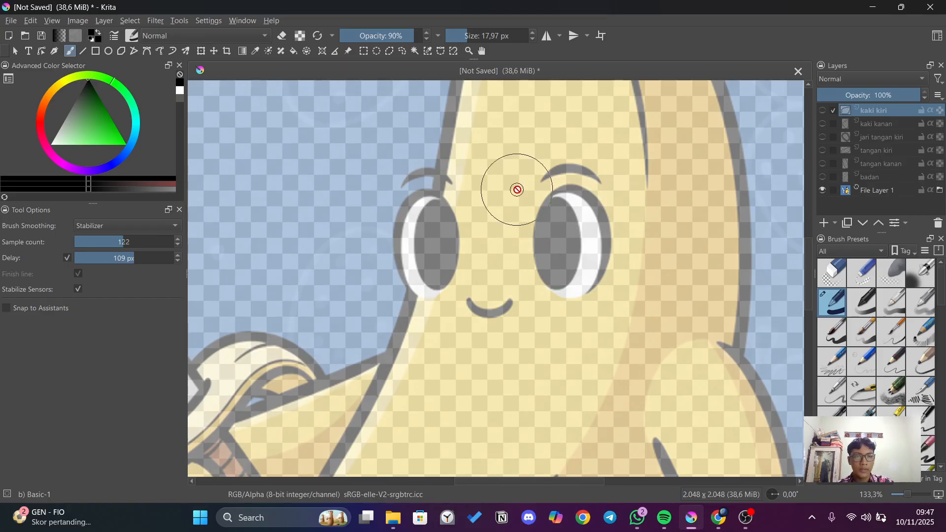
left_click(824, 223)
double_click(870, 110)
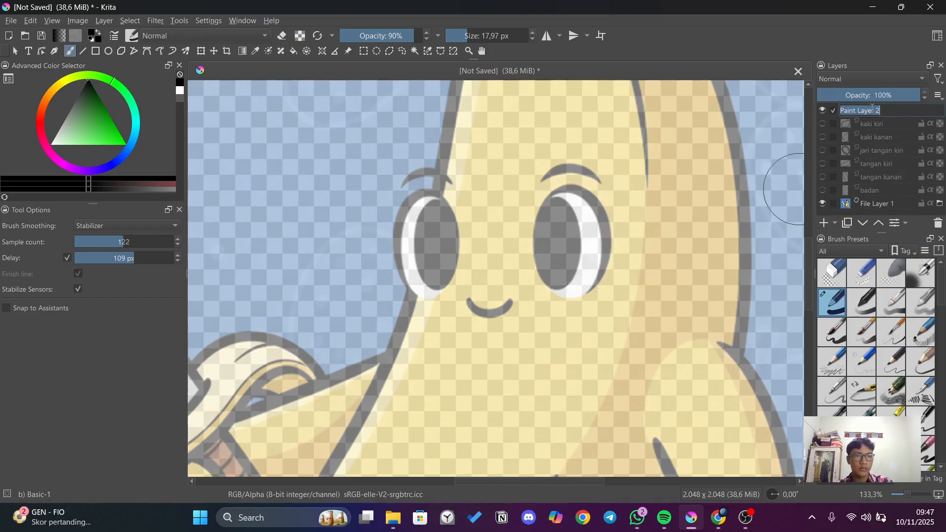
type("mata")
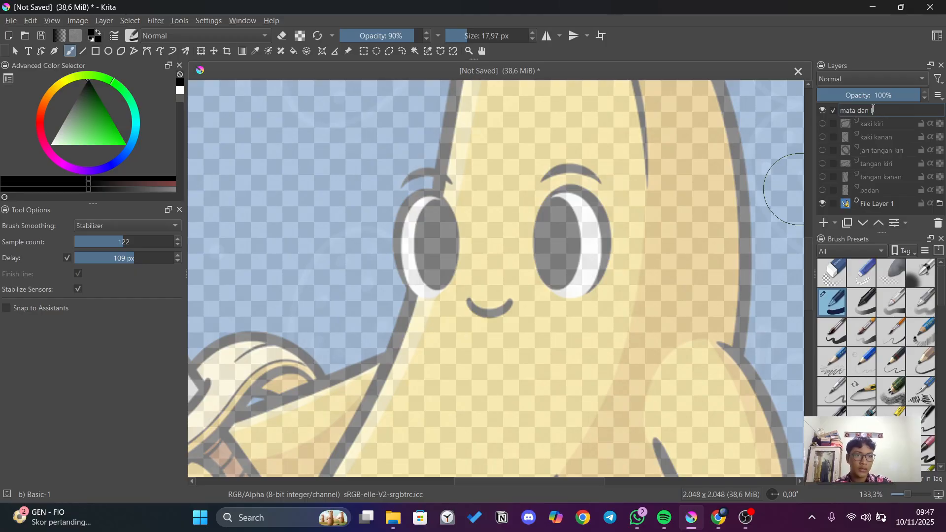
type("dan mulut")
key("Return")
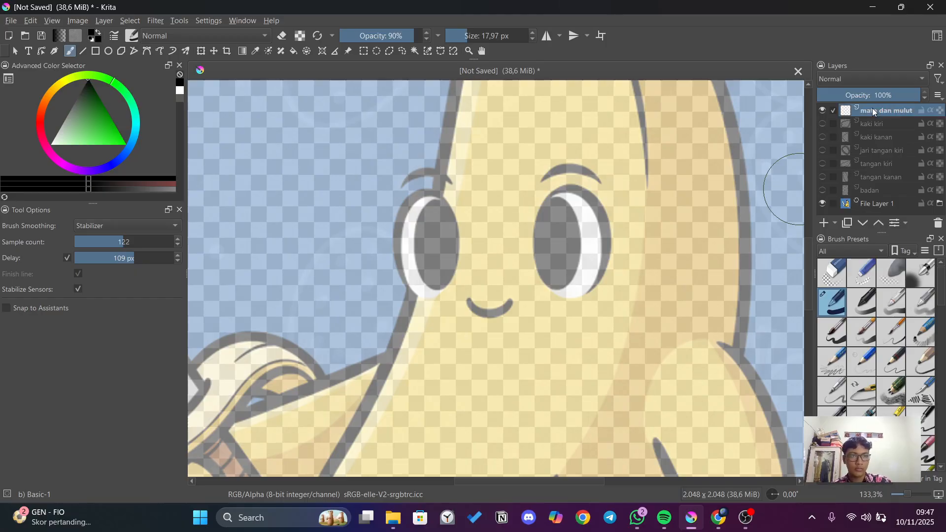
Try tracing the eye farther from the sword with a freehand brush stroke, and undo the stroke.
scroll(592, 228, "up", 5)
mouse_move(436, 195)
left_mouse_down()
mouse_move(408, 239)
mouse_move(404, 280)
mouse_move(419, 320)
mouse_move(416, 276)
left_mouse_up()
key("ctrl+z")
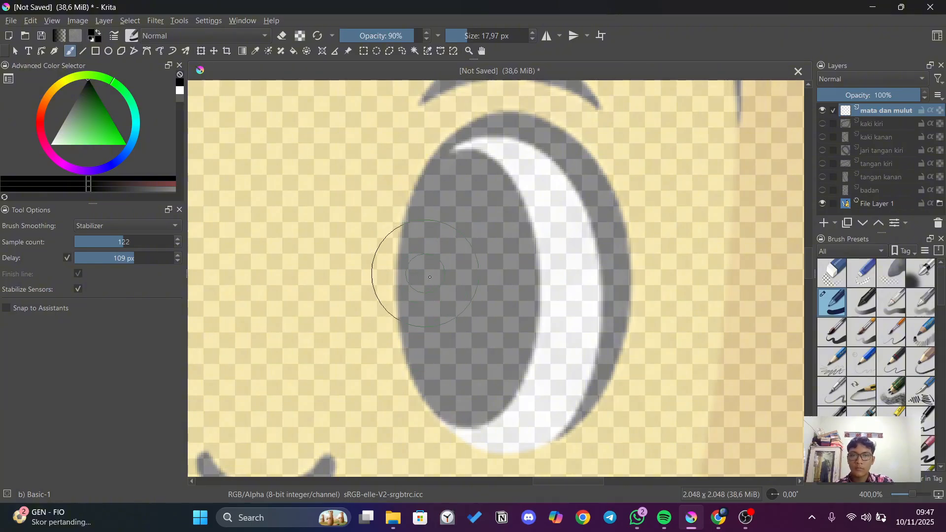
Draw an unfilled ellipse about 68 × 137 px around the pupil of the eye farther from the sword, undoing misfitting attempts.
left_click(109, 52)
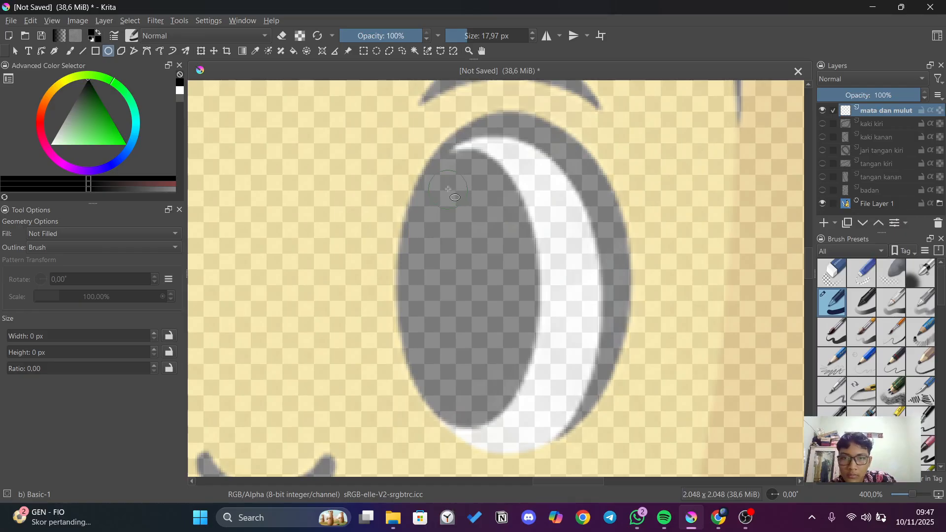
mouse_move(454, 170)
left_mouse_down()
mouse_move(454, 200)
mouse_move(457, 188)
mouse_move(552, 416)
left_mouse_up()
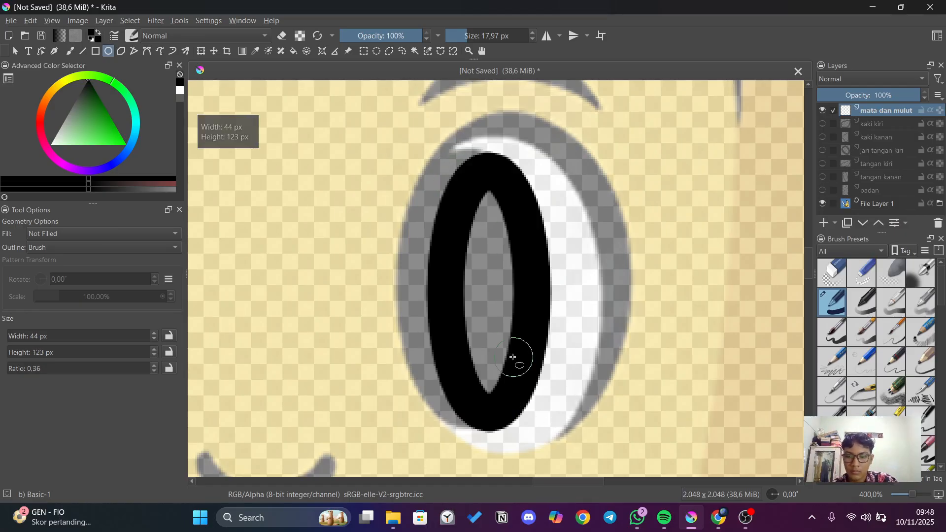
key("ctrl+z")
left_click_drag(444, 172, 533, 427)
key("ctrl+z")
mouse_move(523, 362)
left_mouse_down()
mouse_move(509, 319)
mouse_move(478, 305)
left_mouse_up()
key("ctrl+z")
left_click_drag(404, 160, 539, 431)
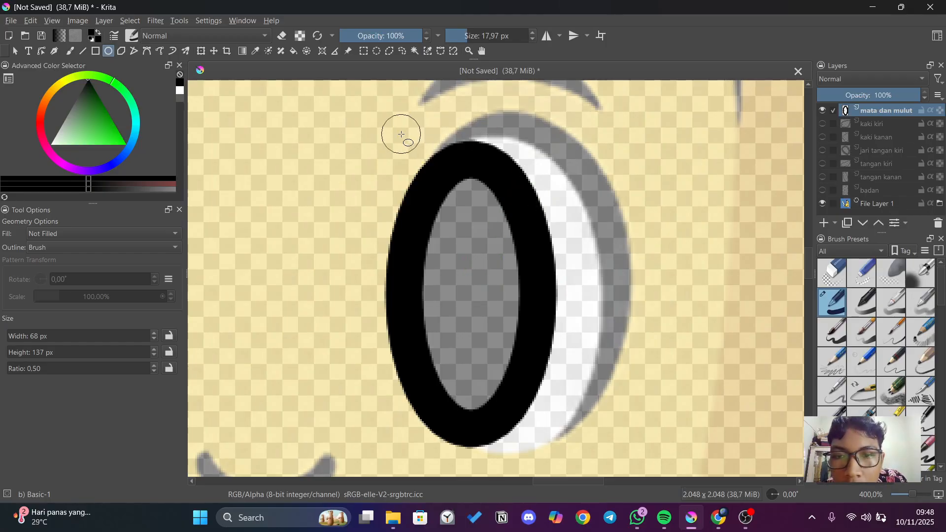
Draw an ellipse about 123 × 166 px around that whole eye and shift the layer's drawing onto the reference eye.
left_click_drag(400, 133, 636, 443)
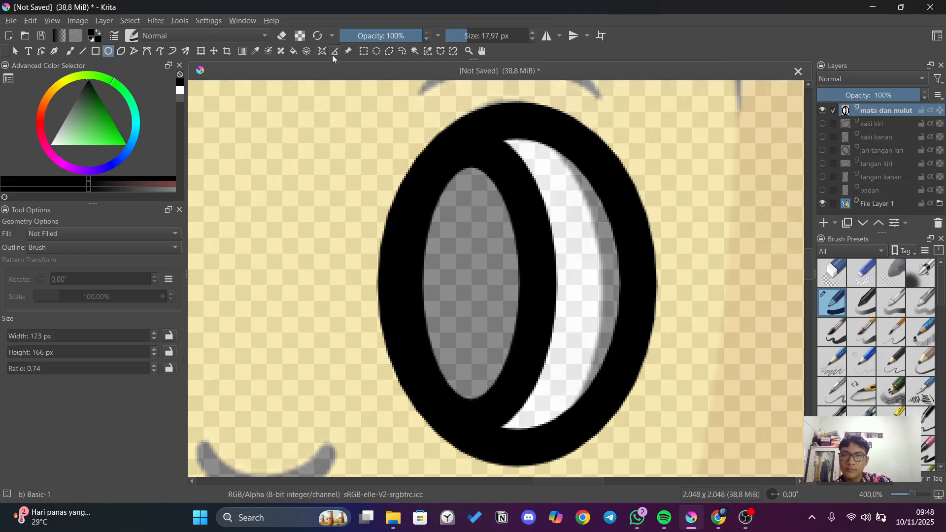
left_click(214, 51)
left_click_drag(613, 165, 600, 164)
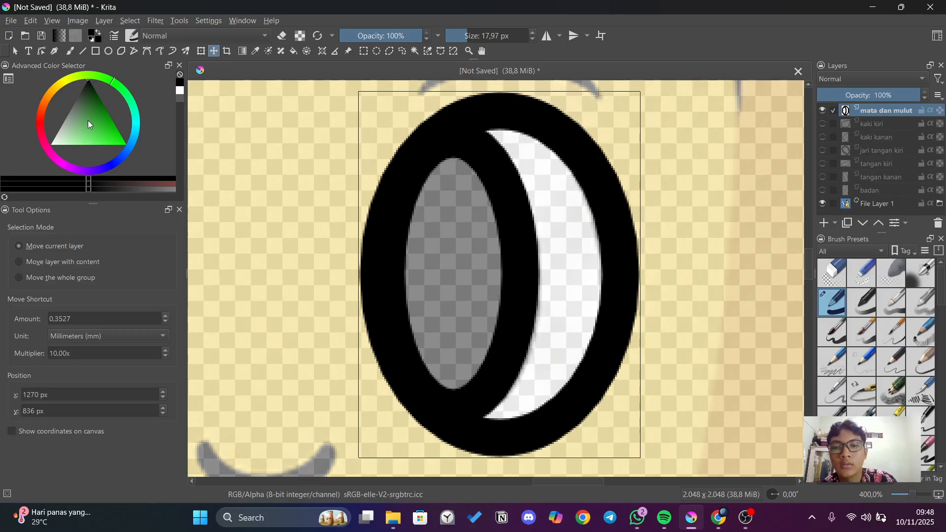
Set brush smoothing to None and paint the inside of the traced pupil black.
left_click(70, 51)
left_click_drag(453, 169, 444, 204)
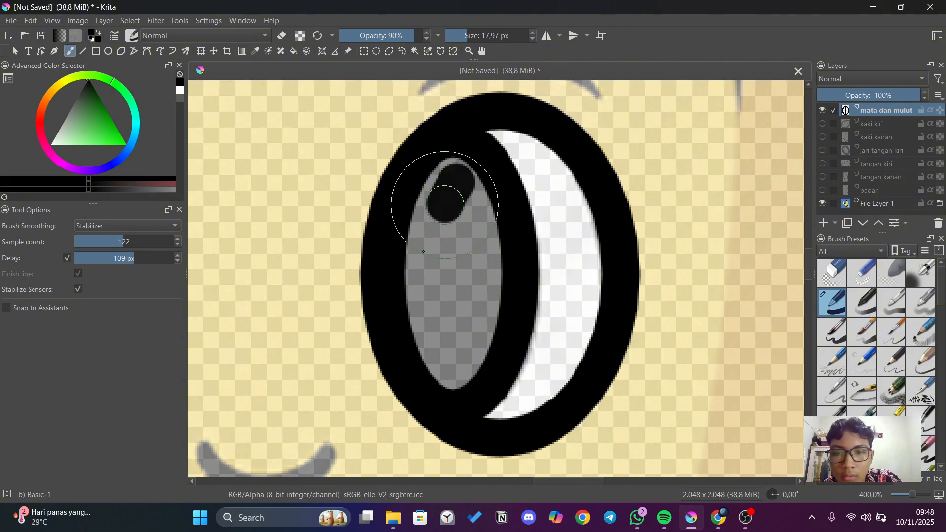
left_click(127, 226)
left_click(480, 244)
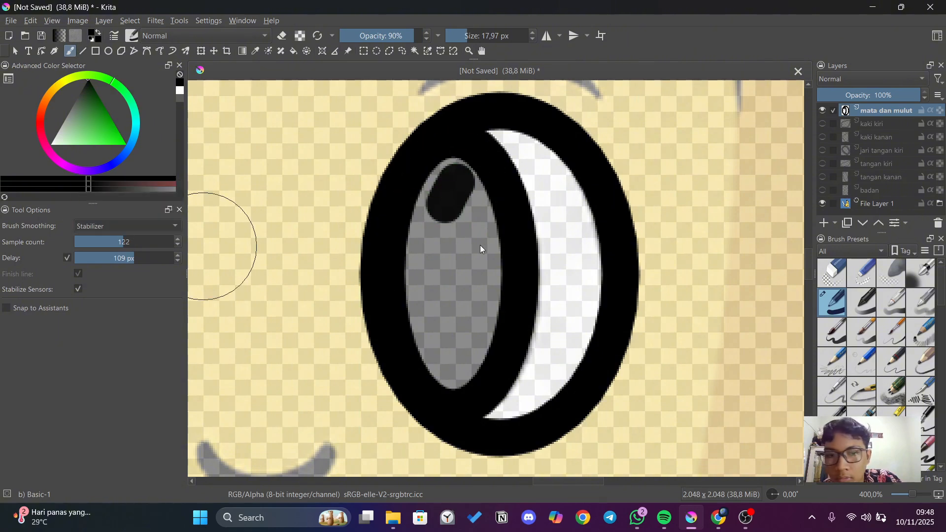
mouse_move(480, 244)
left_mouse_down()
mouse_move(442, 209)
mouse_move(465, 177)
mouse_move(423, 185)
mouse_move(447, 160)
mouse_move(426, 292)
mouse_move(482, 220)
mouse_move(472, 327)
mouse_move(479, 209)
mouse_move(472, 368)
left_mouse_up()
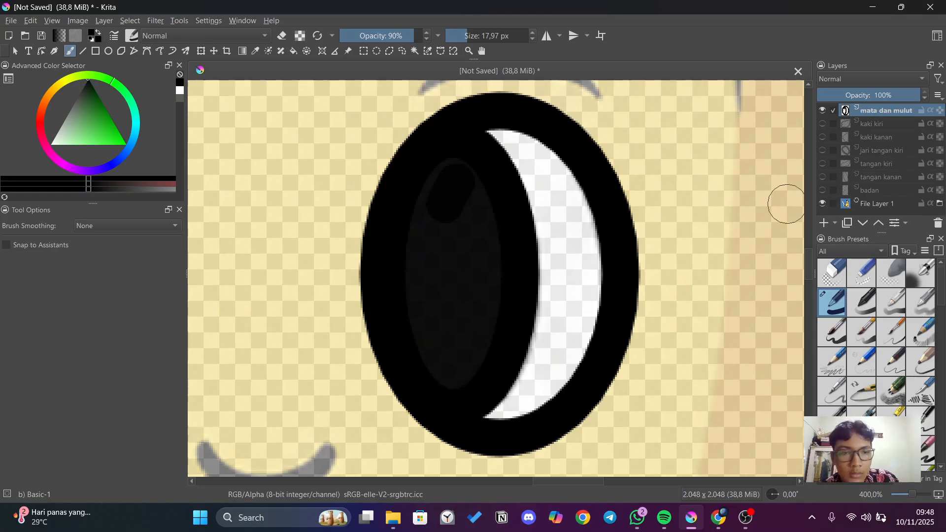
Draw an unfilled ellipse about 63 × 128 px around the pupil of the eye nearer the sword.
left_click_drag(807, 260, 806, 257)
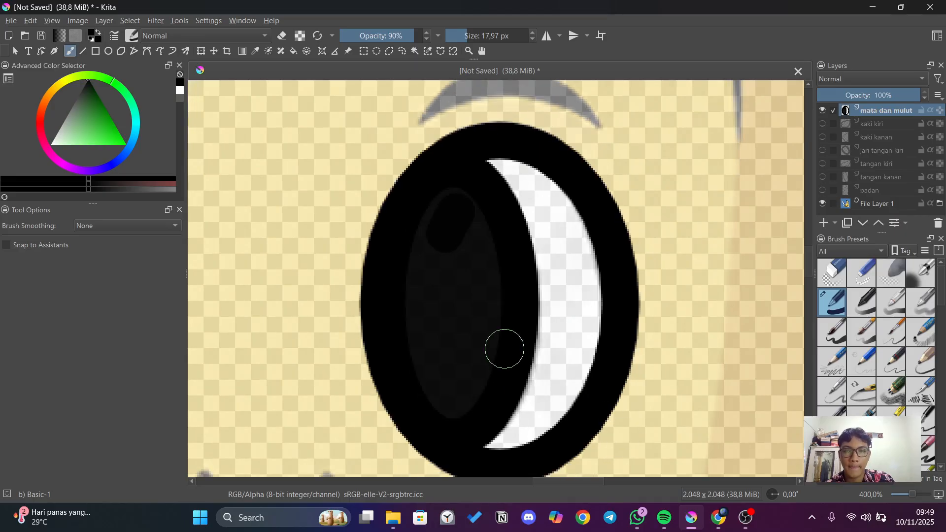
scroll(503, 349, "down", 2)
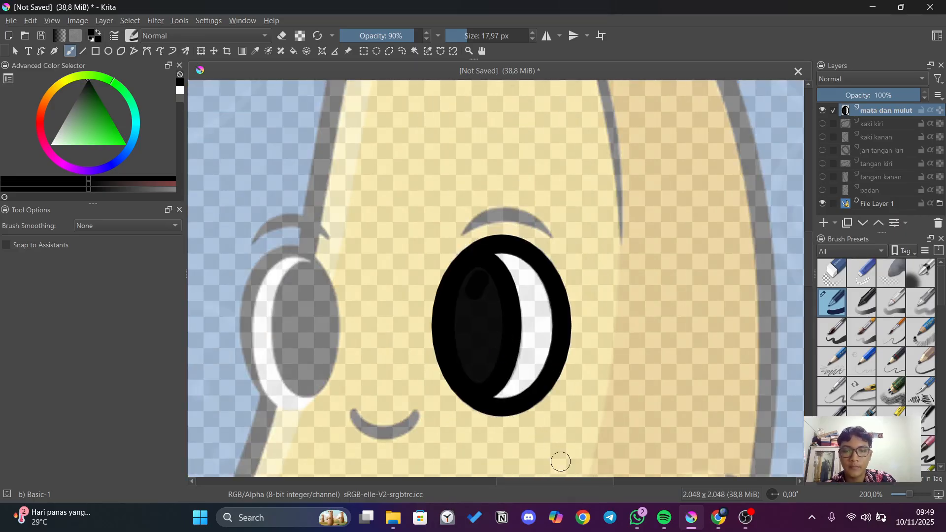
left_click_drag(571, 483, 539, 454)
scroll(537, 380, "up", 3)
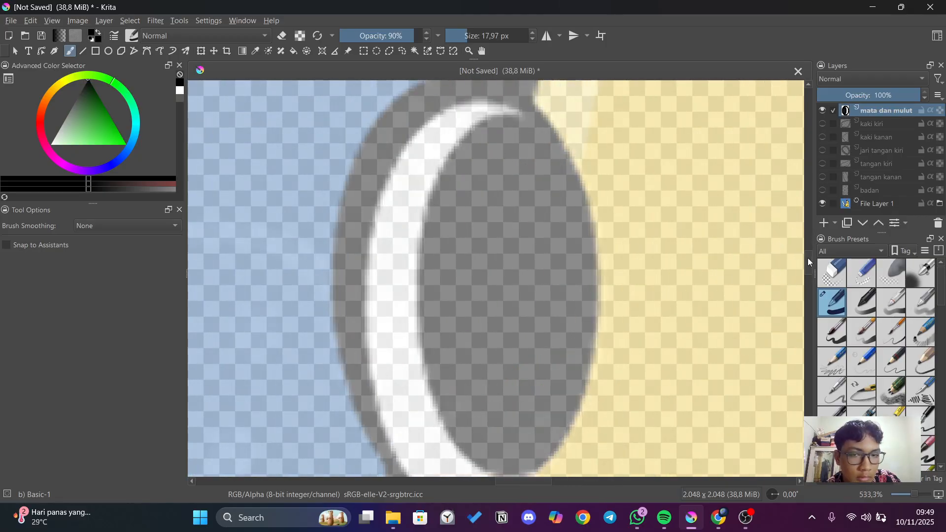
left_click(109, 51)
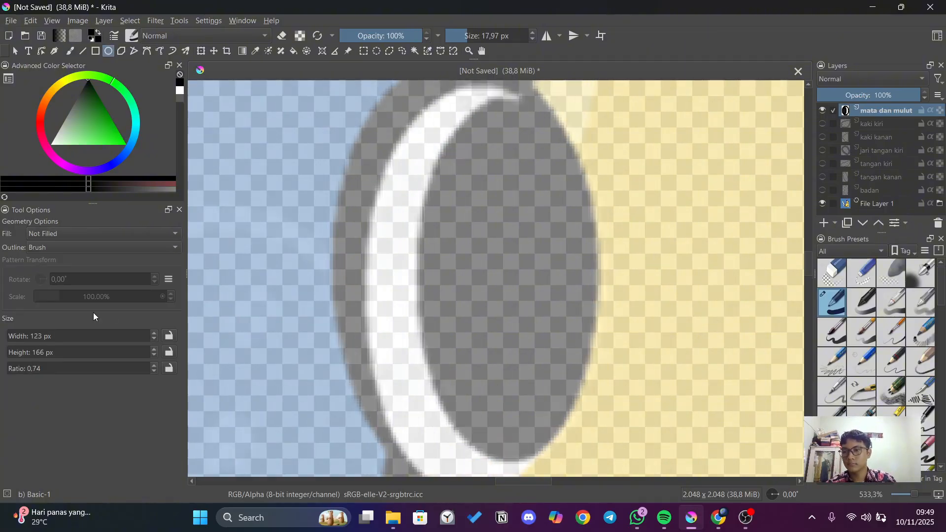
mouse_move(404, 111)
left_mouse_down()
mouse_move(569, 282)
mouse_move(570, 446)
left_mouse_up()
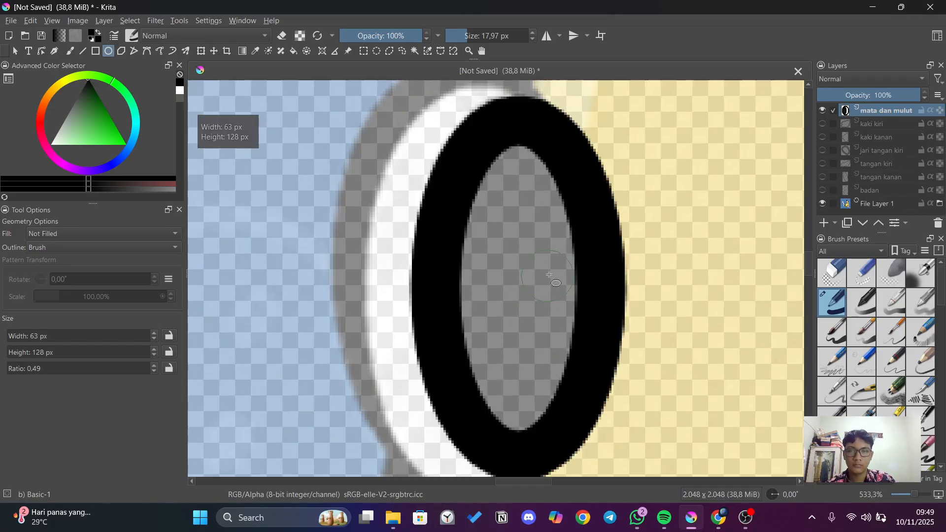
Draw an unfilled ellipse about 109 × 165 px around the whole eye nearer the sword.
scroll(752, 288, "down", 4)
left_click_drag(488, 480, 554, 480)
scroll(545, 292, "up", 4)
left_click_drag(405, 134, 619, 459)
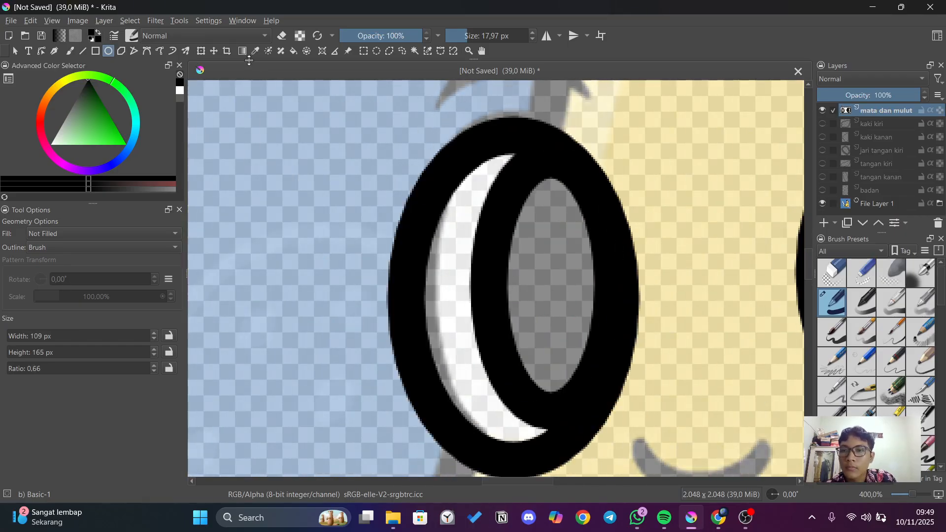
Nudge the mata dan mulut layer with Move layer with content to position x 1064 px, y 835 px, aligning the eyes with the reference.
left_click(214, 51)
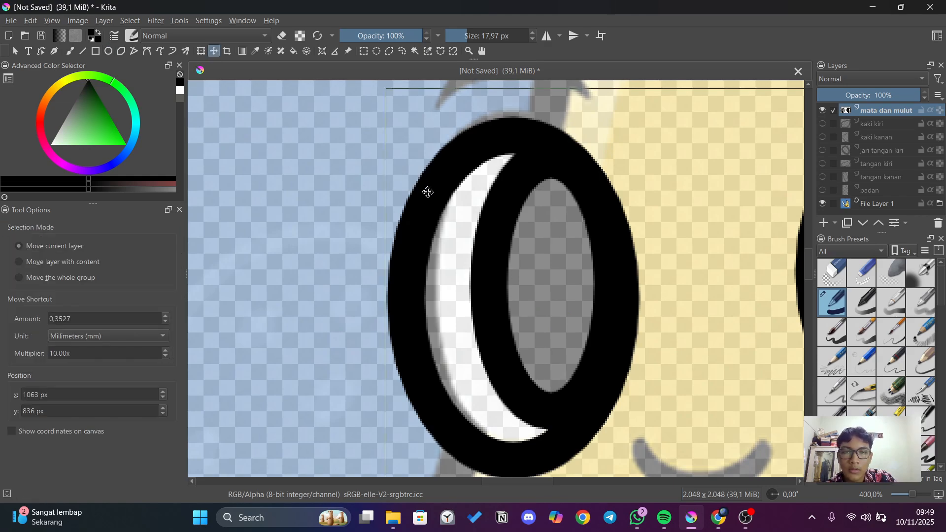
scroll(694, 272, "up", 1)
scroll(695, 328, "down", 4)
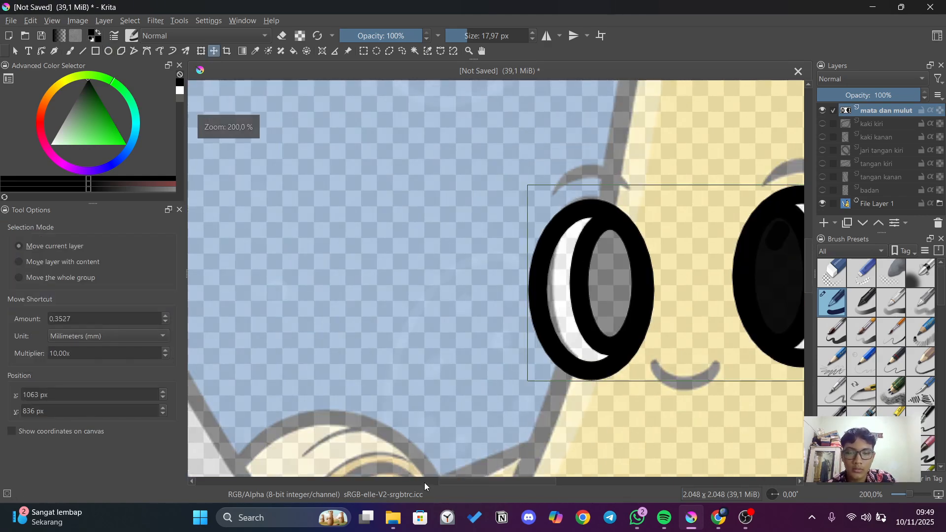
scroll(492, 477, "right", 5)
scroll(491, 476, "left", 1)
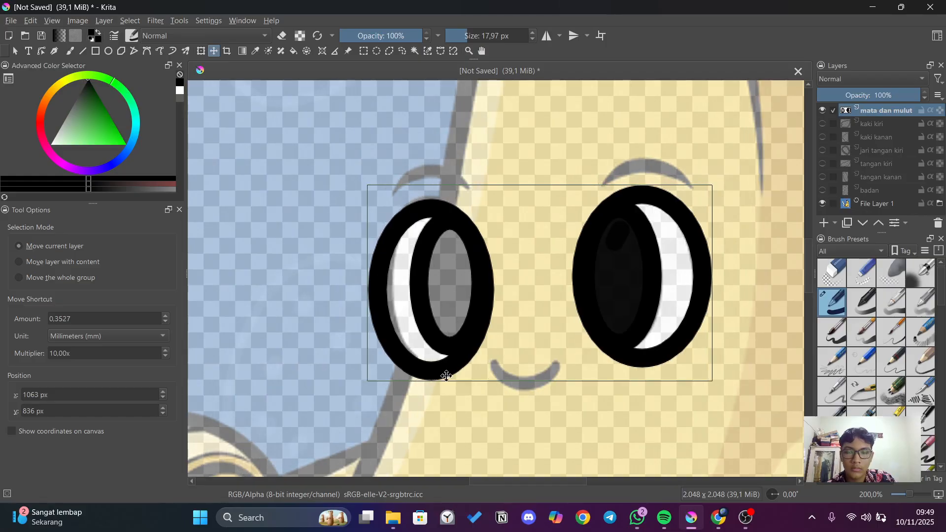
scroll(408, 302, "up", 3)
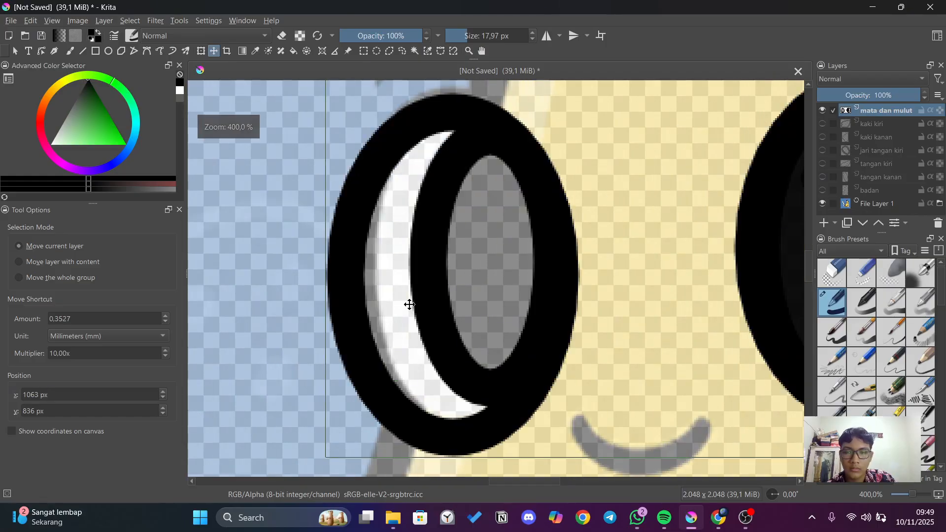
left_click(18, 265)
left_click_drag(430, 228, 432, 226)
key("Return")
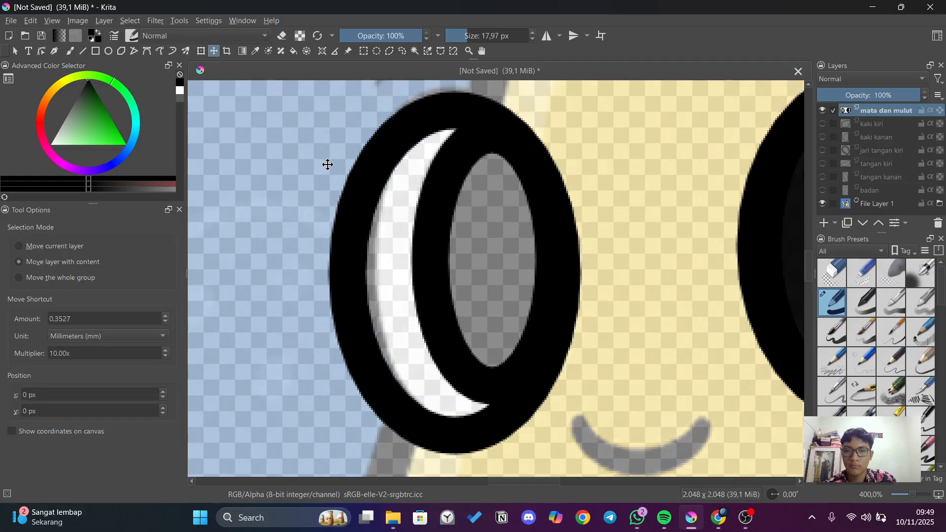
scroll(511, 213, "up", 2)
scroll(511, 217, "down", 3)
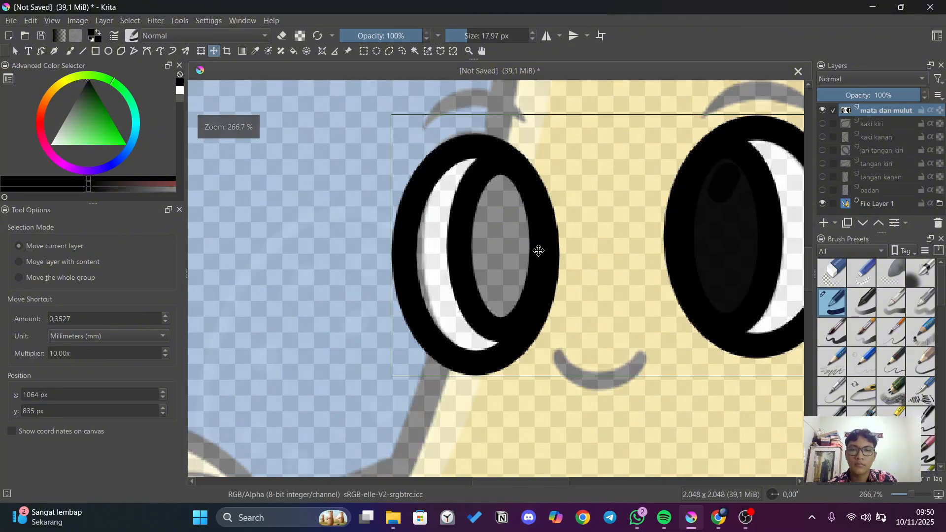
Undo the two ellipses drawn around the pupil and the whole eye nearer the sword.
scroll(539, 249, "up", 1)
scroll(536, 268, "down", 1)
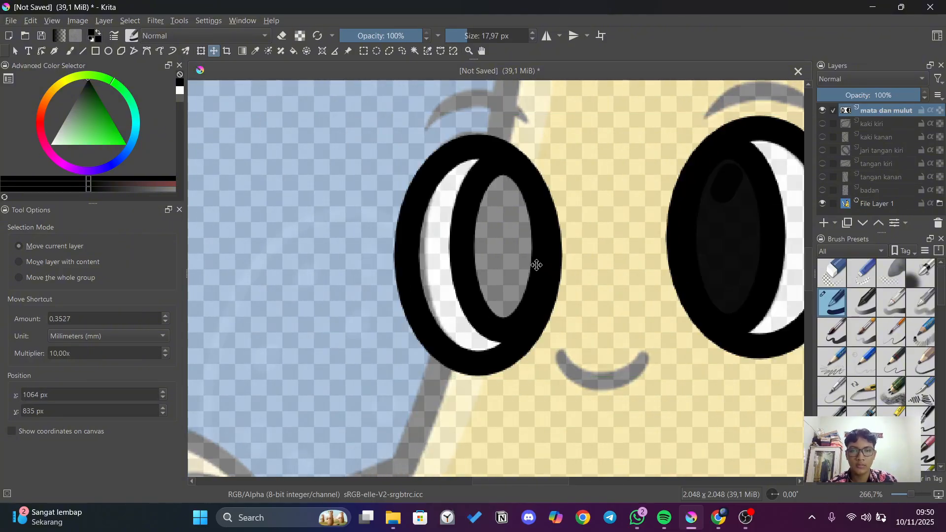
key("ctrl+z")
key("ctrl+z")
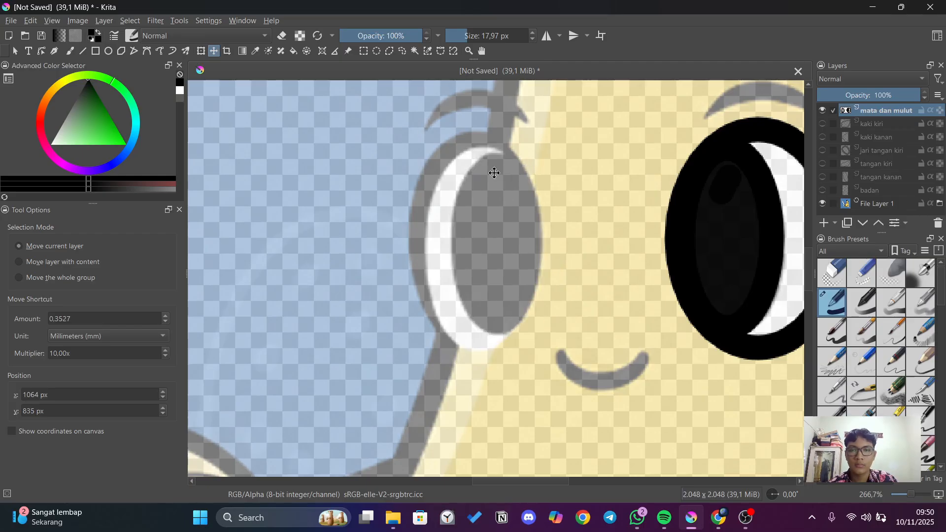
left_click(109, 51)
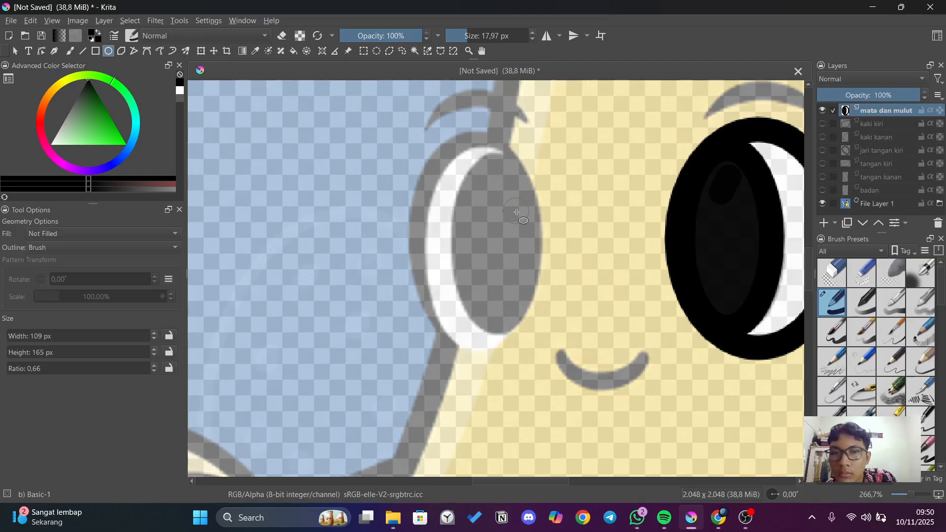
left_click_drag(447, 153, 481, 191)
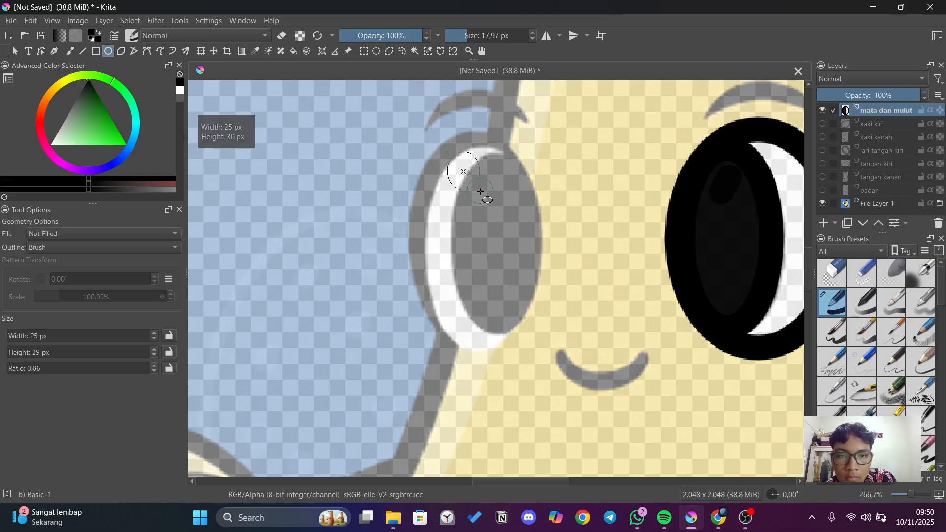
left_click_drag(522, 261, 543, 333)
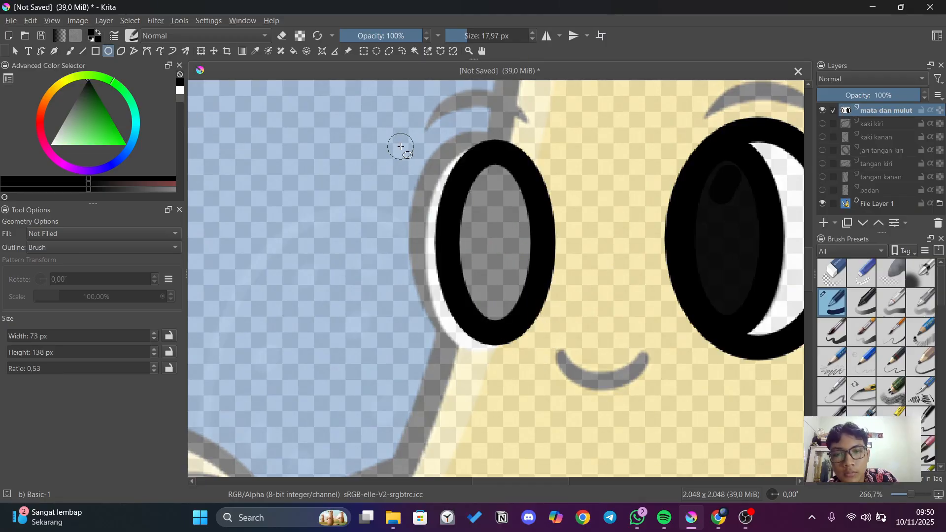
mouse_move(401, 147)
left_mouse_down()
mouse_move(510, 261)
mouse_move(540, 274)
mouse_move(548, 327)
left_mouse_up()
key("ctrl+z")
left_click_drag(402, 133, 550, 343)
key("minus")
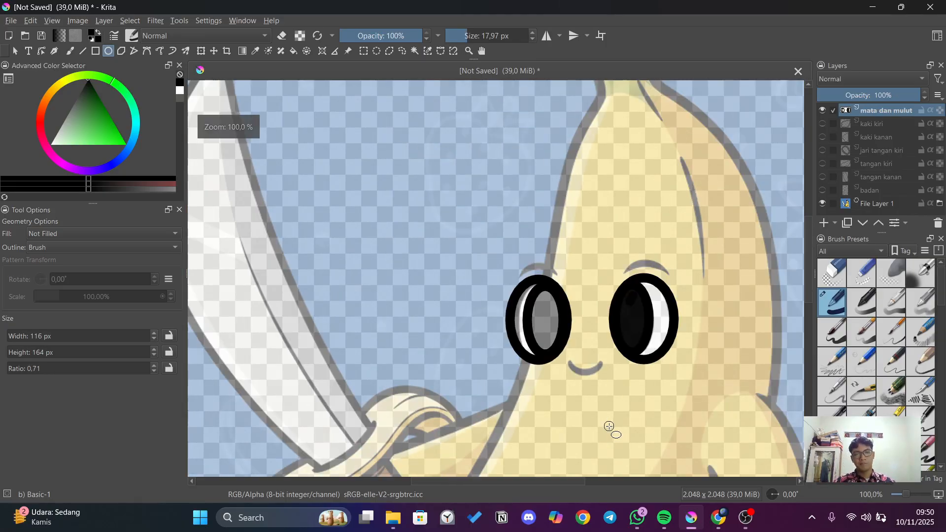
scroll(608, 425, "up", 1)
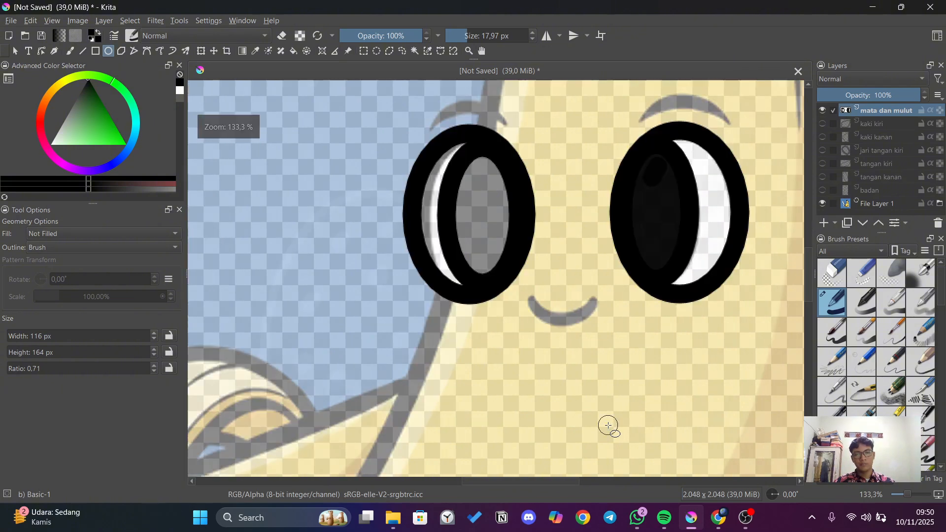
key("ctrl+z")
key("ctrl+z")
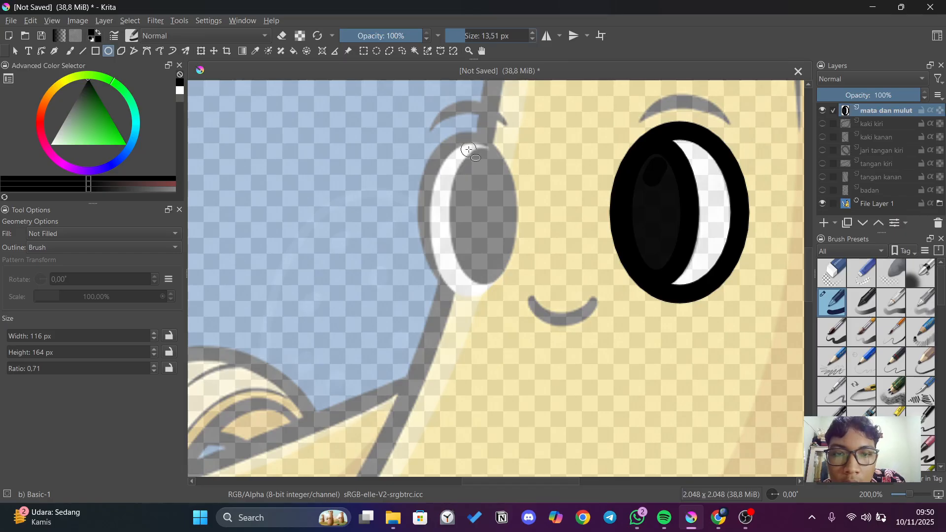
With a 13.51 px brush, draw unfilled ellipses around the pupil and the whole eye nearer the sword, the outer one about 103 × 166 px.
left_click_drag(460, 151, 514, 282)
left_click_drag(422, 144, 499, 267)
key("ctrl+z")
left_click_drag(419, 138, 522, 303)
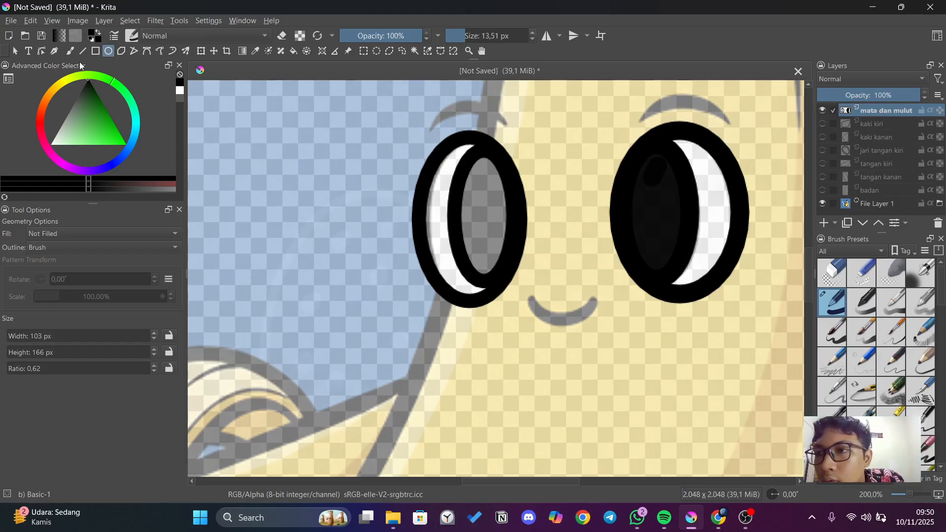
Paint the inside of the pupil of the eye nearer the sword black with the freehand brush.
left_click(69, 52)
mouse_move(458, 192)
left_mouse_down()
mouse_move(496, 243)
mouse_move(490, 226)
mouse_move(474, 224)
mouse_move(486, 172)
mouse_move(466, 183)
mouse_move(494, 177)
left_mouse_up()
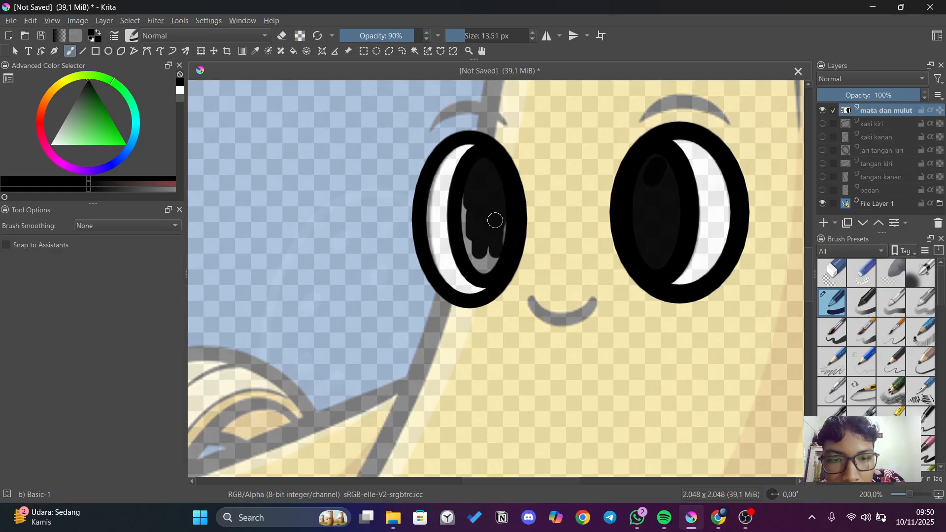
mouse_move(495, 221)
left_mouse_down()
mouse_move(480, 262)
mouse_move(463, 199)
left_mouse_up()
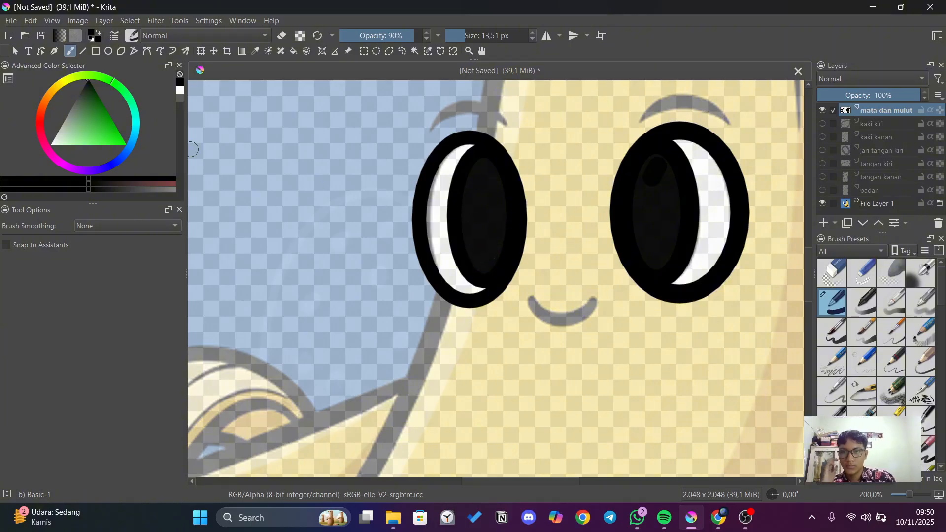
left_click(109, 51)
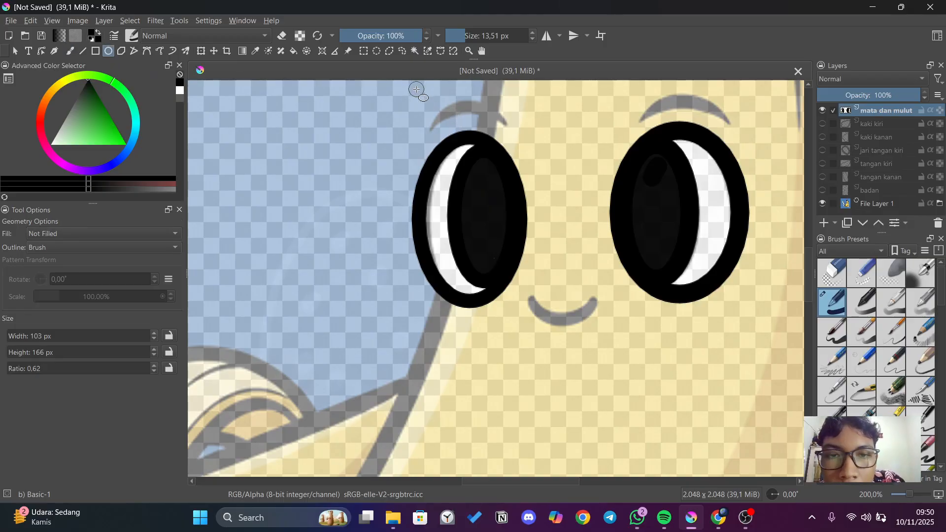
left_click_drag(416, 89, 507, 170)
key("ctrl+z")
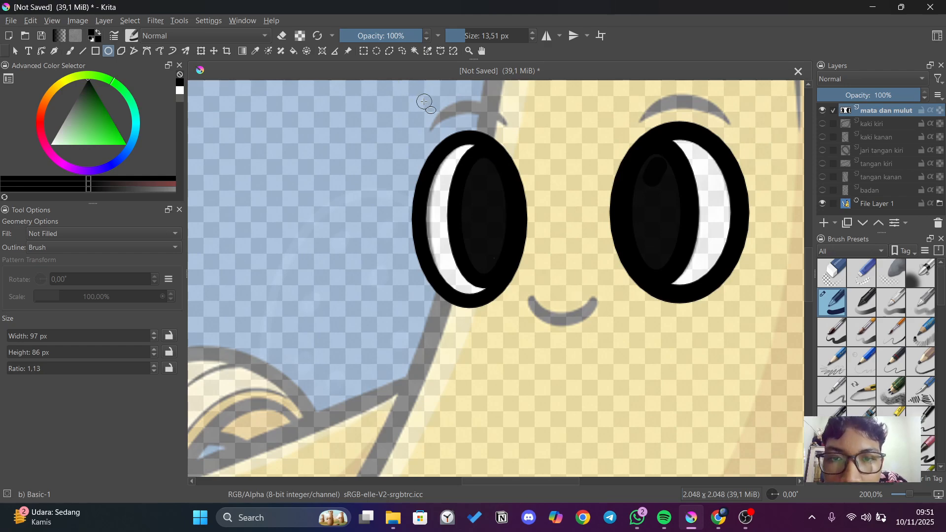
left_click_drag(421, 101, 517, 171)
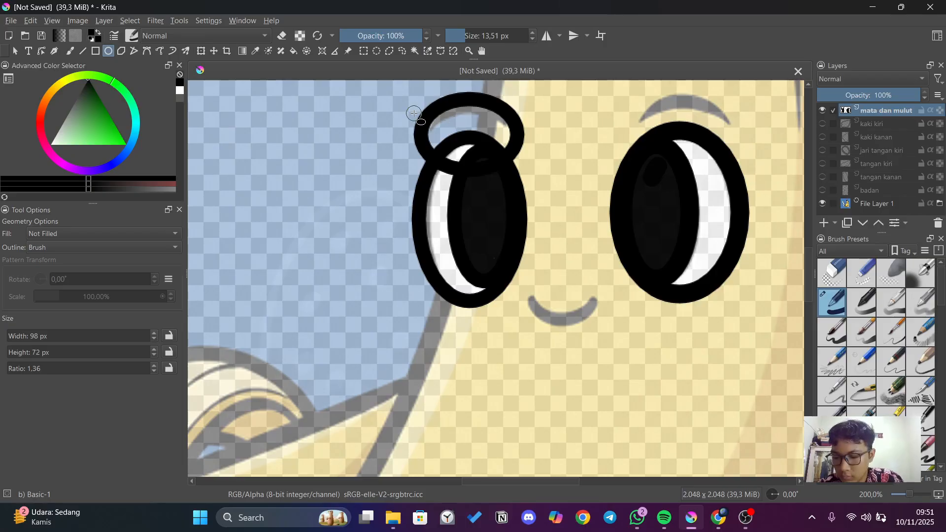
key("ctrl+z")
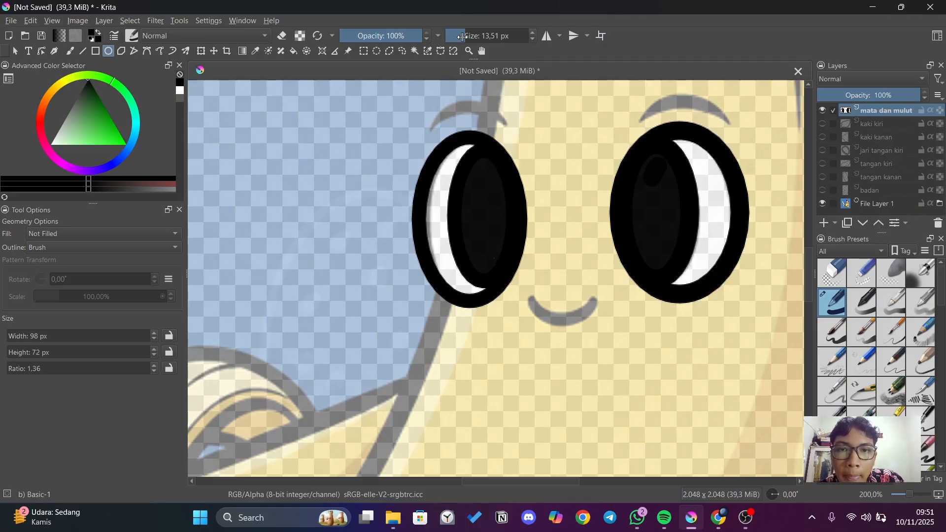
left_click_drag(462, 37, 459, 38)
left_click_drag(429, 103, 491, 153)
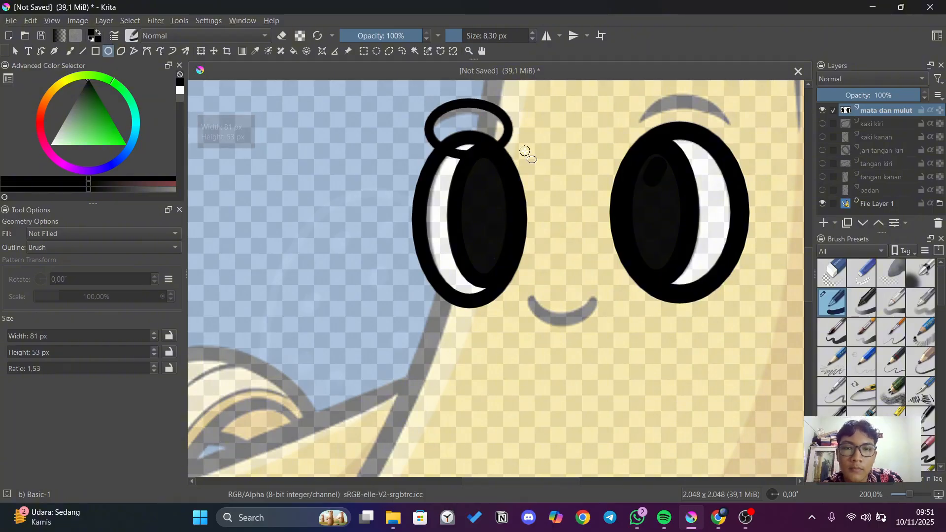
key("ctrl+z")
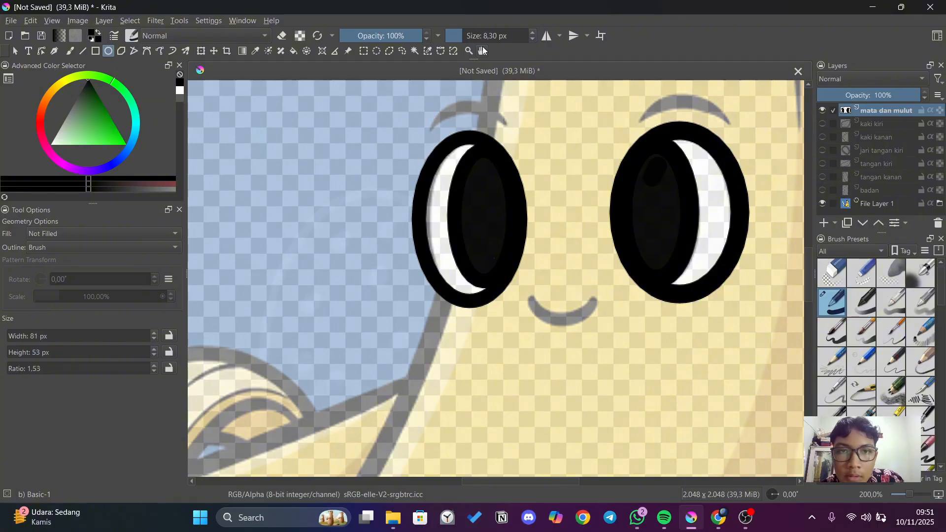
Set the brush size to 12.52 px and draw an unfilled ellipse about 80 × 57 px over the eyebrow nearer the sword.
left_click(465, 36)
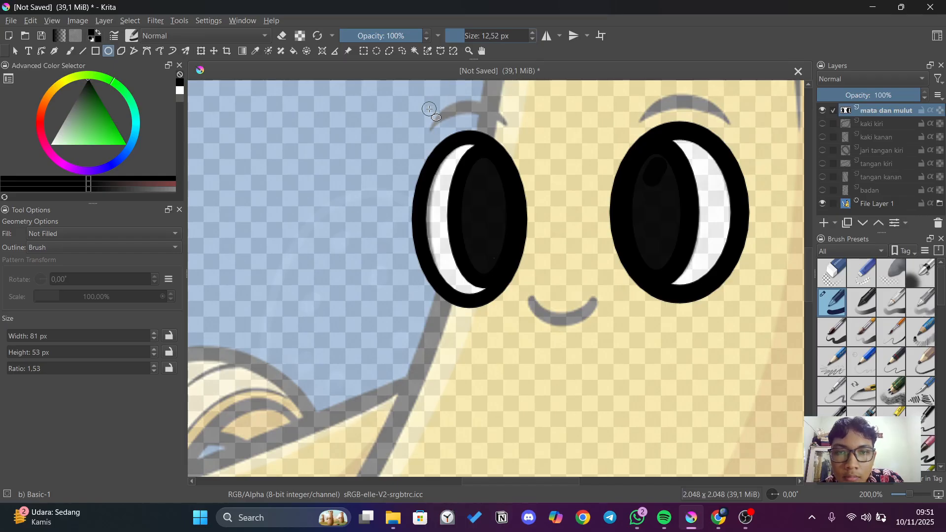
left_click_drag(430, 106, 508, 164)
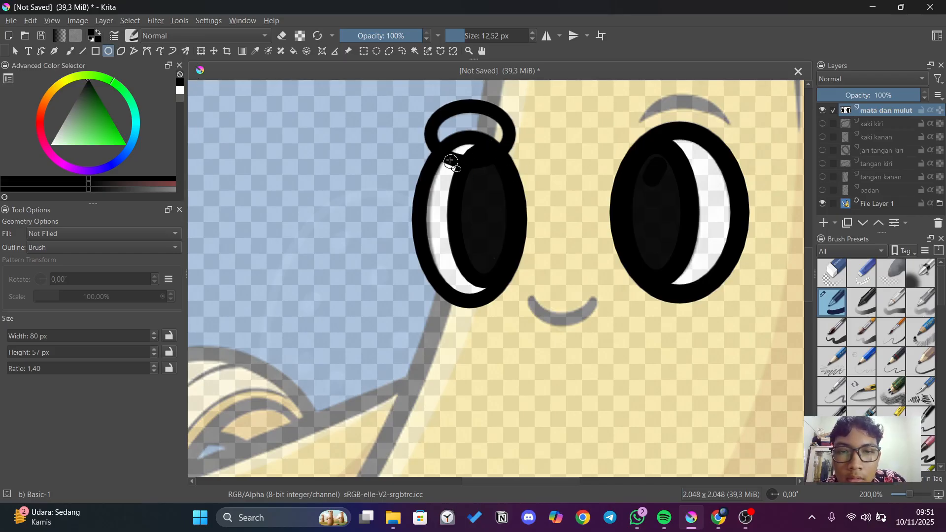
scroll(457, 154, "up", 2)
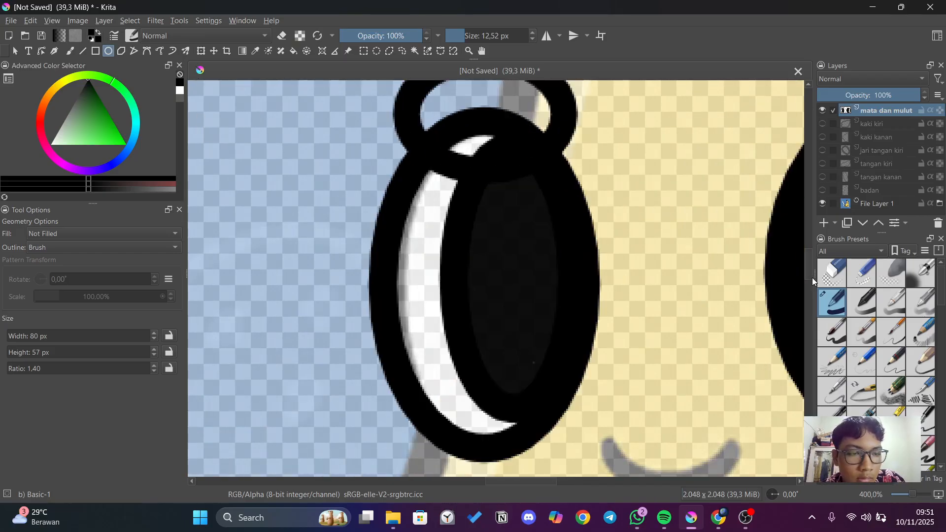
key("ctrl+z")
key("ctrl+z")
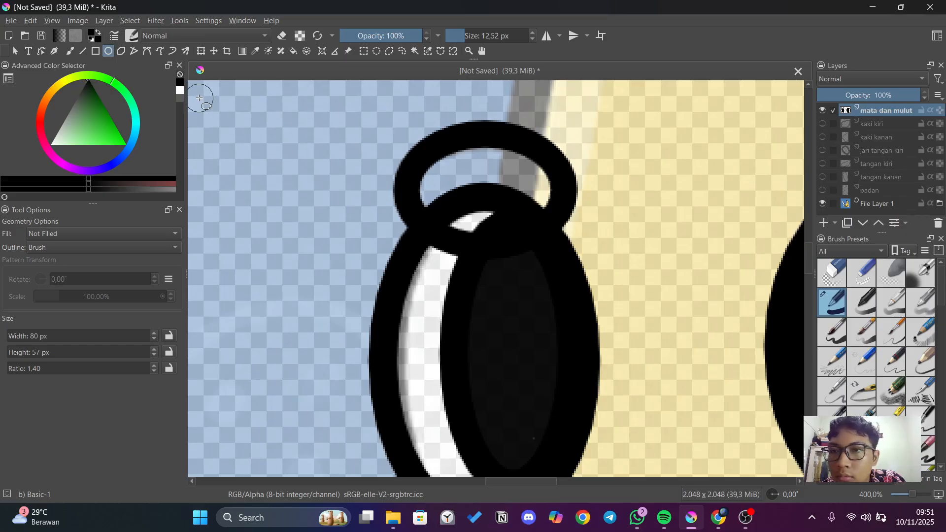
left_click(282, 40)
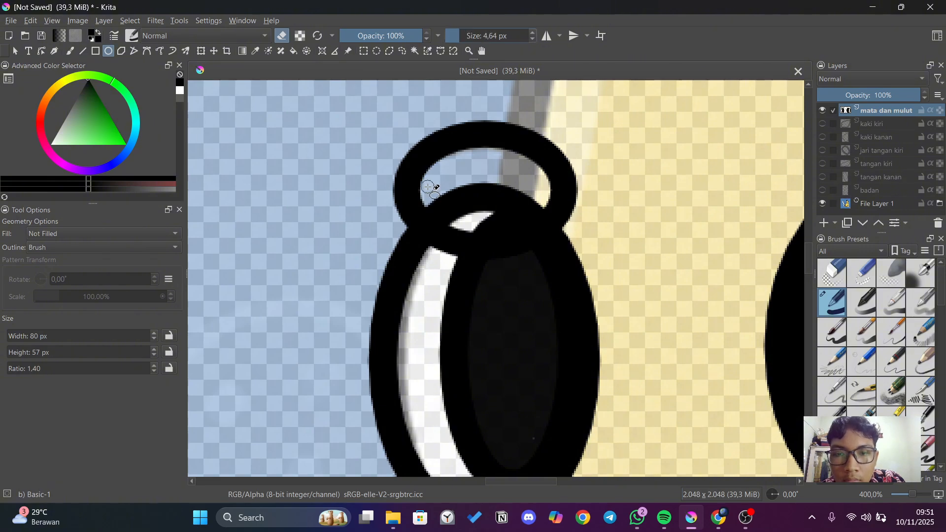
left_click_drag(432, 186, 414, 204)
left_click_drag(469, 162, 546, 193)
key("ctrl+z")
key("ctrl+z")
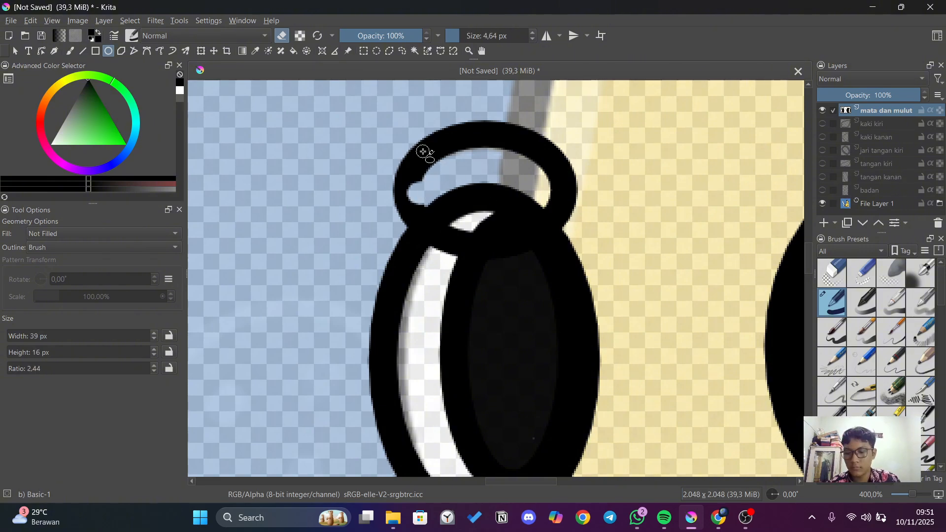
Erase the ellipse's sides and lower part with the 4.64 px freehand eraser, leaving a tapered eyebrow arch and a clean white of the eye.
left_click(71, 52)
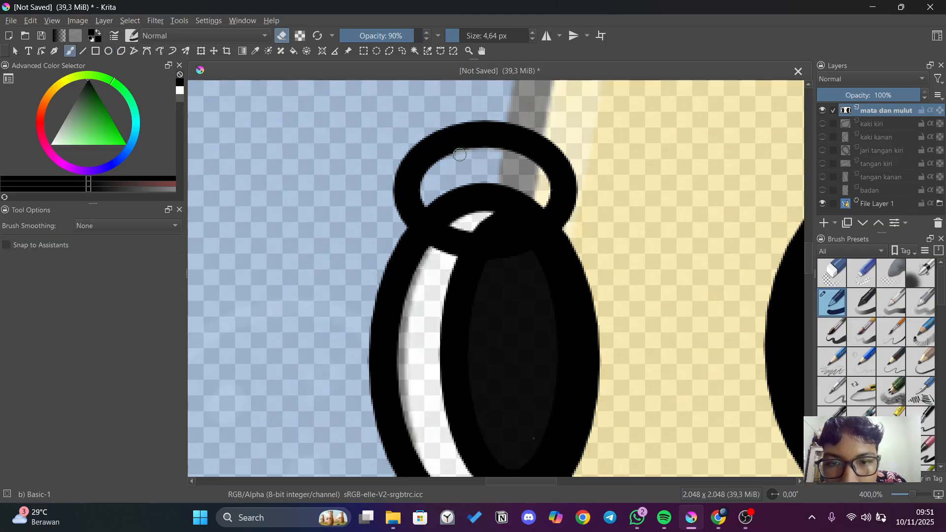
mouse_move(421, 183)
left_mouse_down()
mouse_move(417, 192)
mouse_move(437, 172)
mouse_move(413, 217)
left_mouse_up()
mouse_move(469, 158)
left_mouse_down()
mouse_move(457, 181)
mouse_move(537, 168)
mouse_move(553, 191)
left_mouse_up()
left_click_drag(461, 228, 447, 247)
left_click_drag(402, 214, 398, 190)
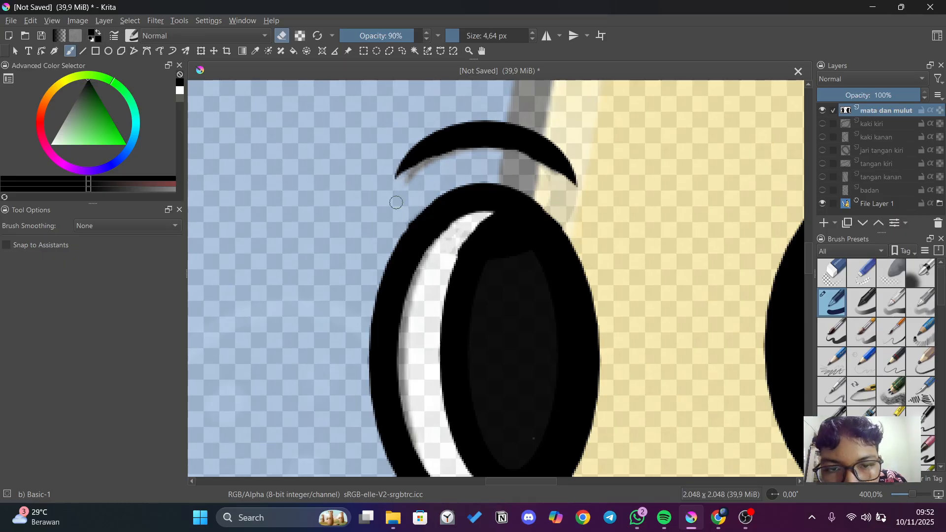
left_click_drag(567, 210, 559, 192)
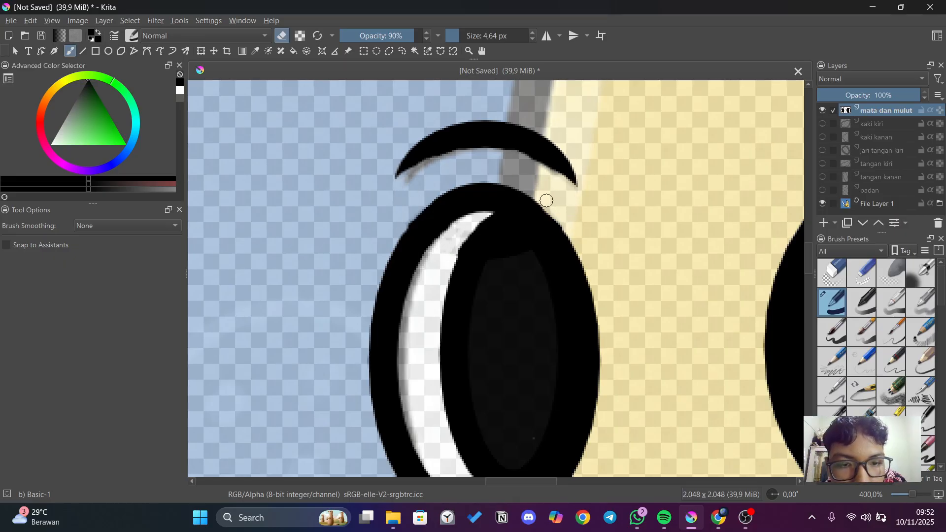
With eraser mode off and brush size 11.58 px, draw an unfilled ellipse about 91 × 60 px over the eyebrow farther from the sword.
scroll(596, 220, "down", 2)
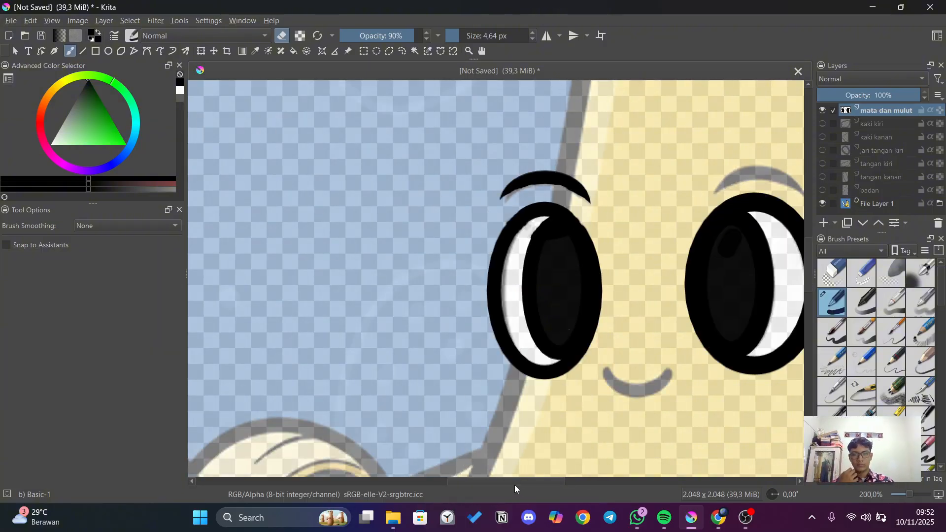
left_click_drag(514, 483, 556, 482)
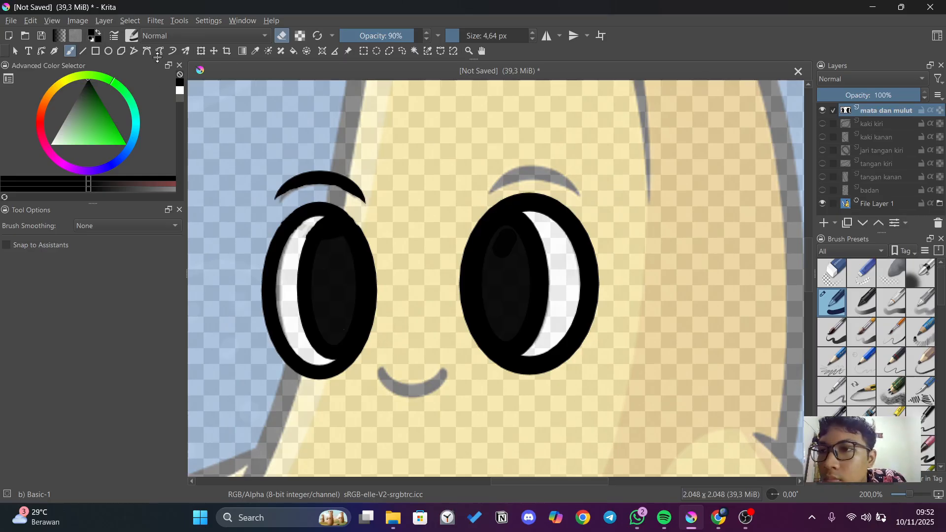
left_click(109, 50)
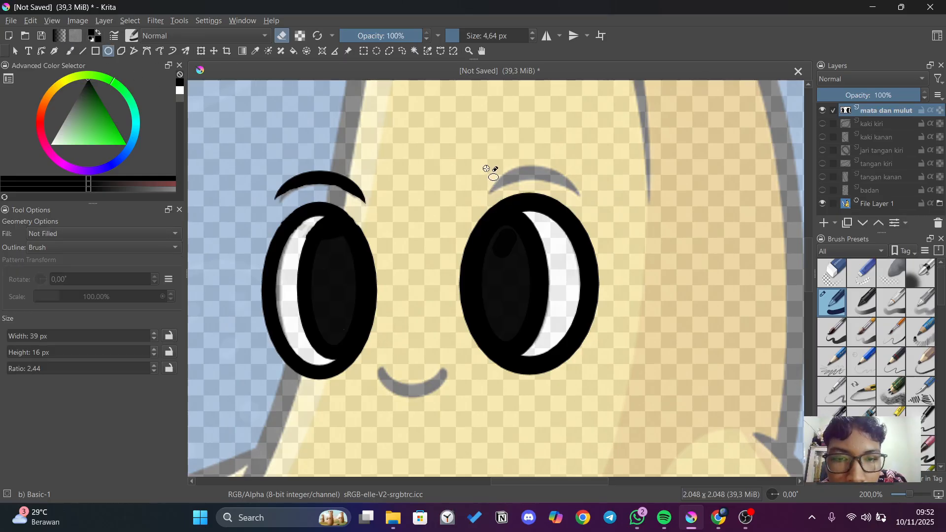
mouse_move(486, 169)
left_mouse_down()
mouse_move(574, 213)
mouse_move(588, 235)
left_mouse_up()
key("ctrl+z")
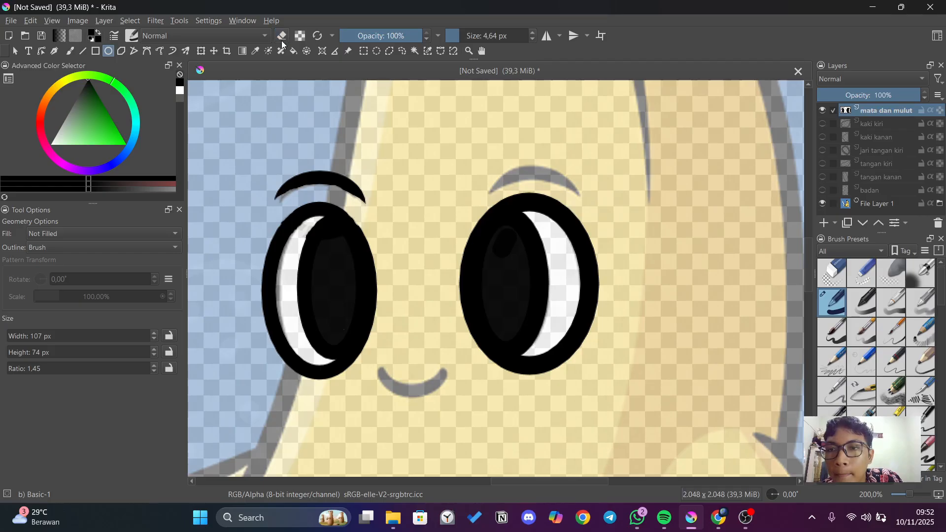
mouse_move(482, 172)
left_mouse_down()
mouse_move(586, 215)
mouse_move(577, 224)
mouse_move(539, 192)
mouse_move(579, 230)
left_mouse_up()
key("ctrl+z")
left_click(465, 36)
key("ctrl+z")
key("ctrl+z")
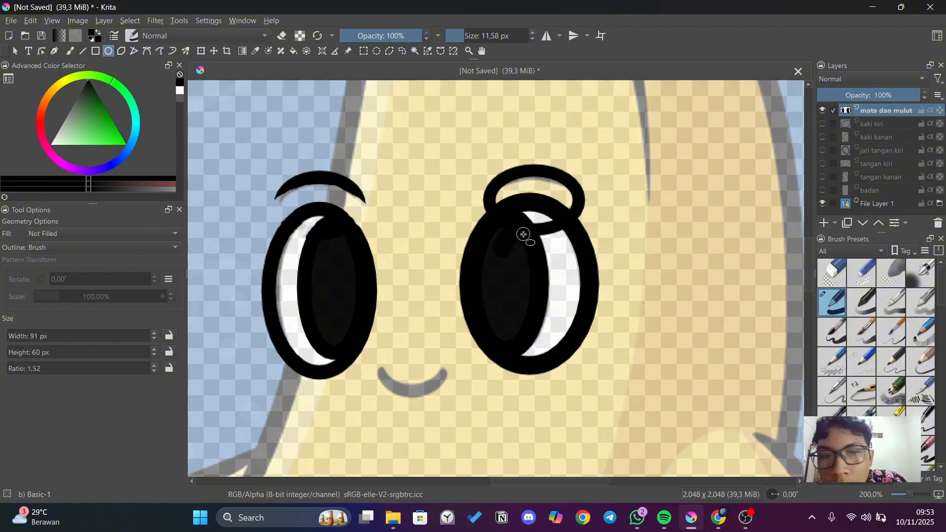
Erase the ellipse's sides and lower part with the 5.15 px freehand eraser, leaving a tapered eyebrow arch and a clean white of the eye.
scroll(542, 217, "up", 2)
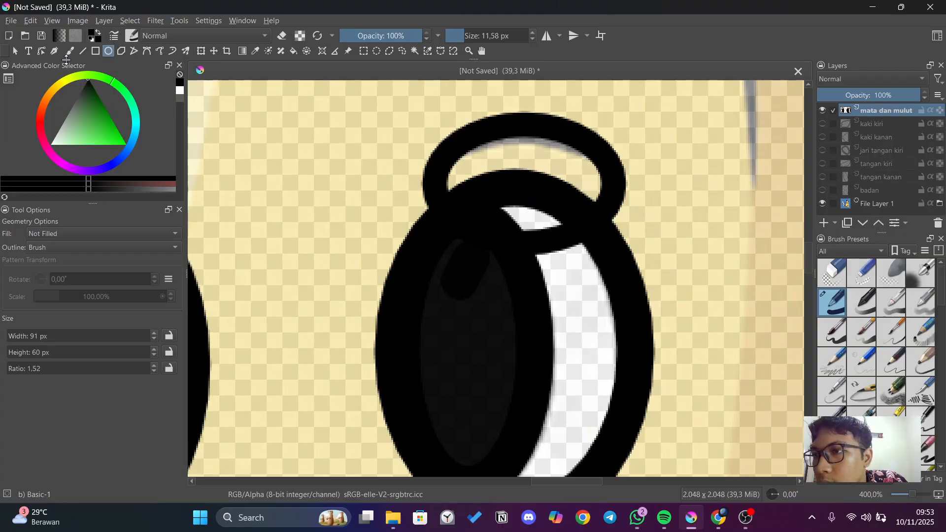
left_click(282, 36)
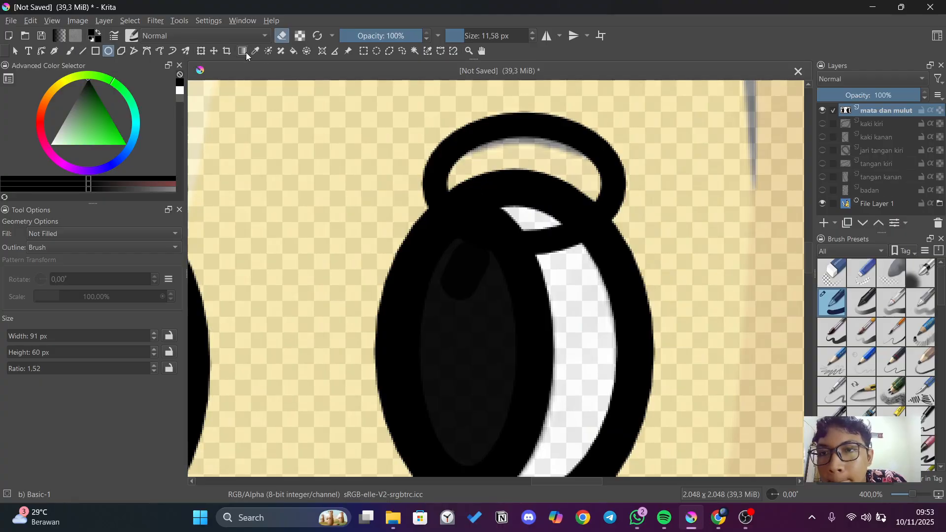
left_click(70, 50)
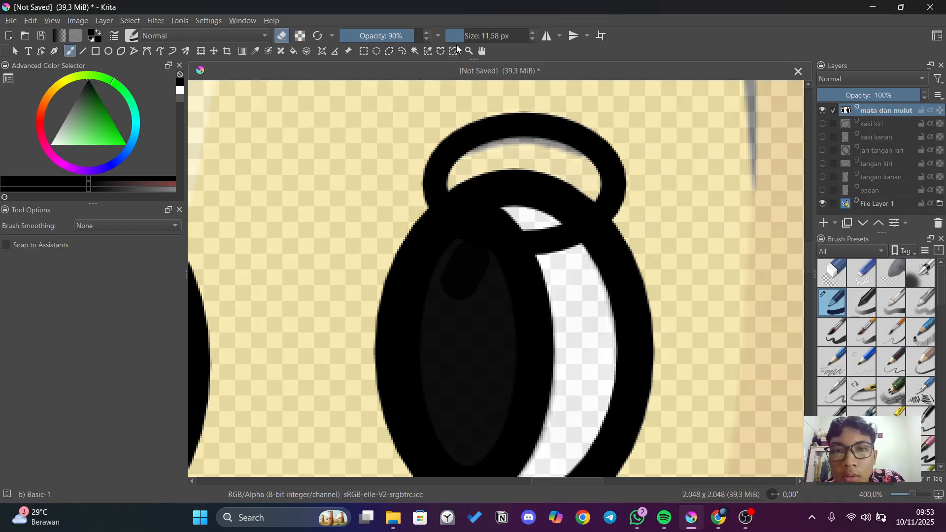
left_click_drag(457, 40, 462, 39)
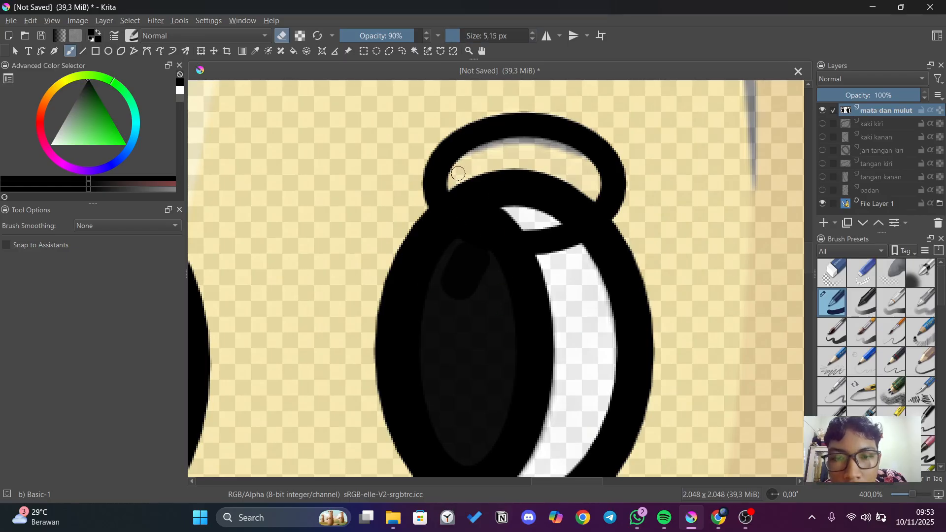
mouse_move(458, 173)
left_mouse_down()
mouse_move(441, 187)
mouse_move(445, 170)
mouse_move(442, 180)
left_mouse_up()
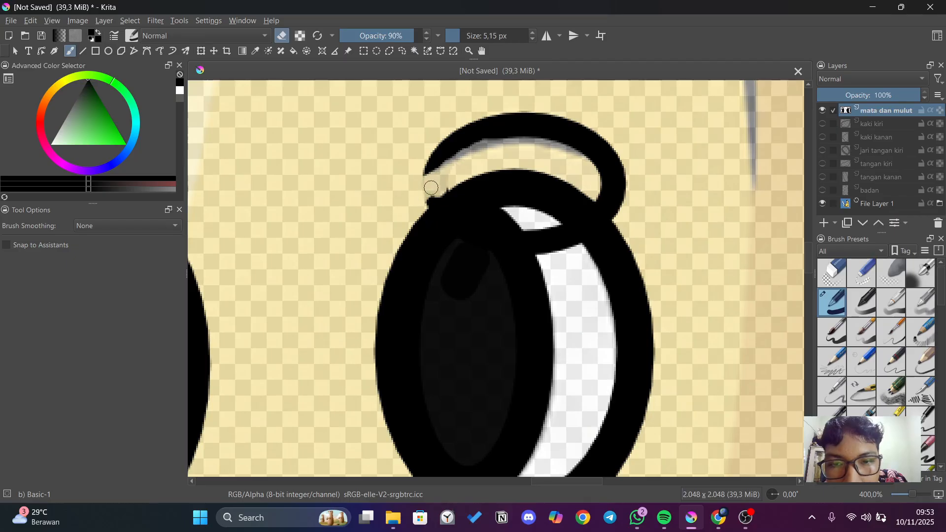
left_click_drag(427, 187, 442, 184)
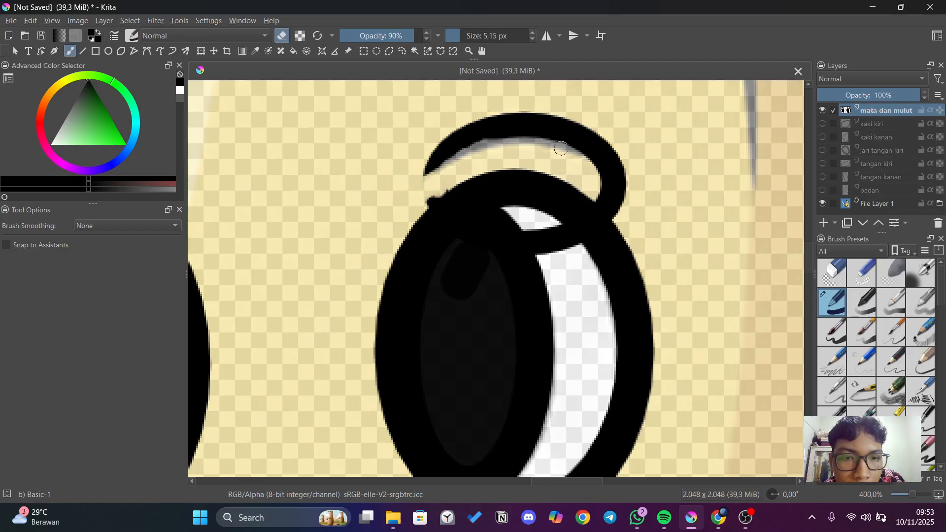
mouse_move(560, 148)
left_mouse_down()
mouse_move(604, 201)
mouse_move(617, 198)
left_mouse_up()
mouse_move(601, 256)
left_mouse_down()
mouse_move(534, 228)
mouse_move(546, 256)
mouse_move(543, 227)
mouse_move(577, 249)
mouse_move(591, 179)
mouse_move(606, 175)
mouse_move(608, 202)
mouse_move(543, 229)
mouse_move(569, 242)
mouse_move(547, 250)
left_mouse_up()
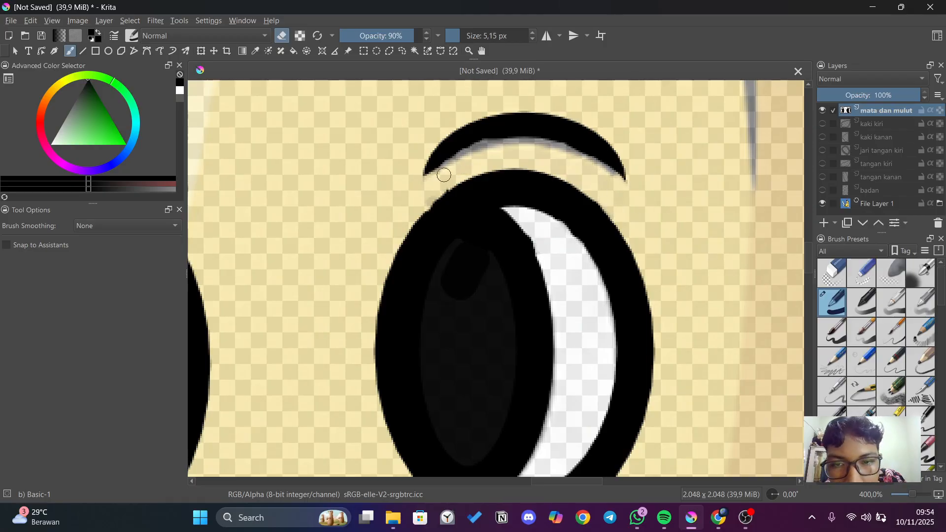
scroll(446, 180, "down", 3)
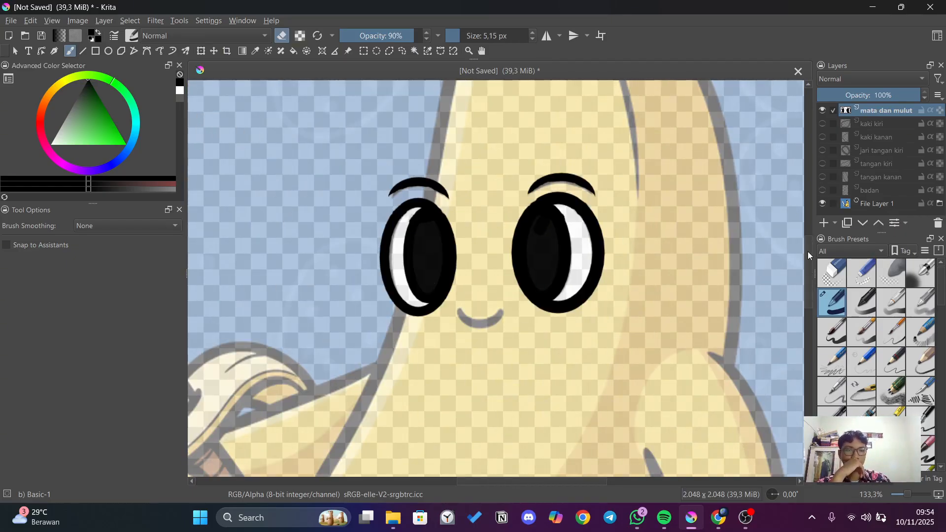
left_click_drag(809, 255, 809, 269)
scroll(498, 246, "up", 3)
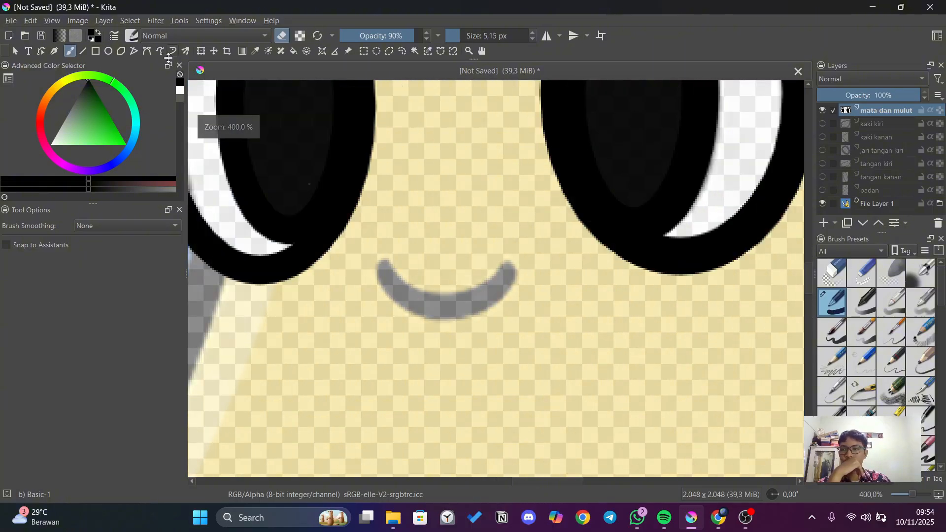
left_click(108, 50)
left_click_drag(377, 232, 517, 311)
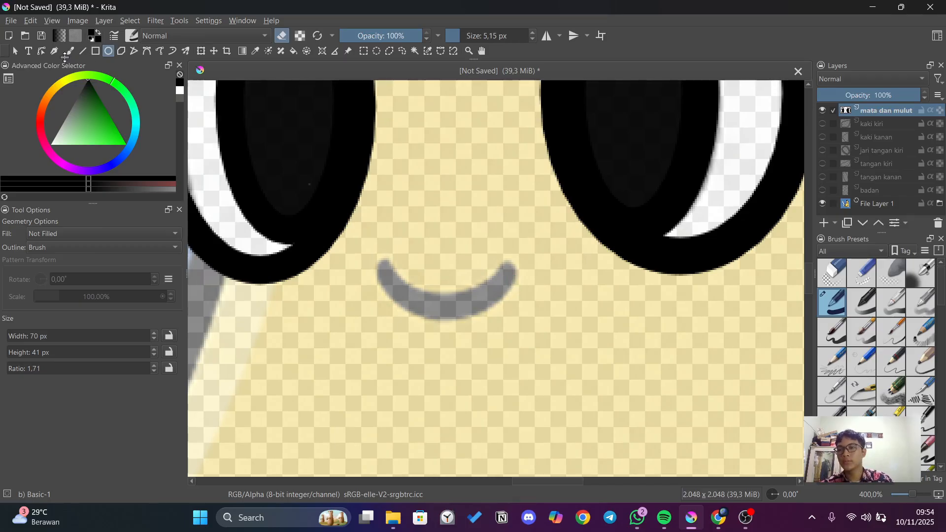
left_click(70, 51)
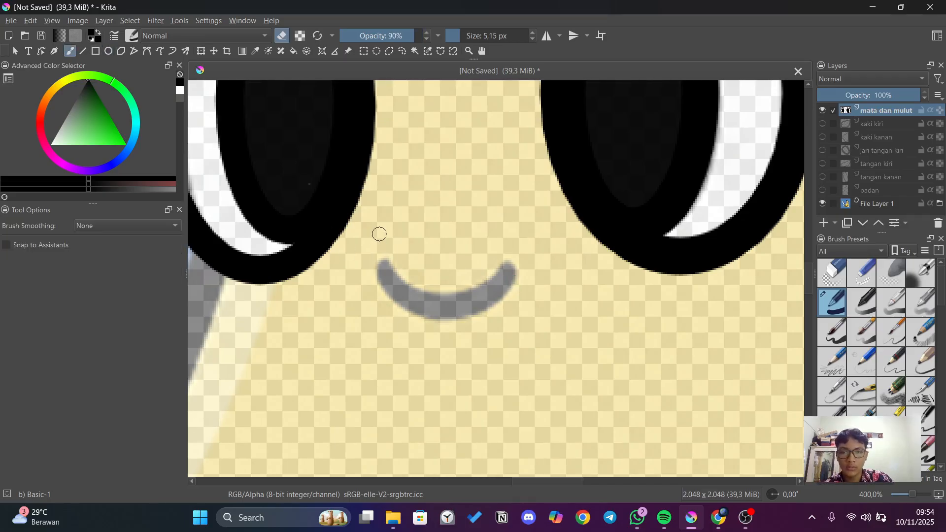
left_click(108, 51)
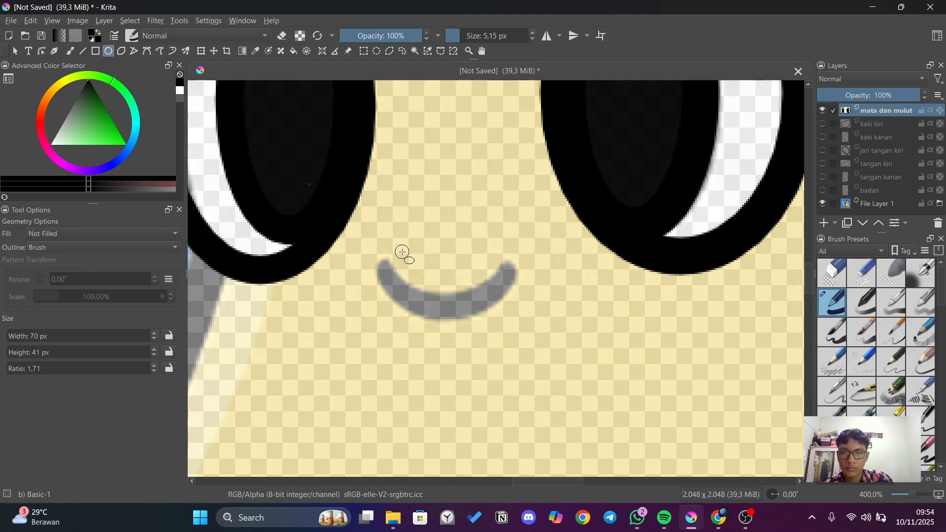
left_click_drag(375, 235, 510, 316)
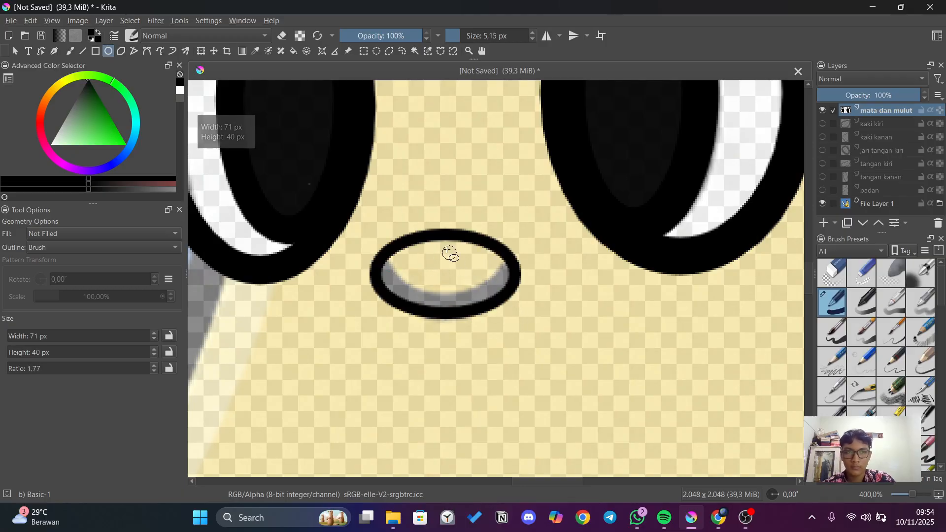
key("ctrl+z")
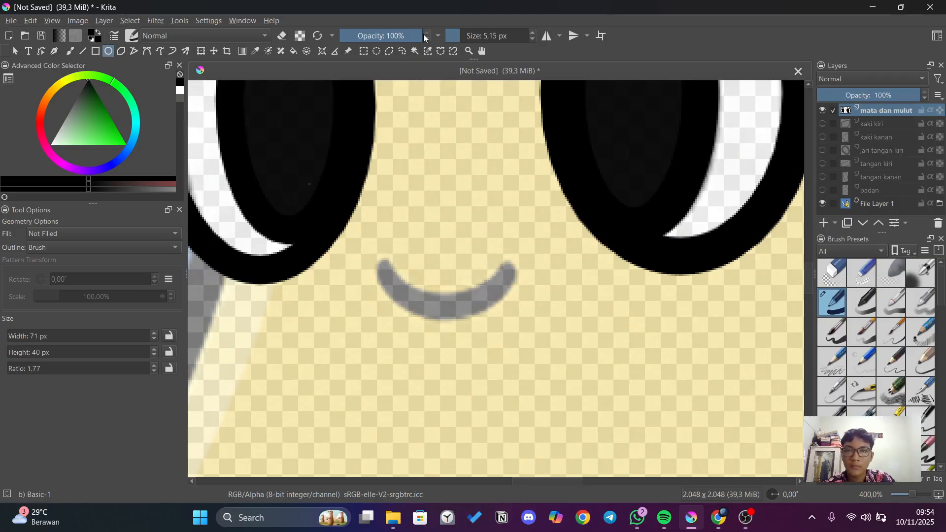
Set the brush size to 10.69 px and, with eraser mode off, draw an unfilled ellipse about 73 × 40 px over the mouth.
left_click(463, 36)
mouse_move(376, 237)
left_mouse_down()
mouse_move(501, 319)
mouse_move(515, 306)
left_mouse_up()
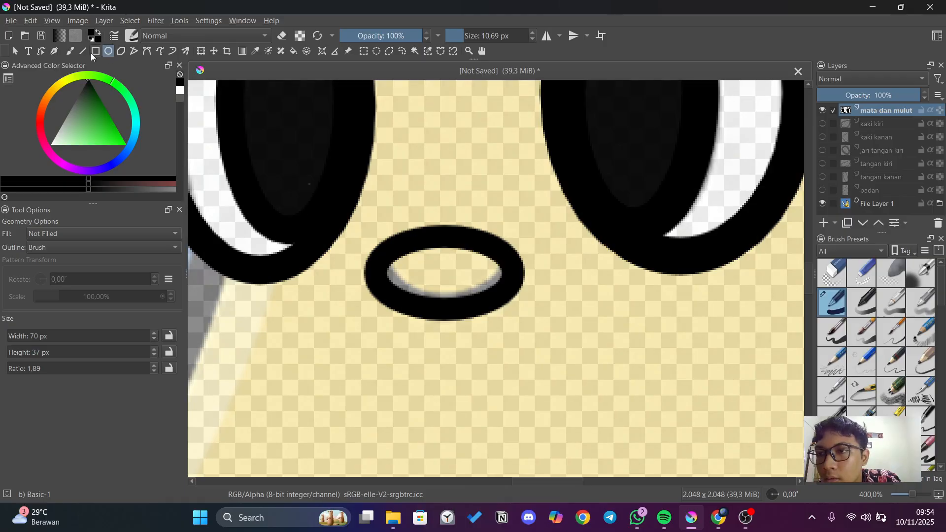
left_click(283, 37)
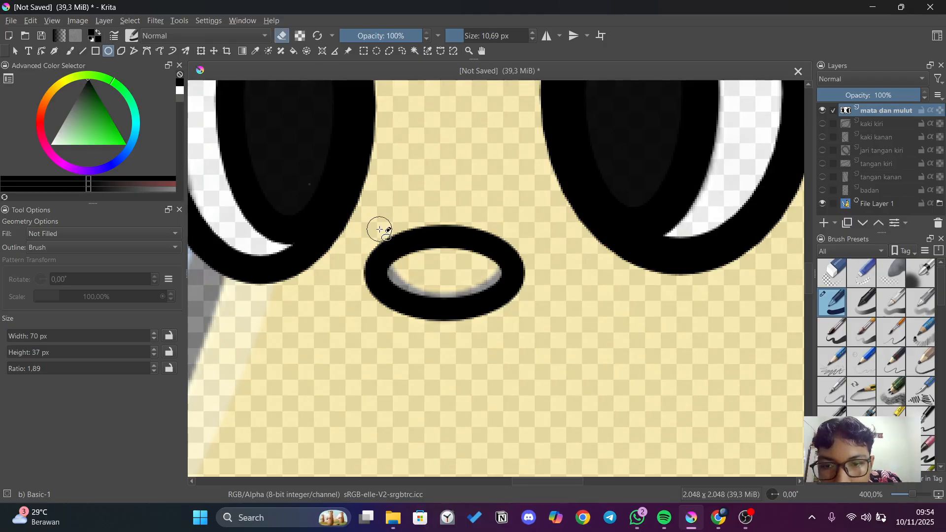
mouse_move(372, 219)
left_mouse_down()
mouse_move(419, 262)
mouse_move(512, 293)
mouse_move(536, 287)
left_mouse_up()
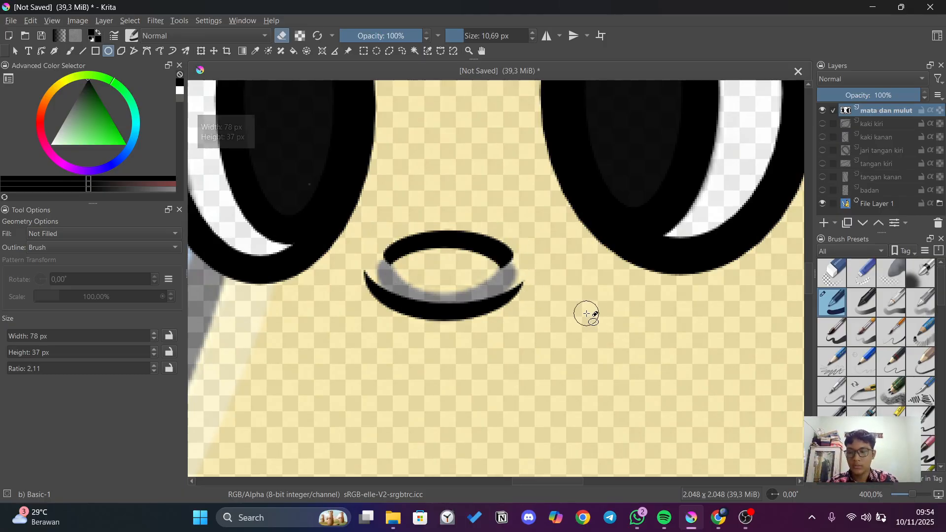
key("ctrl+z")
key("ctrl+z")
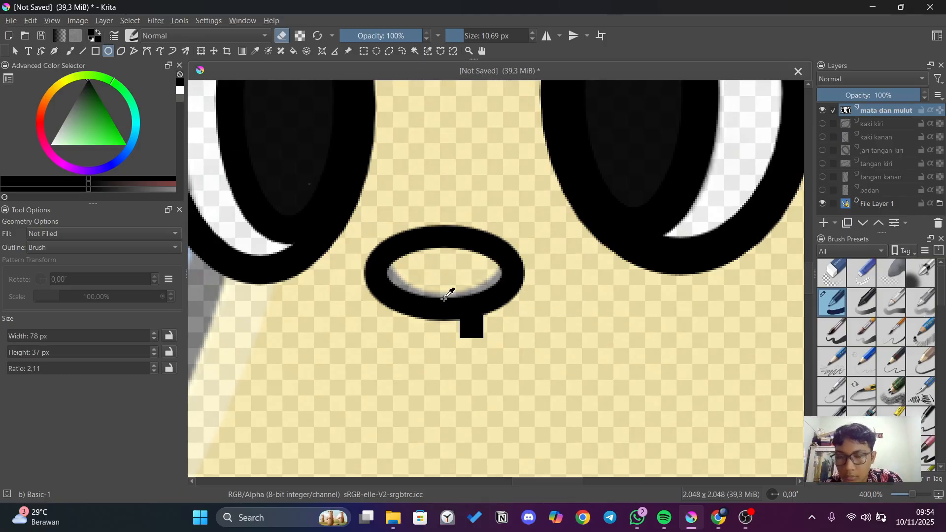
left_click(283, 39)
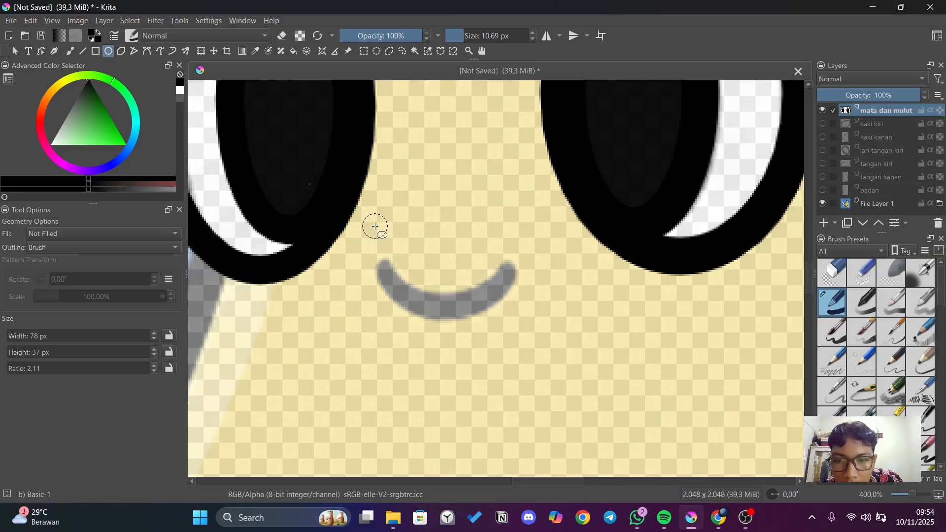
mouse_move(375, 226)
left_mouse_down()
mouse_move(483, 316)
mouse_move(515, 309)
left_mouse_up()
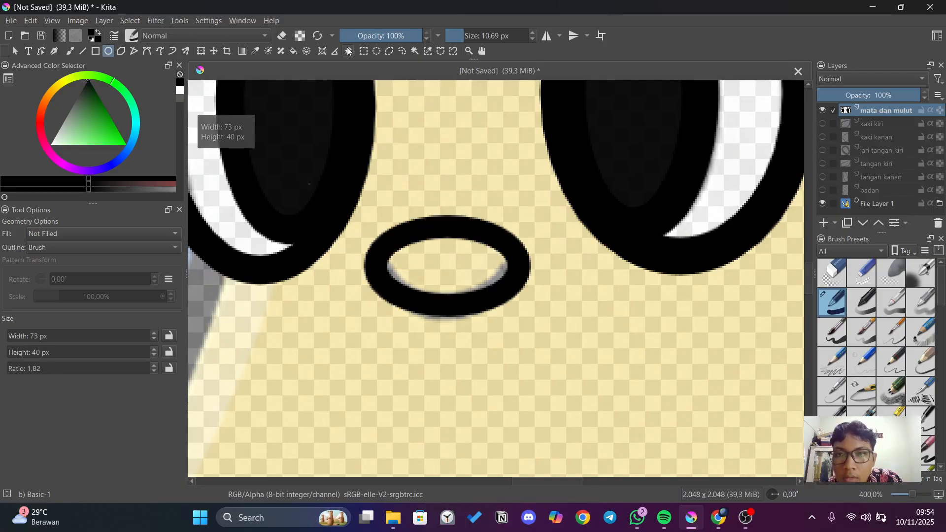
Cut through the mouth ellipse with an erasing ellipse about 81 × 32 px, leaving its lower edge as a tapered smile curve.
left_click(282, 35)
mouse_move(368, 230)
left_mouse_down()
mouse_move(507, 296)
mouse_move(527, 293)
mouse_move(526, 305)
left_mouse_up()
key("ctrl+z")
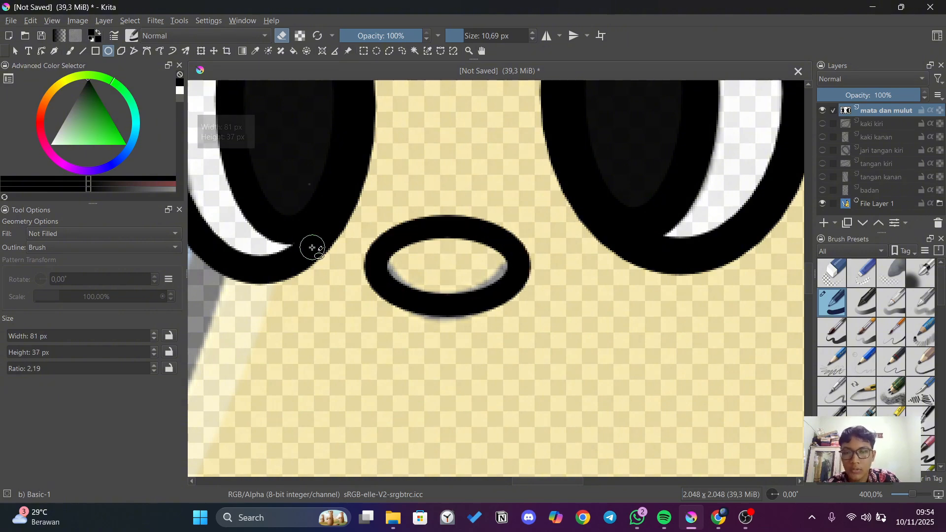
mouse_move(375, 216)
left_mouse_down()
mouse_move(441, 254)
mouse_move(522, 274)
mouse_move(533, 292)
left_mouse_up()
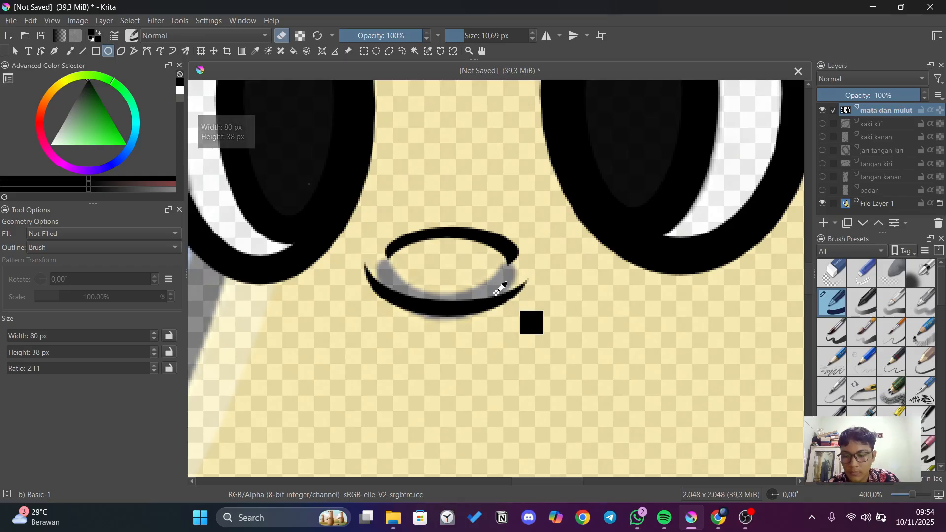
key("ctrl+z")
left_click_drag(373, 214, 532, 276)
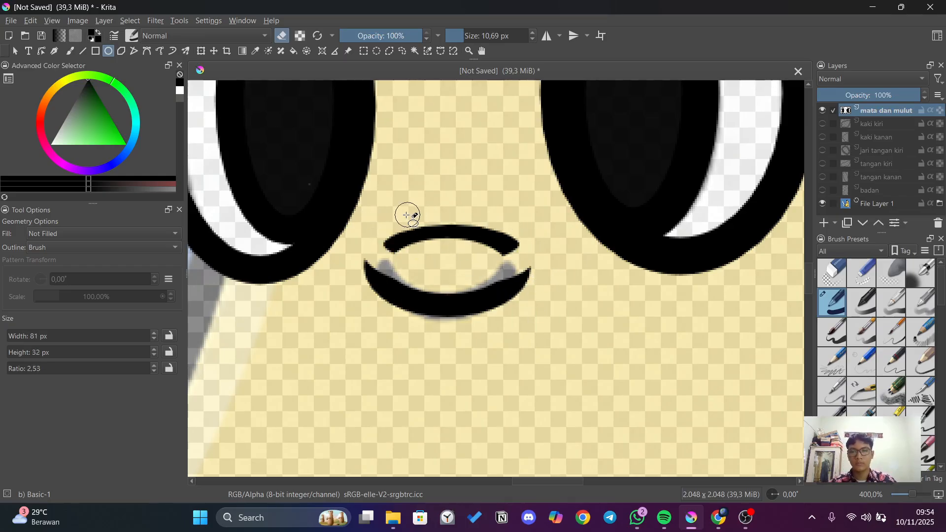
Erase the leftover upper arc of the mouth ellipse with the freehand eraser, keeping only the smile curve.
left_click(70, 51)
mouse_move(492, 234)
left_mouse_down()
mouse_move(436, 212)
mouse_move(513, 246)
mouse_move(483, 255)
mouse_move(420, 228)
mouse_move(391, 237)
mouse_move(395, 248)
mouse_move(474, 230)
mouse_move(516, 235)
mouse_move(390, 233)
mouse_move(392, 249)
mouse_move(516, 247)
mouse_move(488, 254)
mouse_move(483, 230)
left_mouse_up()
key("1")
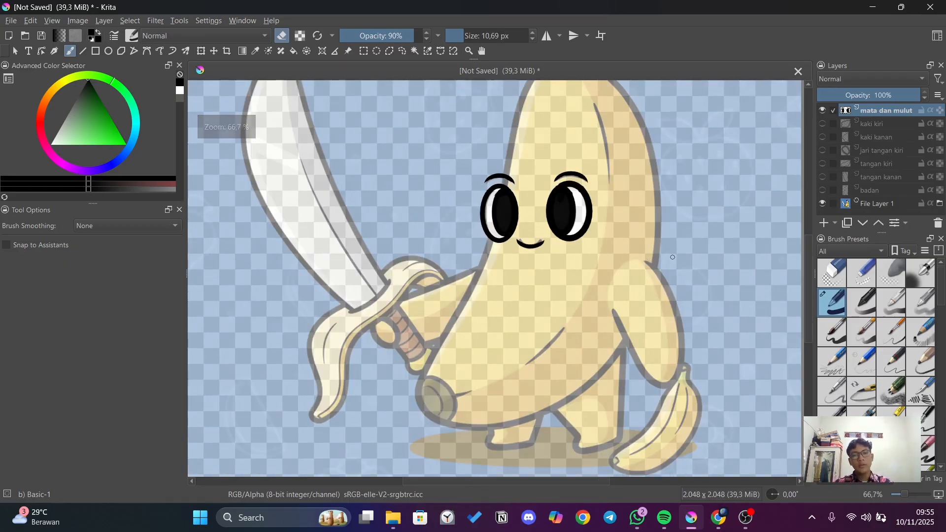
Add a new paint layer above the eyes and mouth layer and name it "pedang".
scroll(670, 249, "up", 1)
scroll(670, 248, "down", 1)
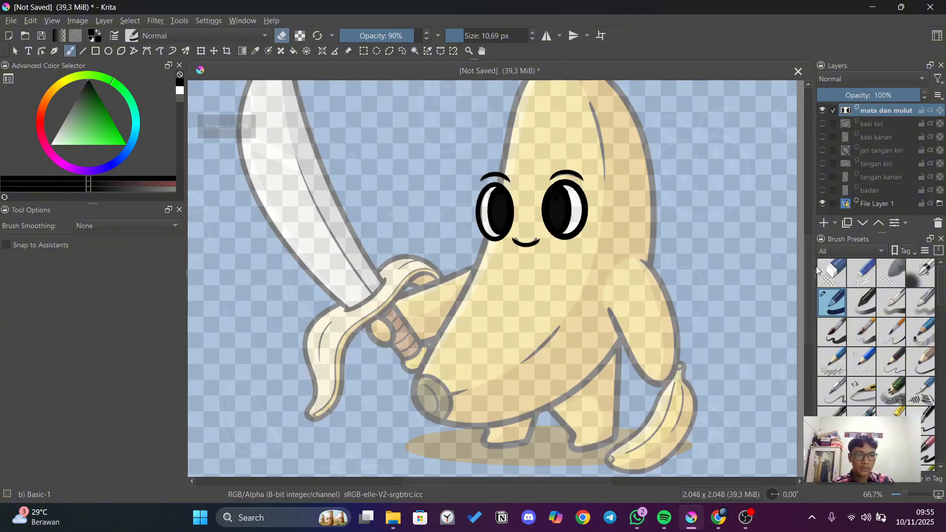
left_click_drag(808, 275, 802, 250)
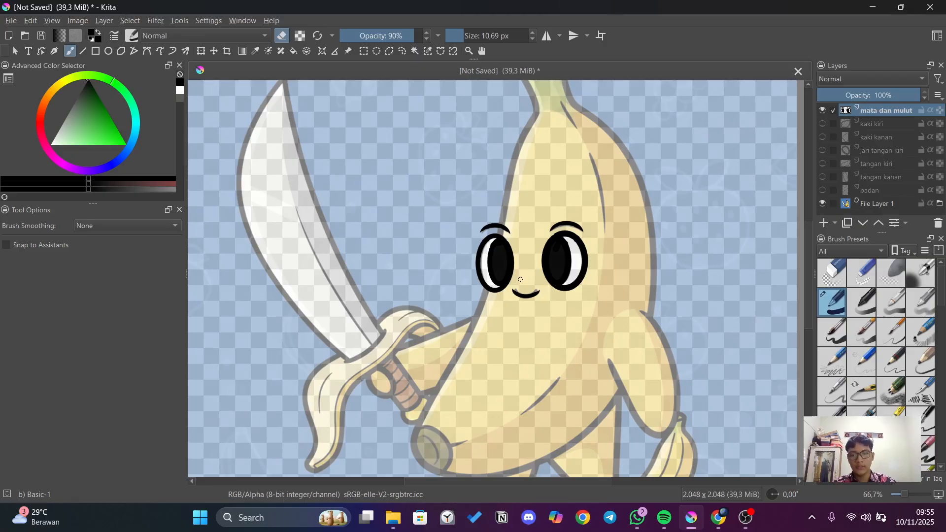
left_click_drag(606, 481, 558, 477)
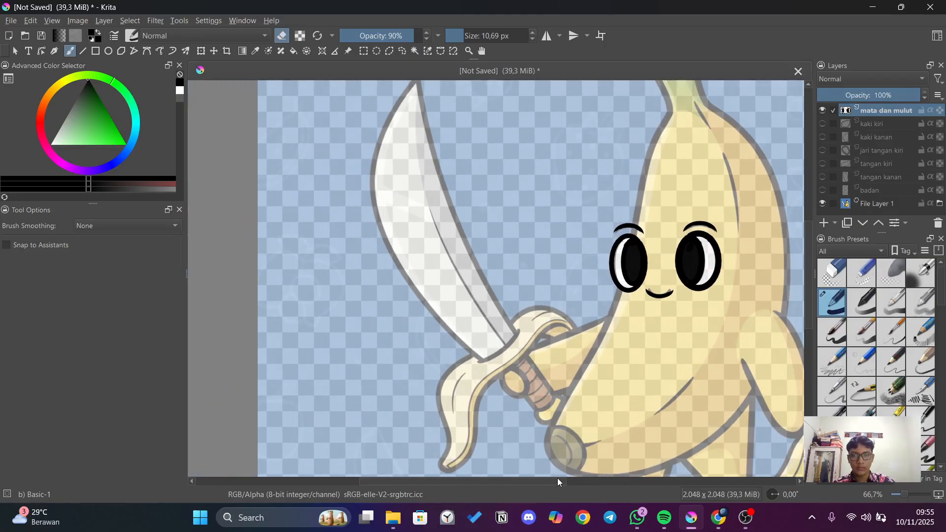
scroll(582, 354, "down", 1)
scroll(582, 353, "up", 4)
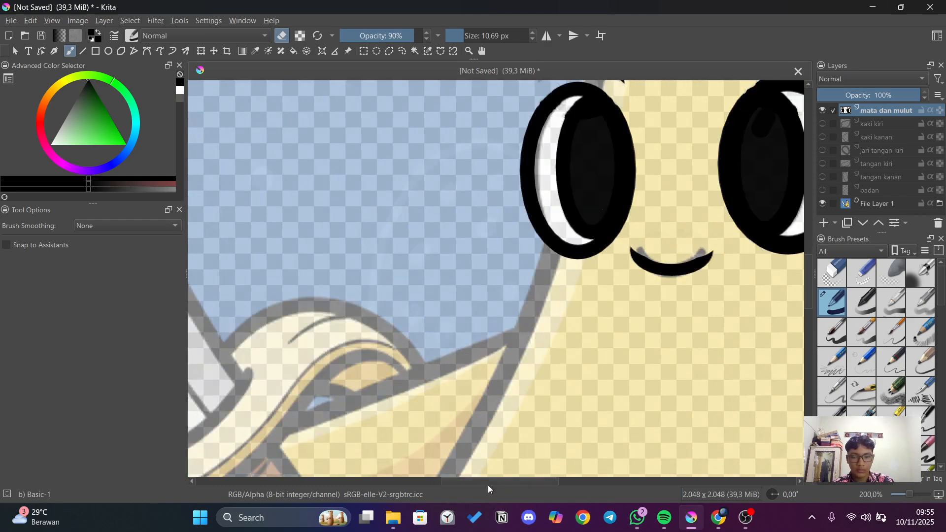
left_click_drag(487, 482, 445, 481)
scroll(474, 345, "down", 1)
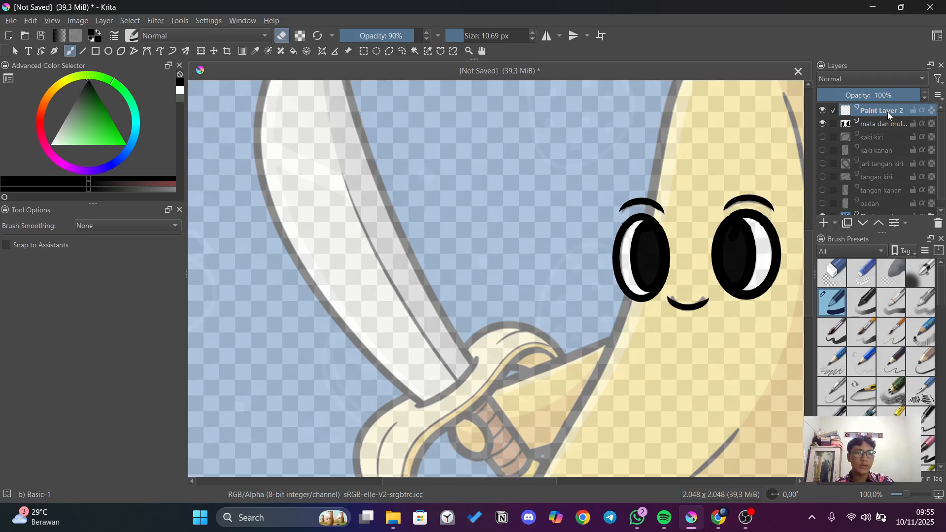
double_click(884, 111)
double_click(885, 111)
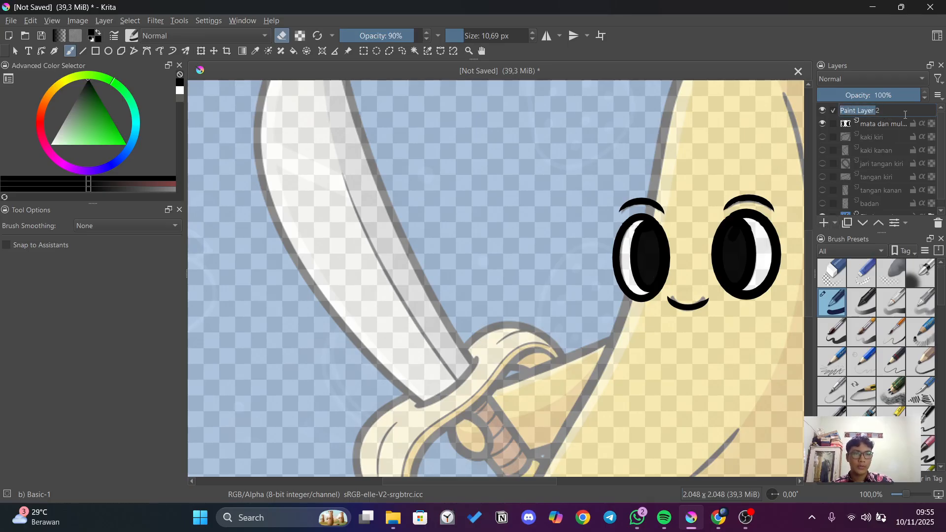
type("pedang")
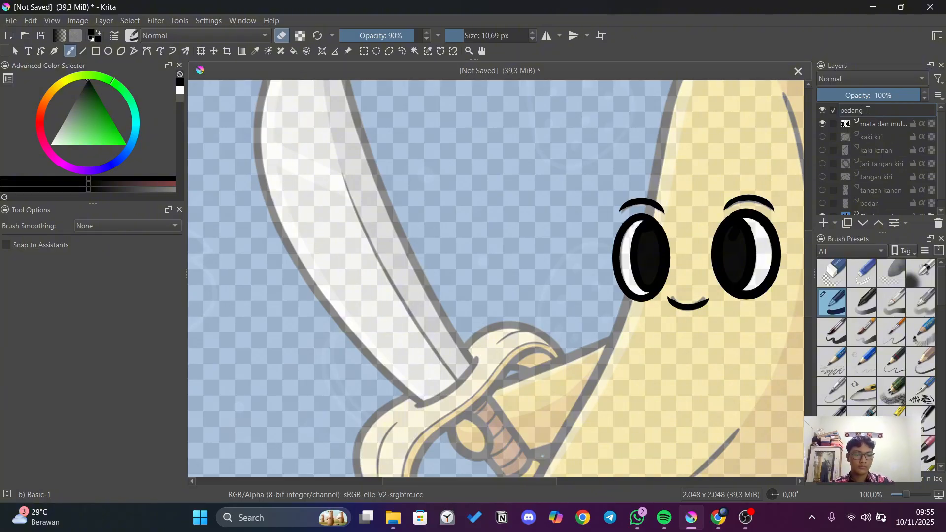
key("Return")
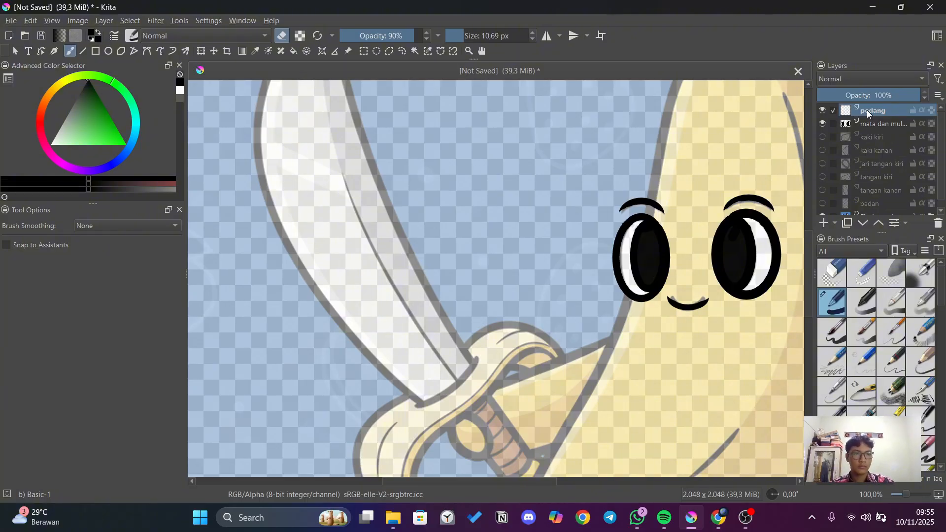
scroll(475, 319, "down", 2)
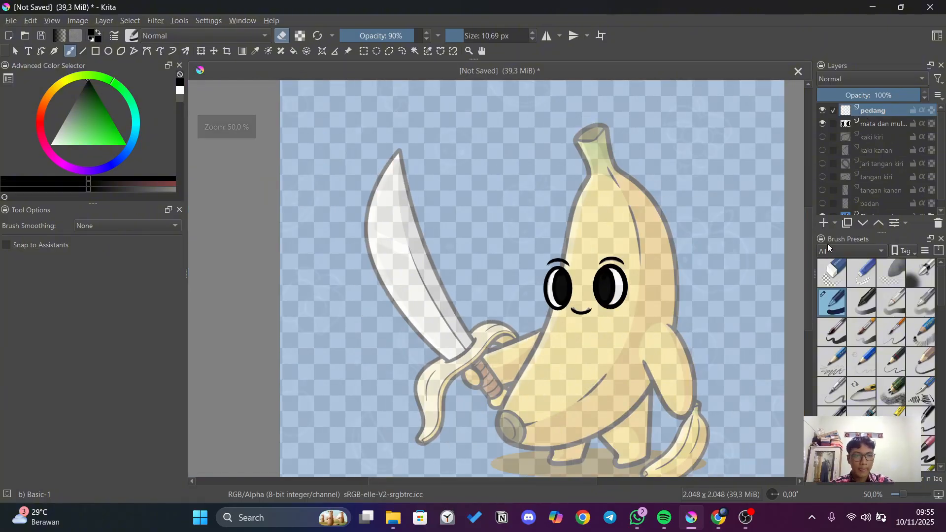
scroll(512, 274, "up", 3)
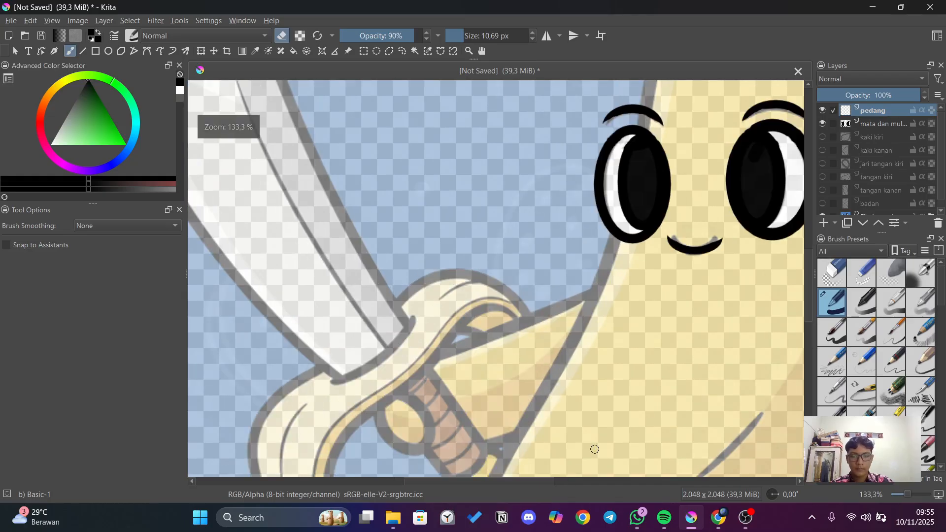
left_click_drag(806, 289, 814, 312)
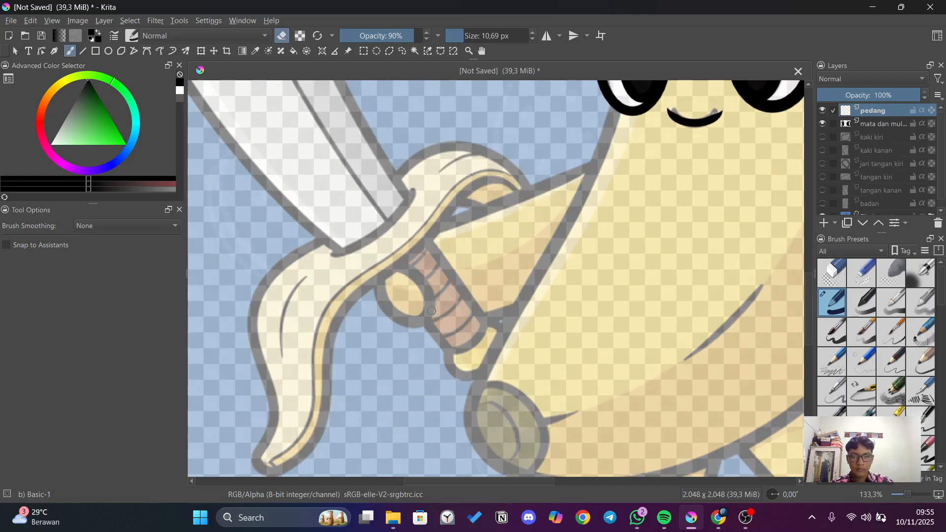
Set the freehand brush's smoothing to Stabilizer for tracing the sword handle.
scroll(434, 306, "up", 2)
left_click_drag(498, 486, 490, 486)
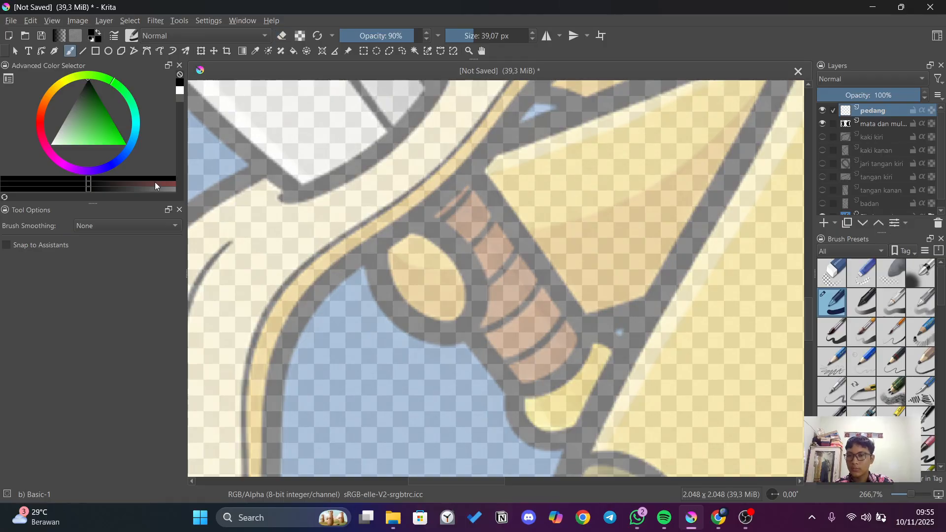
left_click(150, 224)
left_click(148, 262)
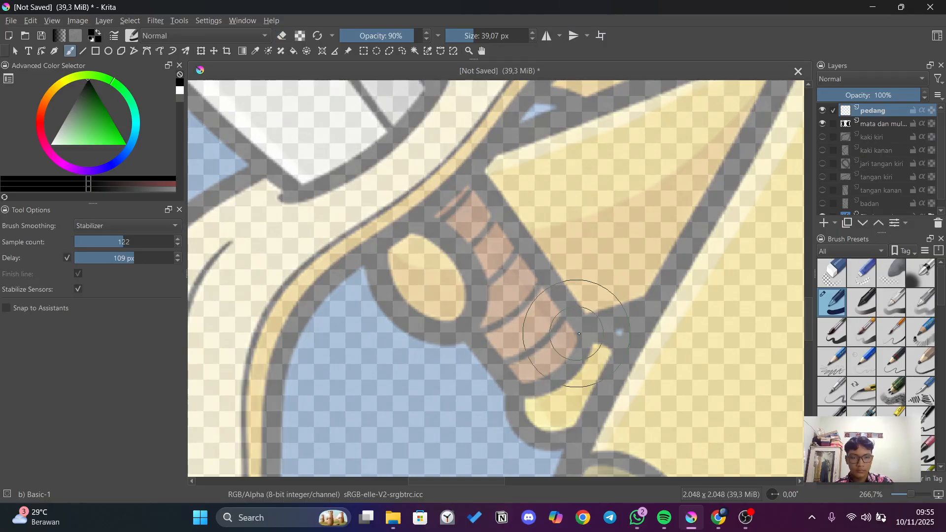
left_click(464, 36)
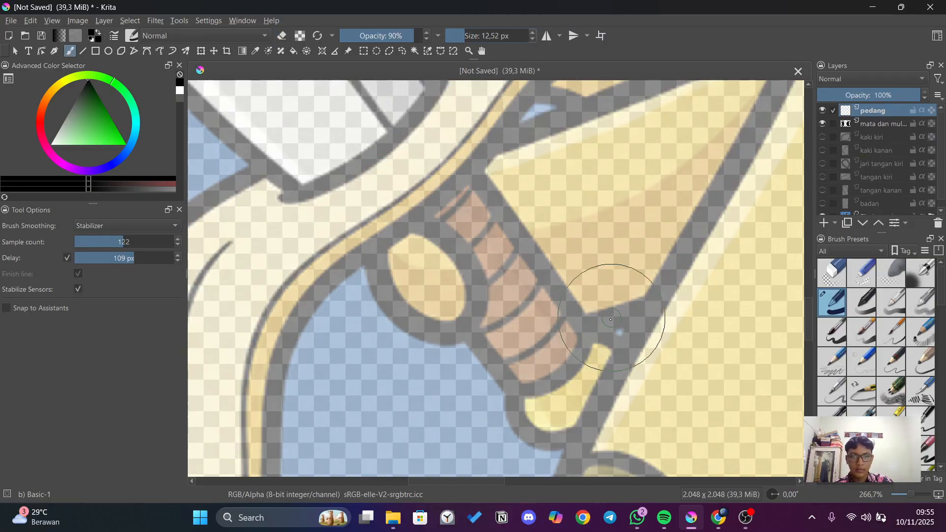
left_click_drag(597, 333, 611, 341)
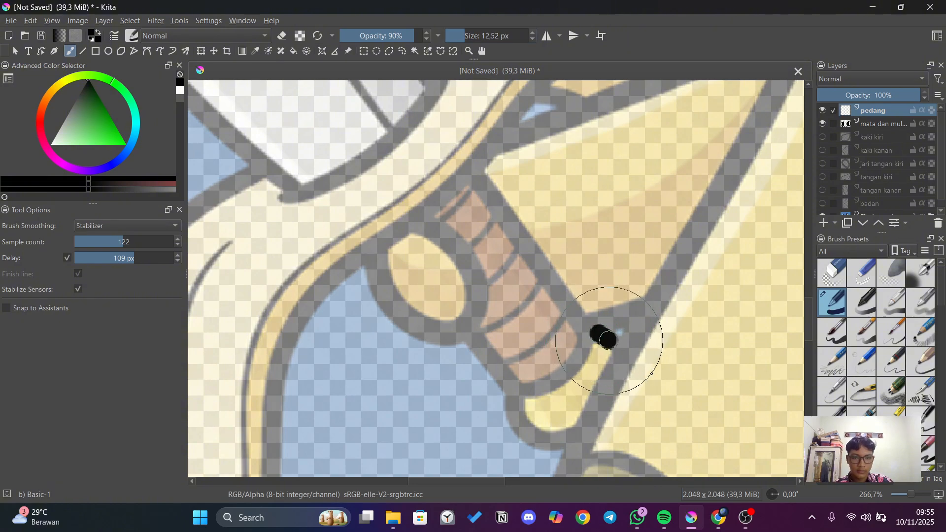
left_click(462, 35)
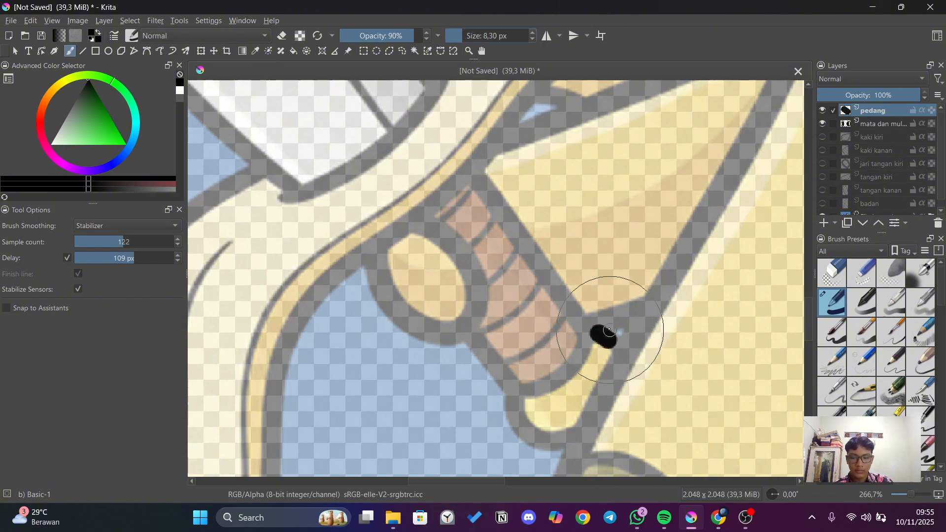
key("ctrl+z")
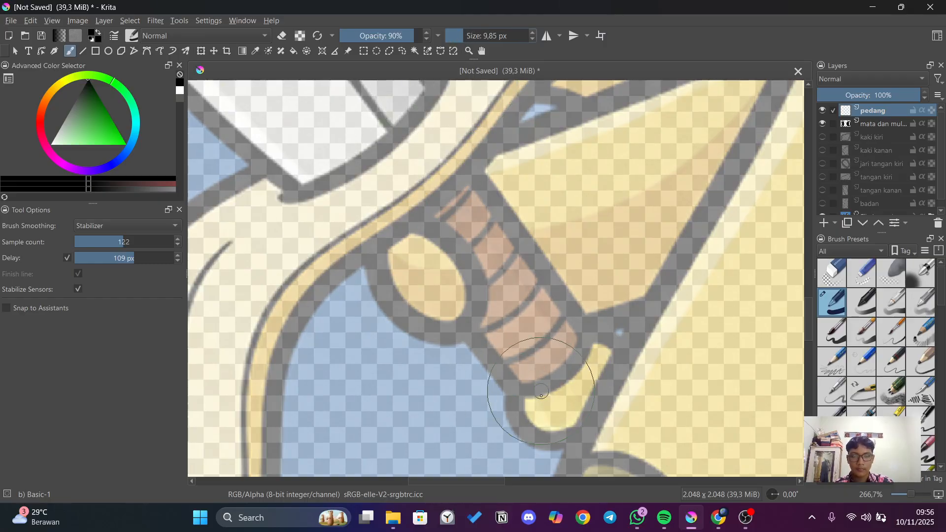
Set the brush size to 14.55 px and the stabilizer delay to about 48 px, testing with trial strokes around the pommel and undoing each.
left_click_drag(468, 36, 476, 36)
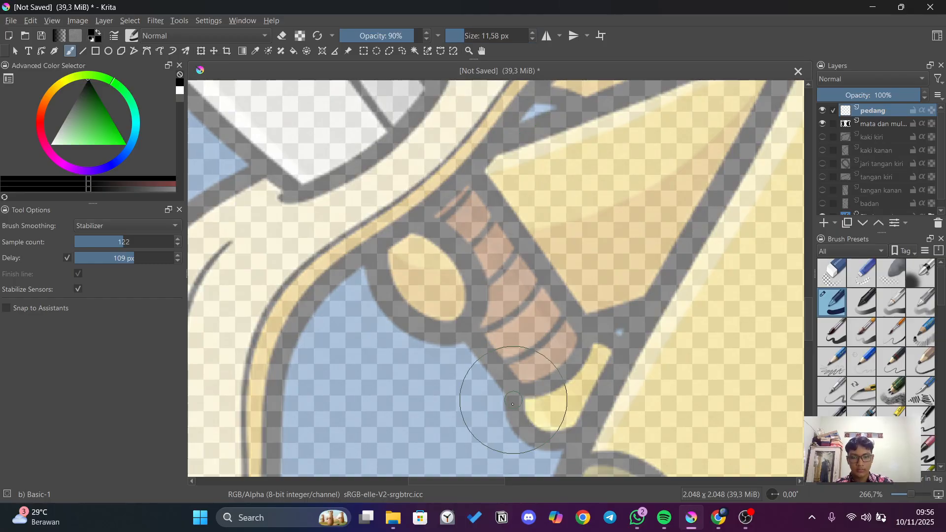
mouse_move(511, 394)
left_mouse_down()
mouse_move(574, 473)
mouse_move(670, 315)
left_mouse_up()
key("ctrl+z")
left_click(151, 258)
left_click_drag(509, 397, 592, 502)
key("ctrl+z")
left_click(102, 257)
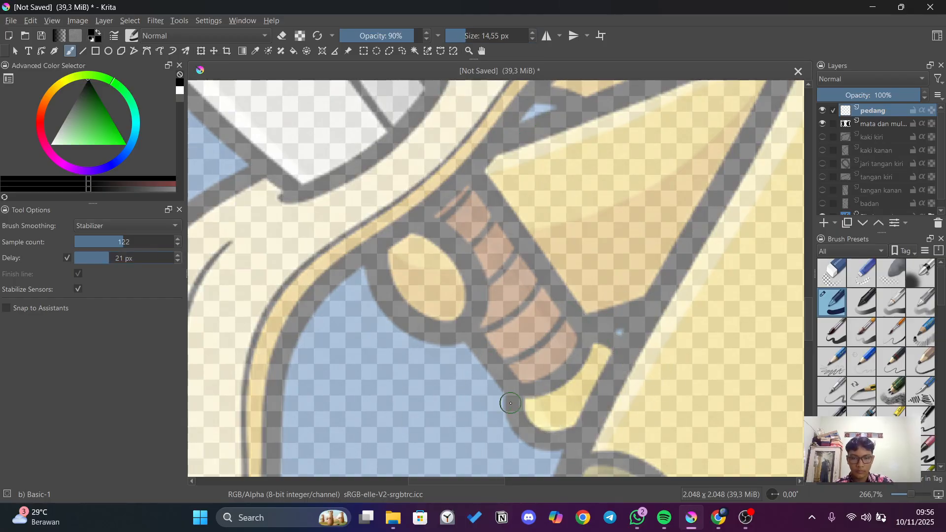
left_click_drag(510, 402, 540, 438)
key("ctrl+z")
left_click(113, 257)
left_click_drag(513, 399, 592, 434)
key("ctrl+z")
left_click(119, 258)
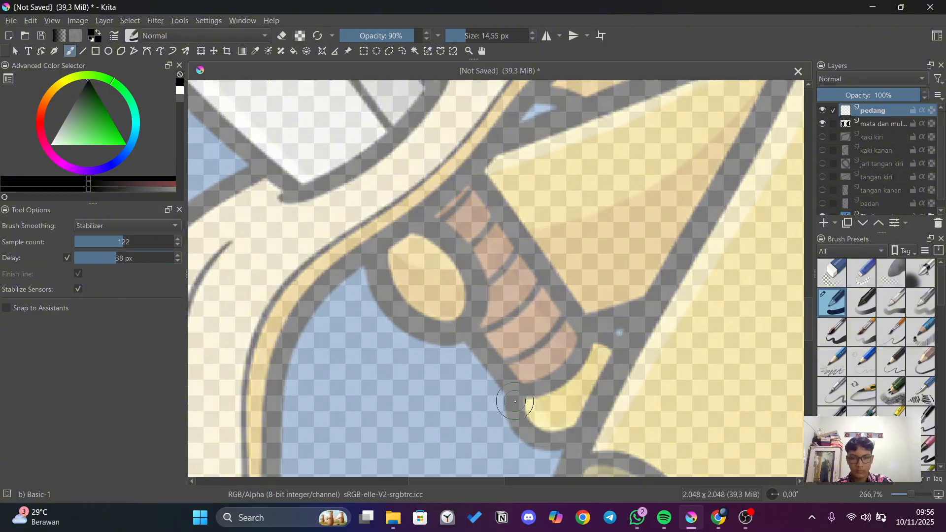
Try to trace the pommel's curved outline and the grip's upper edge with stabilized freehand strokes.
mouse_move(513, 398)
left_mouse_down()
mouse_move(520, 408)
mouse_move(608, 416)
left_mouse_up()
key("ctrl+z")
mouse_move(510, 408)
left_mouse_down()
mouse_move(565, 448)
mouse_move(606, 411)
mouse_move(626, 358)
mouse_move(572, 333)
left_mouse_up()
left_click_drag(477, 174, 574, 317)
key("ctrl+z")
Try straight lines along both long edges of the sword grip, then undo the lines and the pommel stroke.
left_click(83, 51)
left_click_drag(476, 177, 592, 331)
key("ctrl+z")
mouse_move(397, 246)
left_mouse_down()
mouse_move(494, 375)
mouse_move(518, 390)
left_mouse_up()
key("ctrl+z")
mouse_move(516, 390)
left_mouse_down()
mouse_move(399, 244)
mouse_move(452, 325)
left_mouse_up()
key("ctrl+z")
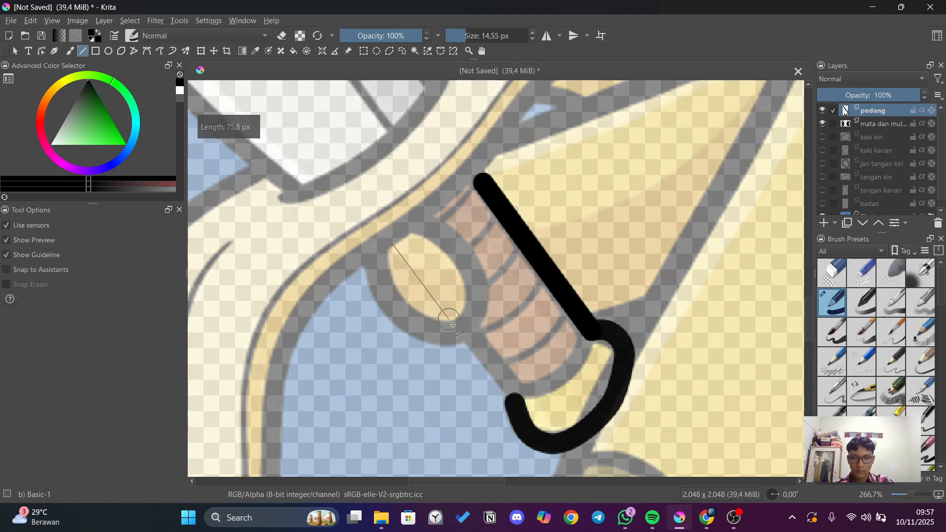
left_click_drag(505, 382, 517, 392)
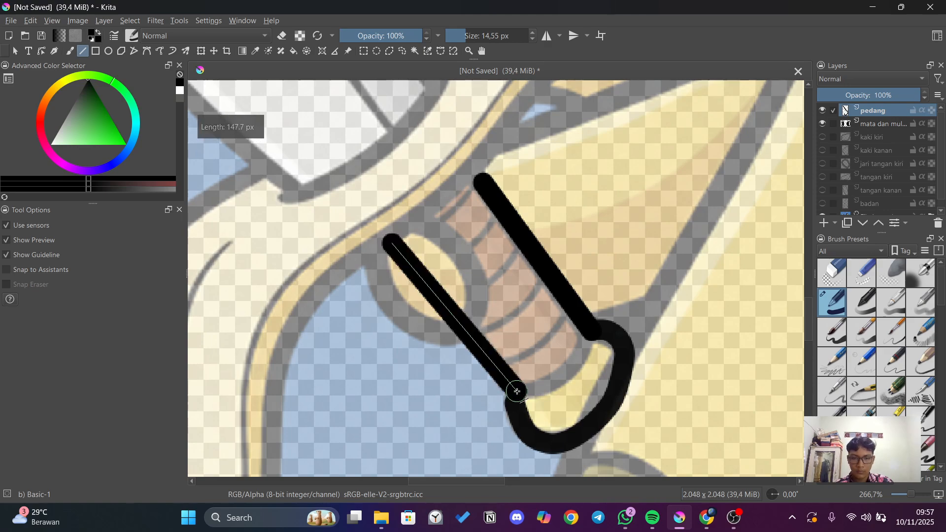
key("ctrl+z")
key("ctrl+z")
key("ctrl+z")
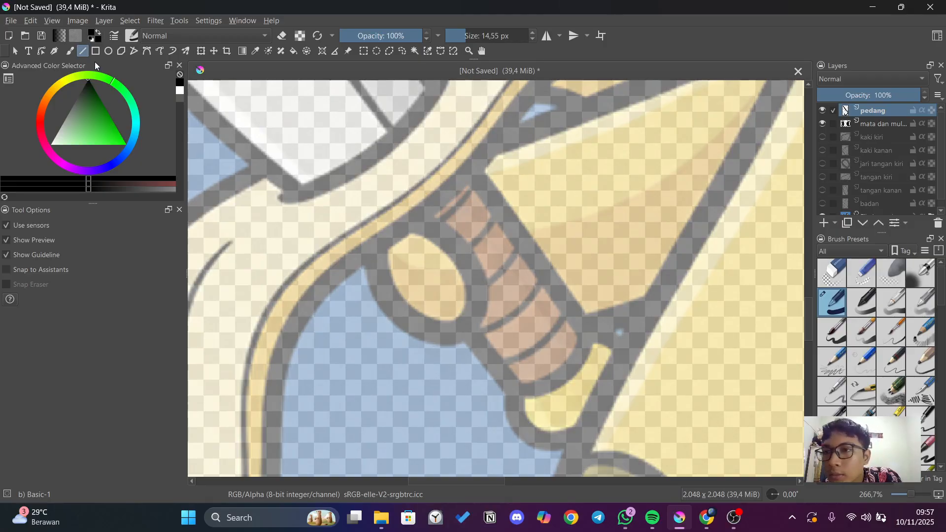
Try outlining the pommel with unfilled ellipses of different proportions, undoing each one.
left_click(110, 51)
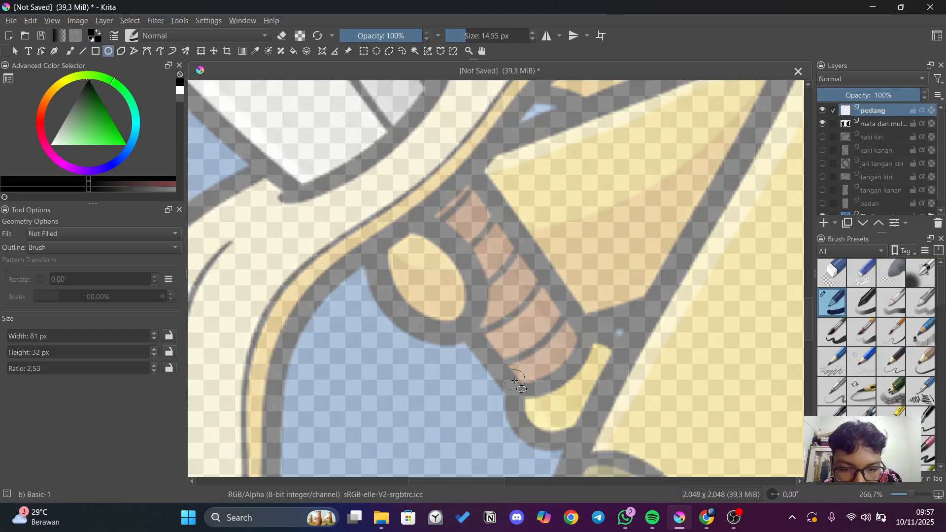
left_click_drag(523, 419, 602, 346)
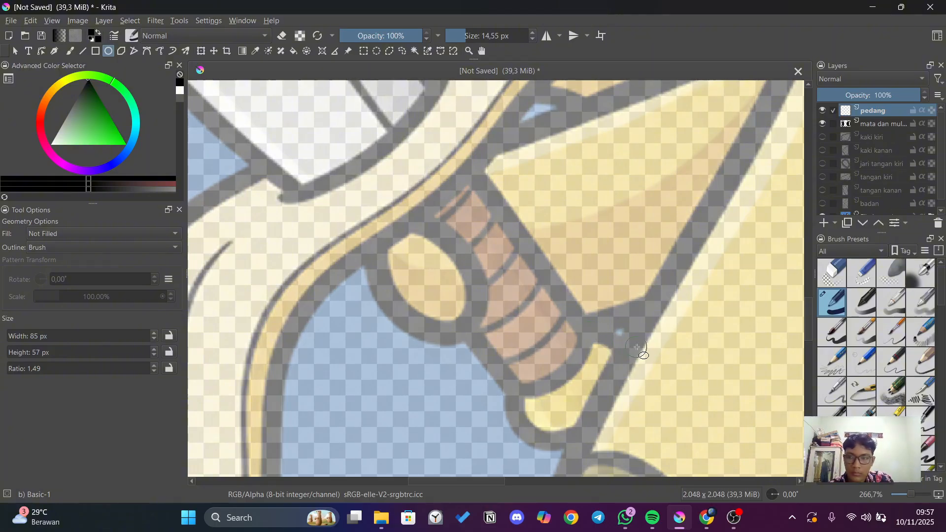
left_click_drag(642, 341, 499, 444)
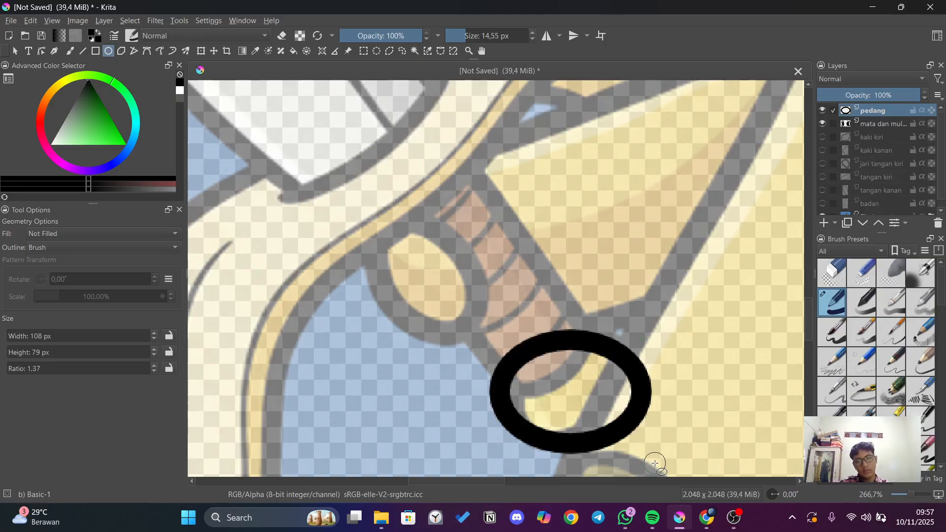
key("ctrl+z")
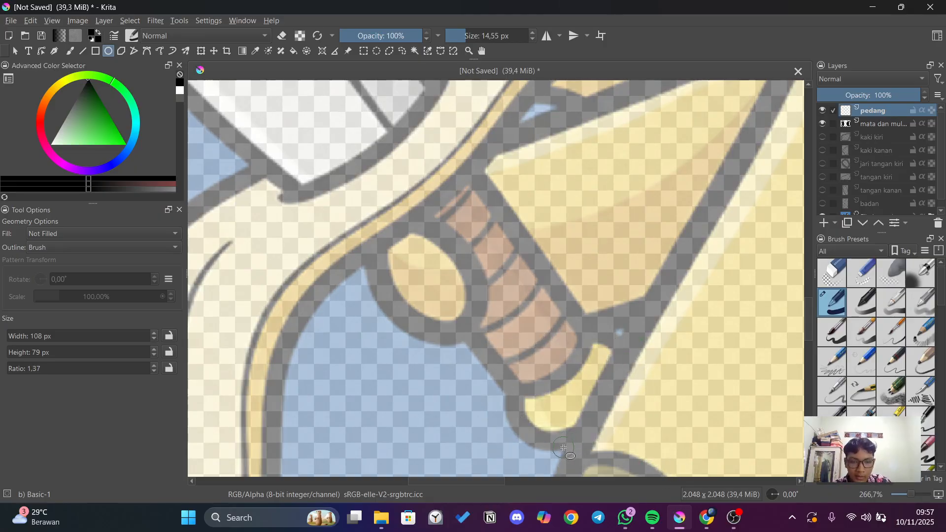
left_click_drag(563, 447, 629, 342)
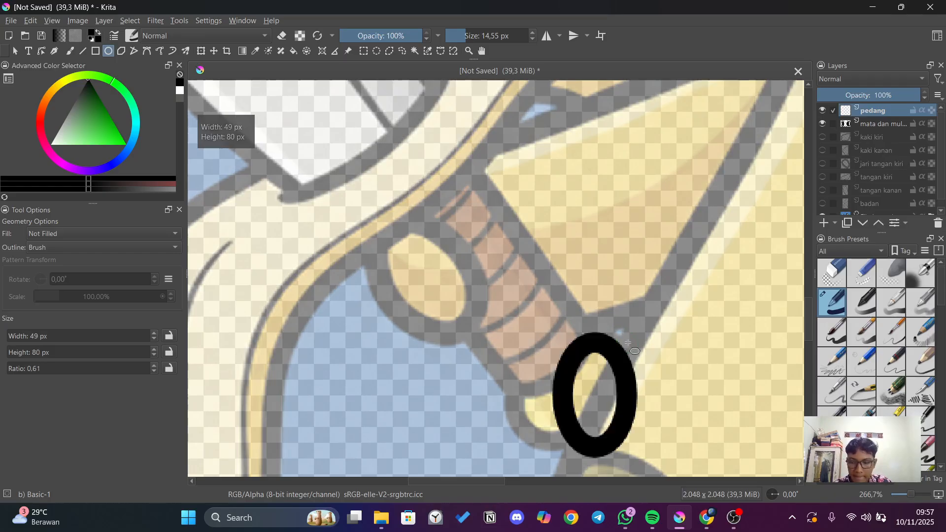
key("ctrl+z")
left_click_drag(529, 441, 630, 328)
key("ctrl+z")
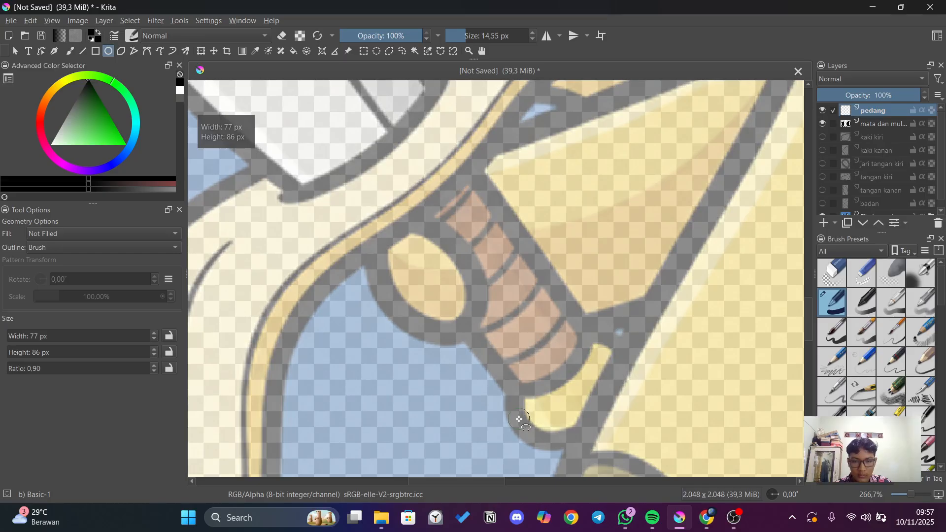
left_click_drag(512, 433, 643, 324)
key("ctrl+z")
left_click_drag(509, 422, 648, 329)
key("ctrl+z")
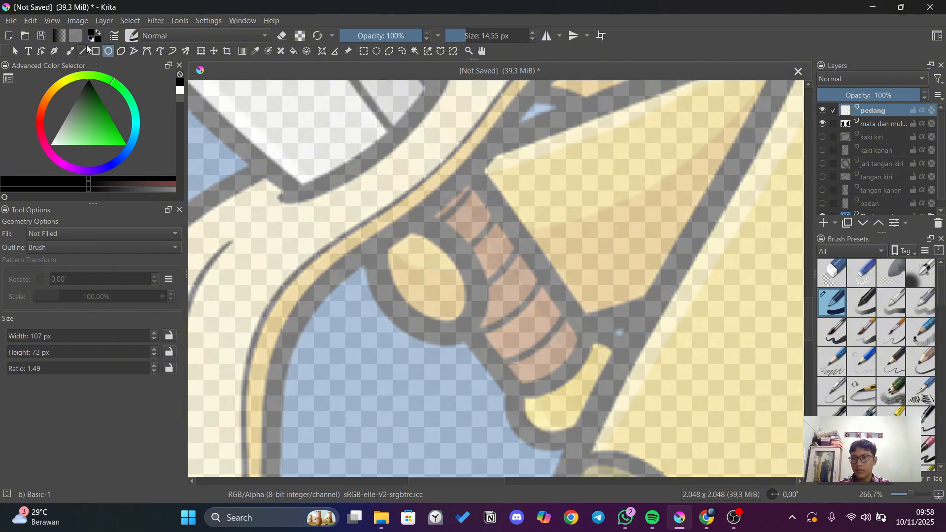
Trace the pommel's rounded outline with one stabilized freehand stroke between the lower ends of the grip's two edges.
left_click(71, 51)
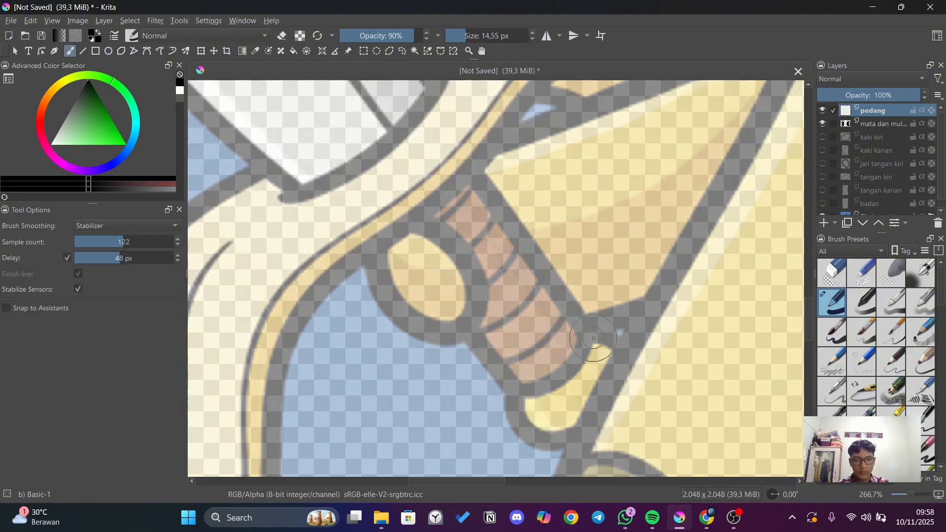
mouse_move(635, 351)
left_mouse_down()
mouse_move(635, 418)
mouse_move(562, 446)
mouse_move(502, 405)
mouse_move(516, 402)
mouse_move(524, 423)
mouse_move(555, 440)
mouse_move(606, 402)
mouse_move(640, 342)
mouse_move(611, 323)
mouse_move(569, 330)
left_mouse_up()
key("ctrl+z")
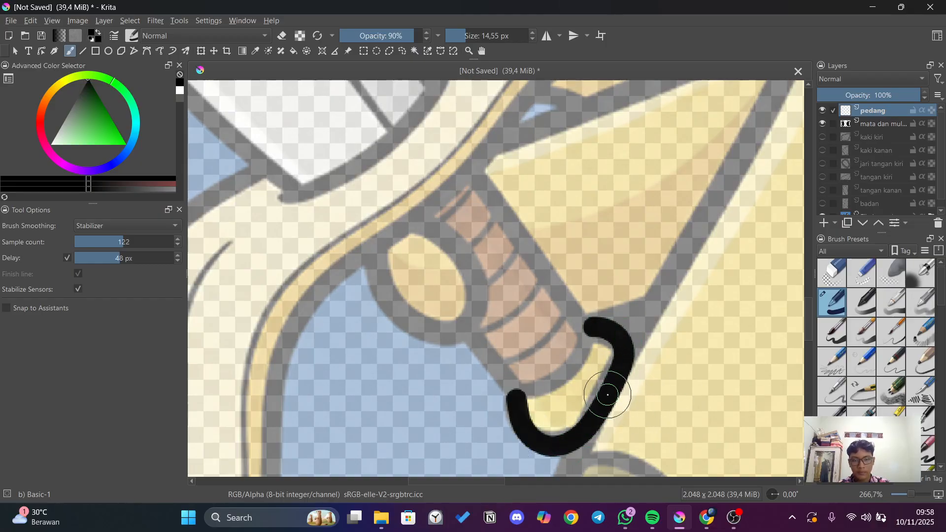
key("ctrl+z")
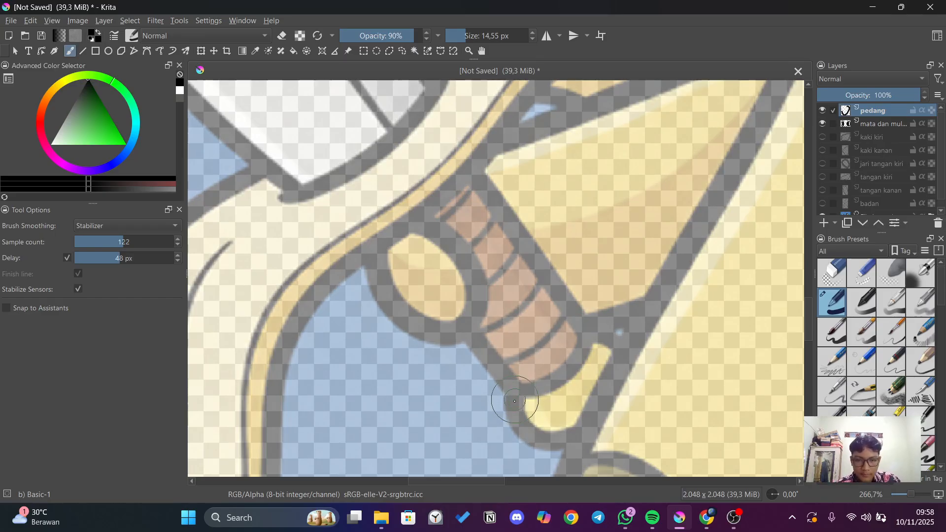
mouse_move(516, 424)
left_mouse_down()
mouse_move(529, 446)
mouse_move(561, 444)
mouse_move(606, 427)
mouse_move(636, 399)
mouse_move(638, 362)
mouse_move(611, 330)
mouse_move(582, 319)
left_mouse_up()
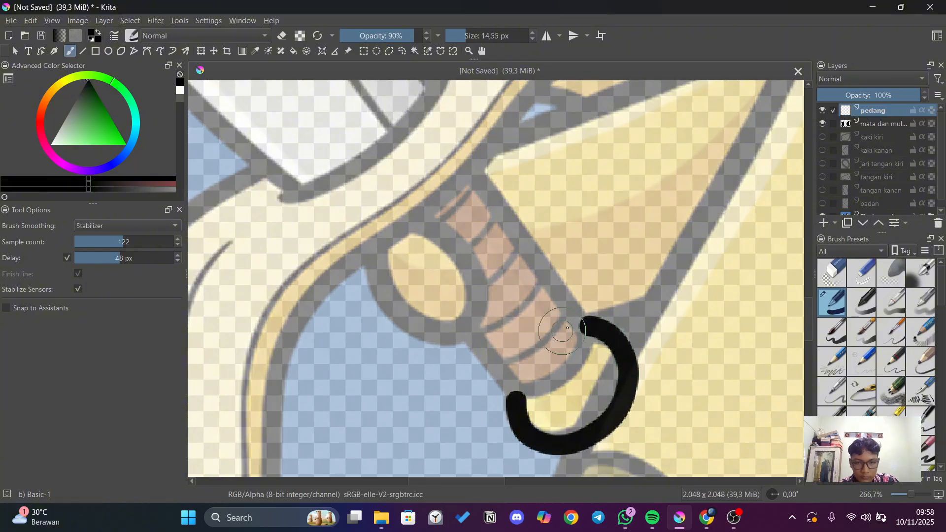
Draw the grip's two long edges as straight lines and close its lower end with a freehand curve against the pommel.
left_click(83, 51)
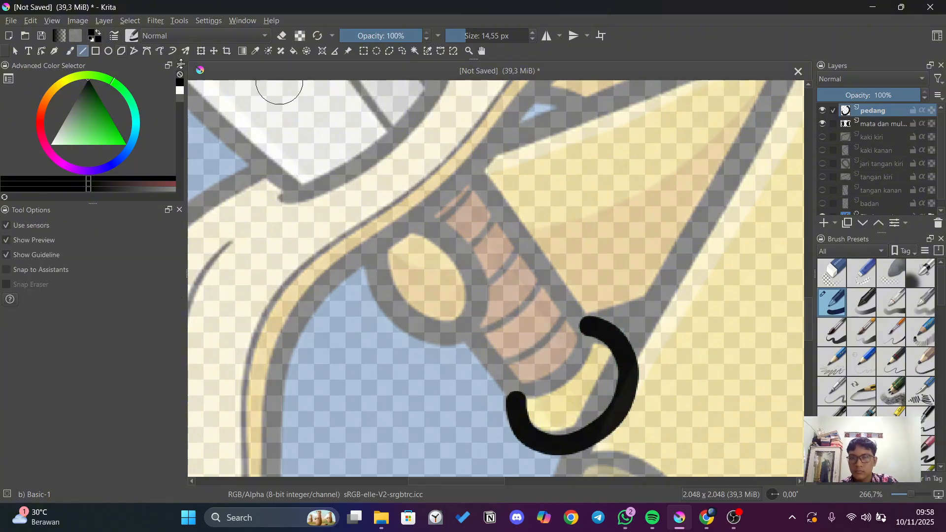
mouse_move(470, 172)
left_mouse_down()
mouse_move(572, 324)
mouse_move(586, 326)
left_mouse_up()
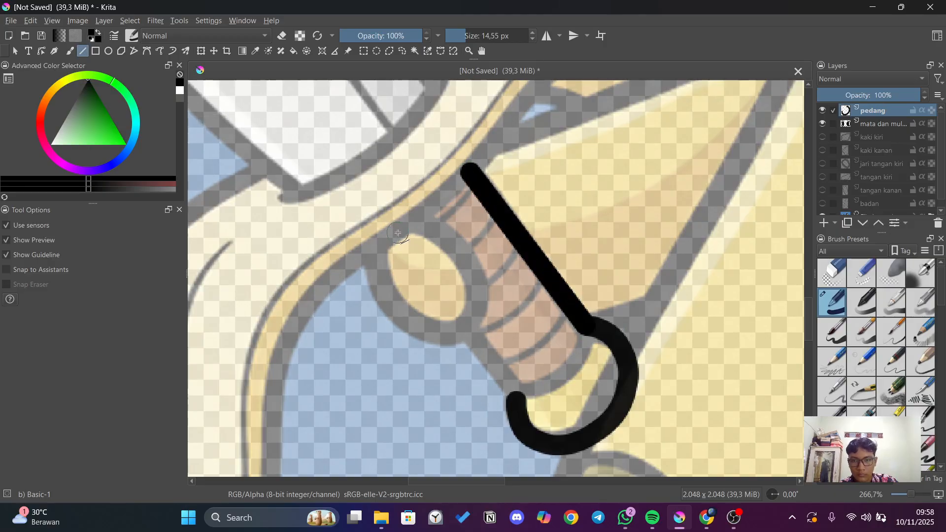
mouse_move(519, 393)
left_mouse_down()
mouse_move(450, 291)
mouse_move(408, 241)
mouse_move(393, 239)
left_mouse_up()
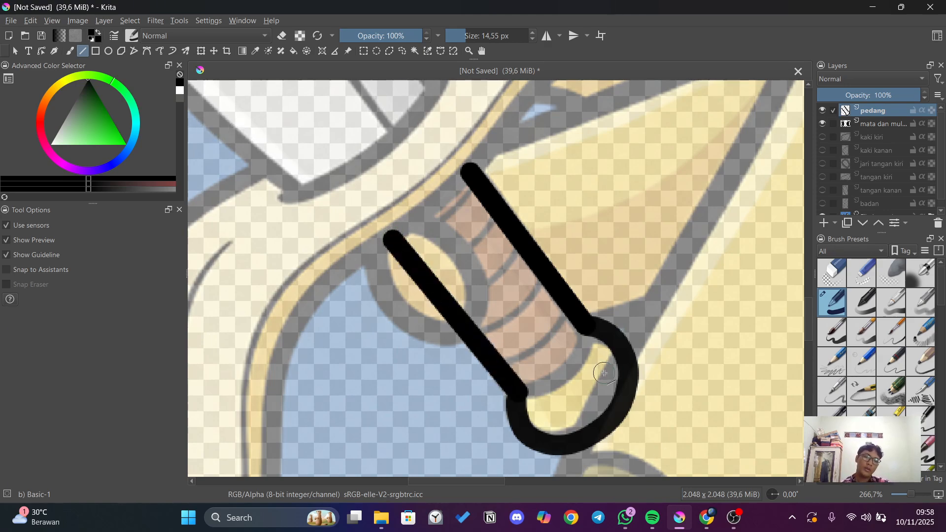
left_click(71, 52)
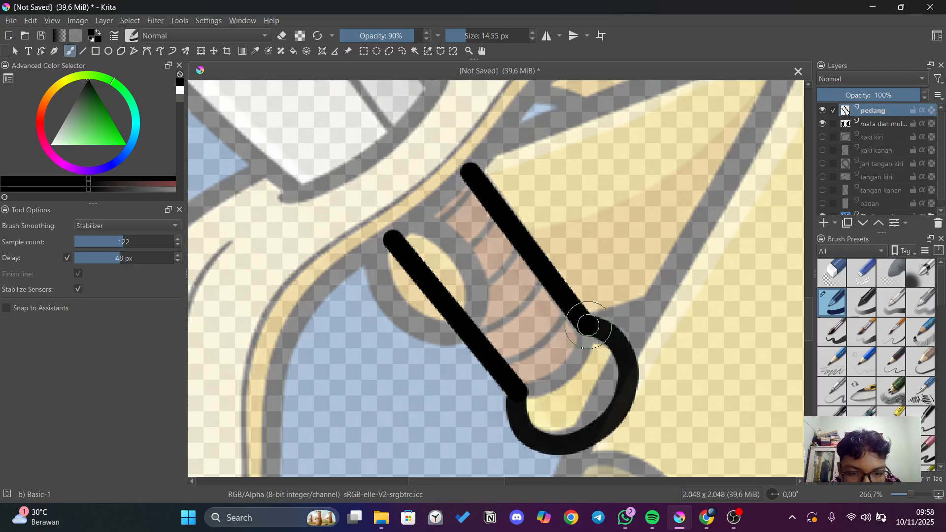
mouse_move(582, 348)
left_mouse_down()
mouse_move(556, 386)
mouse_move(501, 391)
left_mouse_up()
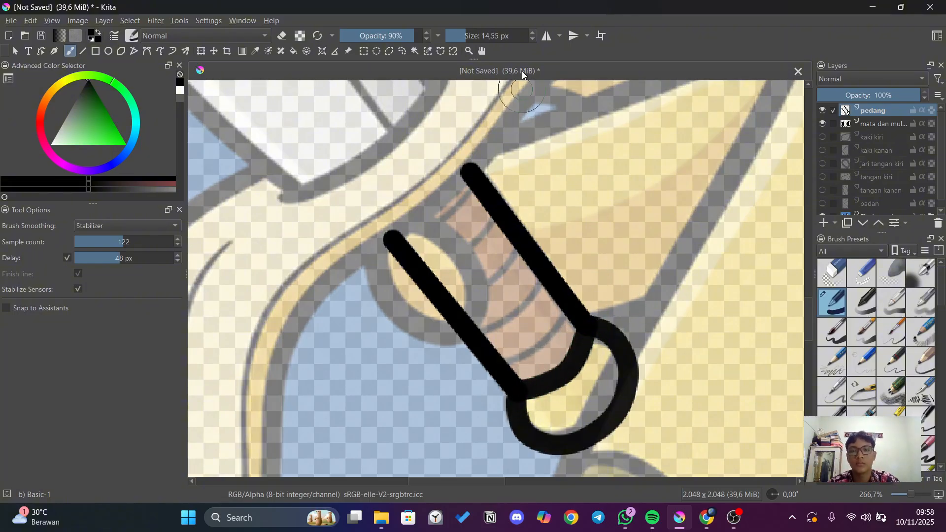
Set the brush size to 5.15 px and draw the curved wrap lines across the grip from the pommel up to its upper end.
scroll(535, 253, "down", 5)
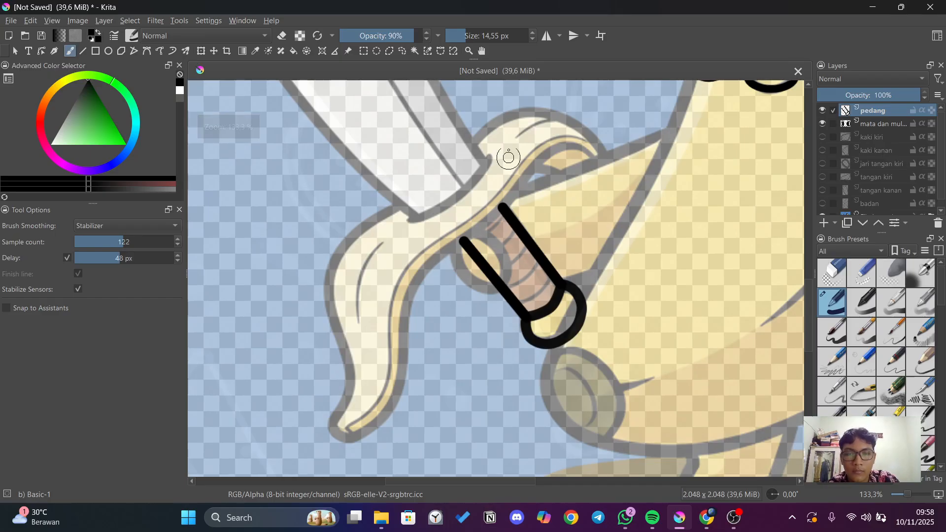
scroll(513, 239, "up", 3)
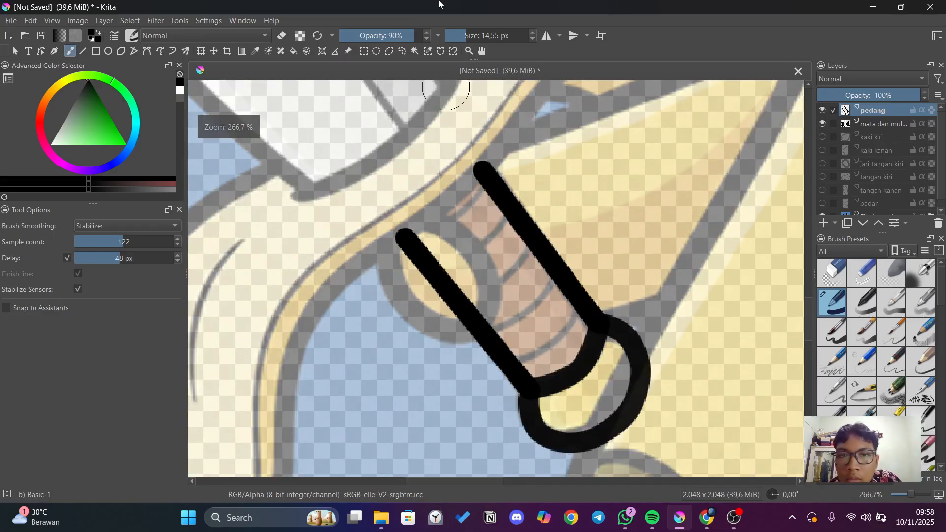
left_click(465, 36)
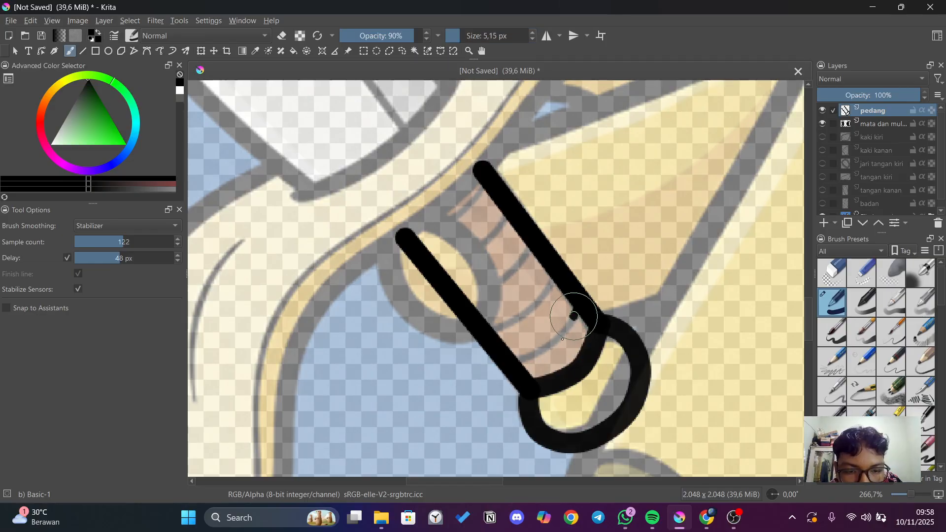
left_click_drag(519, 363, 496, 364)
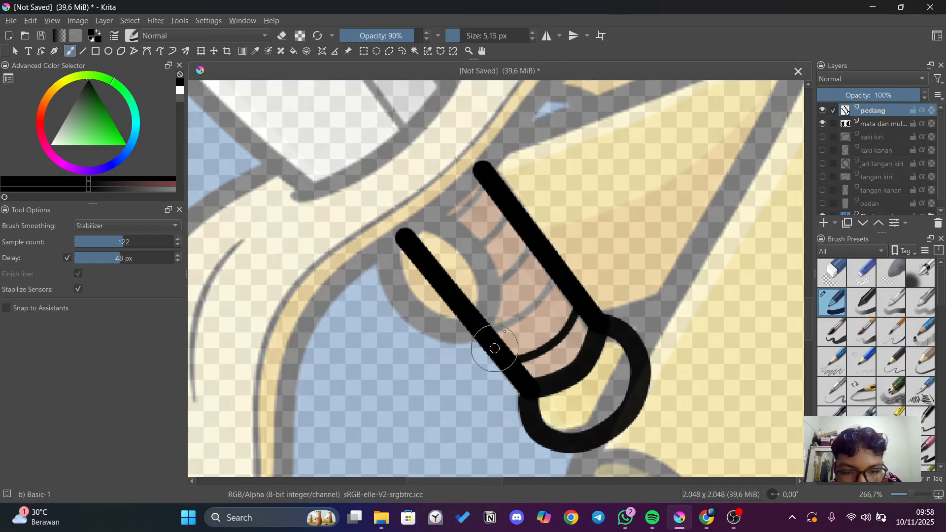
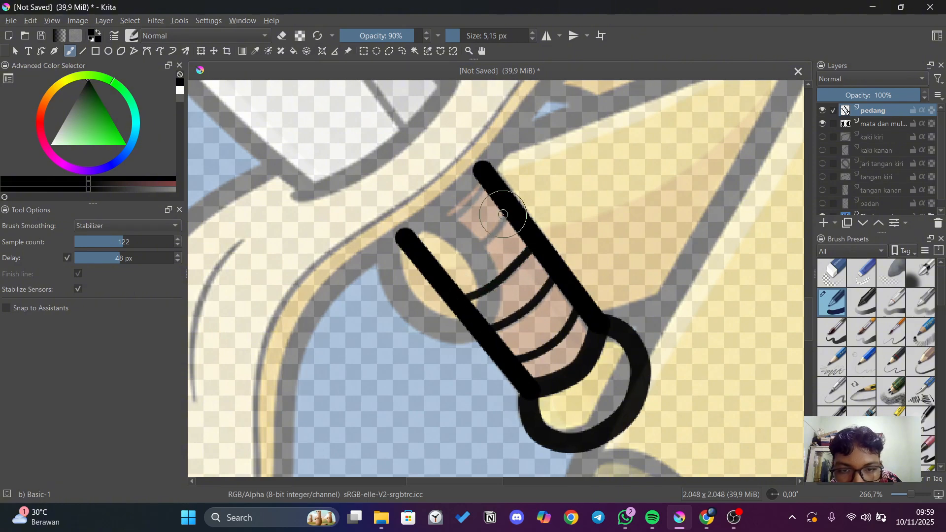
left_click_drag(490, 241, 442, 265)
left_click_drag(484, 187, 429, 241)
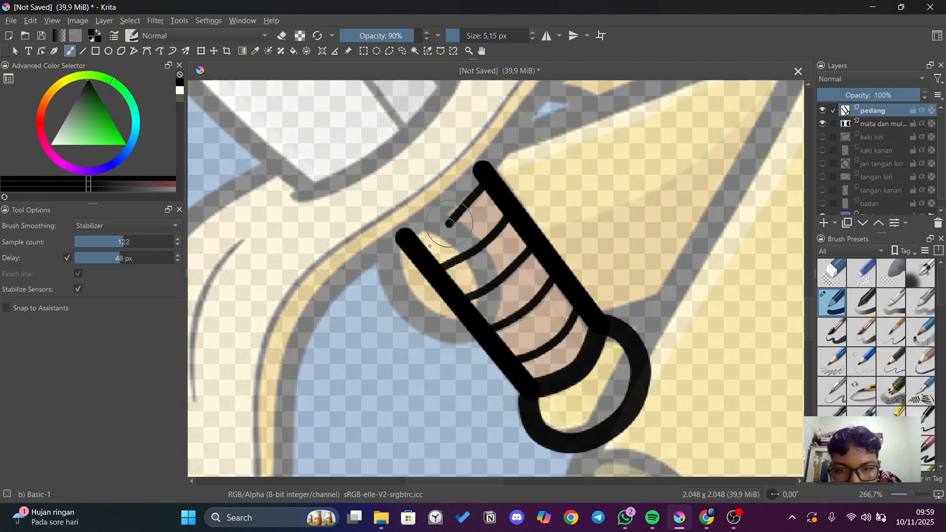
key("ctrl+z")
left_click_drag(493, 189, 422, 238)
scroll(534, 173, "down", 2)
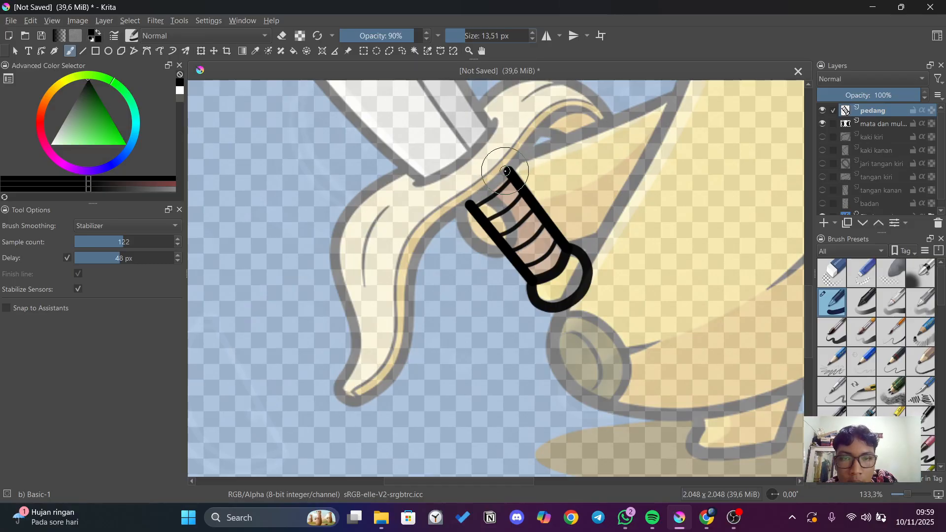
Trace the outer outline of the banana-peel guard on both sides of the grip with the 13.51 px brush.
mouse_move(508, 169)
left_mouse_down()
mouse_move(434, 226)
mouse_move(406, 356)
mouse_move(347, 357)
mouse_move(350, 206)
mouse_move(423, 164)
left_mouse_up()
left_click_drag(809, 299, 808, 273)
mouse_move(482, 249)
left_mouse_down()
mouse_move(532, 216)
mouse_move(597, 239)
mouse_move(622, 292)
mouse_move(525, 270)
left_mouse_up()
key("ctrl+z")
mouse_move(509, 314)
left_mouse_down()
mouse_move(575, 252)
mouse_move(610, 284)
left_mouse_up()
scroll(591, 290, "down", 1)
scroll(552, 310, "up", 3)
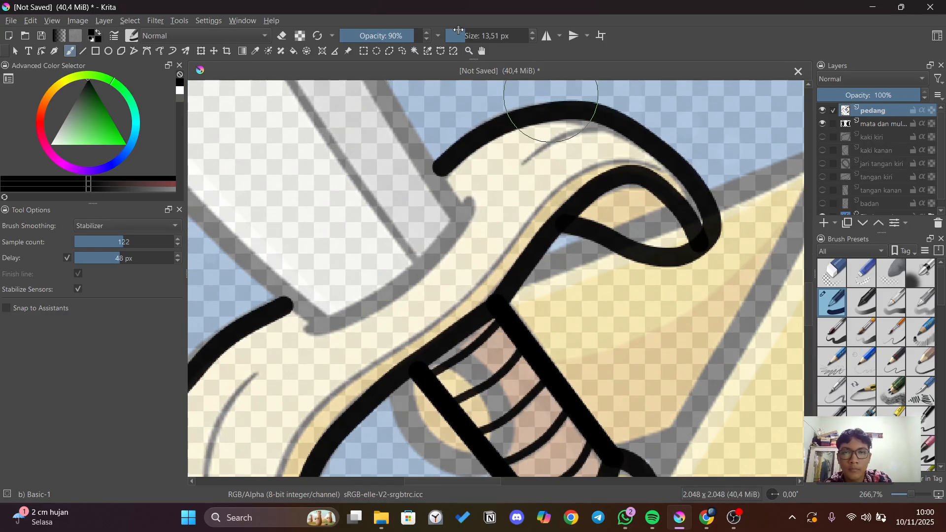
Reduce the brush size and draw the thin inner contour and fold lines along both arms of the banana-peel guard.
left_click(456, 36)
left_click_drag(634, 140, 521, 168)
mouse_move(682, 179)
left_mouse_down()
mouse_move(616, 159)
mouse_move(543, 200)
mouse_move(477, 289)
mouse_move(377, 358)
mouse_move(272, 491)
left_mouse_up()
scroll(634, 387, "down", 4)
scroll(595, 465, "up", 3)
mouse_move(443, 228)
left_mouse_down()
mouse_move(433, 368)
mouse_move(384, 447)
left_mouse_up()
scroll(417, 168, "up", 2)
mouse_move(443, 143)
left_mouse_down()
mouse_move(383, 225)
mouse_move(365, 385)
left_mouse_up()
scroll(392, 299, "down", 3)
left_click_drag(507, 197, 509, 274)
Try drawing the blade's base edge against the guard with a 6.92 px brush.
left_click(461, 36)
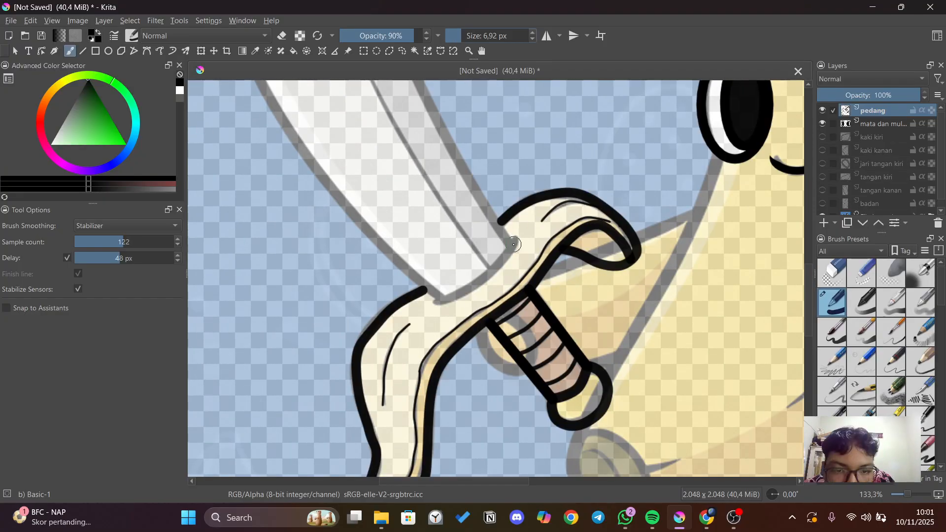
mouse_move(514, 239)
left_mouse_down()
mouse_move(437, 302)
mouse_move(518, 383)
mouse_move(475, 303)
left_mouse_up()
key("ctrl+z")
Set the brush size to 15.63 px and try tracing the blade's back edge downward from its tip.
scroll(506, 244, "down", 2)
left_click(466, 36)
key("ctrl+z")
key("ctrl+z")
mouse_move(422, 129)
left_mouse_down()
mouse_move(449, 256)
mouse_move(431, 186)
mouse_move(484, 330)
mouse_move(444, 216)
mouse_move(446, 228)
left_mouse_up()
key("ctrl+z")
key("ctrl+z")
key("ctrl+z")
Trace the blade's two long edges from the tip down to the guard with stabilized freehand brush strokes.
left_click(172, 51)
key("ctrl+z")
left_click(147, 51)
left_click(70, 51)
left_click_drag(421, 129, 518, 380)
mouse_move(420, 131)
left_mouse_down()
mouse_move(388, 185)
mouse_move(377, 246)
mouse_move(392, 297)
mouse_move(404, 155)
mouse_move(380, 241)
mouse_move(398, 301)
mouse_move(487, 411)
left_mouse_up()
key("ctrl+z")
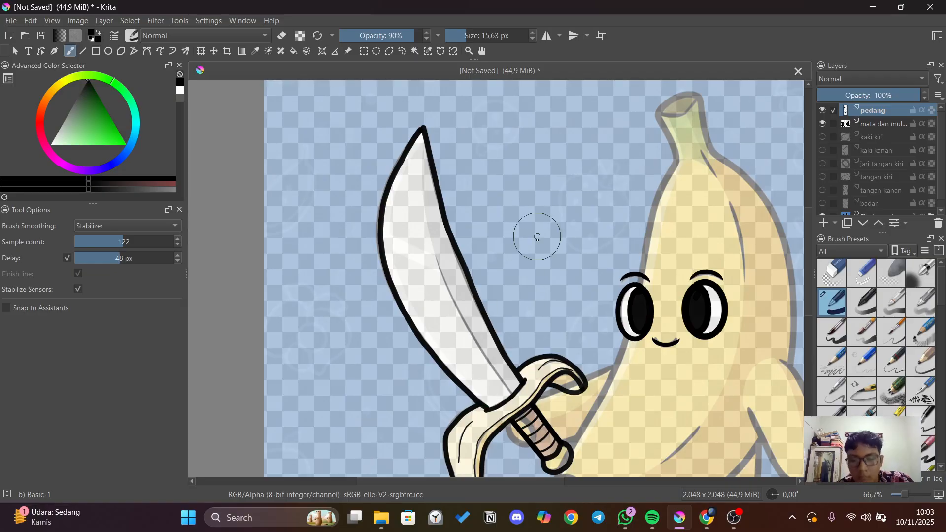
Reduce the brush size and draw the blade's inner ridge line upward from the guard as one thin stroke.
scroll(468, 321, "up", 3)
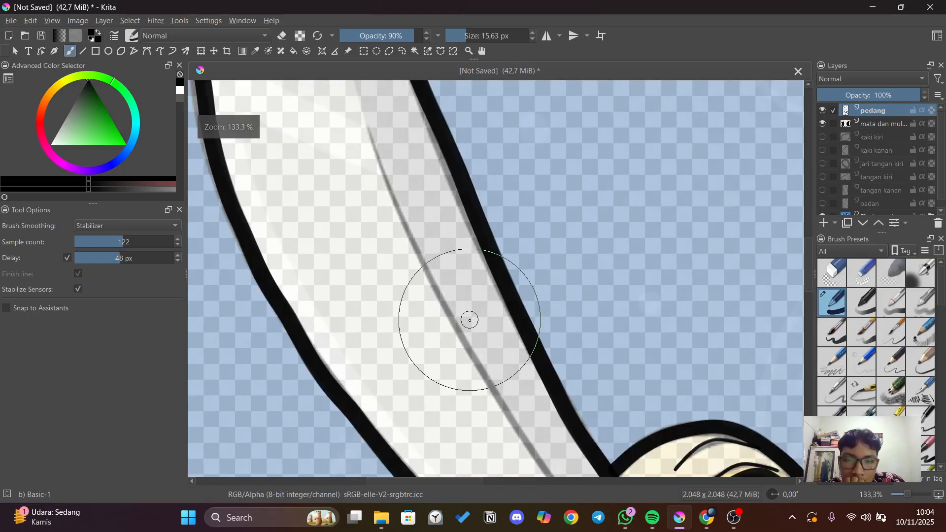
left_click_drag(805, 283, 805, 284)
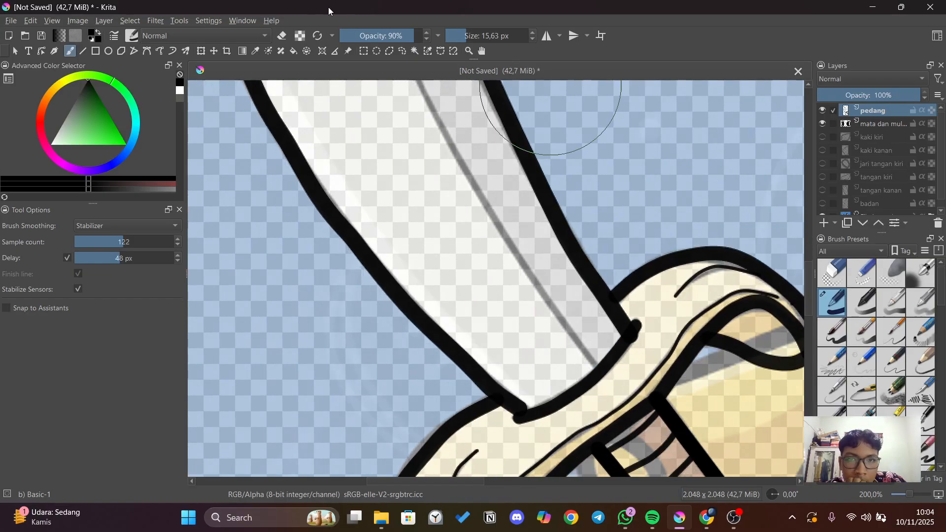
left_click(463, 34)
scroll(566, 327, "down", 1)
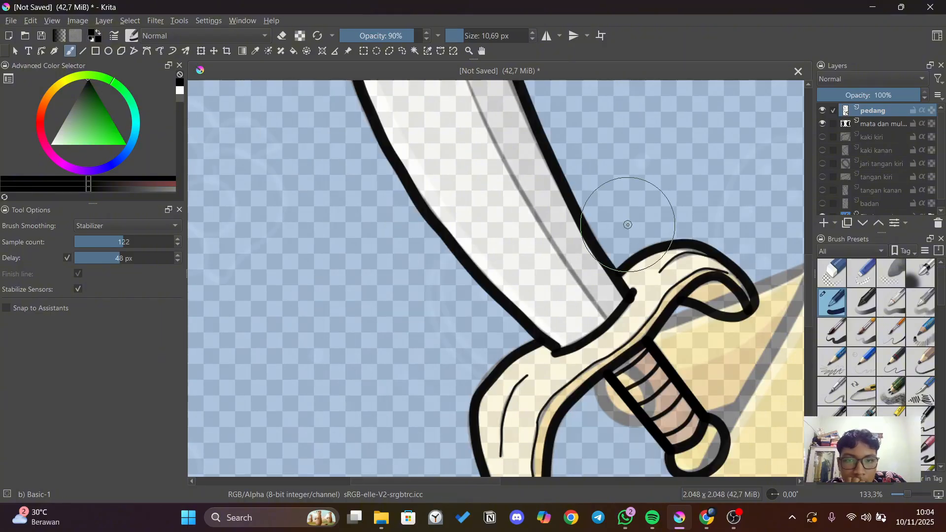
left_click_drag(808, 294, 809, 275)
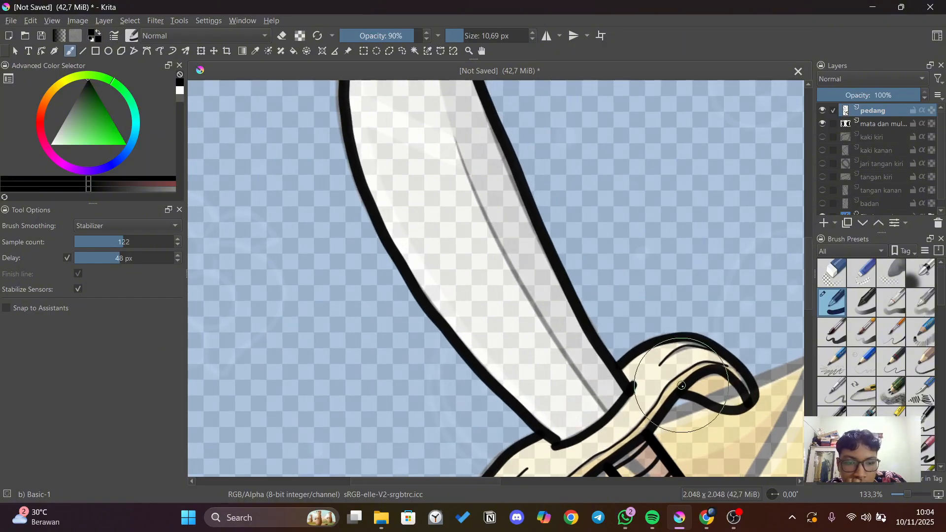
left_click(461, 36)
mouse_move(610, 414)
left_mouse_down()
mouse_move(510, 263)
mouse_move(453, 130)
mouse_move(434, 204)
left_mouse_up()
Taper the upper end of the blade's ridge line with the brush in eraser mode.
scroll(463, 131, "up", 5)
left_click(282, 36)
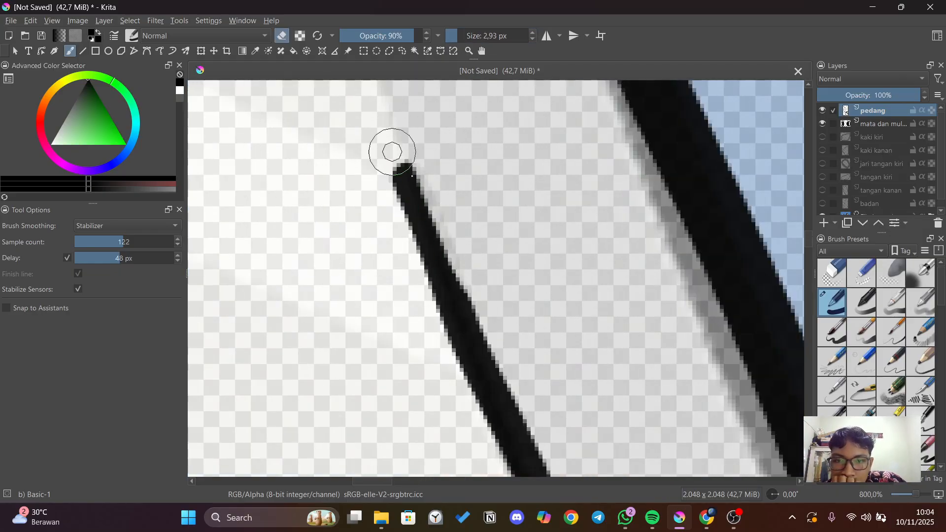
scroll(391, 148, "down", 8)
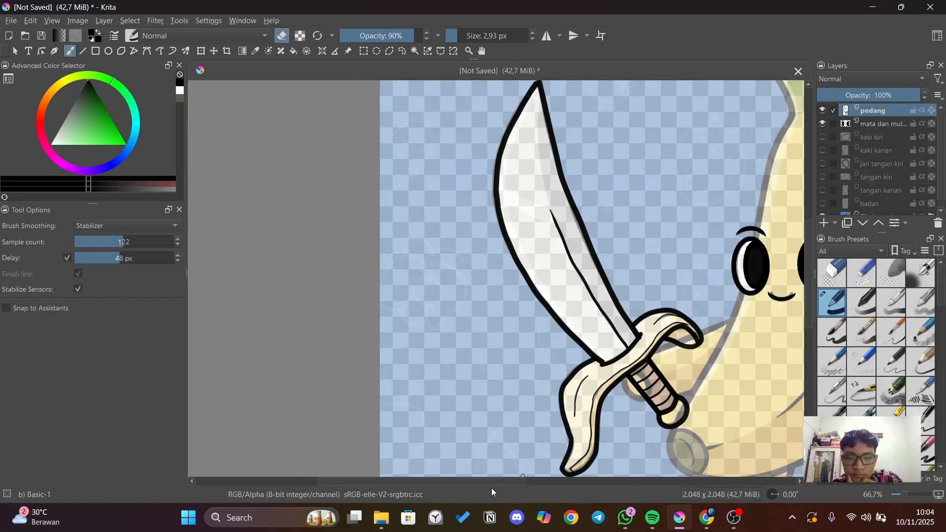
Check the finished sword line art against the reference by toggling the pedang layer's visibility.
left_click_drag(514, 482, 564, 489)
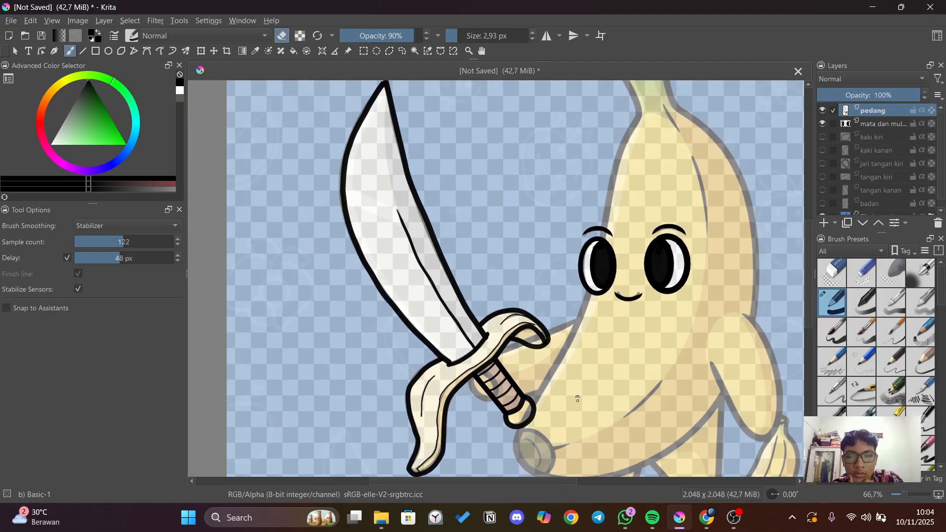
scroll(578, 398, "down", 1)
scroll(574, 419, "up", 1)
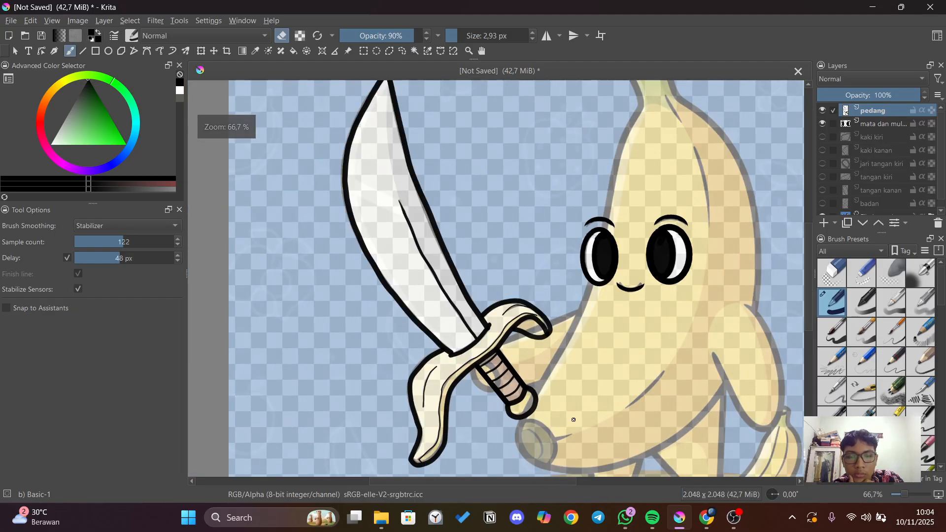
left_click(823, 110)
left_click(823, 110)
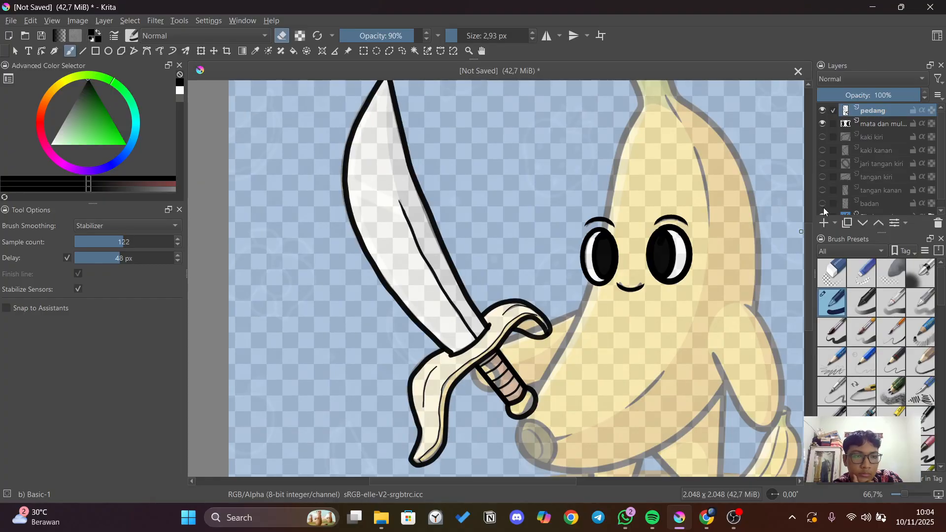
Make the badan, tangan kanan, tangan kiri, jari tangan kiri, kaki kanan and kaki kiri layers visible.
scroll(876, 158, "down", 1)
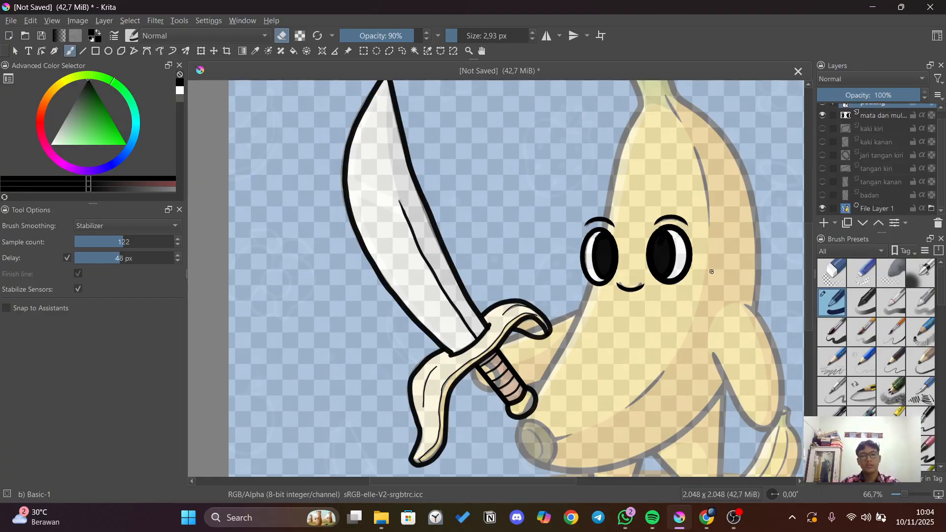
scroll(723, 277, "down", 1)
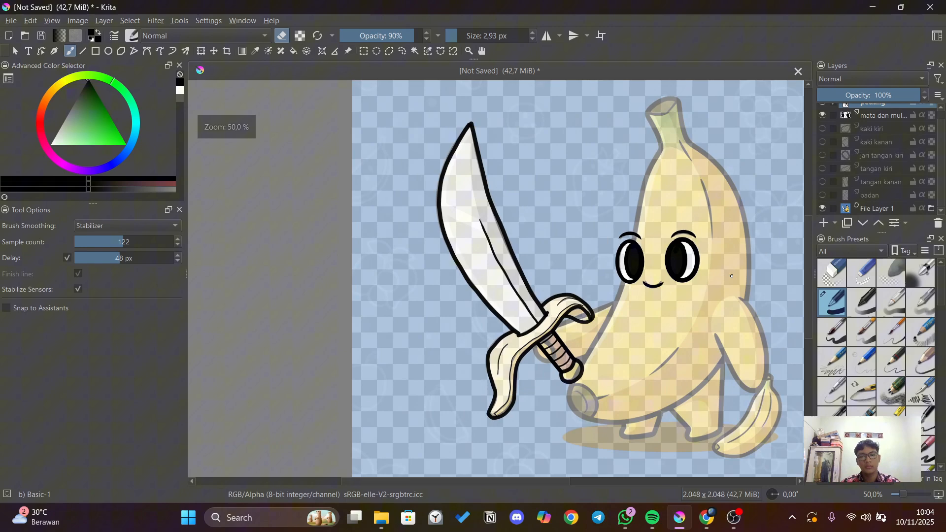
left_click(822, 195)
left_click(821, 182)
left_click(821, 169)
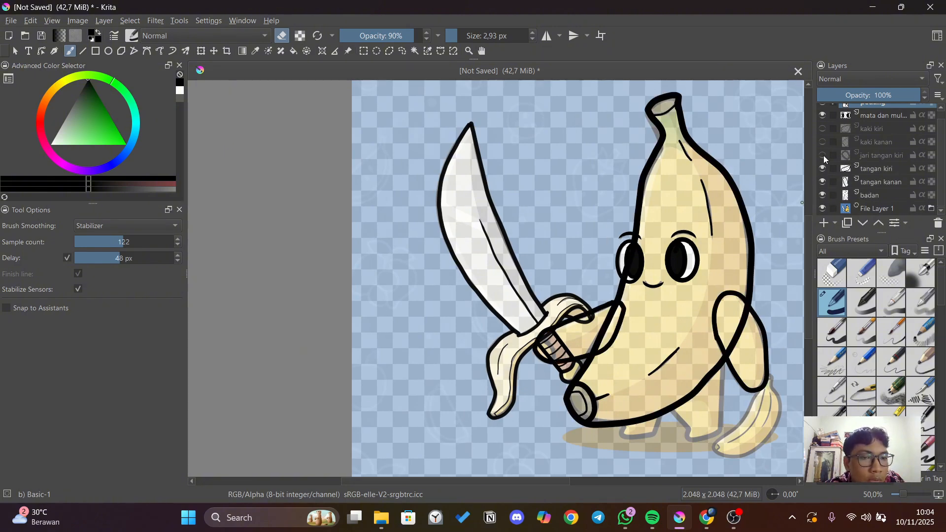
left_click(822, 155)
left_click(822, 142)
left_click(822, 128)
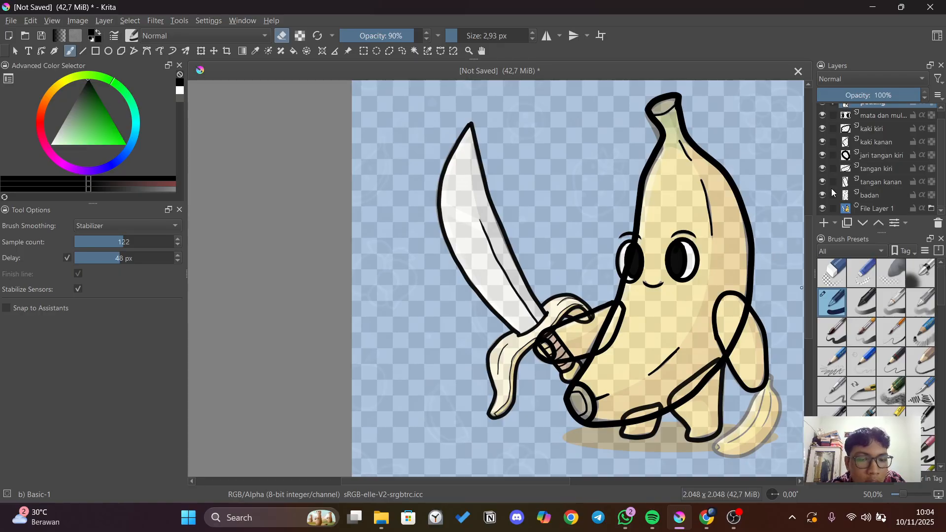
left_click_drag(385, 478, 420, 483)
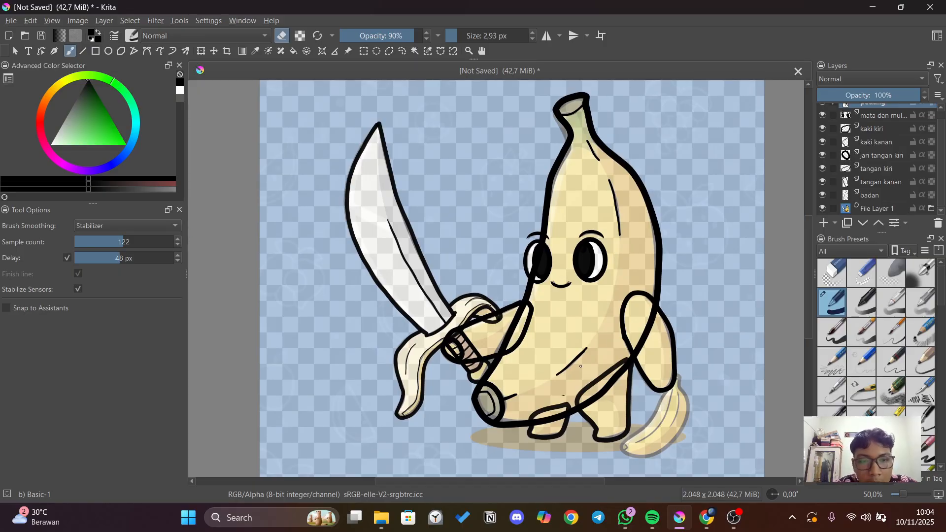
Move the kaki kanan and kaki kiri layers below badan, with kaki kiri directly above File Layer 1.
scroll(880, 184, "up", 1)
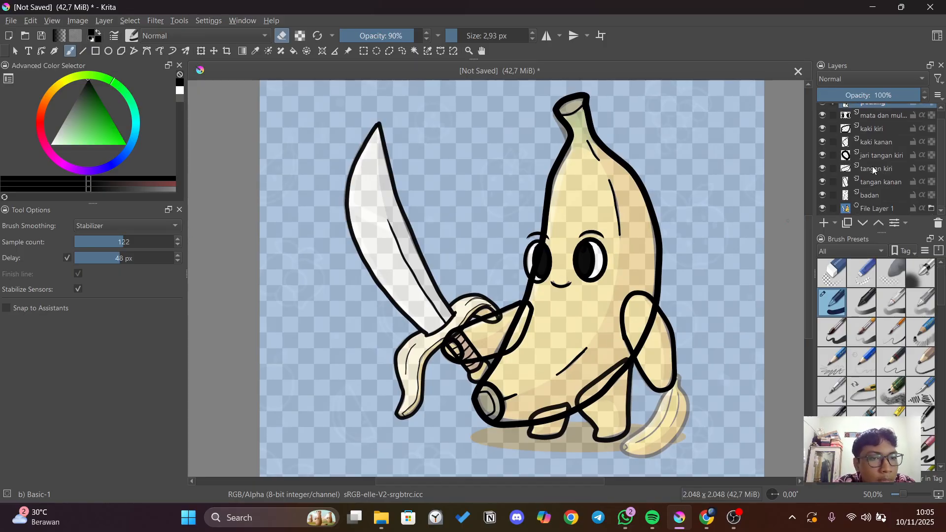
left_click(887, 122)
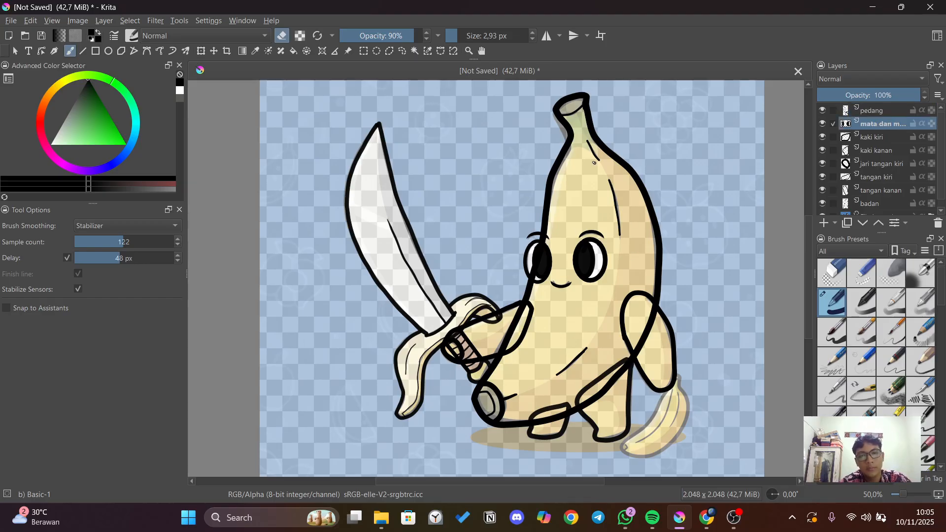
scroll(877, 152, "down", 1)
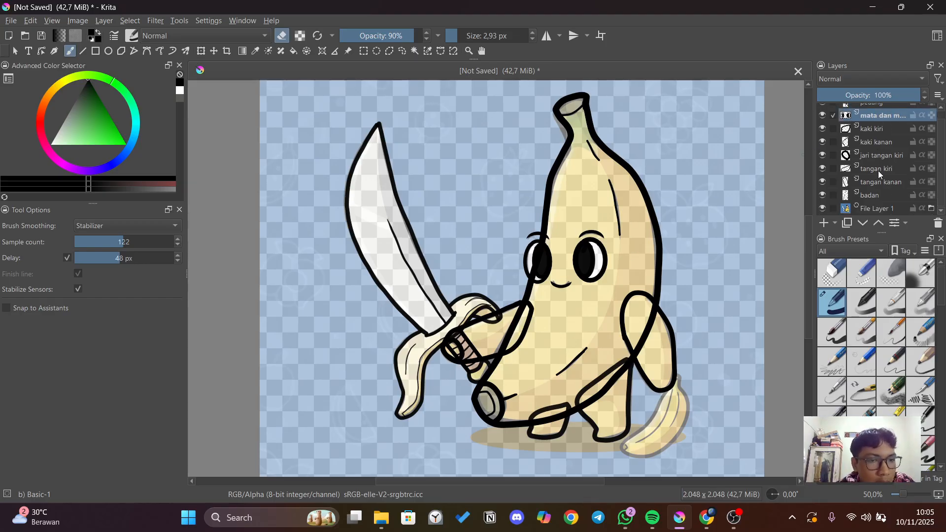
left_click_drag(876, 138, 883, 197)
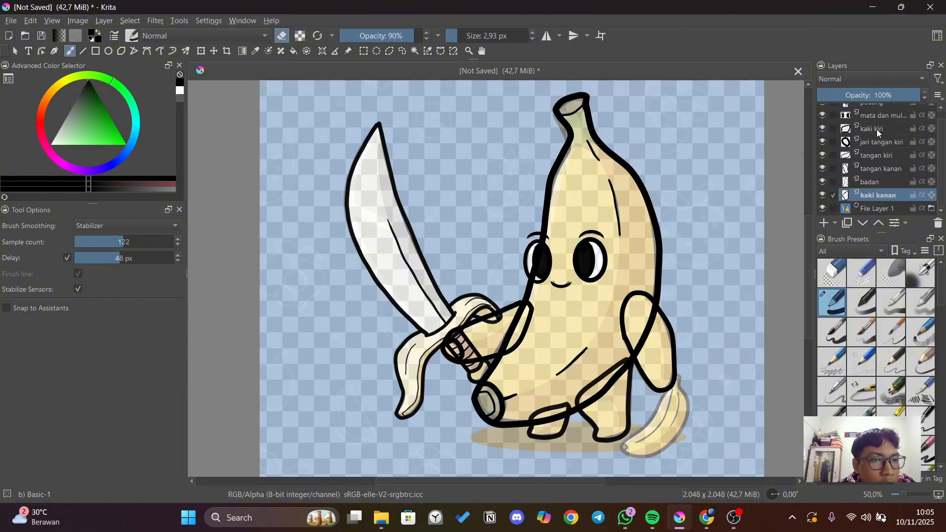
left_click_drag(876, 129, 891, 203)
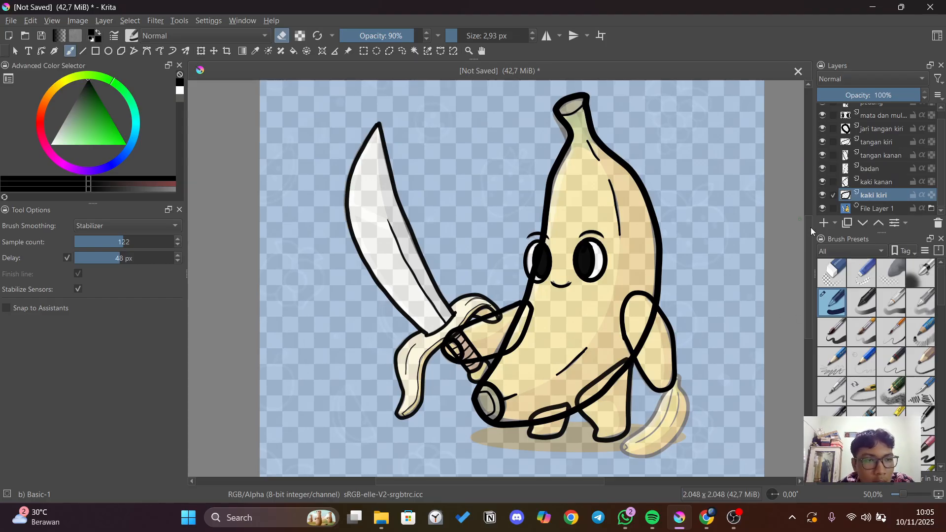
Move the tangan kiri and jari tangan kiri layers directly below badan, with the fingers layer above the arm.
left_click(873, 179)
left_click(877, 168)
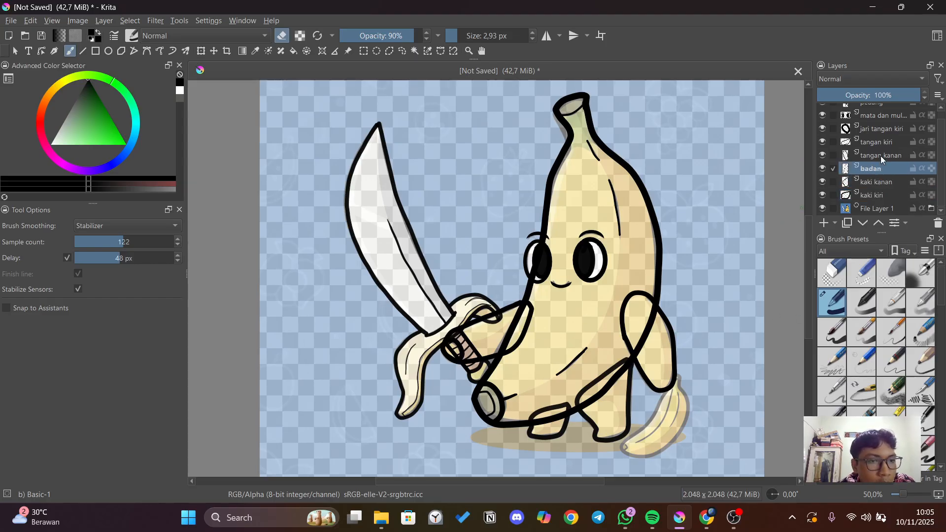
left_click(882, 155)
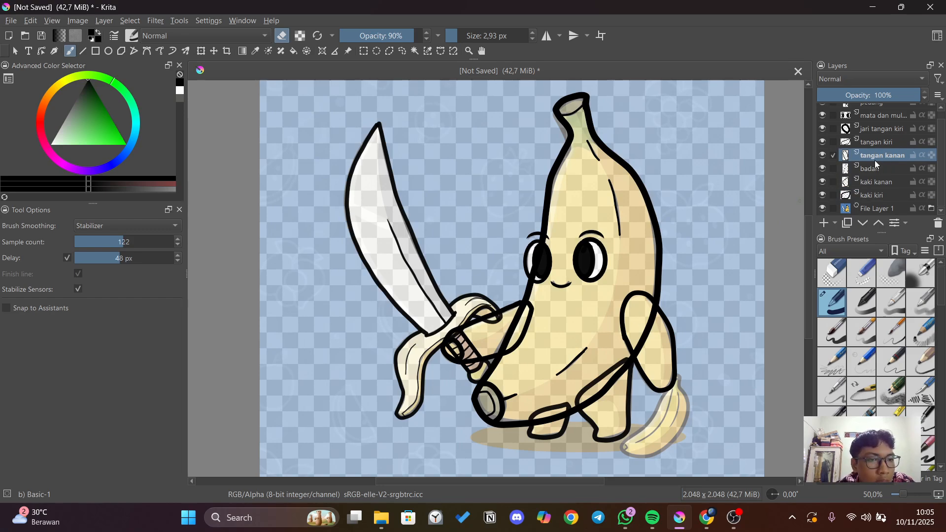
left_click(873, 141)
left_click_drag(887, 140, 894, 173)
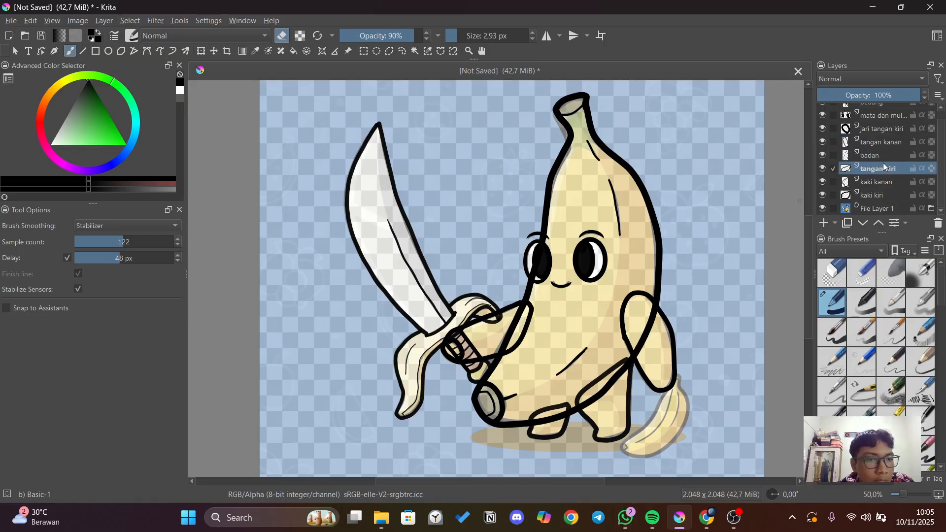
scroll(877, 143, "up", 1)
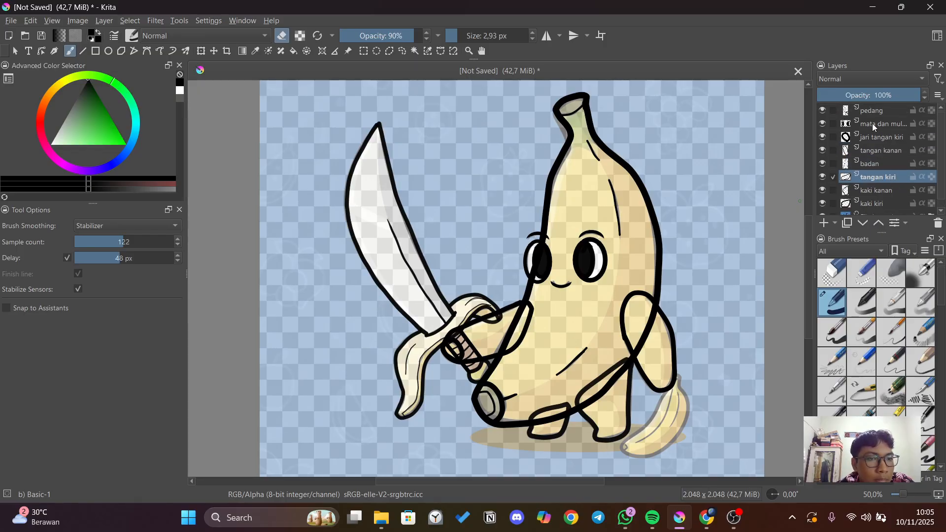
left_click_drag(888, 139, 881, 174)
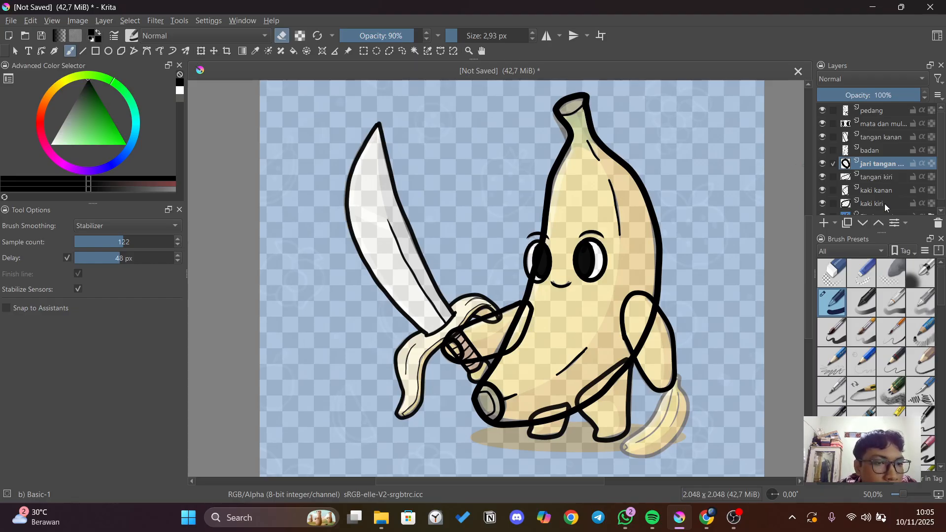
Move the pedang layer between jari tangan kiri and tangan kiri, and make badan the active layer.
left_click(888, 140)
left_click(877, 121)
left_click(878, 110)
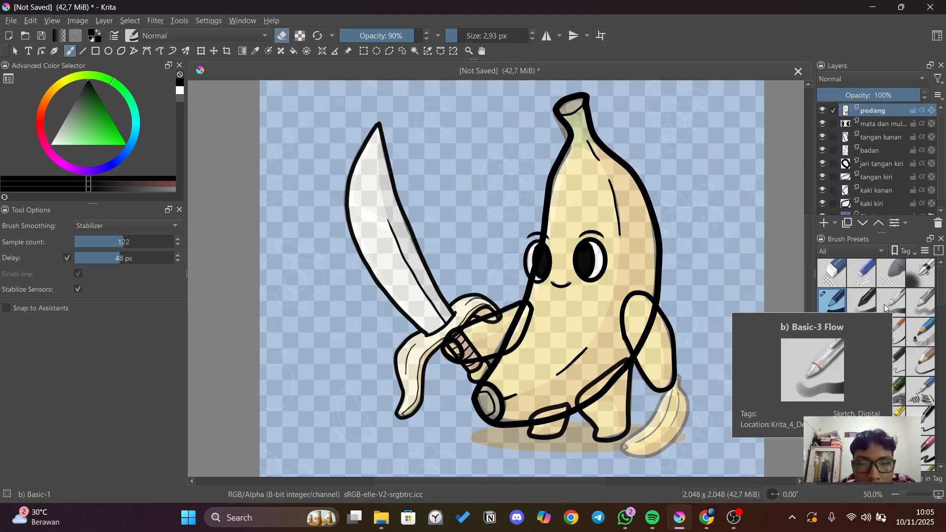
mouse_move(875, 185)
left_click_drag(873, 108, 884, 179)
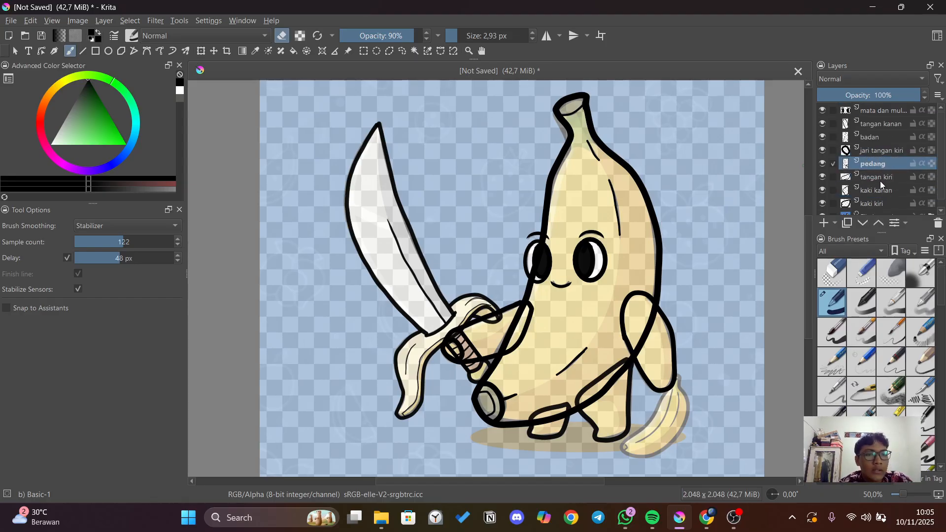
left_click(865, 149)
left_click(876, 139)
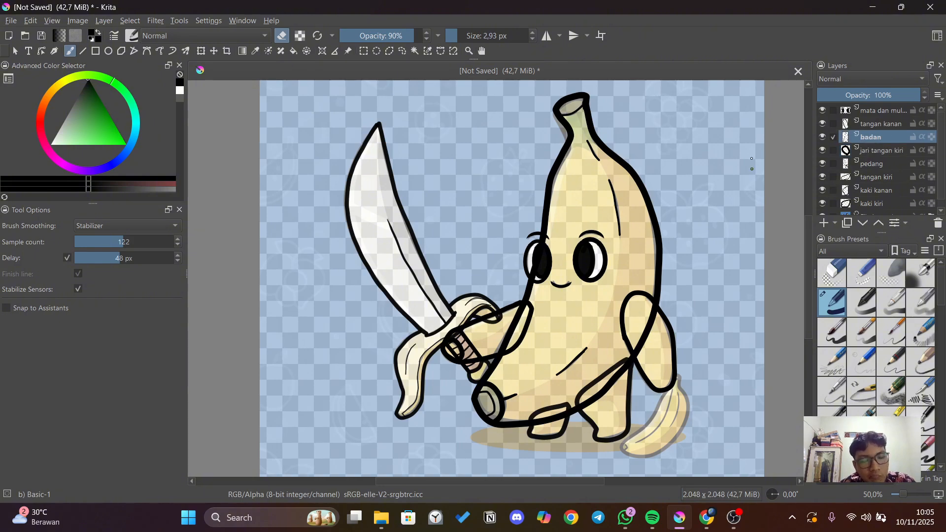
Hide the File Layer 1 reference to inspect the line art alone, and show it again.
scroll(881, 169, "down", 1)
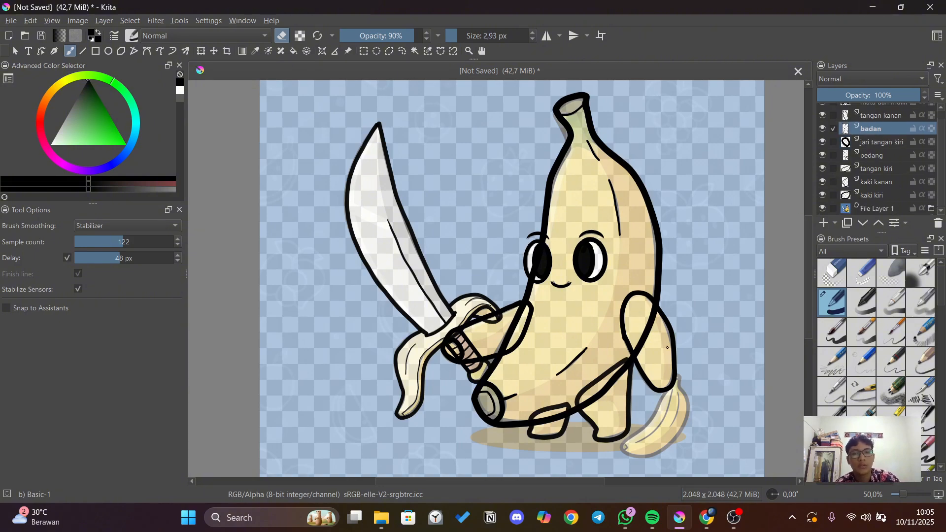
left_click_drag(459, 482, 480, 483)
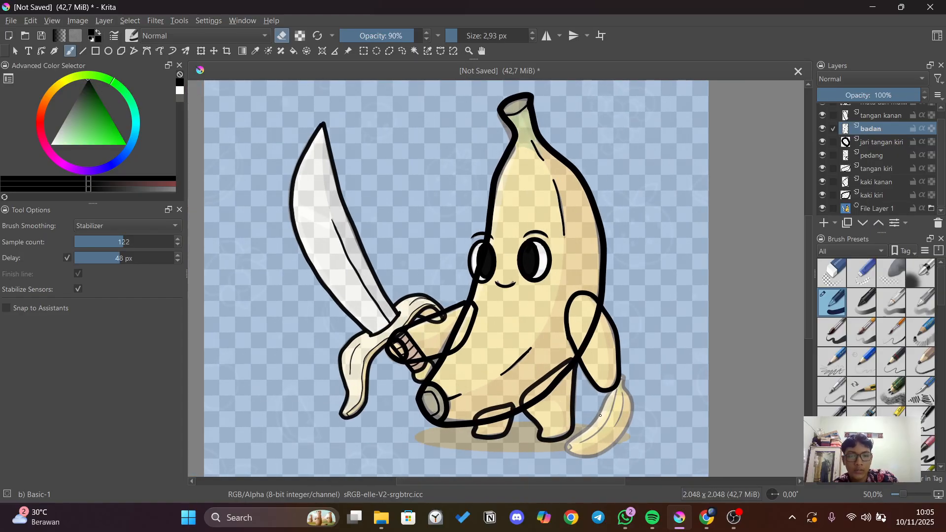
left_click(823, 209)
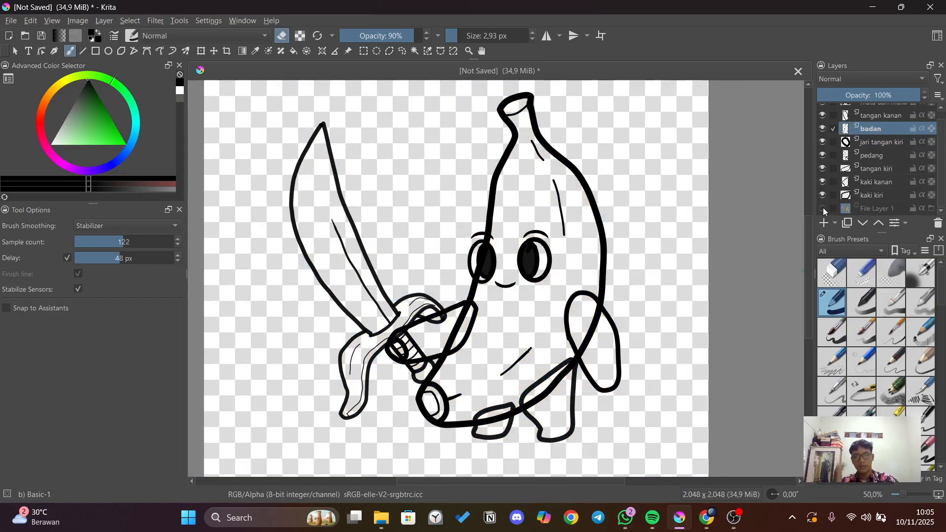
left_click(821, 208)
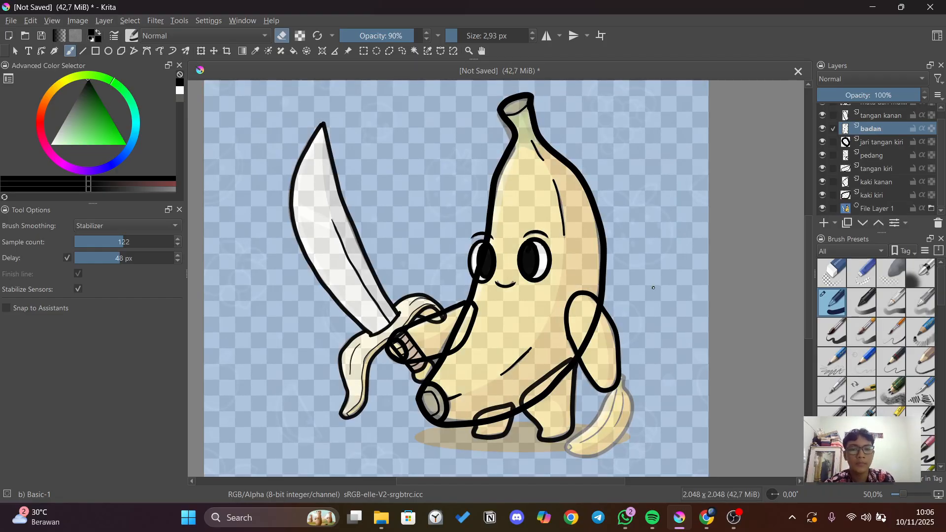
scroll(746, 227, "down", 4)
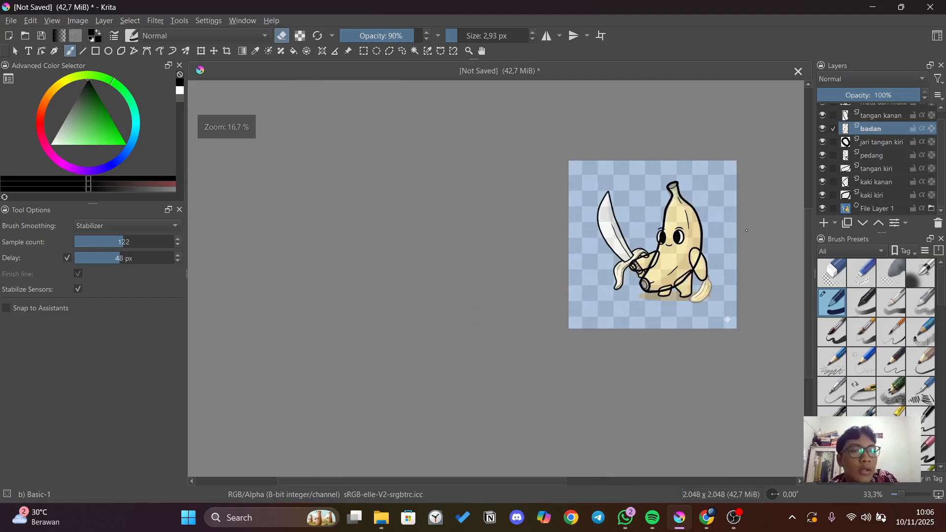
Add a new paint layer directly below kaki kiri, above the File Layer 1 reference.
scroll(746, 227, "up", 5)
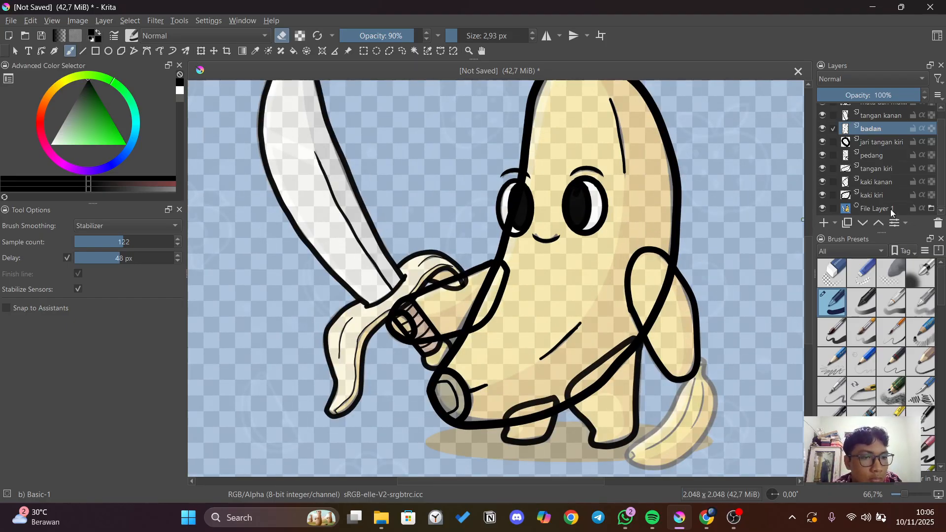
left_click(885, 194)
scroll(879, 182, "up", 1)
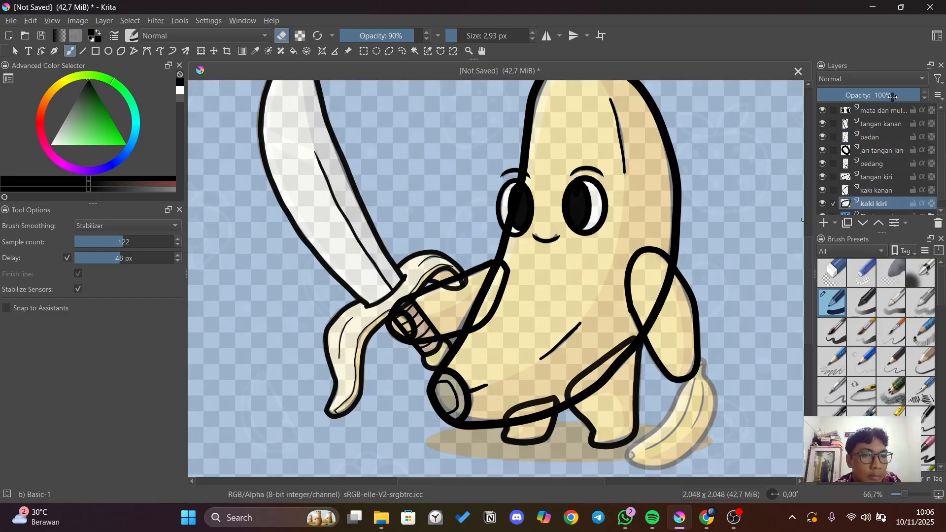
scroll(881, 181, "down", 1)
left_click(883, 182)
left_click(886, 194)
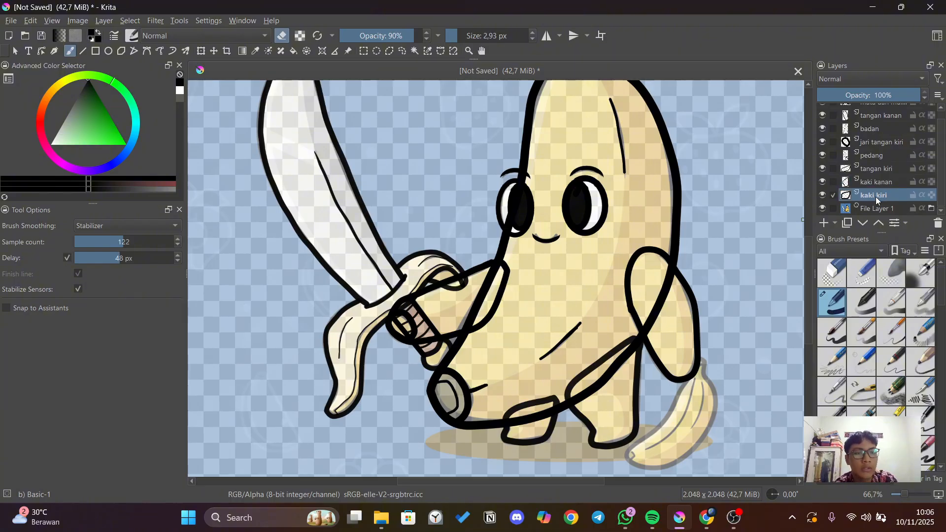
left_click(824, 223)
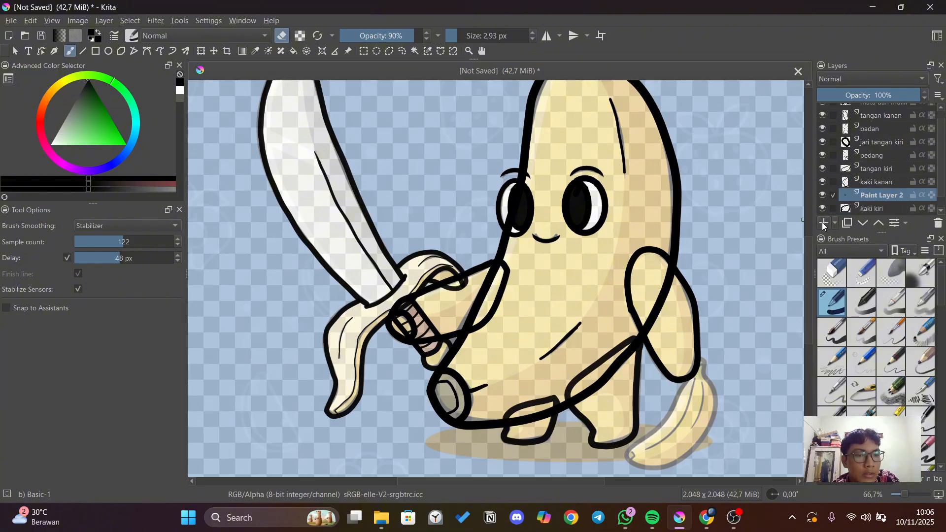
mouse_move(883, 195)
left_mouse_down()
mouse_move(882, 213)
mouse_move(882, 205)
left_mouse_up()
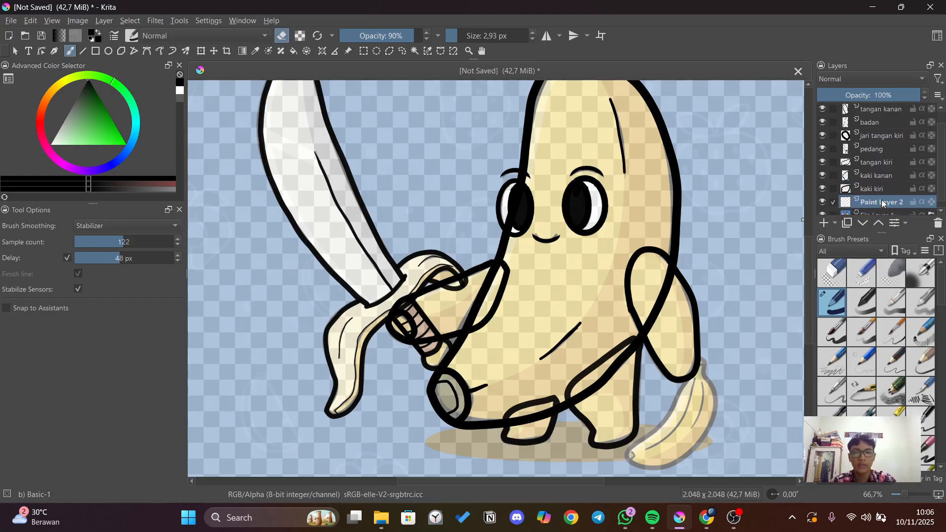
mouse_move(882, 201)
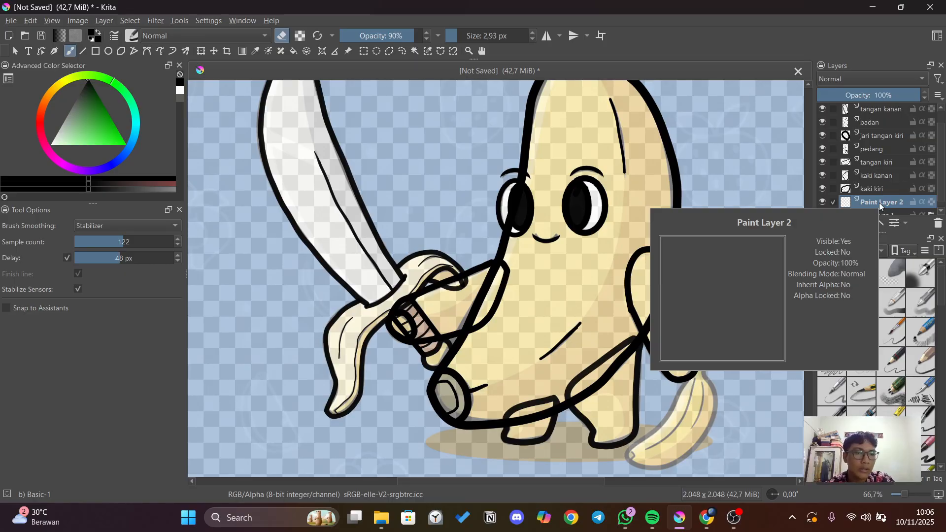
Rename the new paint layer as "warna kaki kiri".
double_click(879, 203)
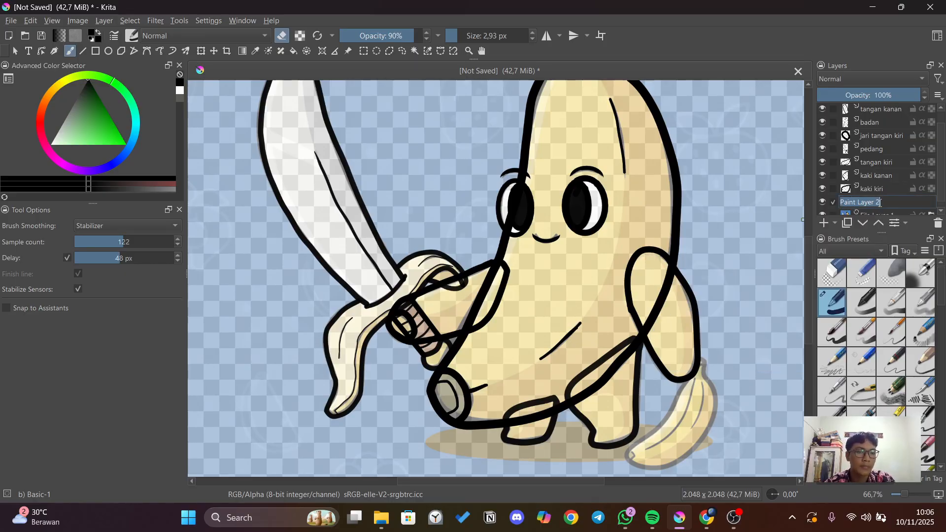
type("warna kaki kiri")
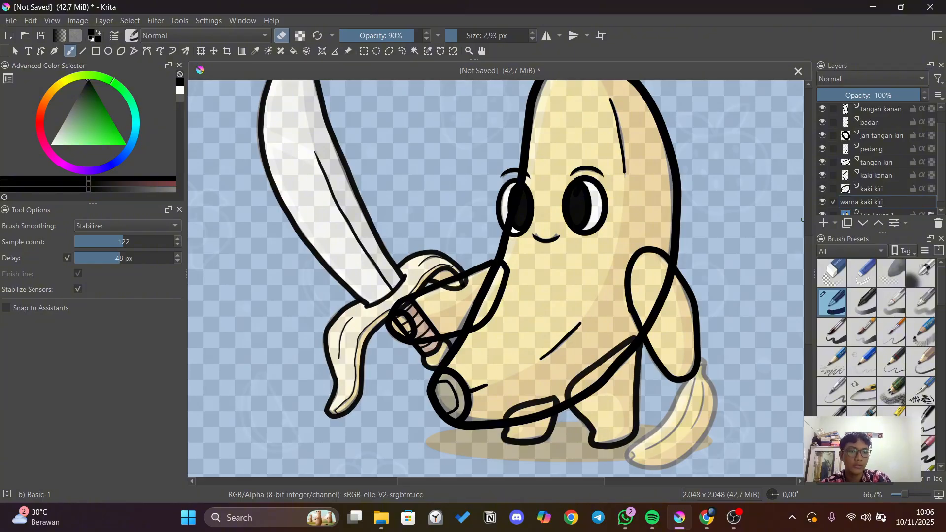
key("Return")
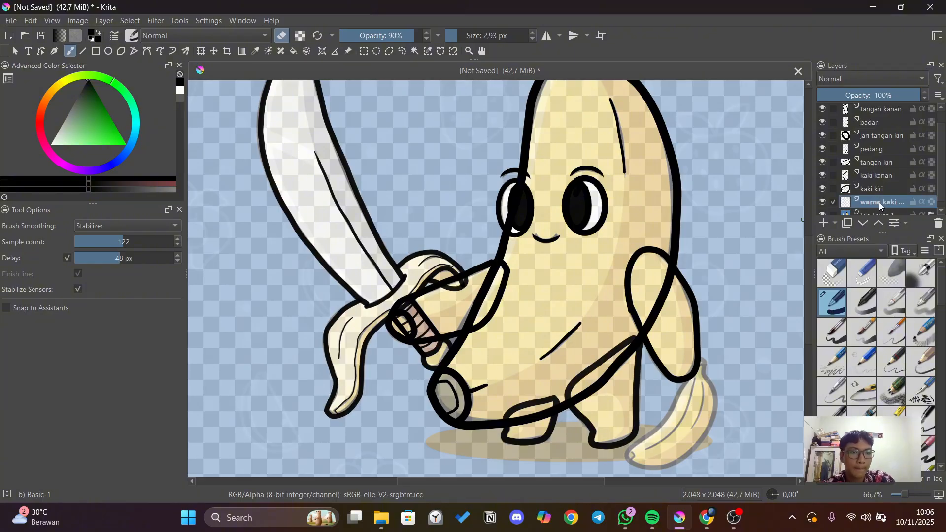
Hide all line art layers above kaki kiri, from kaki kanan up to the eyes-and-mouth layer.
key("2")
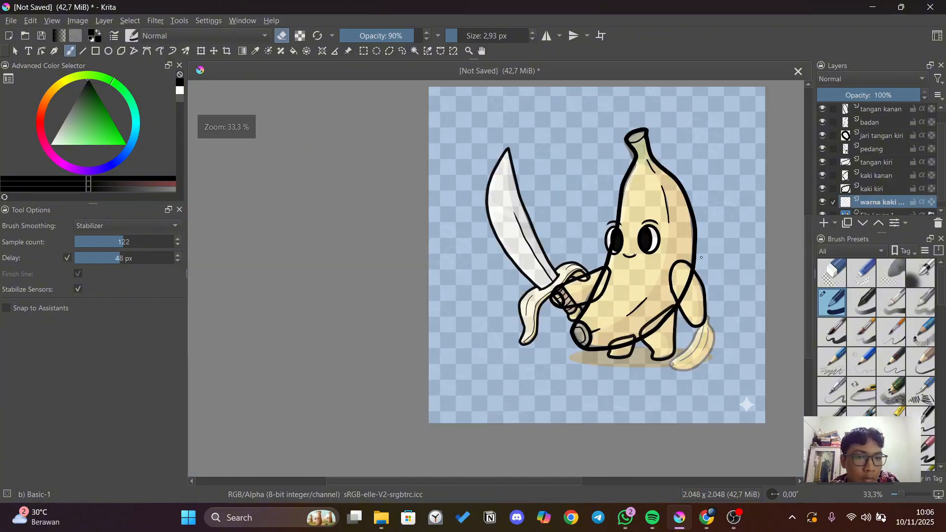
key("1")
scroll(896, 182, "down", 1)
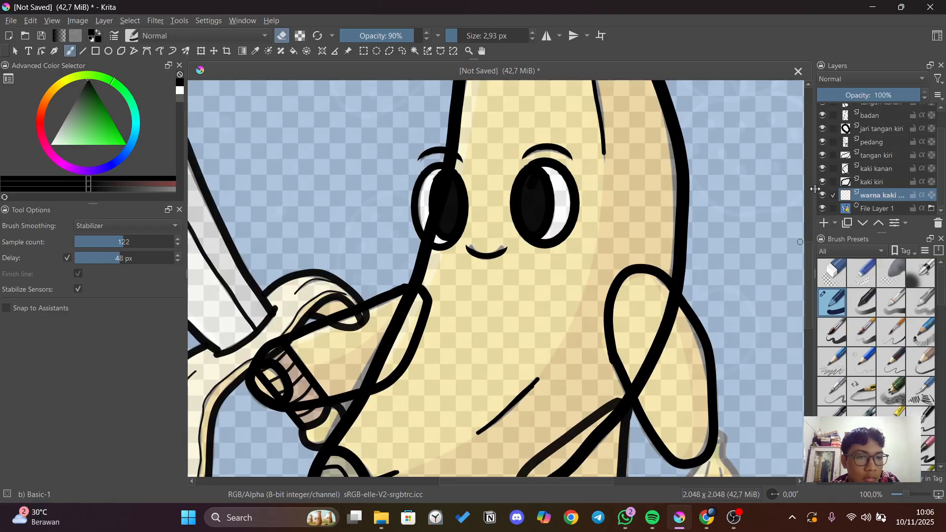
key("minus")
left_click_drag(823, 168, 822, 109)
scroll(691, 303, "down", 2)
scroll(691, 306, "up", 4)
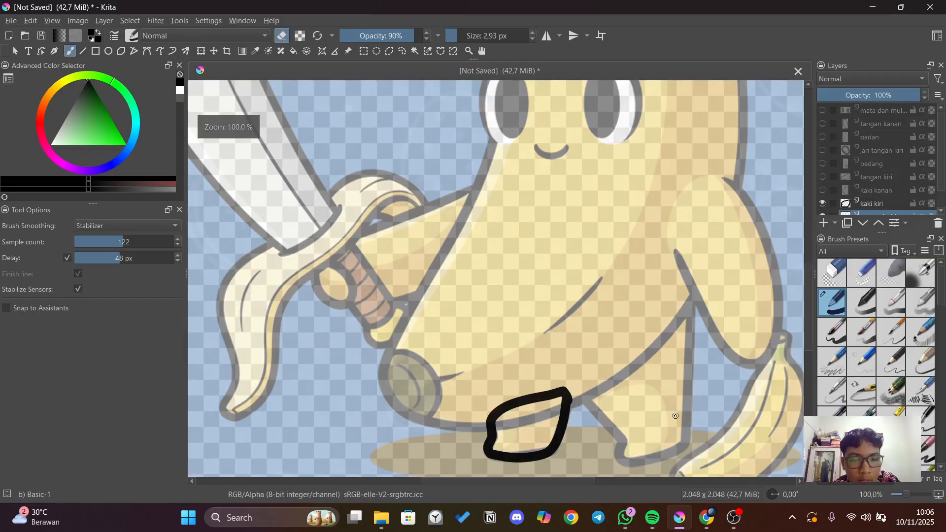
scroll(716, 340, "up", 2)
scroll(722, 287, "down", 2)
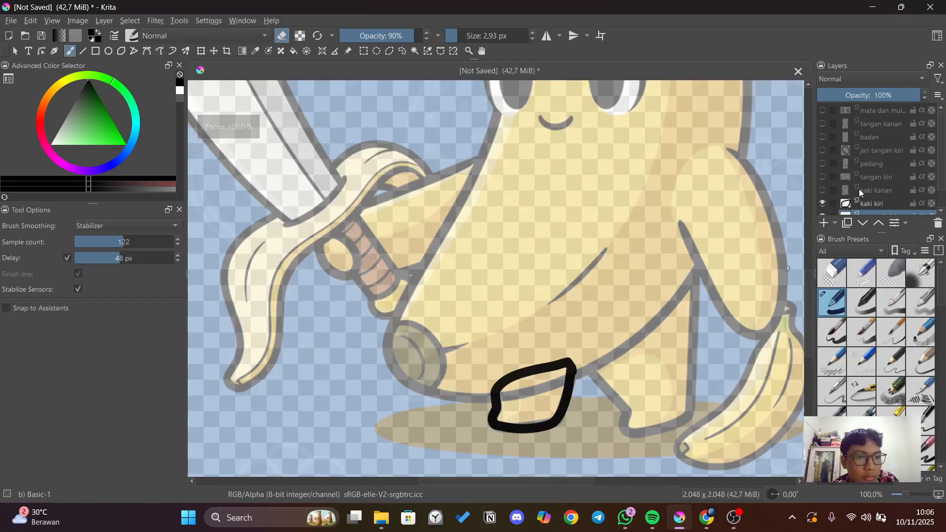
Add a paint layer below the File Layer 1 reference and fill it with white as a backdrop.
scroll(862, 194, "down", 2)
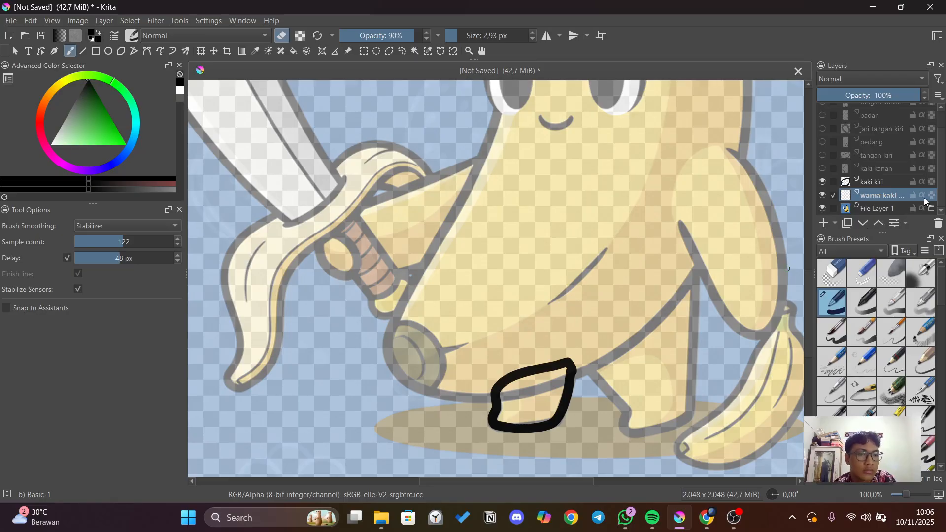
left_click(824, 223)
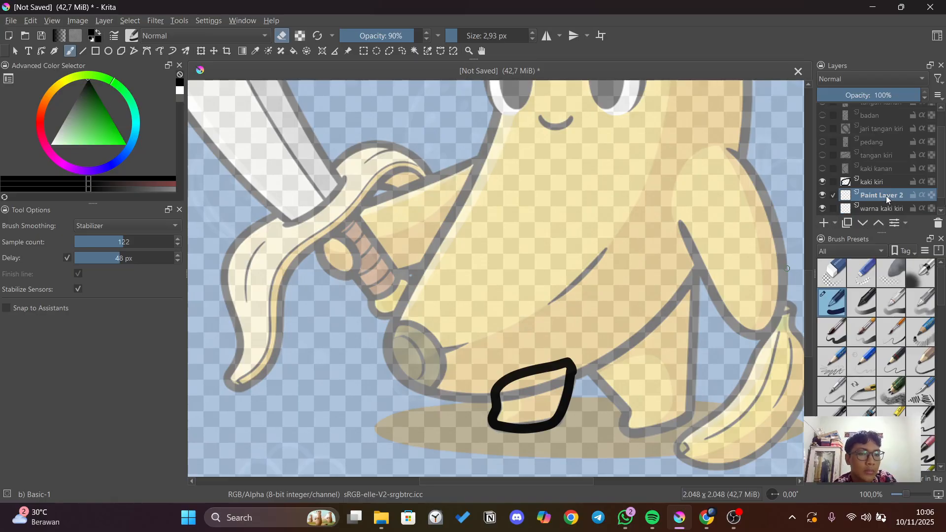
mouse_move(886, 199)
left_mouse_down()
mouse_move(886, 248)
mouse_move(882, 187)
mouse_move(883, 214)
left_mouse_up()
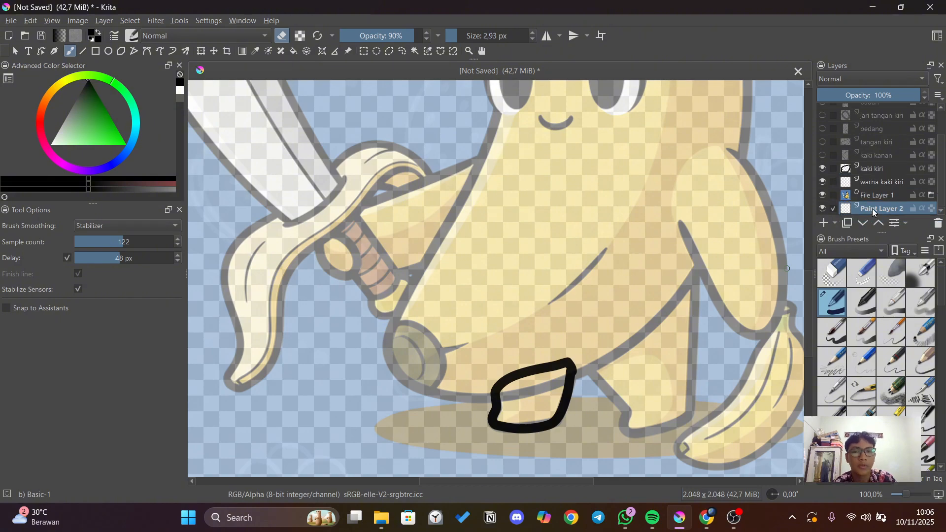
mouse_move(864, 215)
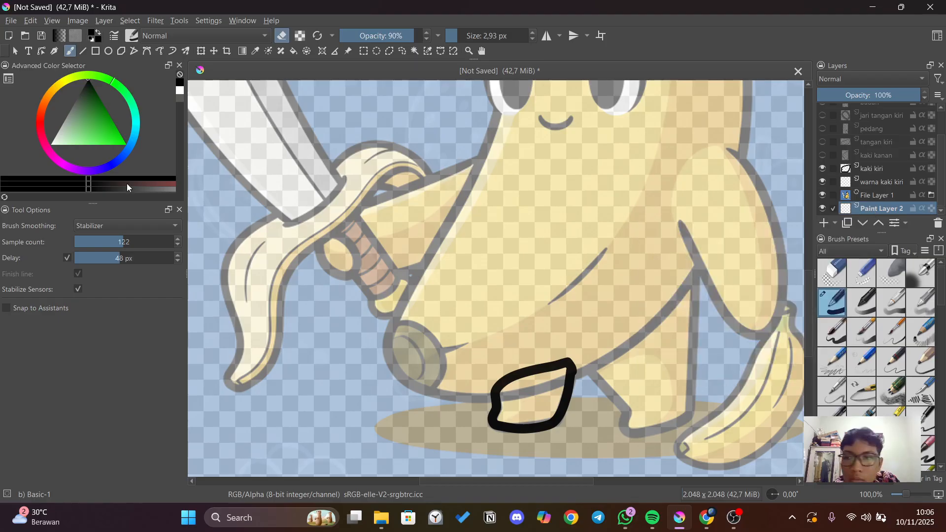
left_click(294, 51)
left_click(178, 93)
left_click(345, 99)
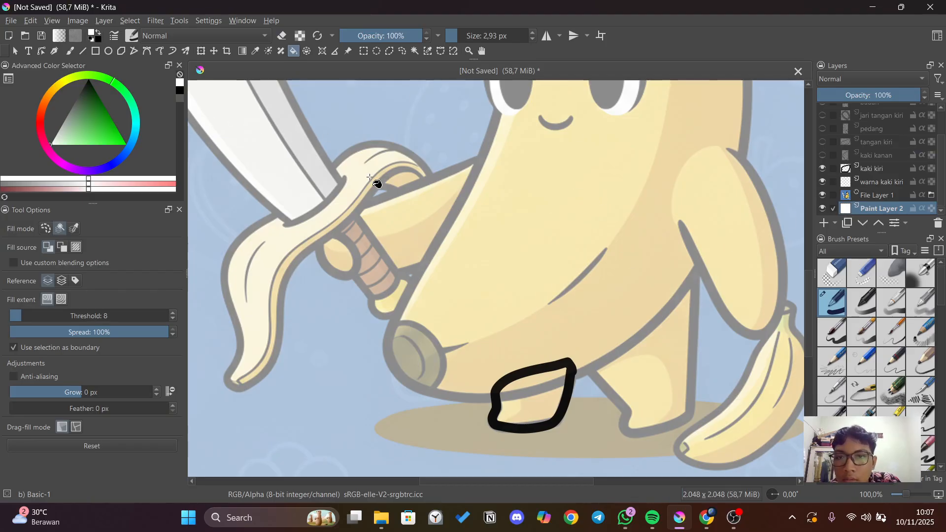
scroll(558, 217, "down", 1)
scroll(608, 260, "up", 1)
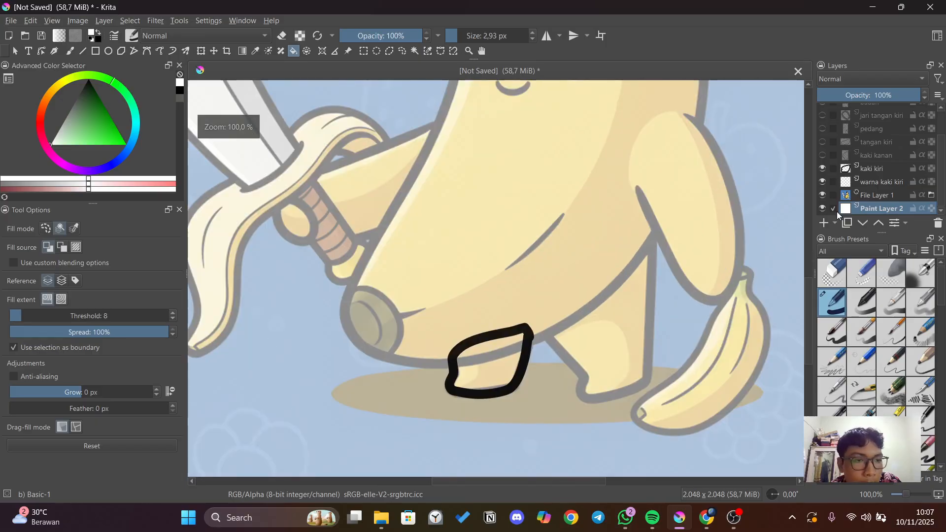
Sample the darker tan of the shaded area inside the kaki kiri outline from the reference.
left_click_drag(808, 292, 808, 303)
scroll(570, 295, "up", 2)
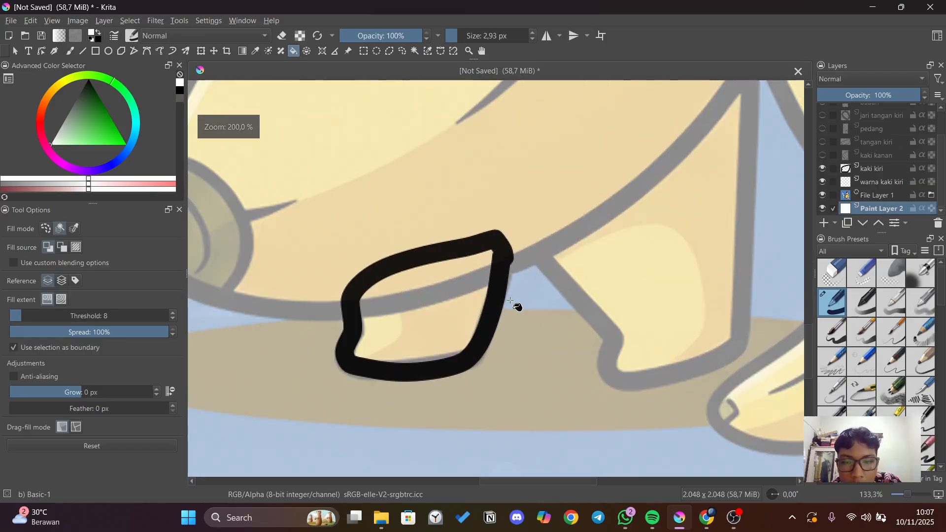
left_click_drag(595, 479, 578, 480)
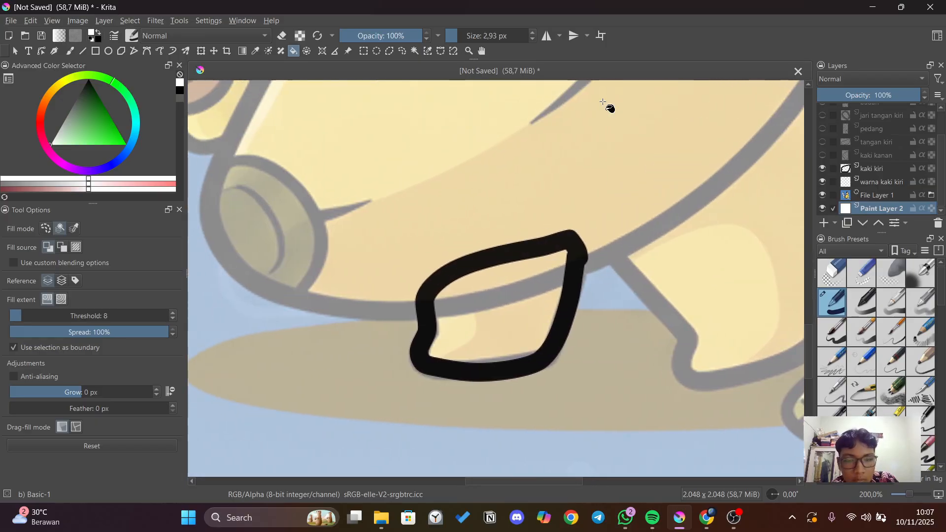
left_click(255, 51)
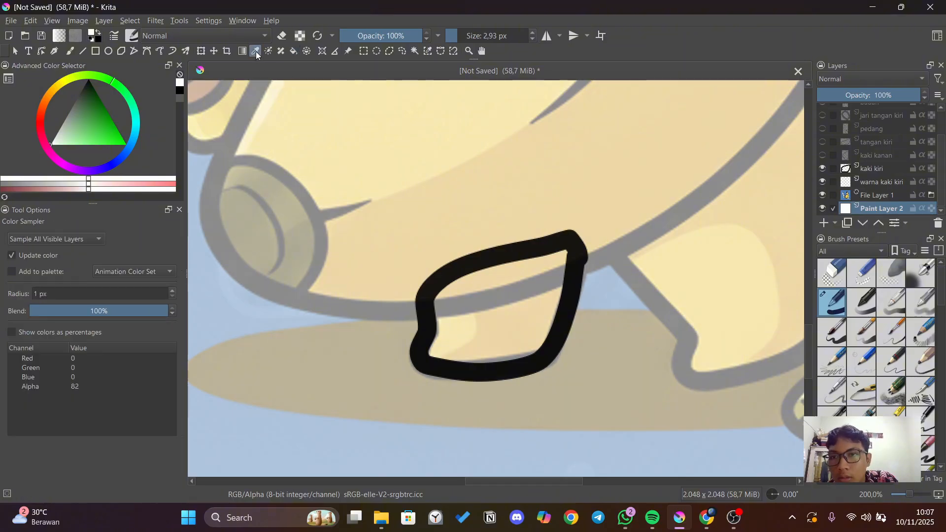
left_click(503, 334)
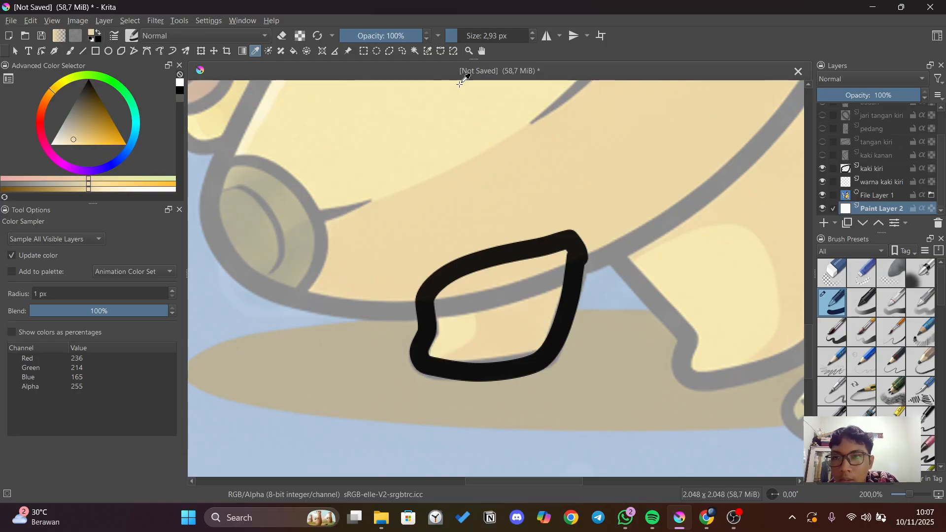
Activate the freehand brush and set its smoothing to None.
left_click(70, 51)
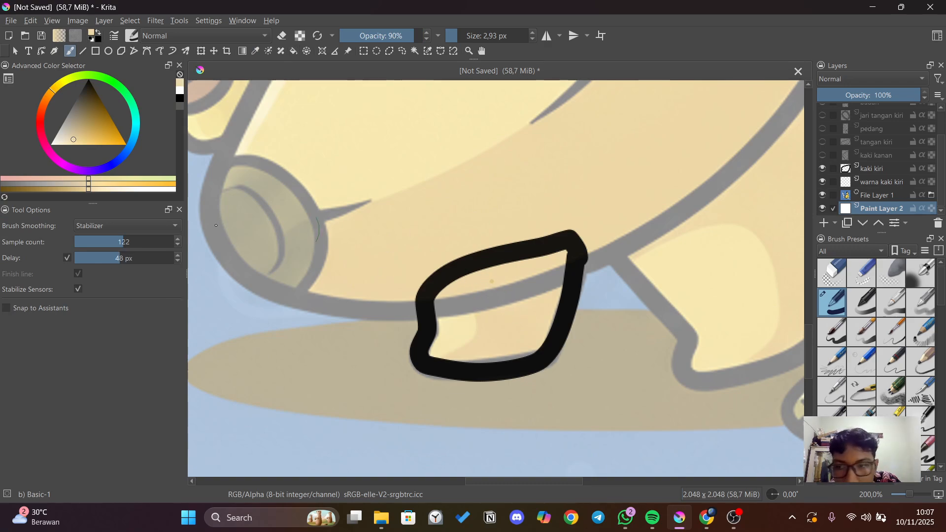
left_click(95, 179)
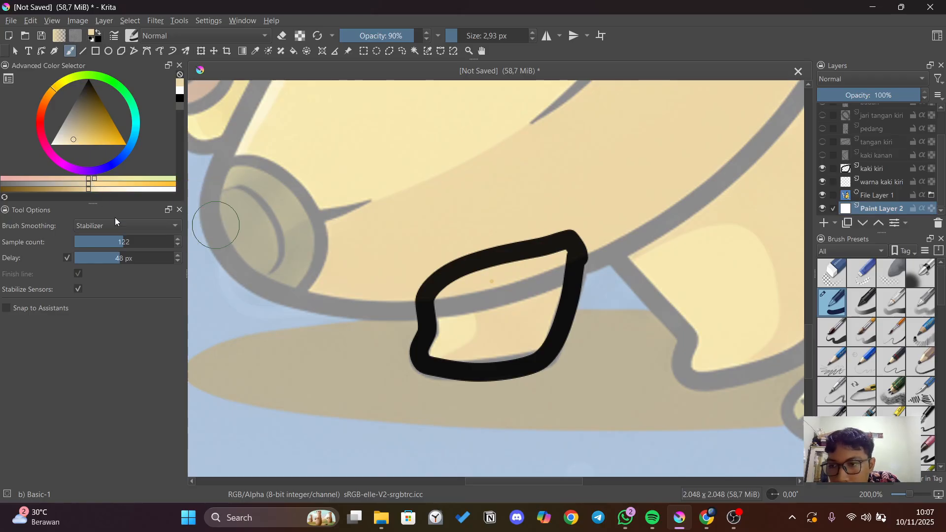
left_click(113, 225)
left_click(99, 188)
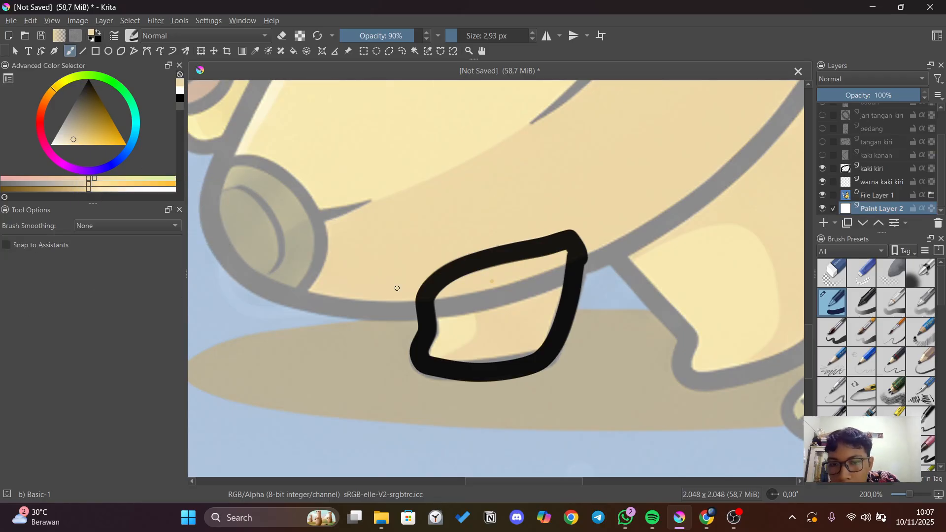
Set the brush size to 27.99 px and paint the shaded area inside the kaki kiri outline tan on Paint Layer 2, leaving the highlight patch unpainted.
left_click(257, 50)
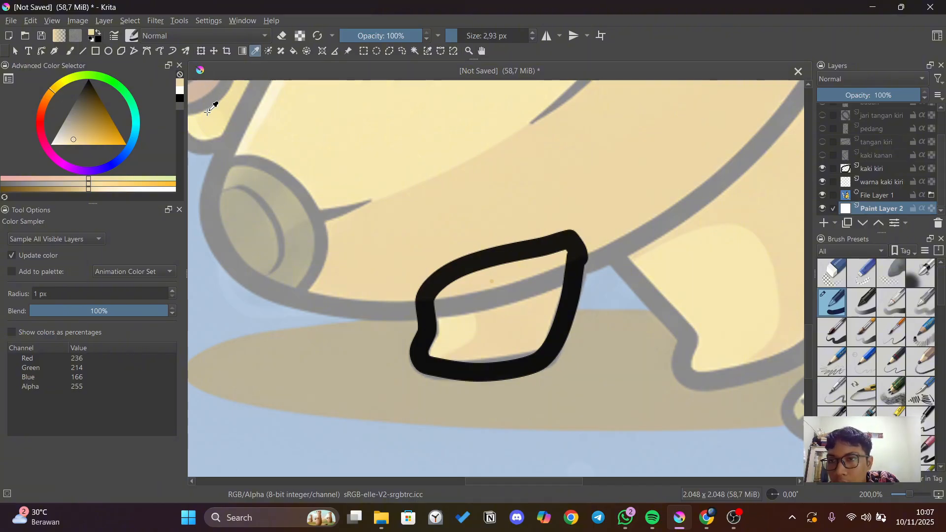
left_click(55, 52)
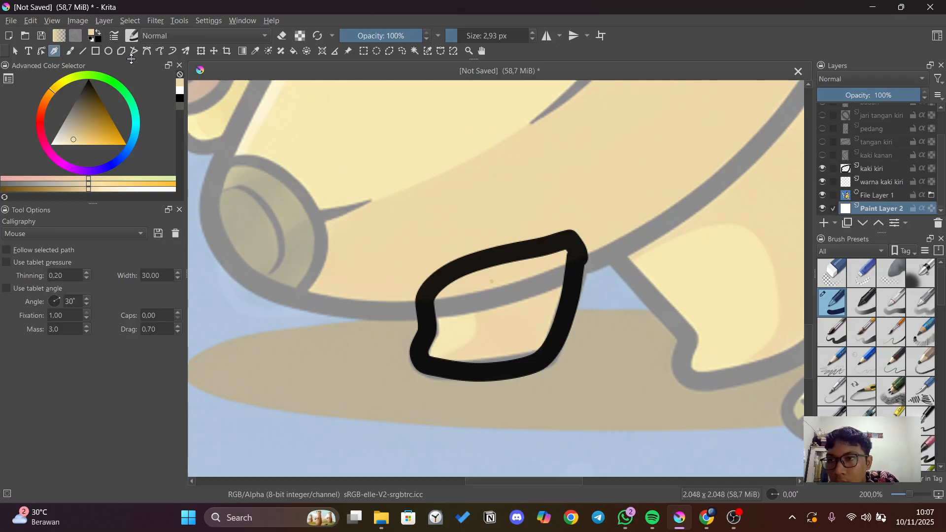
left_click(71, 51)
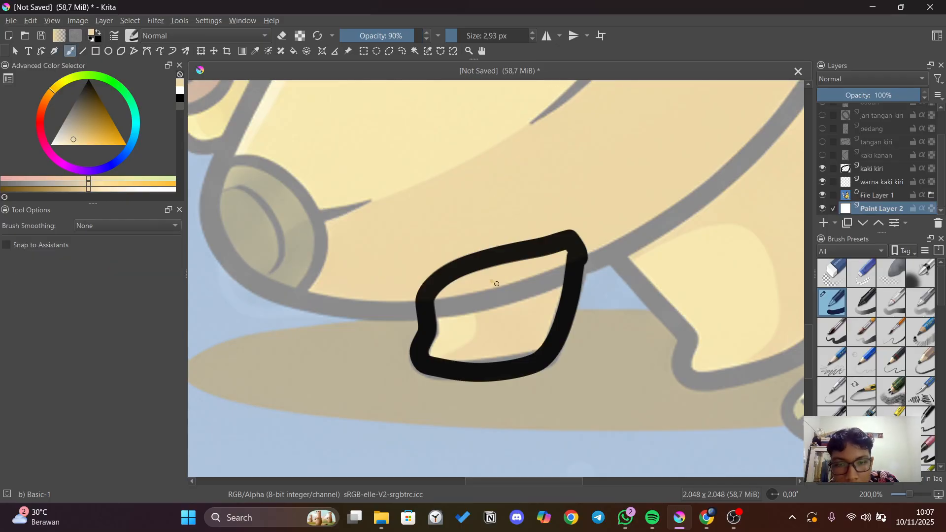
left_click_drag(497, 284, 509, 285)
left_click(479, 35)
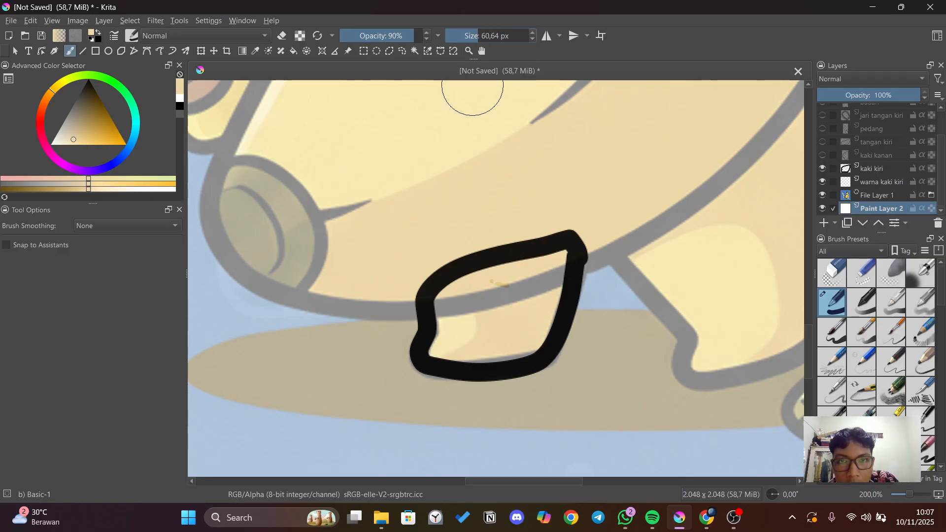
left_click_drag(478, 36, 470, 36)
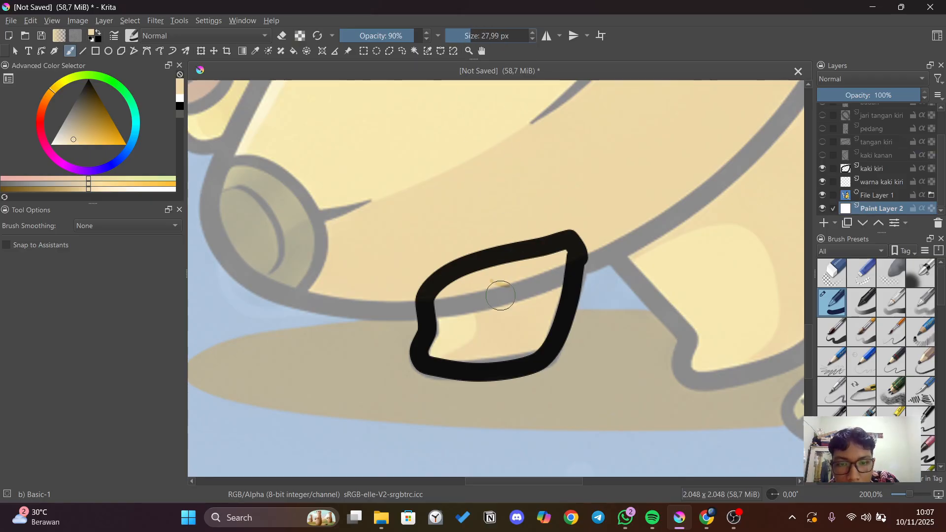
mouse_move(523, 275)
left_mouse_down()
mouse_move(448, 290)
mouse_move(499, 287)
mouse_move(519, 300)
mouse_move(539, 283)
mouse_move(535, 268)
mouse_move(560, 258)
mouse_move(533, 324)
mouse_move(550, 303)
mouse_move(538, 338)
mouse_move(512, 339)
mouse_move(517, 304)
mouse_move(481, 298)
mouse_move(510, 328)
mouse_move(500, 351)
mouse_move(489, 314)
mouse_move(492, 341)
mouse_move(458, 360)
mouse_move(472, 359)
mouse_move(487, 336)
mouse_move(488, 312)
mouse_move(475, 298)
mouse_move(498, 315)
left_mouse_up()
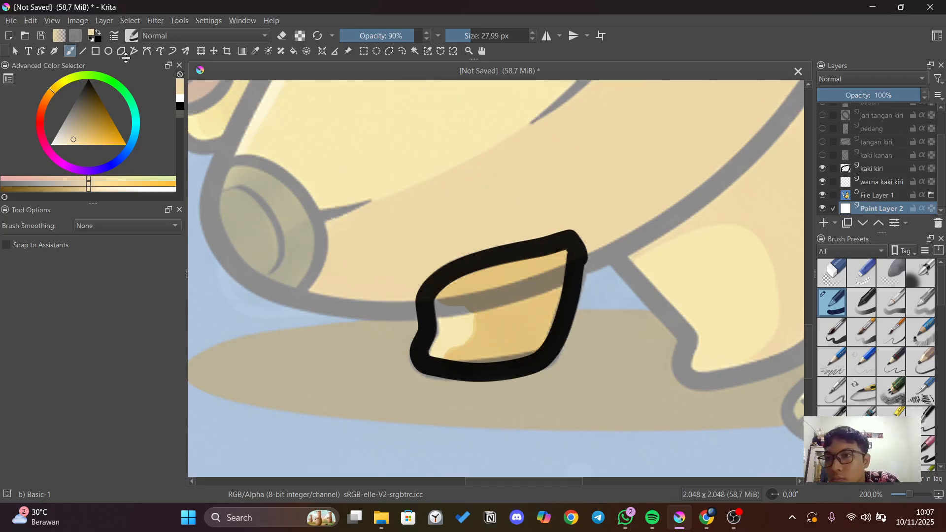
Sample the light yellow of the kaki kiri highlight and set the brush to Stabilizer smoothing with a 9.05 px size.
left_click(255, 51)
left_click(452, 323)
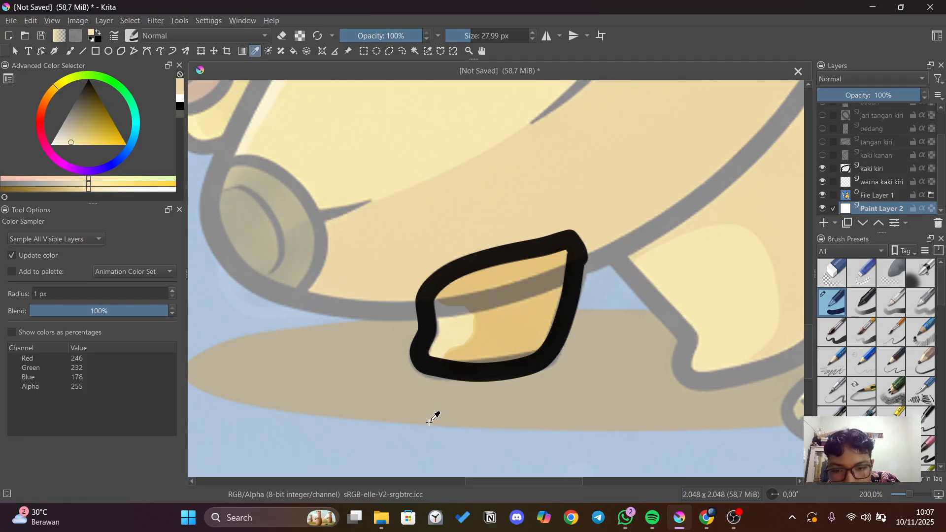
scroll(453, 305, "down", 5)
scroll(461, 340, "up", 7)
scroll(460, 340, "up", 4)
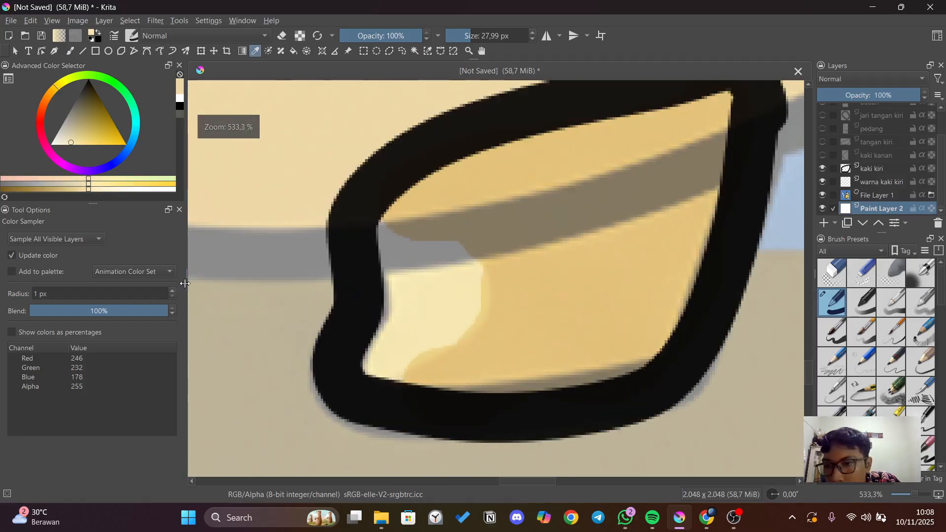
left_click(70, 50)
left_click(102, 228)
left_click(116, 265)
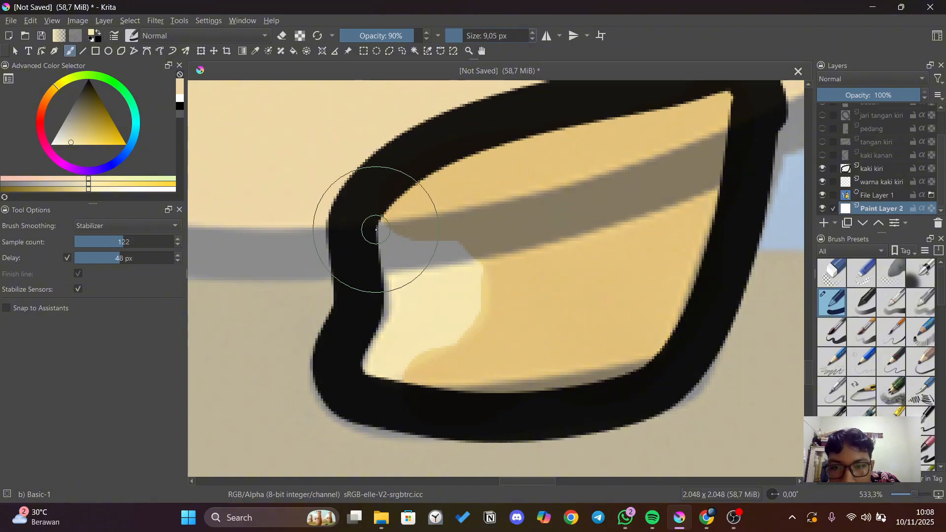
Outline the highlight patch inside the kaki kiri outline, set brush smoothing to None, and fill the patch light yellow on Paint Layer 2.
key("bracketleft")
mouse_move(390, 245)
left_mouse_down()
mouse_move(454, 251)
mouse_move(480, 300)
mouse_move(476, 335)
mouse_move(409, 365)
mouse_move(367, 401)
left_mouse_up()
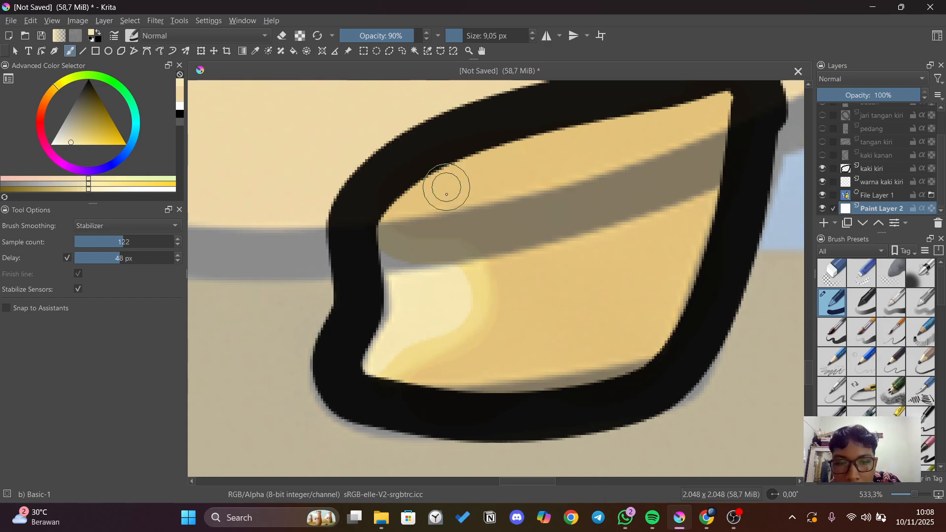
left_click(159, 226)
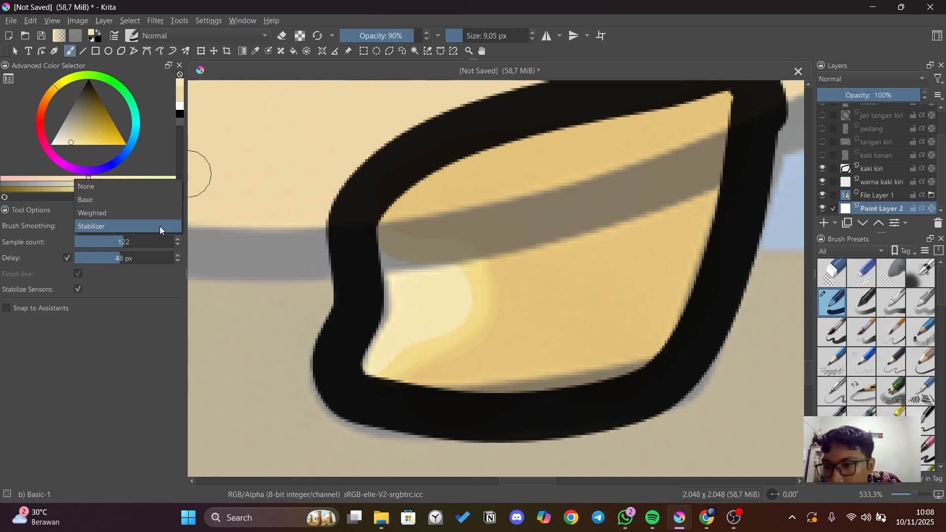
left_click(126, 187)
mouse_move(425, 281)
left_mouse_down()
mouse_move(395, 252)
mouse_move(381, 267)
mouse_move(443, 286)
mouse_move(453, 269)
left_mouse_up()
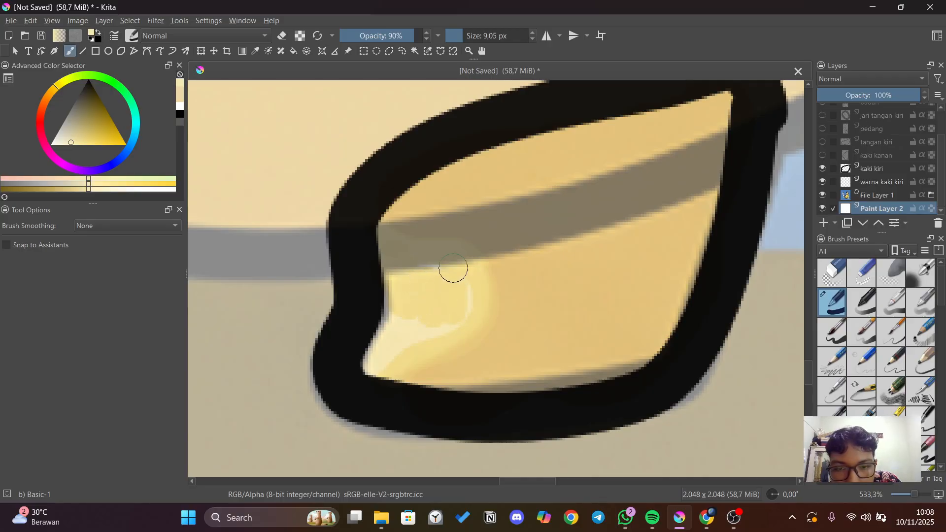
mouse_move(464, 316)
left_mouse_down()
mouse_move(438, 329)
mouse_move(384, 320)
mouse_move(383, 344)
left_mouse_up()
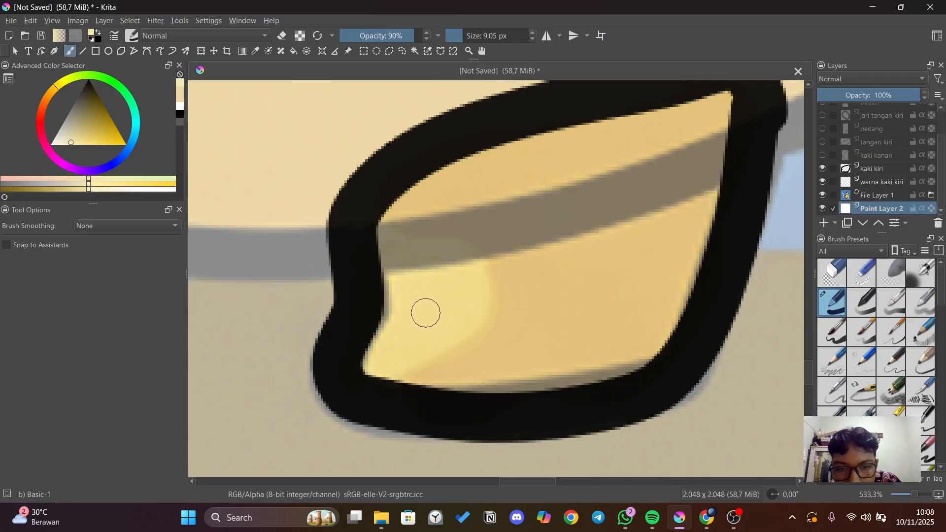
Examine the painted kaki kiri against the white background with the File Layer 1 reference hidden.
scroll(690, 263, "down", 4)
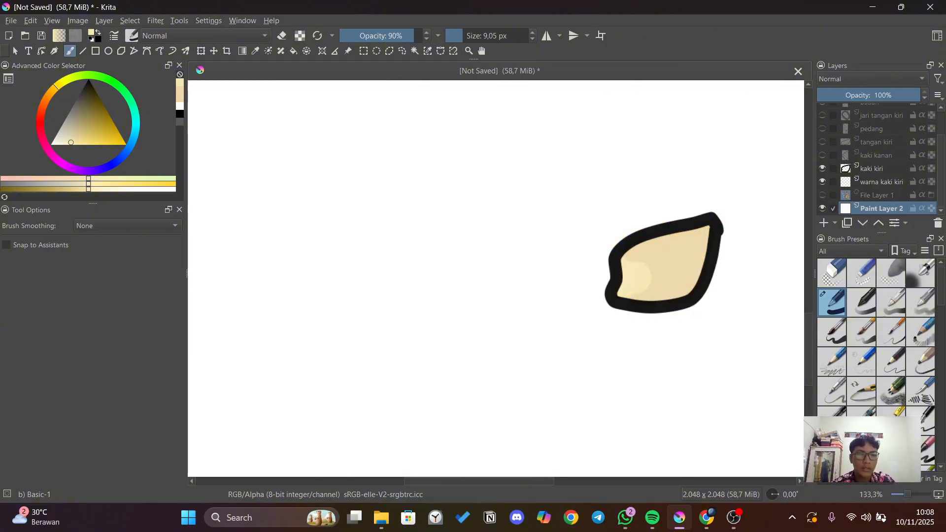
left_click(822, 195)
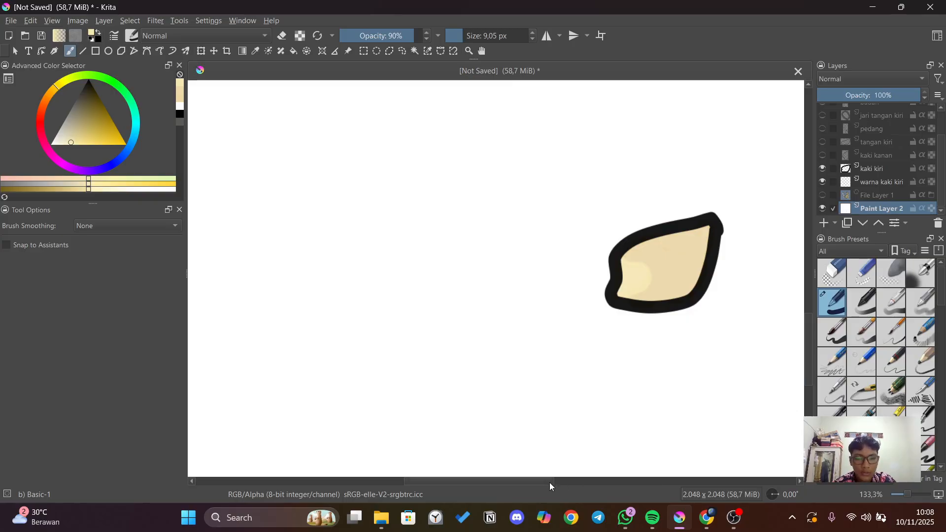
left_click_drag(550, 482, 576, 481)
scroll(621, 366, "up", 2)
scroll(623, 359, "down", 2)
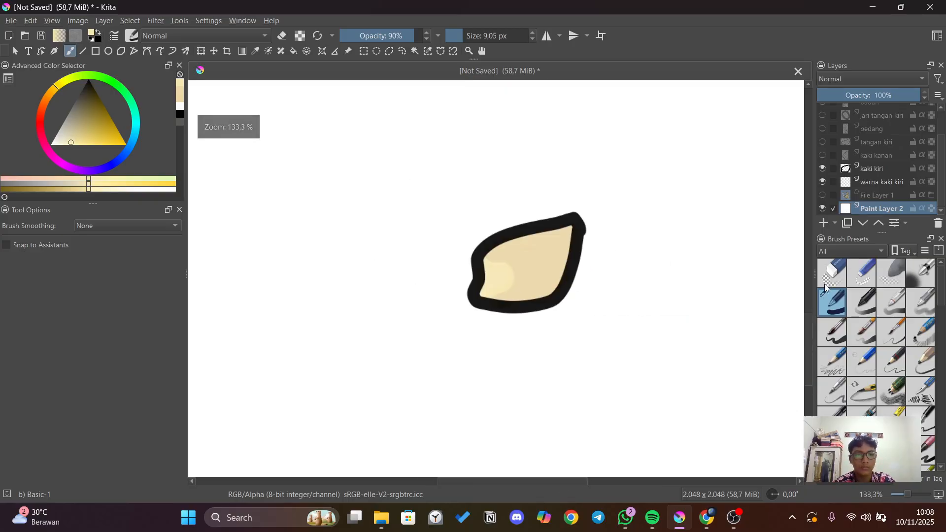
scroll(826, 288, "down", 3)
scroll(871, 277, "up", 3)
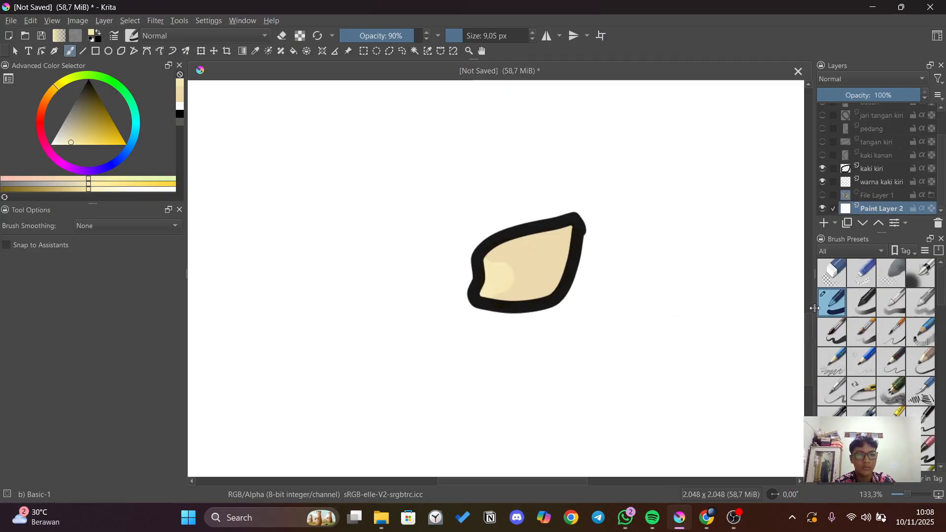
scroll(809, 317, "up", 2)
Show the File Layer 1 reference and raise its opacity to 100%.
left_click(822, 196)
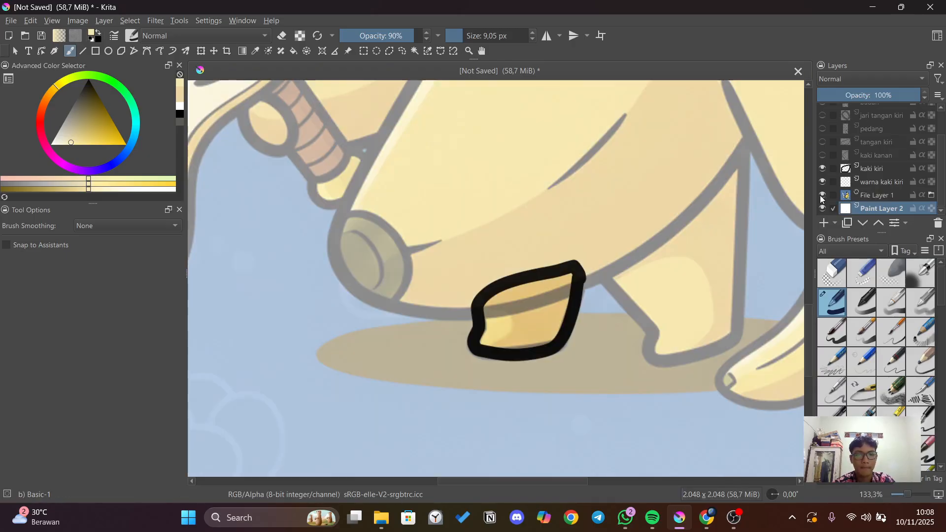
left_click(876, 194)
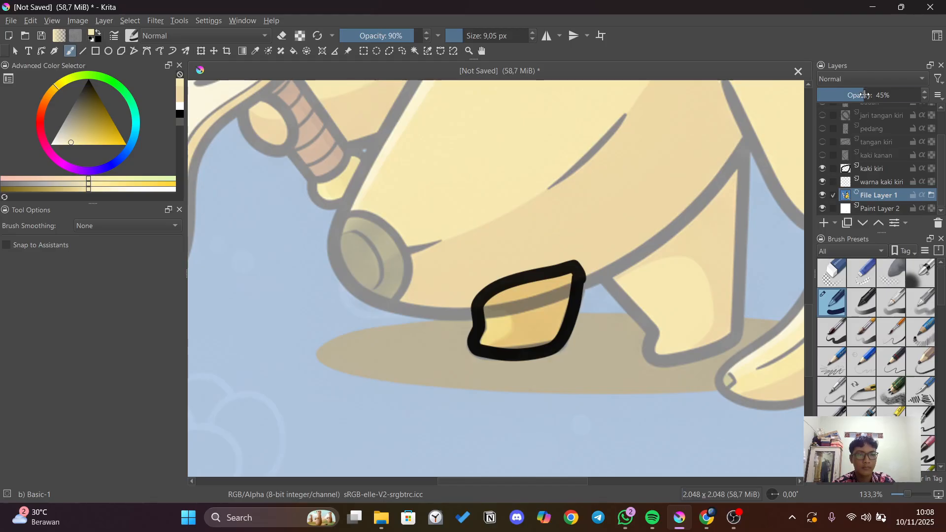
left_click_drag(865, 95, 942, 101)
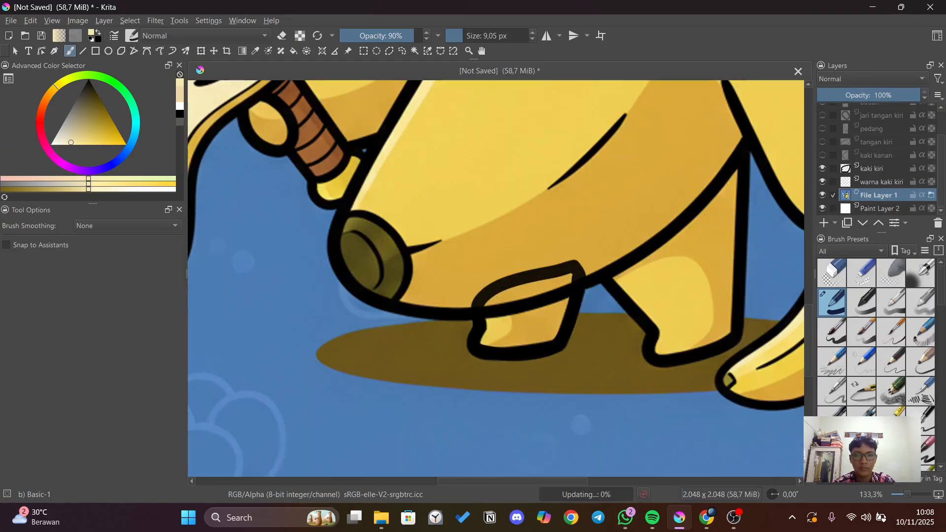
Sample the golden tan of the kaki kiri shaded area from the full-strength reference.
left_click(256, 51)
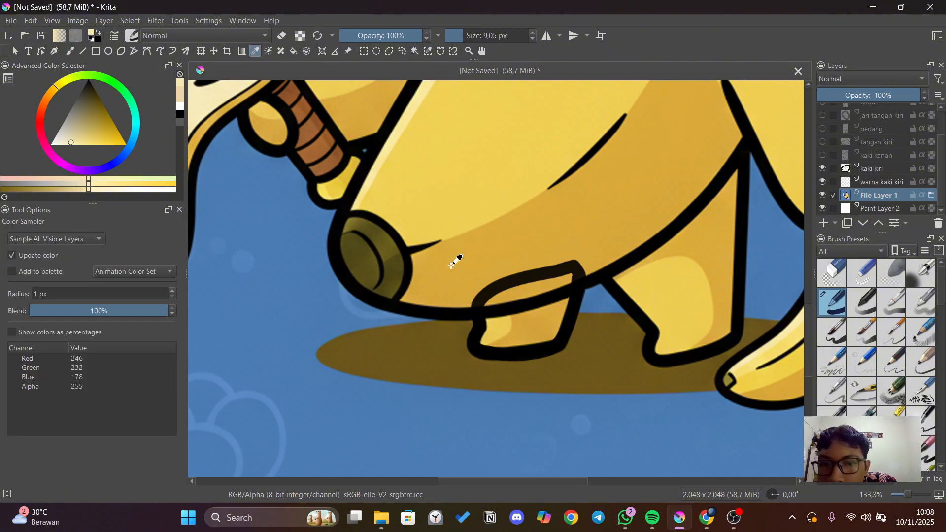
left_click(533, 329)
scroll(546, 220, "down", 4)
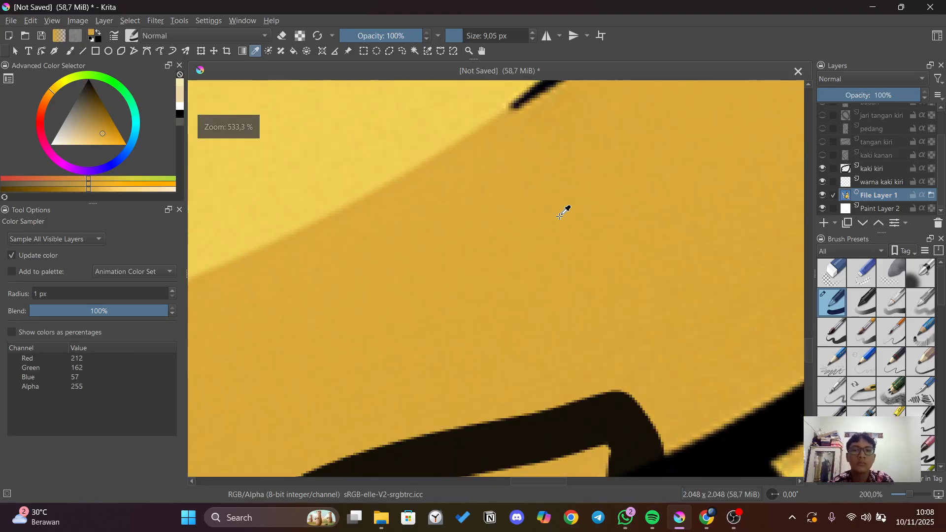
scroll(579, 255, "up", 4)
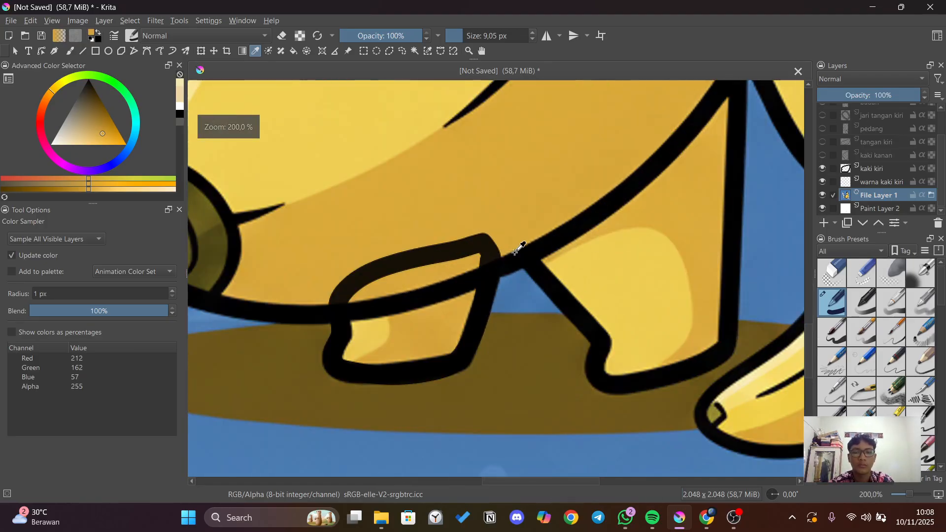
scroll(518, 251, "up", 2)
scroll(572, 471, "down", 1)
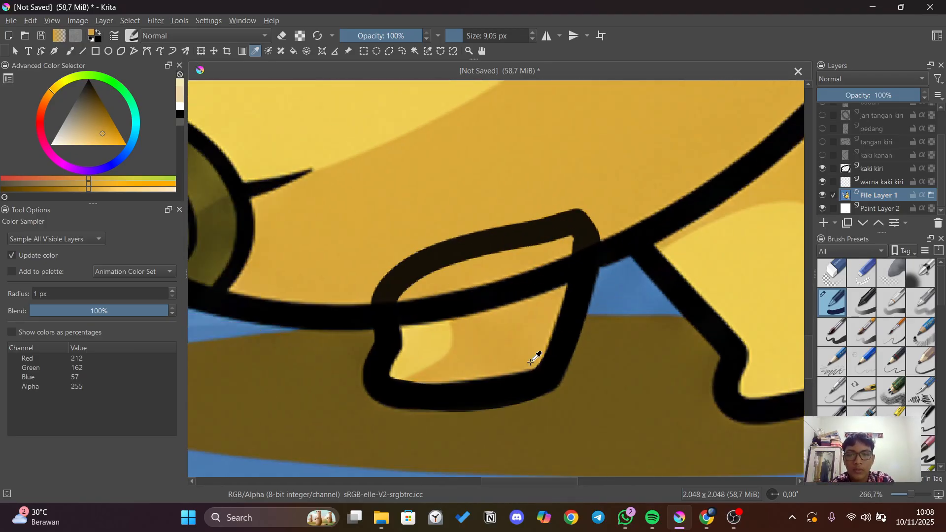
scroll(532, 361, "up", 2)
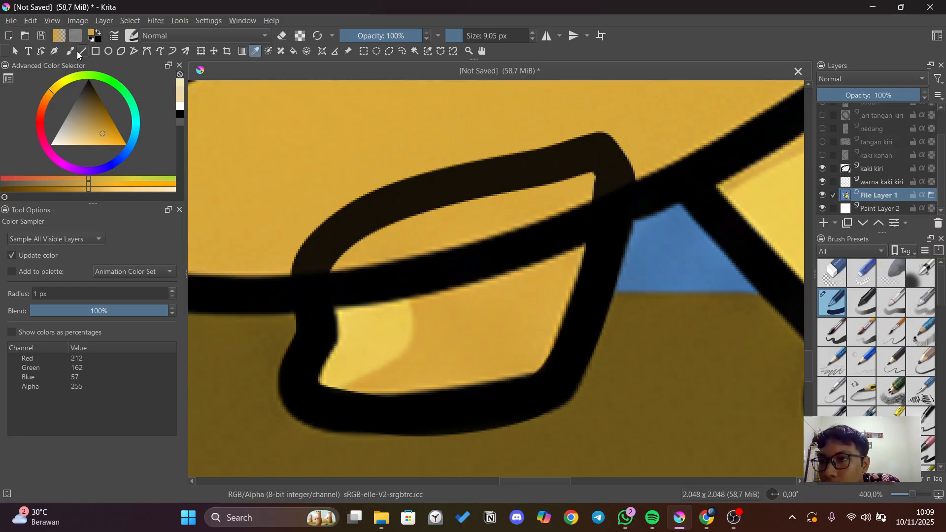
Activate the freehand brush at 21.91 px and make warna kaki kiri the active layer.
key("b")
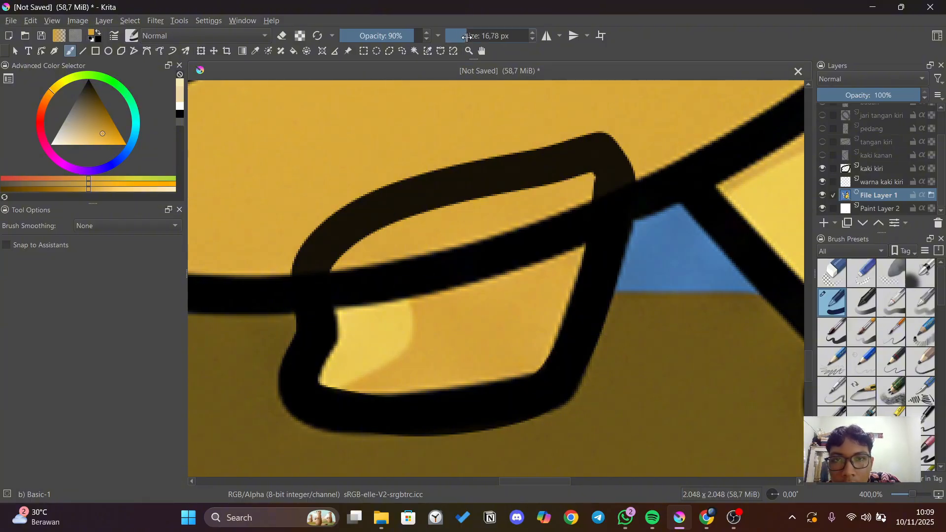
left_click_drag(467, 37, 468, 37)
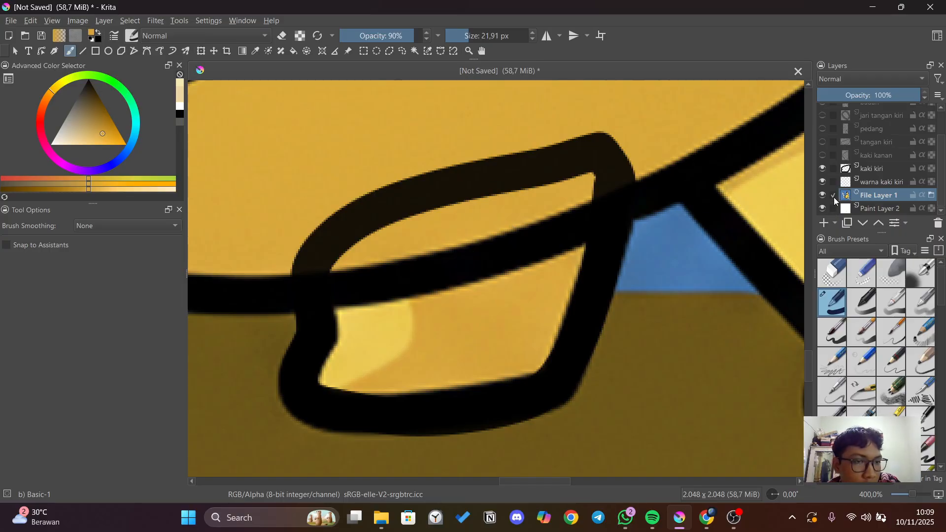
left_click(833, 182)
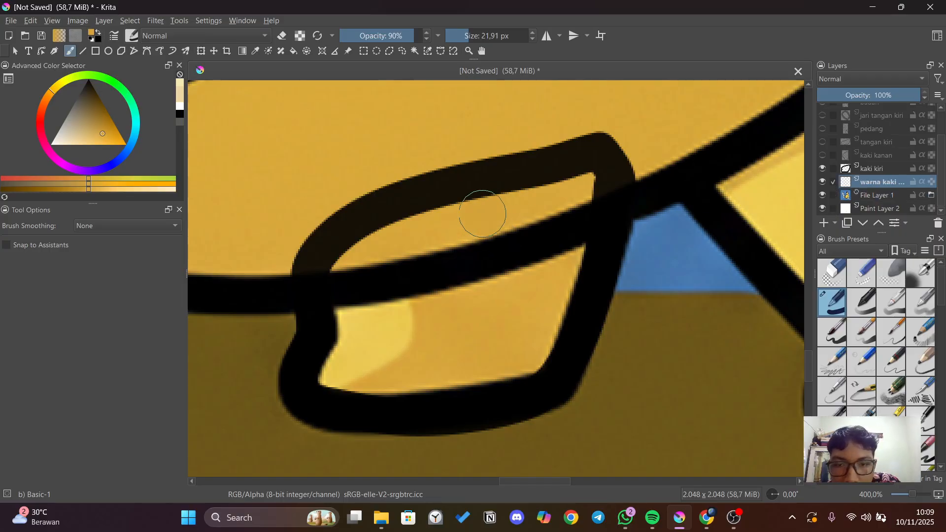
Try painting the kaki kiri shaded area golden tan on the warna kaki kiri layer, and undo the strokes.
mouse_move(482, 213)
left_mouse_down()
mouse_move(341, 251)
mouse_move(455, 241)
mouse_move(428, 233)
mouse_move(460, 248)
mouse_move(459, 271)
mouse_move(416, 255)
mouse_move(468, 247)
mouse_move(516, 276)
mouse_move(484, 272)
mouse_move(575, 259)
mouse_move(544, 258)
left_mouse_up()
mouse_move(539, 198)
left_mouse_down()
mouse_move(583, 219)
mouse_move(576, 267)
mouse_move(554, 314)
mouse_move(512, 357)
mouse_move(541, 291)
mouse_move(453, 307)
mouse_move(453, 331)
mouse_move(469, 308)
mouse_move(477, 327)
mouse_move(480, 296)
left_mouse_up()
left_click(822, 196)
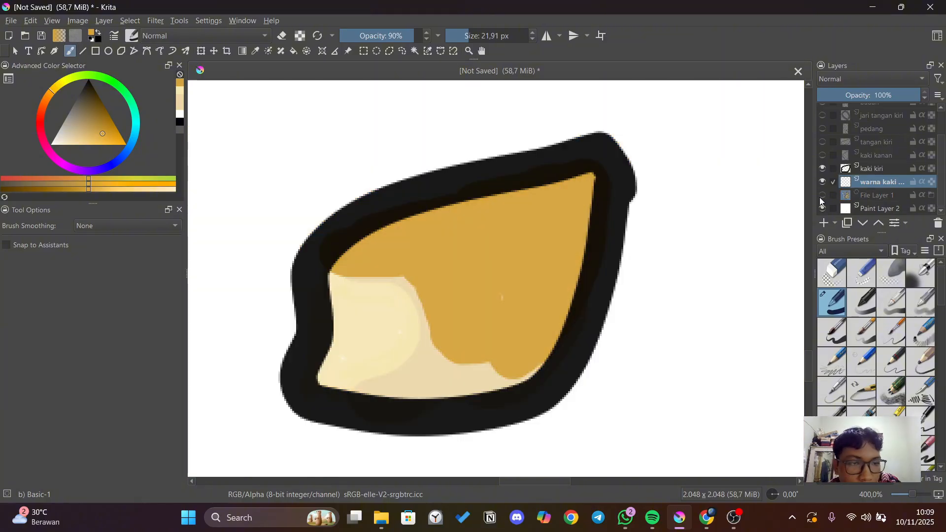
mouse_move(346, 251)
left_mouse_down()
mouse_move(369, 260)
mouse_move(461, 251)
mouse_move(471, 270)
mouse_move(447, 291)
left_mouse_up()
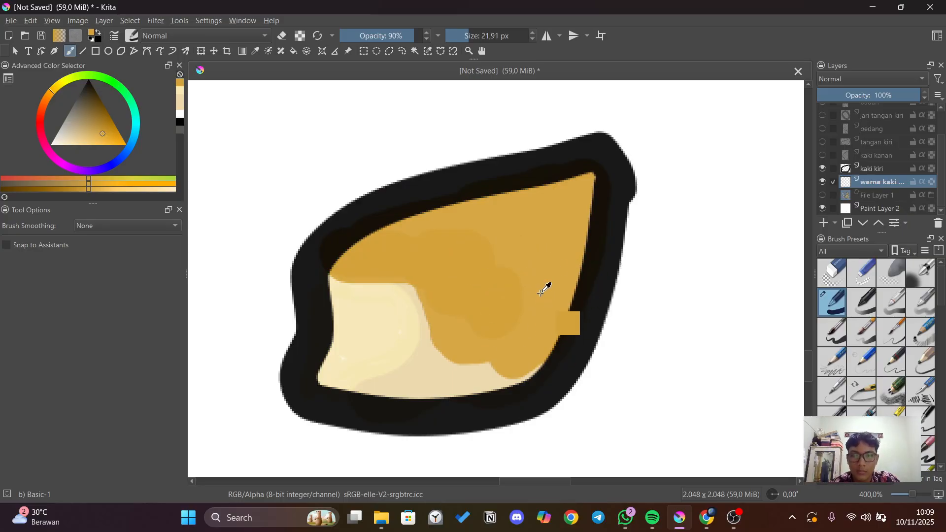
key("ctrl+z")
key("ctrl+z")
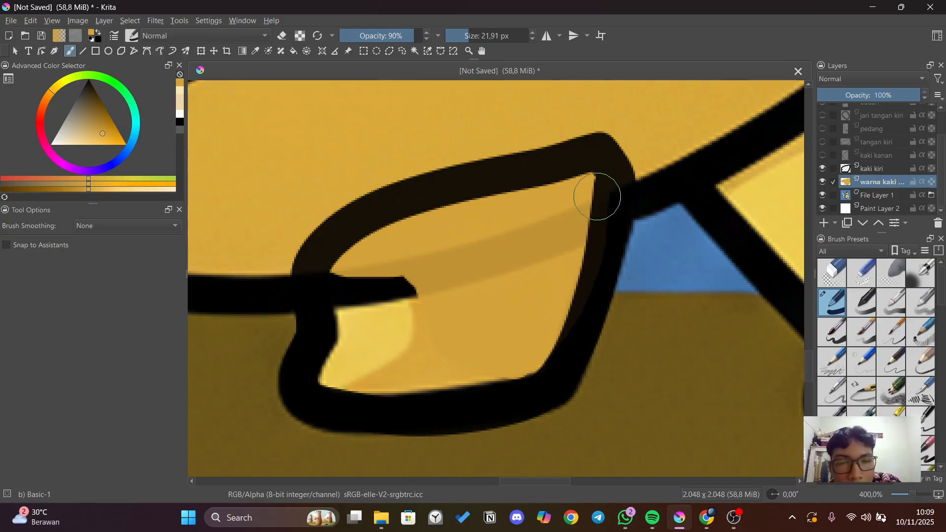
key("ctrl+z")
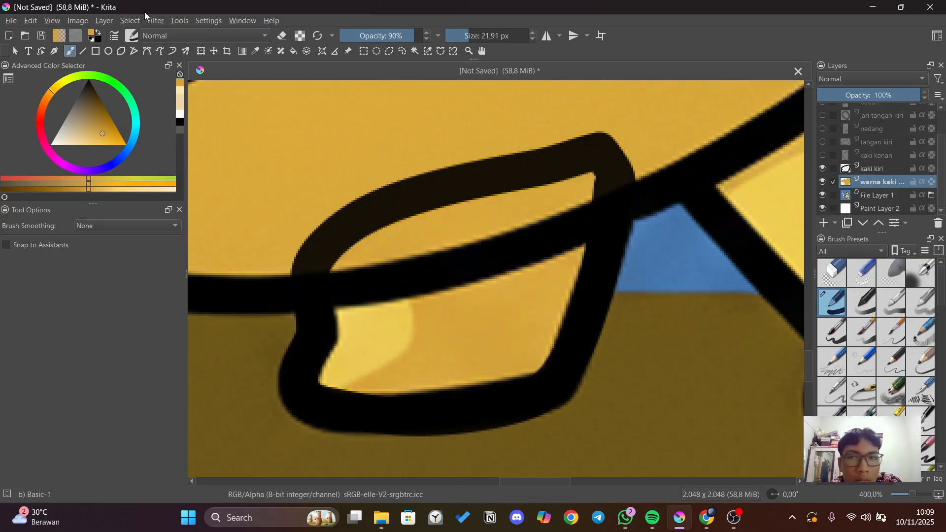
Sample the highlight yellow from the reference, hide File Layer 1, and paint the kaki kiri highlight patch on warna kaki kiri with Stabilizer smoothing.
left_click(256, 51)
left_click(378, 316)
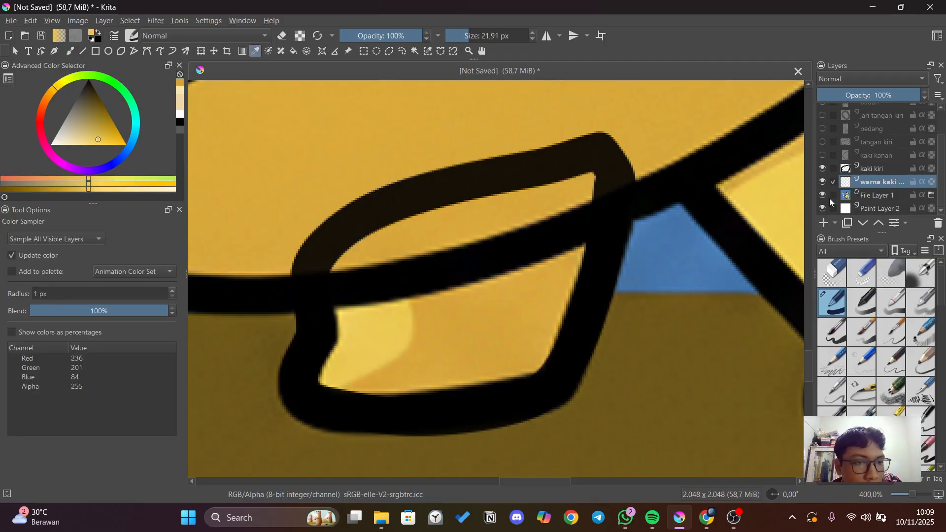
left_click(822, 194)
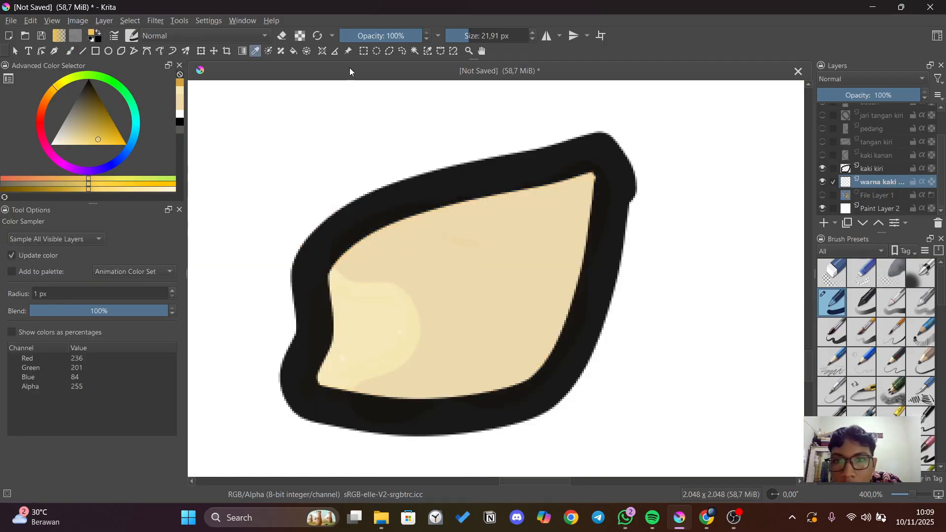
left_click(69, 51)
mouse_move(336, 266)
left_mouse_down()
mouse_move(347, 293)
mouse_move(383, 299)
mouse_move(401, 345)
mouse_move(317, 375)
mouse_move(358, 335)
mouse_move(338, 316)
mouse_move(391, 326)
mouse_move(344, 306)
left_mouse_up()
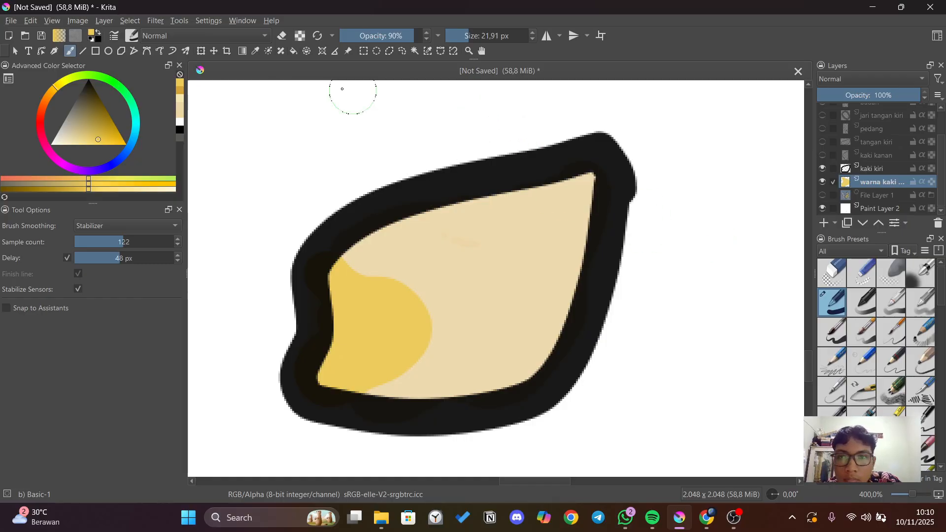
Show File Layer 1, sample the golden tan of the kaki kiri shaded area, and hide the reference again.
key("p")
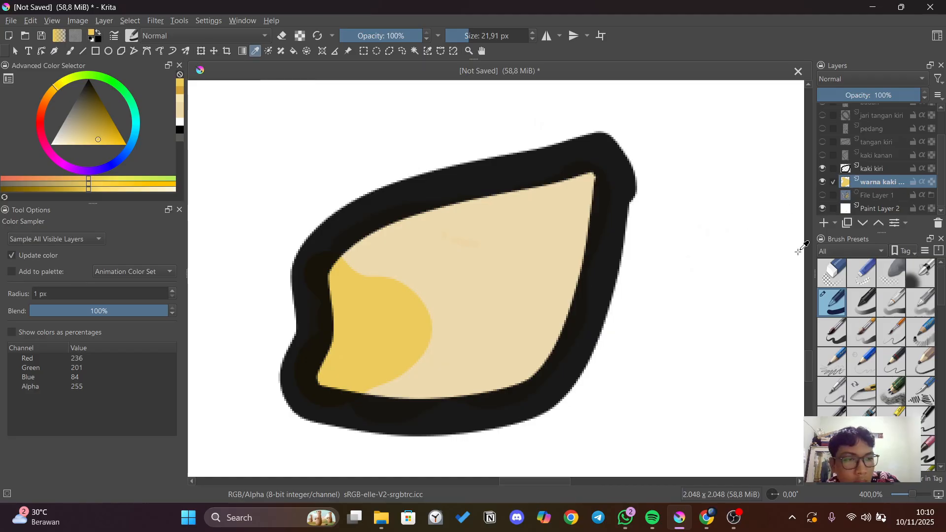
left_click(833, 196)
left_click(833, 195)
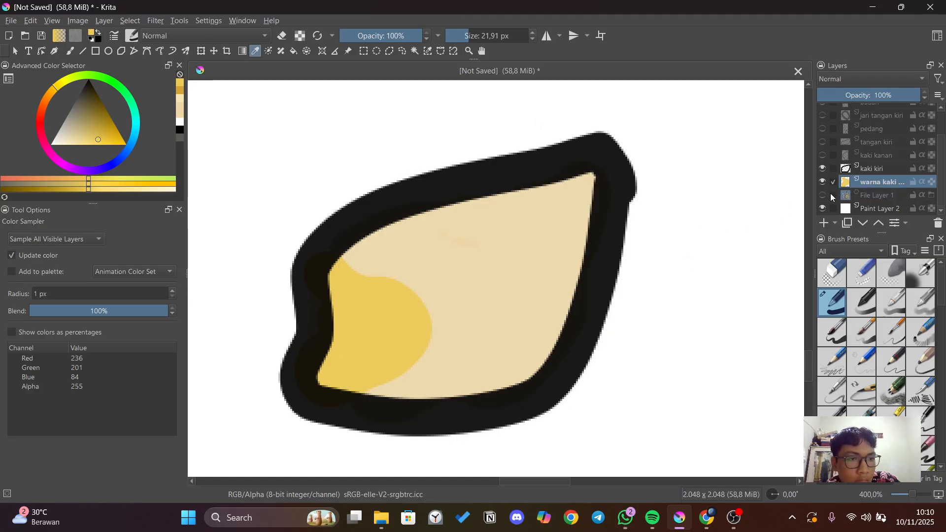
left_click(822, 195)
left_click(508, 305)
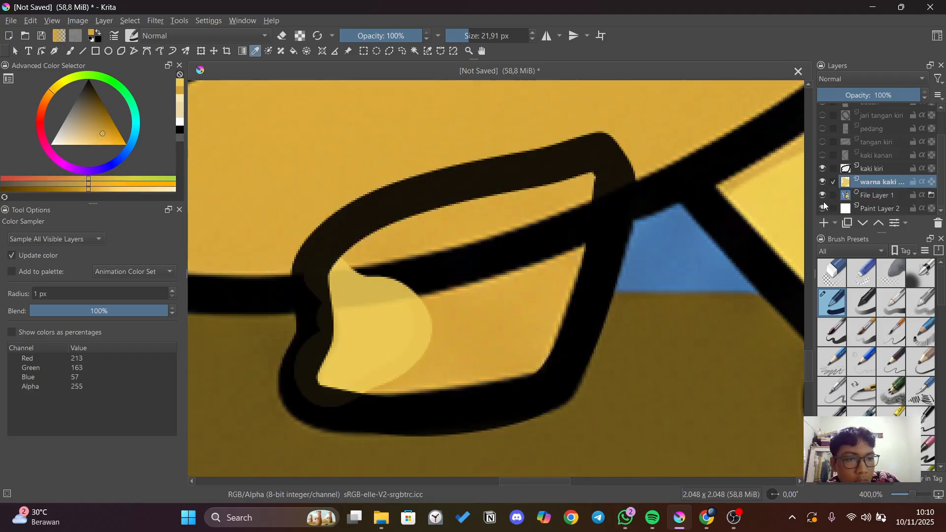
left_click(823, 197)
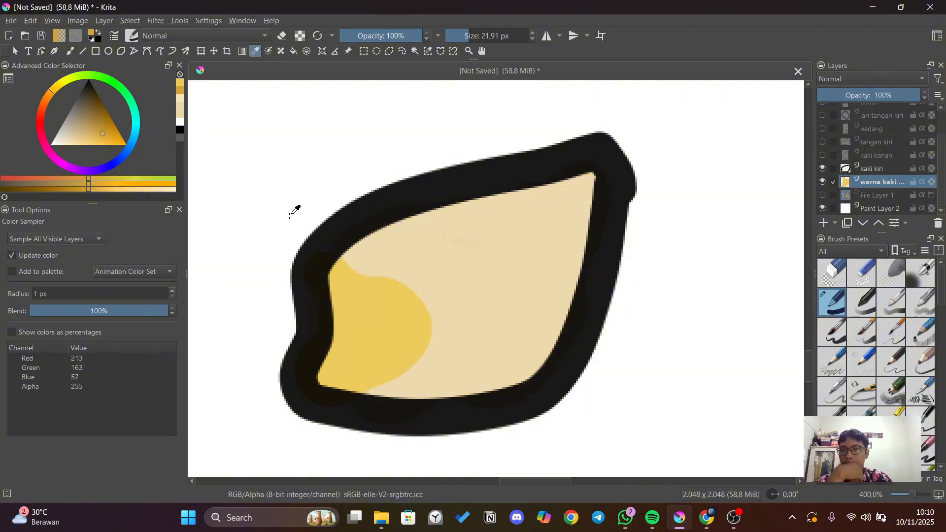
Paint a golden tan band around the curved edge of the kaki kiri highlight on warna kaki kiri, using Stabilizer smoothing.
key("b")
left_click(126, 225)
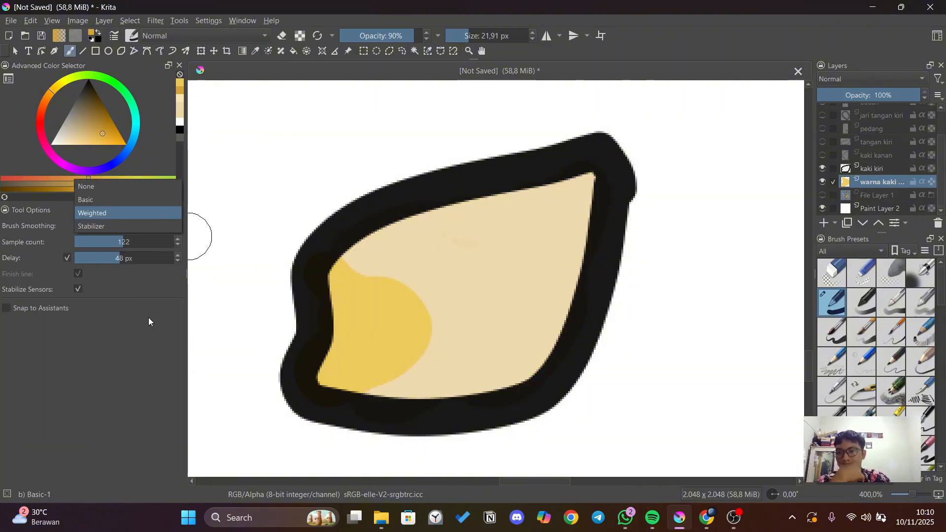
left_click(123, 212)
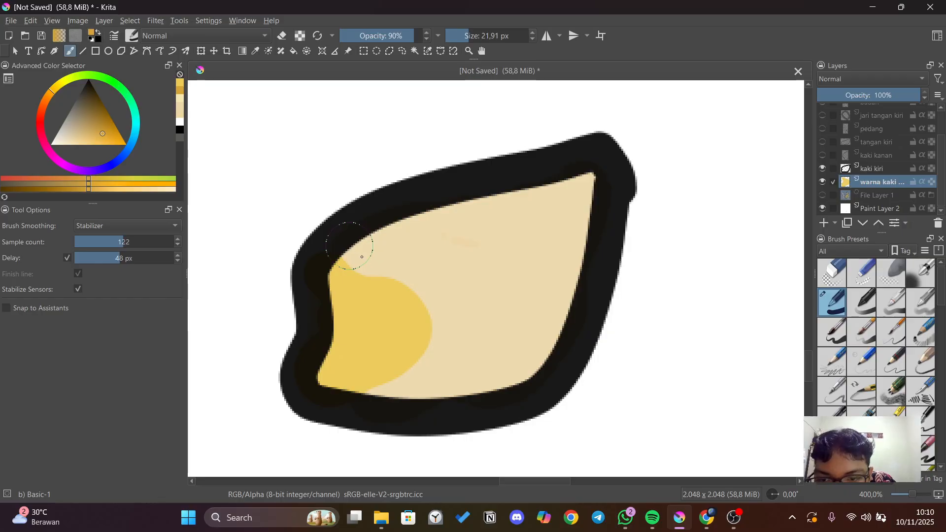
mouse_move(361, 256)
left_mouse_down()
mouse_move(420, 268)
mouse_move(458, 320)
mouse_move(450, 354)
mouse_move(429, 378)
mouse_move(364, 391)
left_mouse_up()
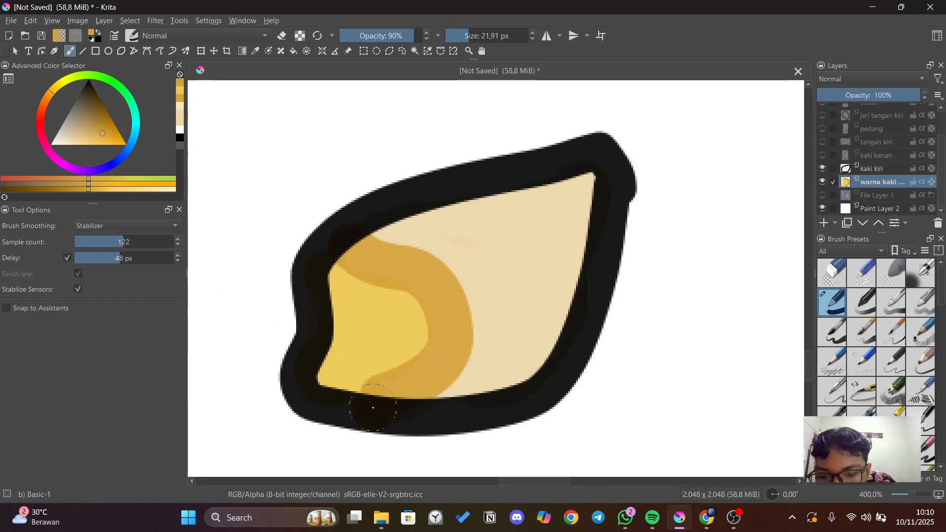
left_click_drag(383, 404, 375, 397)
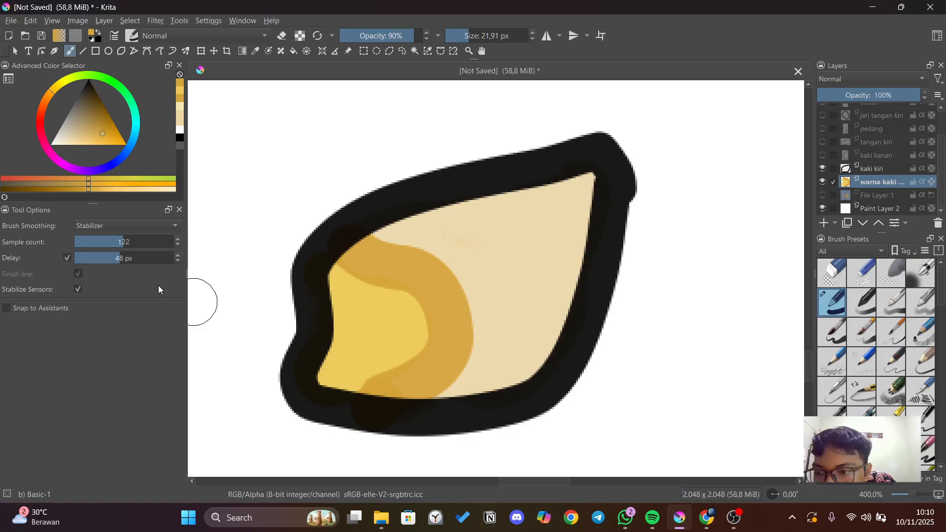
Set brush smoothing to None and fill the rest of the kaki kiri shaded area golden tan, undoing the last stroke.
left_click(141, 226)
left_click(123, 188)
mouse_move(546, 244)
left_mouse_down()
mouse_move(490, 205)
mouse_move(466, 223)
mouse_move(578, 190)
mouse_move(536, 275)
mouse_move(479, 295)
mouse_move(393, 217)
mouse_move(498, 249)
mouse_move(470, 229)
mouse_move(503, 207)
mouse_move(574, 185)
mouse_move(532, 244)
mouse_move(557, 265)
mouse_move(468, 280)
mouse_move(563, 285)
mouse_move(479, 323)
mouse_move(505, 357)
mouse_move(528, 361)
mouse_move(448, 389)
mouse_move(576, 231)
left_mouse_up()
key("ctrl+z")
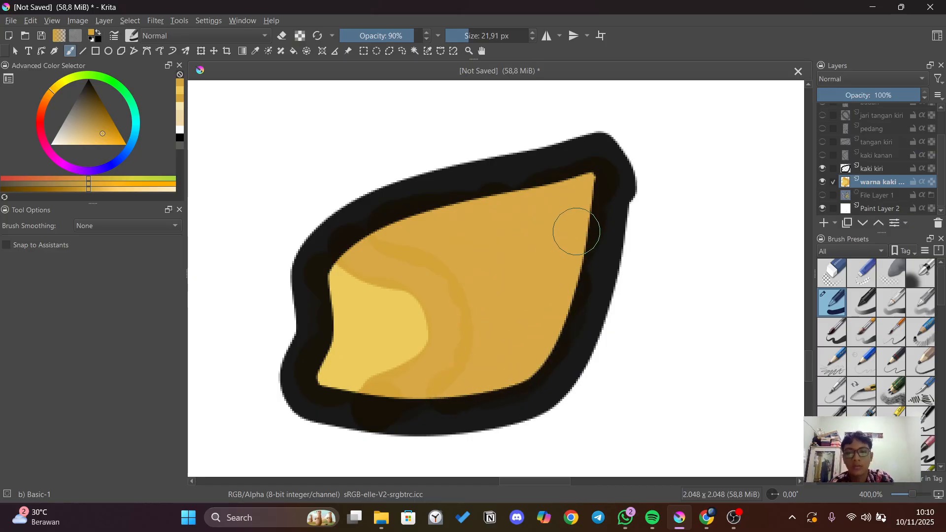
Undo the golden tan fill and the band around the highlight on warna kaki kiri.
scroll(574, 232, "down", 2)
scroll(534, 231, "up", 3)
scroll(537, 235, "down", 1)
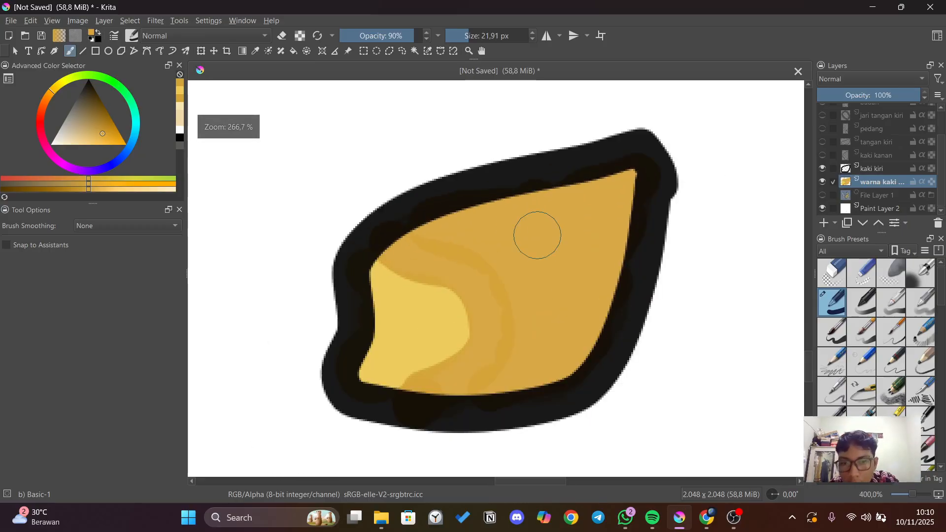
scroll(537, 235, "up", 2)
key("ctrl+z")
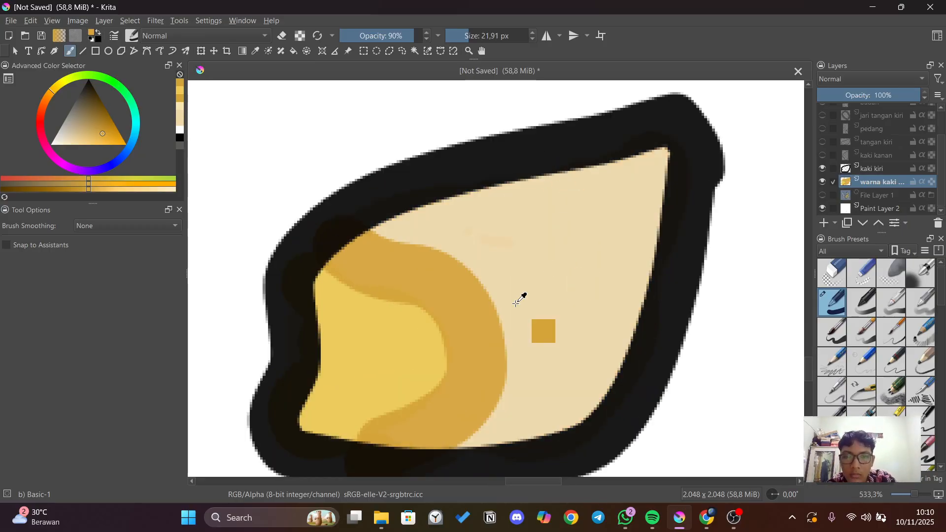
key("ctrl+z")
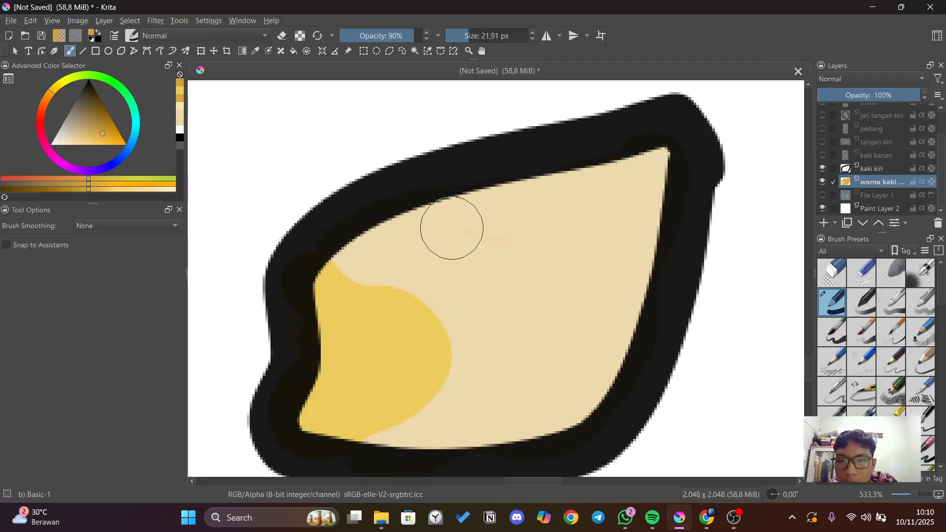
Repaint the whole kaki kiri shaded area golden tan around the yellow highlight, undoing the last stray stroke.
mouse_move(347, 233)
left_mouse_down()
mouse_move(361, 253)
mouse_move(407, 268)
mouse_move(392, 433)
mouse_move(513, 257)
mouse_move(629, 334)
mouse_move(650, 173)
mouse_move(663, 164)
mouse_move(655, 198)
left_mouse_up()
key("ctrl+z")
scroll(456, 280, "down", 4)
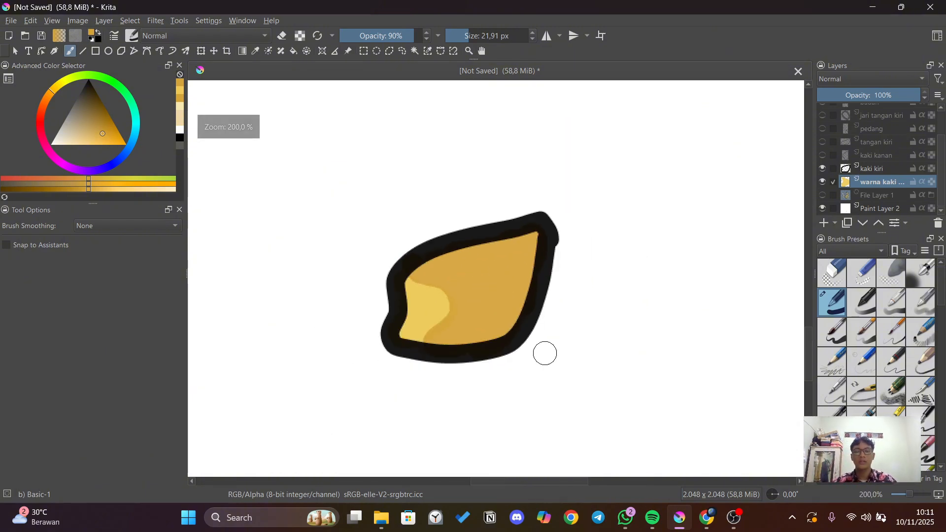
scroll(543, 258, "up", 2)
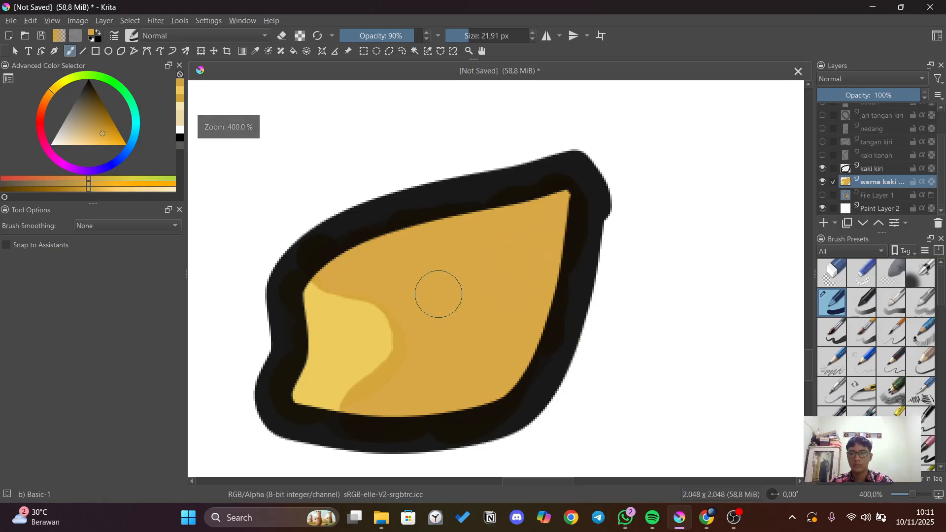
Show File Layer 1 and the kaki kanan line art, and hide the kaki kiri and warna kaki kiri layers.
left_click(823, 195)
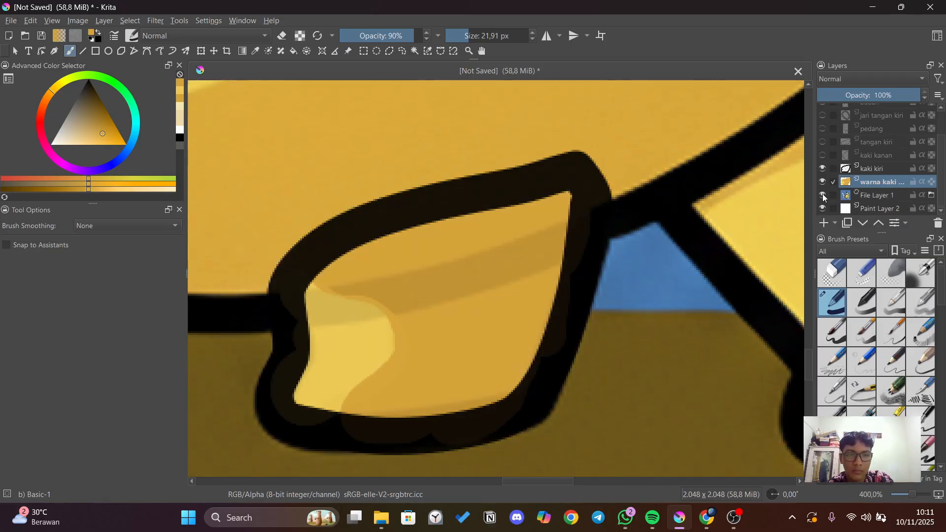
scroll(628, 223, "down", 6)
scroll(710, 194, "up", 4)
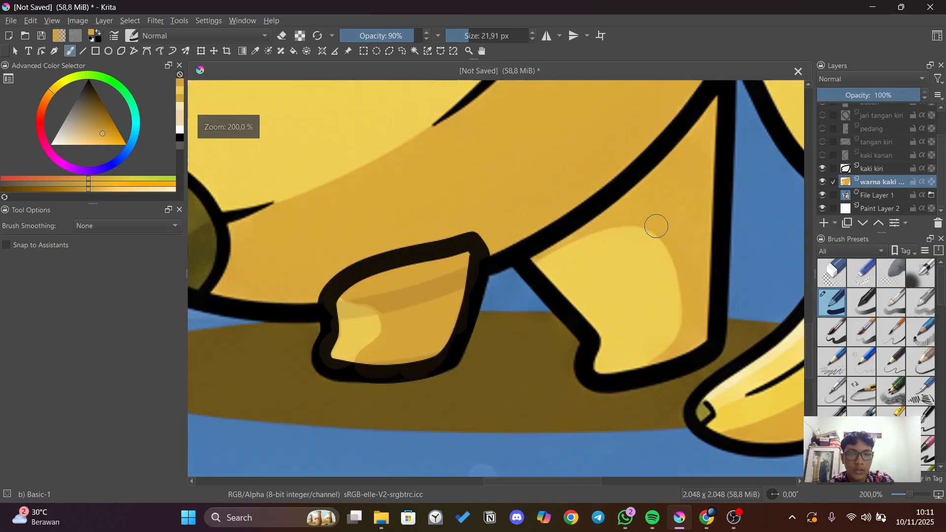
left_click_drag(557, 482, 583, 489)
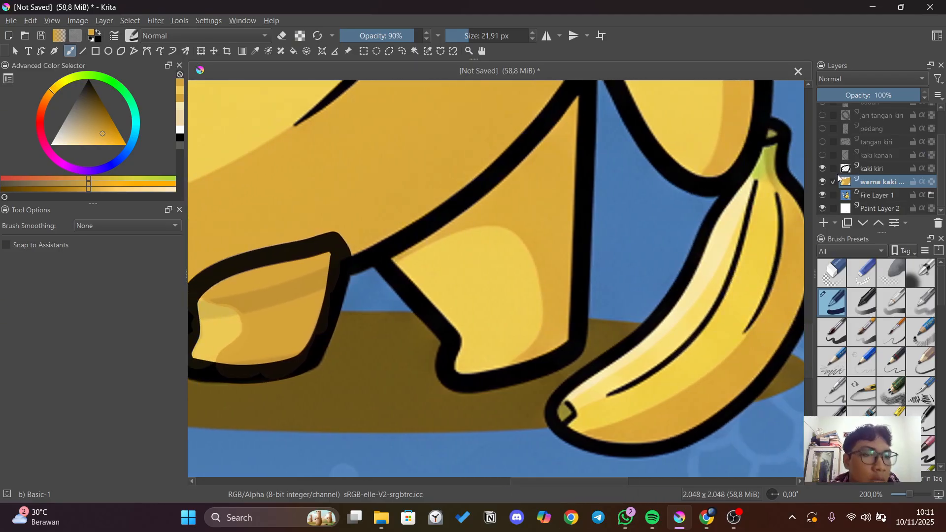
left_click(823, 169)
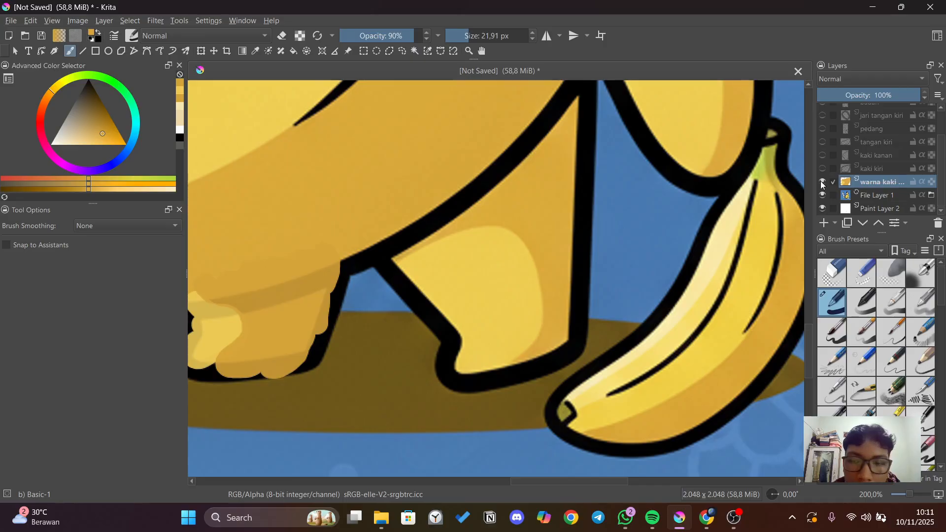
left_click(821, 182)
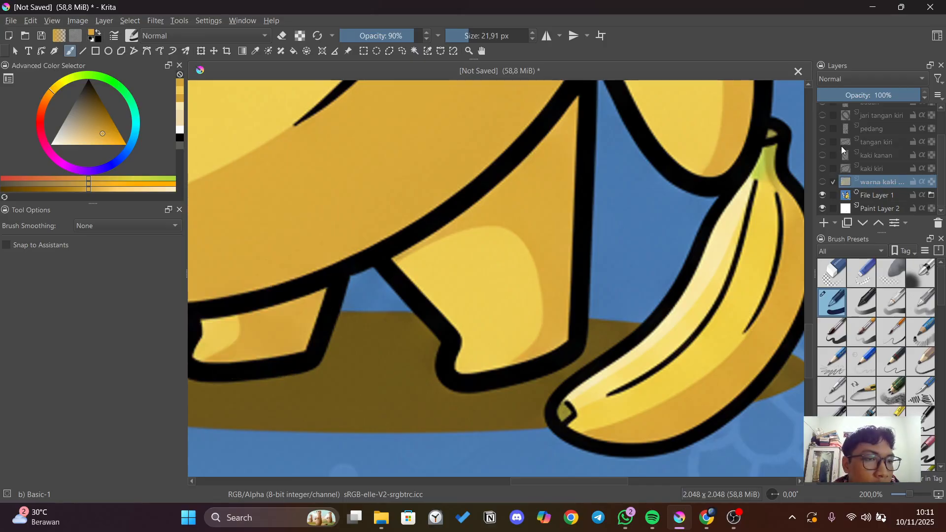
left_click(822, 156)
Add a new paint layer directly below kaki kanan and name it "warnan kaki kanan".
left_click(866, 157)
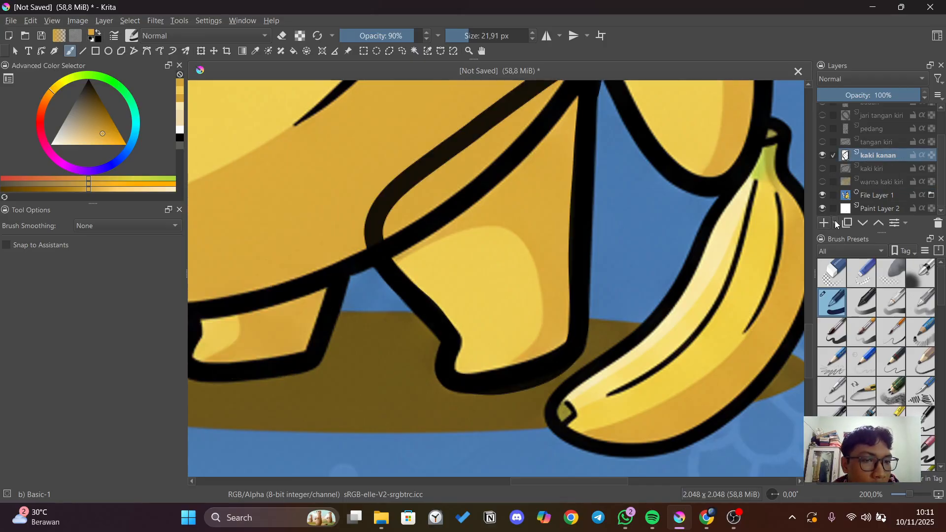
left_click(836, 224)
left_click(830, 219)
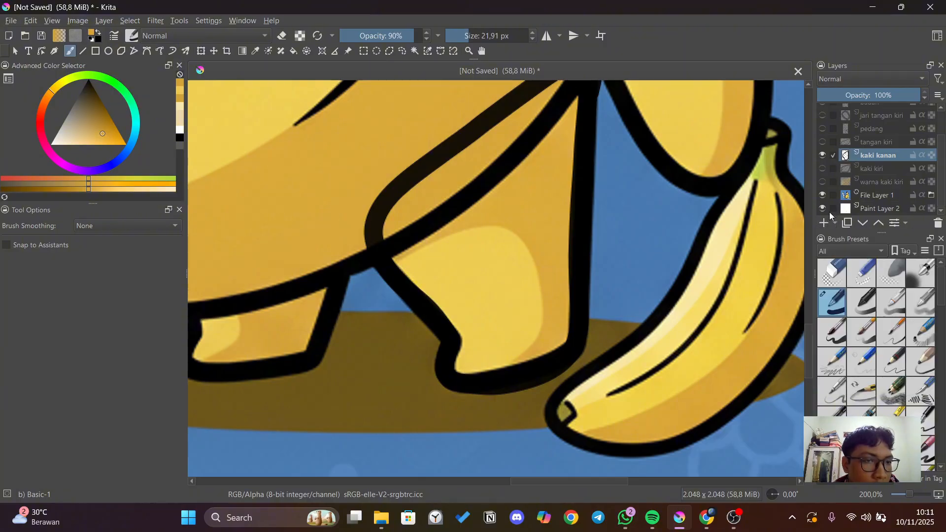
left_click(825, 223)
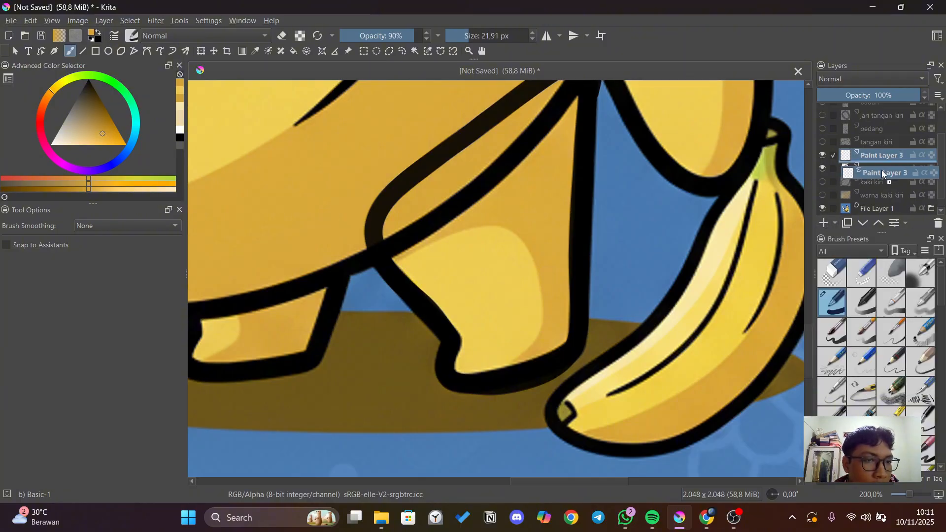
double_click(882, 171)
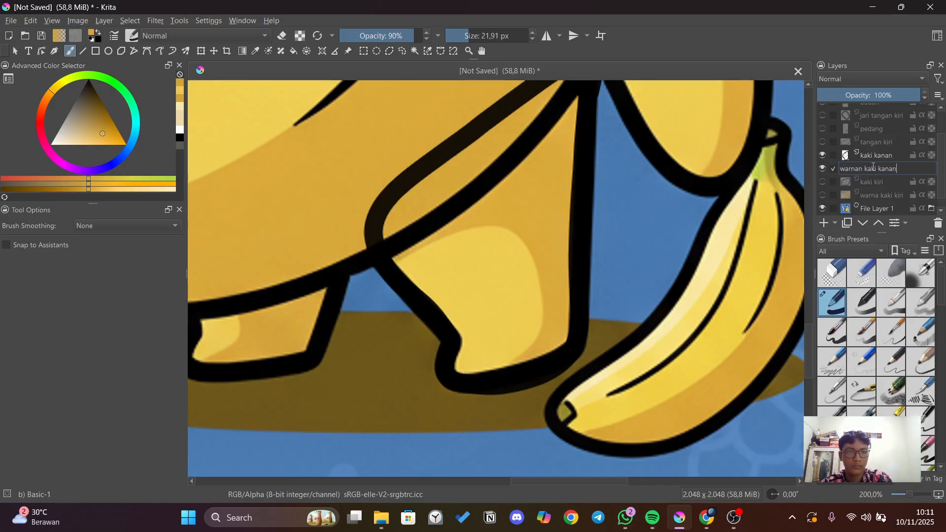
type("warnan kaki kanan")
key("Return")
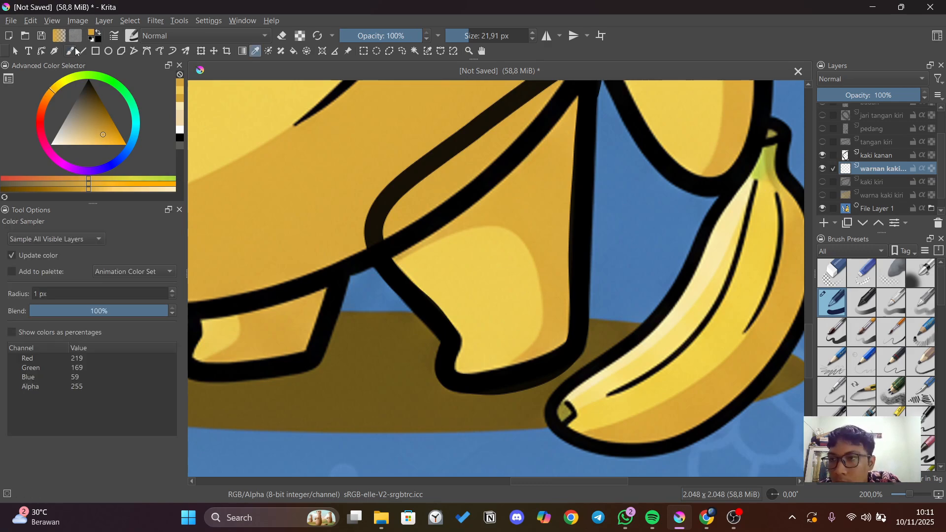
Sample the light yellow of the right leg's highlight from the full-opacity reference.
scroll(492, 291, "up", 1)
left_click(428, 262, "ctrl")
left_click(369, 267)
Lower File Layer 1's opacity to 52% and hide the layer.
left_click(882, 209)
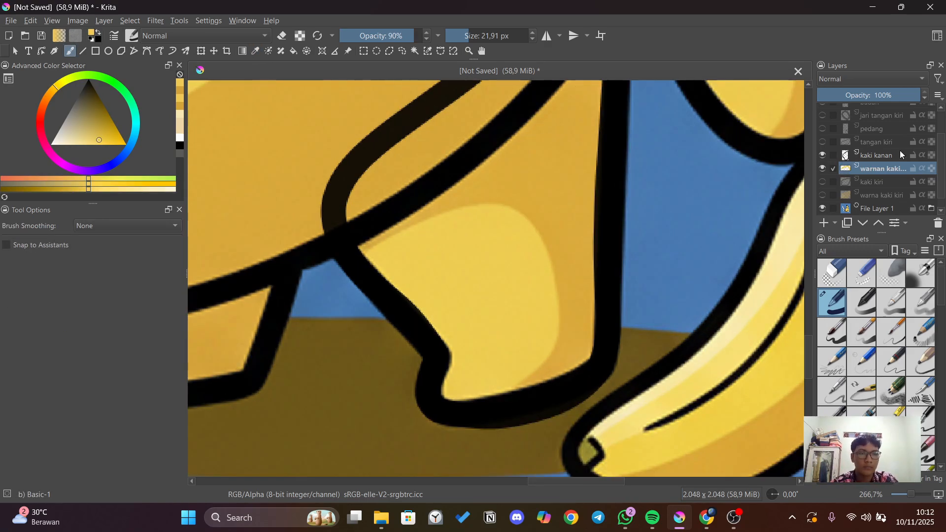
left_click(870, 94)
left_click(822, 195)
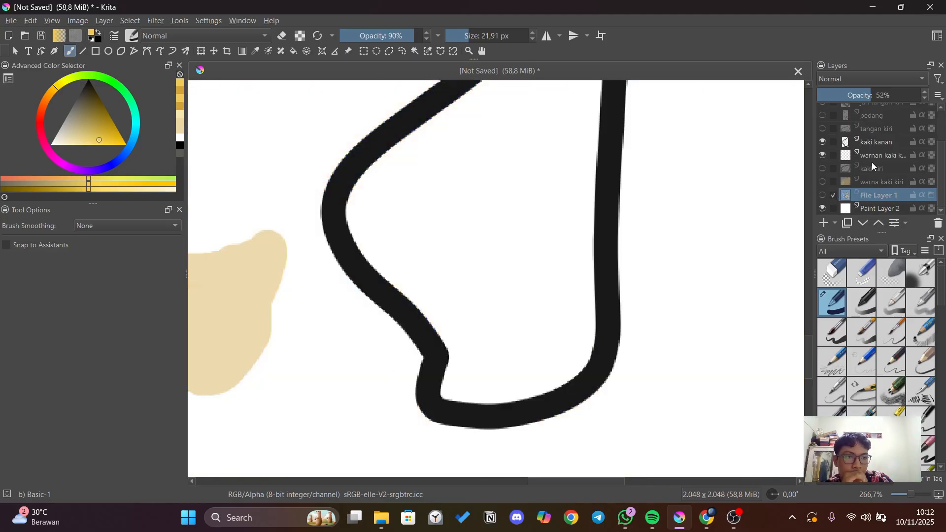
Toggle the visibility of warnan kaki kanan, Paint Layer 2 and File Layer 1 to find which layer holds the stray beige patch.
scroll(788, 172, "left", 5)
left_click(823, 155)
left_click(821, 208)
left_click(821, 207)
left_click(822, 195)
left_click(822, 155)
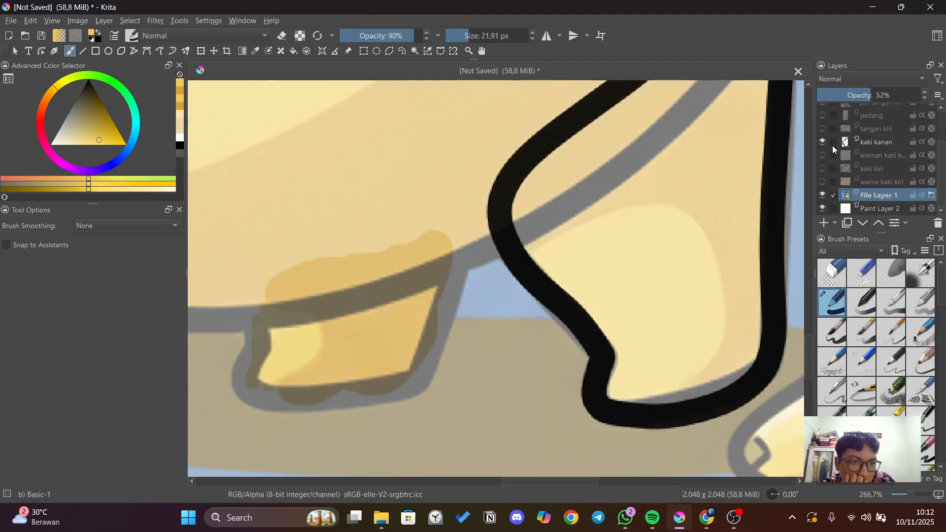
Paint a yellow highlight on the lower right leg on the warnan kaki layer, using Stabilizer brush smoothing.
left_click(880, 155)
left_click(175, 226)
left_click(123, 258)
mouse_move(532, 251)
left_mouse_down()
mouse_move(592, 235)
mouse_move(681, 217)
mouse_move(695, 384)
mouse_move(699, 310)
mouse_move(592, 267)
mouse_move(618, 378)
mouse_move(666, 291)
mouse_move(693, 271)
mouse_move(651, 374)
mouse_move(708, 354)
mouse_move(721, 335)
mouse_move(675, 223)
mouse_move(653, 225)
left_mouse_up()
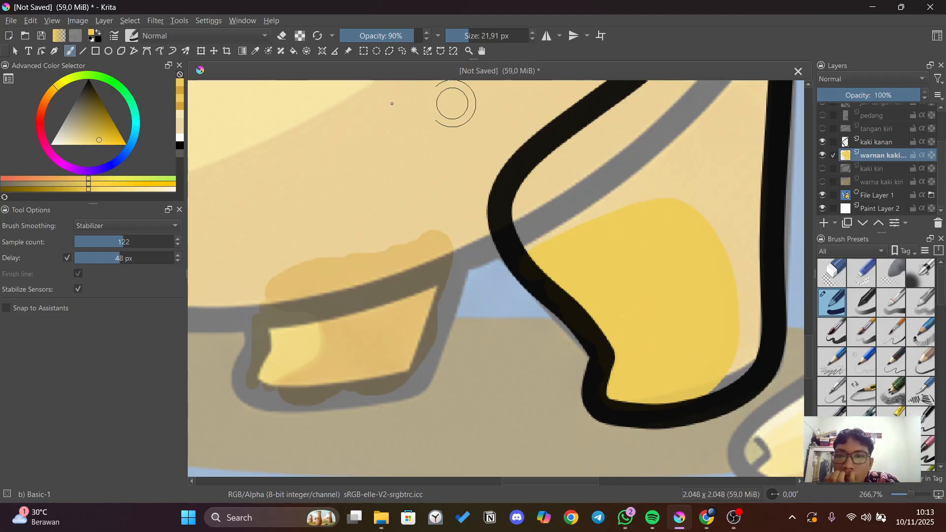
Sample the pale orange of the right leg, try a contiguous selection on the warnan kaki layer, and deselect it.
left_click(255, 51)
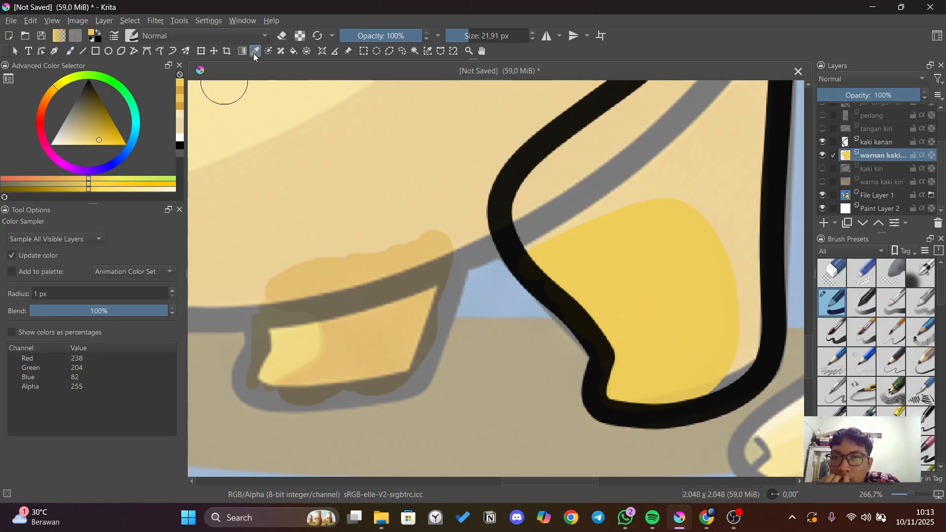
left_click(722, 156)
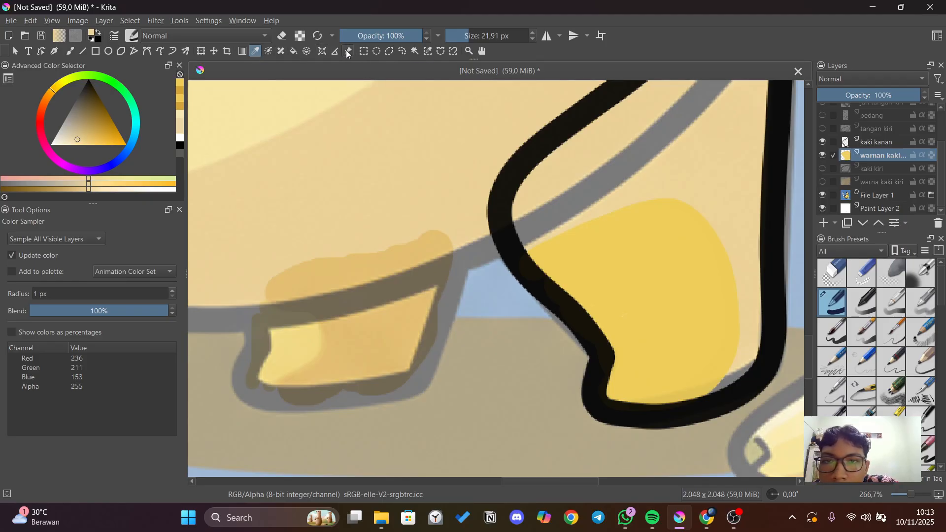
left_click(414, 51)
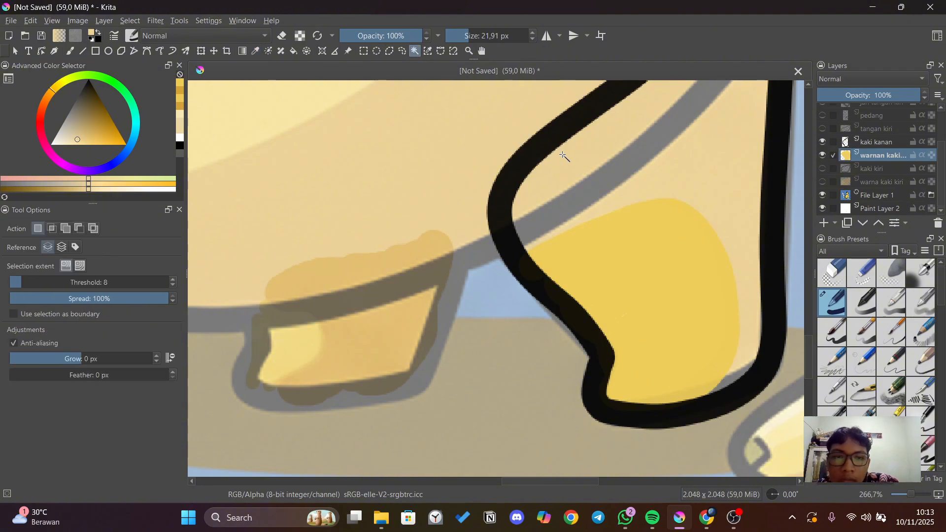
left_click(701, 157)
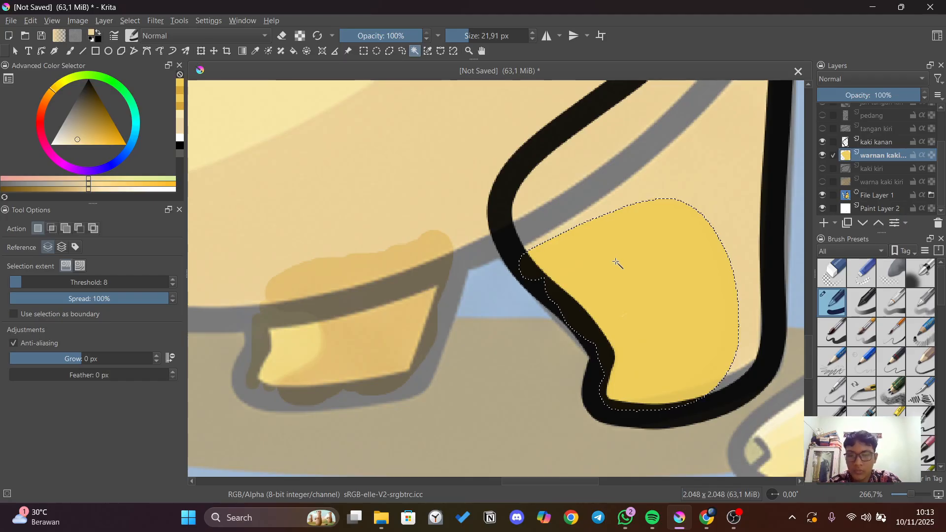
key("ctrl+shift+a")
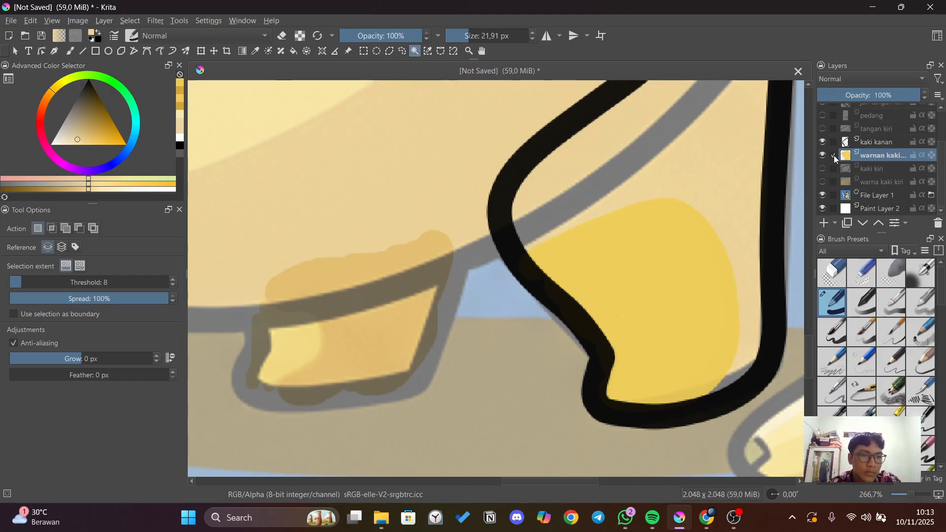
Try a contiguous selection inside the leg outline on the kaki kanan layer, and return to the brush on the warnan kaki layer.
left_click(838, 143)
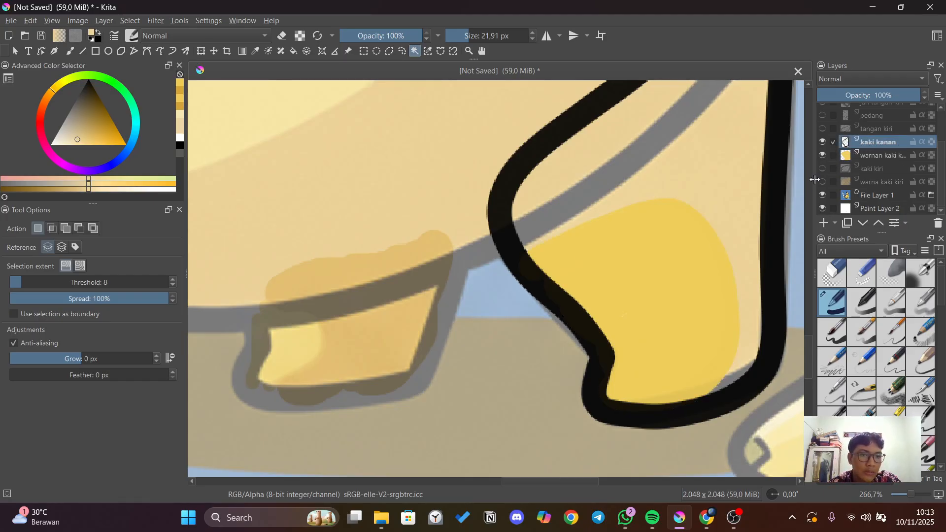
left_click(719, 169)
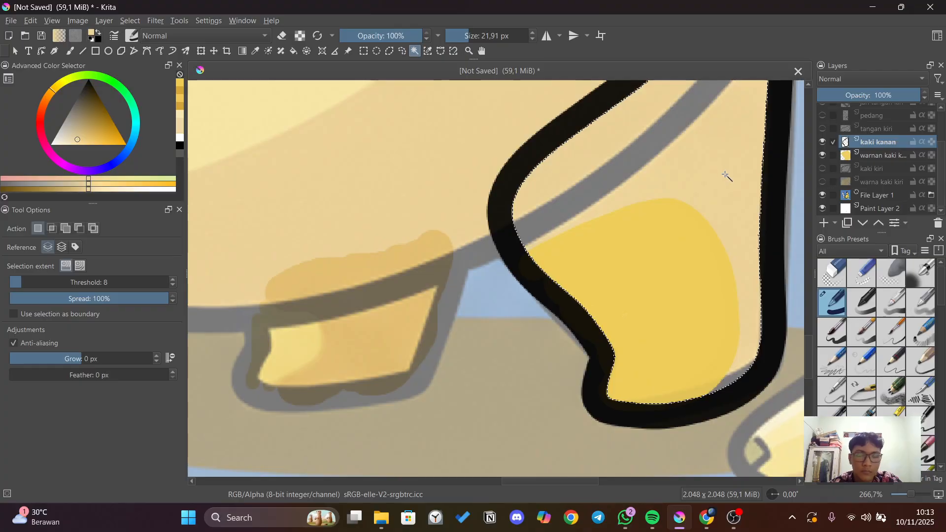
key("ctrl+shift+a")
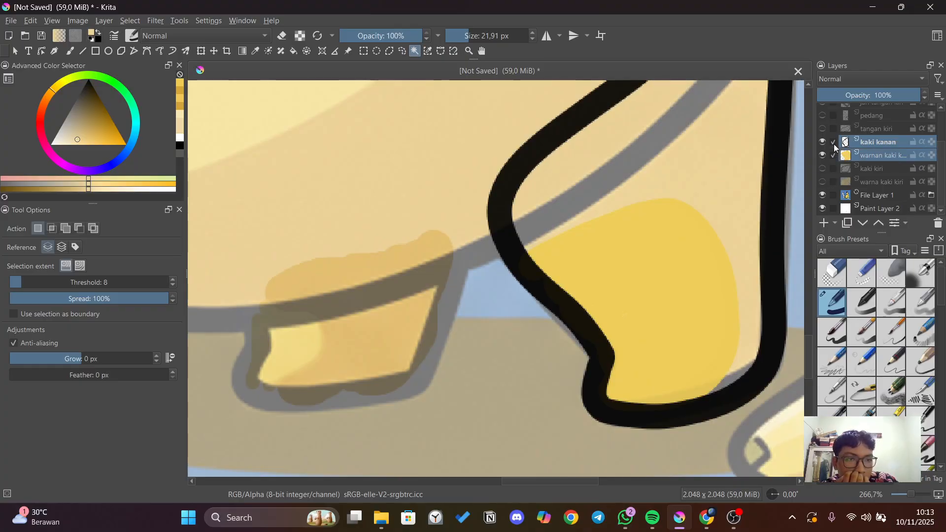
left_click(833, 154)
key("b")
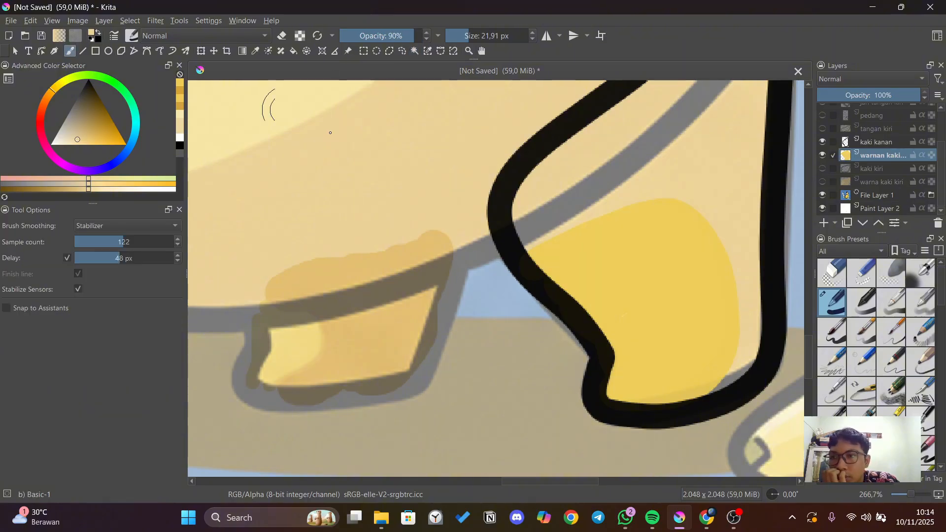
left_click_drag(527, 482, 545, 480)
scroll(585, 320, "up", 1)
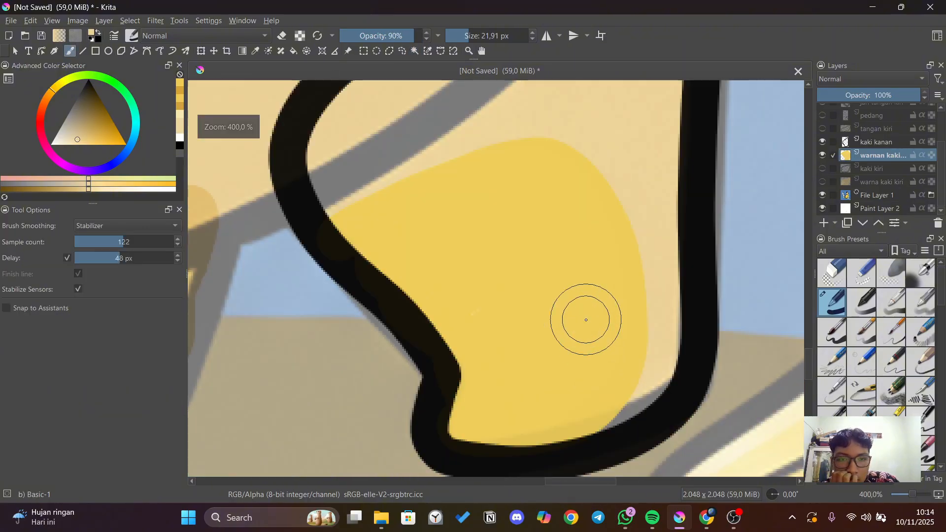
scroll(585, 320, "down", 2)
scroll(808, 367, "up", 2)
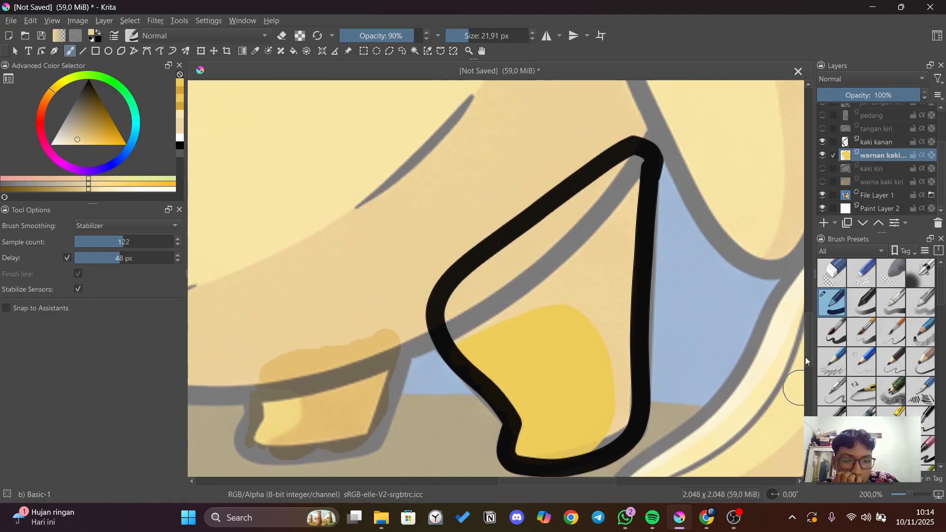
left_click(734, 525)
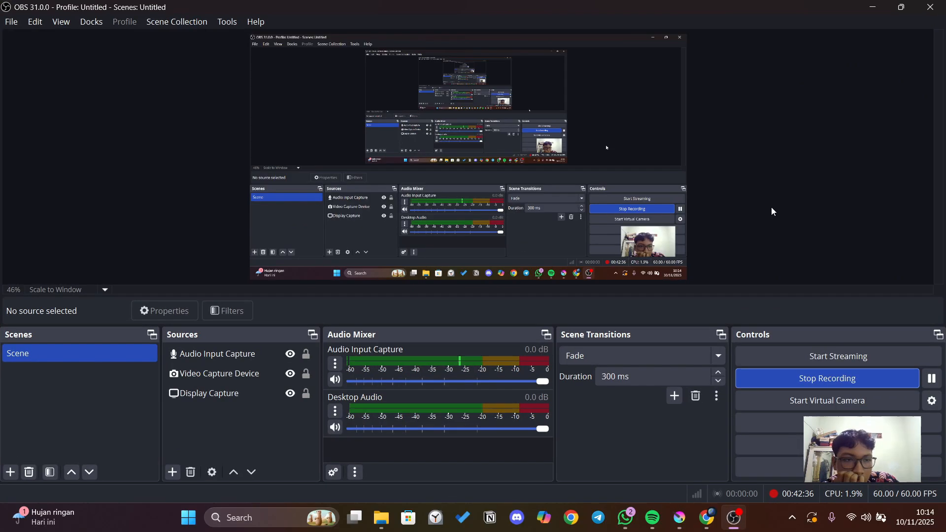
left_click(873, 7)
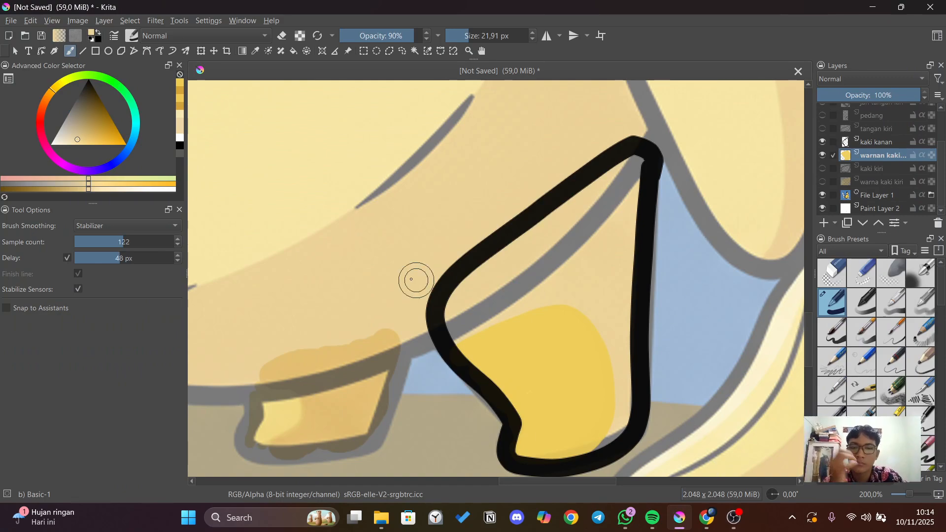
Turn off brush smoothing and try shading the leg above the highlight in dark amber with a 75.49 px brush.
left_click(165, 226)
left_click(165, 186)
left_click(183, 92)
left_click_drag(459, 306, 492, 272)
key("ctrl+z")
left_click(480, 36)
left_click_drag(554, 246, 595, 212)
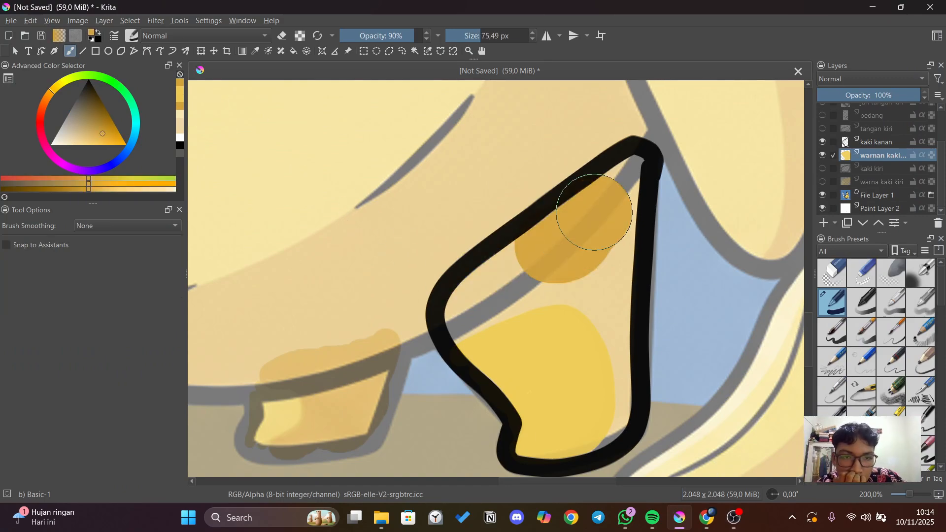
key("ctrl+z")
Shade the right leg around the yellow highlight in dark amber, using a 17.97 px brush along the highlight's edge.
left_click(474, 35)
left_click_drag(513, 257, 612, 277)
key("ctrl+z")
left_click(465, 302)
key("ctrl+z")
left_click(467, 36)
mouse_move(464, 296)
left_mouse_down()
mouse_move(532, 233)
mouse_move(619, 232)
mouse_move(560, 220)
mouse_move(629, 374)
mouse_move(619, 432)
mouse_move(581, 255)
mouse_move(452, 339)
mouse_move(536, 290)
left_mouse_up()
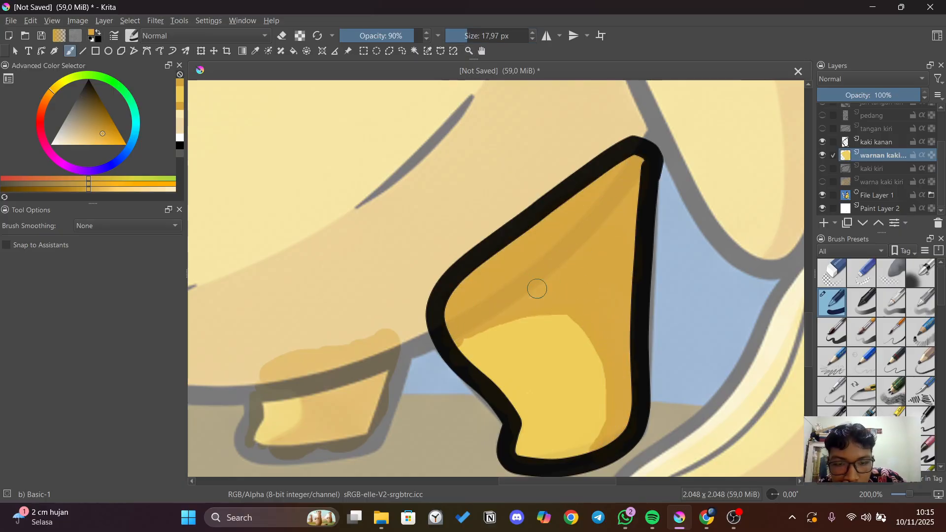
Clear all paint from the right leg's colour layer.
scroll(599, 265, "down", 2)
scroll(586, 251, "up", 2)
key("Delete")
key("ctrl+y")
key("ctrl+y")
scroll(622, 325, "up", 1)
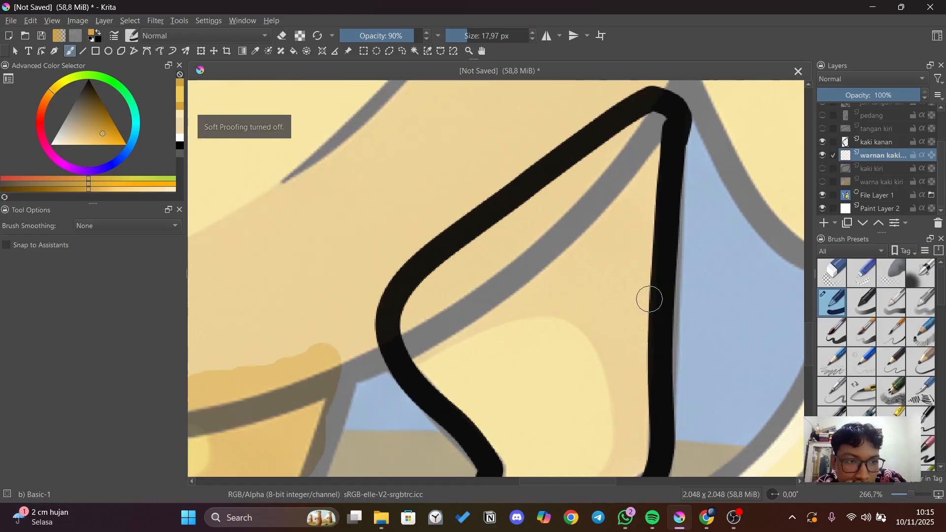
mouse_move(649, 300)
left_mouse_down()
mouse_move(647, 209)
mouse_move(643, 249)
left_mouse_up()
key("f")
left_click(517, 223)
key("ctrl+z")
Paint the whole inside of the right leg outline dark amber with a 47.88 px brush.
key("b")
left_click(474, 35)
mouse_move(560, 209)
left_mouse_down()
mouse_move(490, 368)
mouse_move(629, 170)
mouse_move(621, 118)
left_mouse_up()
left_click_drag(630, 107, 631, 173)
left_click_drag(633, 184, 648, 172)
scroll(648, 172, "down", 1)
scroll(609, 394, "up", 1)
Paint a rounded yellow highlight over the lower part of the right leg, using Stabilizer brush smoothing.
left_click(180, 91)
left_click(128, 225)
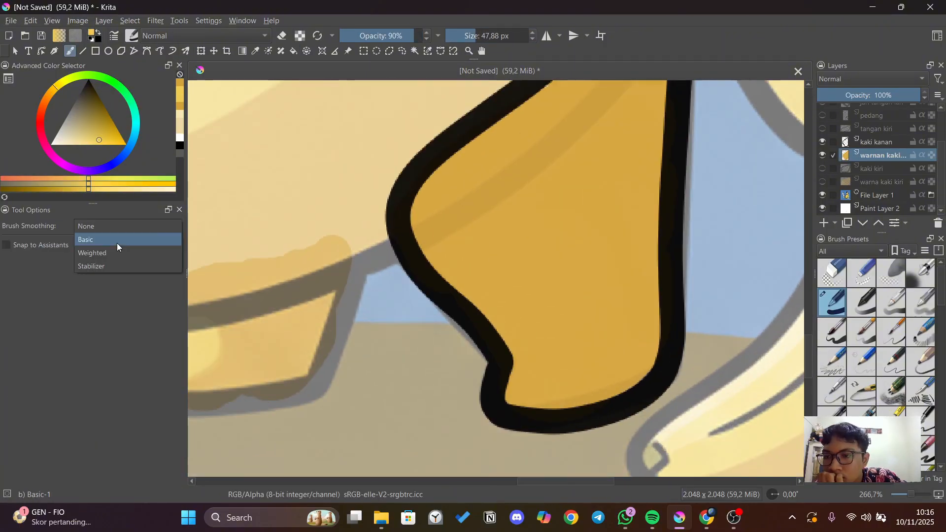
left_click(91, 266)
mouse_move(435, 265)
left_mouse_down()
mouse_move(456, 224)
mouse_move(559, 240)
mouse_move(494, 313)
left_mouse_up()
key("ctrl+z")
scroll(541, 303, "down", 4)
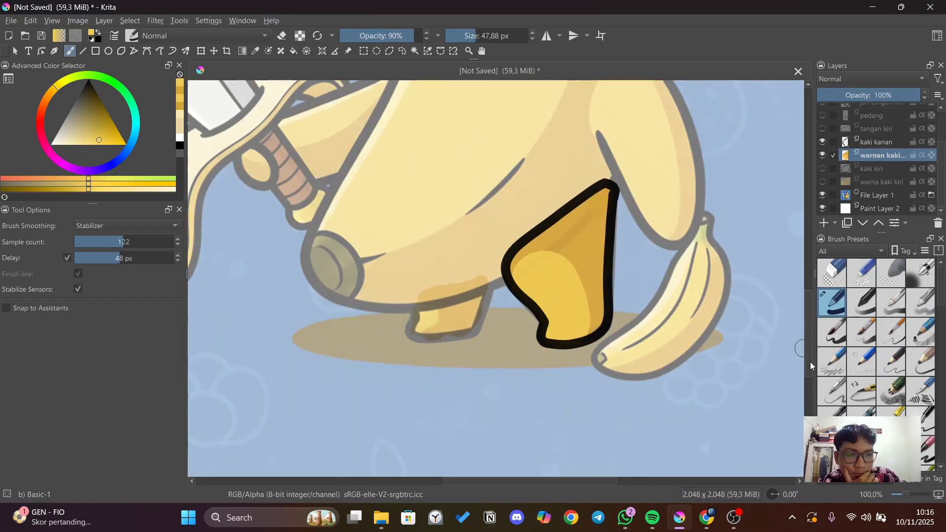
left_click_drag(811, 365, 816, 338)
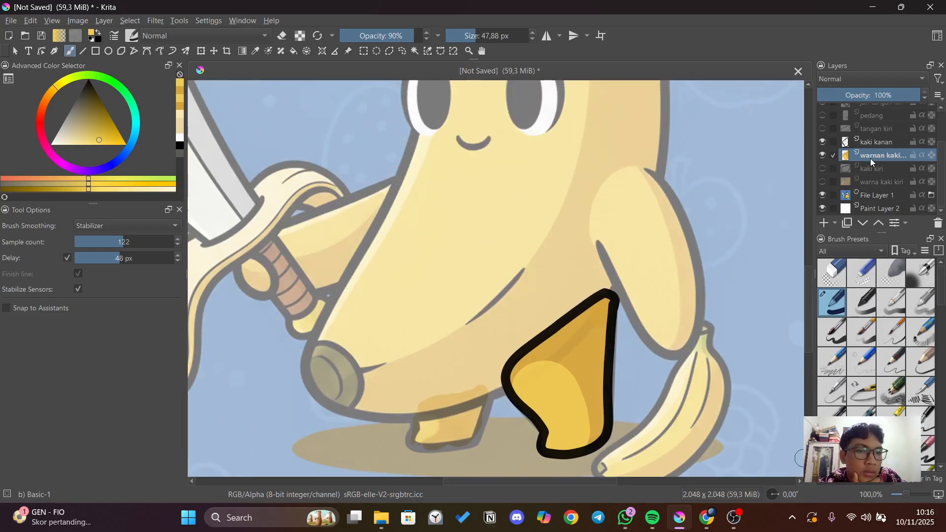
Select the tangan kanan layer and hide both the outline and colour layers of the right leg.
scroll(870, 158, "up", 2)
left_click(876, 178)
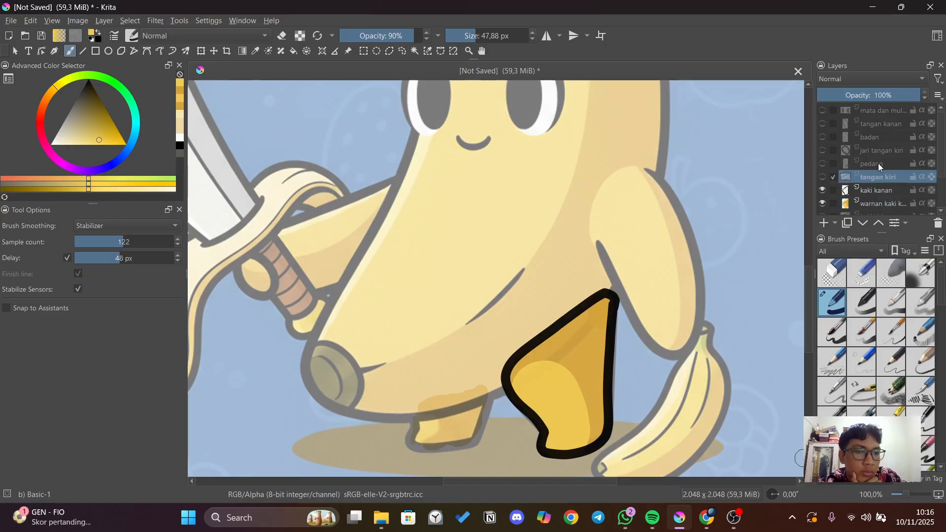
left_click(879, 126)
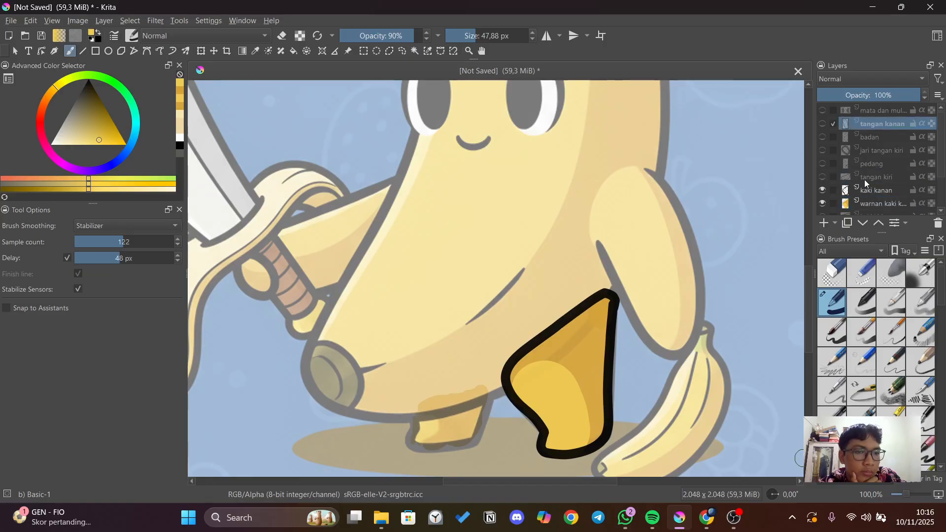
left_click(822, 203)
left_click(821, 190)
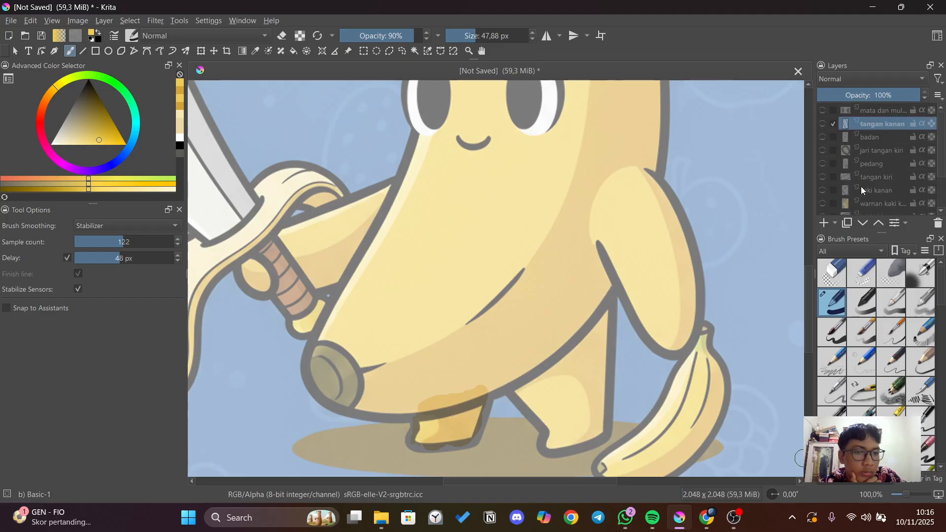
Add a paint layer directly below tangan kanan and name it "warna tangan kanan".
left_click(823, 223)
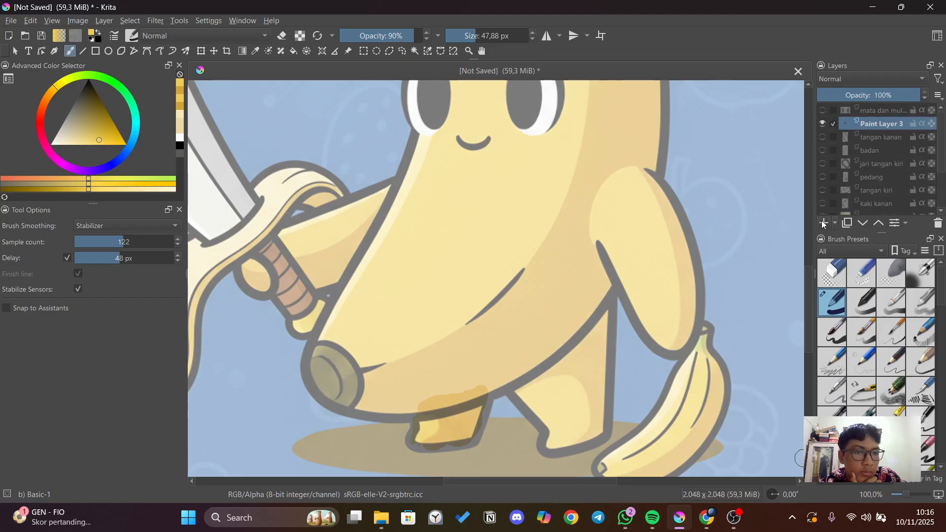
left_click_drag(876, 131, 876, 140)
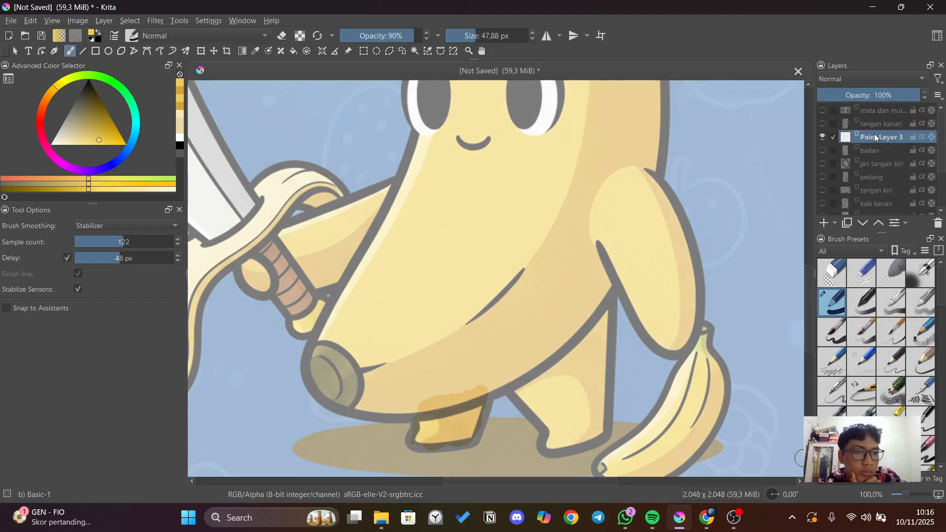
double_click(874, 136)
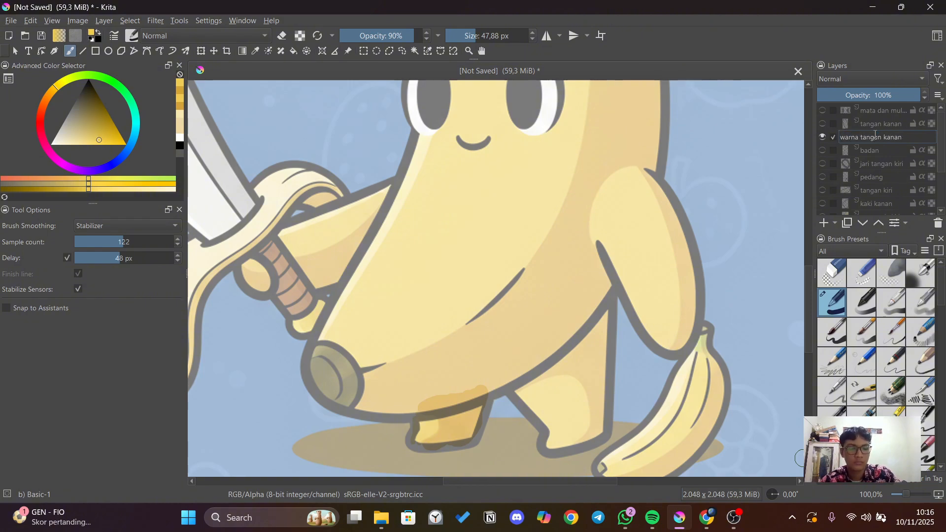
key("Return")
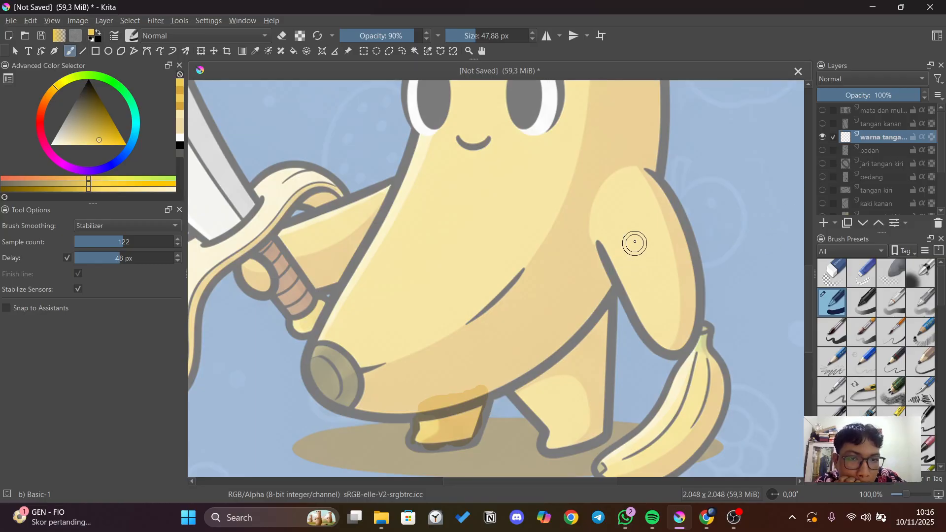
Show the tangan kanan outline and paint the inside of the right arm yellow with brush smoothing turned off.
scroll(630, 223, "up", 3)
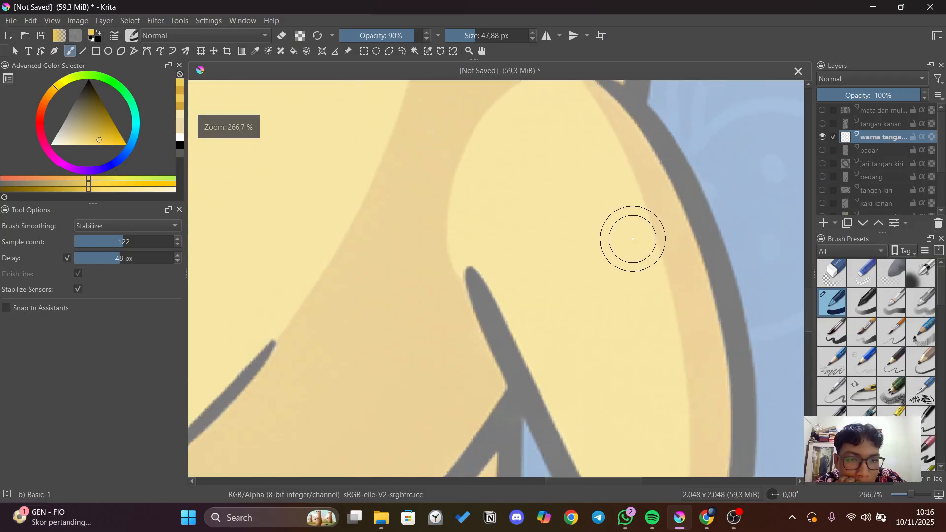
left_click(822, 124)
left_click(128, 225)
left_click(124, 185)
mouse_move(550, 207)
left_mouse_down()
mouse_move(537, 184)
mouse_move(616, 270)
left_mouse_up()
key("ctrl+z")
mouse_move(574, 323)
left_mouse_down()
mouse_move(646, 195)
mouse_move(662, 307)
mouse_move(586, 197)
left_mouse_up()
Draw the shadow's inner edge along the right arm's outer side in dark amber with a 10.69 px Stabilizer brush.
left_click(180, 90)
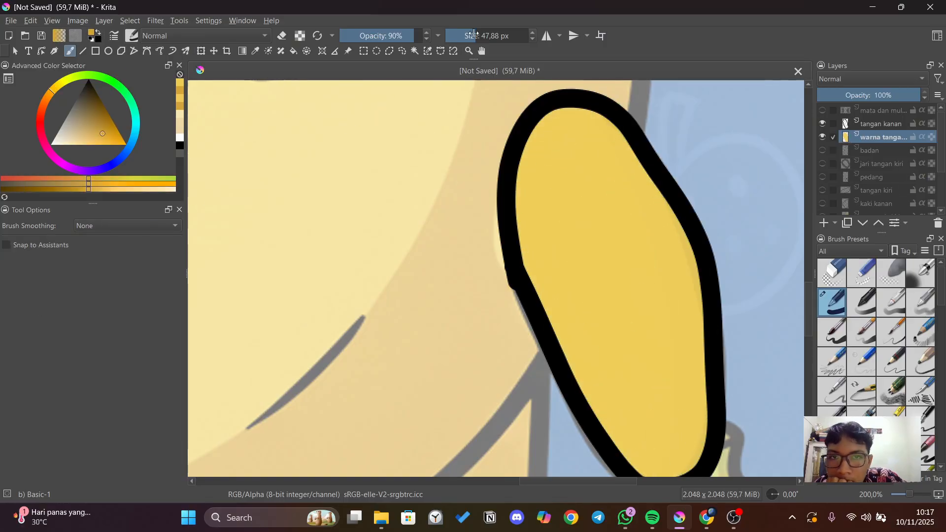
left_click(463, 36)
left_click(128, 225)
left_click(123, 266)
mouse_move(563, 103)
left_mouse_down()
mouse_move(647, 203)
mouse_move(702, 422)
left_mouse_up()
Turn off brush smoothing and fill the strip between the shadow edge and the arm's outer outline with dark amber.
left_click(128, 225)
left_click(123, 186)
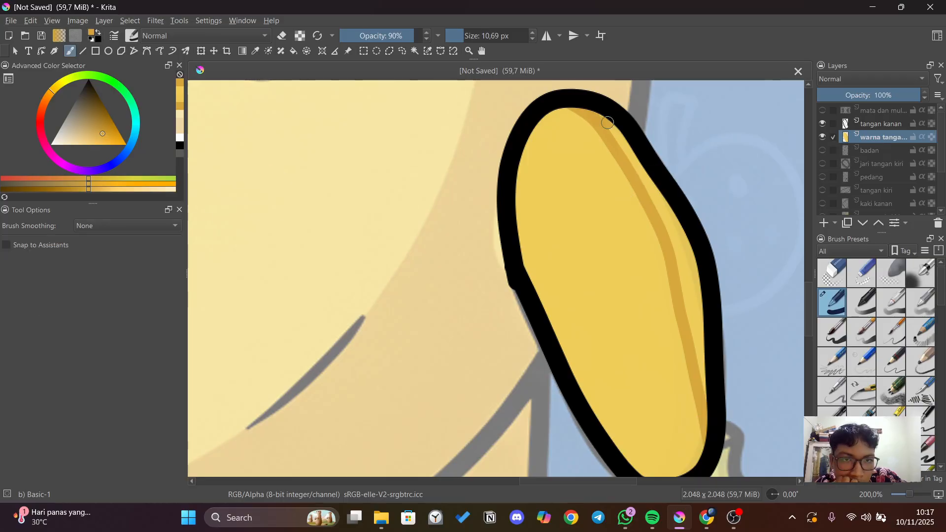
mouse_move(610, 122)
left_mouse_down()
mouse_move(680, 261)
mouse_move(704, 394)
left_mouse_up()
scroll(684, 233, "down", 4)
Add a paint layer directly below the tangan kiri layer and give it a name starting with "warna tangan".
left_click(869, 151)
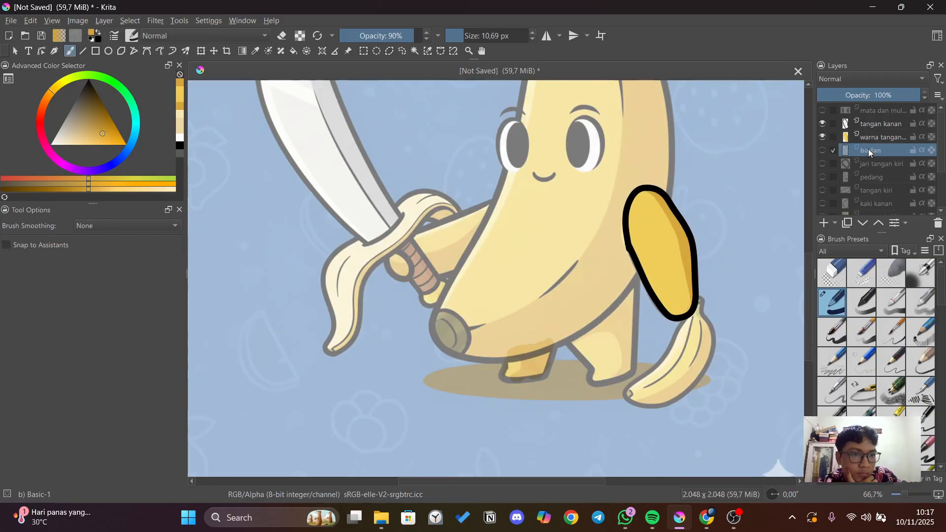
left_click(877, 165)
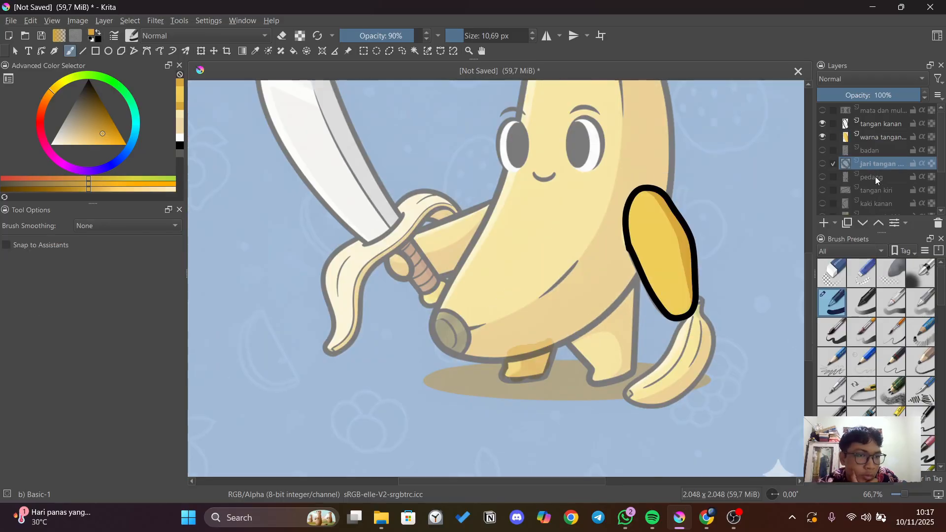
left_click(875, 177)
left_click(876, 190)
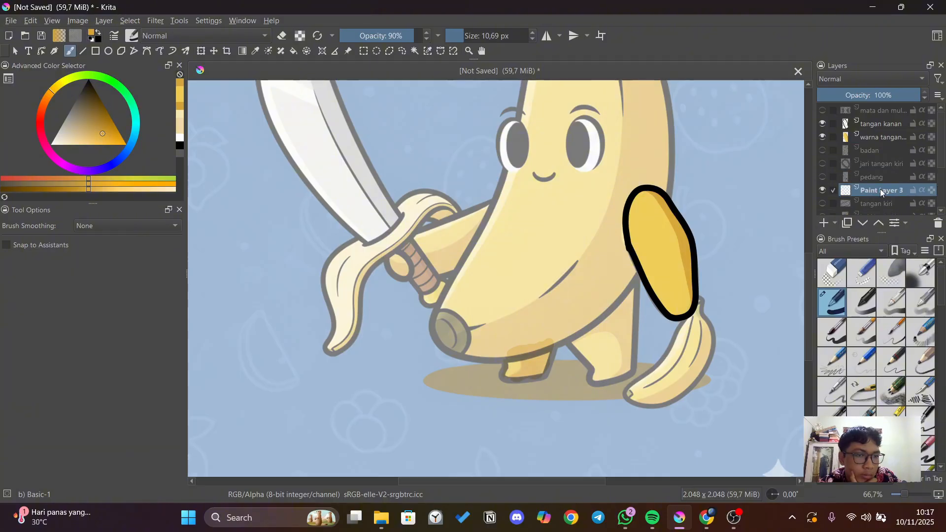
left_click_drag(881, 192, 882, 205)
double_click(878, 203)
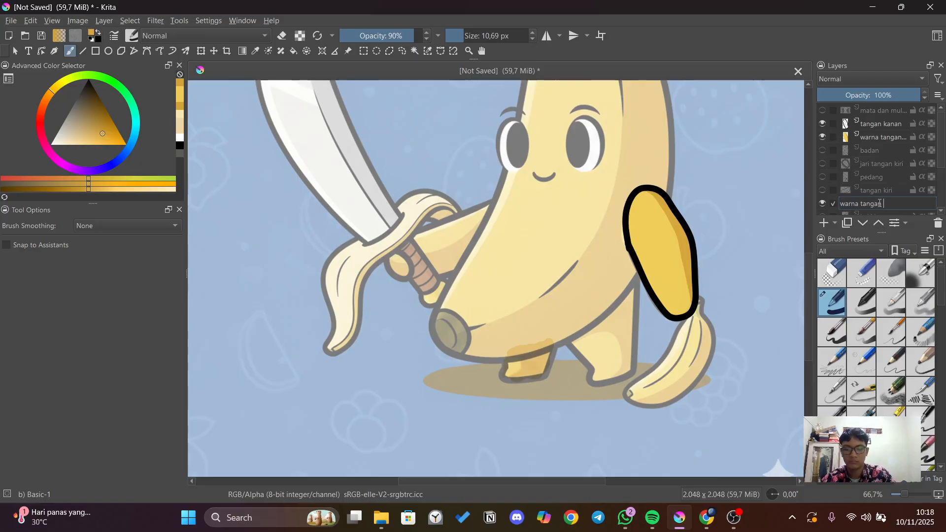
key("Return")
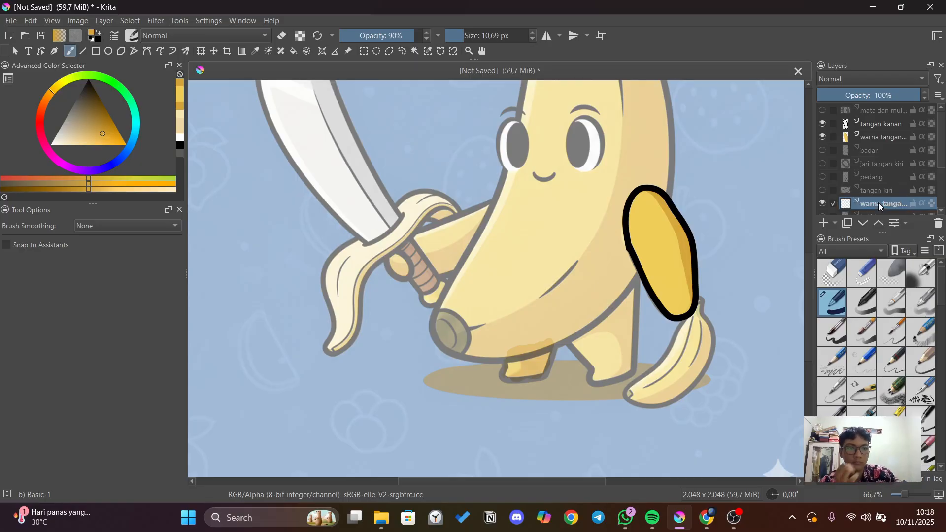
Show the tangan kiri outline and fill the inside of the left arm with dark amber.
scroll(490, 293, "up", 3)
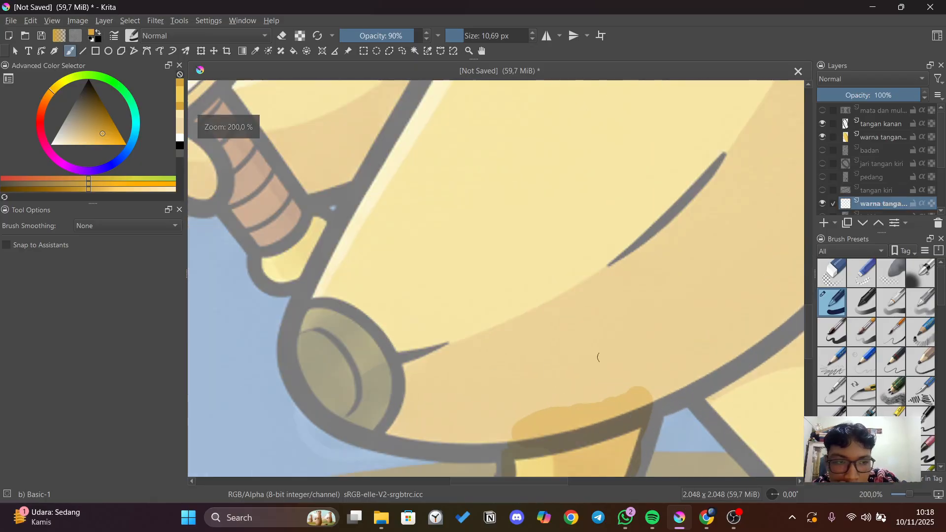
left_click_drag(810, 320, 808, 294)
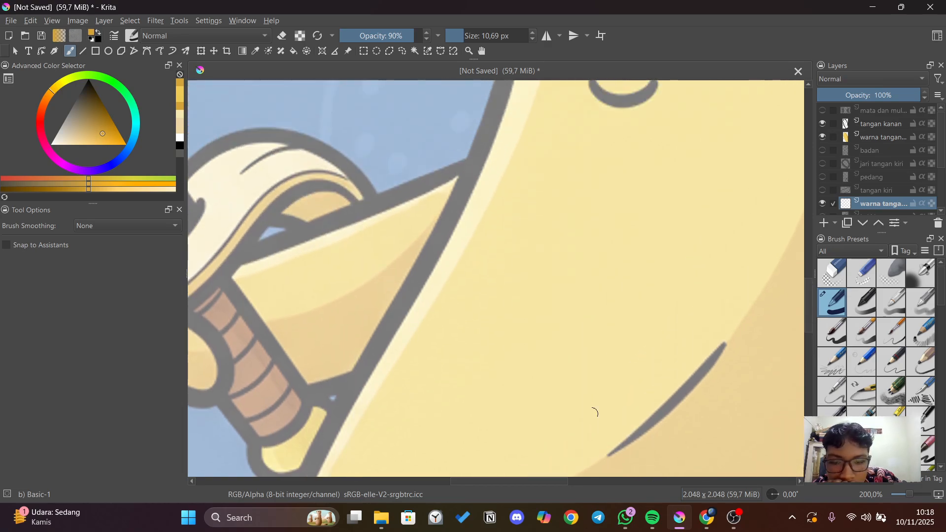
left_click_drag(505, 483, 474, 484)
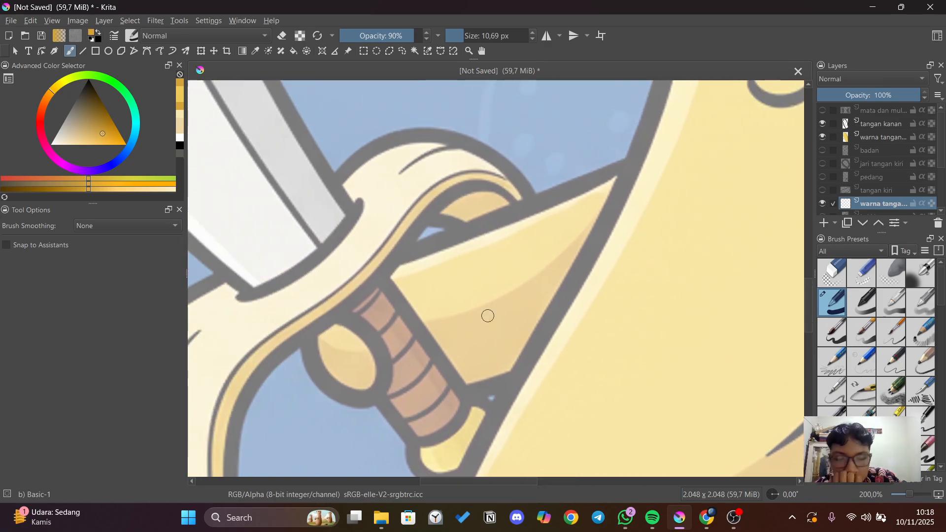
left_click(823, 190)
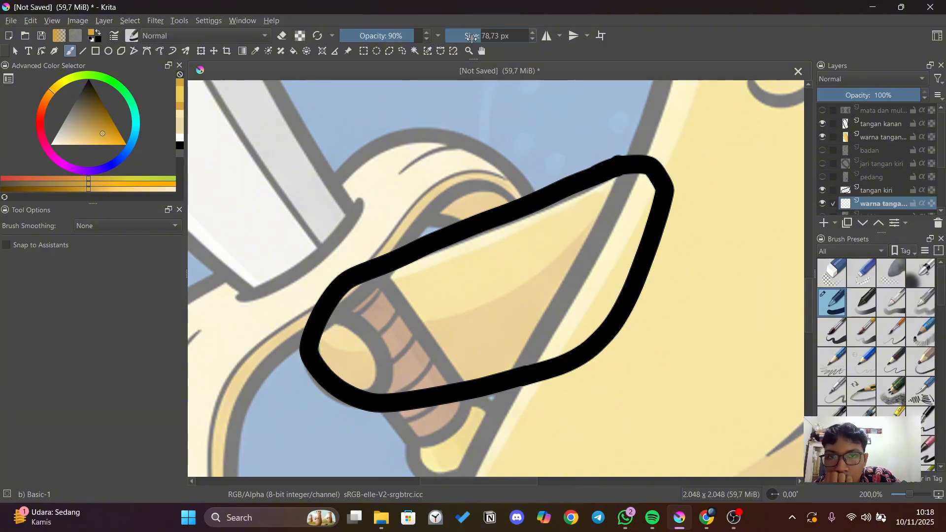
mouse_move(419, 300)
left_mouse_down()
mouse_move(576, 309)
mouse_move(561, 262)
left_mouse_up()
Paint the upper part of the left arm yellow with a 39.07 px Stabilizer brush, leaving the lower part dark amber.
left_click(473, 36)
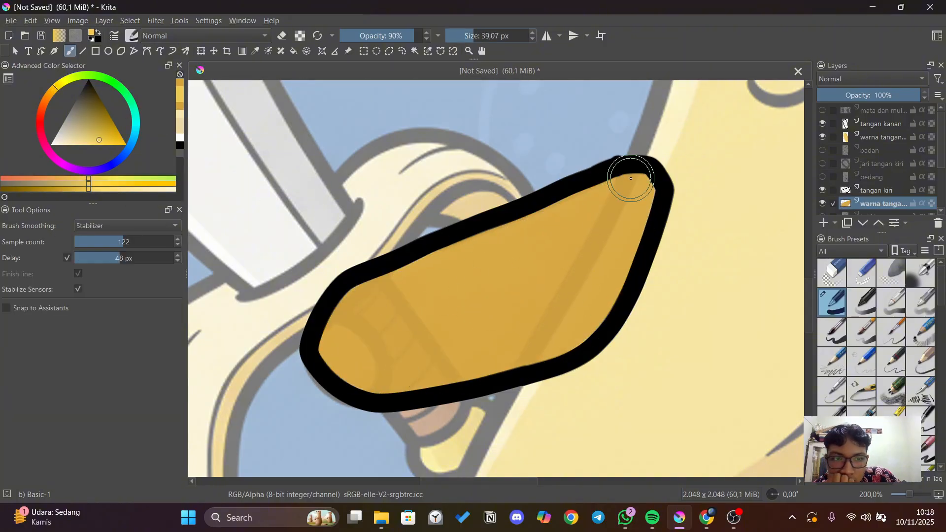
mouse_move(644, 181)
left_mouse_down()
mouse_move(538, 250)
mouse_move(331, 339)
left_mouse_up()
left_click_drag(575, 208, 340, 306)
scroll(749, 185, "down", 2)
left_click_drag(382, 484, 421, 484)
Add a paint layer named "warna jari tangan kiri" directly below the jari tangan kiri layer and show the jari tangan kiri outline.
left_click(824, 223)
left_click_drag(885, 204, 891, 171)
double_click(882, 169)
type("warna jari tangan kiri")
key("Return")
left_click(822, 156)
Fill the left hand's finger with dark amber, turn off brush smoothing and paint the finger's upper part yellow.
left_click_drag(450, 296, 522, 299)
scroll(547, 297, "up", 3)
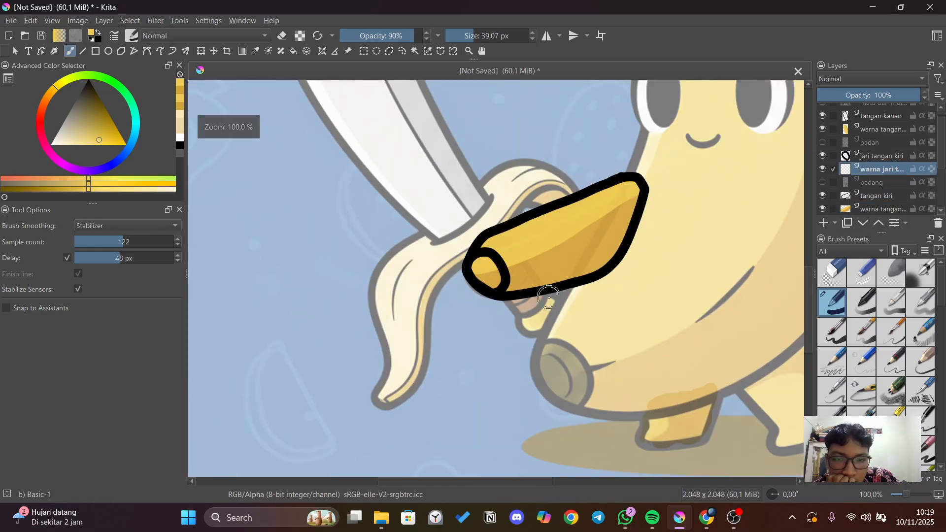
left_click(180, 90)
mouse_move(367, 203)
left_mouse_down()
mouse_move(365, 242)
mouse_move(400, 251)
left_mouse_up()
left_click(127, 225)
left_click(109, 191)
left_click(377, 206, "ctrl")
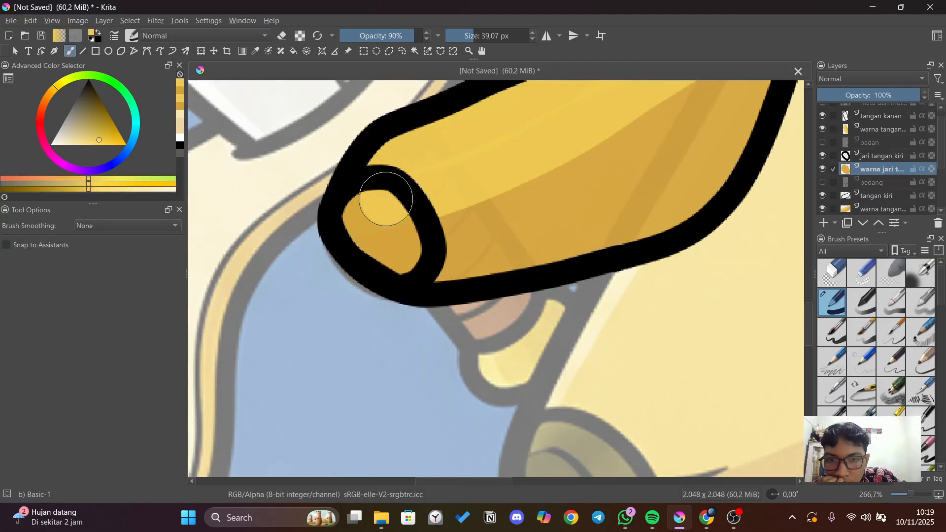
scroll(754, 260, "down", 4)
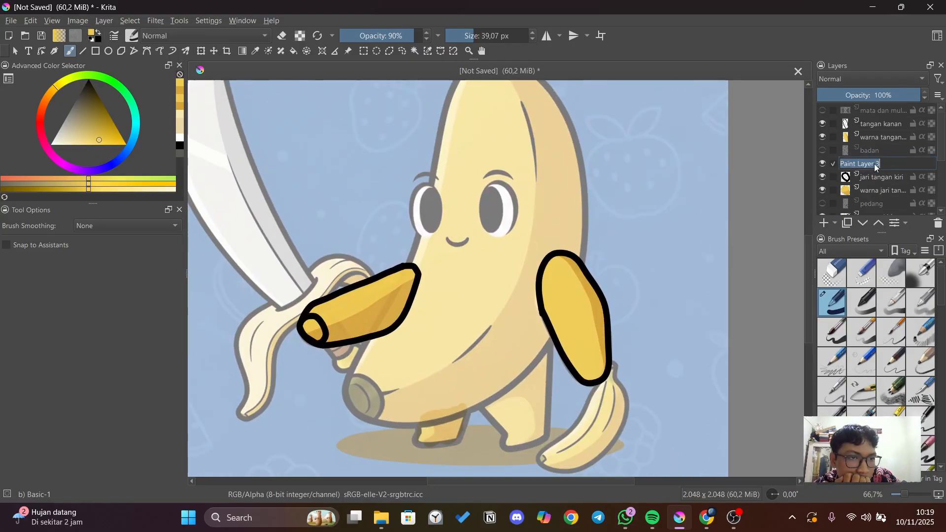
Fill the banana's body below the stem with yellow on the warna badan layer using an 88.98 px brush.
scroll(545, 235, "up", 3)
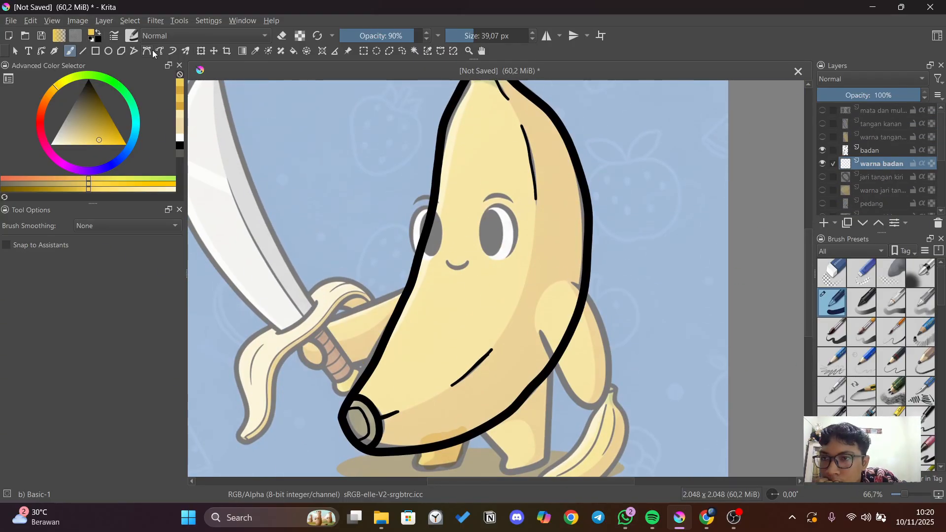
left_click_drag(478, 36, 497, 35)
left_click(483, 35)
scroll(494, 180, "down", 1)
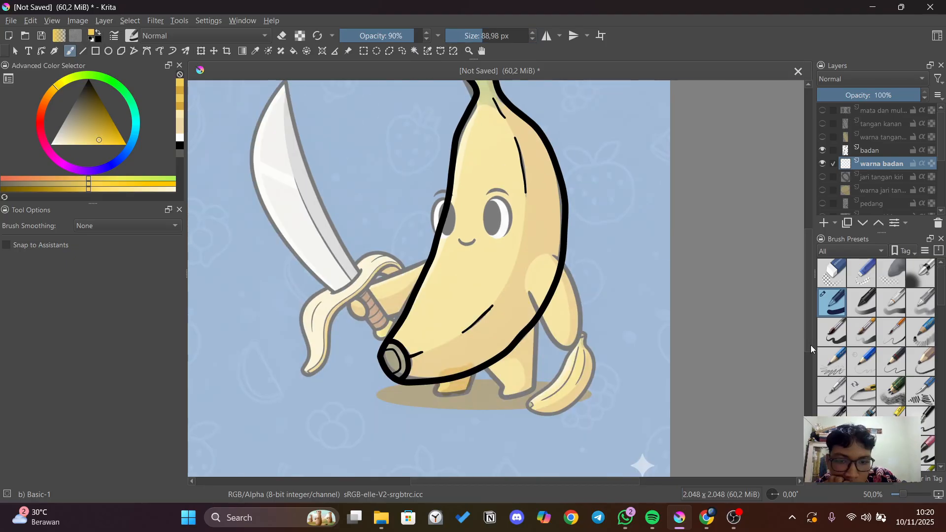
left_click_drag(494, 180, 494, 233)
mouse_move(471, 197)
left_mouse_down()
mouse_move(495, 168)
mouse_move(447, 281)
left_mouse_up()
key("ctrl+z")
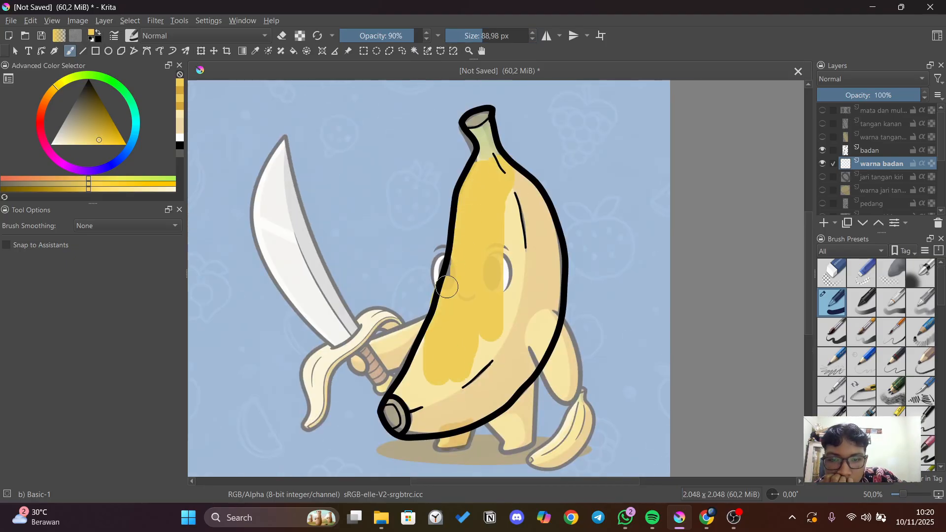
key("ctrl+z")
mouse_move(491, 361)
left_mouse_down()
mouse_move(533, 252)
mouse_move(525, 205)
mouse_move(528, 354)
mouse_move(489, 402)
mouse_move(509, 200)
mouse_move(416, 372)
mouse_move(467, 325)
left_mouse_up()
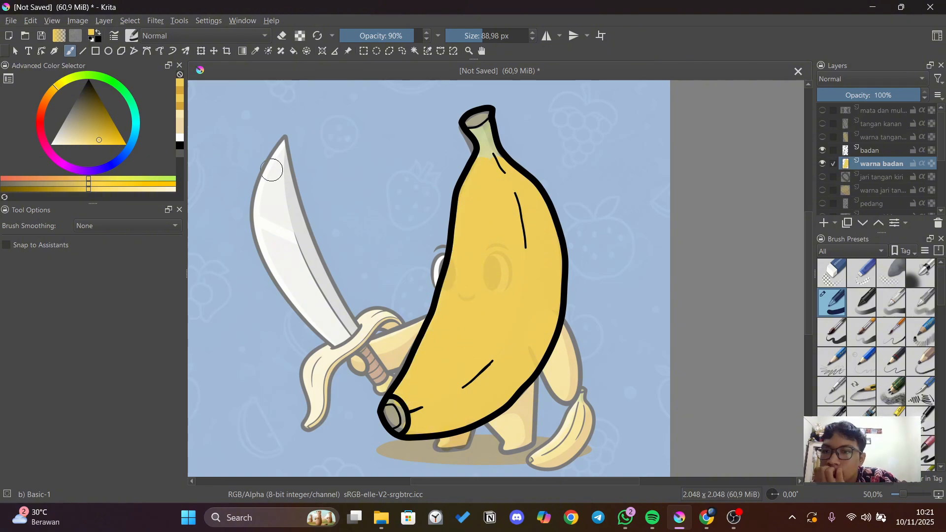
Draw the body shadow's inner edge from below the stem to the lower tip in dark amber with a 41.16 px Stabilizer brush.
left_click(180, 90)
left_click(128, 225)
left_click(113, 260)
left_click(467, 36)
left_click(473, 35)
mouse_move(498, 159)
left_mouse_down()
mouse_move(525, 194)
mouse_move(545, 280)
mouse_move(532, 280)
mouse_move(462, 386)
mouse_move(515, 187)
mouse_move(544, 279)
mouse_move(512, 379)
mouse_move(414, 419)
left_mouse_up()
key("ctrl+z")
key("ctrl+z")
Turn off brush smoothing and fill the area between the body's shadow edge and its outer outline with dark amber.
scroll(454, 421, "up", 3)
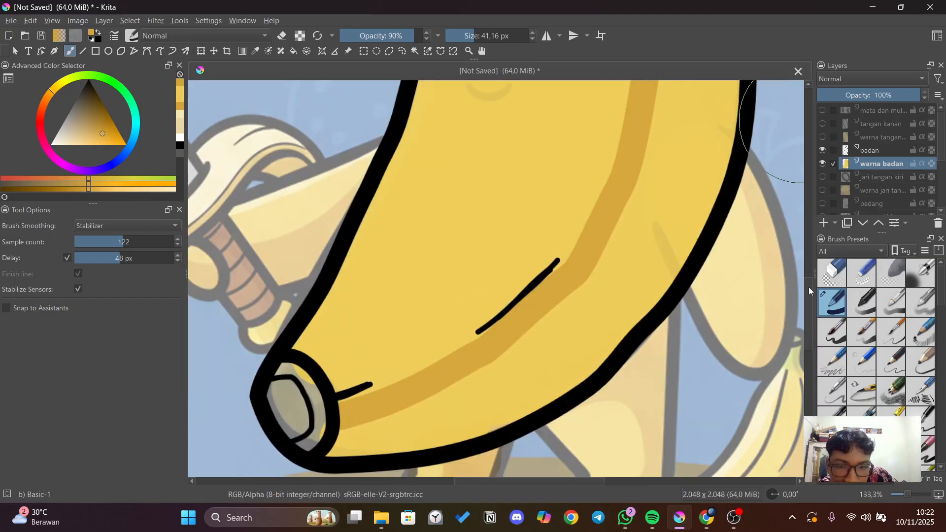
left_click(128, 225)
left_click(113, 191)
left_click_drag(349, 411, 401, 394)
left_click_drag(501, 334, 387, 372)
mouse_move(348, 439)
left_mouse_down()
mouse_move(454, 402)
mouse_move(596, 302)
mouse_move(667, 158)
mouse_move(733, 89)
left_mouse_up()
scroll(682, 281, "down", 3)
left_click_drag(682, 280, 701, 316)
Set the opacity of File Layer 1 to 100% and sample the stem's olive and light green from the reference.
scroll(683, 214, "up", 4)
left_click_drag(808, 238, 813, 210)
scroll(868, 198, "down", 3)
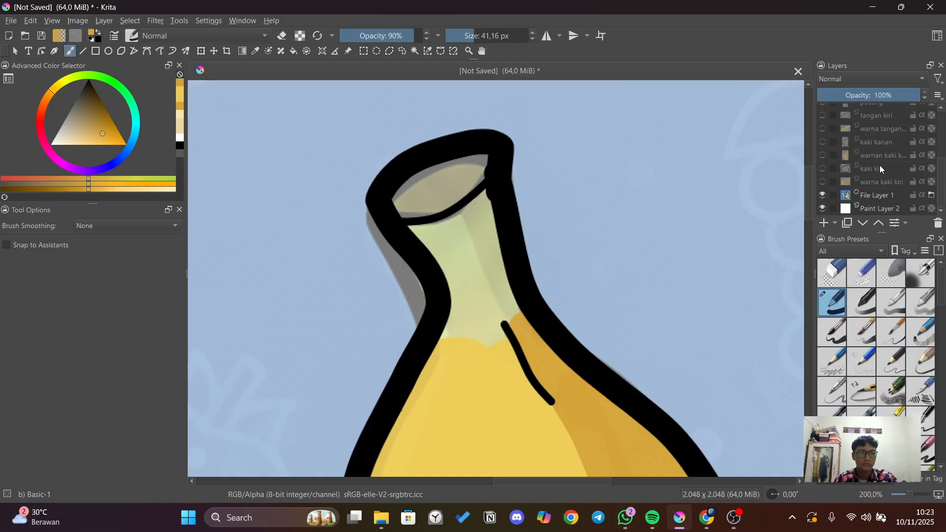
left_click(878, 194)
left_click_drag(872, 94, 931, 129)
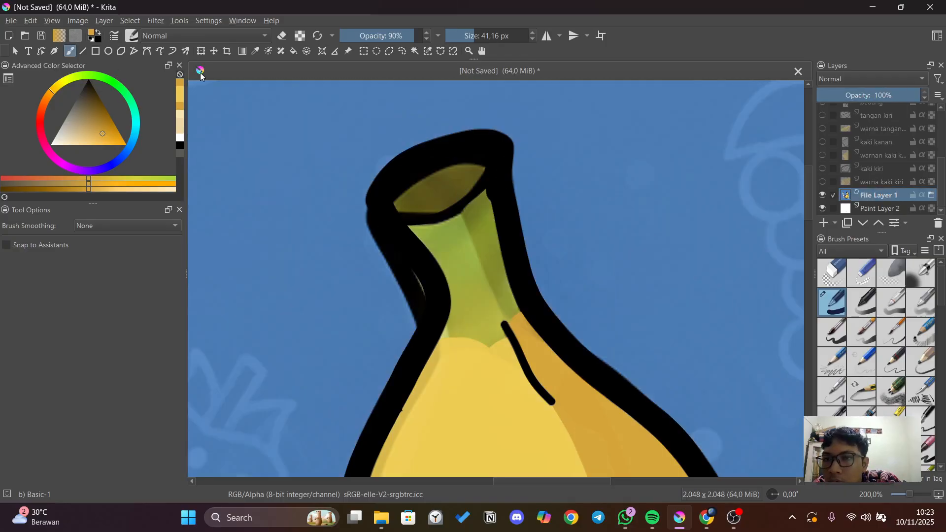
left_click(257, 51)
left_click(445, 184)
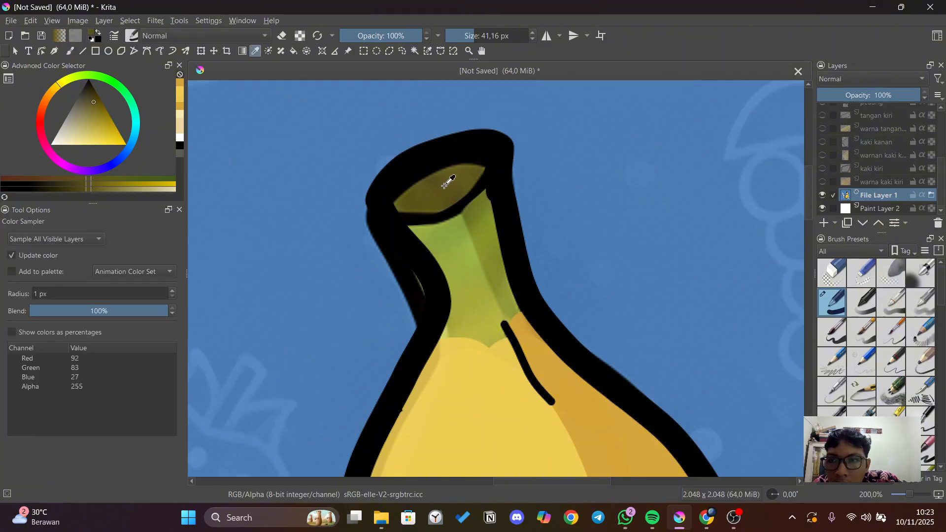
left_click(467, 257)
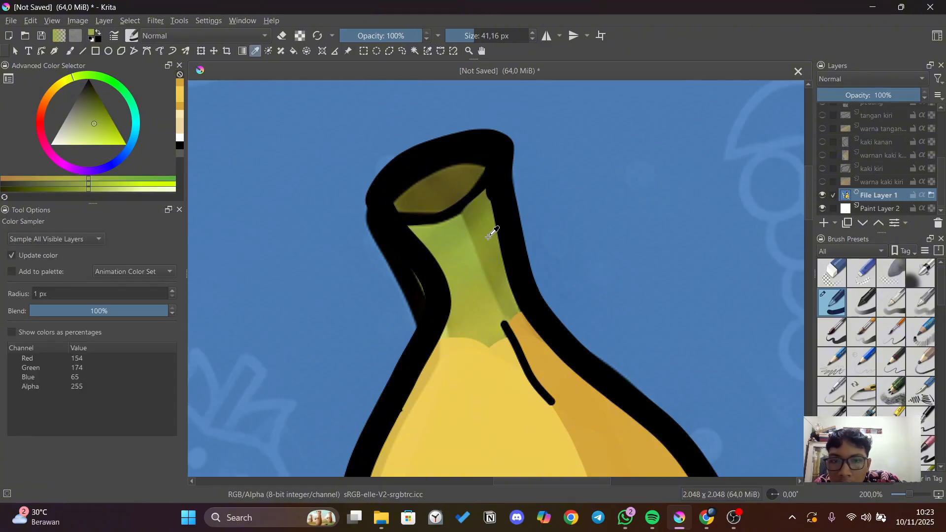
left_click(436, 197)
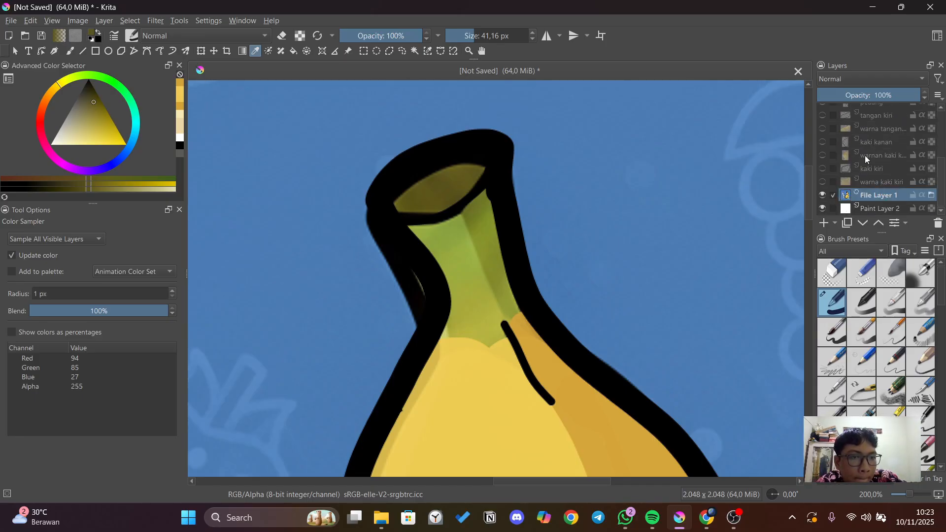
Paint the banana stem light green on the warna badan layer using the colour sampled from the reference.
scroll(865, 157, "up", 3)
left_click(859, 168)
scroll(877, 169, "down", 3)
left_click(458, 290)
left_click(70, 51)
mouse_move(436, 244)
left_mouse_down()
mouse_move(456, 268)
mouse_move(454, 328)
mouse_move(485, 317)
mouse_move(449, 237)
left_mouse_up()
Sample the reference's dark green and paint the shadow along the outer side of the stem.
left_click(256, 51)
left_click(478, 220)
left_click(70, 51)
mouse_move(466, 203)
left_mouse_down()
mouse_move(510, 314)
mouse_move(480, 201)
left_mouse_up()
Sample the reference's olive, fill the stem's cut end with it and hide File Layer 1.
left_click(255, 51)
left_click(436, 191)
left_click(70, 51)
mouse_move(408, 195)
left_mouse_down()
mouse_move(465, 158)
mouse_move(446, 194)
mouse_move(475, 156)
mouse_move(436, 209)
left_mouse_up()
left_click(822, 195)
key("ctrl+z")
left_click(822, 195)
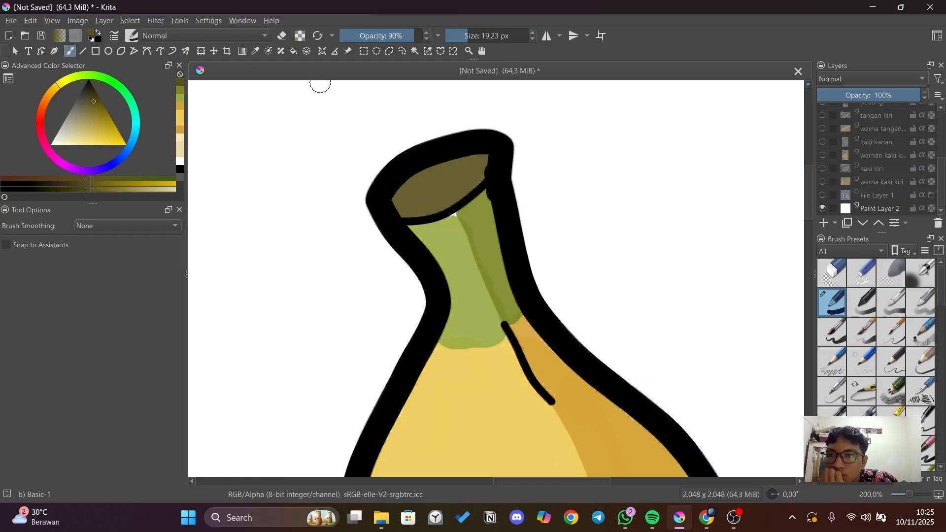
Sample the light green from the painted stem and set the brush size to 4.16 px.
left_click(255, 50)
left_click(418, 167)
left_click(455, 232)
left_click(70, 51)
left_click(459, 36)
Sample the dark olive of the banana's lower tip from File Layer 1, hide that layer and paint the tip with a 55.30 px brush.
scroll(455, 232, "down", 2)
left_click(822, 195)
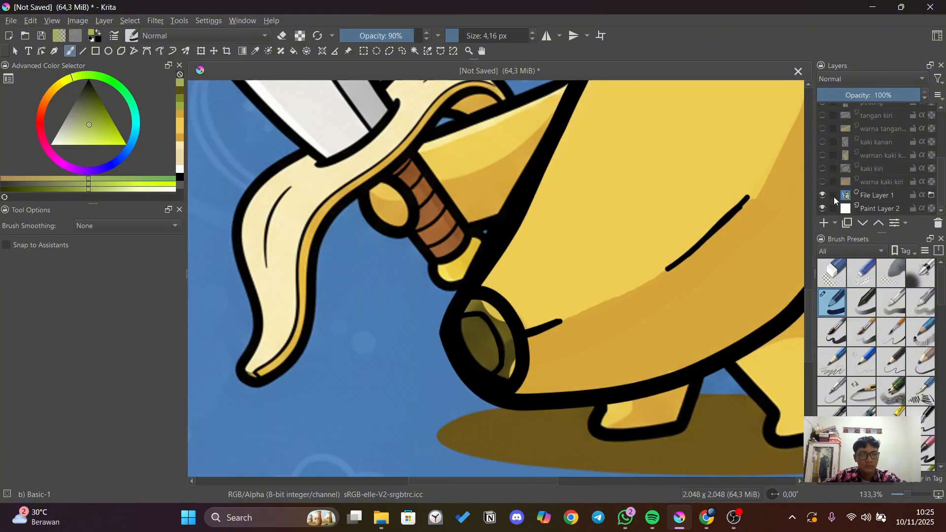
left_click(255, 51)
left_click(477, 344)
left_click(822, 195)
left_click(70, 51)
left_click(477, 35)
mouse_move(481, 345)
left_mouse_down()
mouse_move(474, 339)
mouse_move(488, 347)
left_mouse_up()
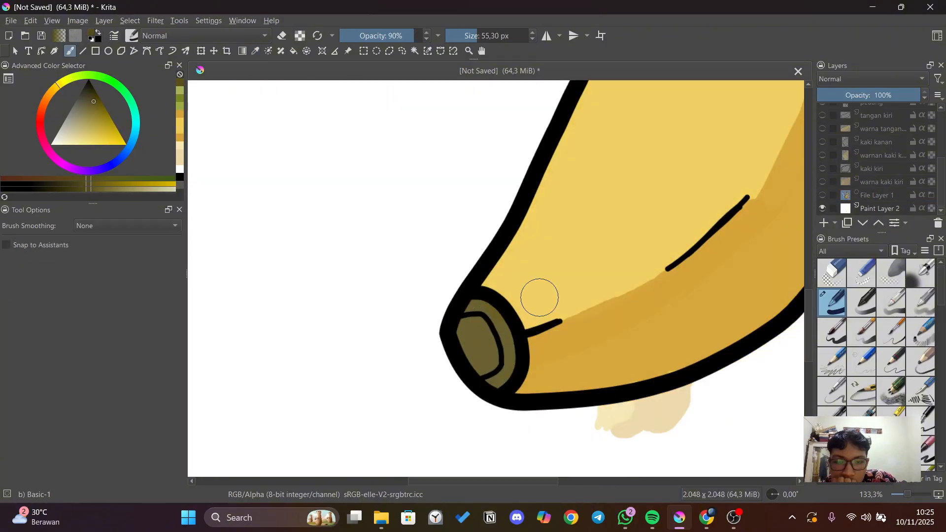
Show the eyes-and-mouth outline layer and hide the badan and warna badan layers.
scroll(539, 295, "down", 4)
scroll(650, 258, "down", 1)
scroll(881, 150, "up", 3)
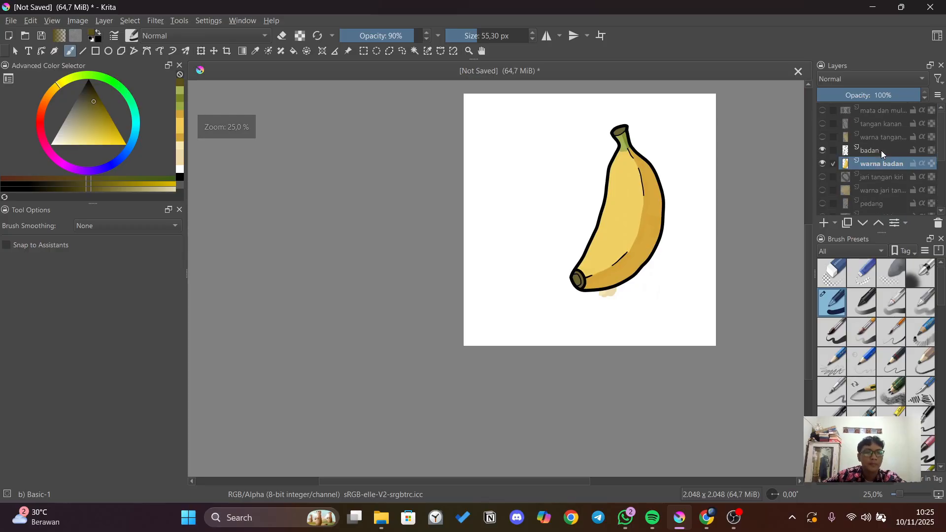
left_click(822, 111)
left_click(823, 150)
left_click(822, 164)
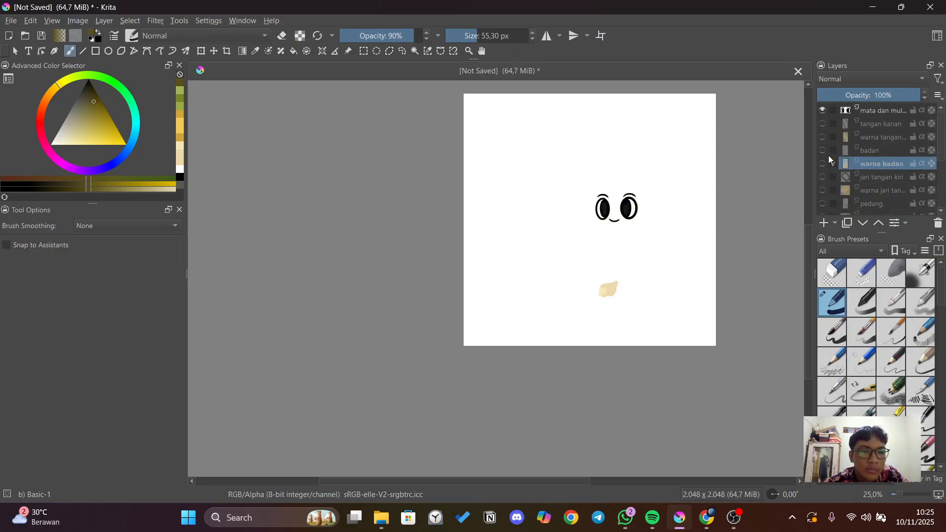
Add a paint layer named "warna mata" directly below the eyes-and-mouth outline layer.
left_click(824, 224)
left_click_drag(880, 165, 869, 124)
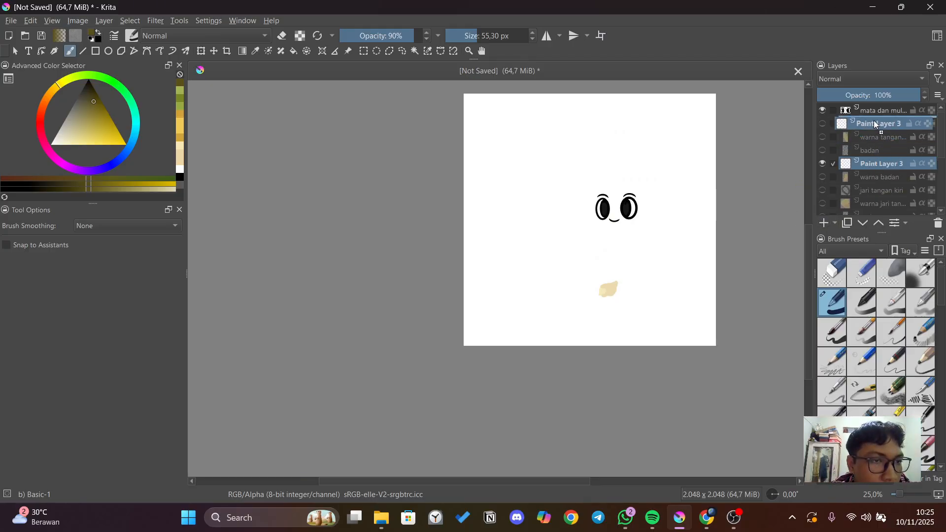
double_click(869, 123)
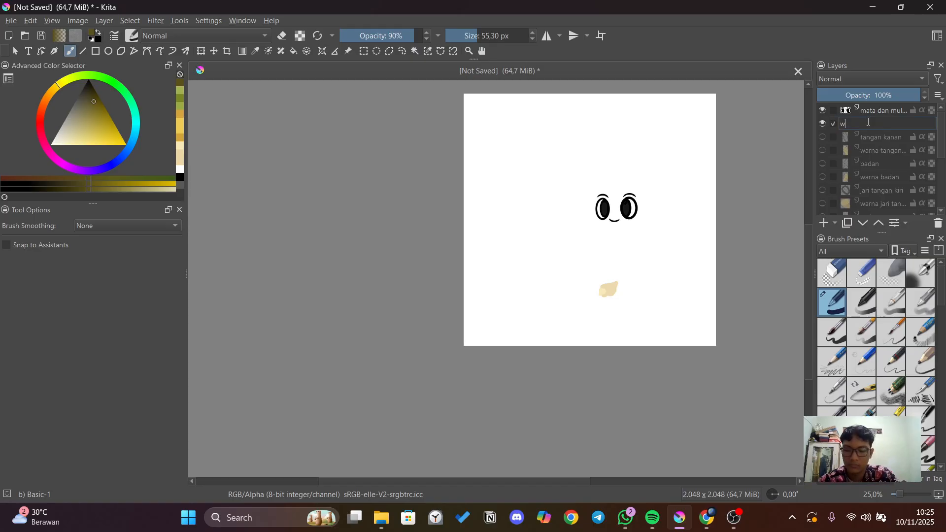
type("ta")
key("Return")
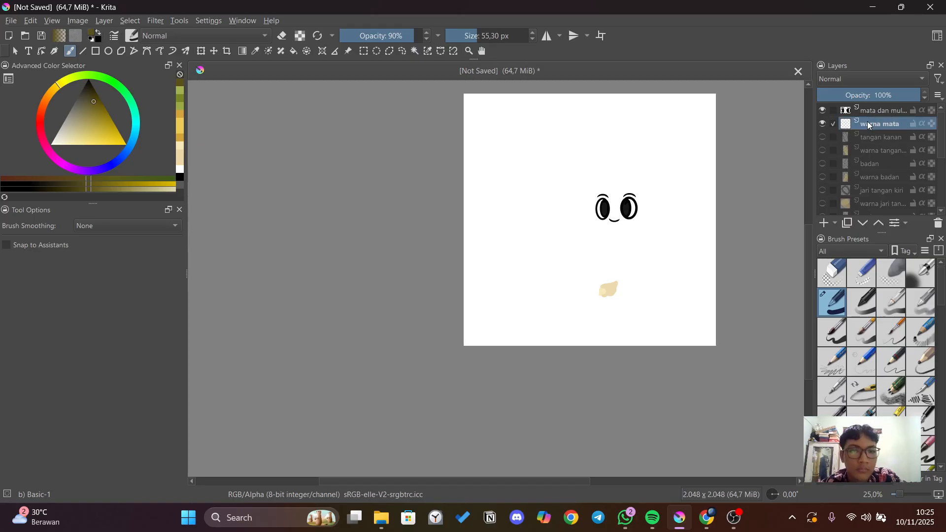
Paint the inside of both eyes white on the warna mata layer and hide that layer.
scroll(640, 259, "up", 4)
scroll(612, 179, "up", 1)
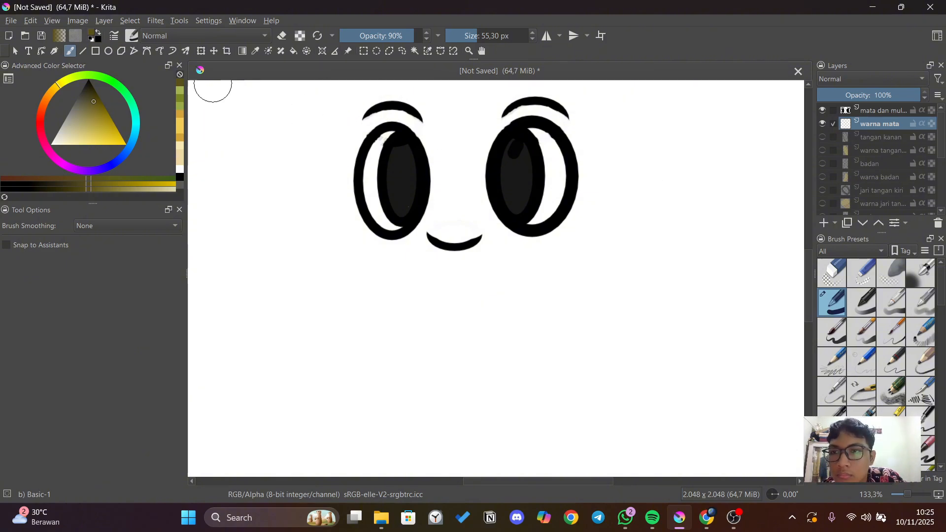
left_click(50, 144)
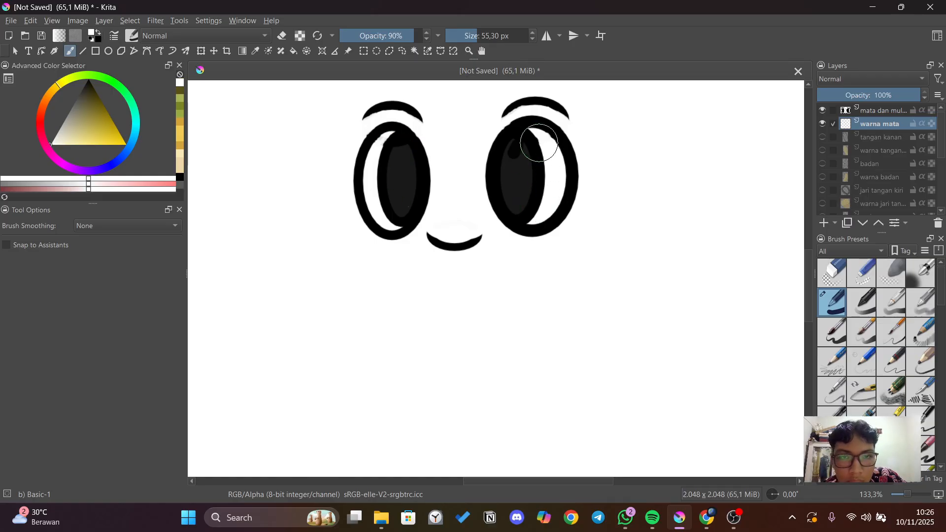
scroll(732, 169, "down", 2)
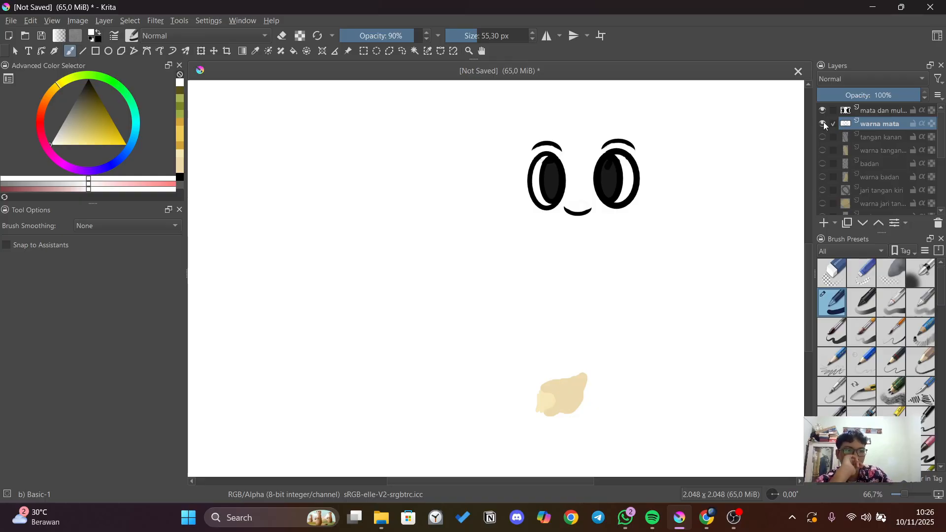
left_click(824, 121)
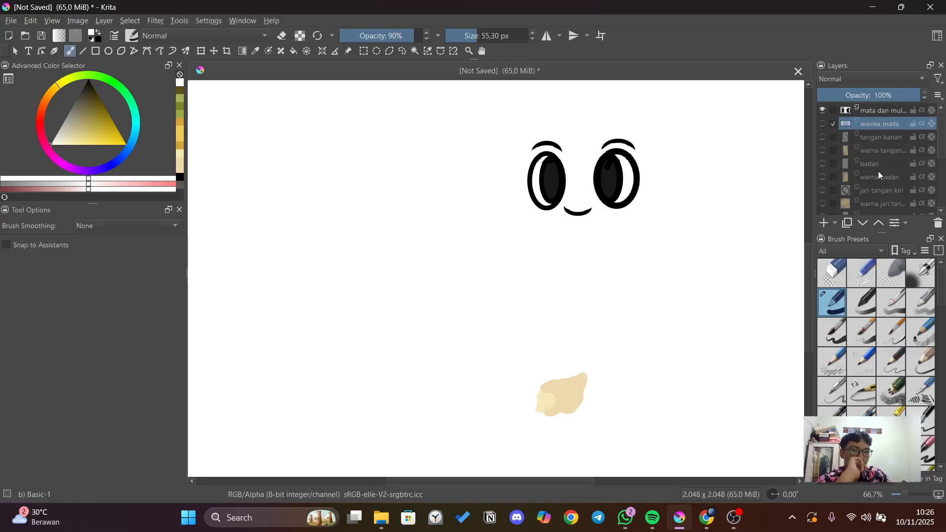
Add a paint layer named "warna pedang" directly below the pedang layer.
scroll(878, 170, "down", 5)
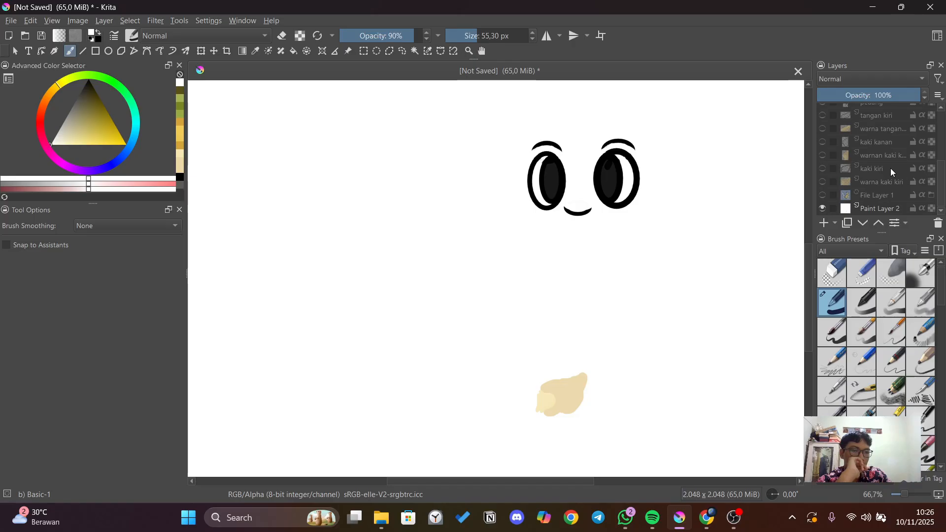
scroll(891, 158, "up", 3)
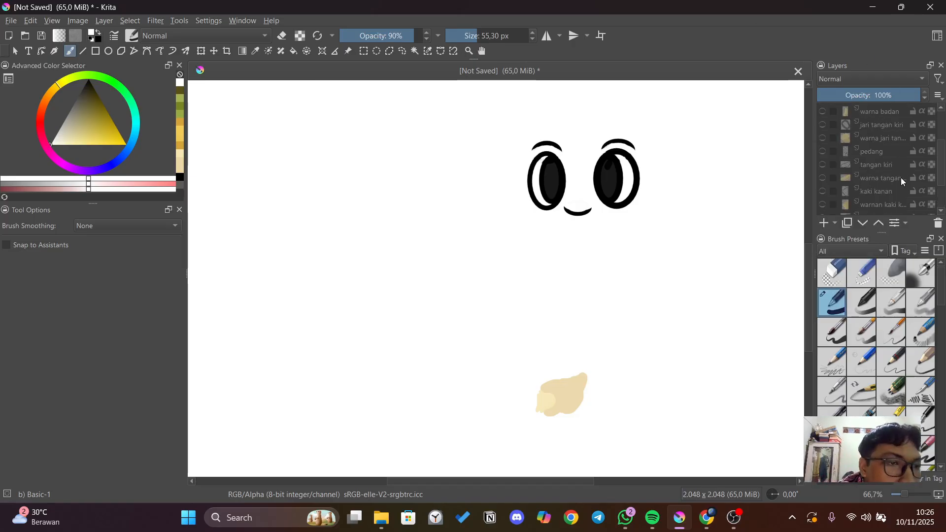
left_click(823, 223)
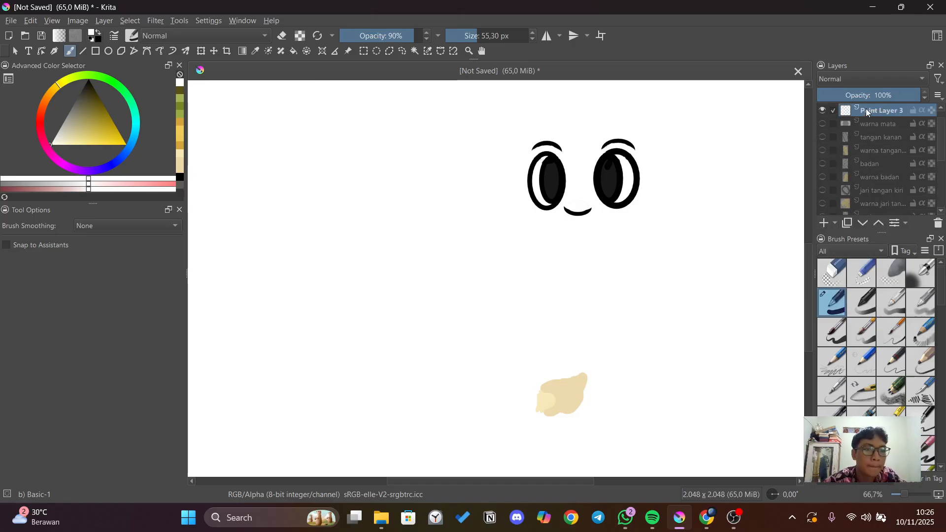
mouse_move(865, 108)
left_mouse_down()
mouse_move(876, 209)
mouse_move(865, 299)
mouse_move(865, 191)
left_mouse_up()
scroll(876, 177, "down", 3)
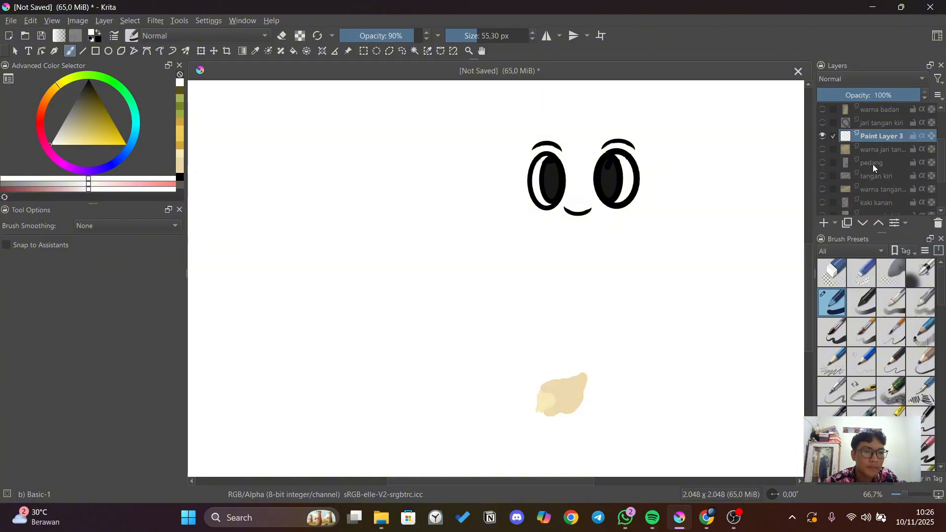
left_click_drag(872, 138, 873, 168)
double_click(877, 163)
type("warna pedang")
key("Return")
Show the pedang outline, hide the eyes-and-mouth outline and show the File Layer 1 reference.
left_click(822, 150)
left_click(822, 110)
scroll(867, 168, "down", 5)
left_click(822, 195)
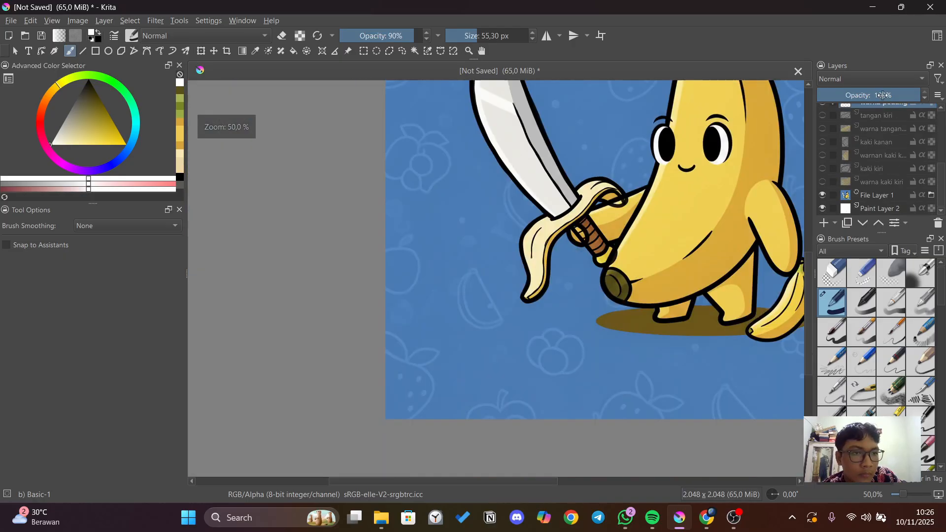
Paint the sword's handle brown and its pommel yellow on the warna pedang layer, using colours sampled from the reference.
scroll(512, 365, "up", 3)
left_click(441, 260, "ctrl")
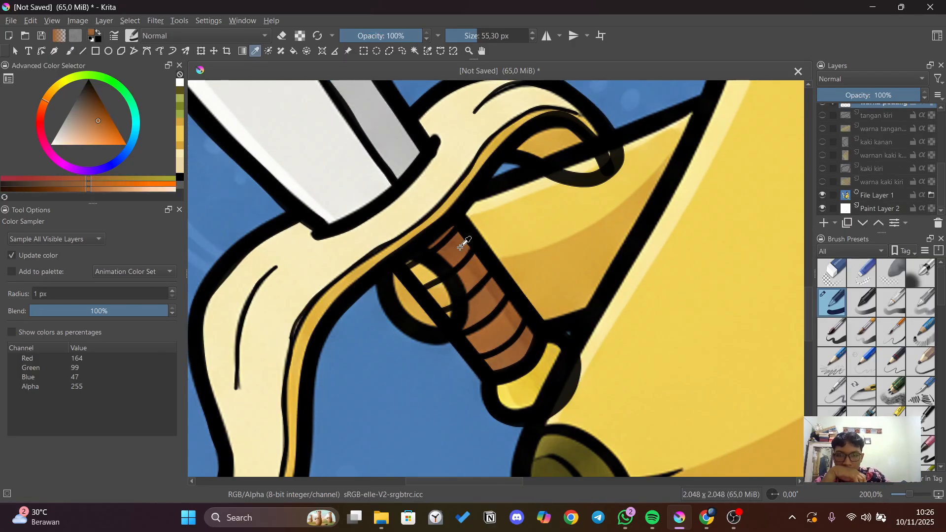
left_click(517, 386, "ctrl")
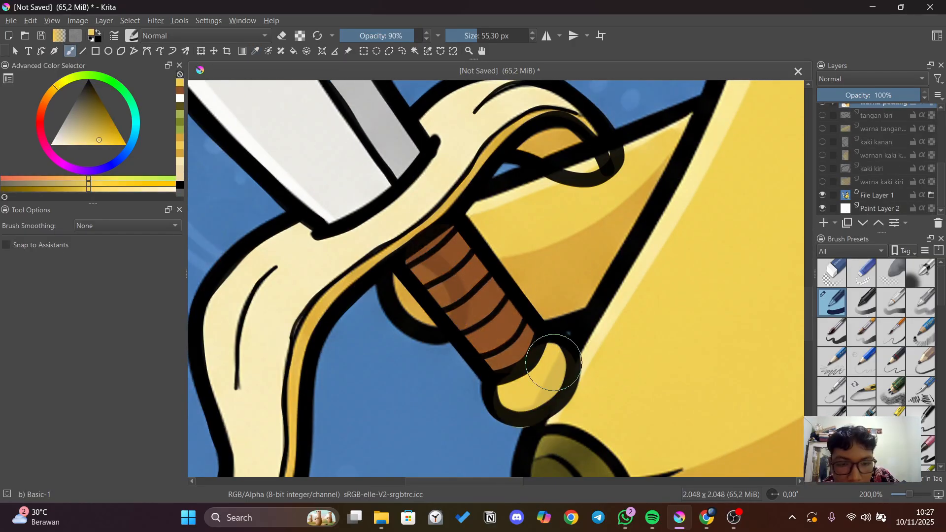
left_click_drag(540, 232, 572, 245)
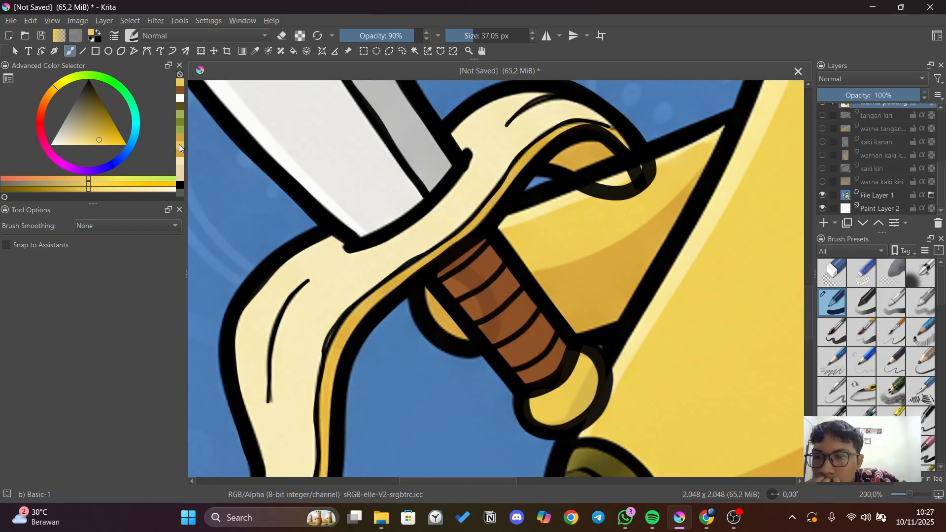
Hide the File Layer 1 reference, paint the inside of the guard's curled tip golden and finish the handle's brown.
mouse_move(493, 37)
left_mouse_down()
mouse_move(472, 41)
mouse_move(485, 41)
left_mouse_up()
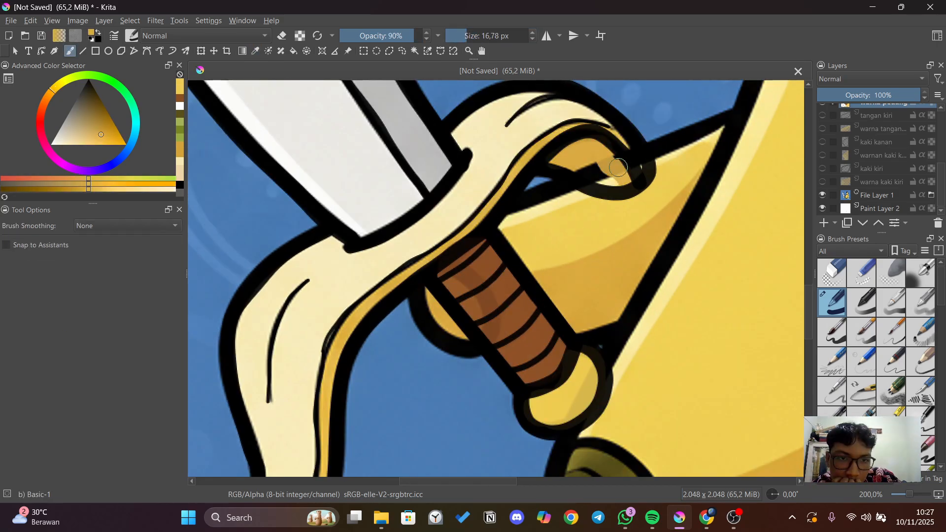
left_click(822, 195)
left_click_drag(562, 153, 613, 179)
left_click(436, 279, "ctrl")
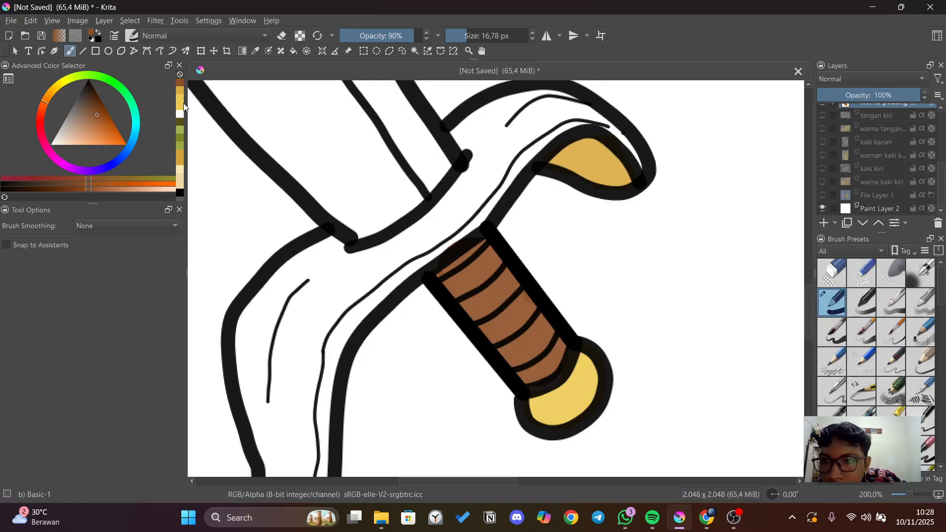
Paint the golden strip along the underside of the banana-peel guard down to its lower tip with an 11.58 px brush.
left_click(182, 106)
left_click_drag(639, 165, 549, 141)
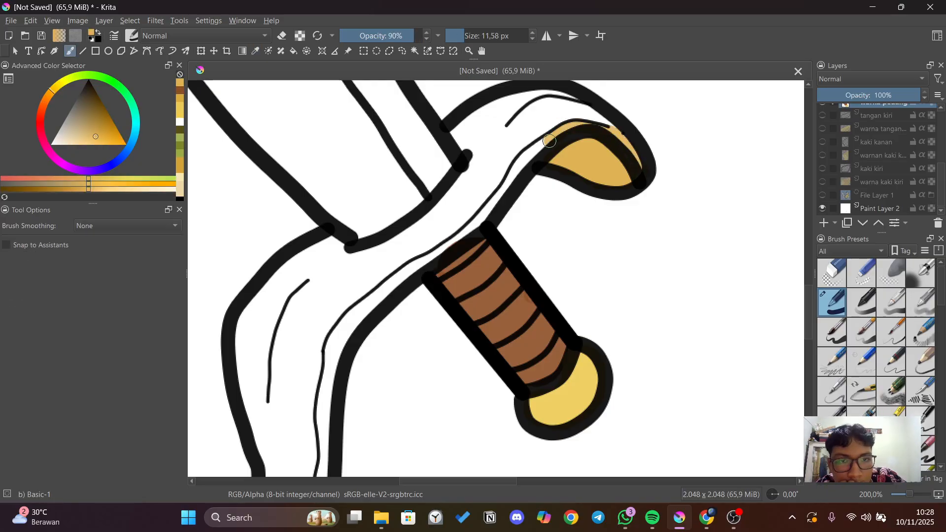
mouse_move(514, 181)
left_mouse_down()
mouse_move(345, 315)
mouse_move(320, 395)
left_mouse_up()
scroll(320, 292, "up", 2)
left_click_drag(808, 311, 808, 336)
scroll(738, 321, "down", 1)
left_click_drag(544, 316, 463, 451)
left_click_drag(534, 365, 470, 438)
scroll(691, 257, "down", 3)
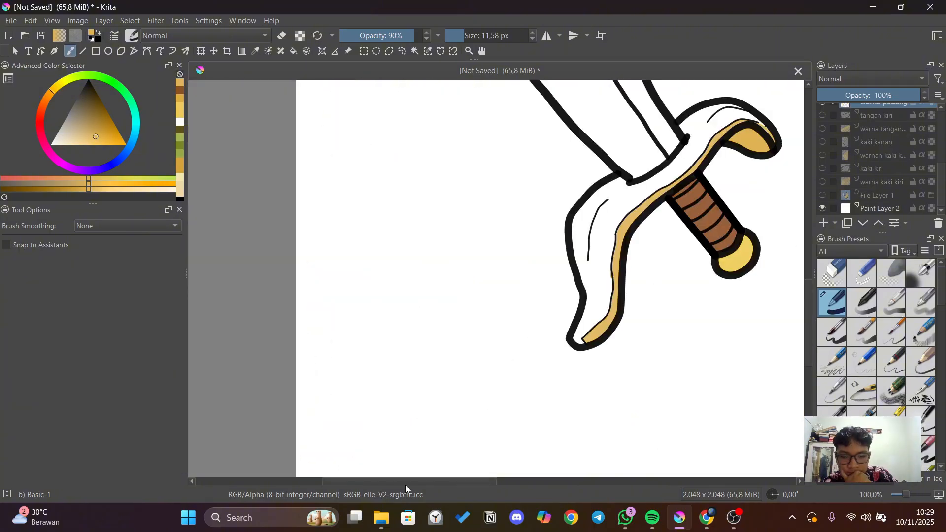
Paint the outer face of the banana-peel guard with the cream colour sampled from the reference, using a 20.54 px brush.
left_click_drag(407, 483, 458, 482)
left_click(822, 195)
left_click(255, 51)
left_click(411, 221)
left_click(822, 195)
left_click(70, 50)
left_click(475, 36)
mouse_move(394, 228)
left_mouse_down()
mouse_move(407, 213)
mouse_move(402, 317)
left_mouse_up()
key("ctrl+z")
left_click(468, 36)
mouse_move(444, 200)
left_mouse_down()
mouse_move(418, 288)
mouse_move(393, 332)
mouse_move(410, 292)
mouse_move(420, 210)
mouse_move(480, 178)
mouse_move(532, 122)
mouse_move(569, 114)
mouse_move(564, 190)
mouse_move(520, 207)
mouse_move(440, 278)
mouse_move(421, 318)
mouse_move(418, 367)
left_mouse_up()
key("ctrl+z")
mouse_move(390, 417)
left_mouse_down()
mouse_move(403, 376)
mouse_move(394, 288)
mouse_move(405, 352)
left_mouse_up()
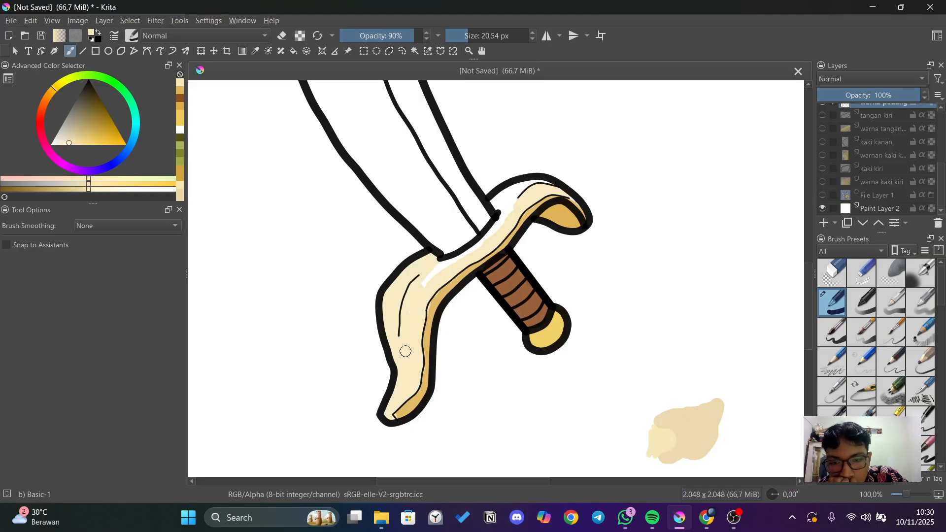
mouse_move(491, 237)
left_mouse_down()
mouse_move(495, 203)
mouse_move(545, 185)
left_mouse_up()
Show the File Layer 1 reference and sample the sword blade's light grey base colour.
scroll(639, 249, "down", 2)
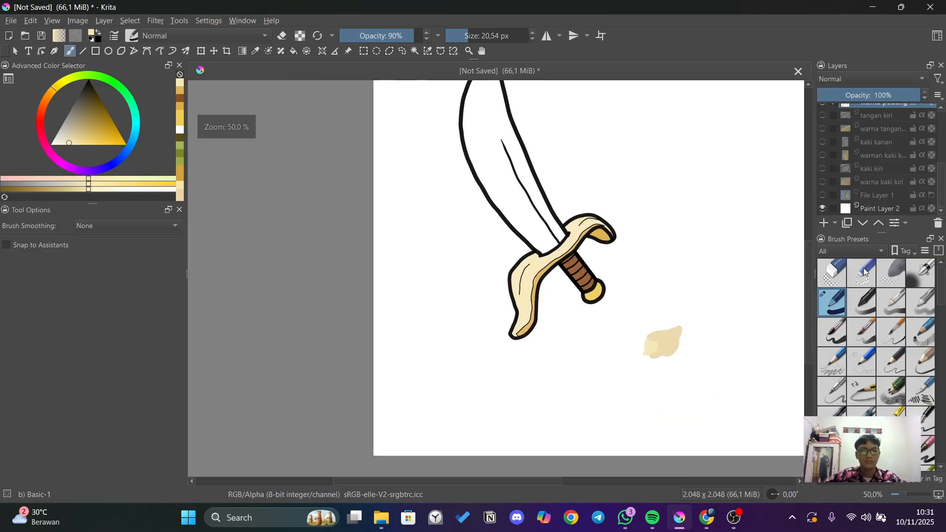
left_click(822, 195)
scroll(487, 224, "up", 4)
left_click(488, 223, "ctrl")
left_click(83, 50)
left_click_drag(412, 35, 422, 36)
left_click(459, 35)
left_click_drag(412, 230, 553, 289)
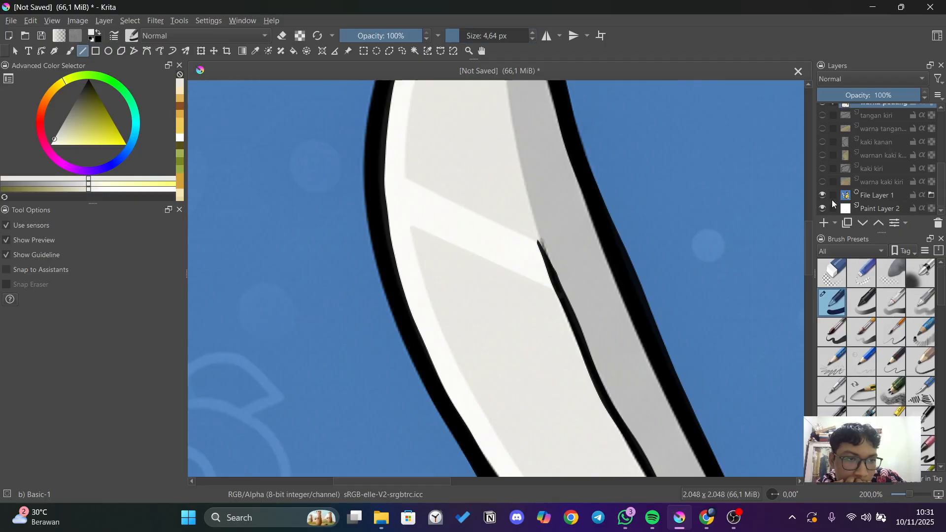
left_click_drag(809, 253, 809, 269)
left_click(70, 50)
mouse_move(416, 141)
left_mouse_down()
mouse_move(480, 304)
mouse_move(586, 453)
left_mouse_up()
scroll(587, 454, "down", 1)
mouse_move(809, 268)
left_mouse_down()
mouse_move(808, 300)
mouse_move(808, 287)
left_mouse_up()
scroll(627, 239, "down", 2)
left_click_drag(525, 481, 586, 481)
left_click_drag(808, 276, 808, 267)
left_click(477, 37)
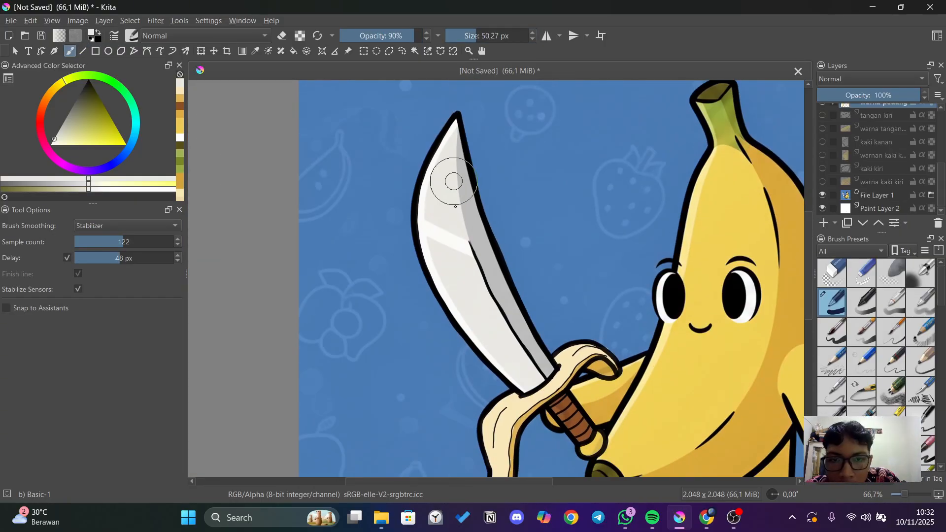
left_click(127, 225)
left_click(103, 239)
left_click_drag(468, 36, 471, 36)
mouse_move(454, 130)
left_mouse_down()
mouse_move(429, 213)
mouse_move(453, 149)
mouse_move(440, 159)
left_mouse_up()
key("ctrl+z")
left_click(476, 36)
key("ctrl+z")
left_click(474, 36)
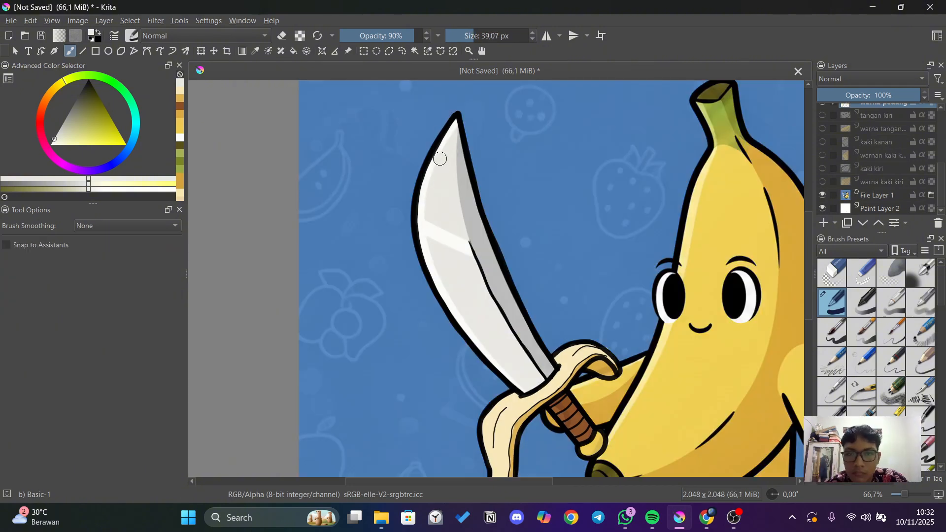
scroll(879, 148, "up", 2)
Select the blade's interior from the pedang outline layer and fill it with the sampled light grey on warna pedang.
left_click(874, 138)
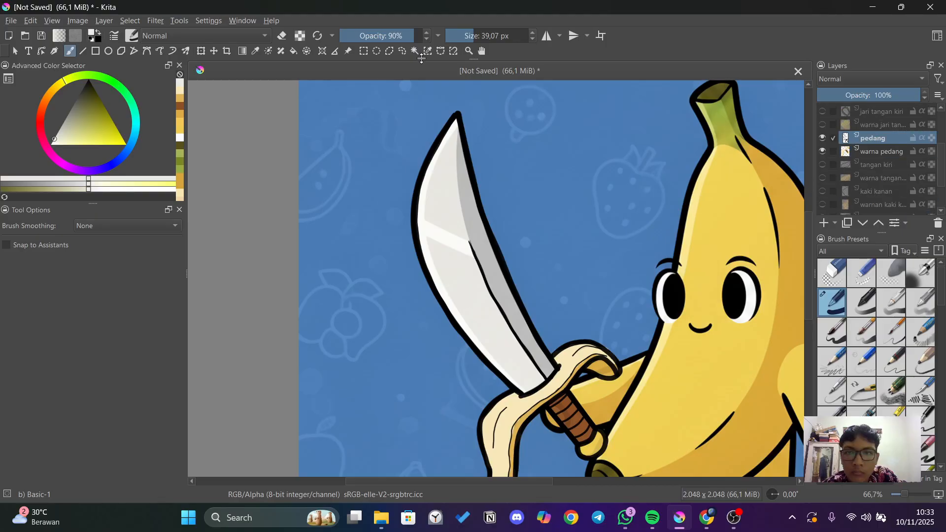
left_click(414, 50)
left_click(447, 177)
left_click(880, 151)
left_click(294, 50)
left_click(447, 173)
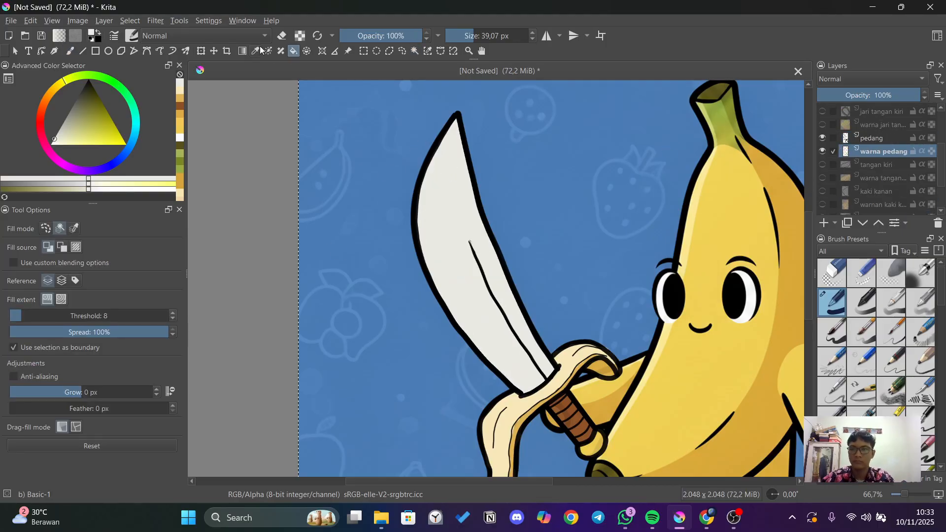
Make a contiguous selection of the filled blade area on the warna pedang layer and return to the brush.
left_click(415, 51)
scroll(712, 299, "down", 2)
scroll(712, 299, "up", 2)
key("b")
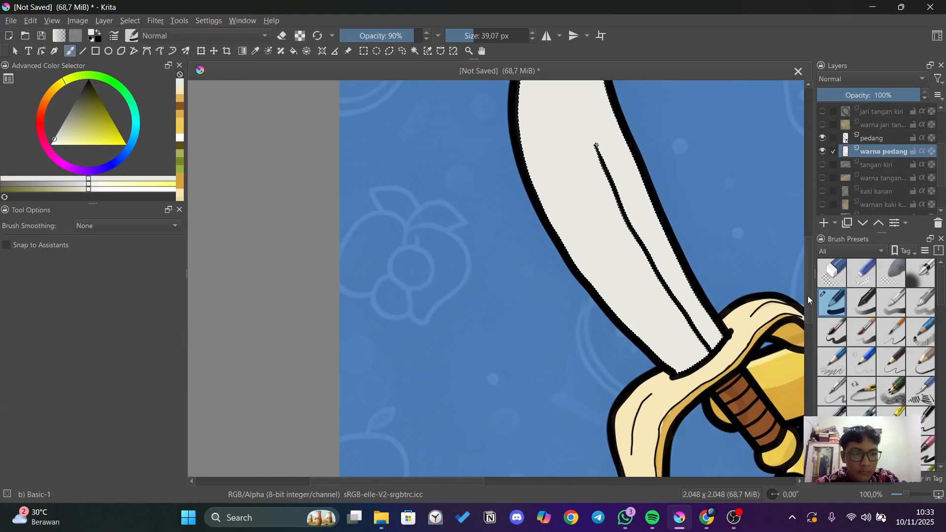
scroll(712, 299, "down", 1)
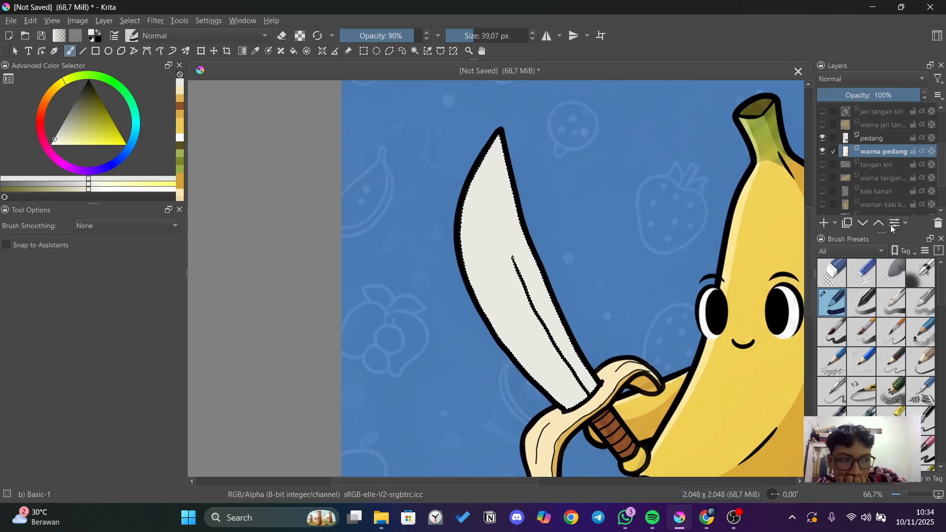
left_click(737, 519)
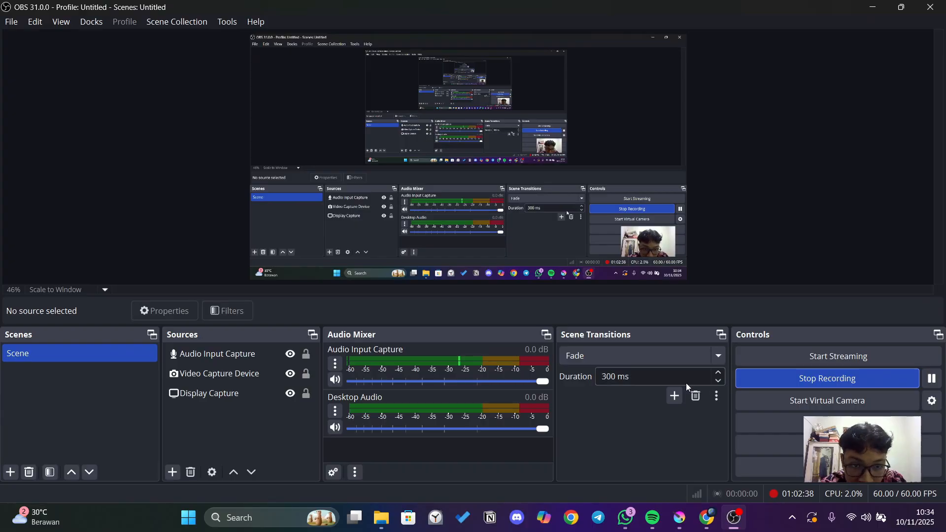
left_click(872, 6)
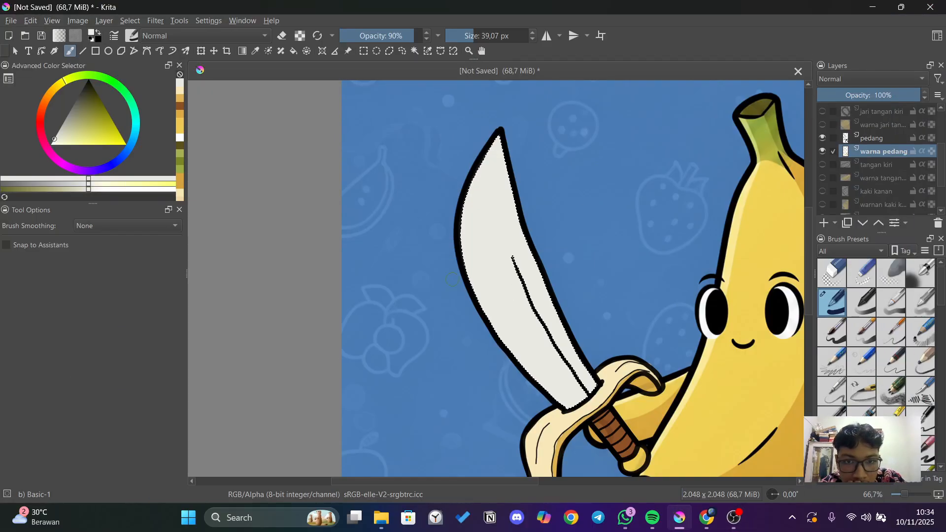
Hide the warna pedang layer and sample the blade's darker grey shadow colour from the reference.
scroll(507, 259, "up", 1)
left_click(822, 153)
key("p")
left_click(534, 256)
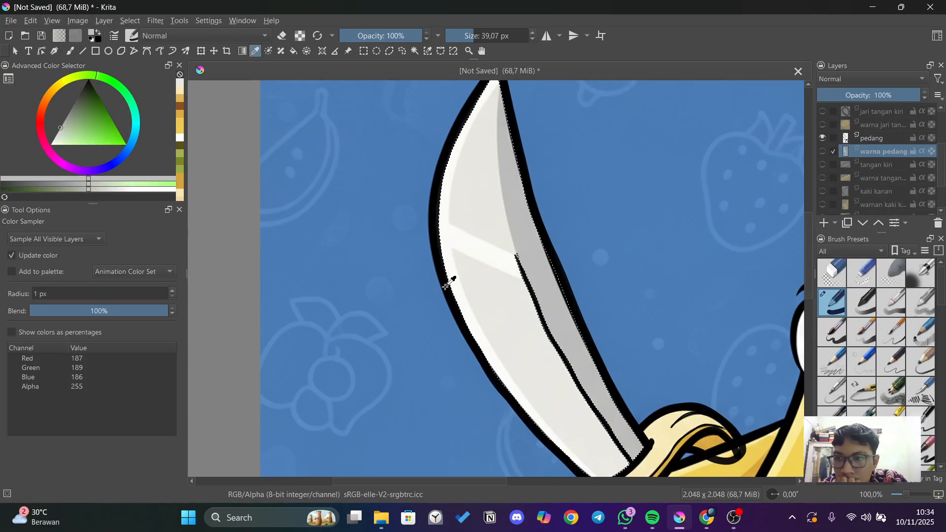
Hide the File Layer 1 reference, select the whole canvas, and show the warna pedang layer again as the active layer.
scroll(862, 169, "down", 3)
left_click(822, 195)
key("b")
key("ctrl+a")
left_click(883, 151)
left_click(822, 151)
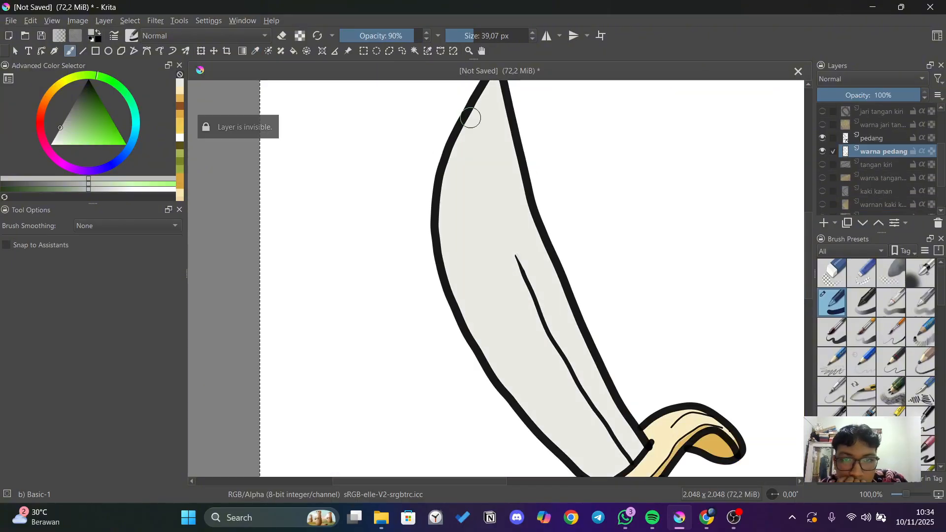
Paint the darker grey shadow along the blade's back edge from the tip to the guard with a 39.07 px brush.
left_click(128, 225)
left_click(128, 266)
mouse_move(636, 449)
left_mouse_down()
mouse_move(566, 356)
mouse_move(527, 269)
mouse_move(601, 390)
mouse_move(511, 205)
mouse_move(497, 103)
left_mouse_up()
key("ctrl+z")
key("ctrl+z")
scroll(517, 125, "down", 1)
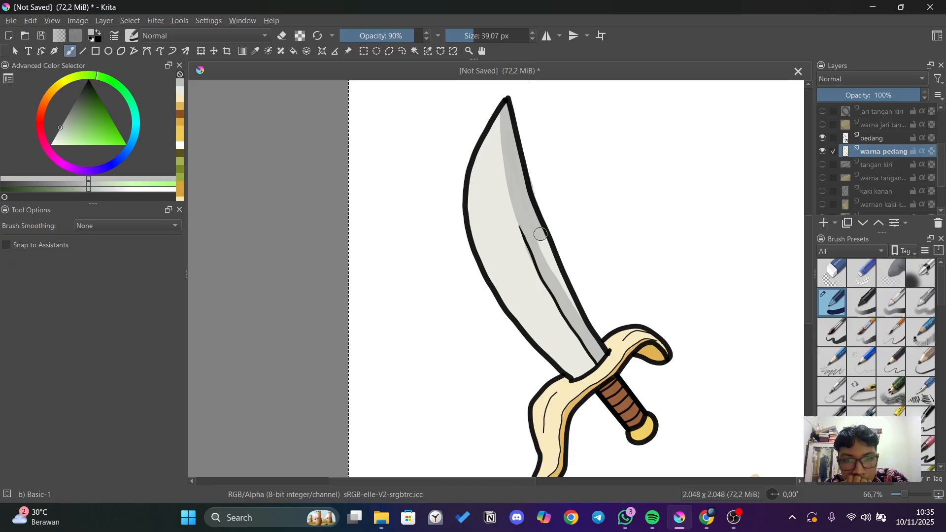
scroll(589, 296, "down", 1)
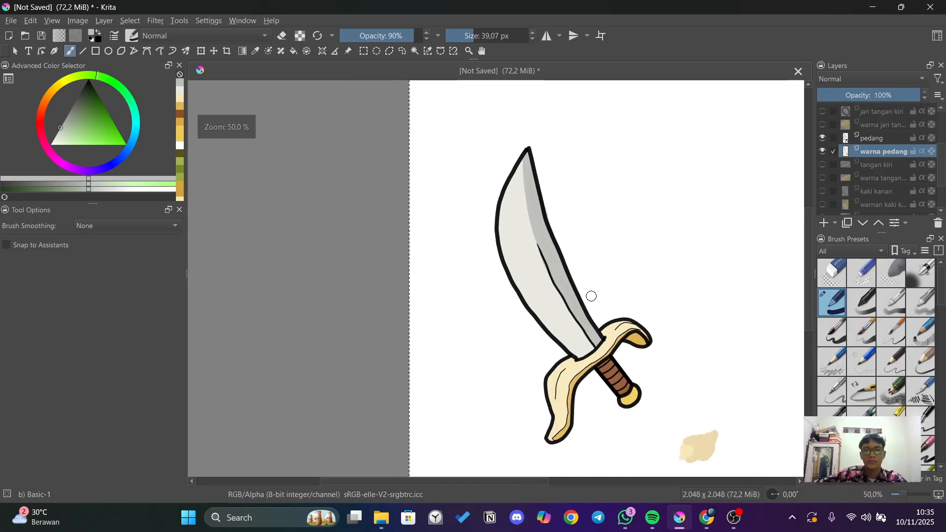
scroll(590, 295, "up", 1)
scroll(616, 299, "down", 2)
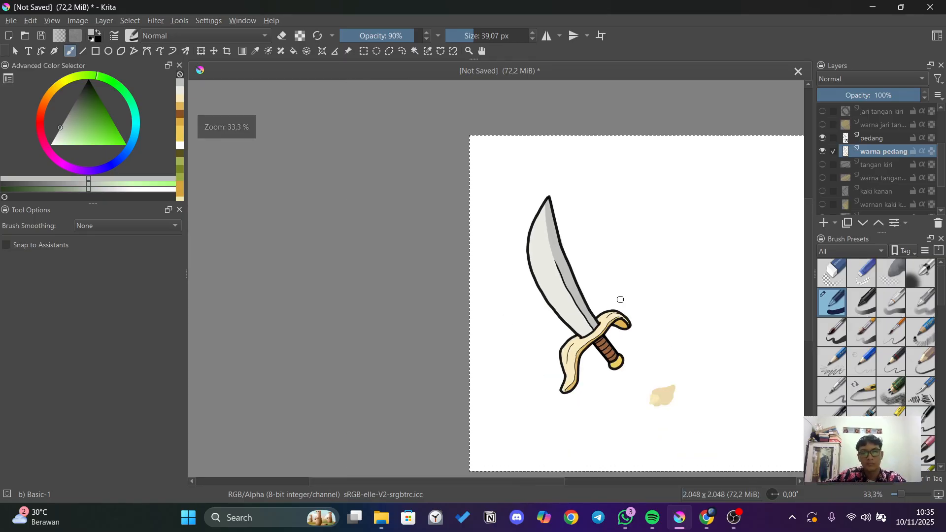
scroll(640, 319, "up", 1)
left_click_drag(339, 487, 415, 488)
scroll(530, 330, "down", 1)
scroll(569, 317, "up", 1)
scroll(568, 316, "down", 1)
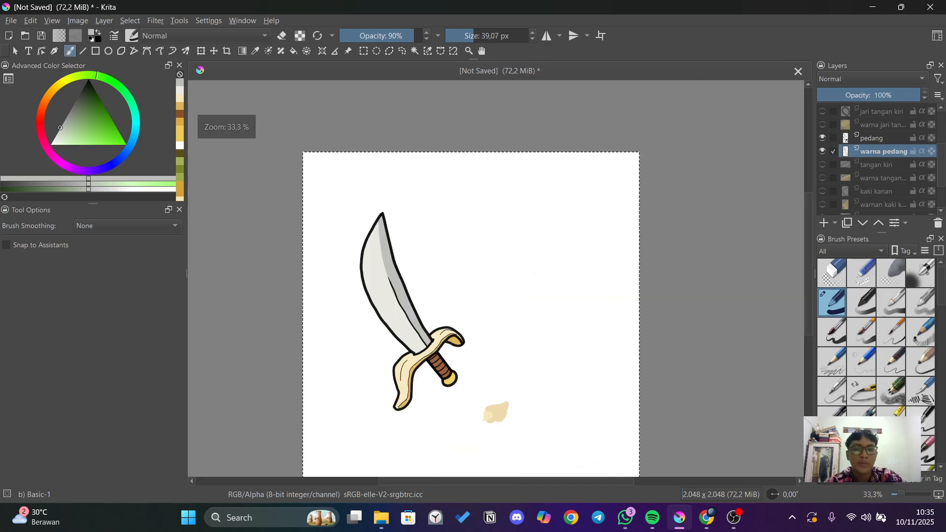
Show the outline and colour layers of both legs and the left arm, keeping the white background layer on.
scroll(867, 180, "down", 2)
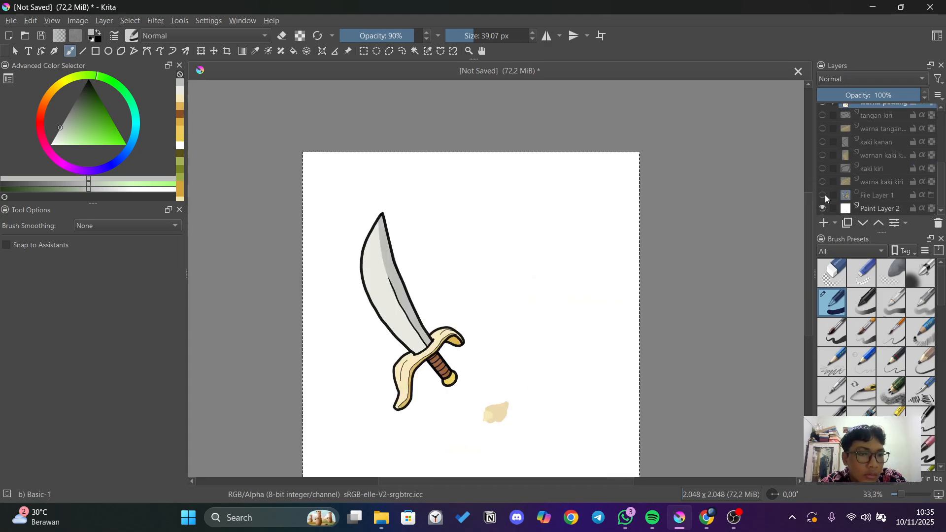
left_click(822, 208)
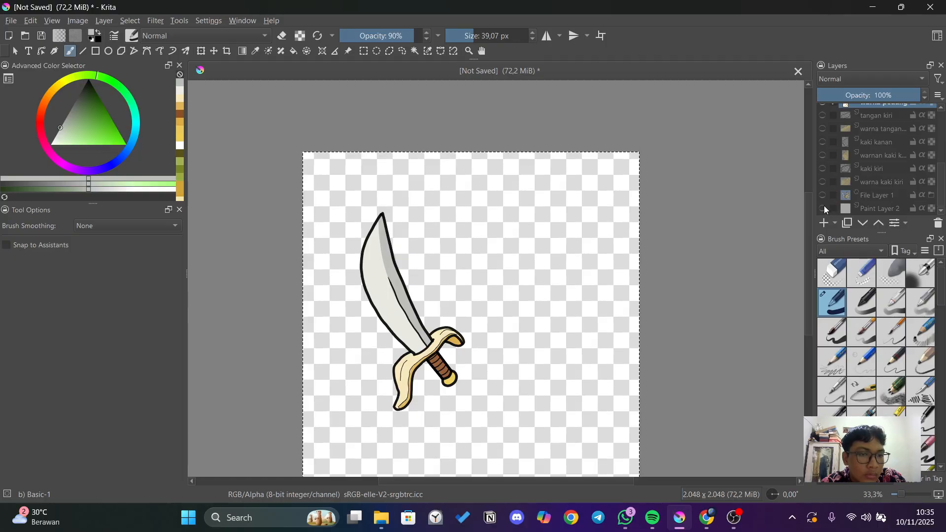
left_click(822, 209)
left_click(822, 182)
left_click(822, 168)
left_click(823, 155)
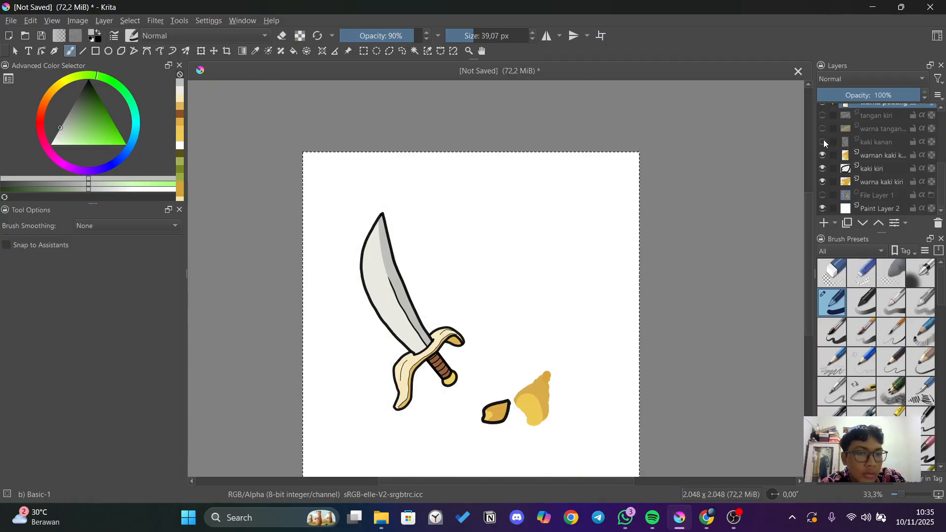
left_click(823, 142)
left_click(822, 128)
left_click(822, 115)
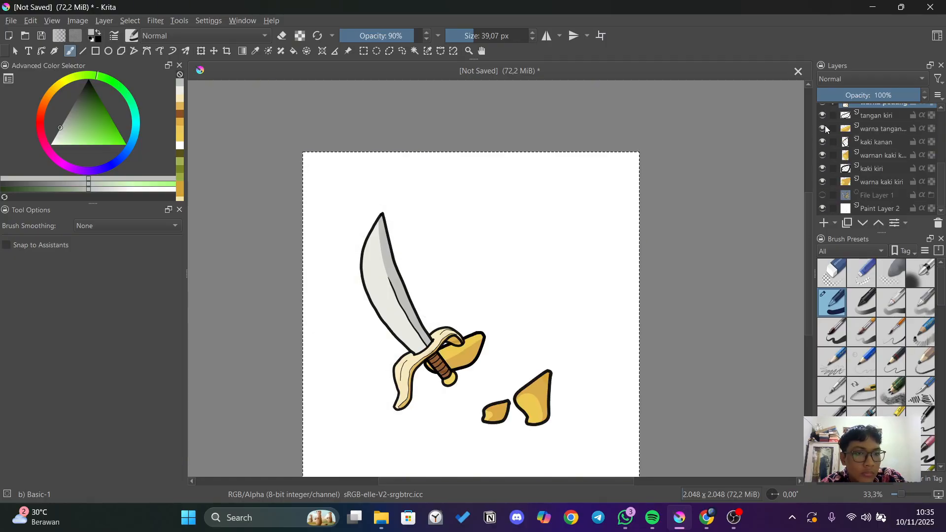
Show the outline and colour layers of the left fingers, body, right arm, and eyes and mouth.
scroll(826, 129, "up", 5)
left_click(822, 204)
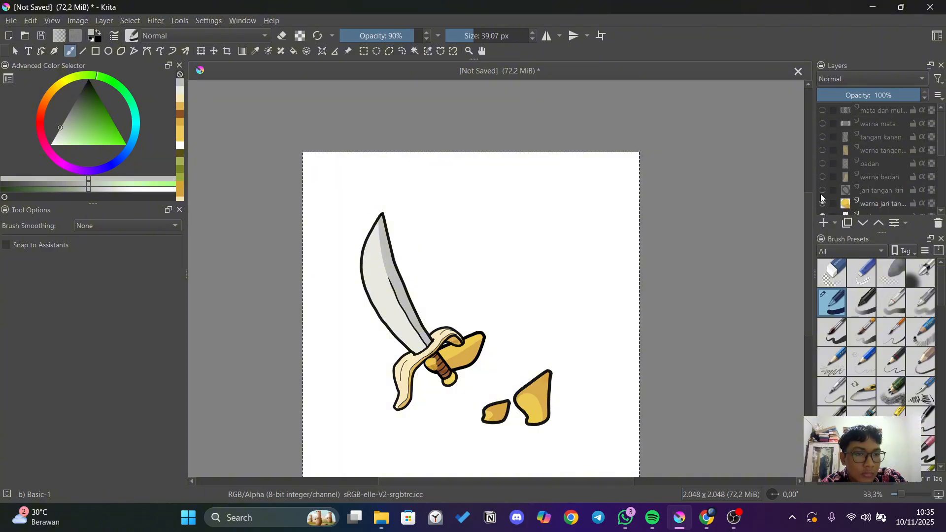
left_click(822, 191)
left_click(823, 177)
left_click(823, 164)
left_click(822, 150)
left_click(822, 137)
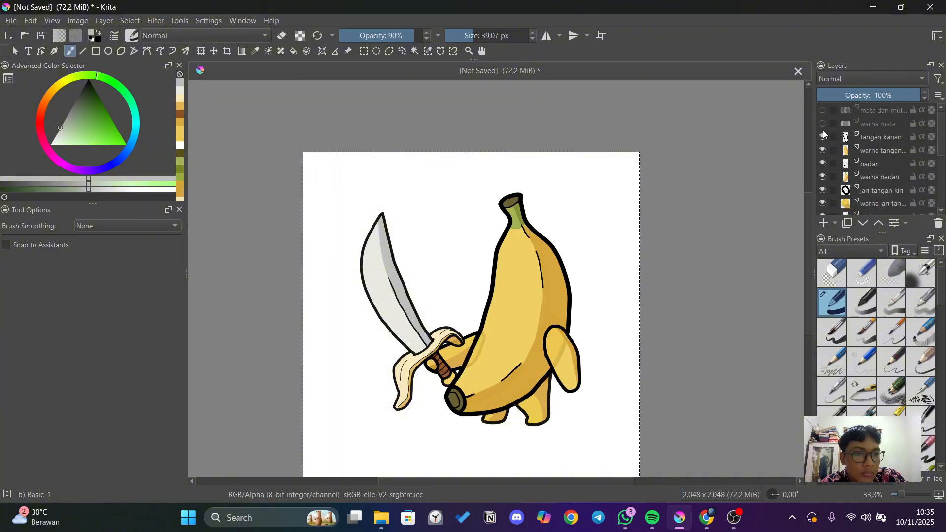
left_click(822, 123)
left_click(822, 110)
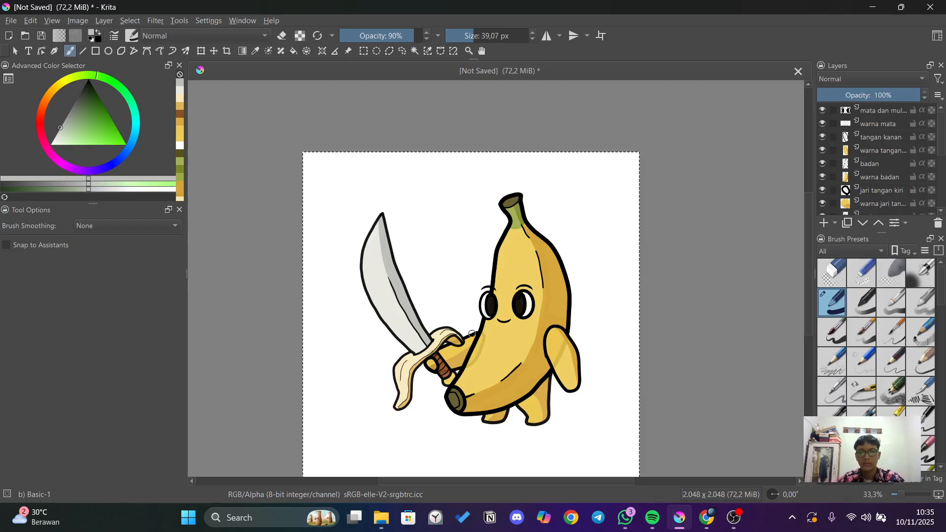
scroll(568, 344, "up", 2)
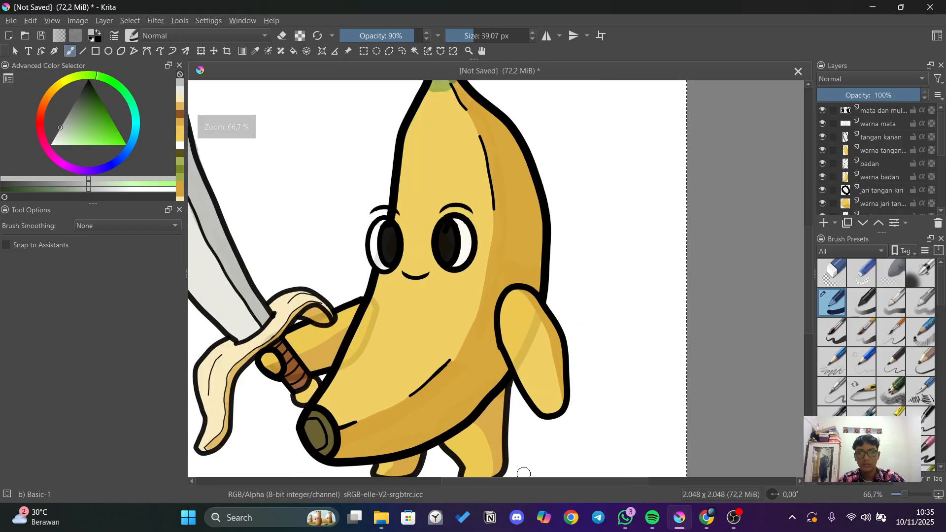
mouse_move(489, 483)
left_mouse_down()
mouse_move(464, 480)
mouse_move(489, 482)
left_mouse_up()
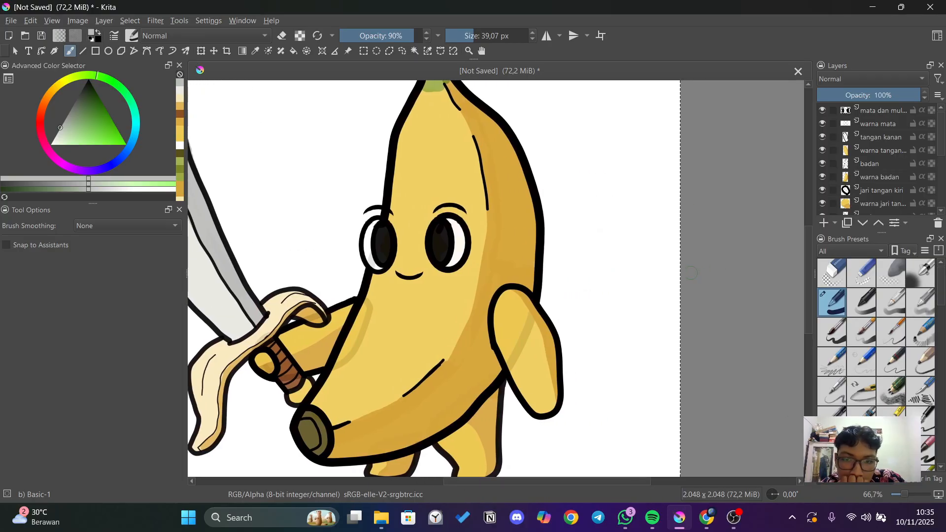
scroll(655, 323, "down", 2)
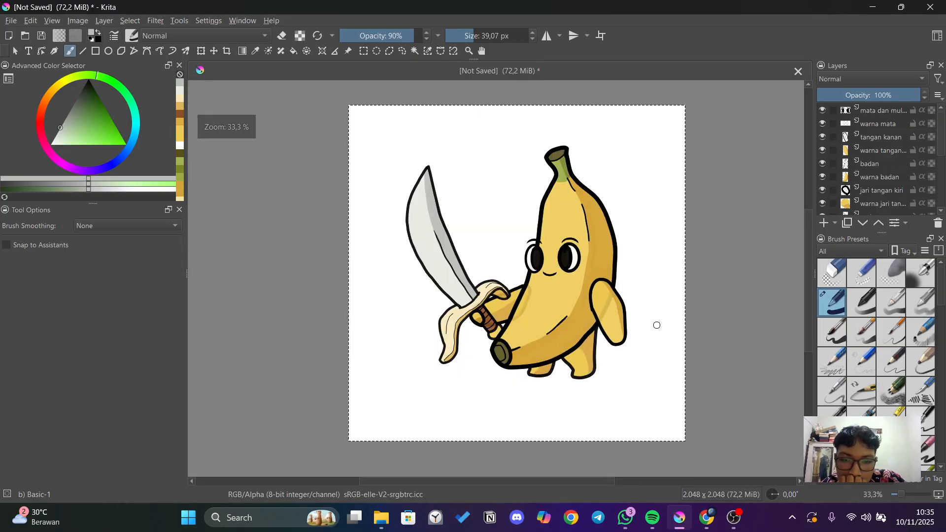
scroll(644, 317, "up", 3)
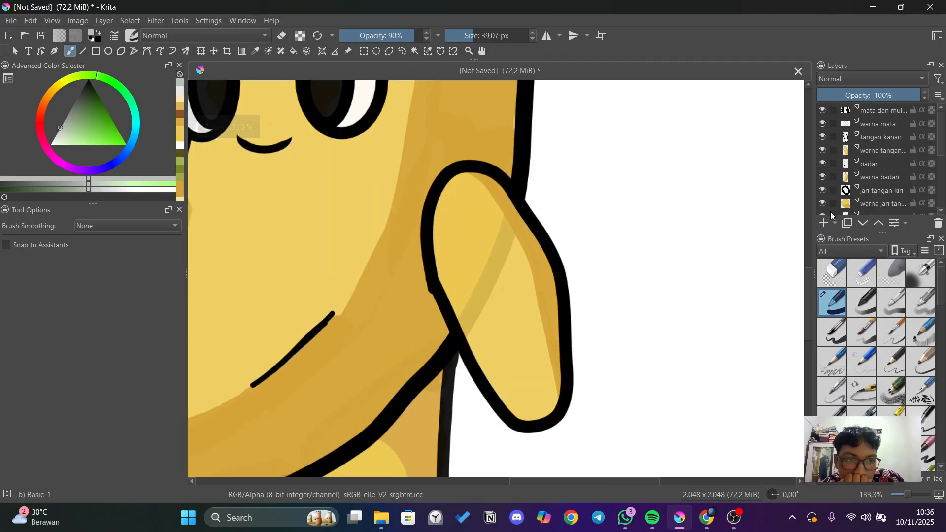
On the warna tangan kanan layer, paint over the see-through body shadow inside the right arm with its sampled yellow at 100% opacity.
scroll(812, 282, "up", 1)
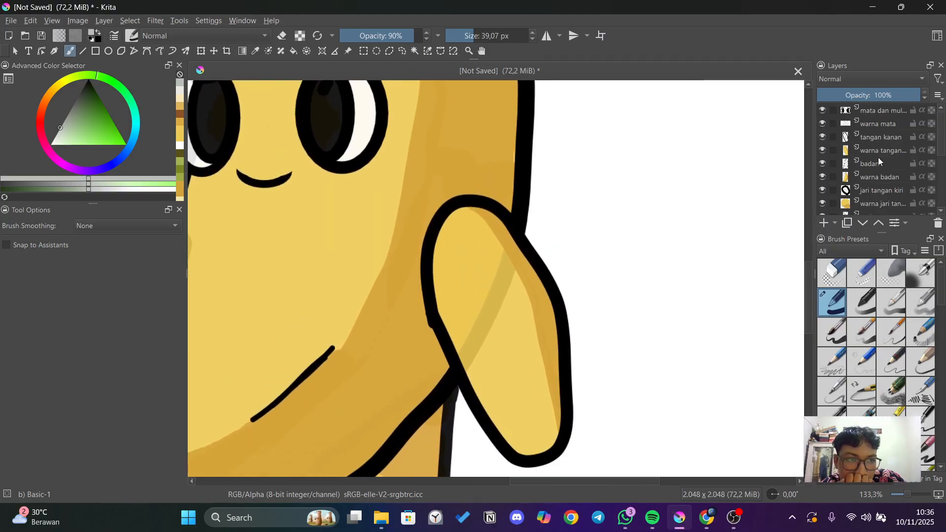
left_click(881, 153)
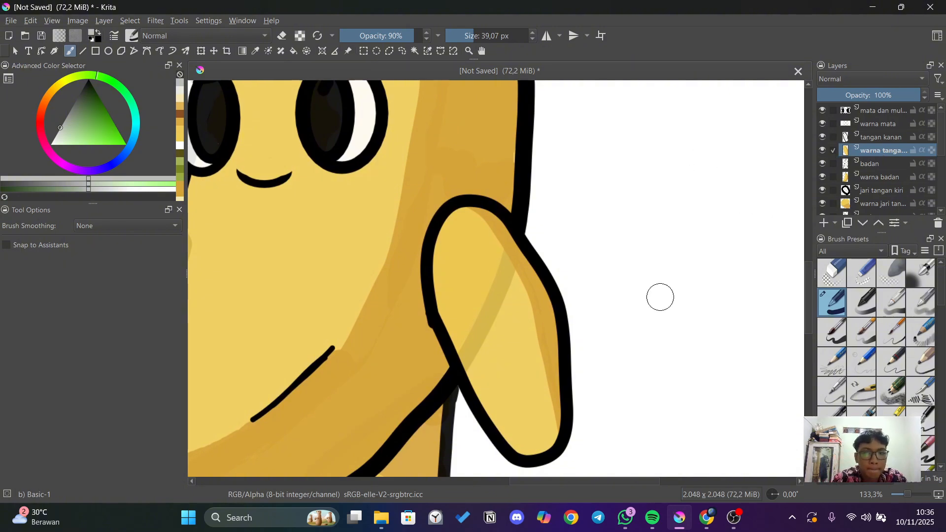
left_click_drag(520, 484, 486, 467)
scroll(601, 247, "down", 3)
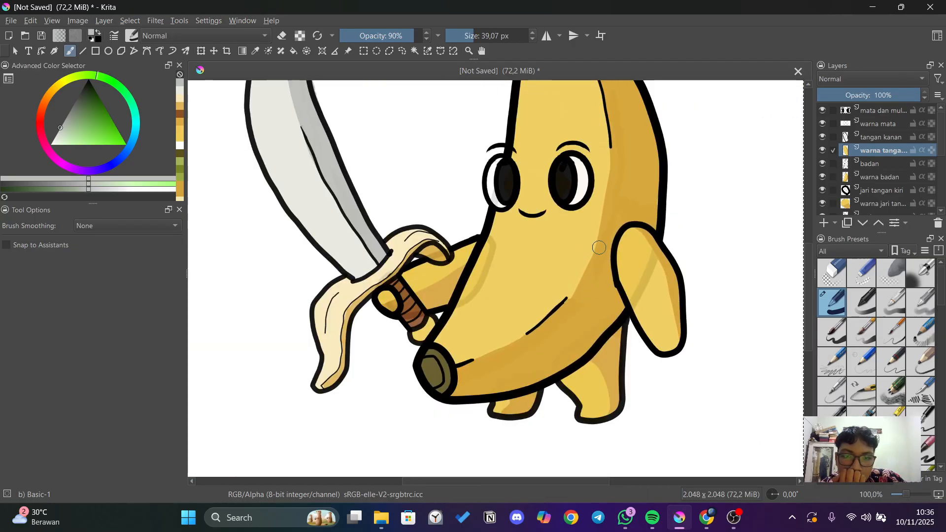
scroll(678, 279, "down", 2)
scroll(693, 280, "up", 2)
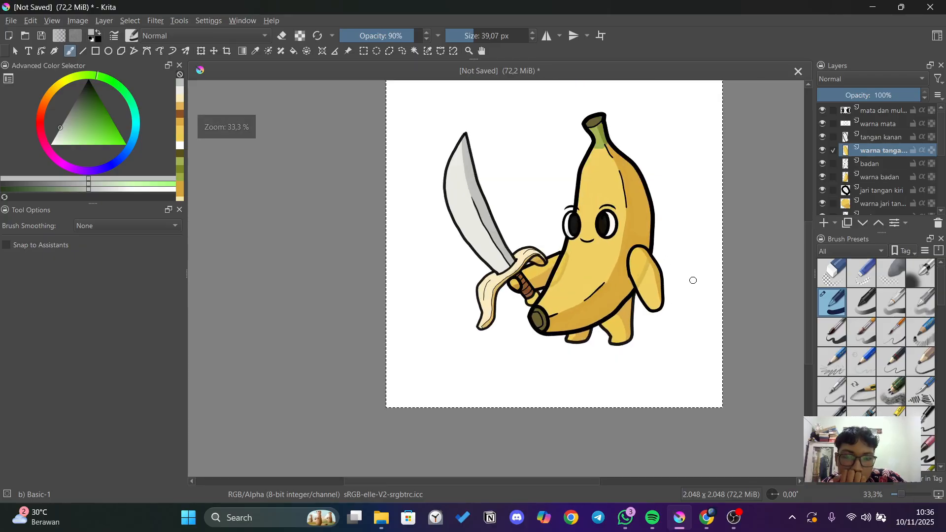
scroll(636, 323, "up", 1)
left_click_drag(456, 482, 476, 482)
left_click(384, 282, "ctrl")
scroll(838, 182, "down", 1)
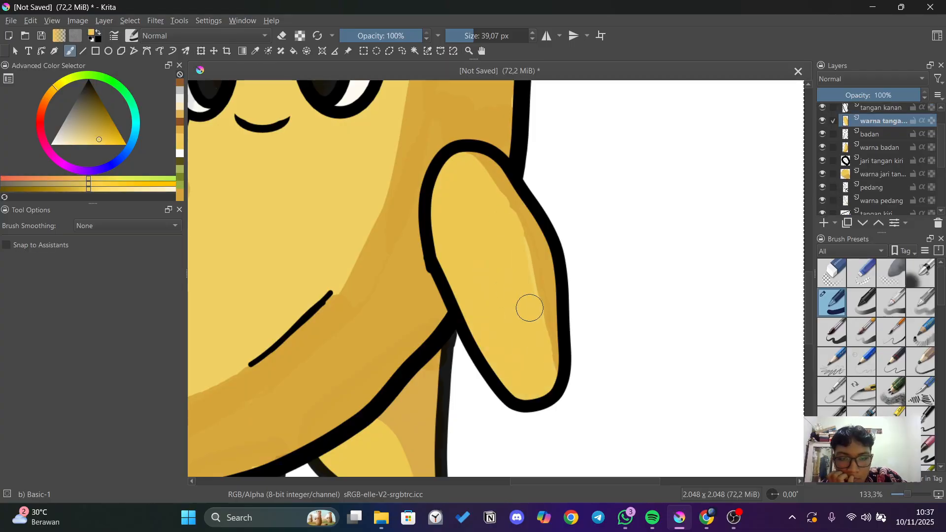
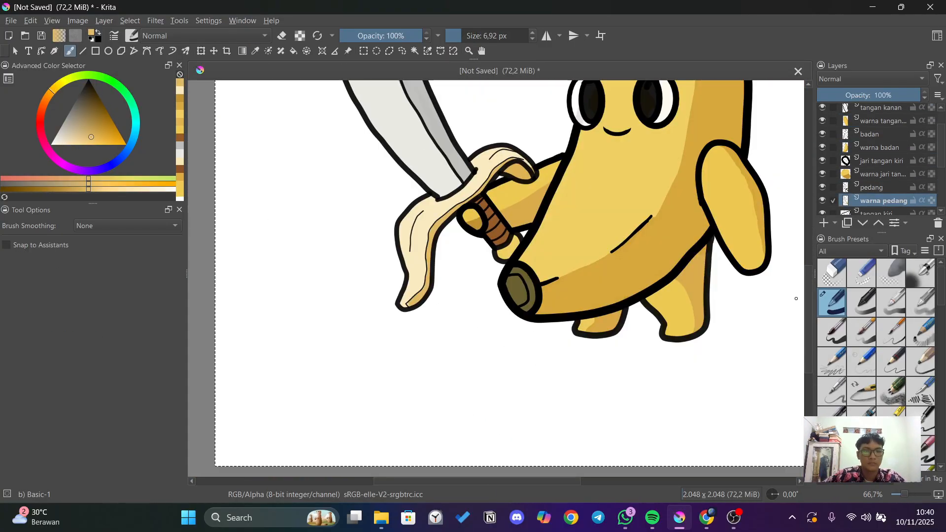
Examine the fully coloured banana character and sword, both as a whole and closer up.
left_click_drag(809, 301, 808, 256)
scroll(586, 264, "down", 2)
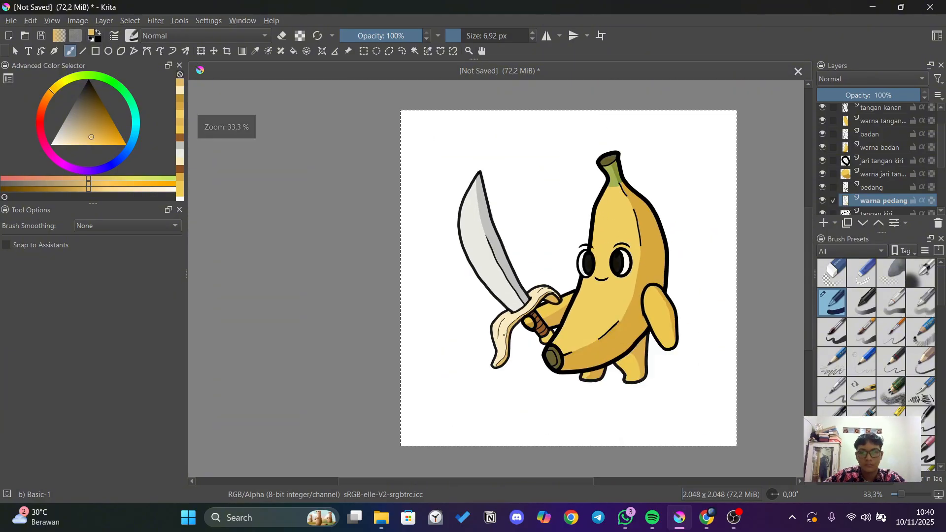
scroll(512, 323, "up", 1)
left_click_drag(369, 481, 422, 482)
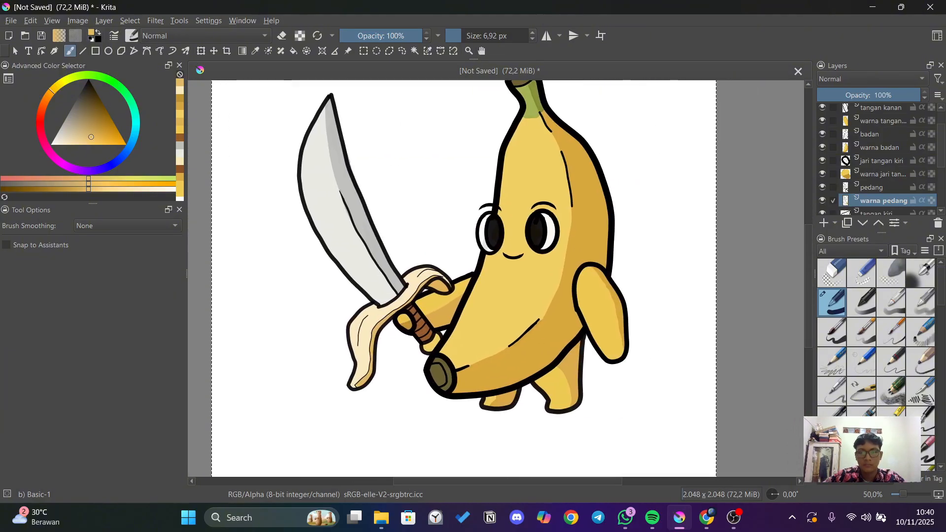
scroll(530, 305, "down", 1)
scroll(677, 179, "up", 1)
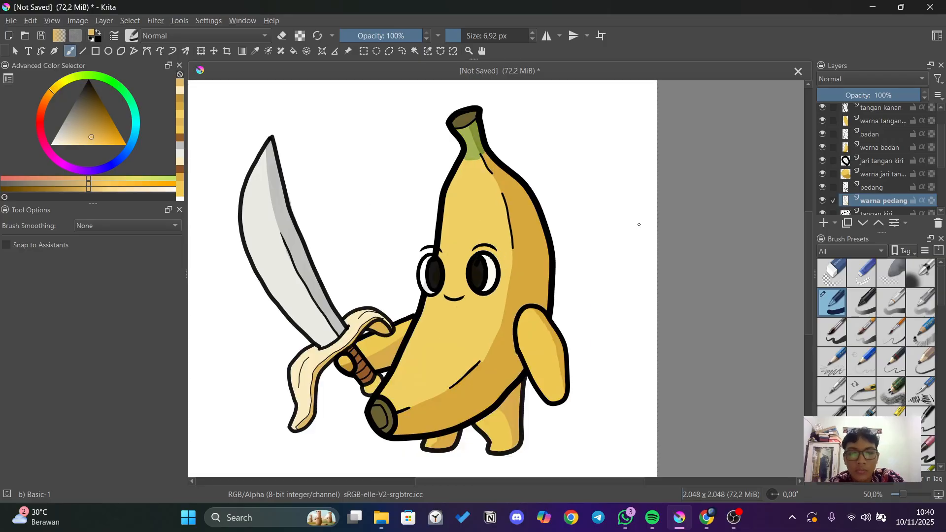
left_click_drag(561, 482, 538, 479)
Toggle the visibility of File Layer 1 repeatedly to compare the coloured drawing with the reference, leaving the reference hidden.
scroll(877, 160, "down", 3)
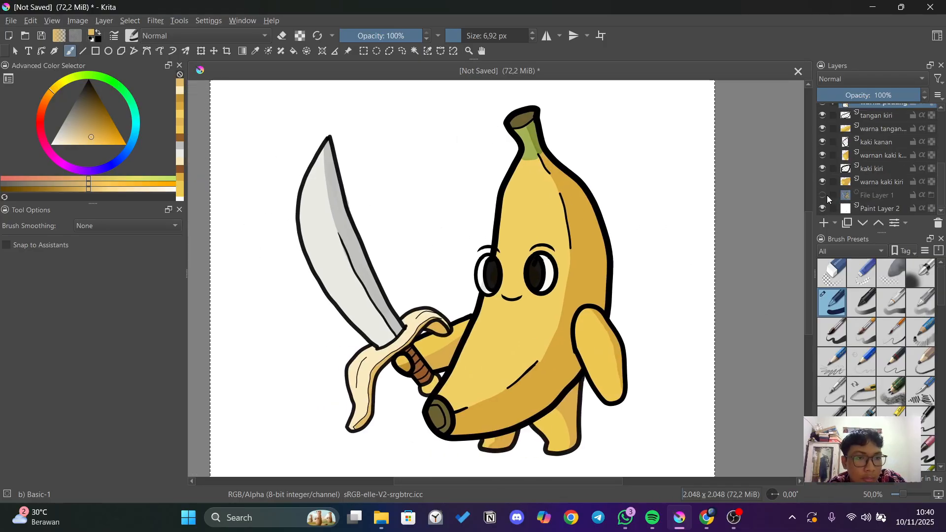
left_click(824, 197)
left_click(823, 197)
left_click(824, 197)
left_click(824, 197)
left_click(824, 197)
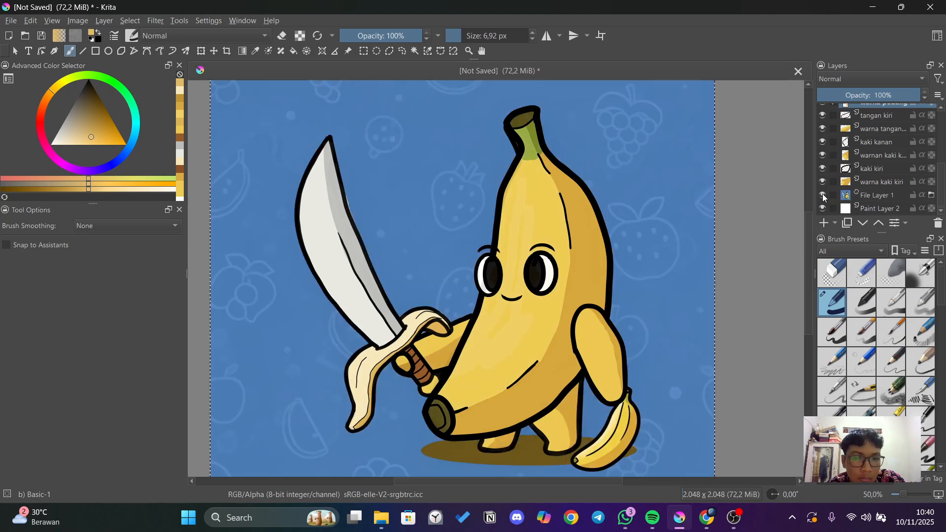
left_click(824, 197)
left_click(824, 197)
left_click(823, 197)
left_click(823, 197)
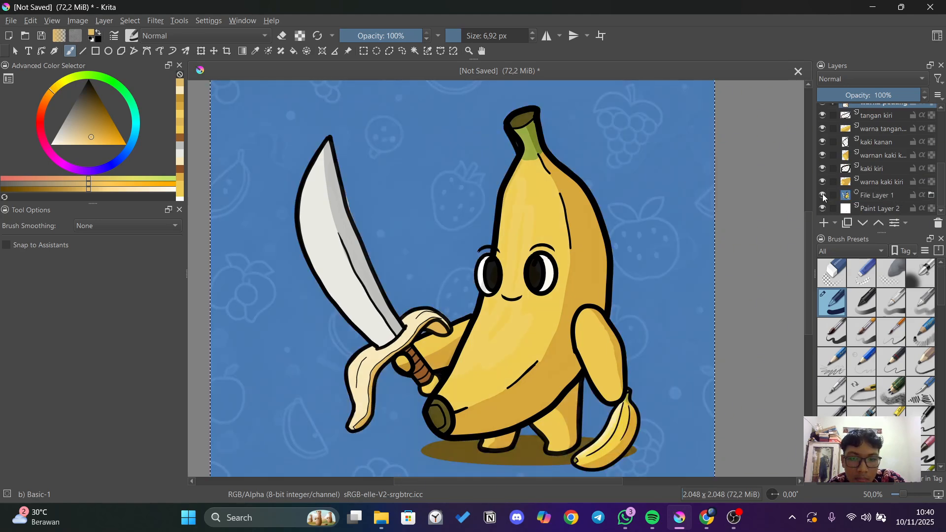
left_click(824, 197)
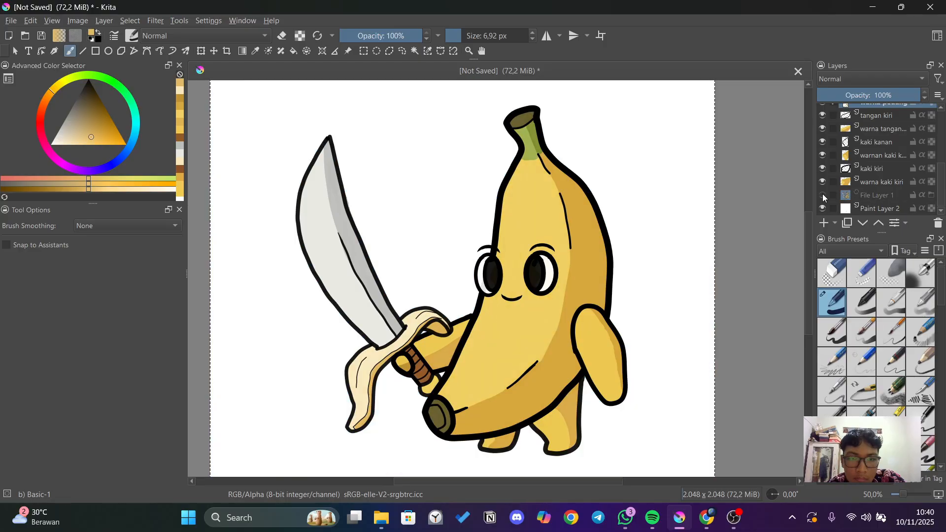
left_click(823, 197)
left_click(824, 197)
left_click(823, 197)
left_click(823, 197)
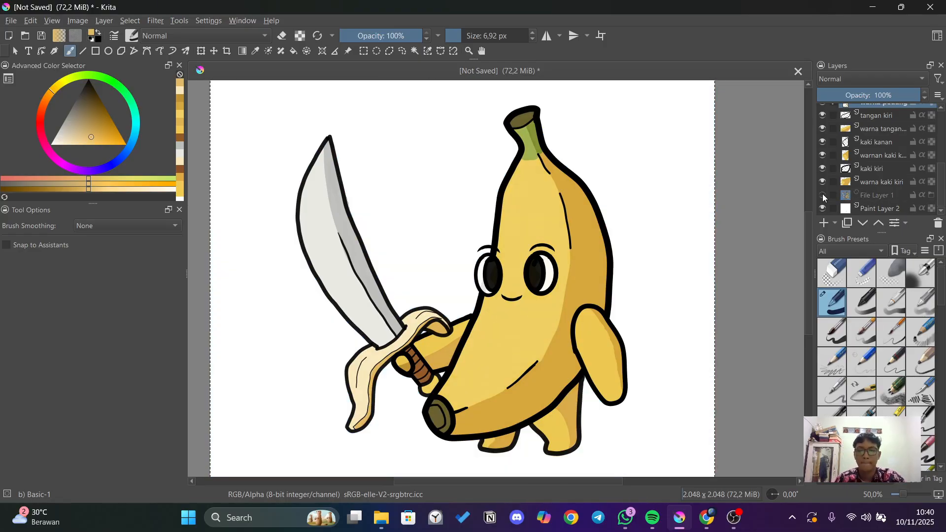
Remove the hidden File Layer 1 reference from the document and check the layer list.
left_click(881, 196)
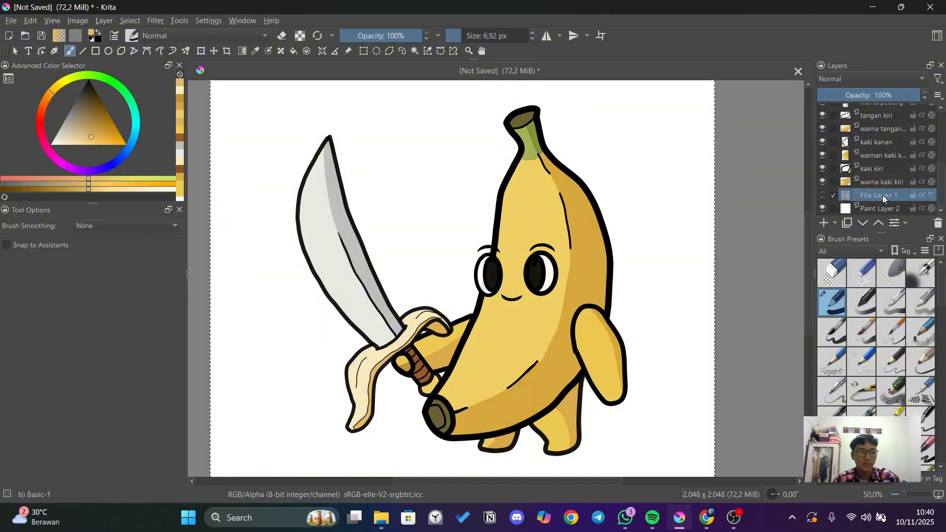
mouse_move(882, 195)
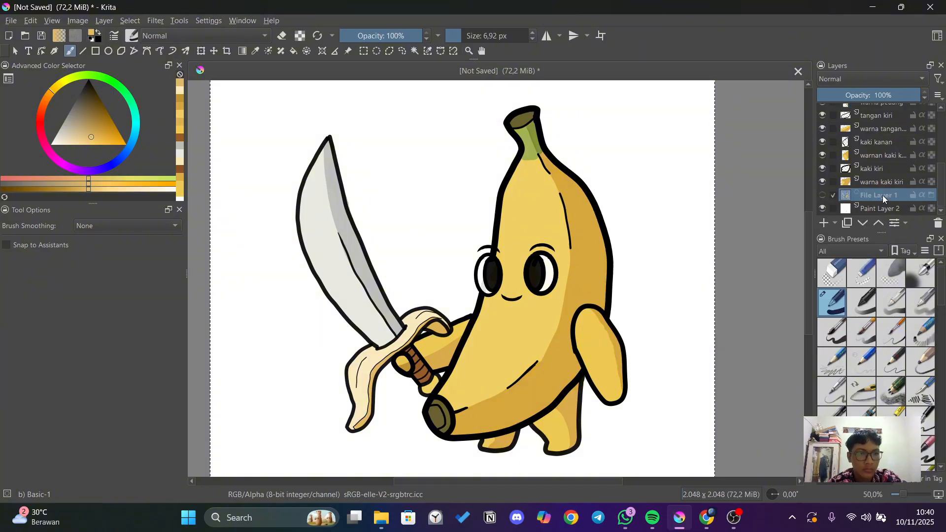
right_click(879, 195)
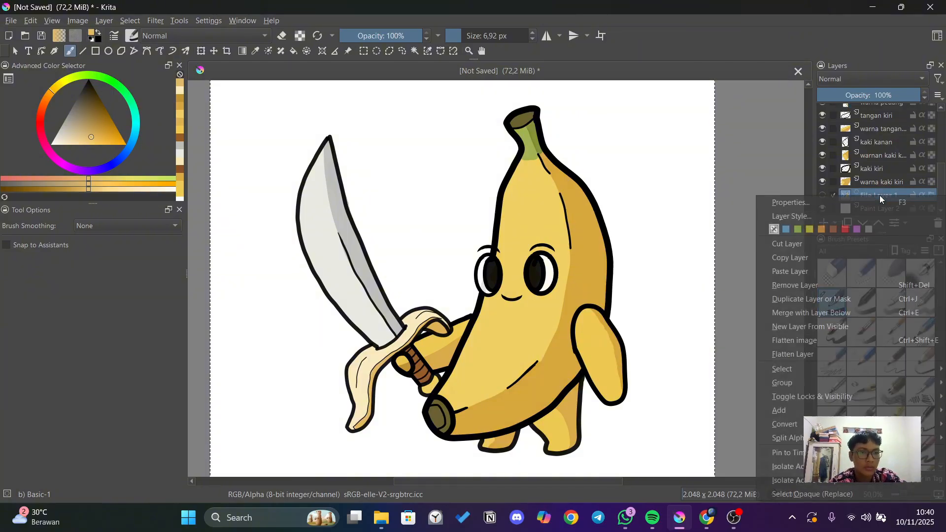
left_click(831, 272)
scroll(858, 188, "up", 5)
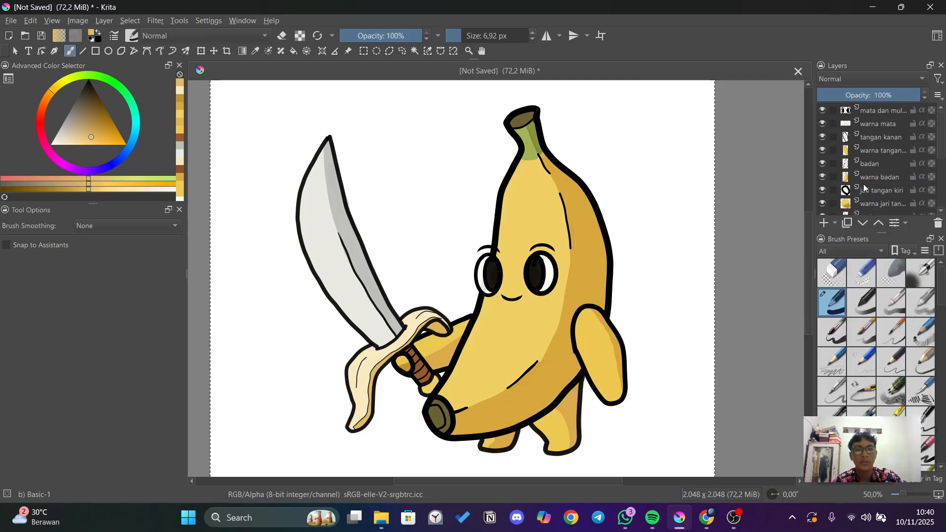
scroll(858, 176, "down", 4)
scroll(896, 151, "up", 4)
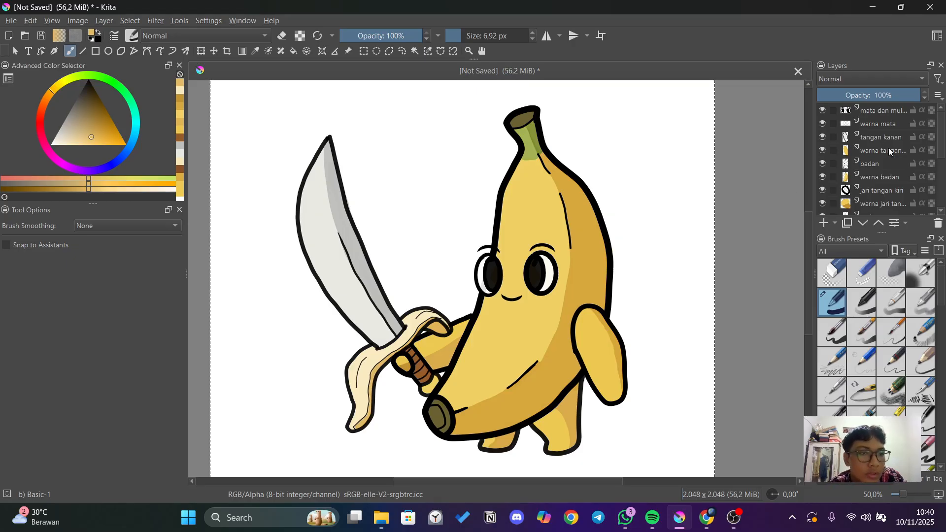
Group the eyes-and-mouth outline layer with warna mata and name the group mata dan mulut.
left_click(896, 127)
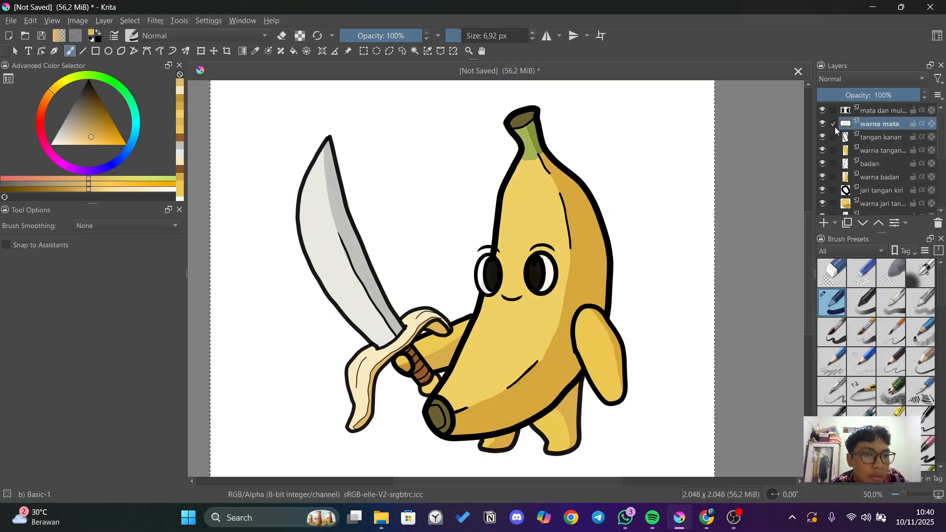
left_click(834, 111)
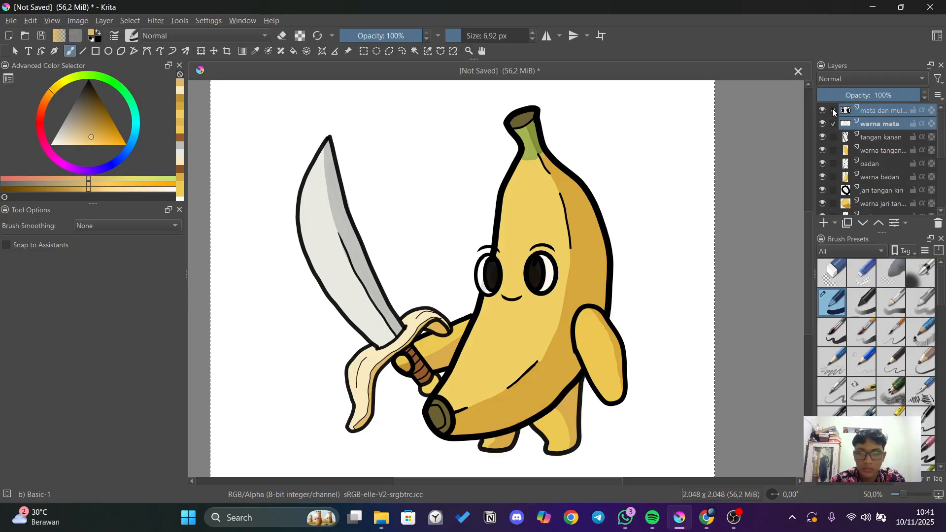
key("ctrl+g")
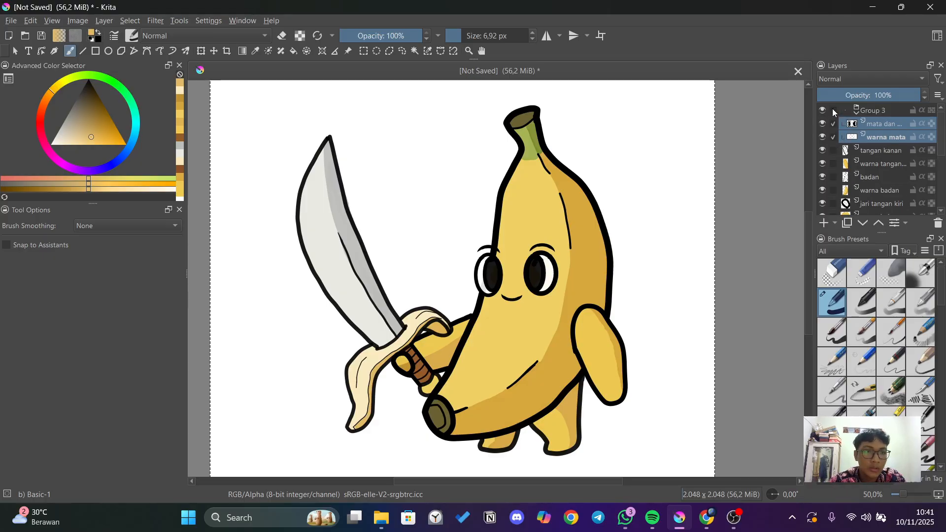
double_click(886, 109)
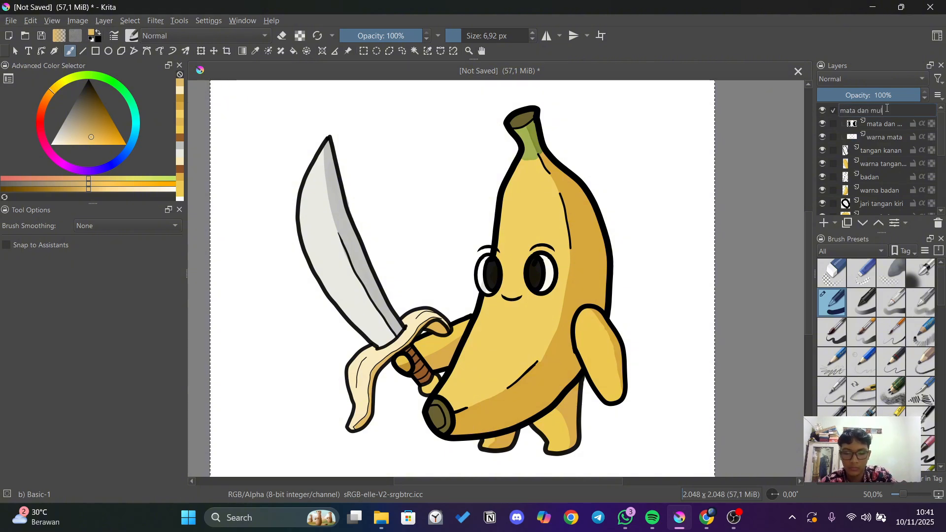
key("Return")
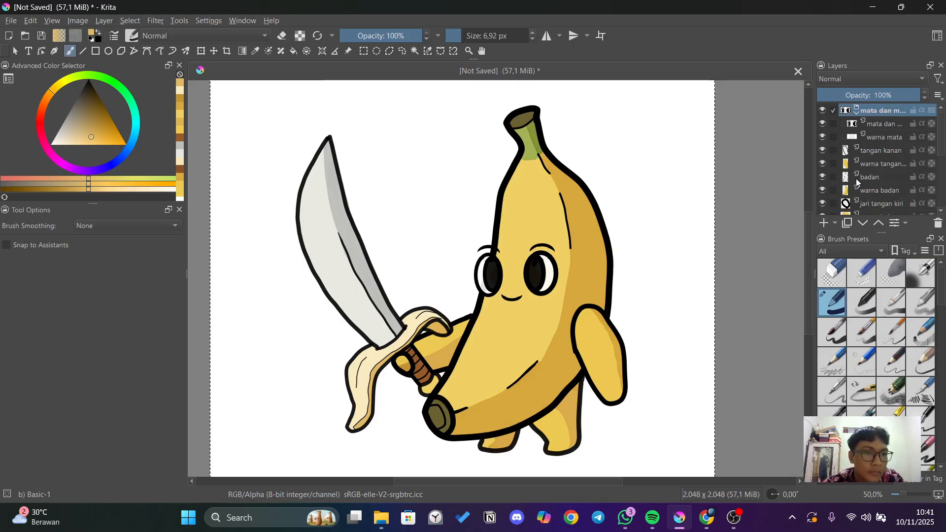
Group the tangan kanan and warna tangan kanan layers and name the group tangan kanan.
scroll(857, 183, "down", 2)
scroll(838, 117, "up", 2)
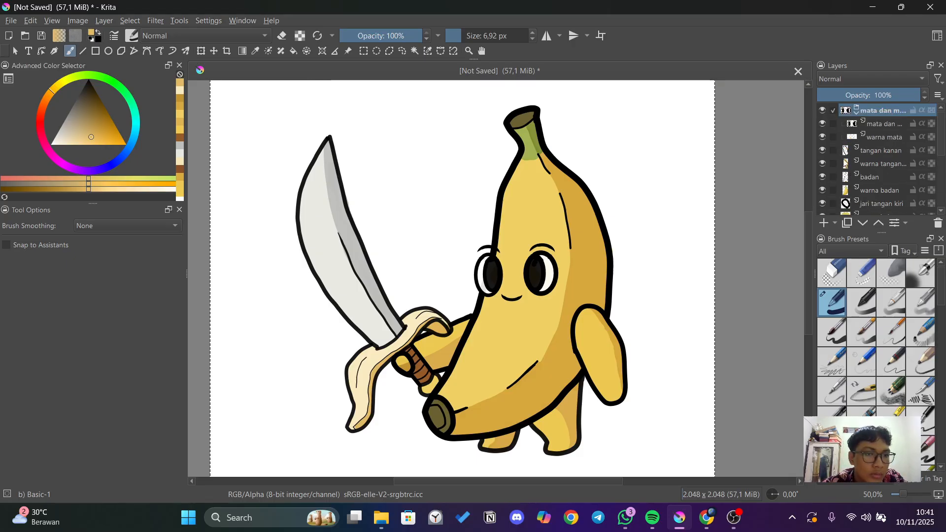
left_click(833, 150)
left_click(832, 163)
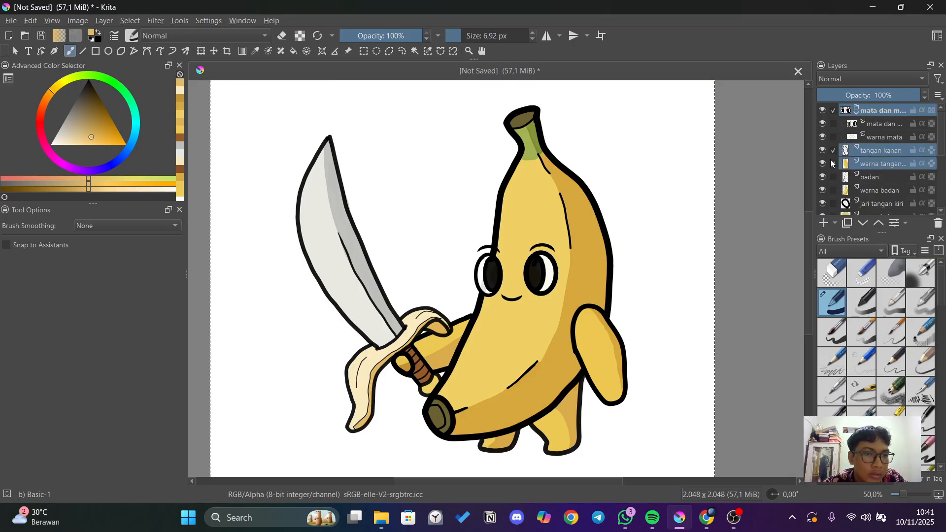
left_click(834, 110)
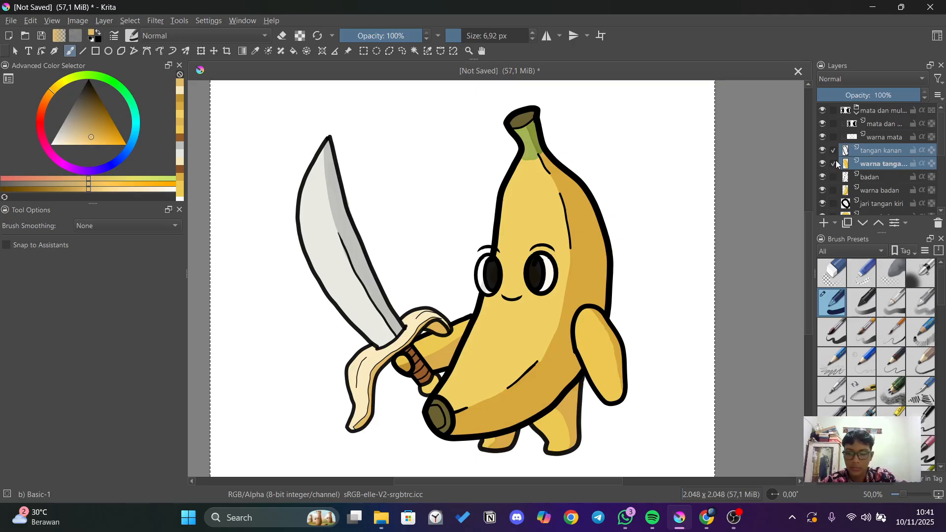
key("ctrl+g")
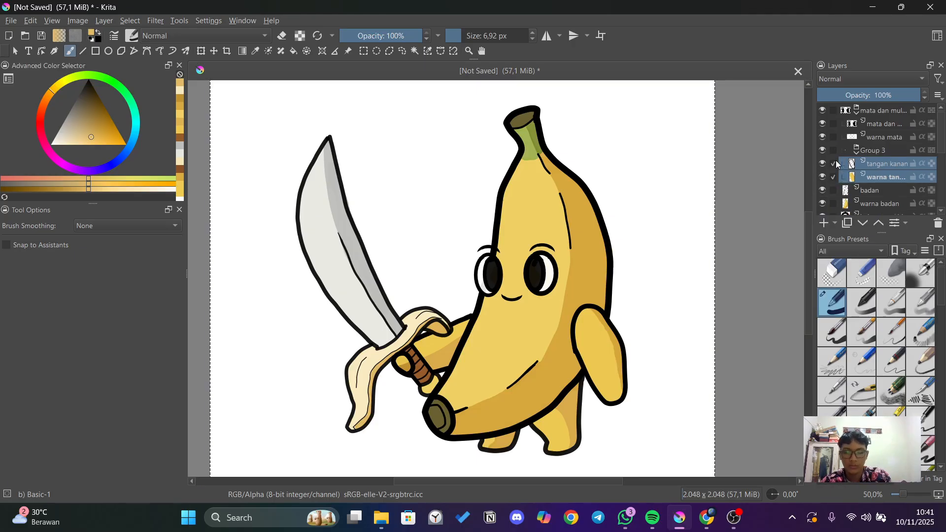
key("t")
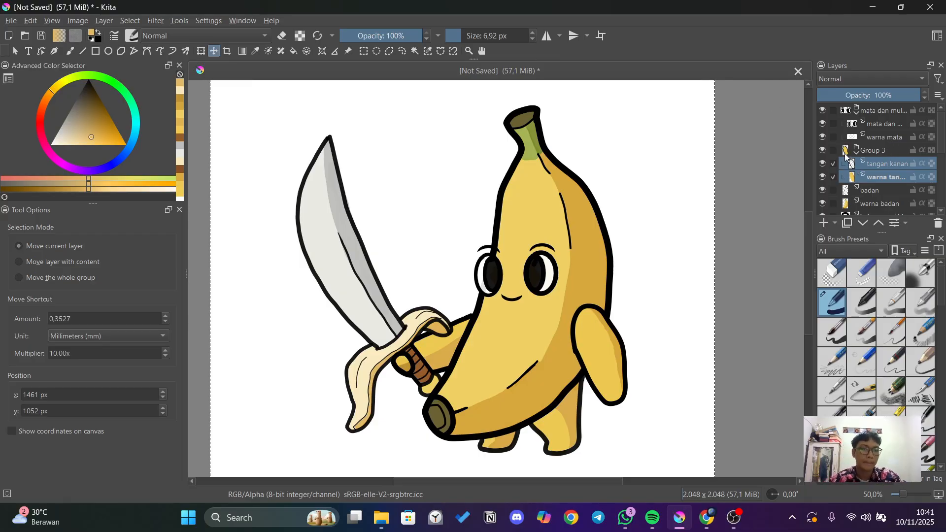
double_click(883, 149)
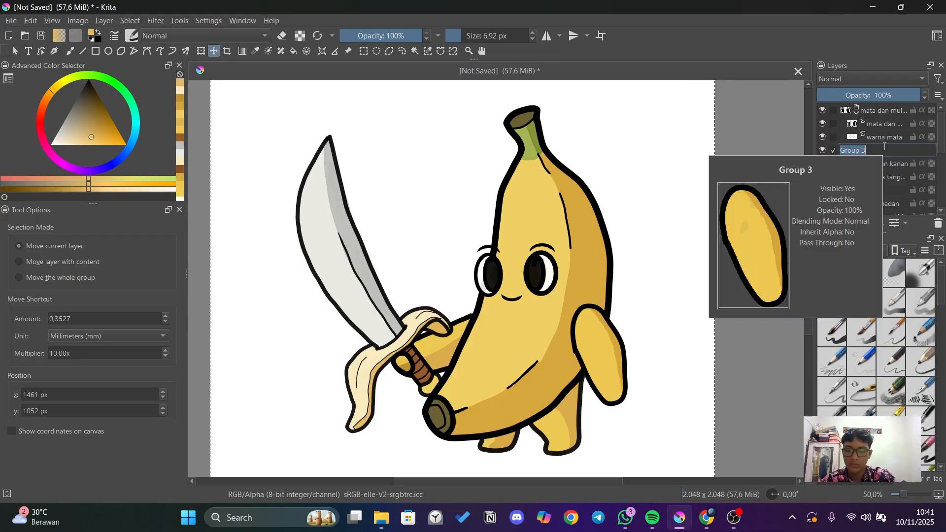
type("tangan kanan")
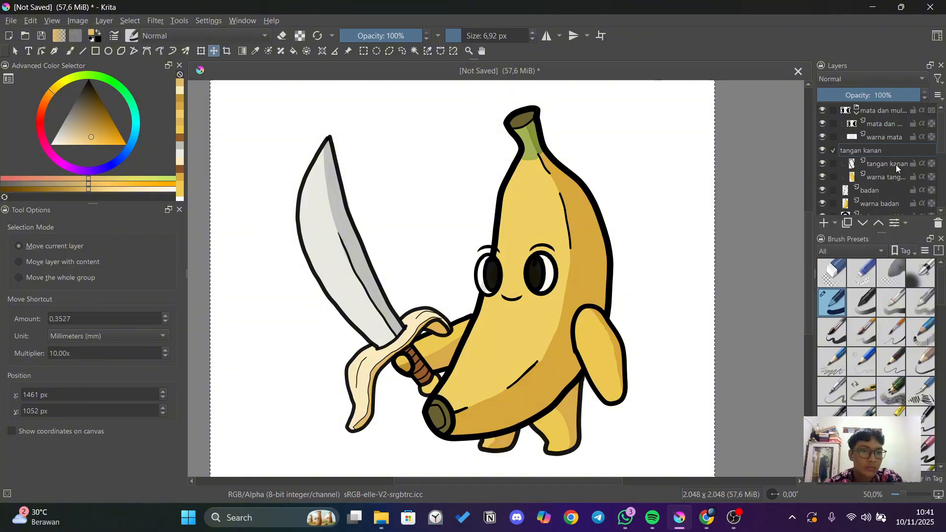
left_click(896, 164)
Group the badan and warna badan layers and name the group badan.
scroll(882, 173, "down", 2)
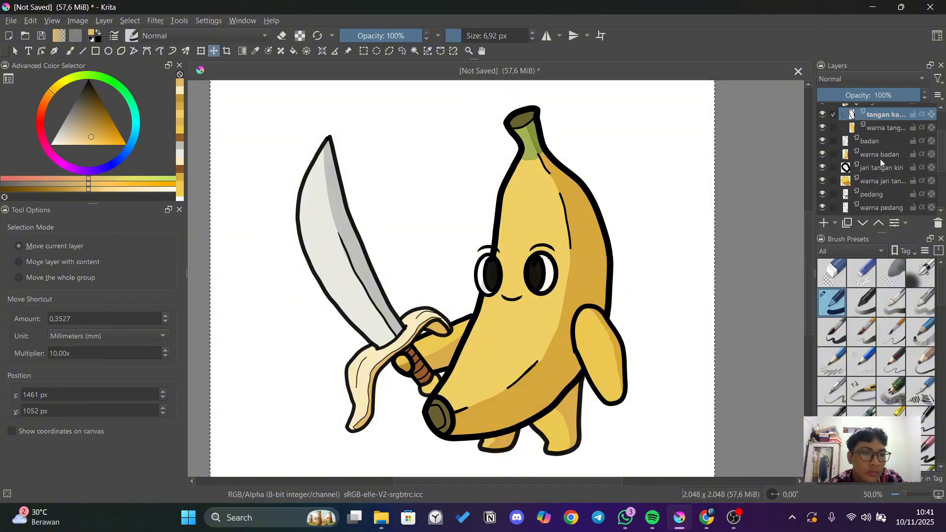
left_click(879, 143)
left_click(862, 154)
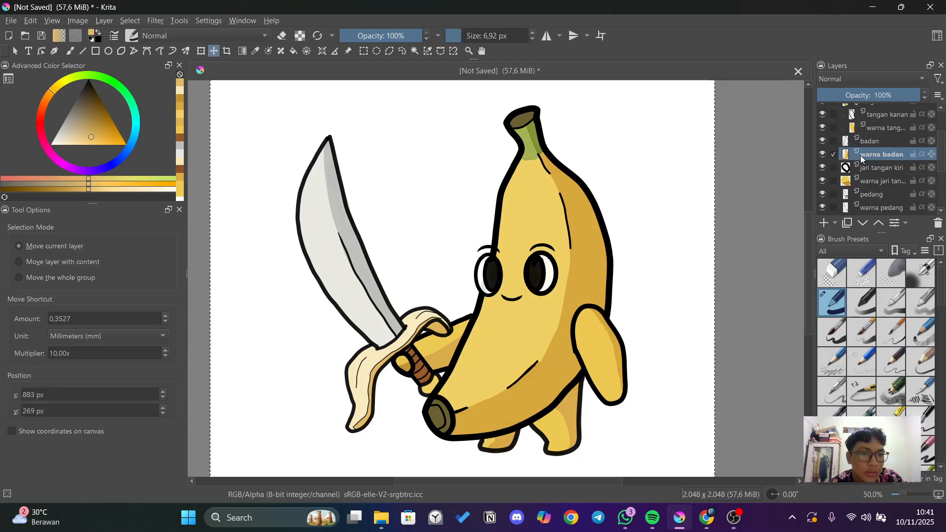
left_click(845, 142, "ctrl")
scroll(846, 148, "up", 2)
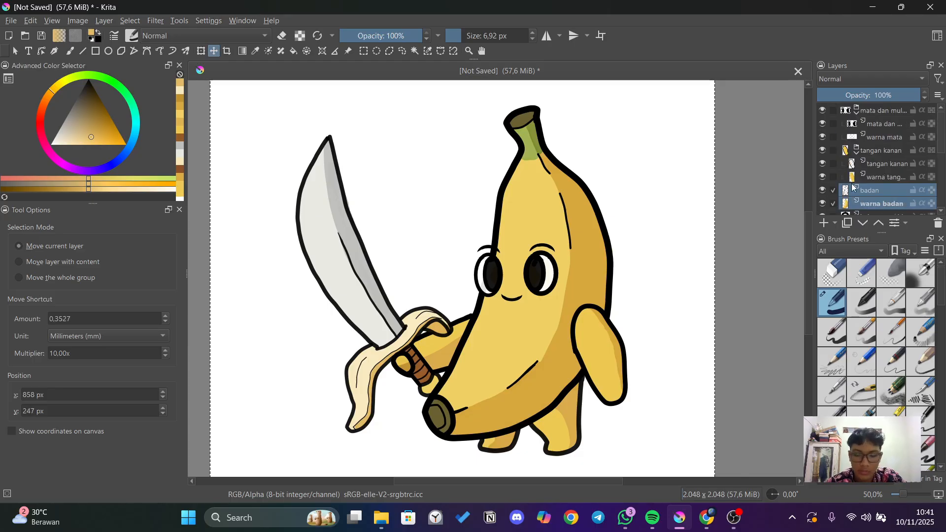
key("ctrl+g")
left_click(875, 183)
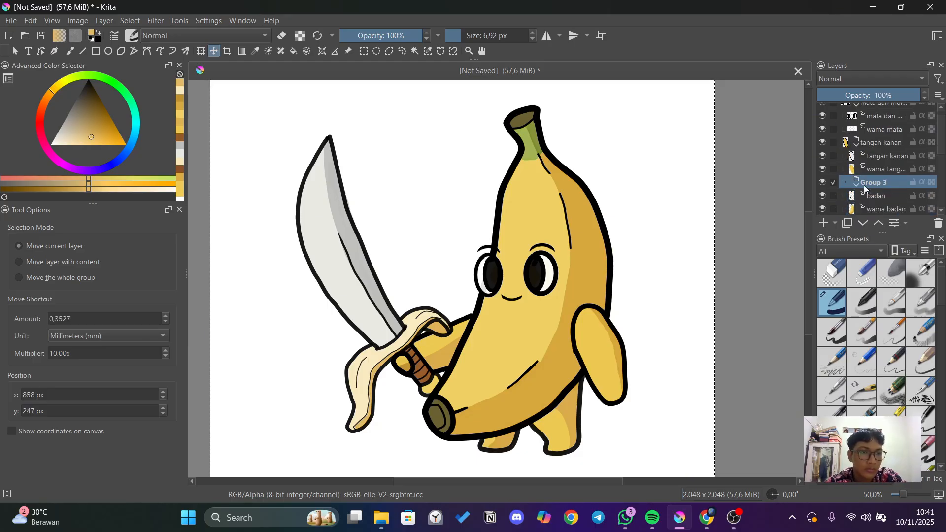
double_click(872, 183)
type("b")
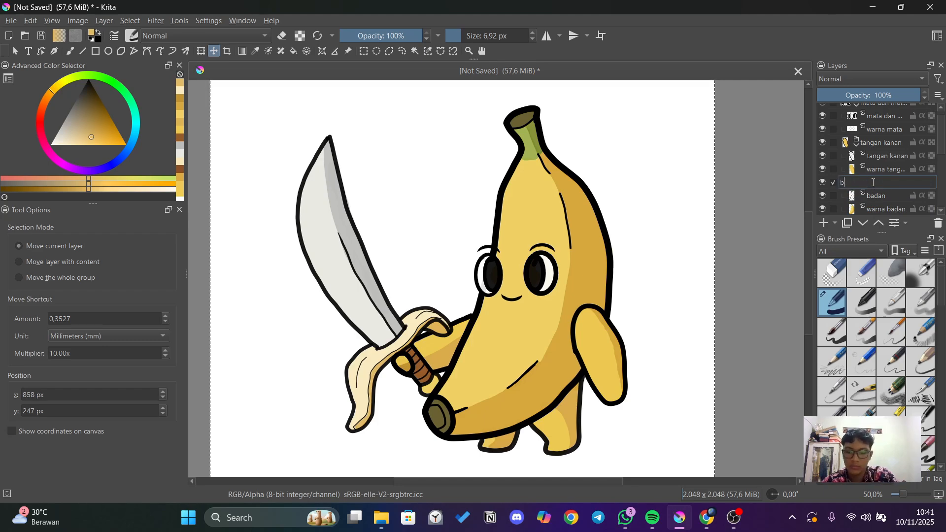
type("adan")
key("Return")
Group the jari tangan kiri and warna jari tangan kiri layers and name the group jari tangan kiri.
scroll(873, 185, "down", 1)
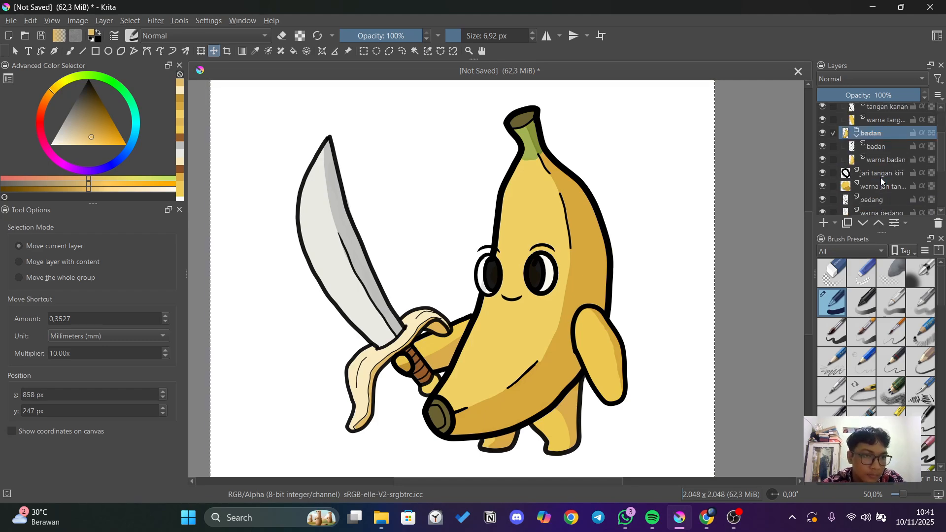
left_click(881, 177)
left_click(862, 188)
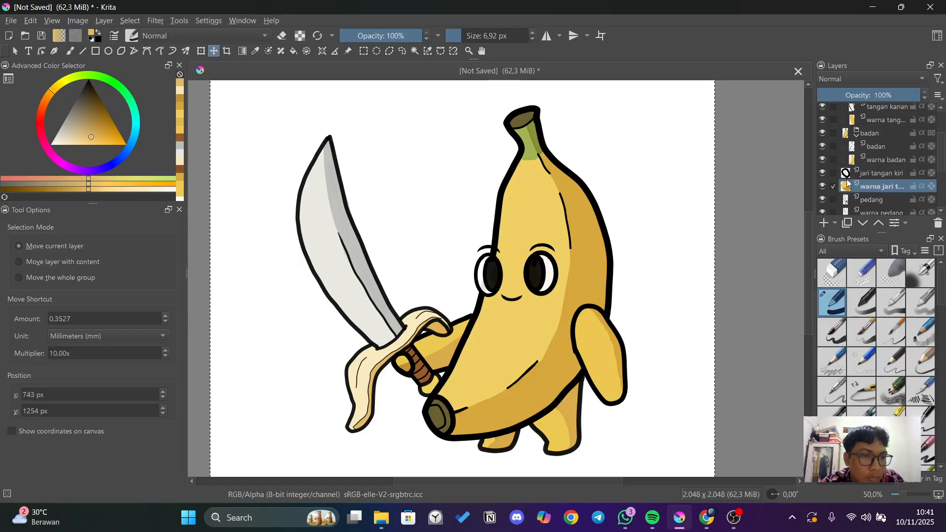
left_click(872, 178, "ctrl")
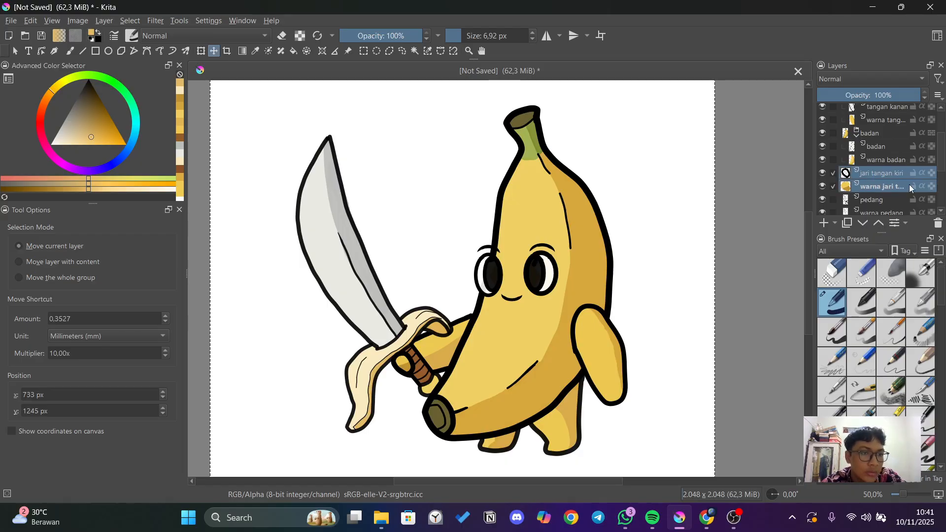
mouse_move(888, 185)
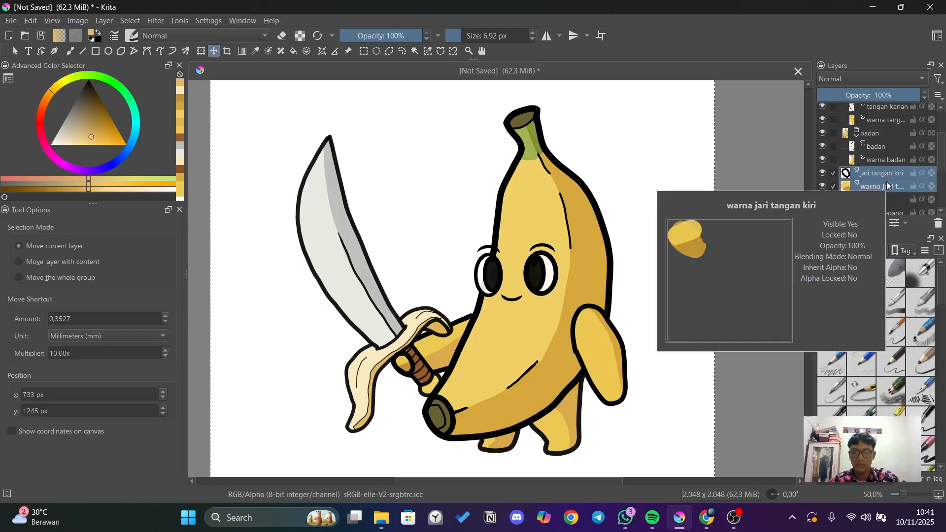
key("ctrl+g")
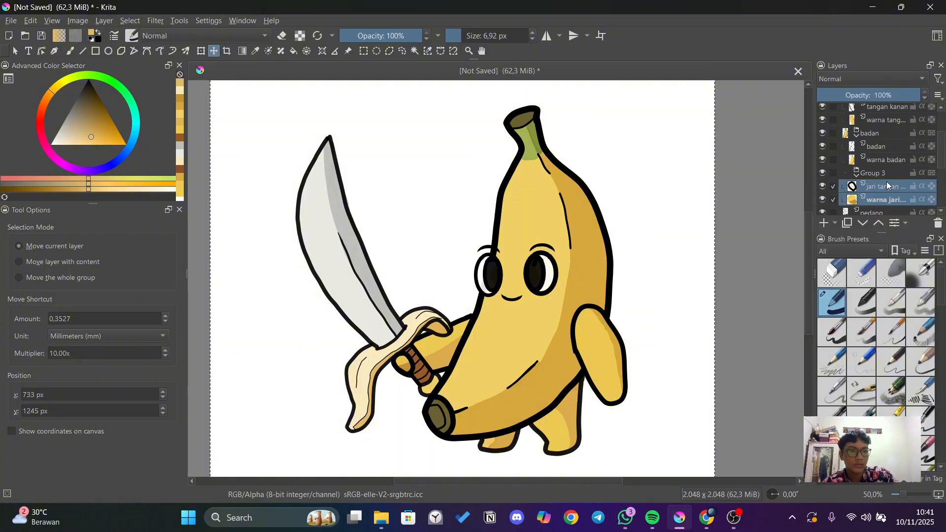
double_click(874, 175)
mouse_move(875, 174)
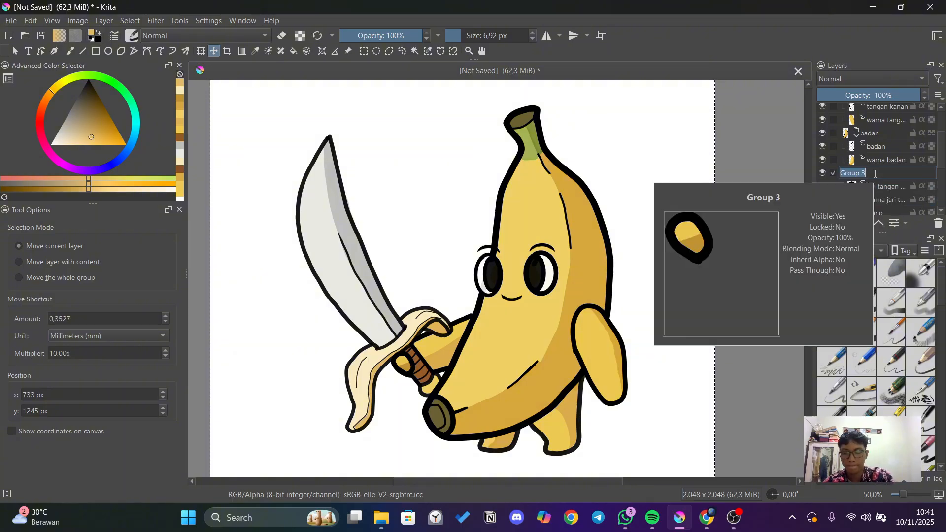
type("jari tangan kiri")
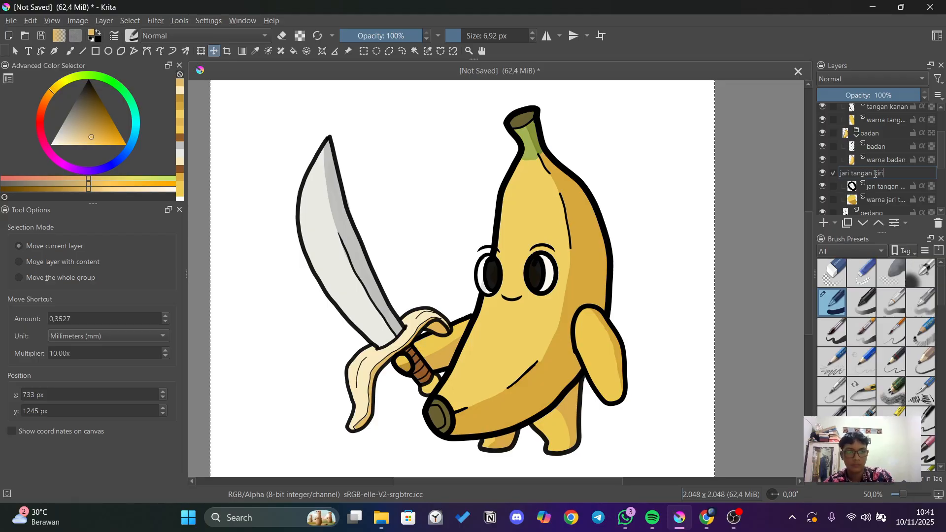
key("Return")
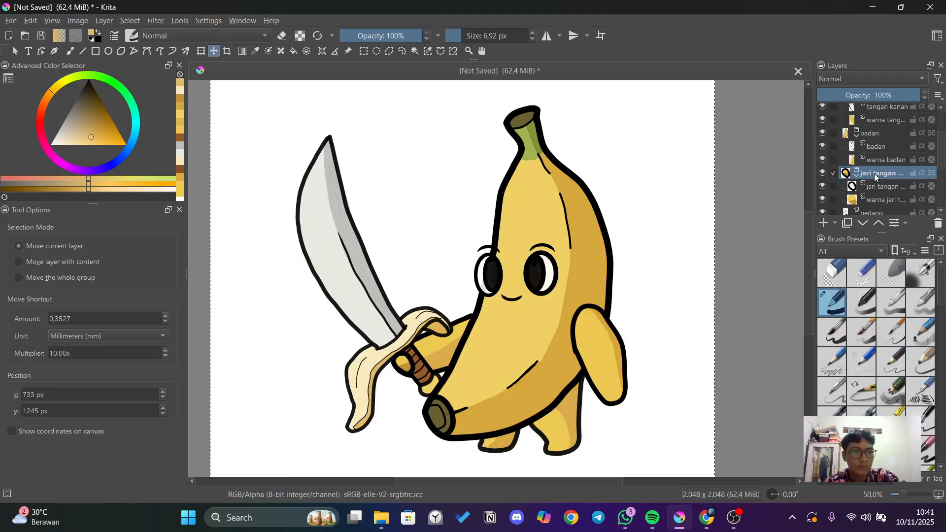
Group the pedang and warna pedang layers and name the group pedang.
scroll(874, 168, "down", 1)
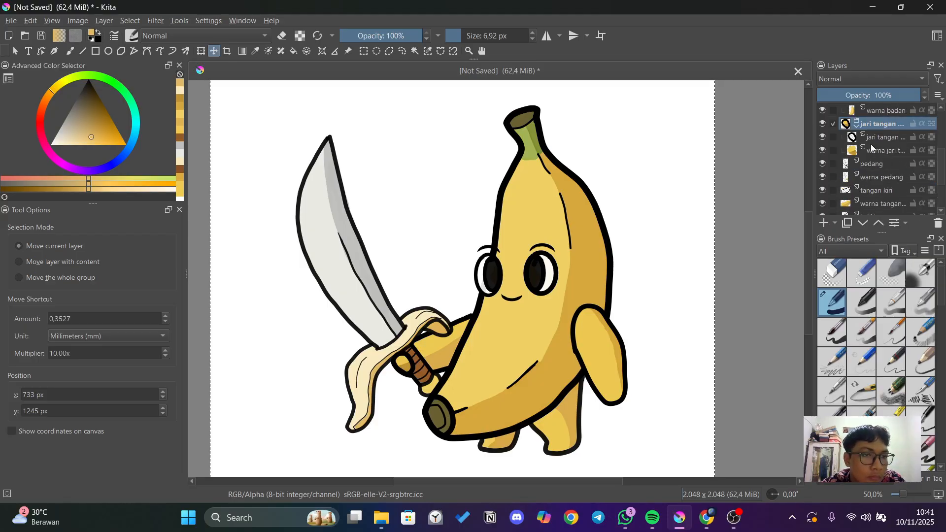
left_click(833, 163)
left_click(833, 177)
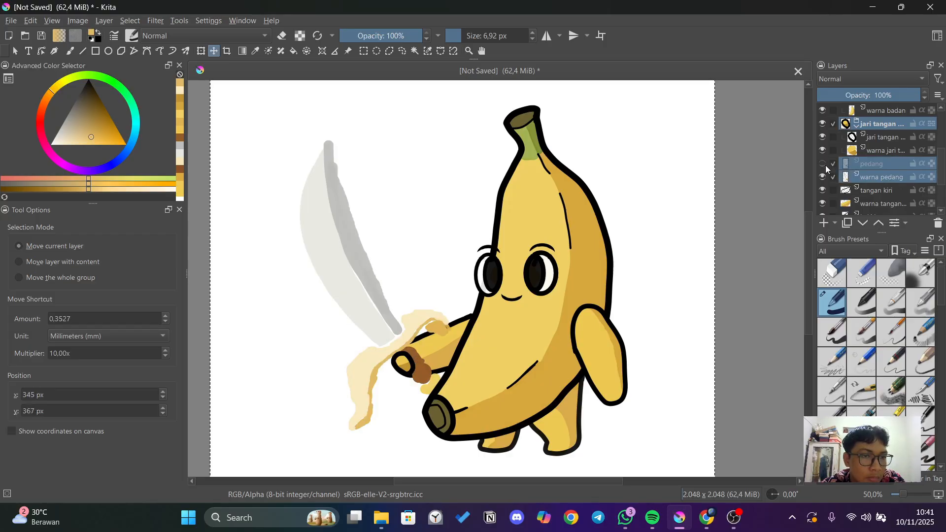
left_click(833, 125)
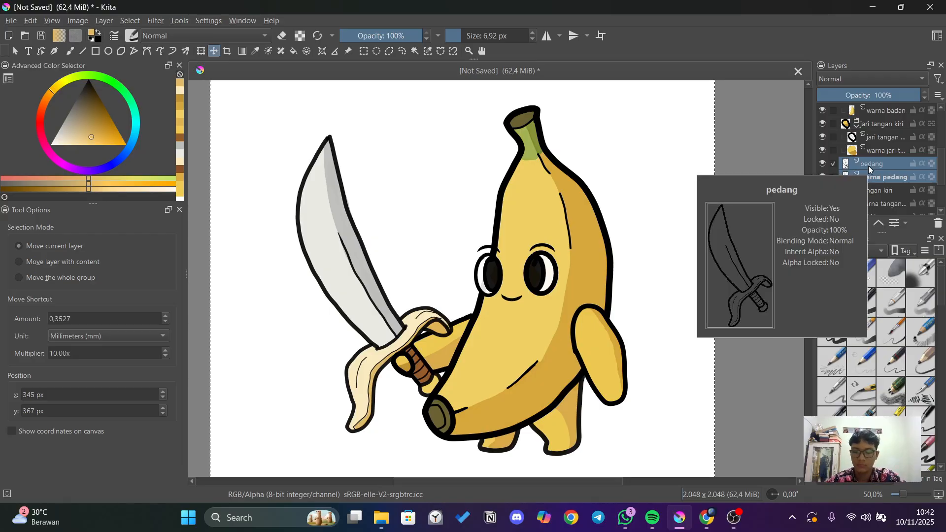
key("ctrl+g")
left_click(869, 168)
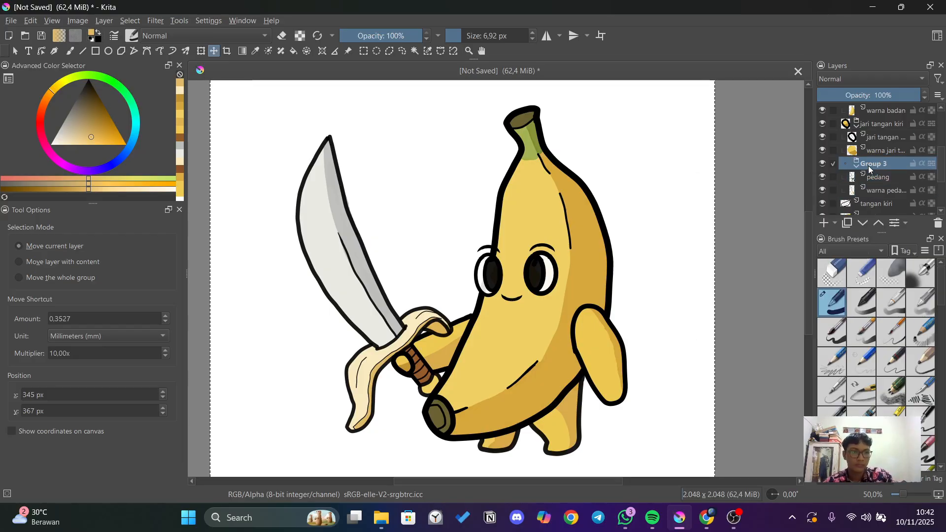
double_click(869, 167)
type("pedang")
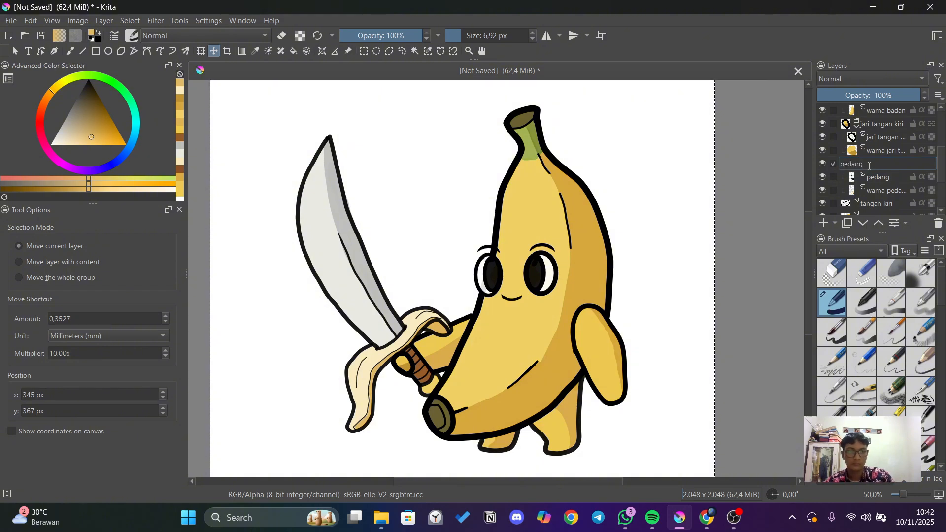
key("Return")
Group the tangan kiri outline layer with its colour layer and name the group tangan kiri.
scroll(882, 158, "down", 2)
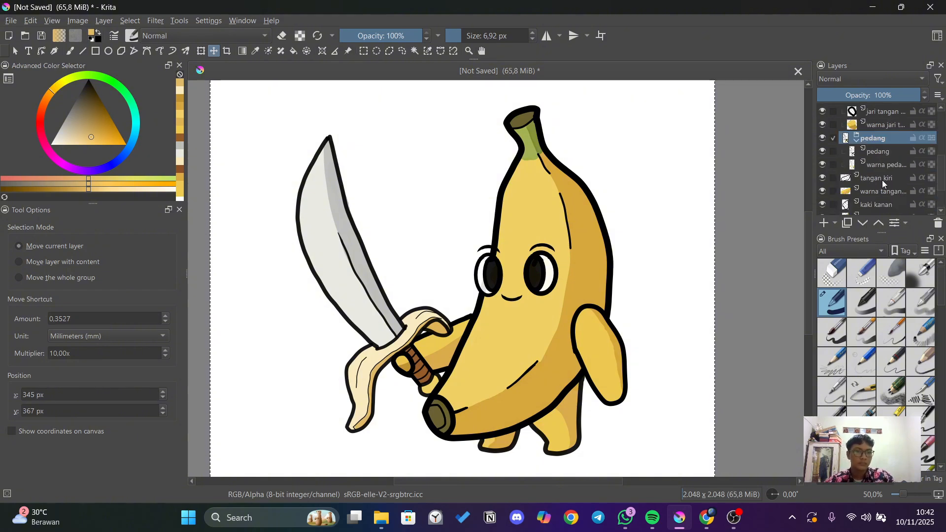
left_click(881, 178)
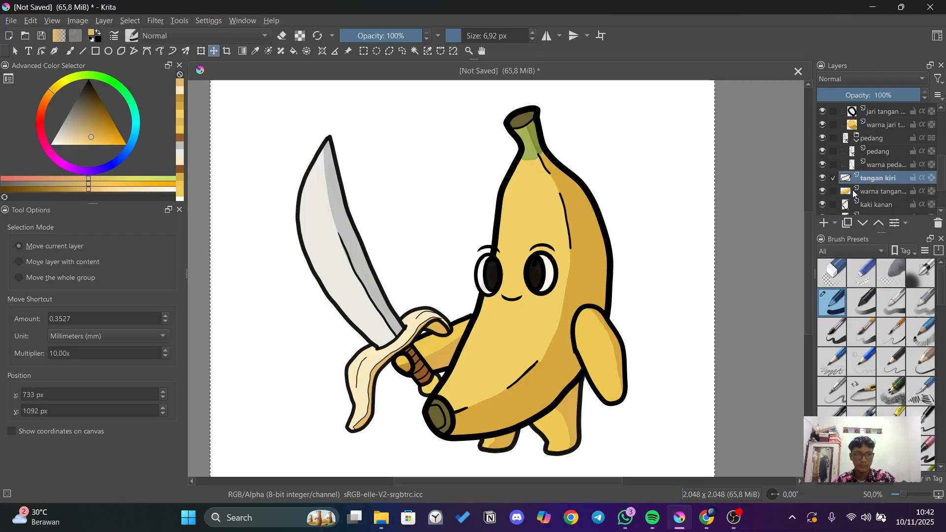
left_click(833, 191)
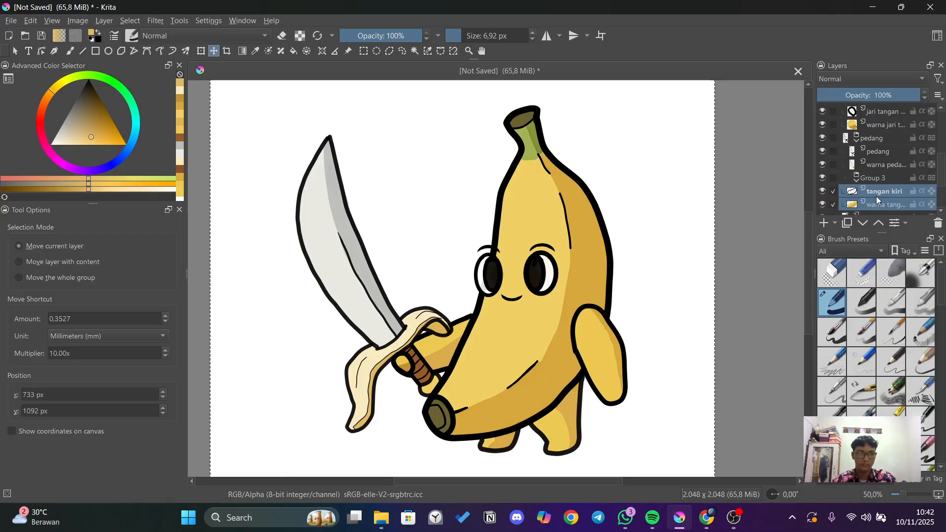
key("ctrl+g")
double_click(882, 178)
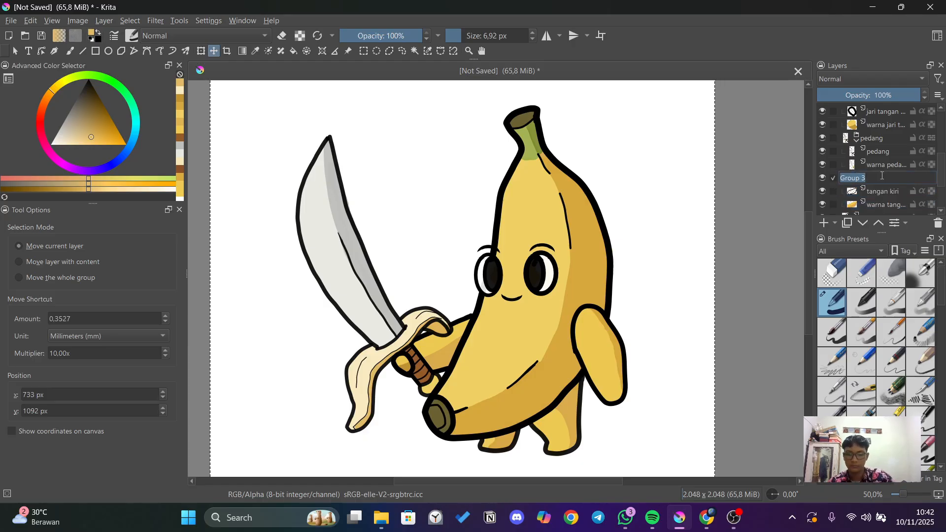
type("tangan kiri")
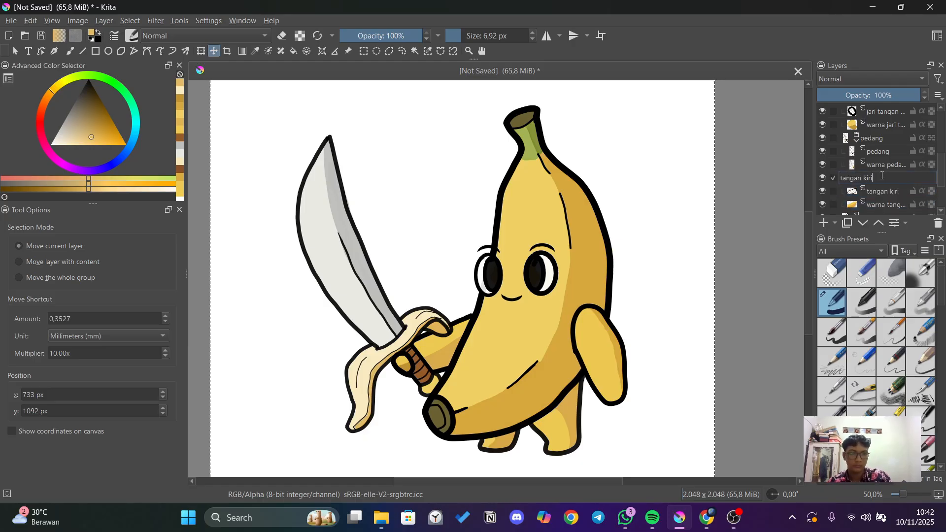
key("Return")
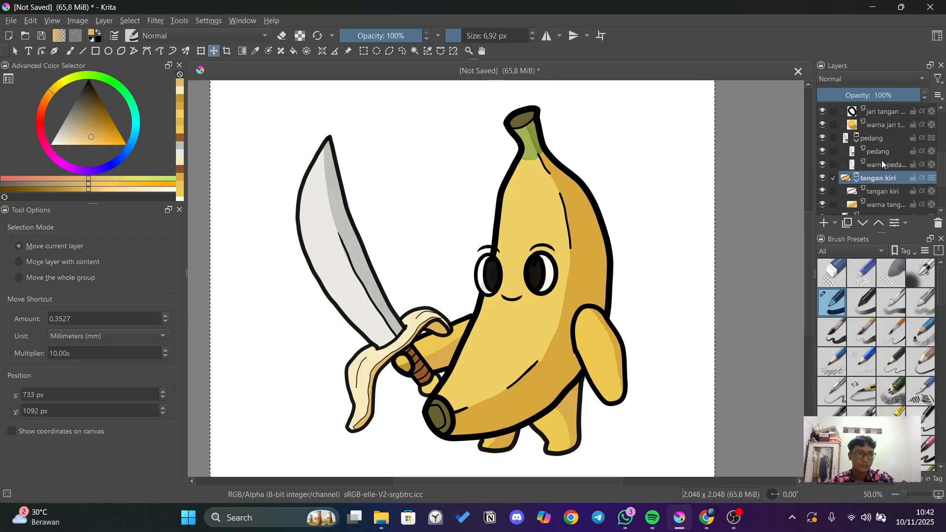
Group the kaki kanan outline layer with its colour layer below it.
scroll(902, 170, "up", 2)
scroll(906, 169, "down", 3)
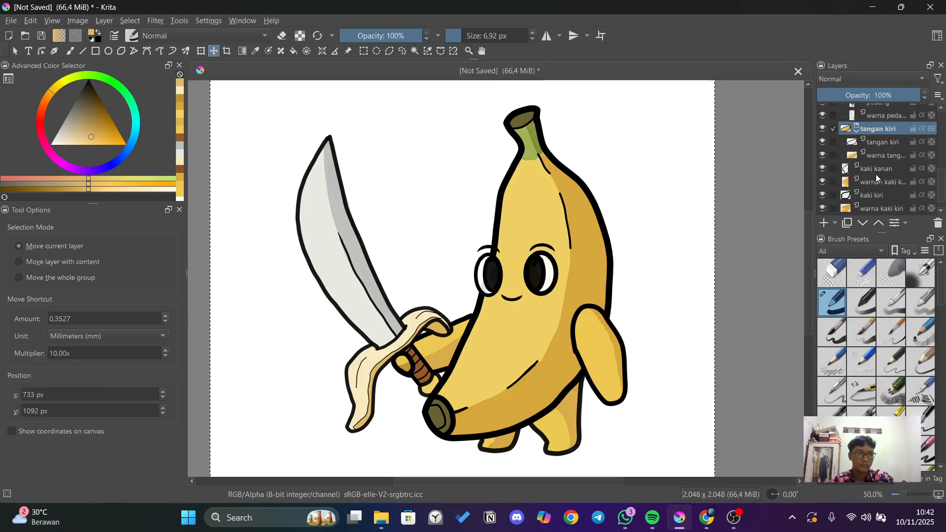
left_click(874, 171)
left_click(889, 183)
left_click(834, 169)
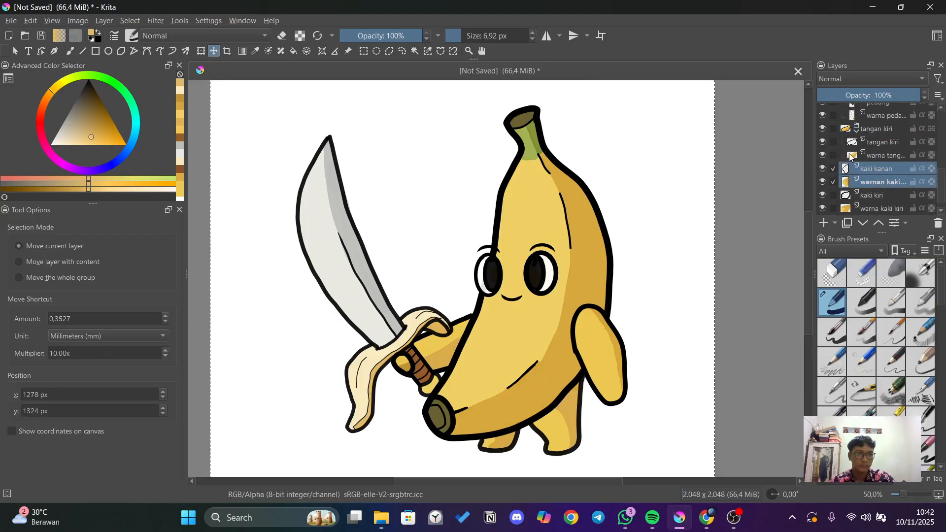
key("ctrl+g")
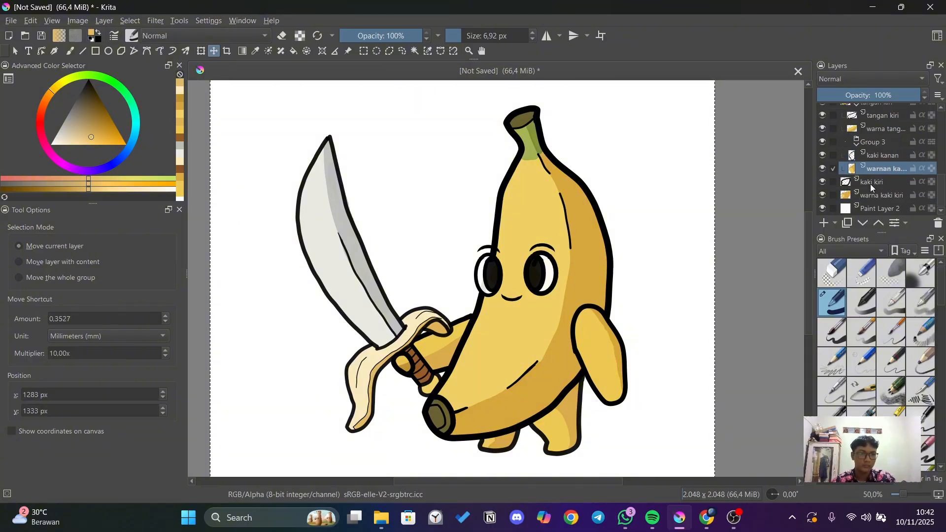
Group the kaki kiri and warna kaki kiri layers, leaving the right-leg colour layer out of the selection.
left_click(838, 195)
left_click(845, 183)
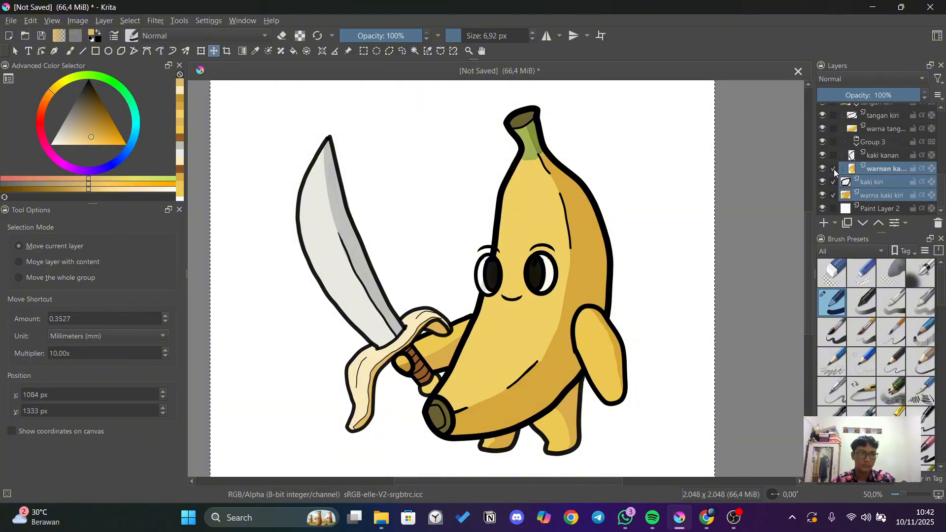
left_click(834, 170)
key("ctrl+g")
Name the right-leg group kaki kanan and the left-leg group kaki kiri.
left_click(881, 142)
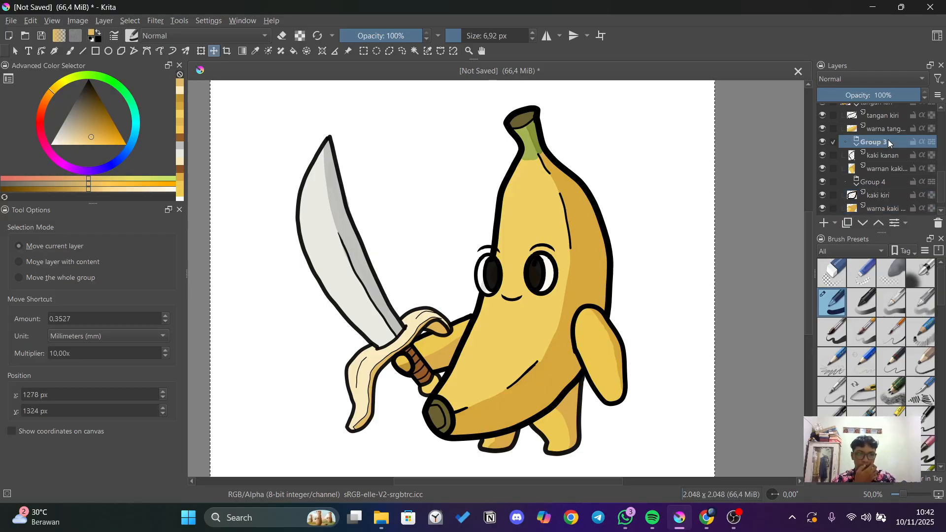
left_click(881, 142)
type("k")
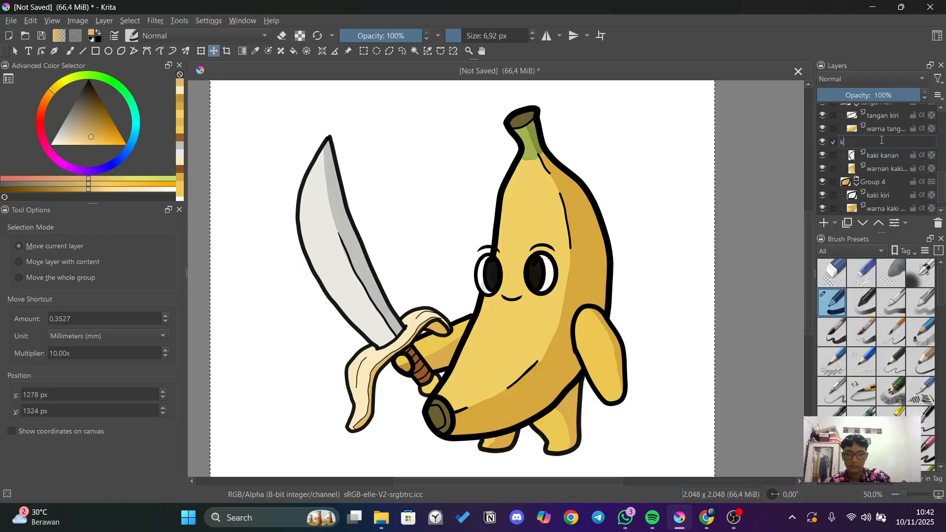
type("aki kanan")
key("Return")
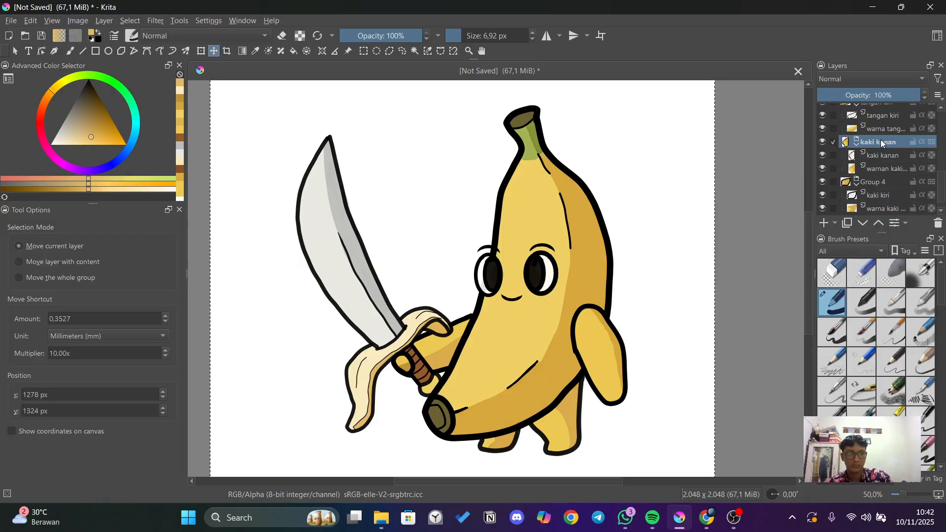
double_click(883, 182)
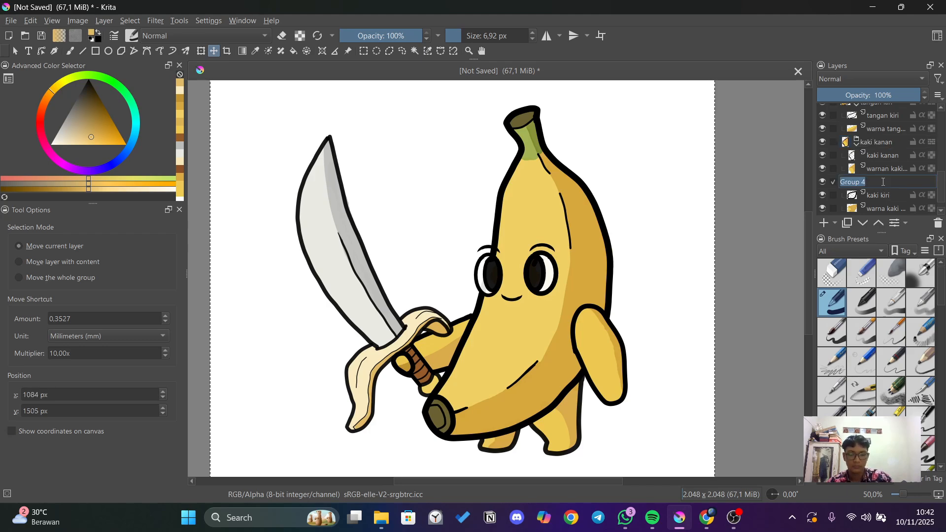
type("kaki kiri")
key("Return")
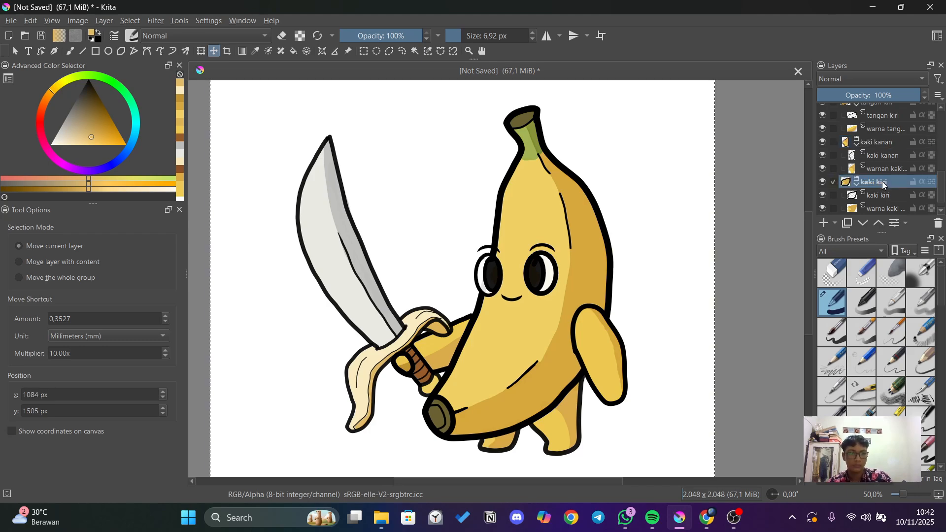
Toggle the visibility of the right-leg colour layer and the whole kaki kanan group to check which parts they contain.
left_click(880, 168)
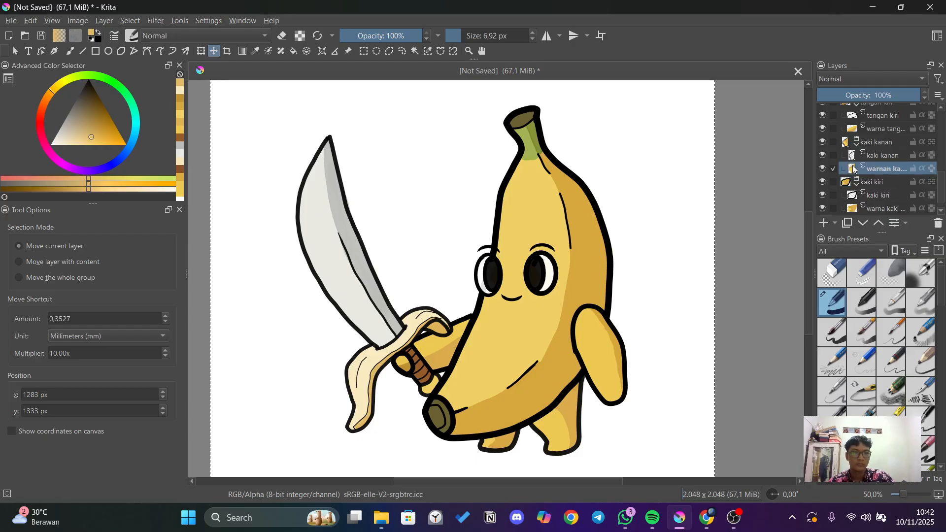
left_click(822, 168)
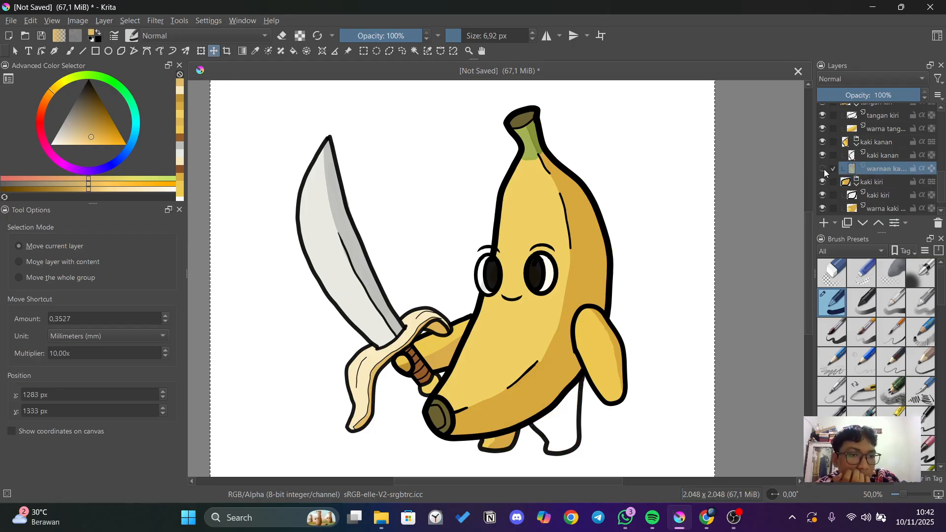
left_click(822, 168)
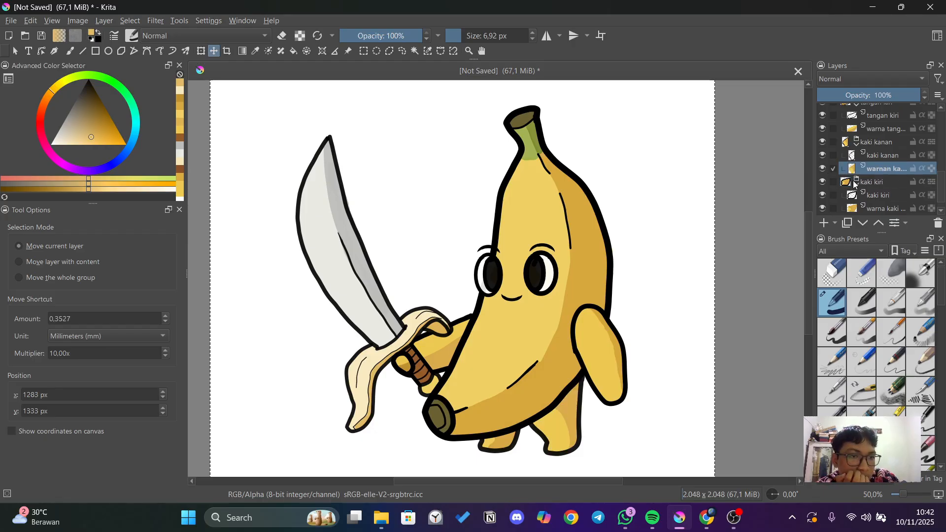
left_click(833, 142)
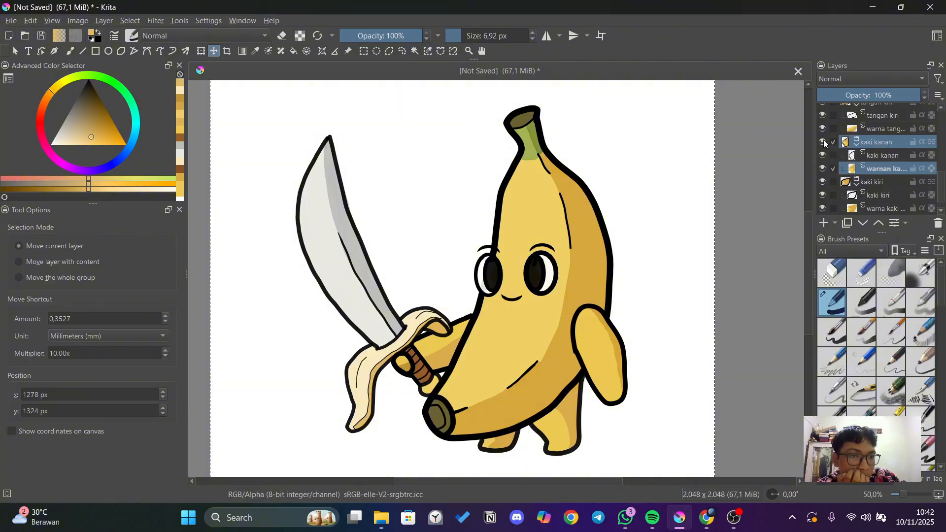
left_click(823, 142)
left_click(823, 143)
left_click(823, 142)
left_click(824, 142)
left_click(823, 143)
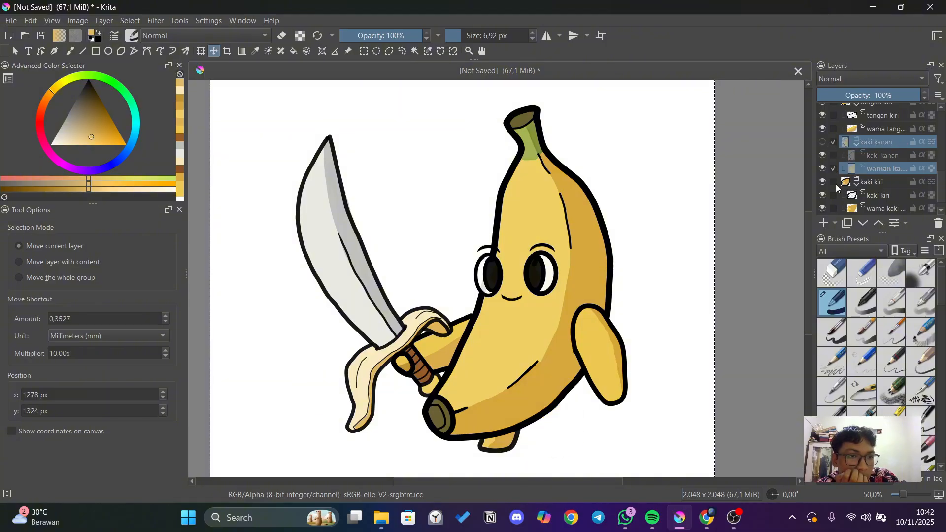
left_click(833, 168)
Toggle the badan group's visibility repeatedly to check how the body covers the arm and legs.
scroll(860, 162, "up", 3)
scroll(860, 163, "up", 1)
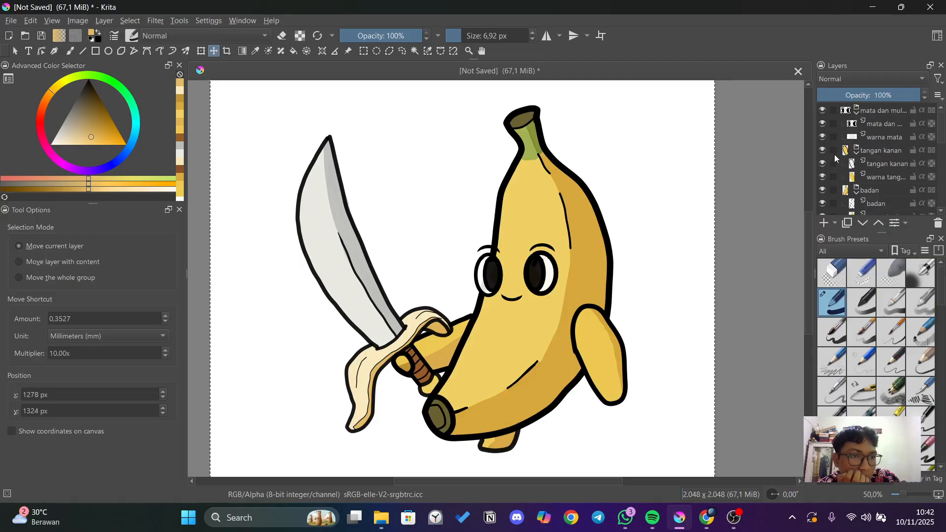
scroll(835, 154, "up", 1)
left_click(822, 141)
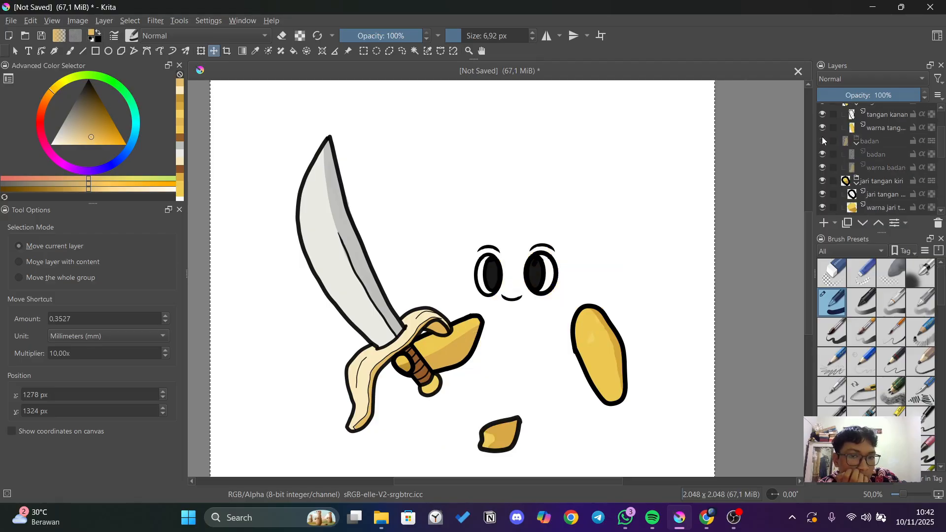
left_click(823, 141)
left_click(823, 141)
left_click(823, 141)
left_click(823, 142)
left_click(823, 142)
left_click(823, 141)
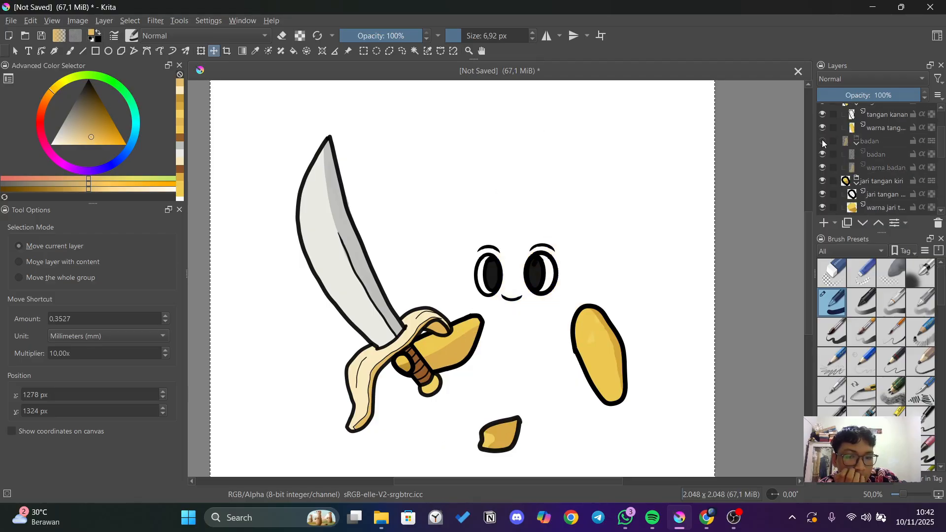
left_click(823, 141)
left_click(823, 141)
left_click(822, 142)
left_click(823, 142)
left_click(823, 141)
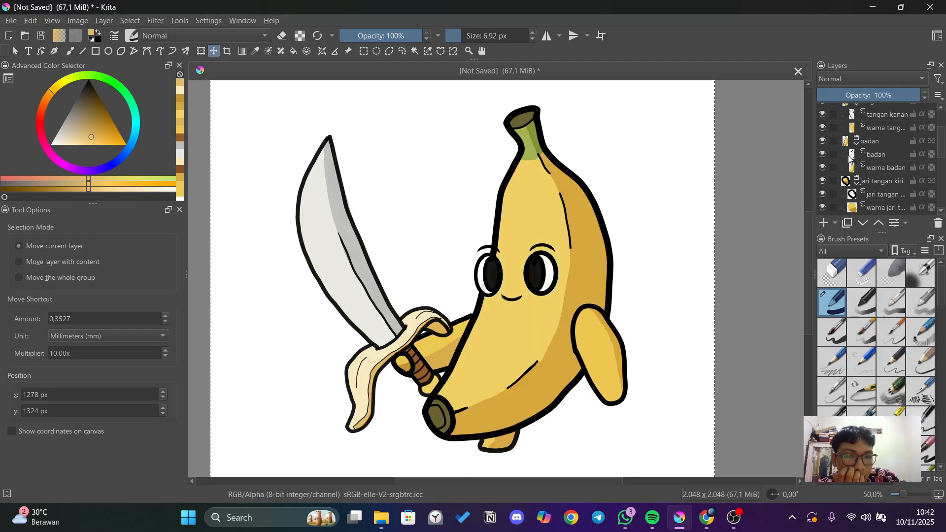
Show the kaki kanan group again and review the complete banana drawing.
scroll(837, 158, "down", 2)
left_click(824, 130)
left_click(823, 129)
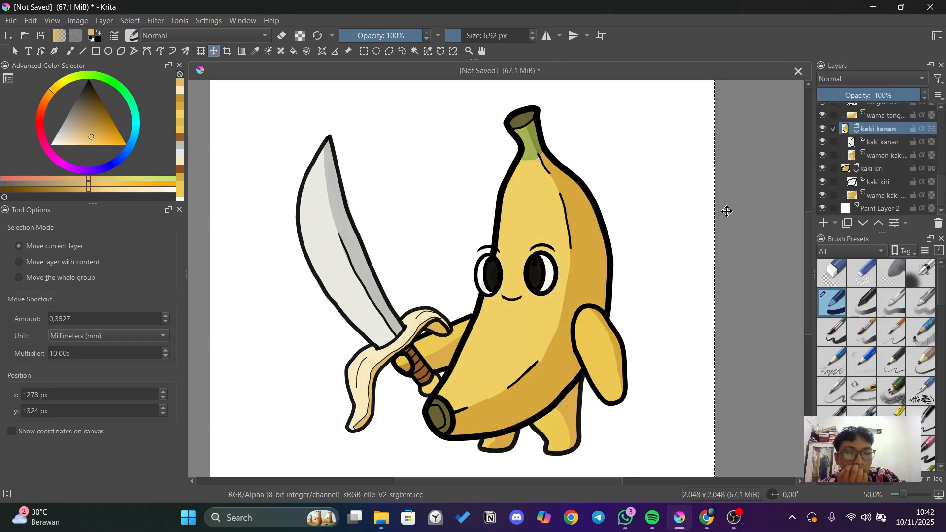
scroll(690, 296, "down", 1)
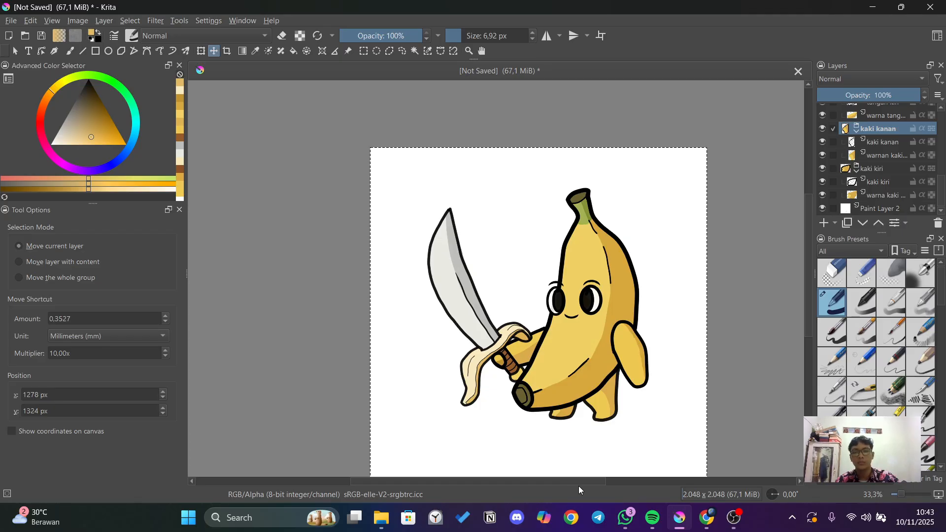
scroll(783, 275, "down", 1)
scroll(783, 275, "up", 2)
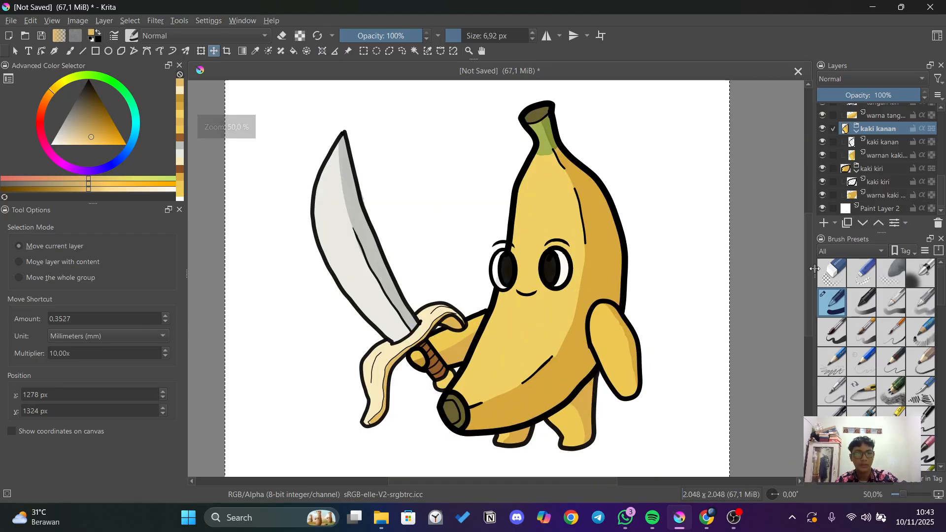
left_click_drag(807, 271, 810, 271)
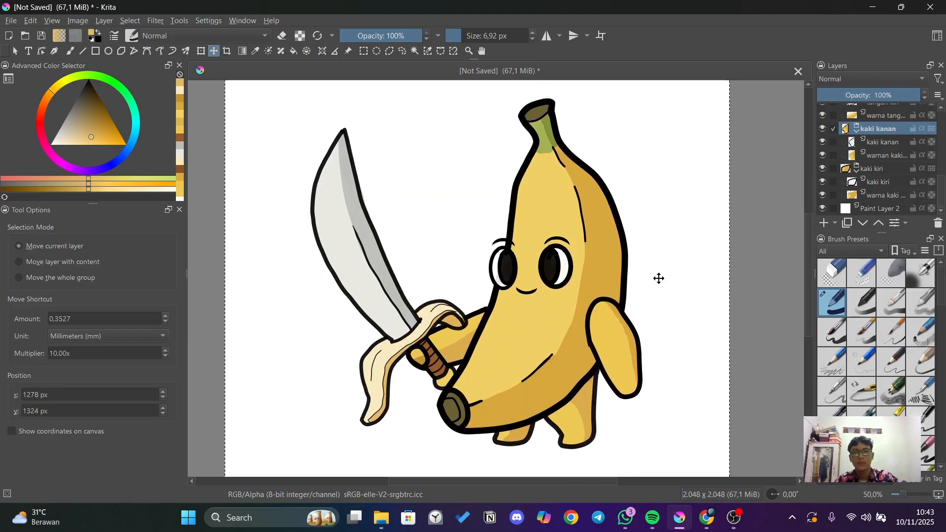
scroll(655, 272, "down", 1)
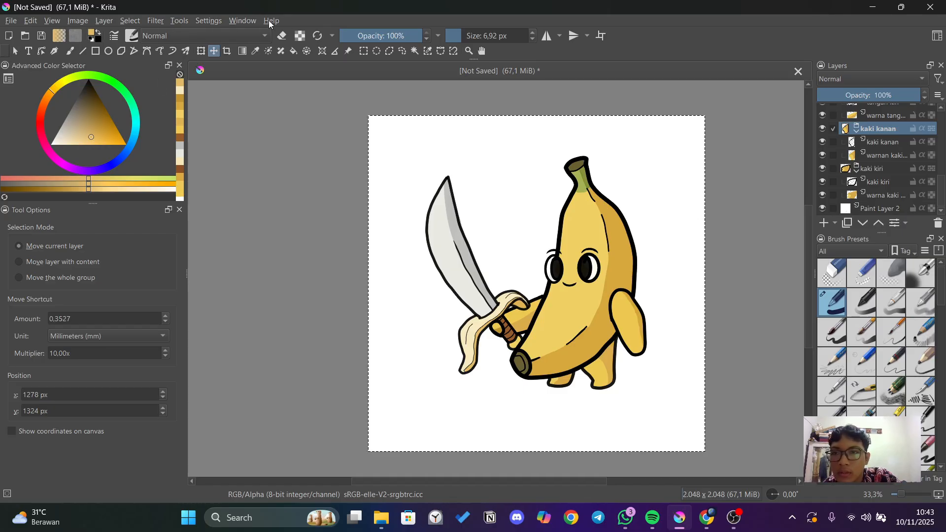
Switch the window layout to the Animation workspace.
left_click(246, 21)
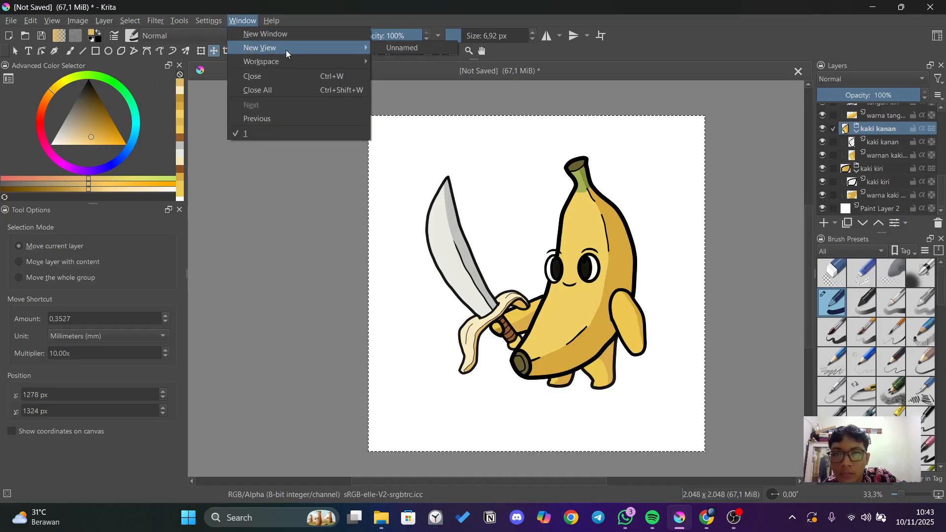
mouse_move(297, 62)
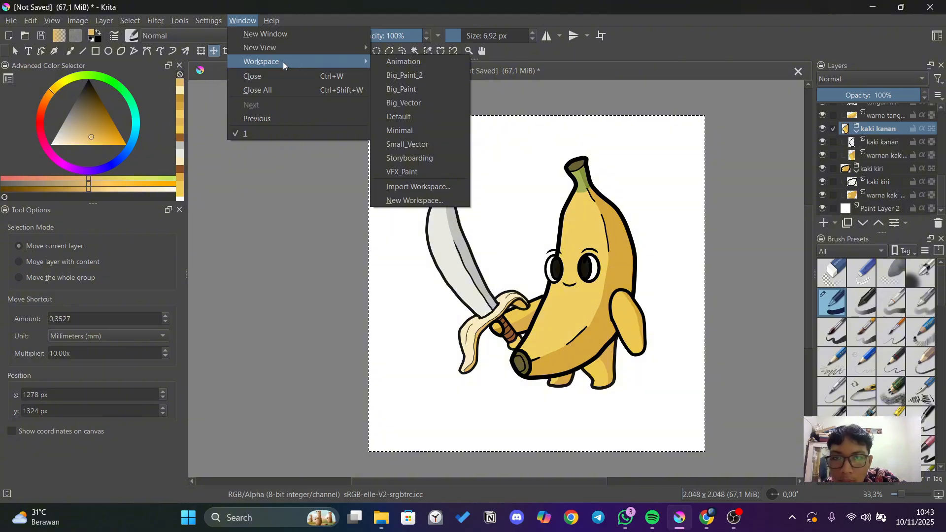
left_click(403, 61)
scroll(617, 249, "down", 1)
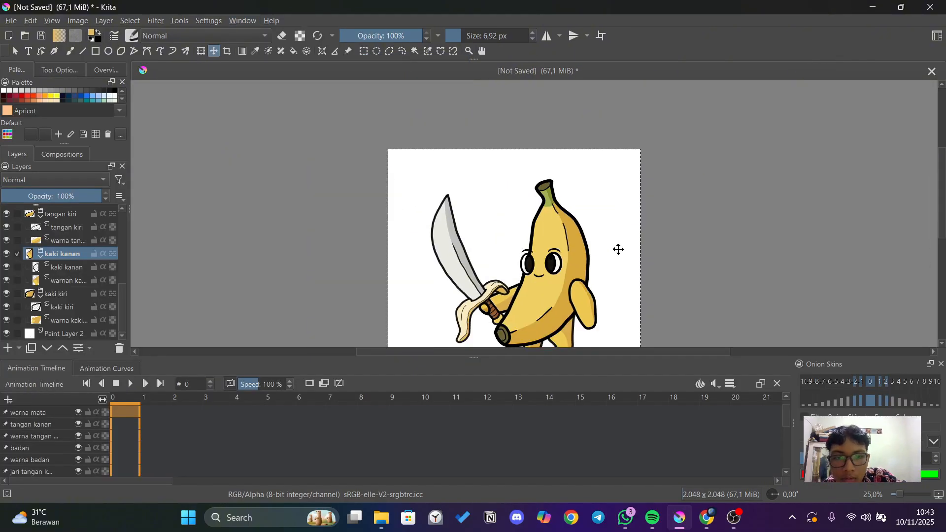
left_click_drag(941, 228, 944, 249)
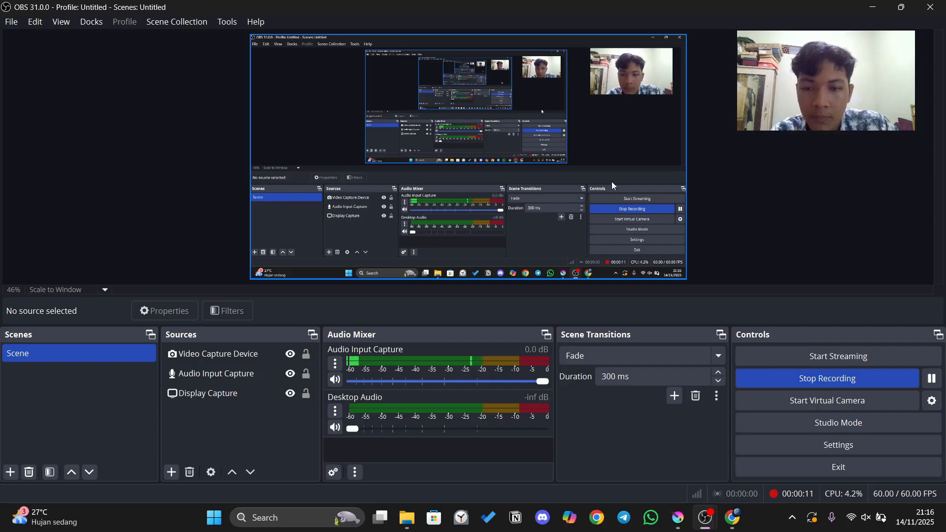
Switch to the muzaqi pisang.kra drawing in Krita and examine the part groups and their layers down to the legs.
left_click(872, 8)
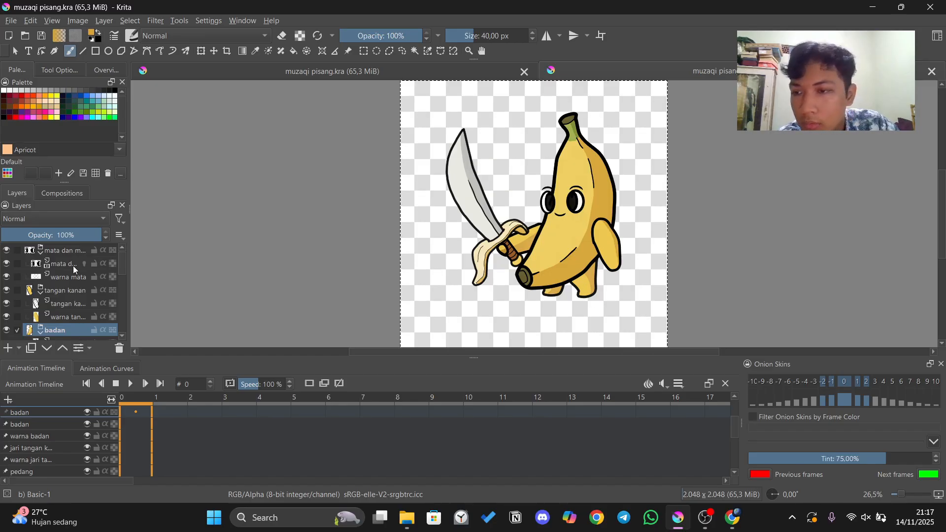
left_click(72, 294)
scroll(72, 296, "down", 2)
left_click(62, 293)
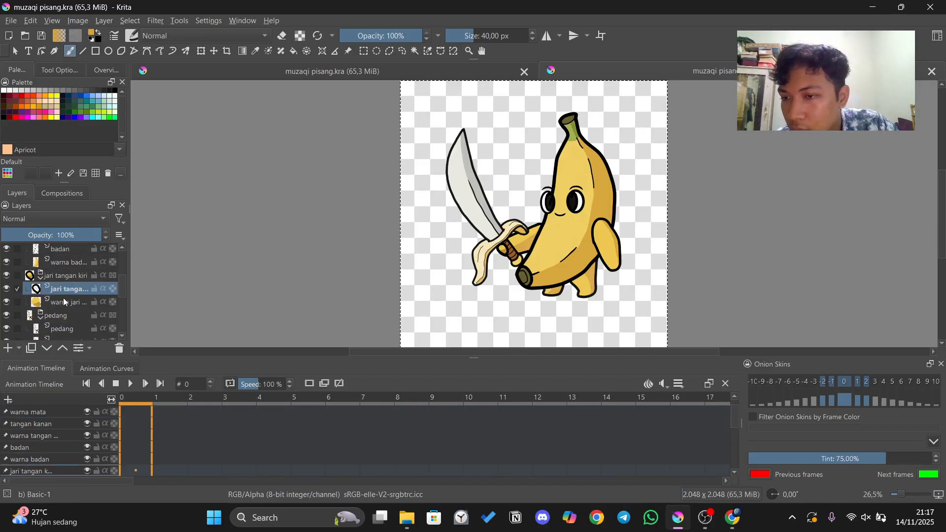
scroll(69, 310, "down", 4)
left_click(73, 293)
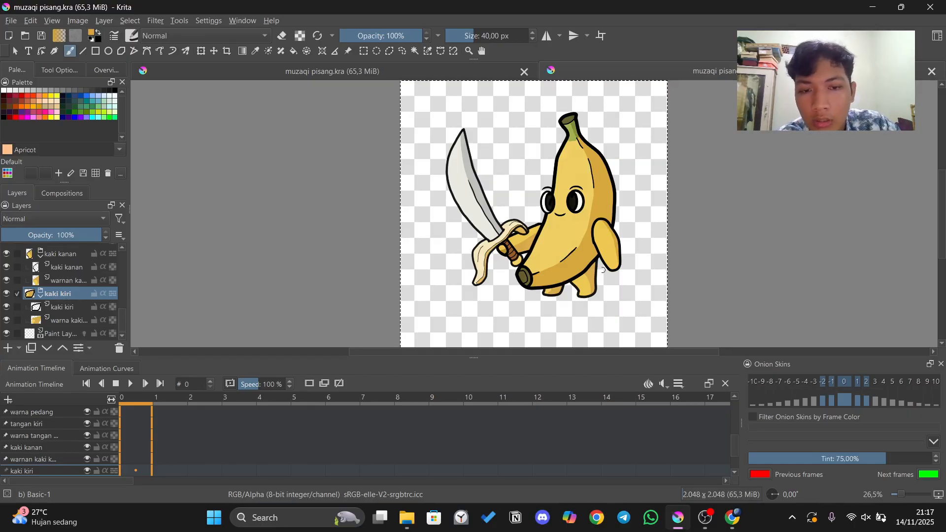
left_click(66, 270)
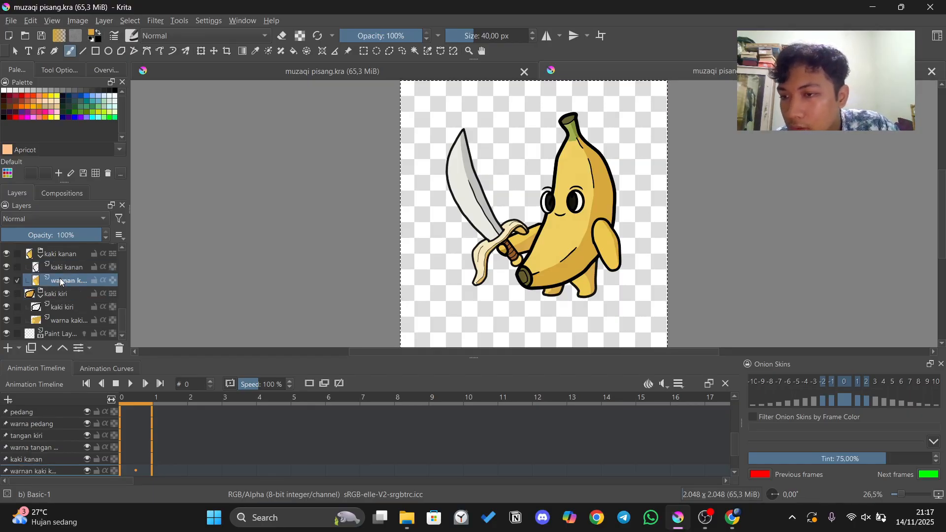
scroll(72, 295, "up", 3)
scroll(74, 320, "down", 3)
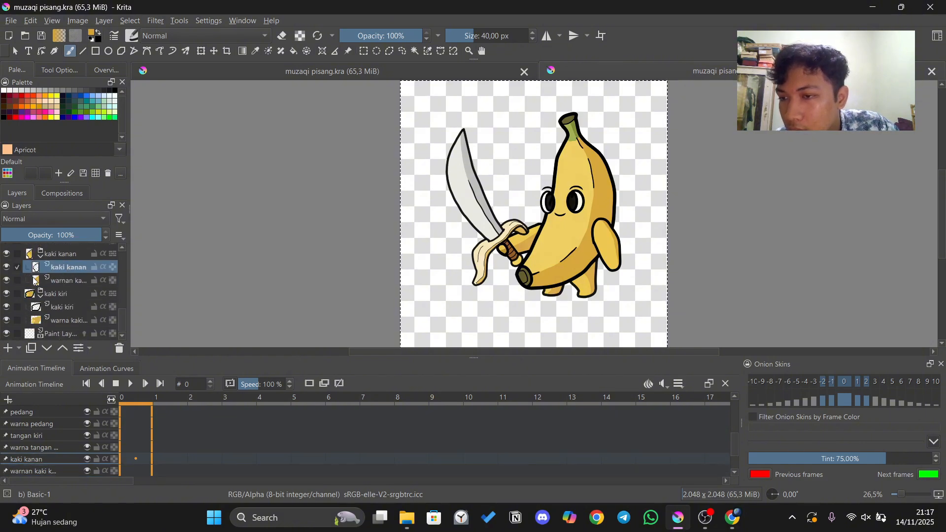
Move the kaki kanan group above the tangan kiri group in the layer stack.
mouse_move(67, 268)
left_mouse_down()
mouse_move(67, 239)
mouse_move(60, 264)
mouse_move(73, 267)
left_mouse_up()
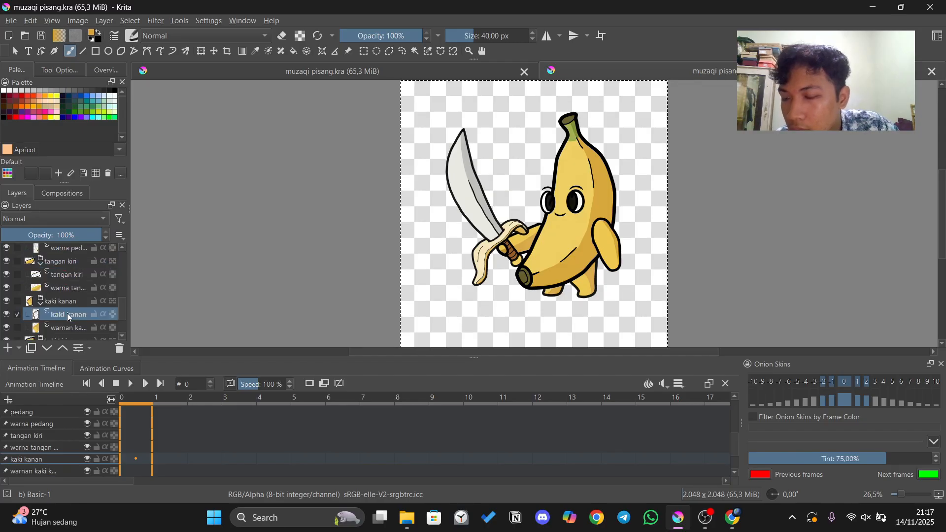
right_click(67, 312)
left_click(64, 312)
mouse_move(64, 312)
left_mouse_down()
mouse_move(63, 253)
mouse_move(61, 313)
left_mouse_up()
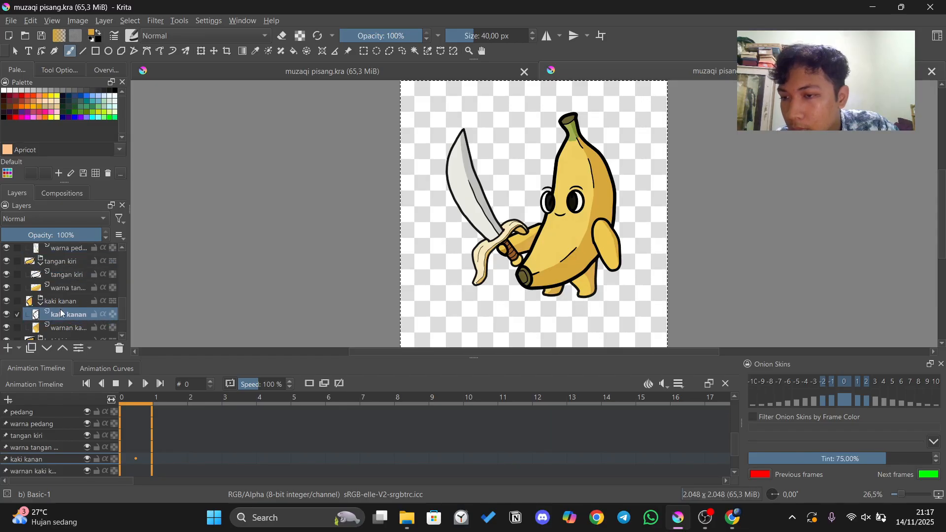
left_click(31, 303)
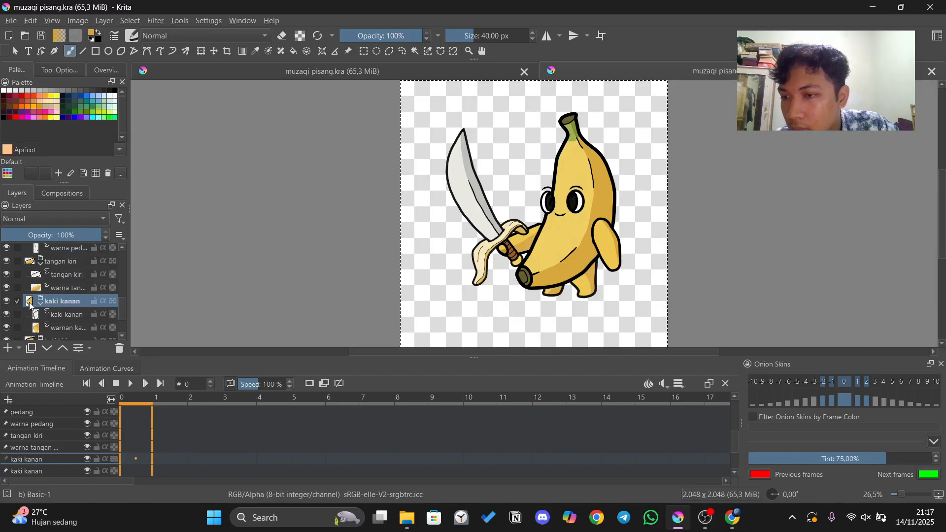
right_click(42, 302)
key("Escape")
left_click_drag(56, 302, 59, 258)
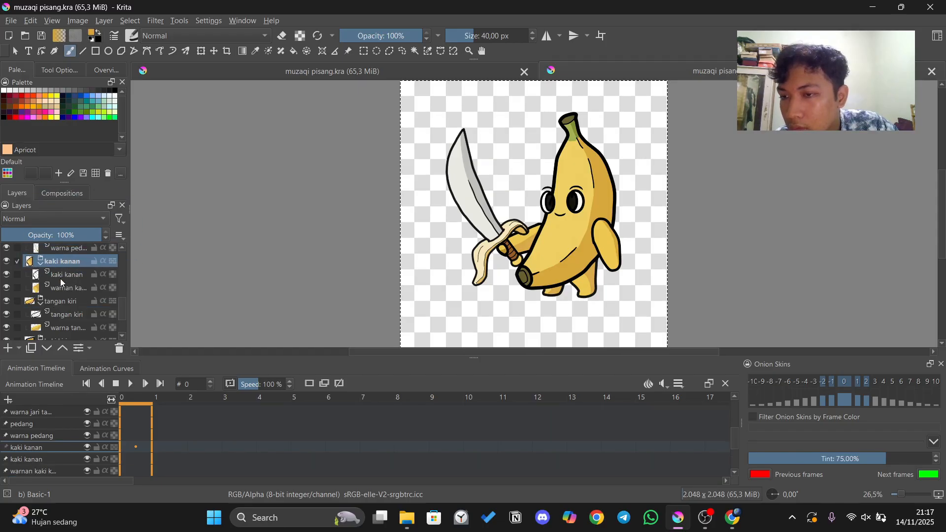
Raise the kaki kanan group past the pedang group and into the badan group, placing it above the badan outline layer.
scroll(62, 282, "up", 3)
scroll(64, 285, "down", 3)
scroll(69, 266, "up", 2)
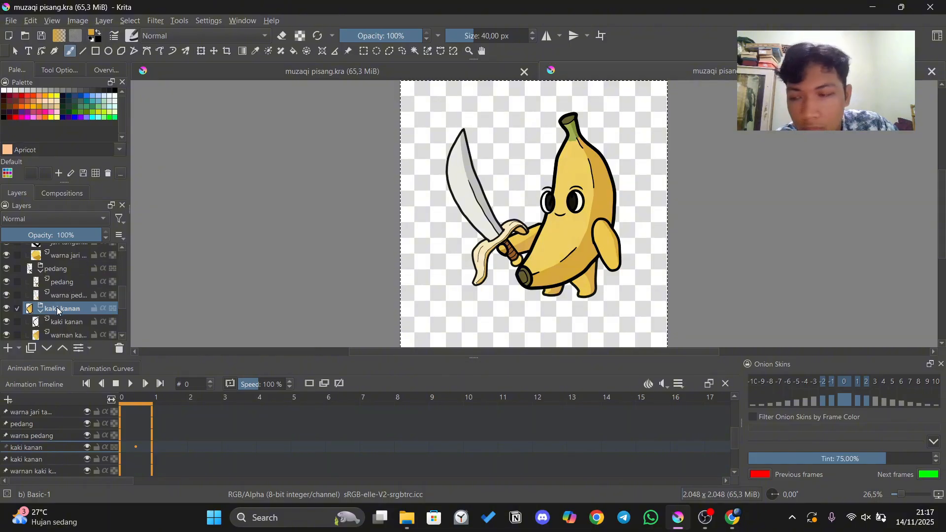
left_click_drag(57, 310, 58, 266)
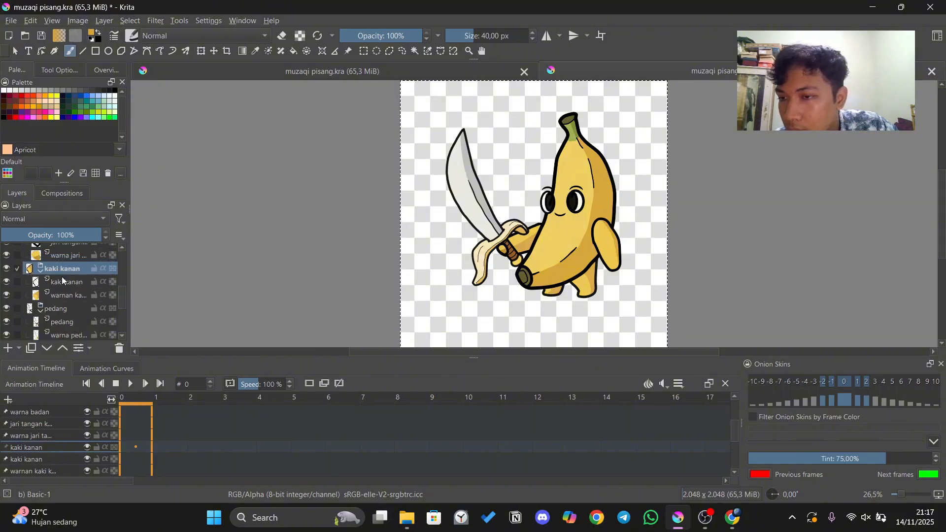
left_click_drag(66, 313, 62, 264)
scroll(64, 289, "down", 1)
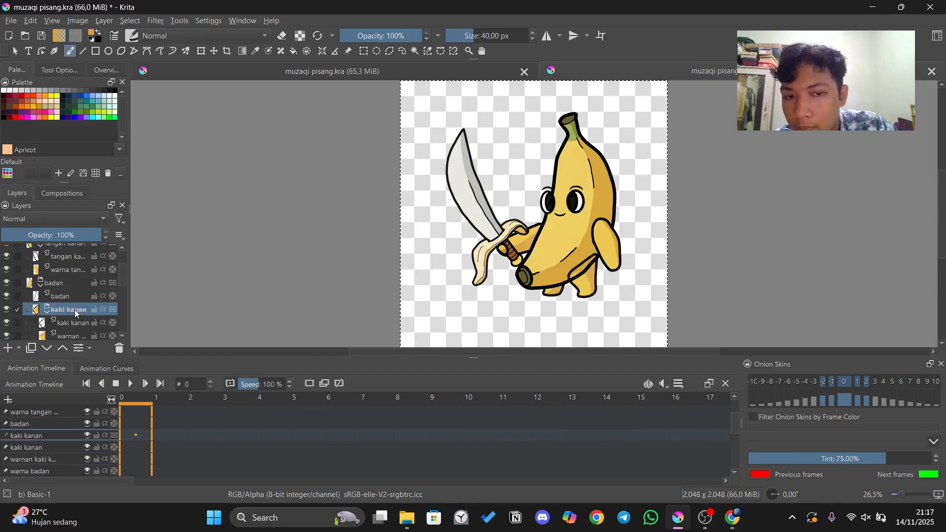
left_click_drag(63, 307, 62, 280)
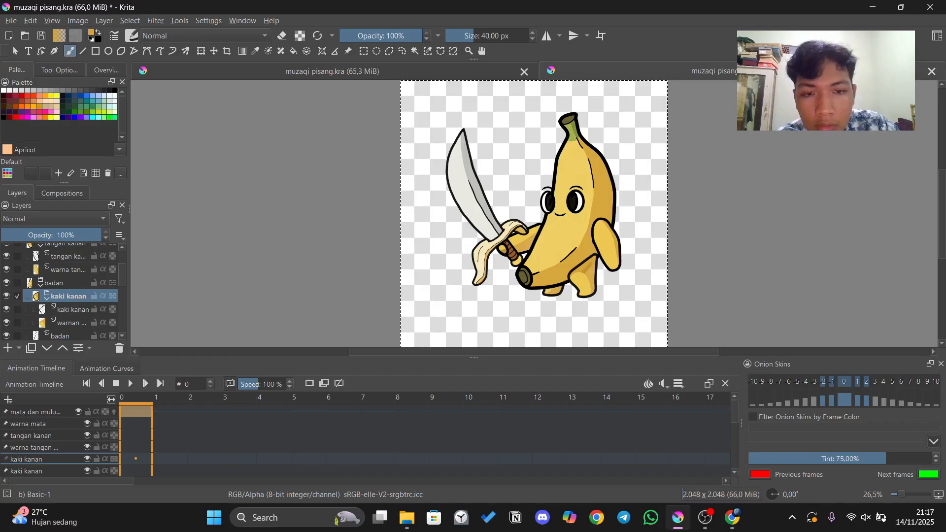
scroll(74, 292, "down", 3)
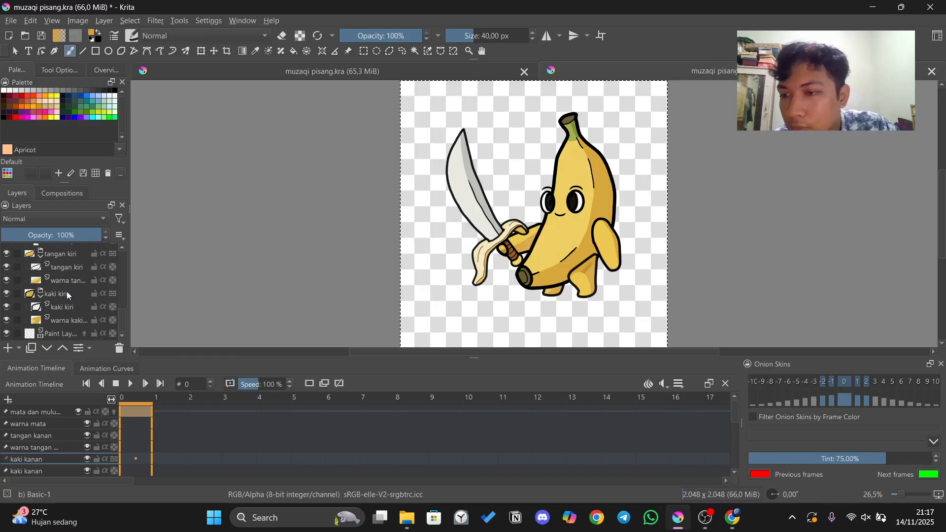
mouse_move(63, 283)
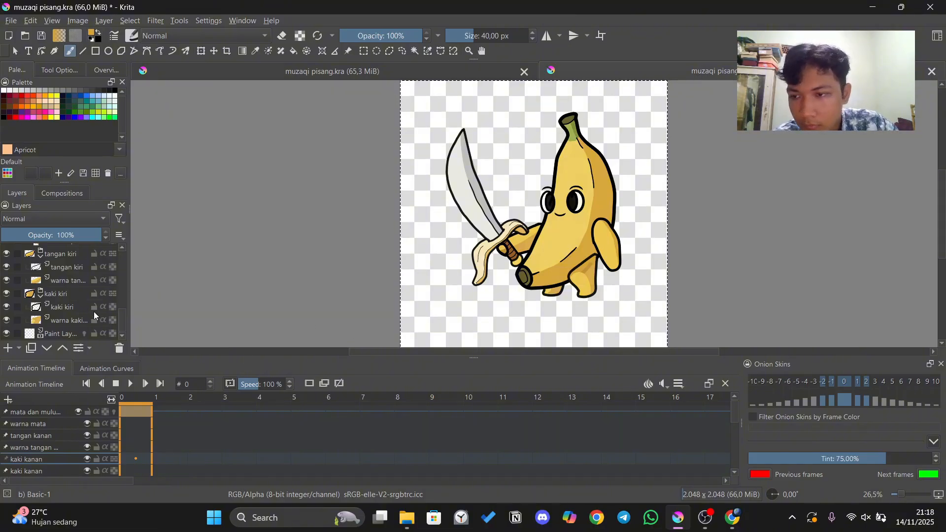
scroll(62, 289, "up", 5)
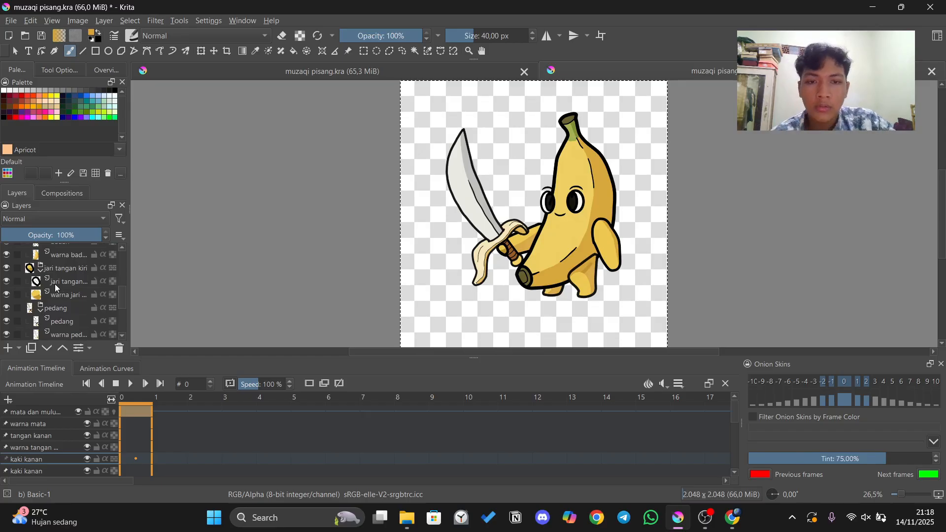
scroll(54, 282, "up", 3)
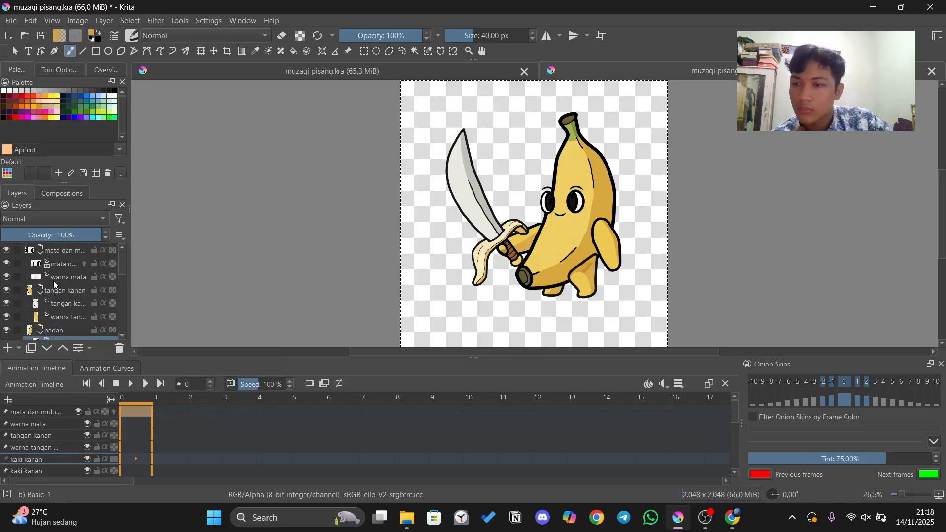
left_click(57, 255)
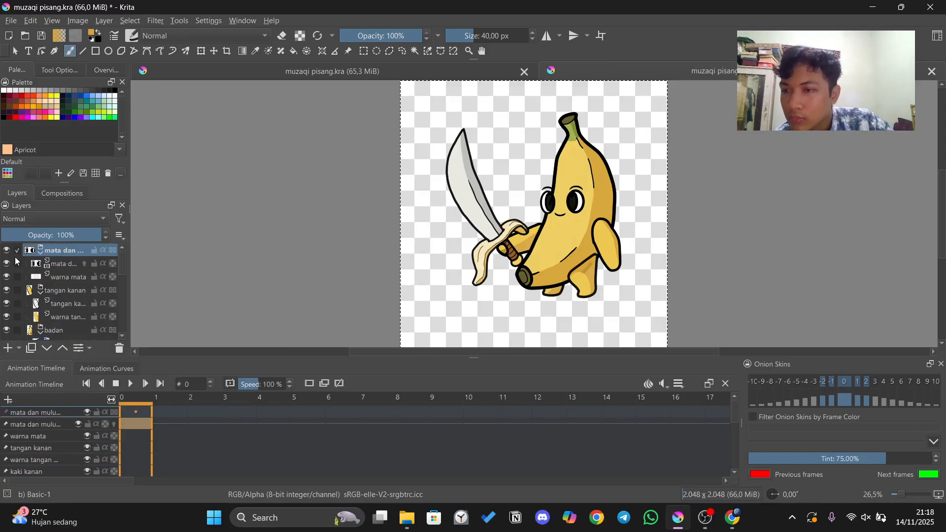
left_click(34, 293, "ctrl")
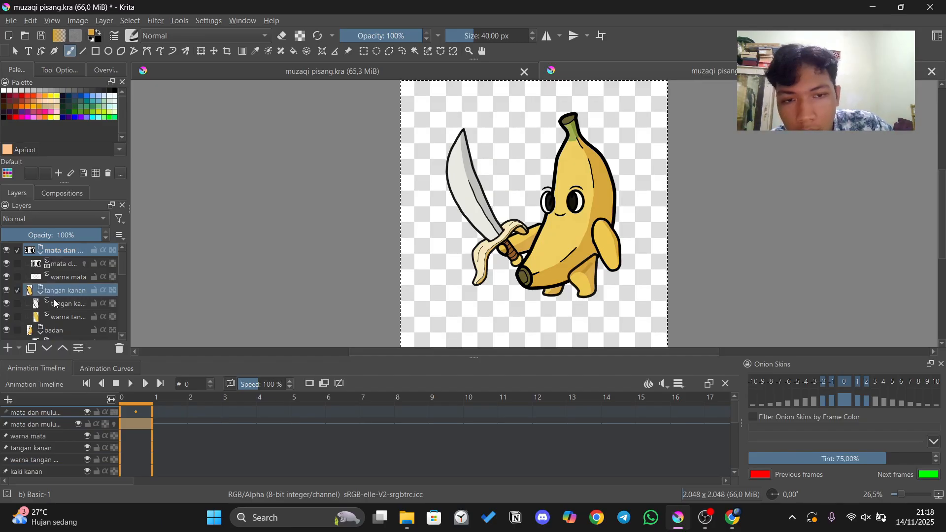
scroll(67, 300, "down", 1)
scroll(47, 304, "up", 1)
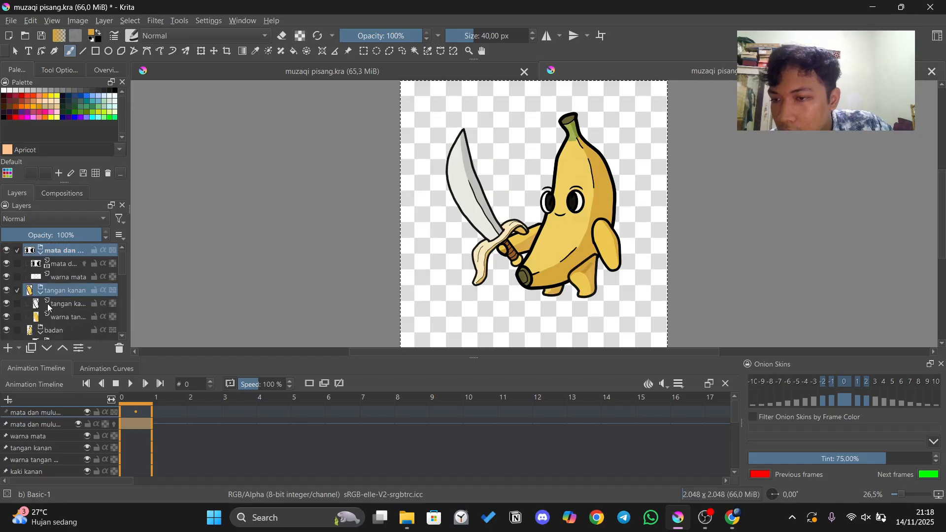
scroll(45, 309, "down", 1)
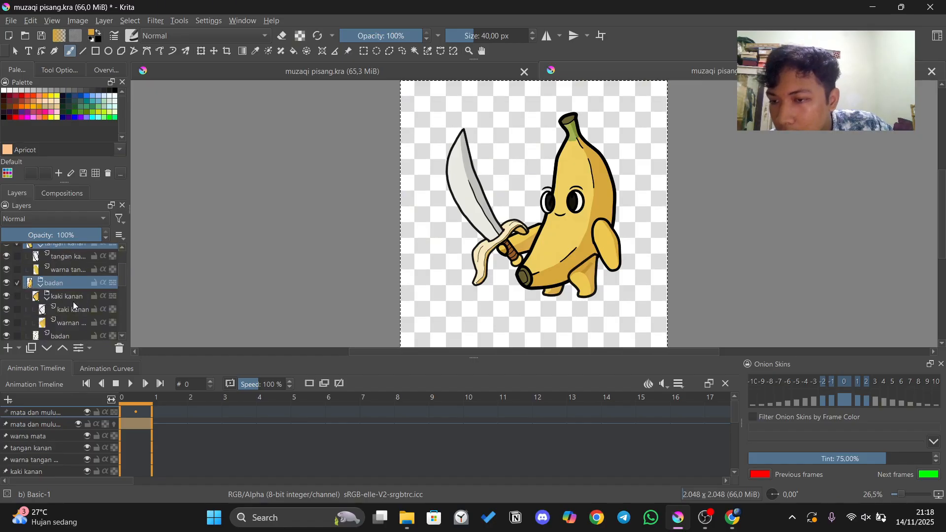
scroll(40, 315, "down", 1)
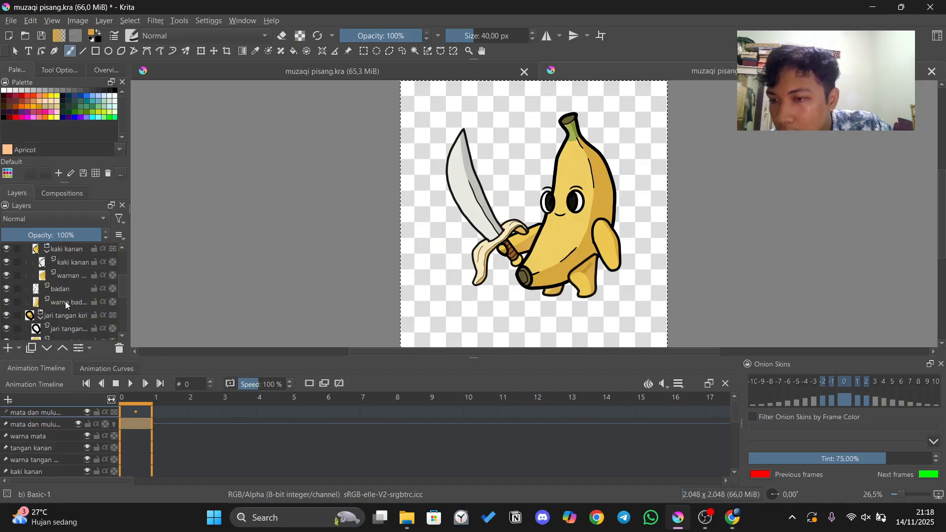
scroll(65, 301, "up", 1)
Move the kaki kanan group out of the badan group and into the tangan kanan group, below its colour layer.
left_click(75, 296)
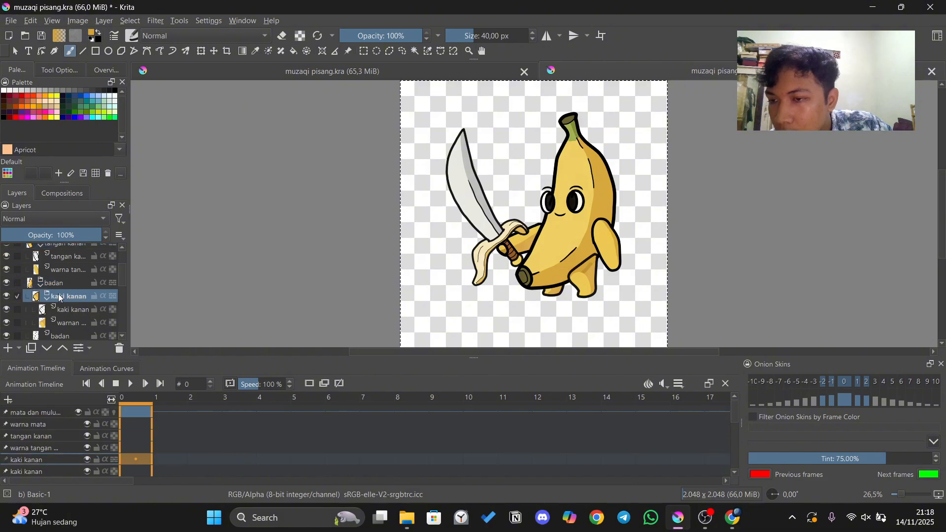
left_click_drag(66, 296, 61, 274)
scroll(67, 297, "up", 1)
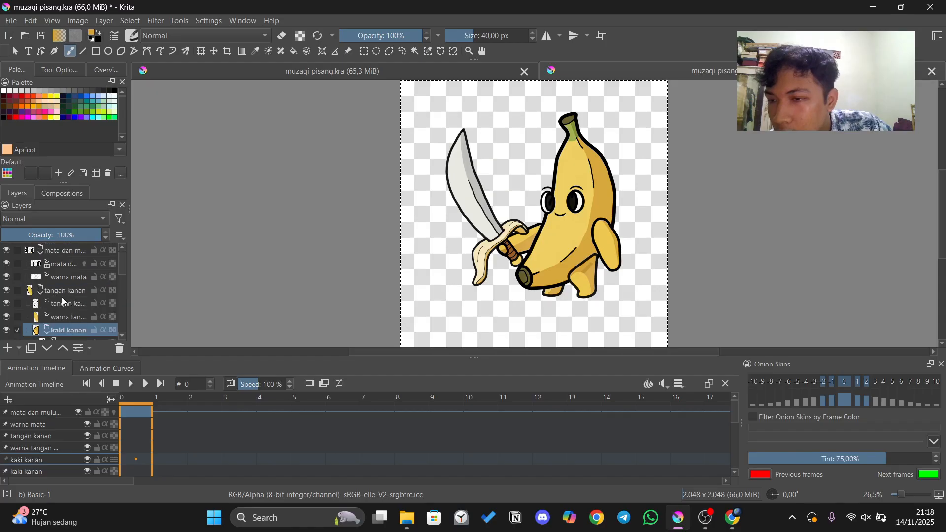
left_click(60, 275)
left_click(17, 251)
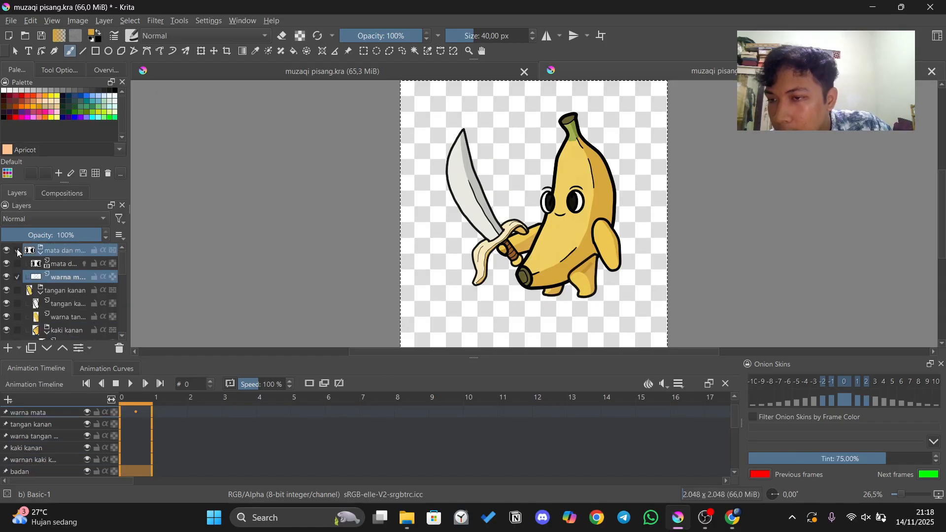
left_click(18, 277)
left_click(18, 290)
scroll(44, 294, "down", 2)
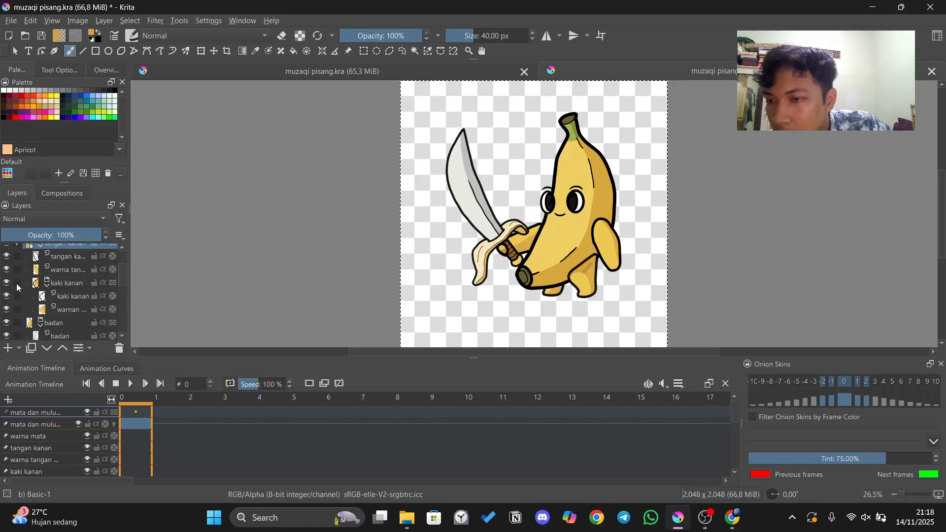
scroll(73, 304, "up", 2)
Move the kaki kanan group out of the tangan kanan group to the very top of the layer stack.
left_click(66, 304)
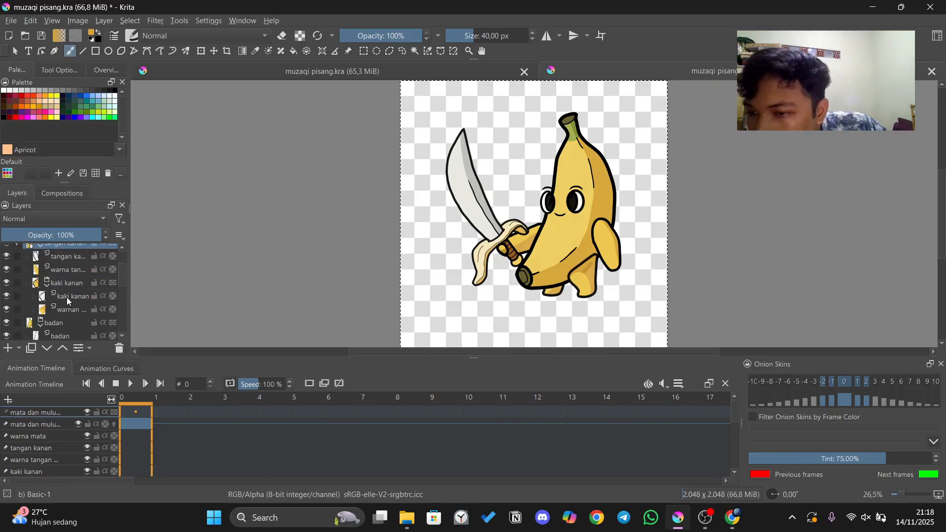
left_click(66, 329)
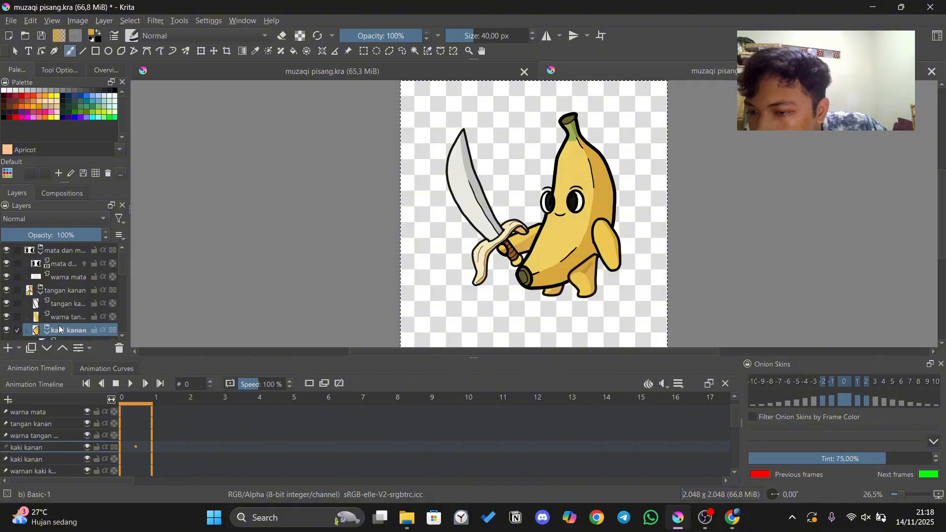
left_click_drag(59, 329, 44, 247)
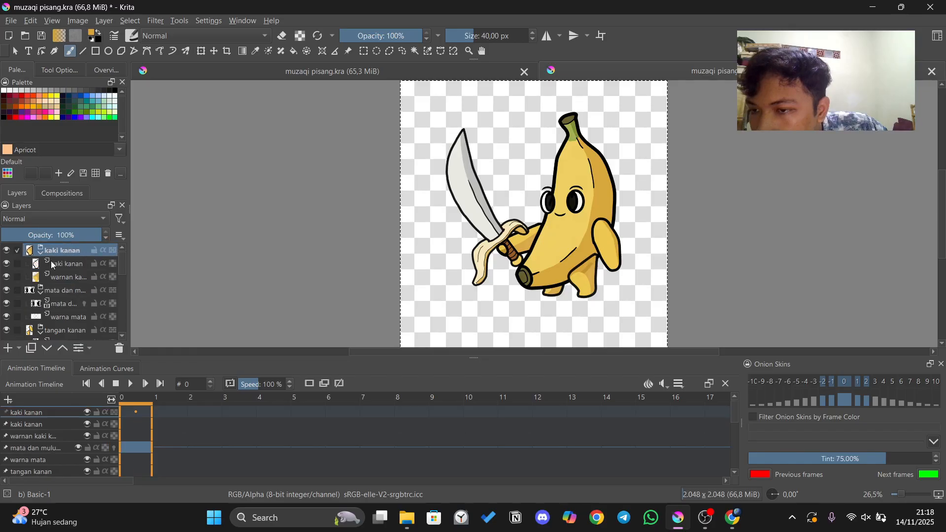
Merge the mata dan mulut, tangan kanan, badan, jari tangan kiri, pedang and tangan kiri groups into one layer, leaving out both leg groups.
left_click(79, 292)
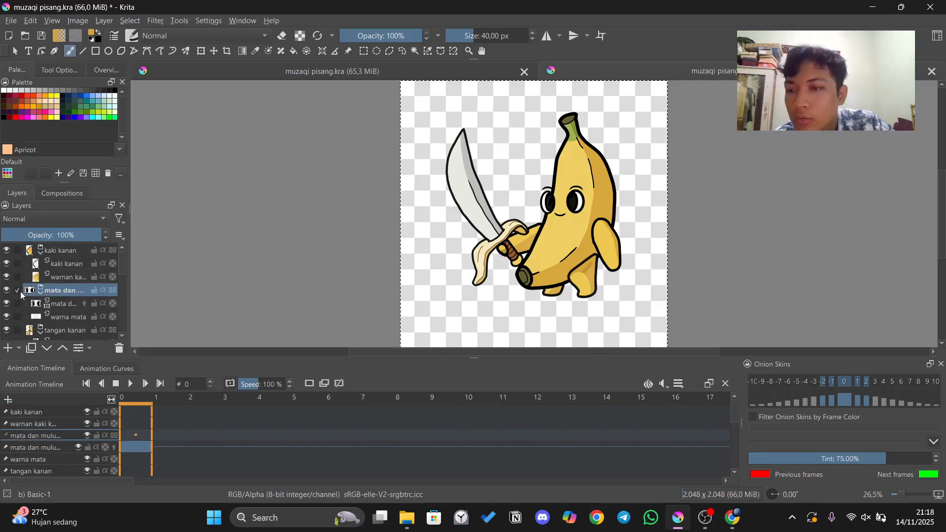
left_click(63, 250)
left_click(16, 292)
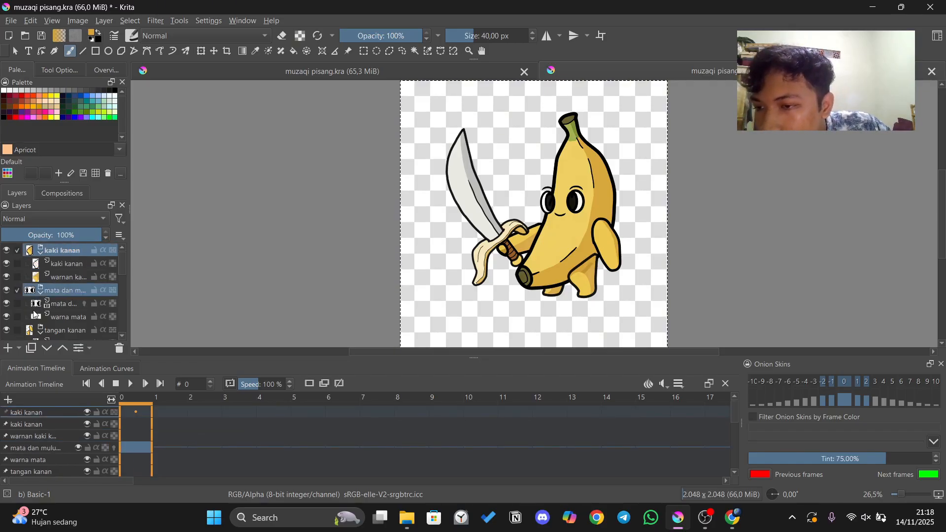
scroll(31, 299, "down", 3)
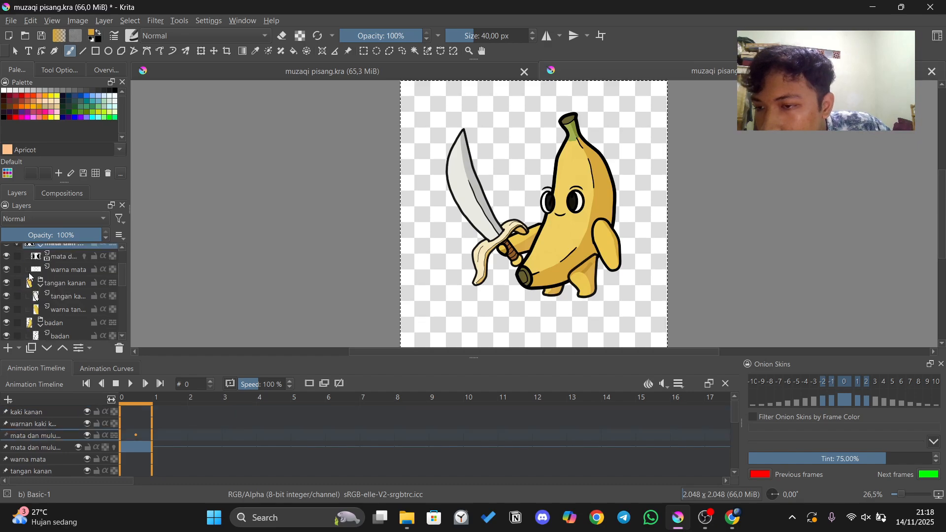
left_click(21, 287)
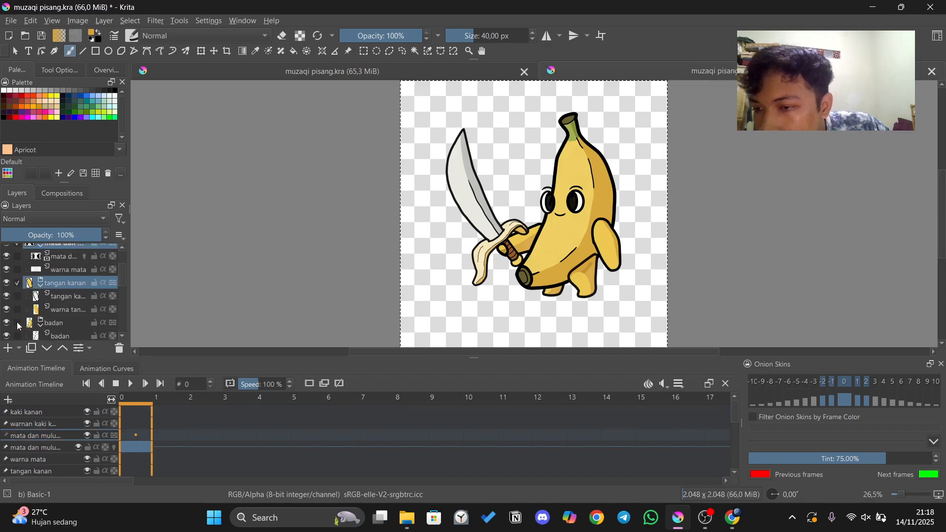
left_click(19, 324)
scroll(55, 306, "down", 3)
left_click(43, 316)
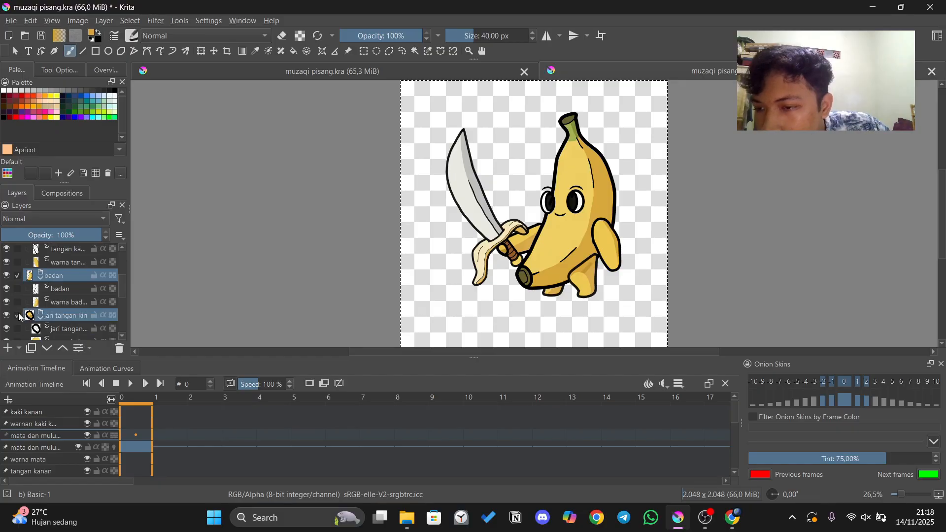
scroll(51, 318, "down", 3)
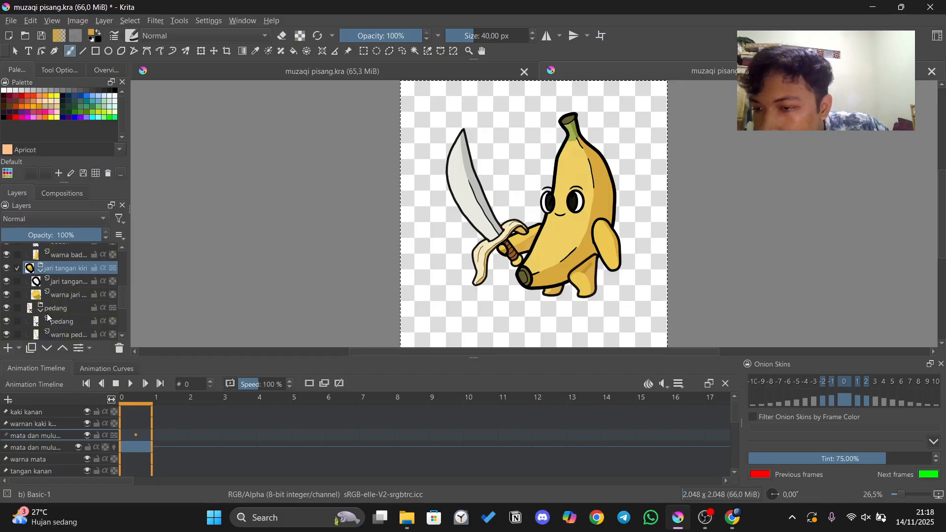
left_click(46, 312, "ctrl")
scroll(63, 312, "down", 3)
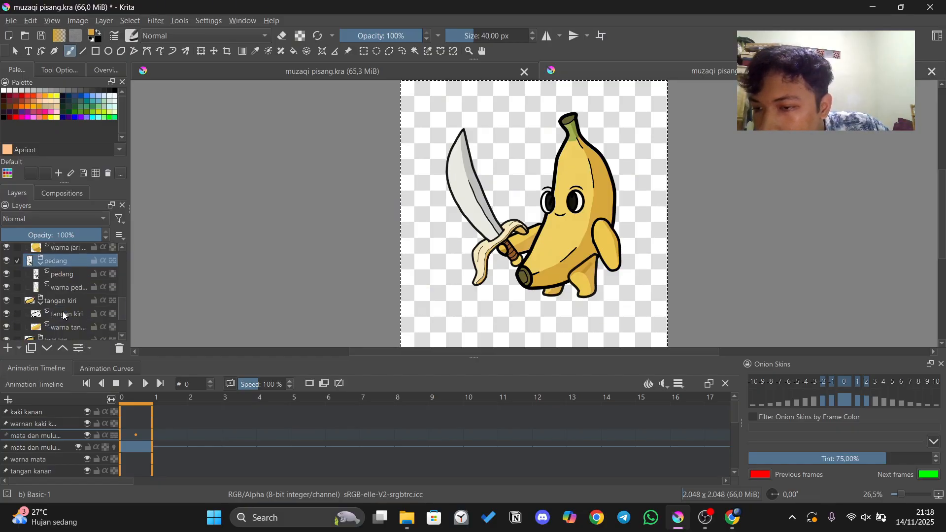
left_click(35, 302, "ctrl")
scroll(59, 310, "down", 3)
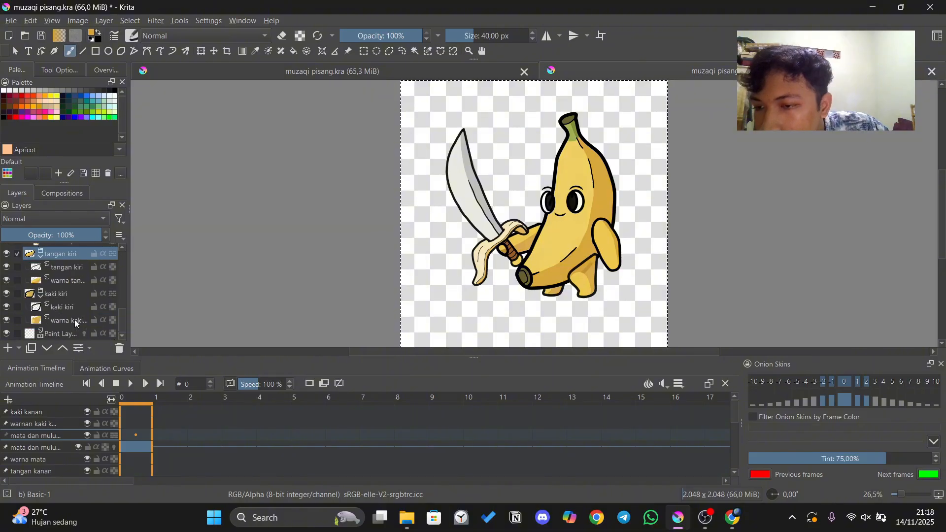
scroll(43, 256, "up", 3)
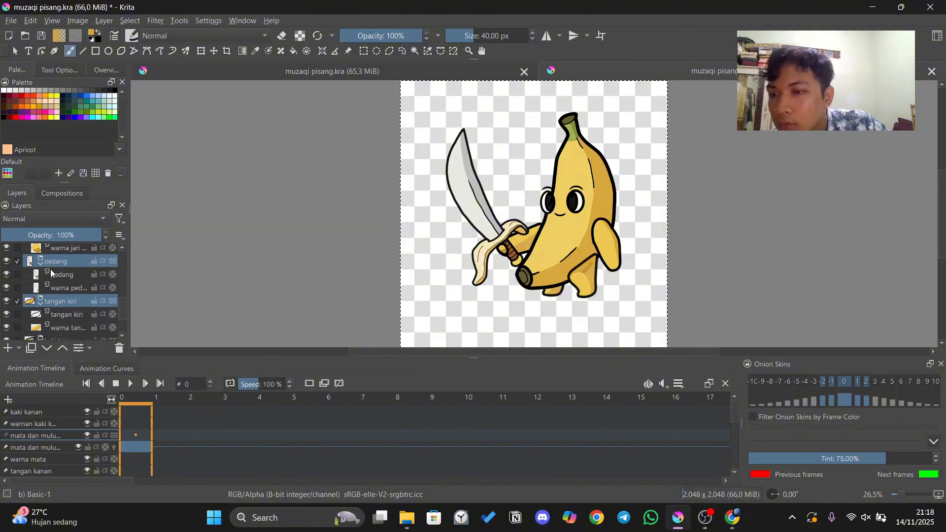
right_click(55, 304)
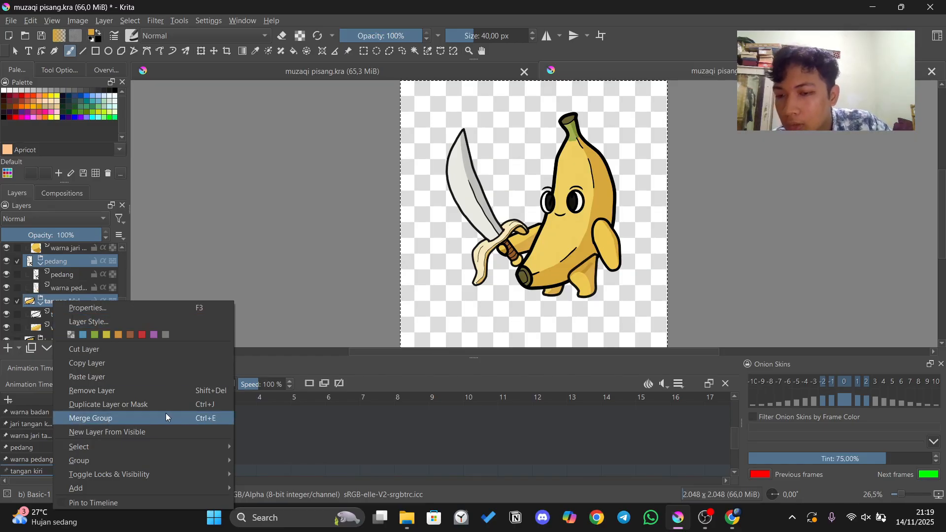
left_click(141, 421)
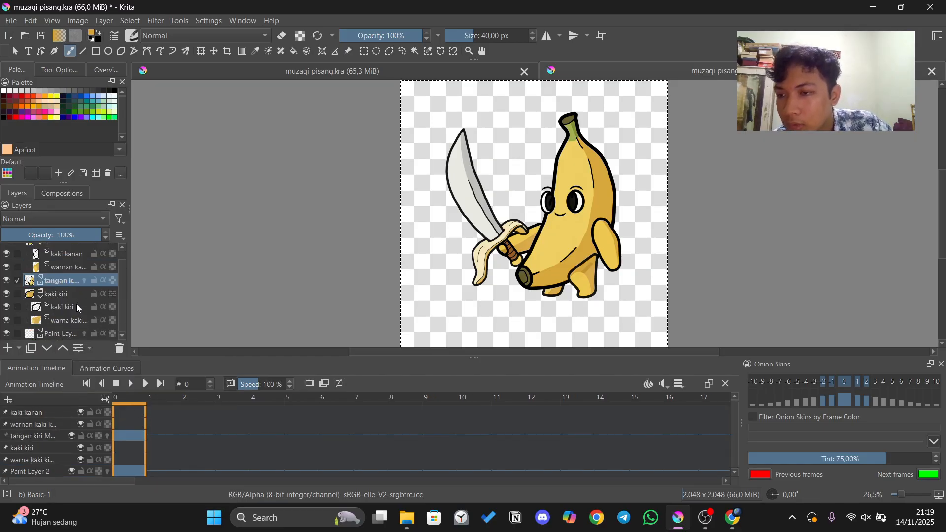
Merge the kaki kanan group into a single layer, and do the same with the kaki kiri group.
scroll(92, 291, "up", 1)
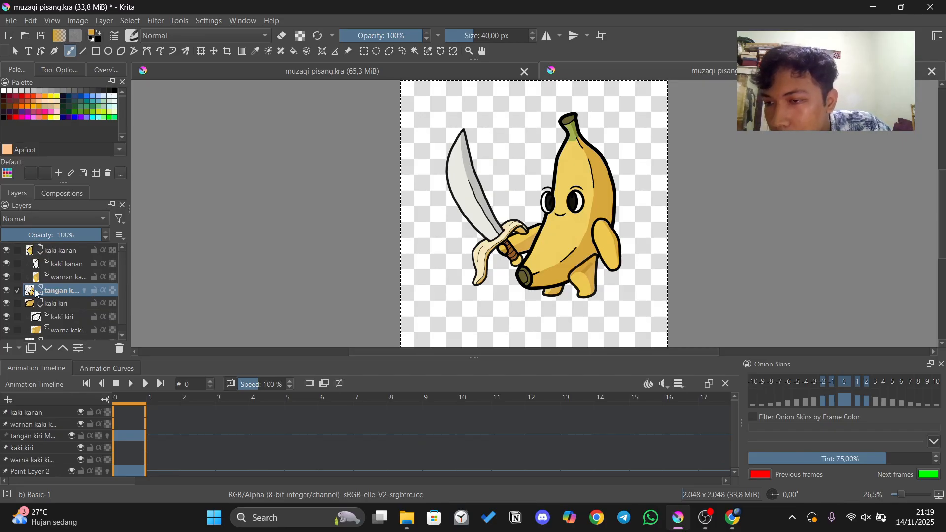
left_click(36, 264)
left_click(37, 252)
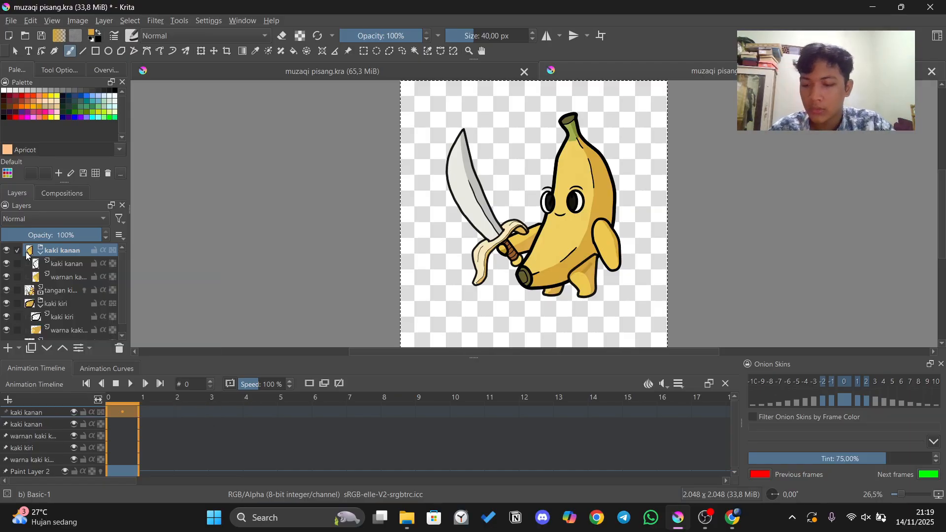
key("ctrl+e")
left_click(29, 277)
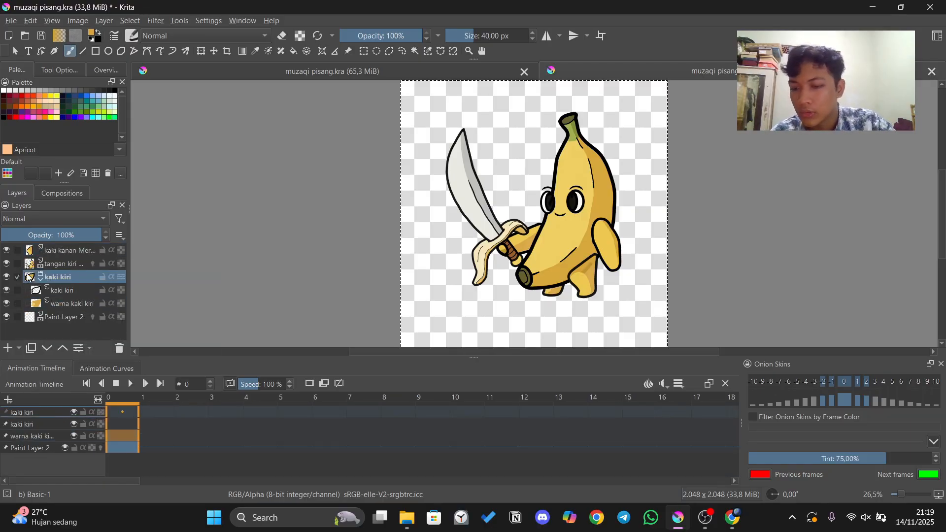
key("ctrl+e")
Remove Paint Layer 2 from the bottom of the layer stack.
left_click(84, 289)
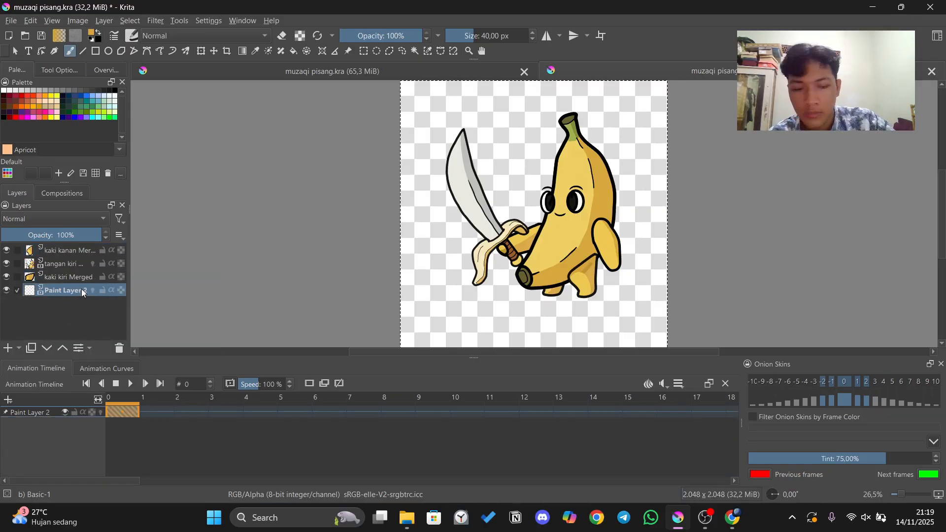
right_click(82, 290)
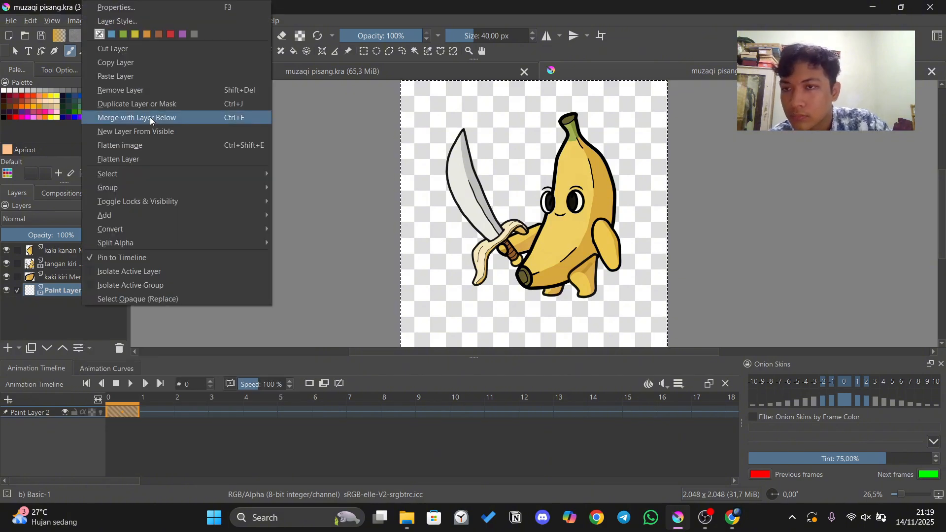
left_click(143, 90)
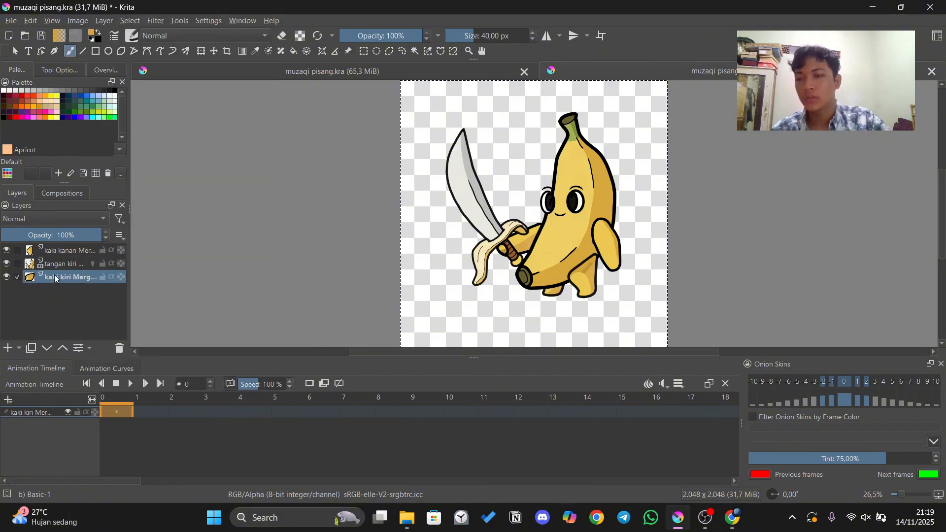
scroll(103, 439, "up", 3)
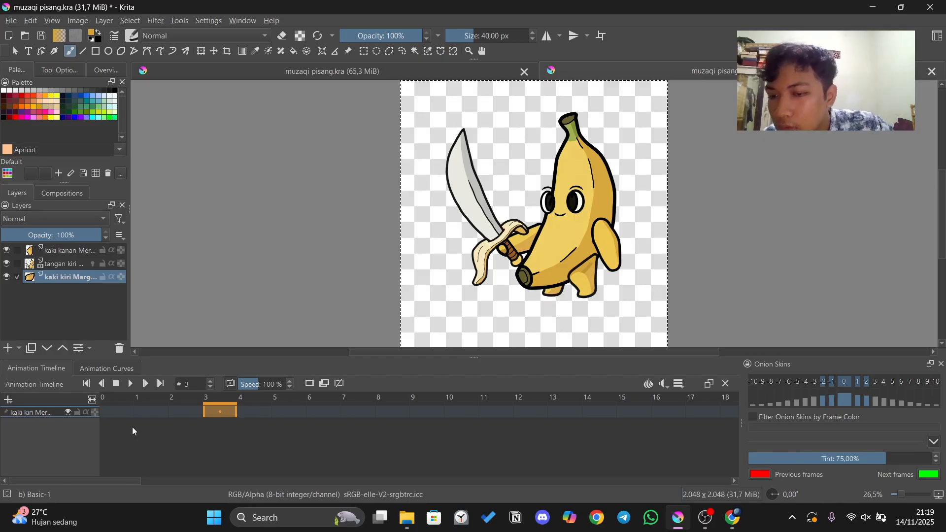
left_click_drag(220, 412, 116, 412)
left_click(18, 250)
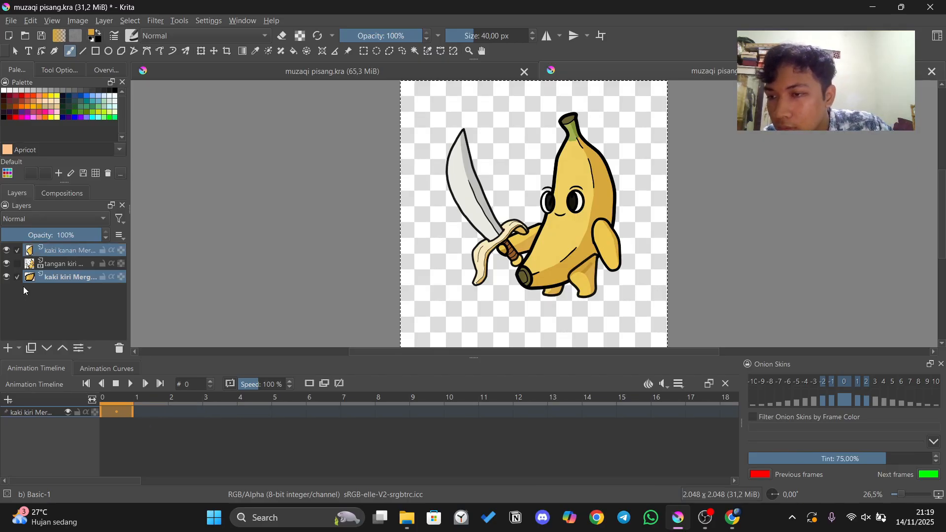
left_click(17, 263)
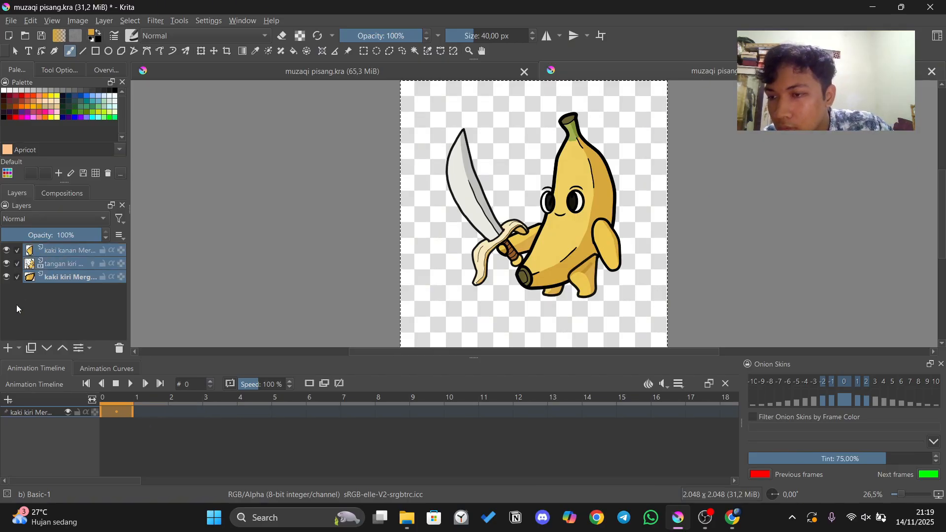
Pin the merged kaki kiri, tangan kiri and kaki kanan layers to the animation timeline.
left_click(17, 263)
left_click(17, 250)
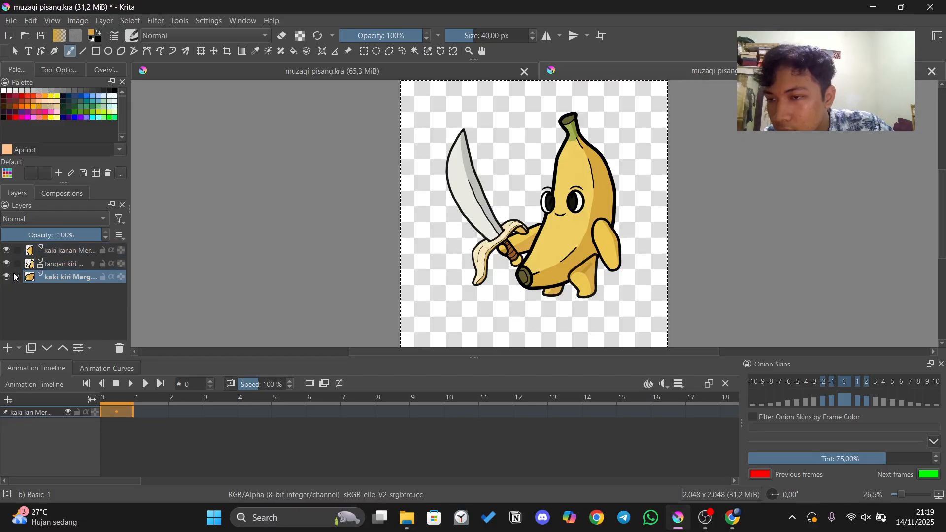
left_click(17, 263)
left_click(17, 277)
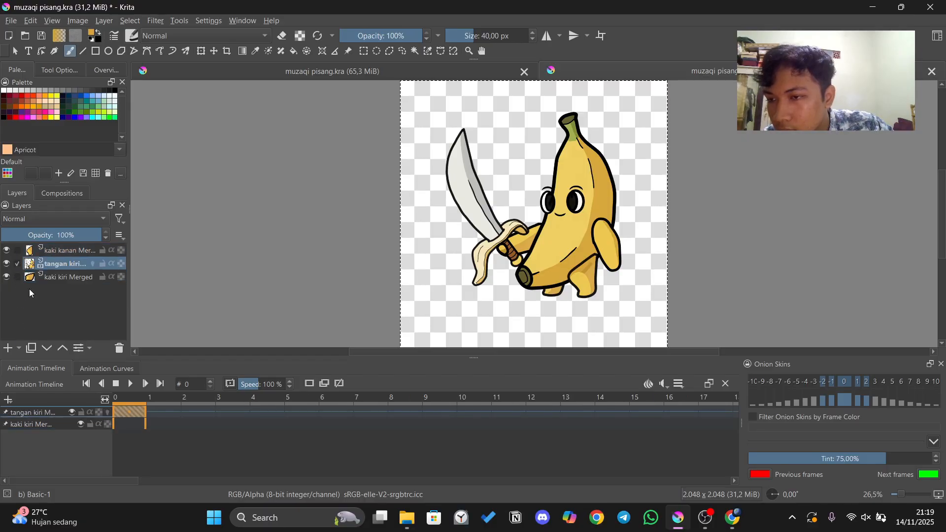
left_click(17, 250)
left_click(17, 263)
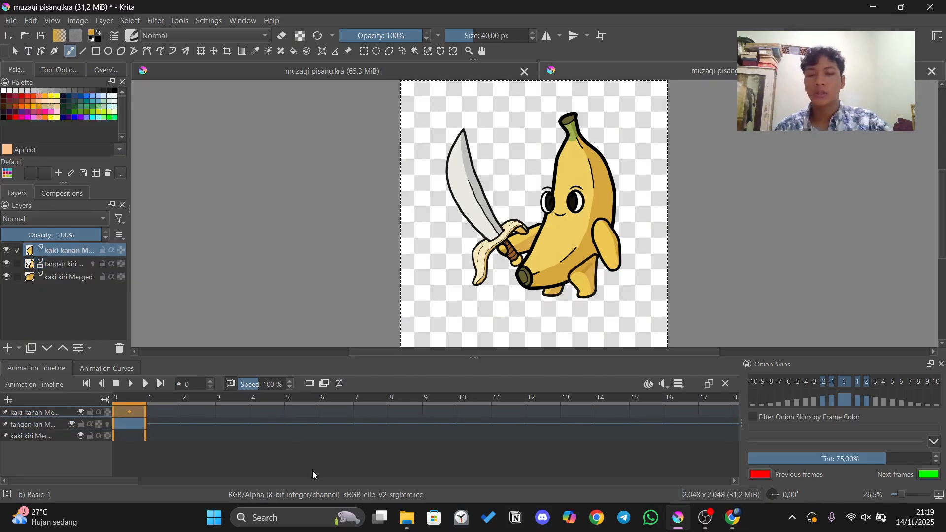
Activate the tangan kiri Merged layer and scrub the timeline from its keyframe at frame 0 to about frame 20.
left_click(198, 412)
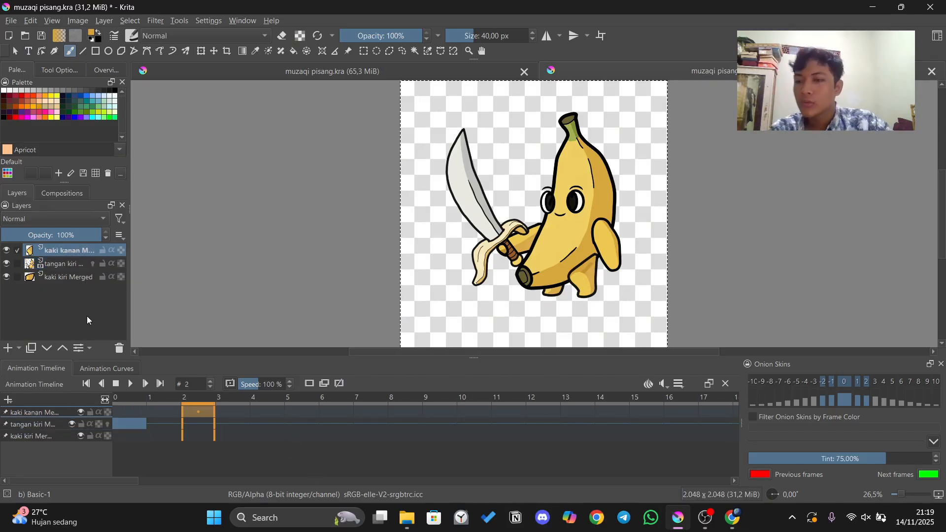
left_click(62, 267)
left_click(82, 275)
left_click(81, 263)
left_click(78, 252)
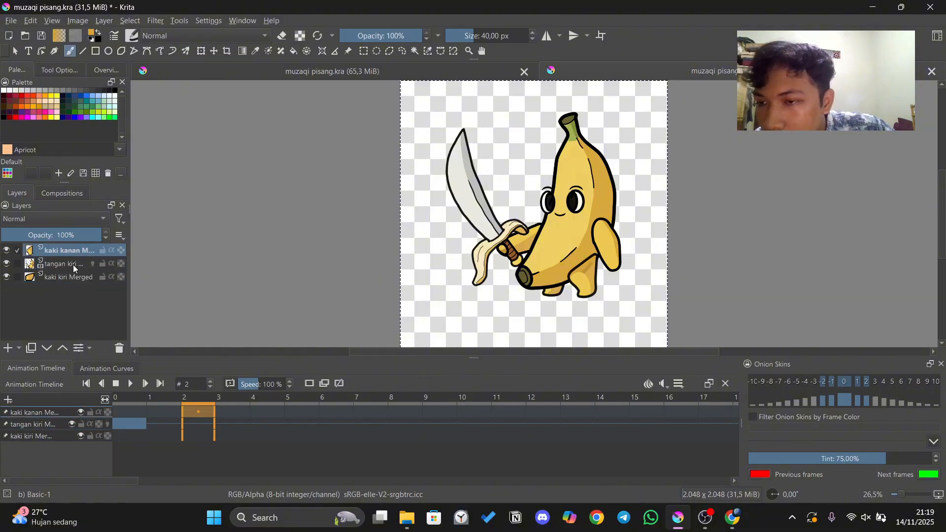
left_click(72, 265)
left_click(142, 424)
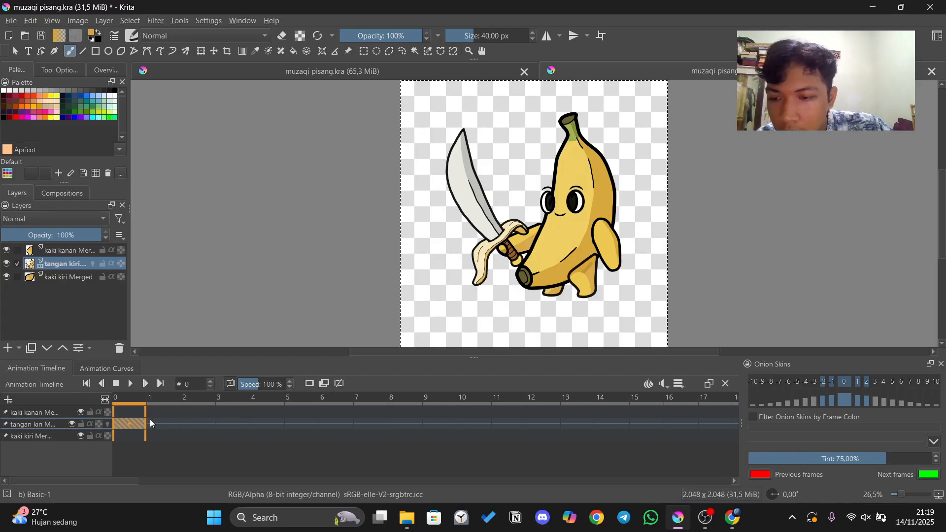
left_click_drag(141, 404, 723, 432)
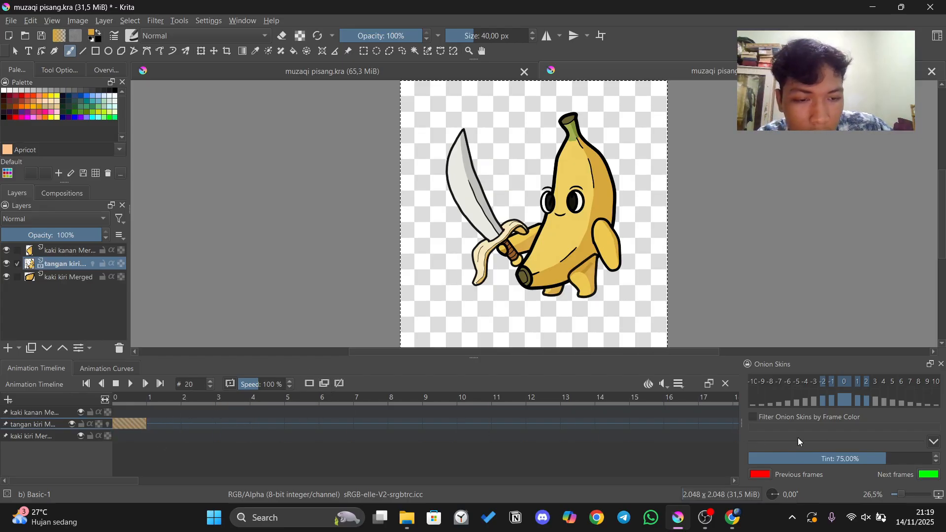
Set the animation's clip end to frame 23.
left_click(679, 384)
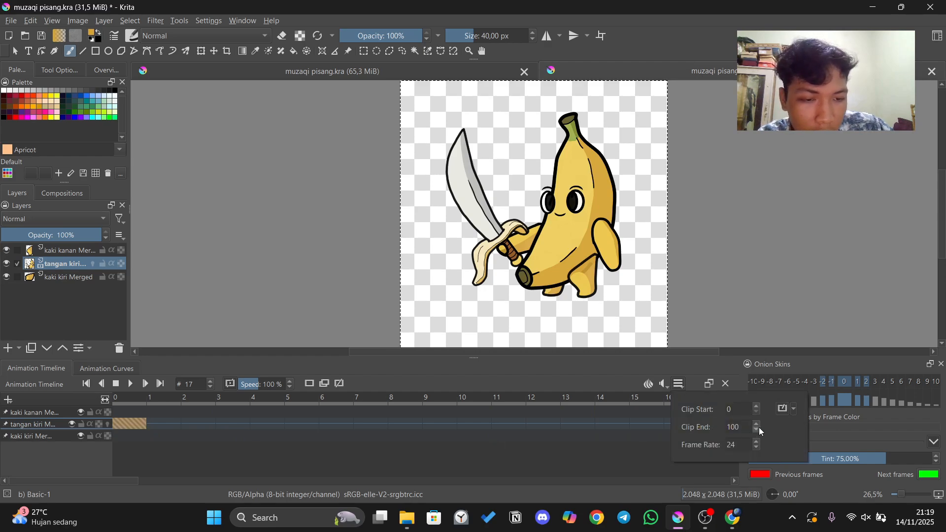
left_click_drag(746, 429, 706, 432)
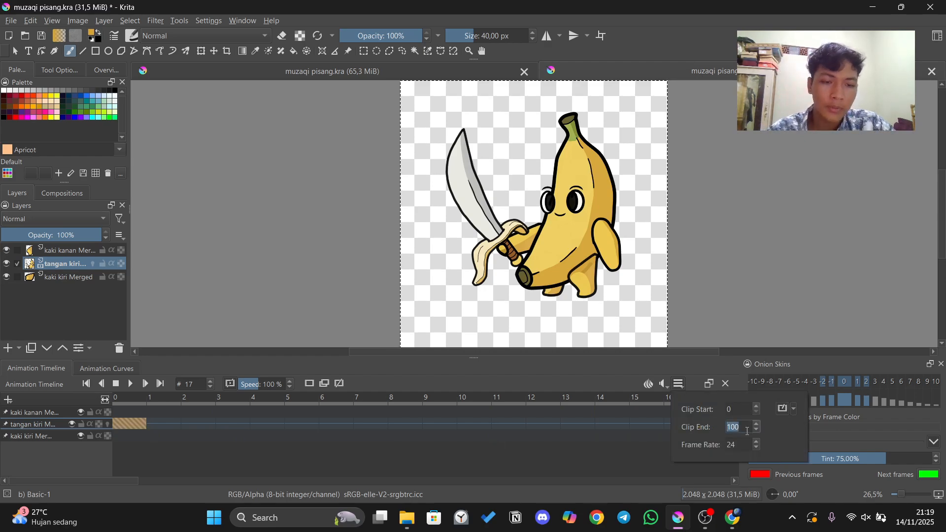
type("24")
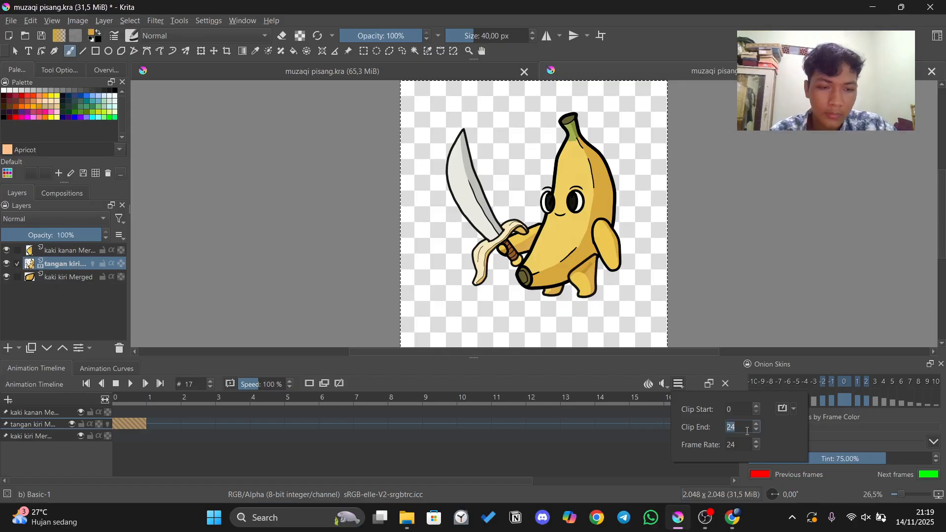
left_click_drag(746, 431, 727, 430)
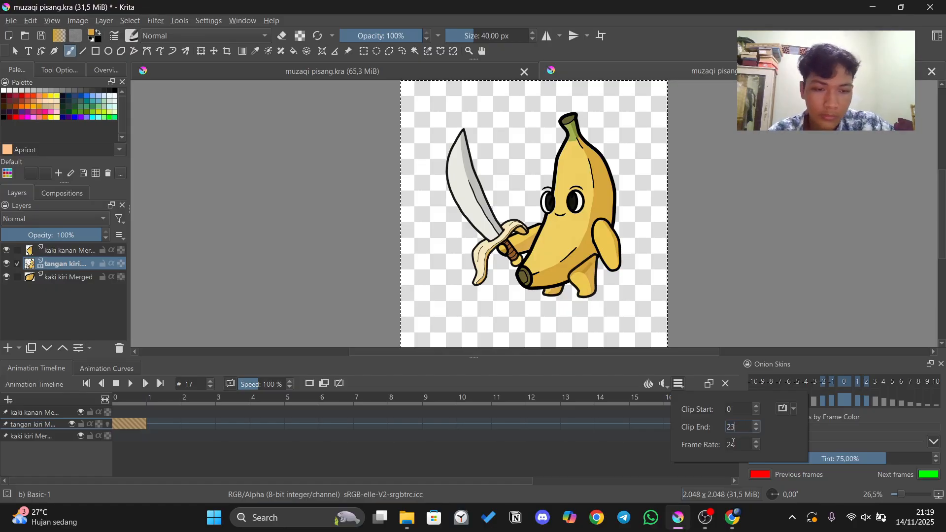
left_click(660, 437)
Create a duplicate keyframe for the tangan kiri Merged layer at frame 22.
key("Right")
key("Right")
key("Right")
key("Right")
key("Right")
key("Right")
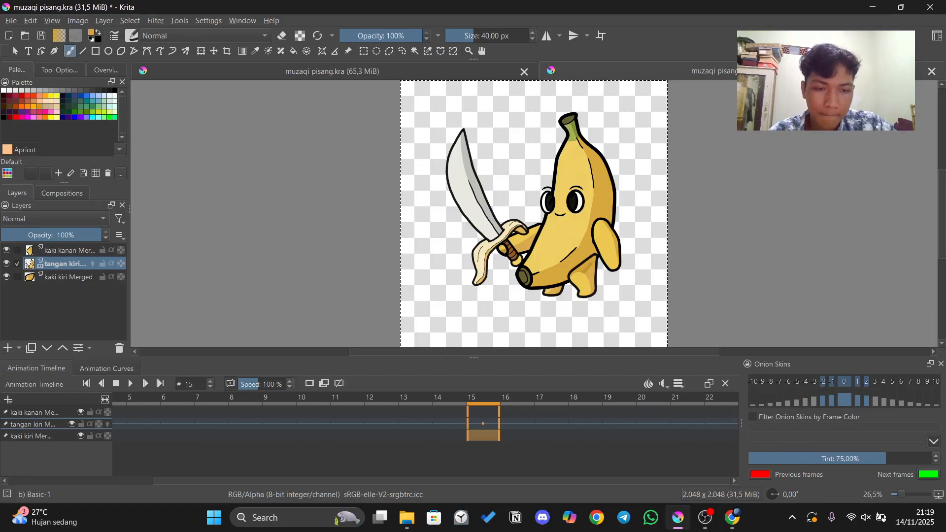
key("Right")
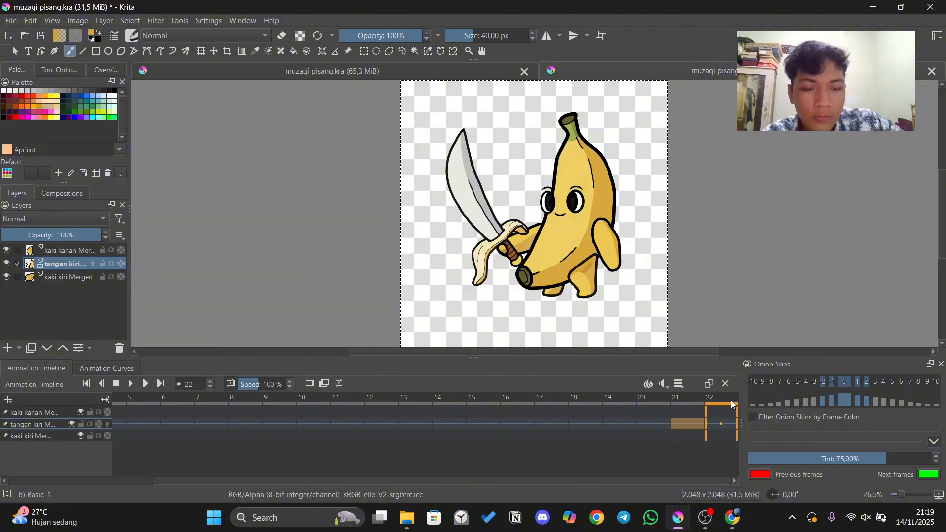
left_click(717, 426)
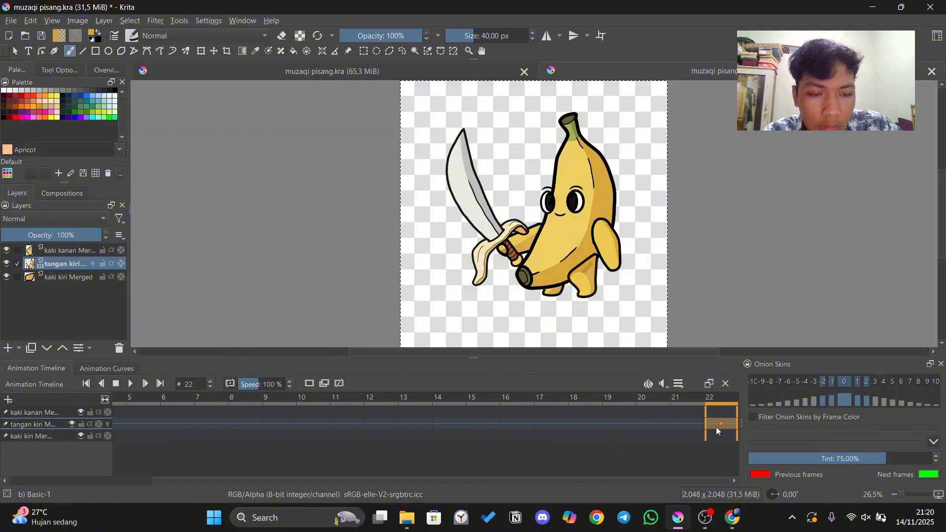
left_click(319, 387)
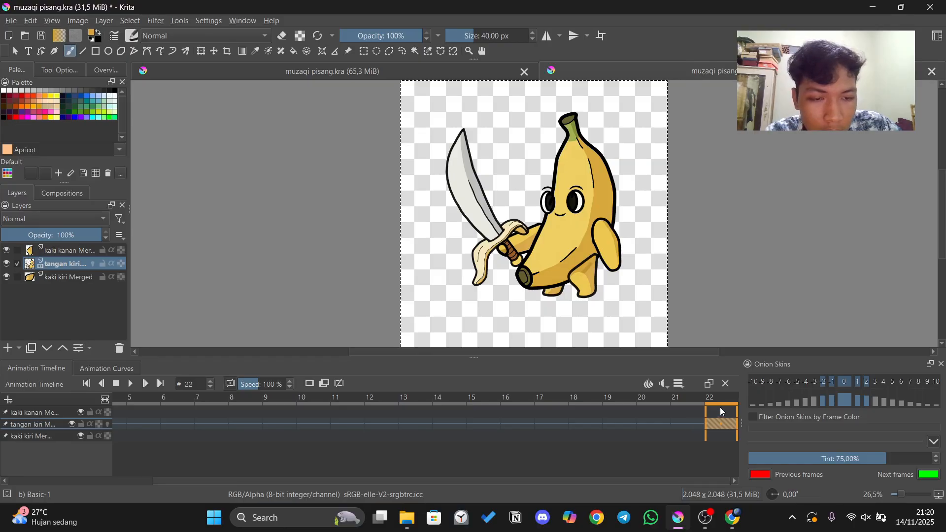
Create a duplicate keyframe of the tangan kiri Merged layer's first pose at frame 6.
left_click_drag(719, 404, 589, 412)
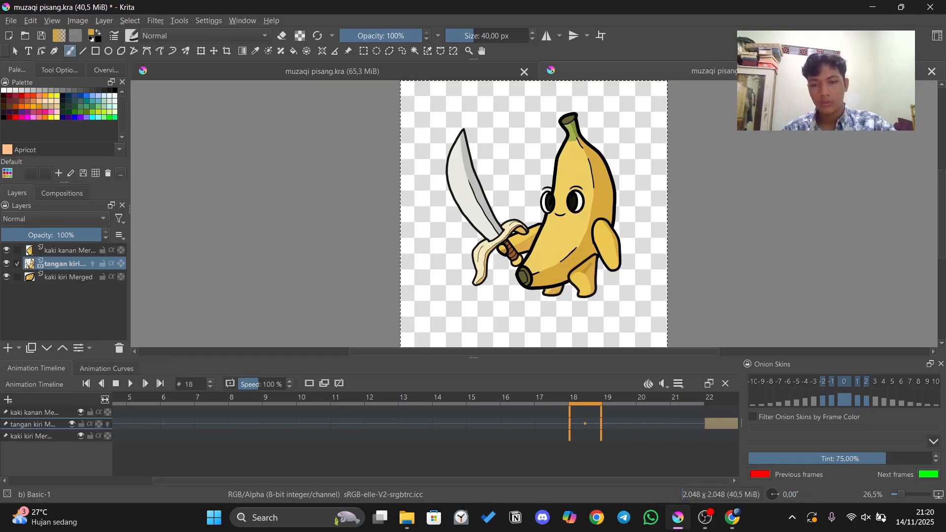
scroll(424, 429, "left", 6)
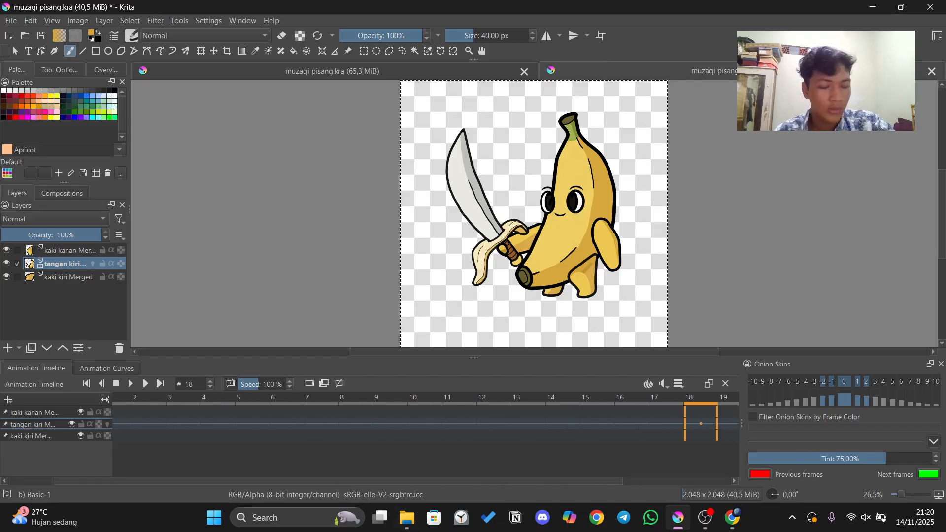
left_click(134, 424)
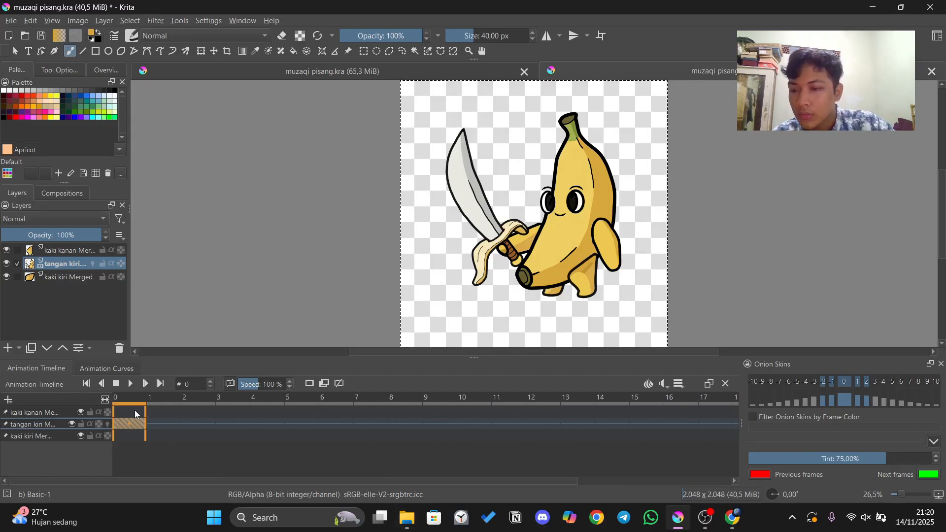
left_click_drag(137, 409, 501, 432)
left_click_drag(470, 480, 187, 433)
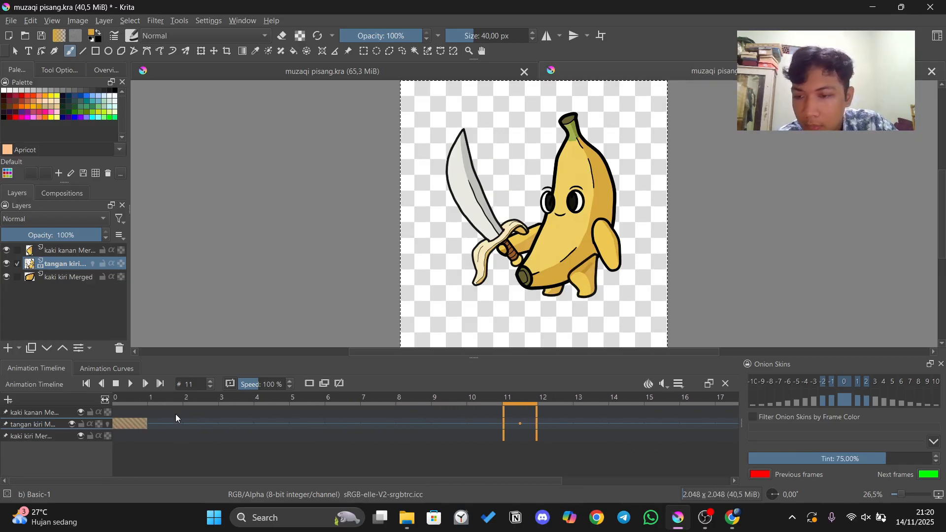
left_click_drag(126, 422, 352, 422)
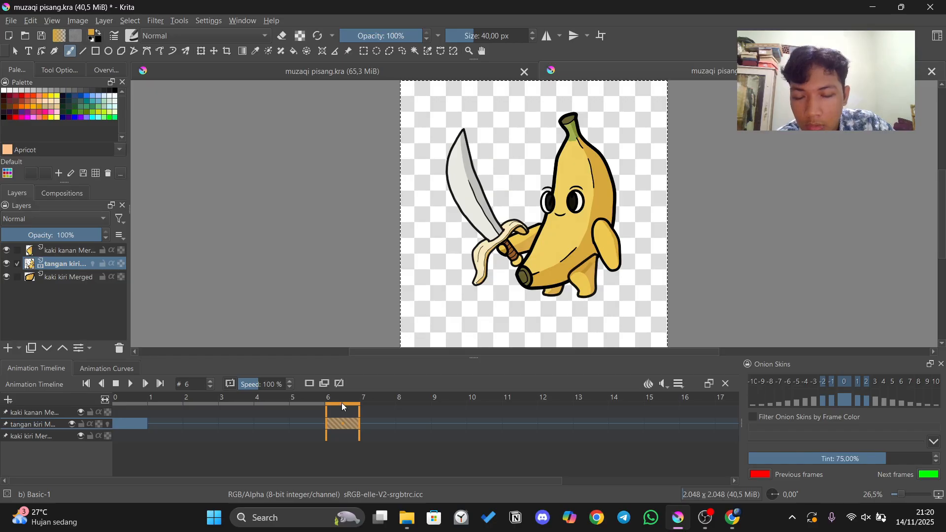
Create another duplicate keyframe for the tangan kiri Merged layer at frame 12.
left_click_drag(344, 407, 619, 422)
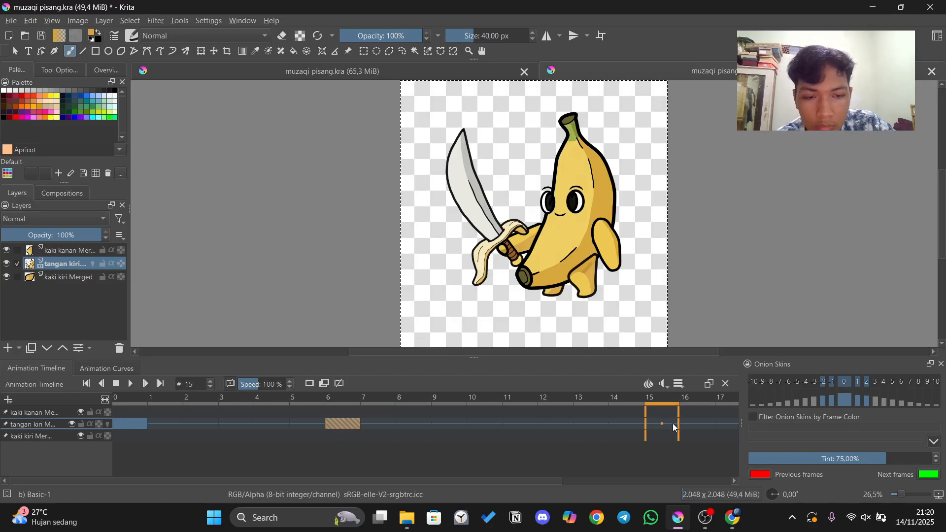
left_click_drag(738, 425, 556, 416)
left_click(374, 421)
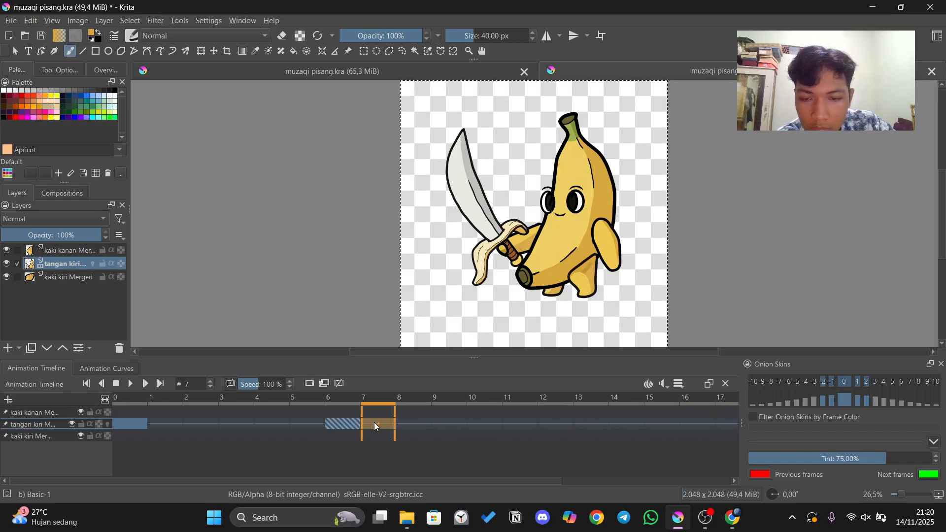
left_click_drag(456, 424, 556, 425)
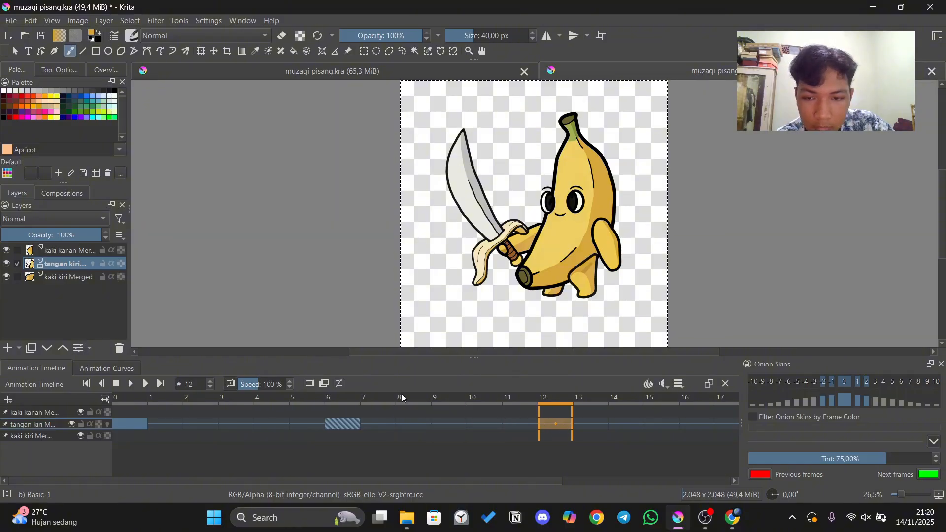
left_click(322, 384)
Respace the tangan kiri Merged layer's two intermediate keyframes so they sit at frames 7 and 14.
left_click_drag(548, 482, 712, 481)
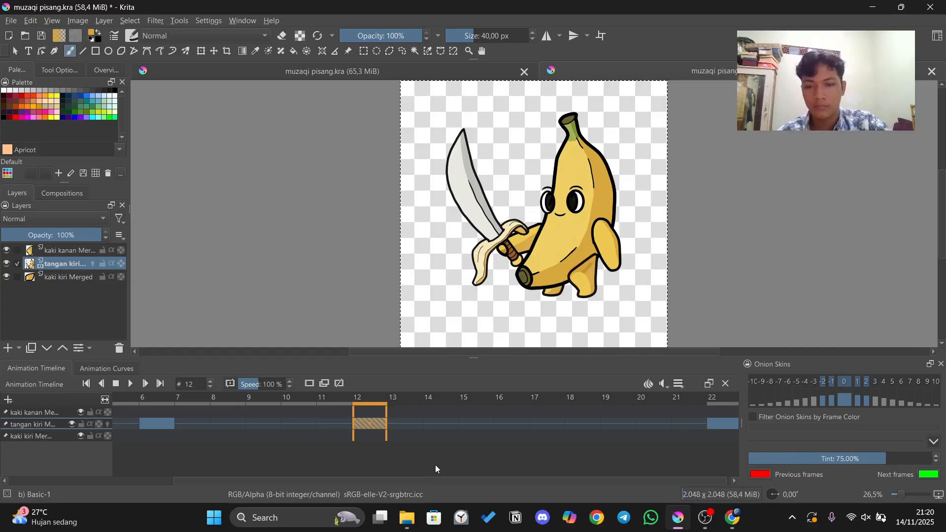
left_click_drag(412, 422, 576, 432)
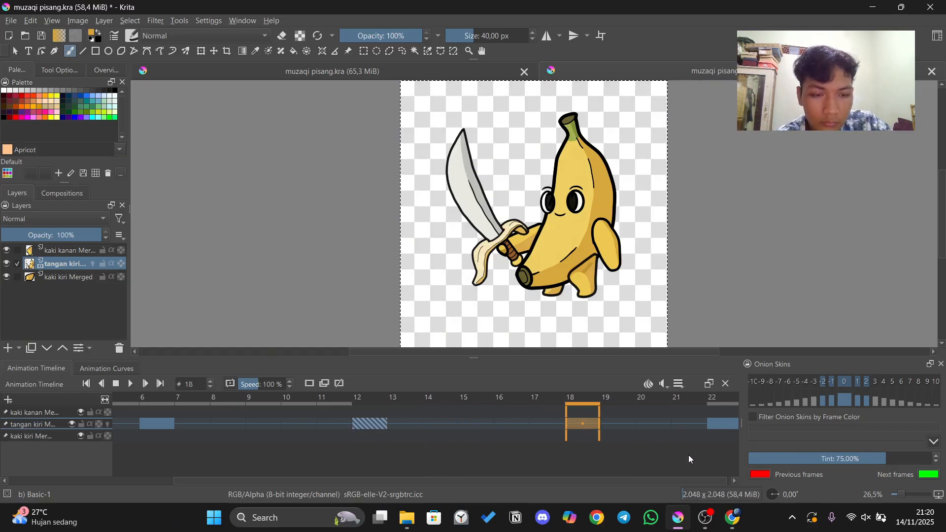
left_click_drag(628, 480, 463, 480)
left_click_drag(188, 426, 342, 425)
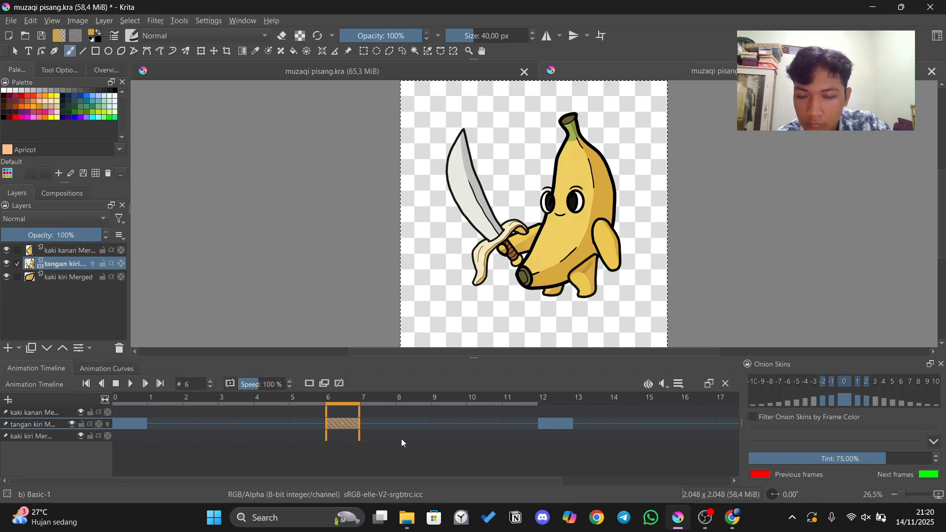
left_click(380, 427)
left_click(339, 427)
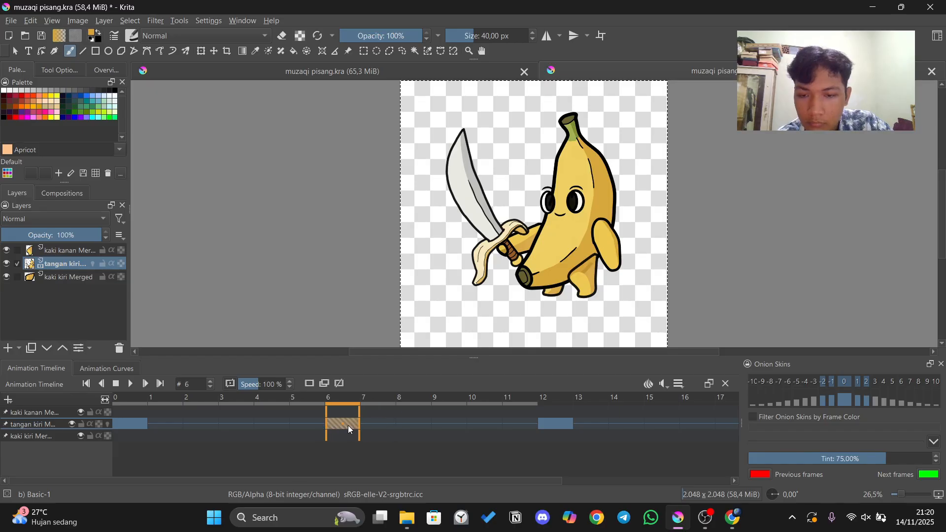
left_click(383, 424)
left_click_drag(415, 427, 627, 422)
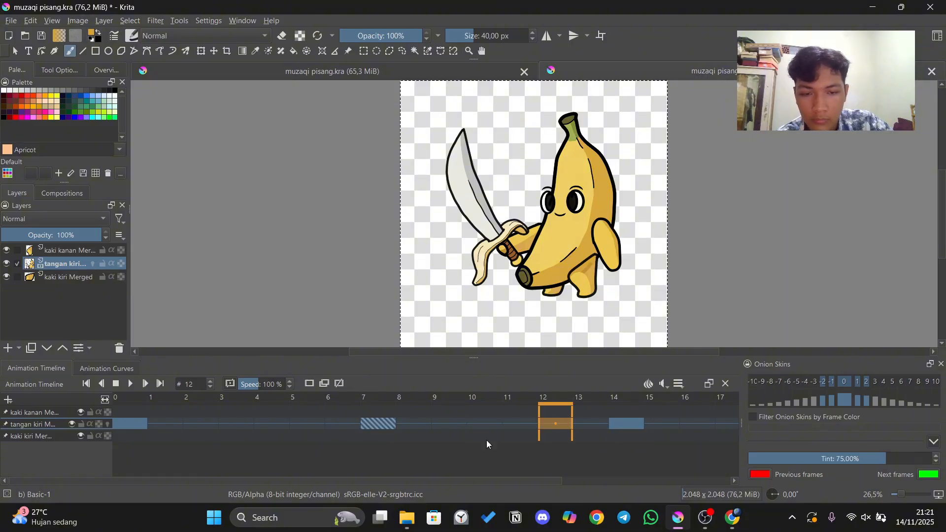
Set the animation's clip end to frame 24.
left_click_drag(376, 424, 681, 427)
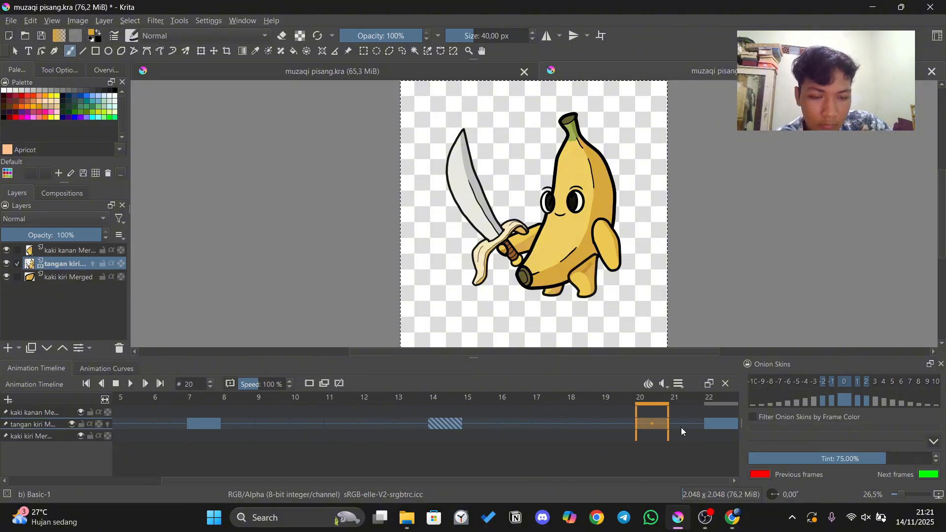
left_click_drag(680, 481, 598, 481)
left_click(679, 384)
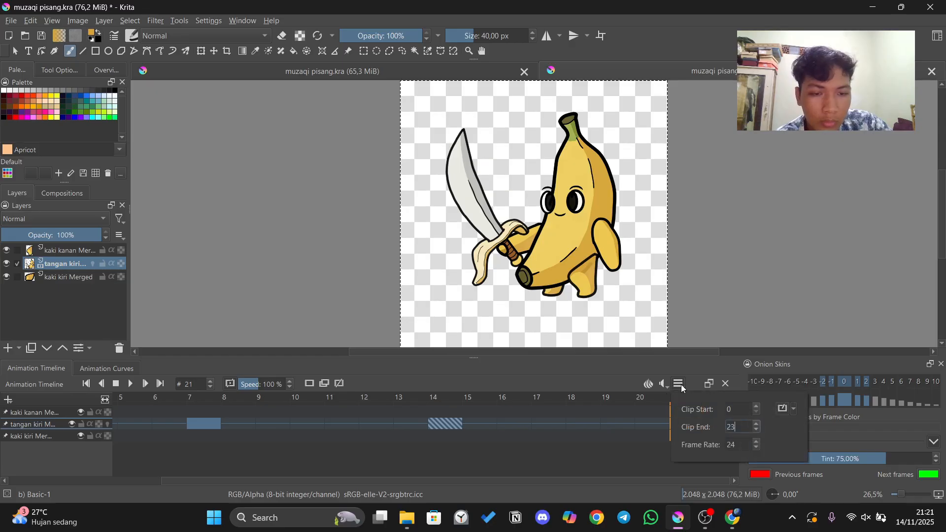
scroll(744, 427, "up", 1)
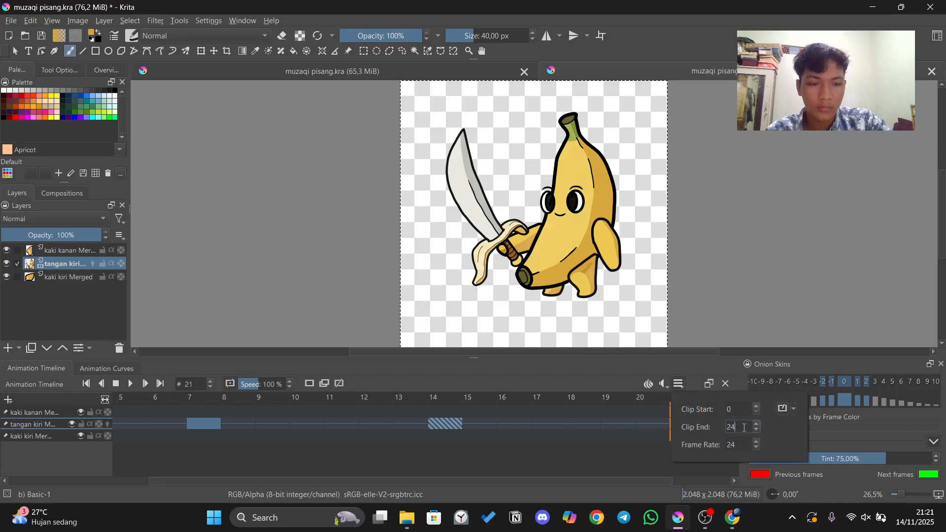
left_click(616, 448)
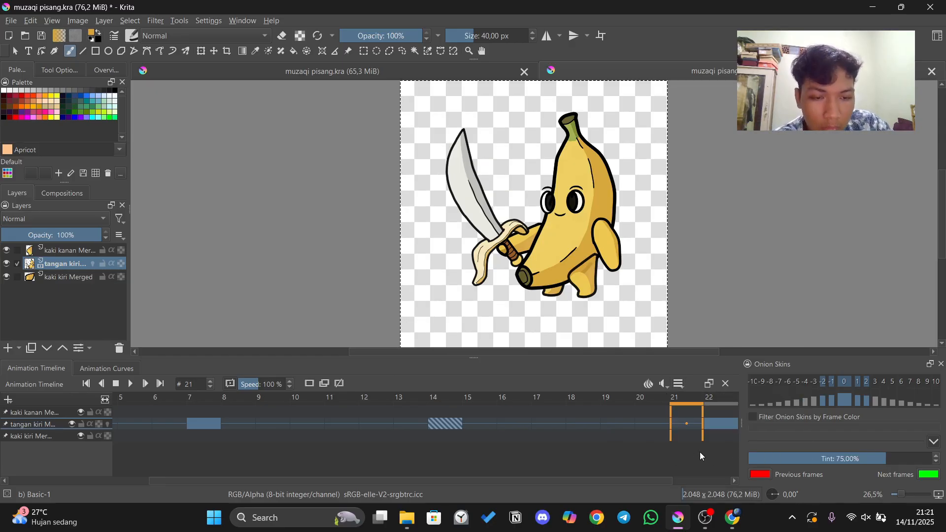
Remove the tangan kiri Merged keyframe at frame 22 and create a duplicate keyframe at frame 24.
left_click_drag(586, 481, 620, 479)
left_click(610, 427)
left_click(339, 384)
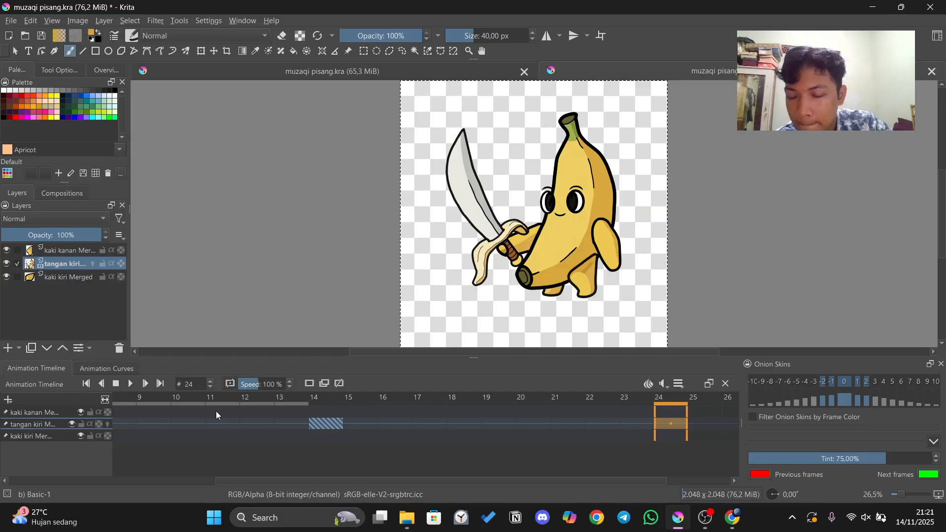
key("ctrl+c")
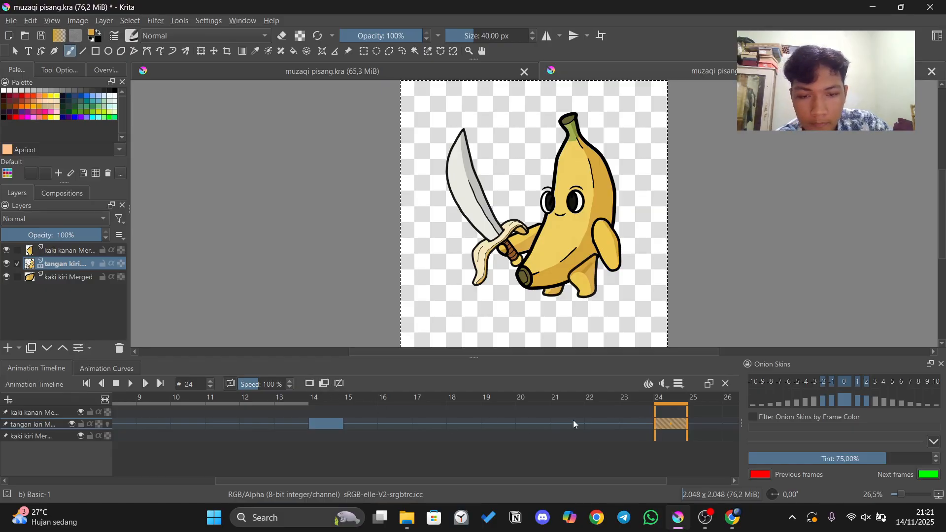
Go through the frames of the tangan kiri Merged layer to examine the spacing between its keyframes.
left_click_drag(492, 480, 537, 481)
left_click(161, 424)
left_click(330, 424)
left_click(485, 424)
left_click(559, 424)
key("ctrl+c")
left_click(504, 425)
left_click(580, 424)
left_click(645, 424)
left_click_drag(394, 481, 271, 480)
Remove the tangan kiri Merged keyframes at frames 7 and 14 and return to frame 0.
left_click(367, 424)
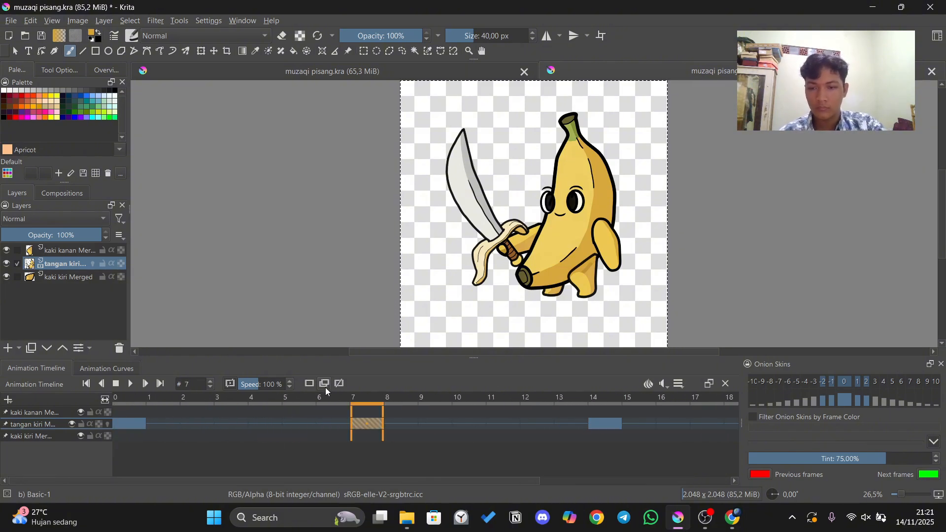
left_click(338, 383)
left_click(605, 424)
left_click(143, 422)
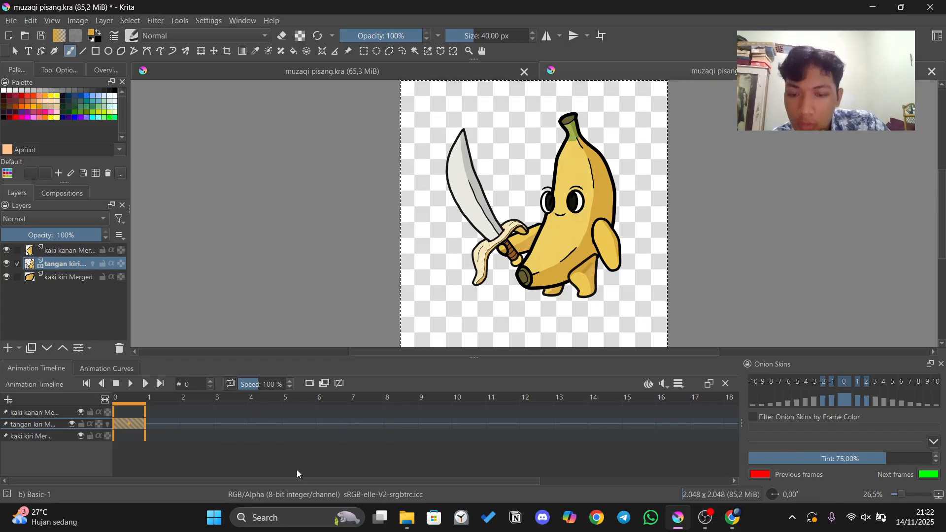
Set the animation's clip end to frame 23.
mouse_move(275, 480)
left_mouse_down()
mouse_move(463, 480)
mouse_move(271, 481)
left_mouse_up()
left_click_drag(170, 418, 333, 427)
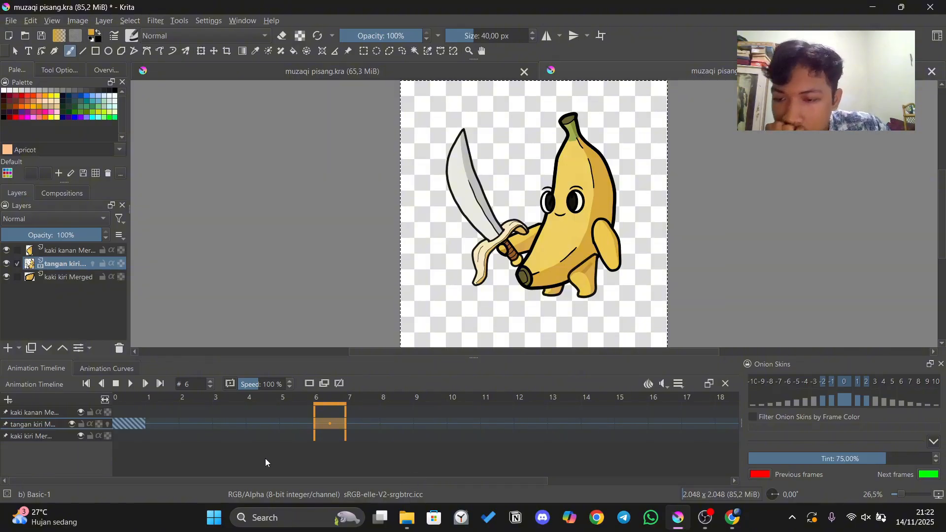
key("End")
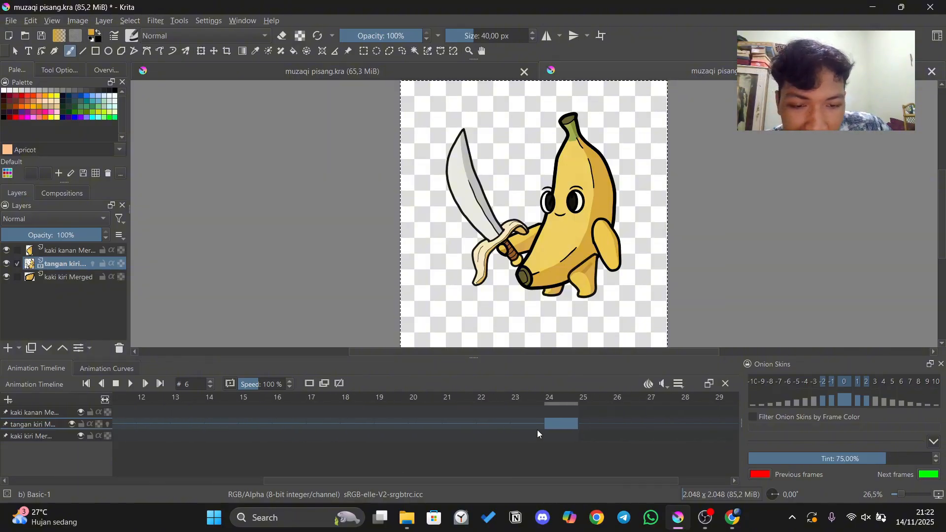
left_click(561, 423)
left_click(680, 384)
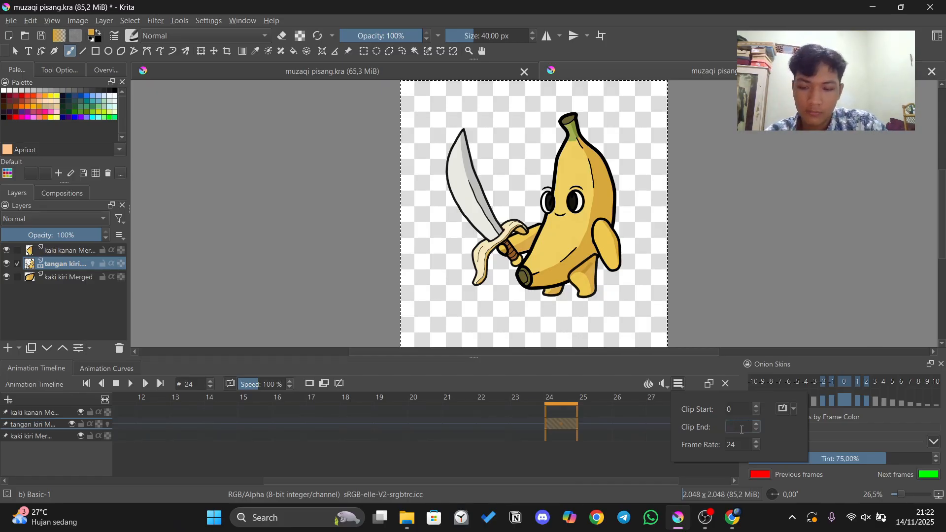
scroll(742, 429, "down", 1)
key("Return")
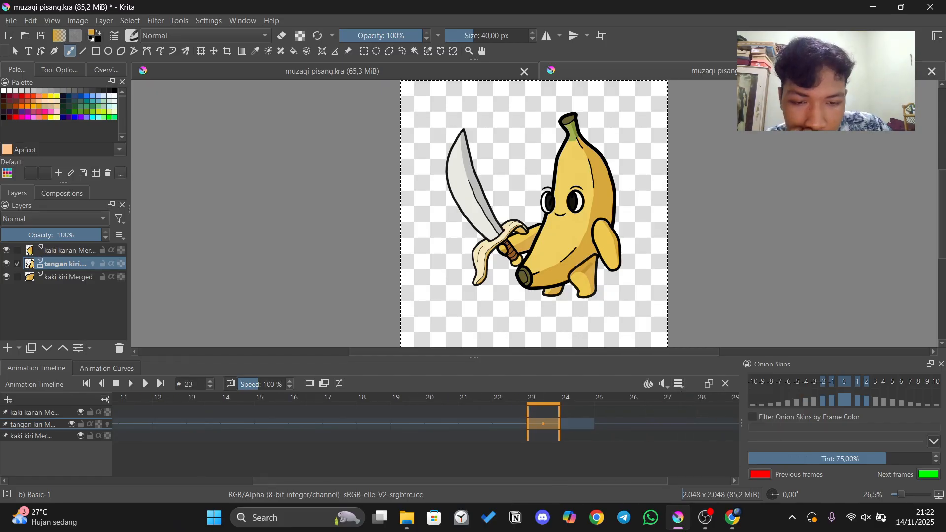
Remove the tangan kiri Merged keyframes at frames 9 and 16.
left_click_drag(573, 475, 400, 425)
left_click(373, 427)
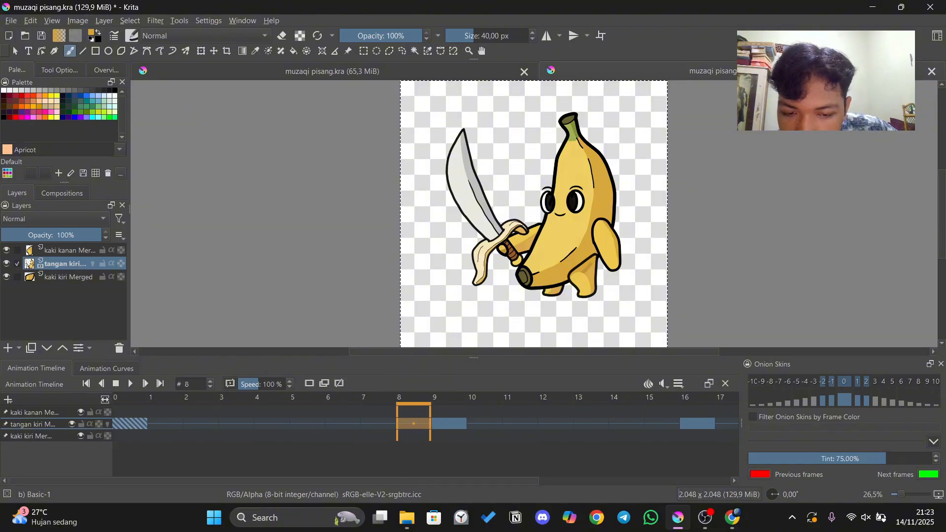
scroll(400, 458, "down", 2)
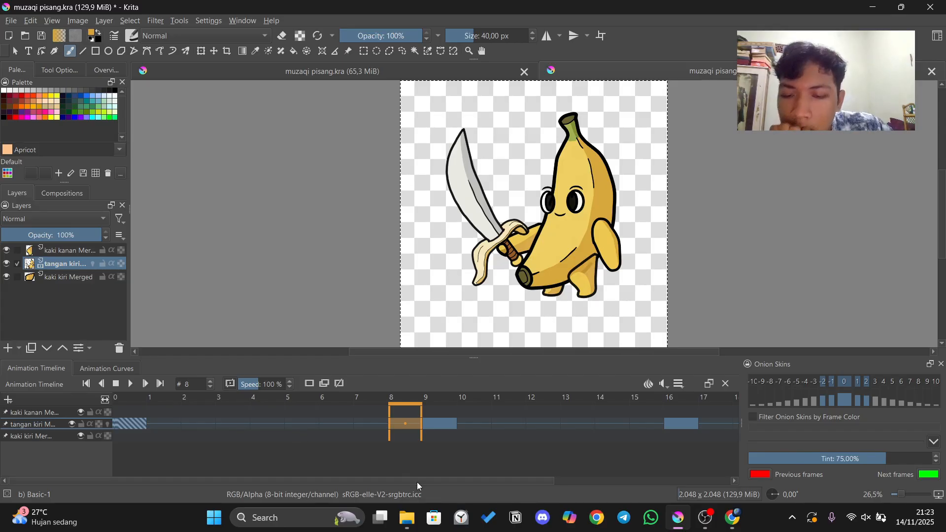
left_click_drag(426, 427, 438, 425)
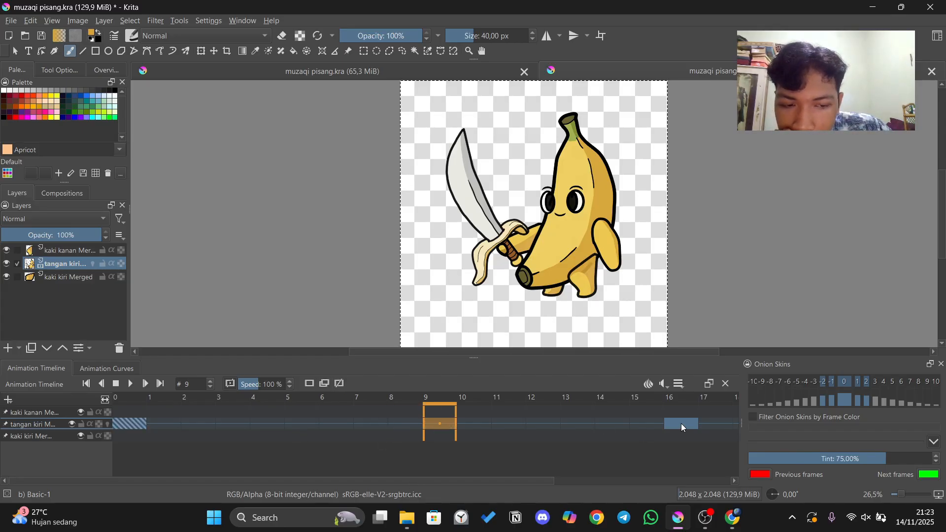
left_click_drag(682, 427, 681, 425)
key("space")
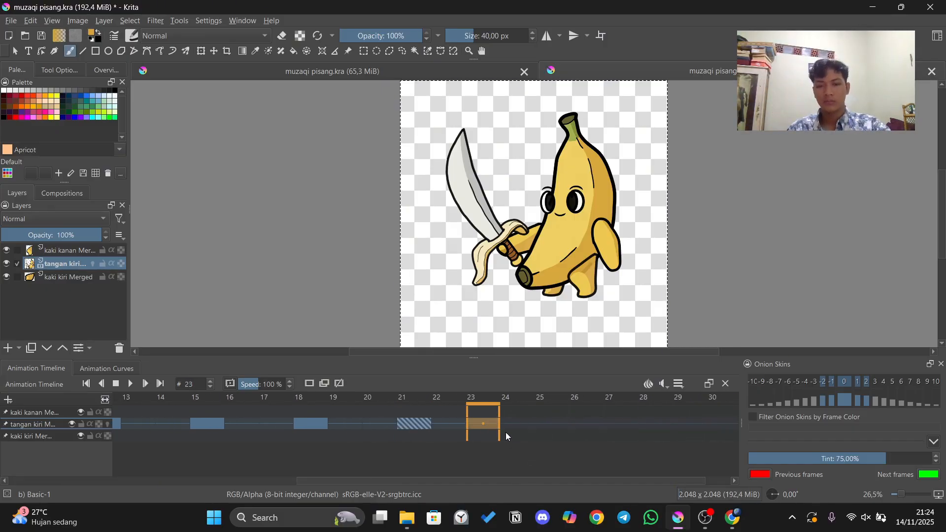
Set the animation's clip end to frame 24 and go to frame 24 of the tangan kiri Merged layer.
left_click(677, 385)
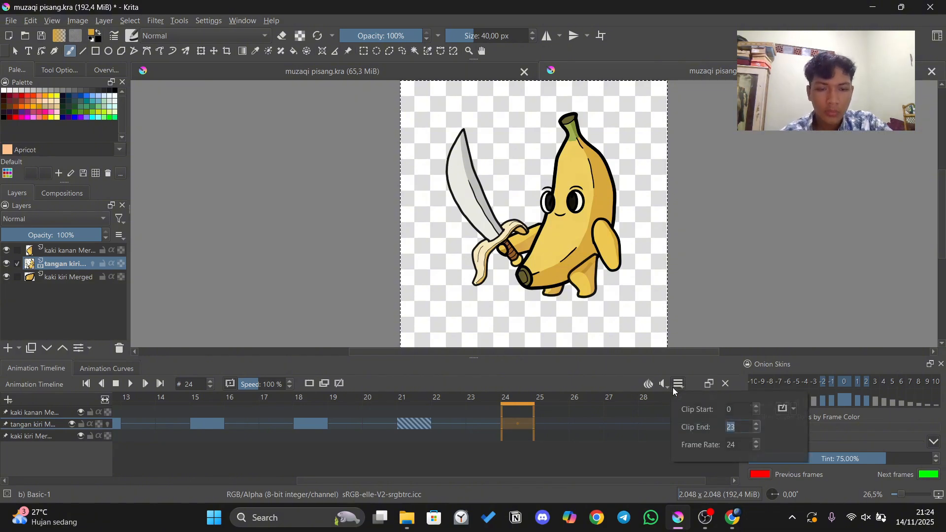
left_click(739, 426)
key("BackSpace")
key("BackSpace")
type("24")
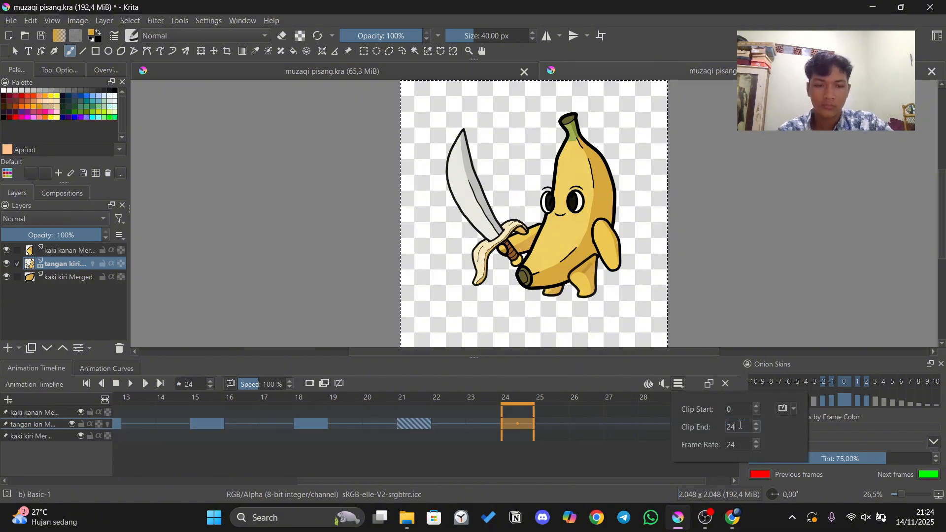
left_click(587, 412)
left_click(505, 428)
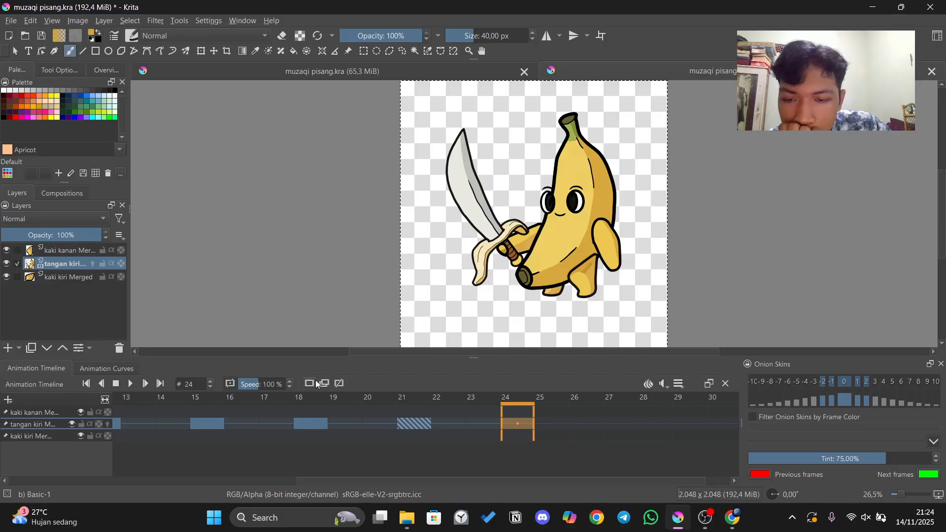
Remove all tangan kiri Merged keyframes after frame 0, including those at frames 6, 9 and 12.
left_click_drag(481, 481, 197, 480)
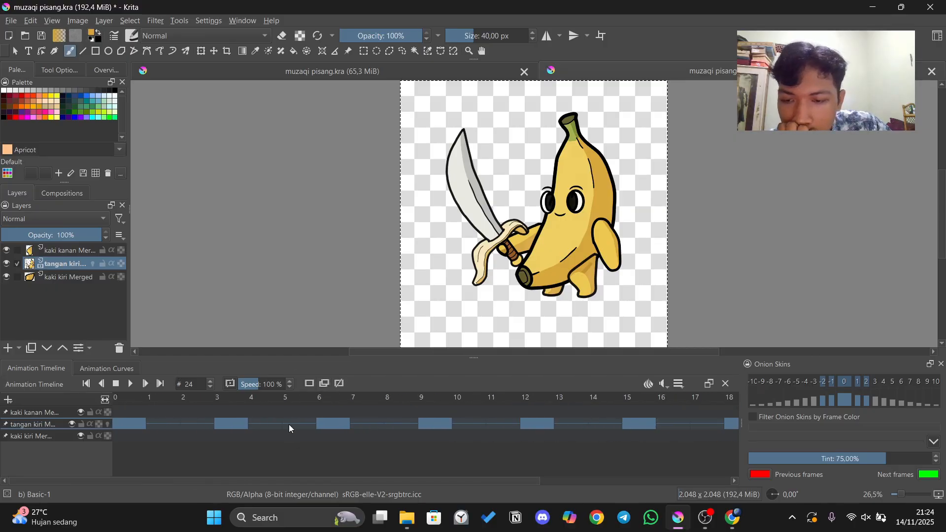
left_click(333, 425)
key("Delete")
left_click(431, 424)
key("Delete")
left_click(531, 426)
key("Delete")
left_click(521, 428)
key("Delete")
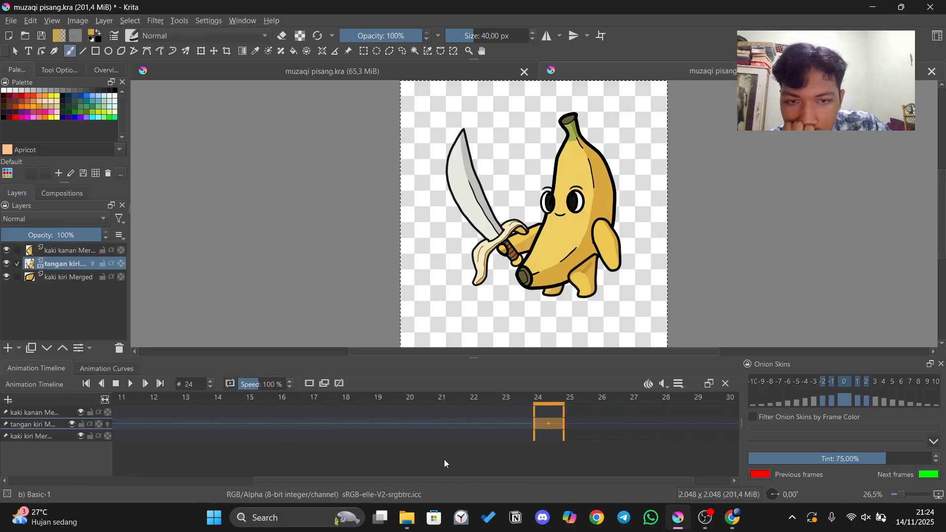
Create a duplicate keyframe at frame 3 on the tangan kiri Merged layer.
scroll(444, 459, "up", 5)
left_click(216, 424)
left_click(335, 384)
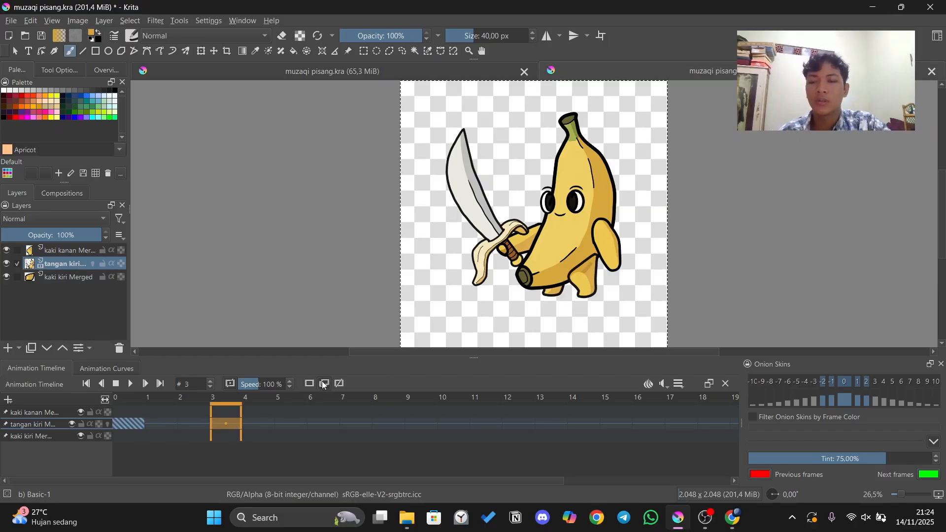
left_click(324, 384)
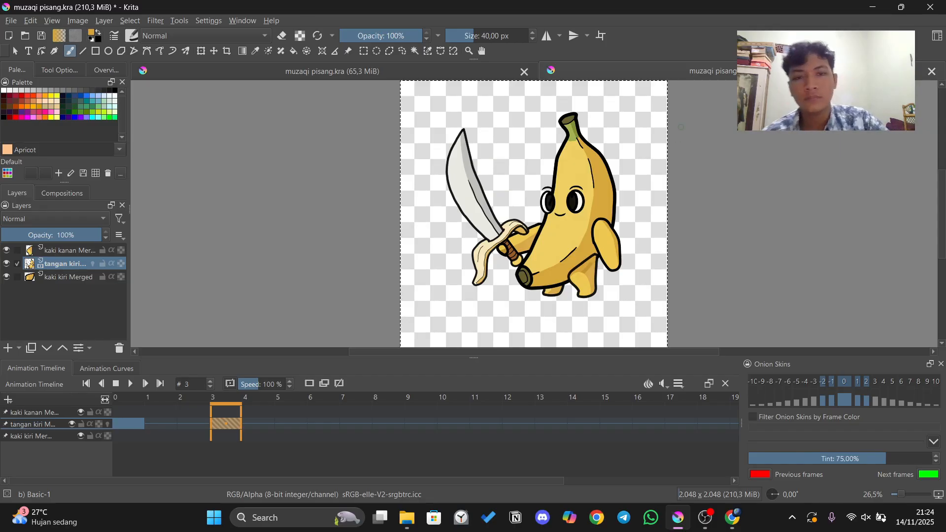
Try to shift the tangan kiri Merged body slightly down and to the right at frame 3 with the Transform tool.
left_click(16, 51)
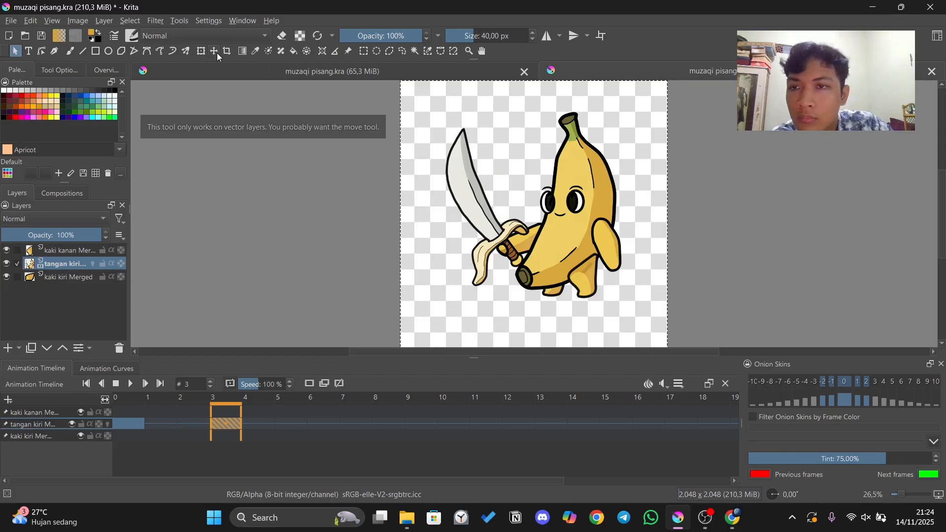
left_click(202, 51)
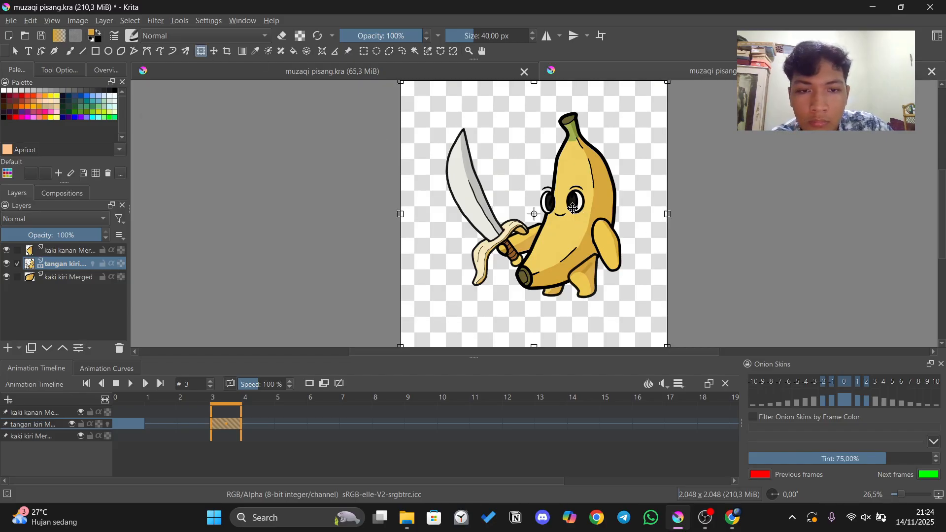
left_click(77, 276)
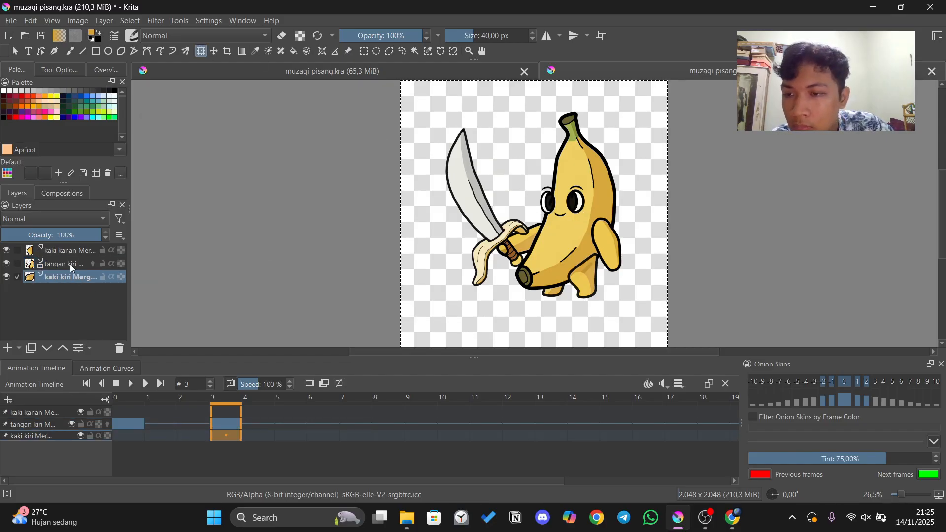
left_click(70, 264)
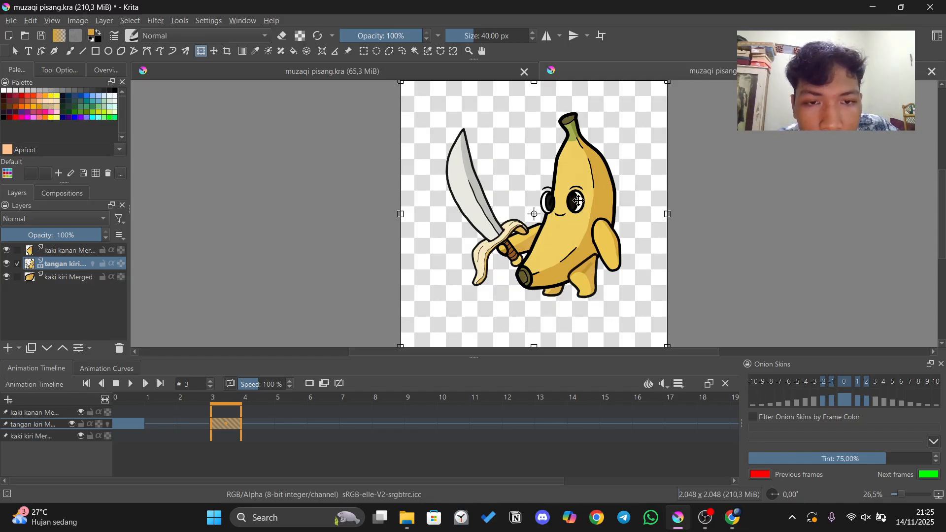
mouse_move(551, 232)
left_mouse_down()
mouse_move(543, 232)
mouse_move(551, 225)
mouse_move(556, 235)
left_mouse_up()
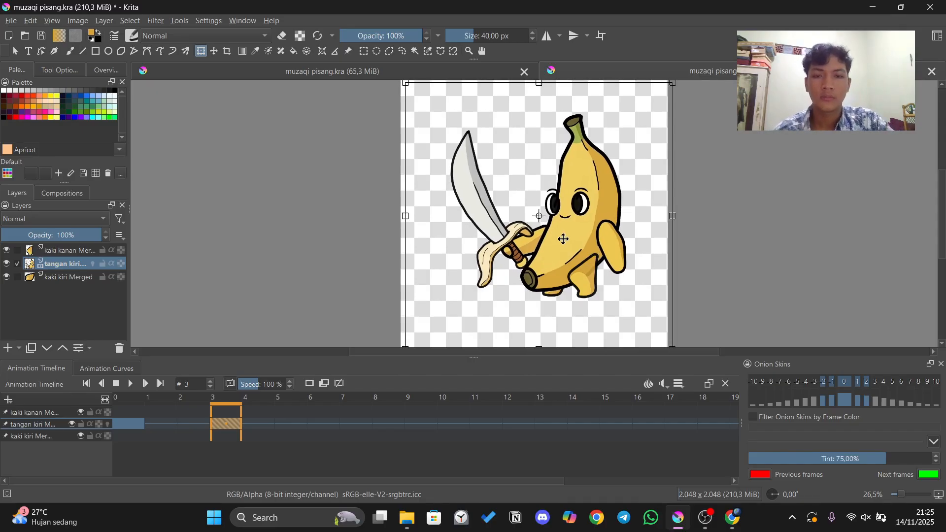
key("Return")
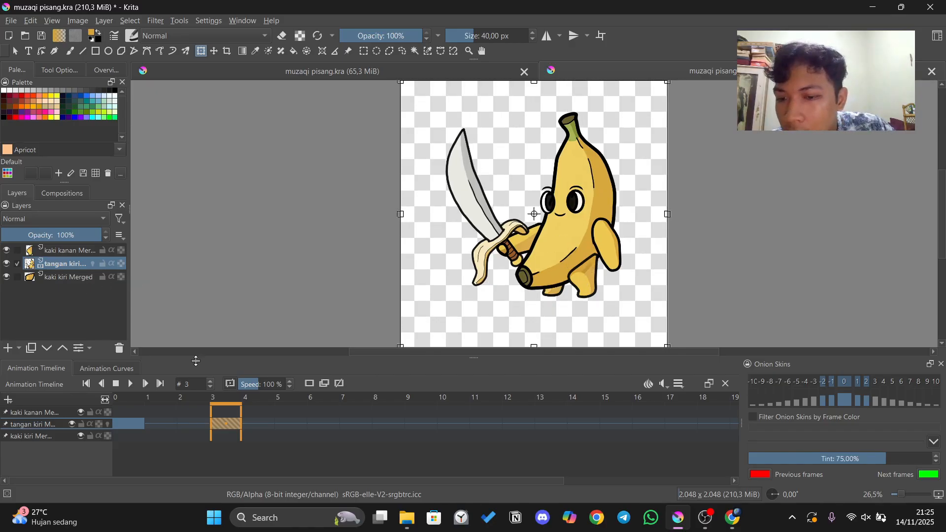
Create duplicate keyframes on the kaki kanan Merged layer at frames 0 and 3.
left_click(59, 436)
left_click(49, 414)
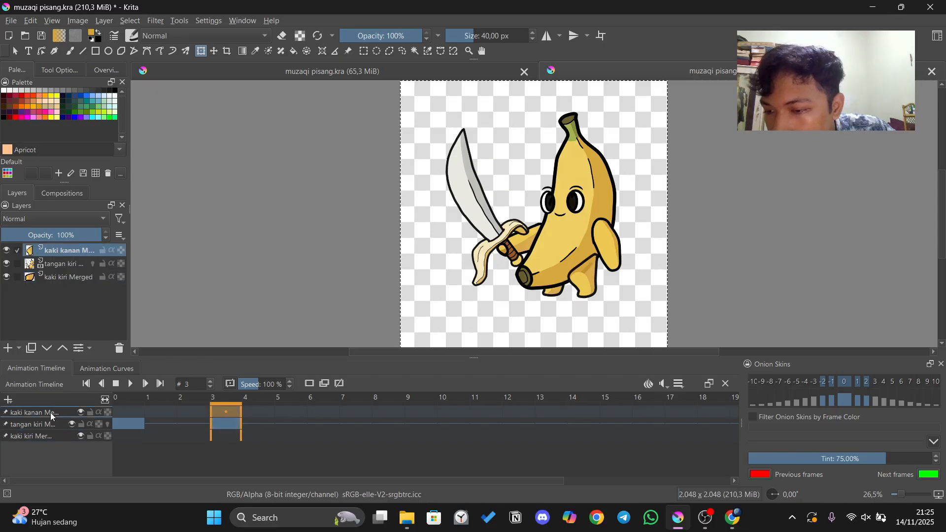
left_click(142, 394)
left_click(323, 386)
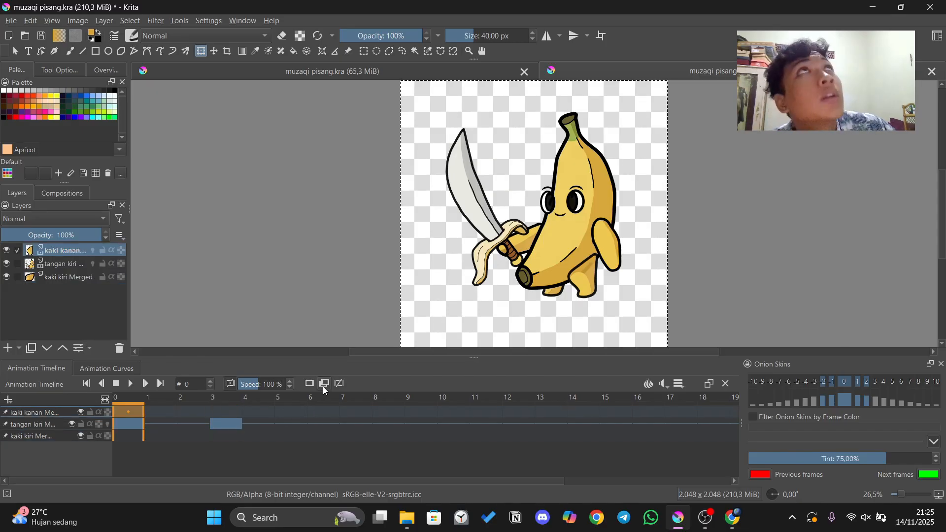
left_click(229, 412)
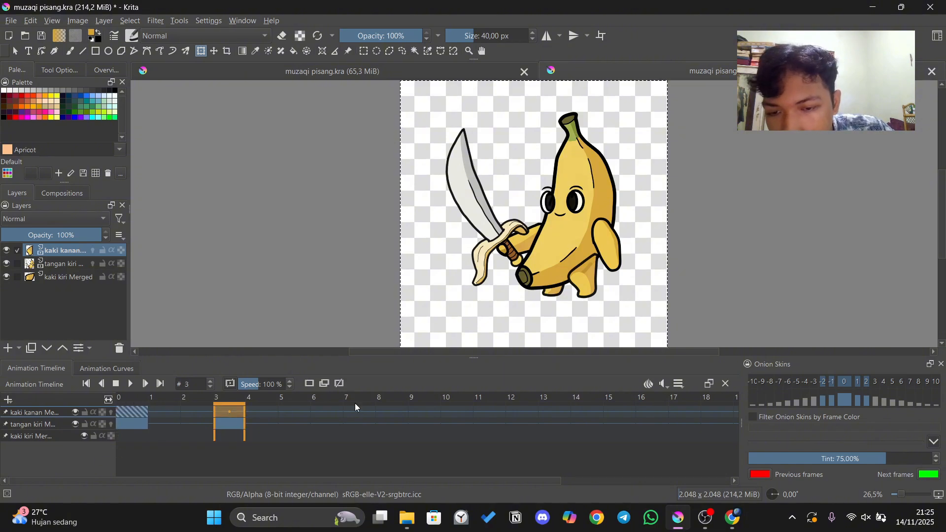
left_click(324, 387)
Shift the kaki kanan Merged foot slightly up and to the left at frame 3 and apply the transform.
left_click(578, 271)
mouse_move(579, 254)
left_mouse_down()
mouse_move(568, 253)
mouse_move(574, 248)
left_mouse_up()
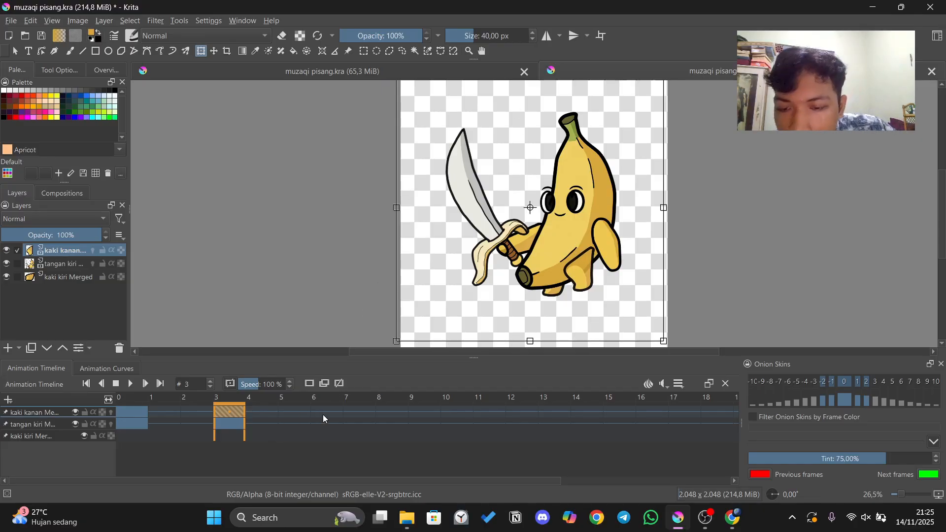
left_click(297, 413)
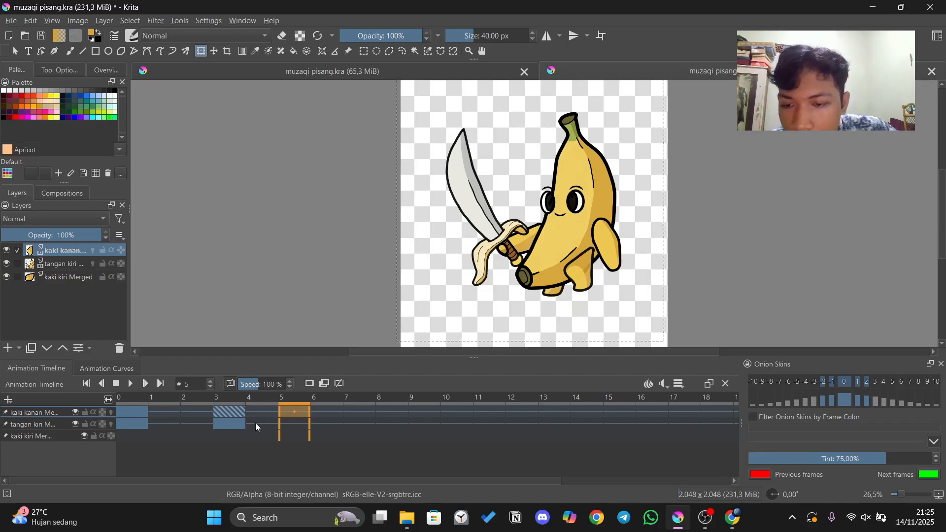
Create kaki kiri Merged keyframes at frames 0 and 3 and shift that foot slightly up and to the left at frame 3.
left_click(237, 424)
left_click(322, 383)
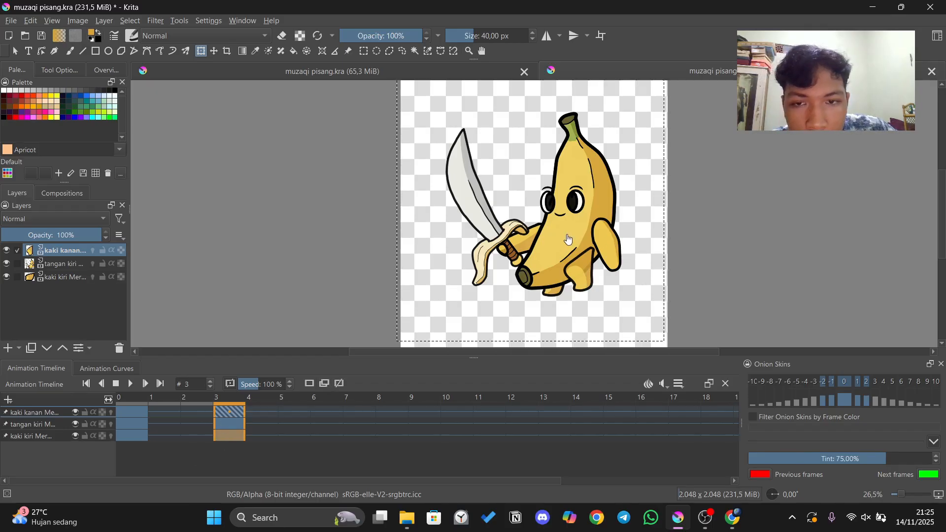
left_click(67, 277)
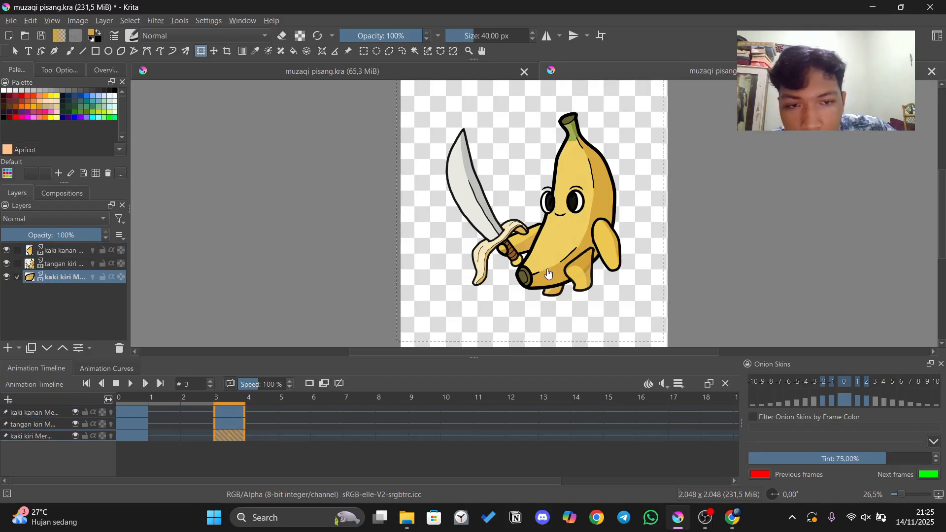
key("ctrl+t")
left_click_drag(570, 231, 568, 226)
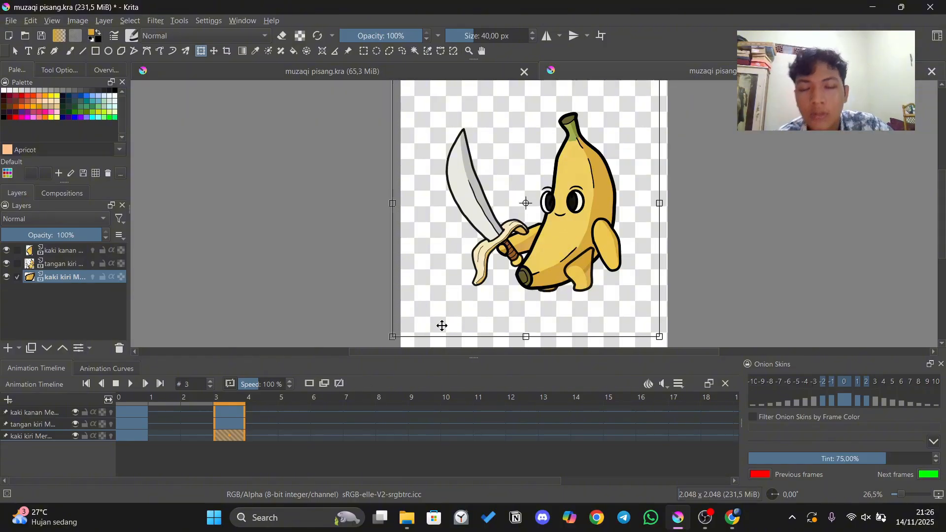
left_click(295, 436)
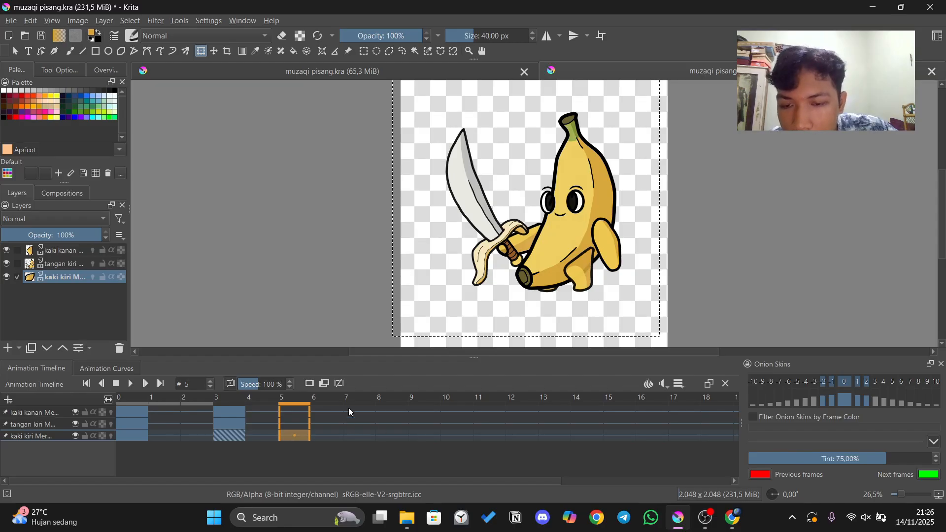
Create duplicate keyframes at frame 6 on all three merged layers and select the tangan kiri Merged keyframe at frame 3.
key("Right")
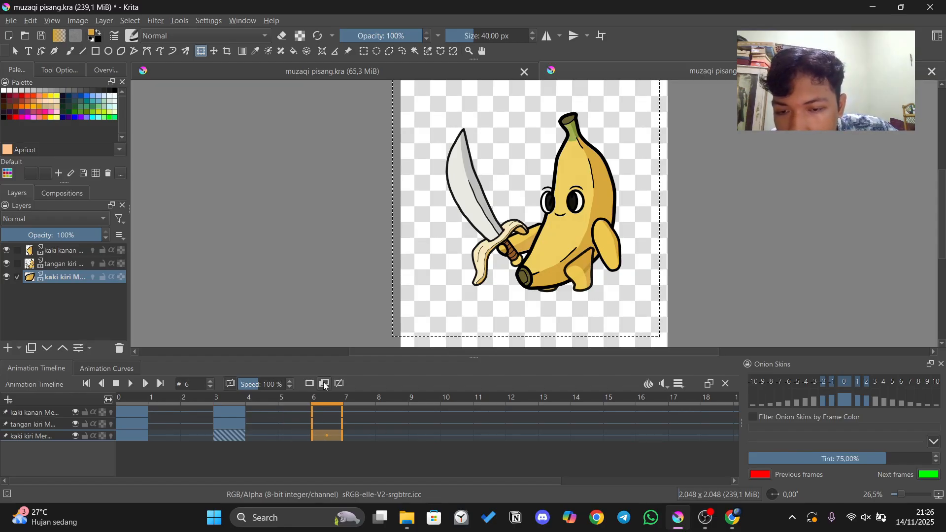
left_click(324, 384)
left_click(327, 424)
left_click(325, 382)
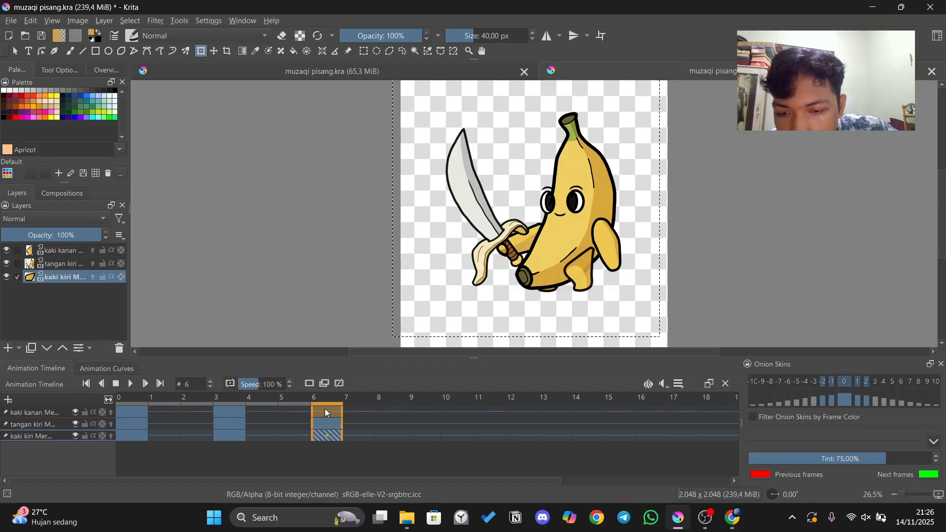
left_click(329, 436)
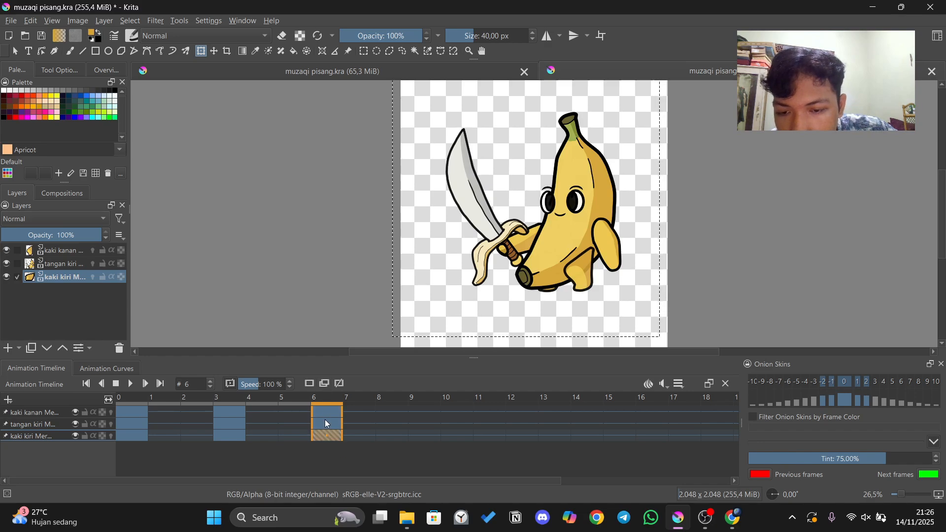
left_click(324, 412)
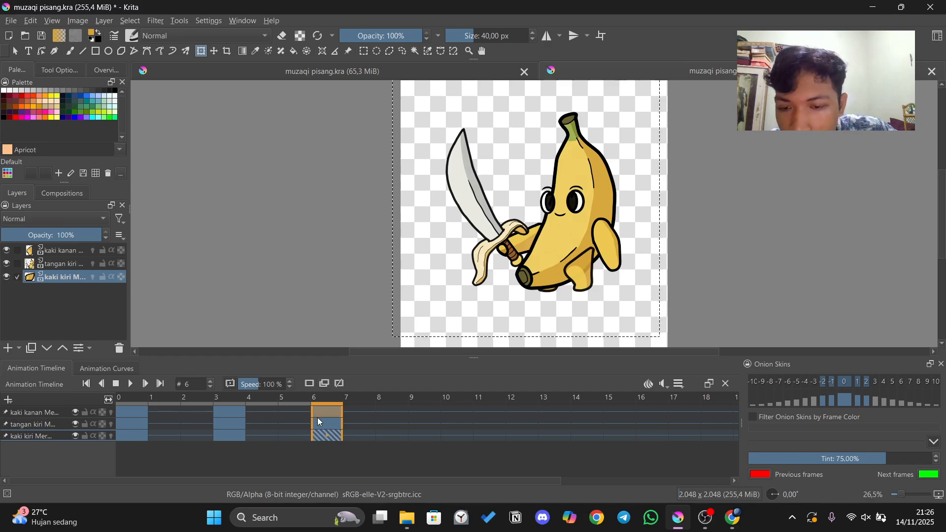
left_click(230, 423)
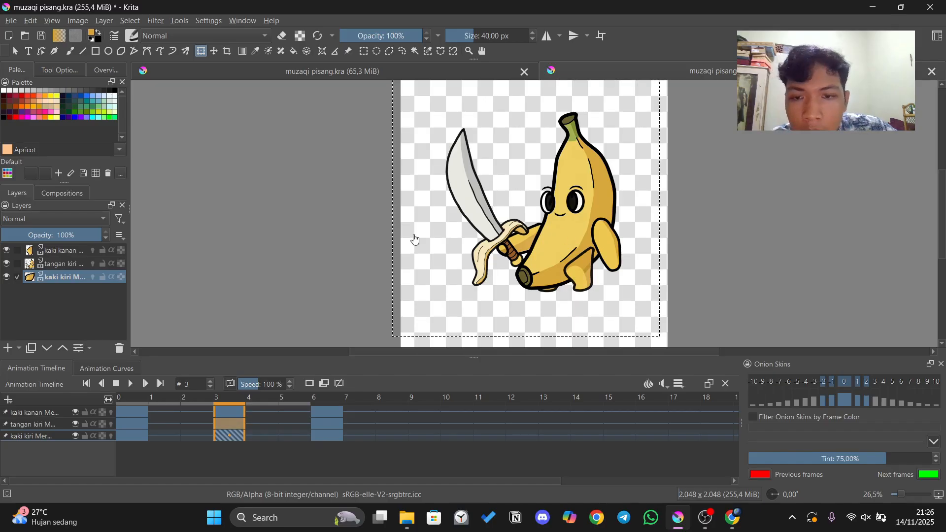
Play the animation, then remove the kaki kiri Merged keyframe at frame 3 and the kaki kanan Merged keyframe at frame 6.
left_click(131, 385)
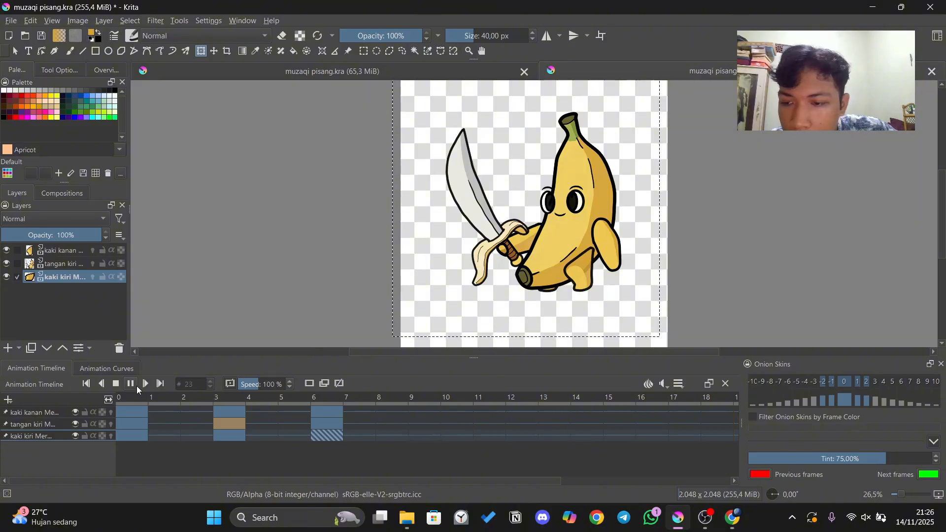
left_click(130, 383)
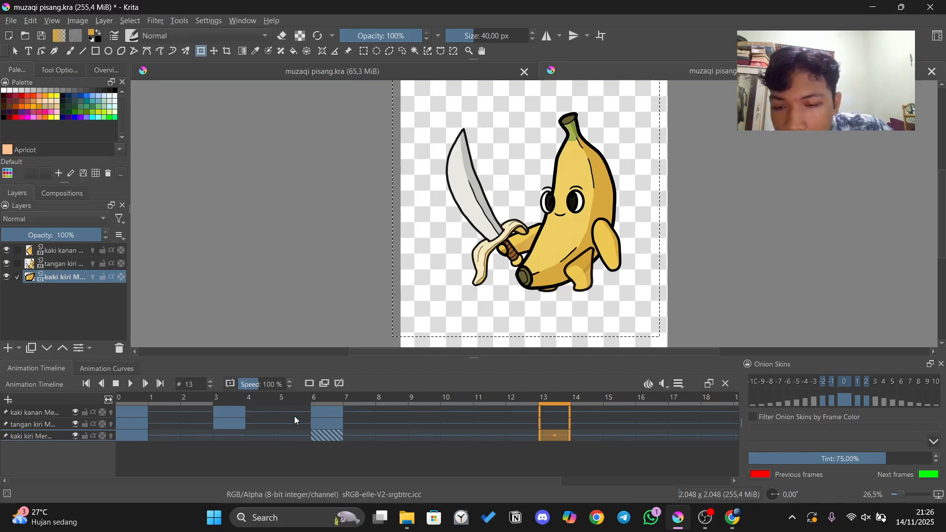
left_click(327, 417)
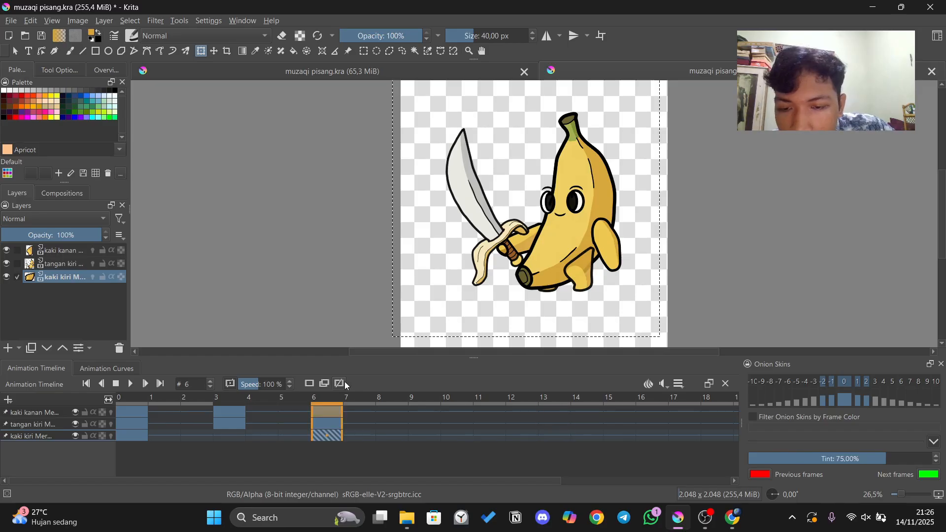
left_click(337, 424)
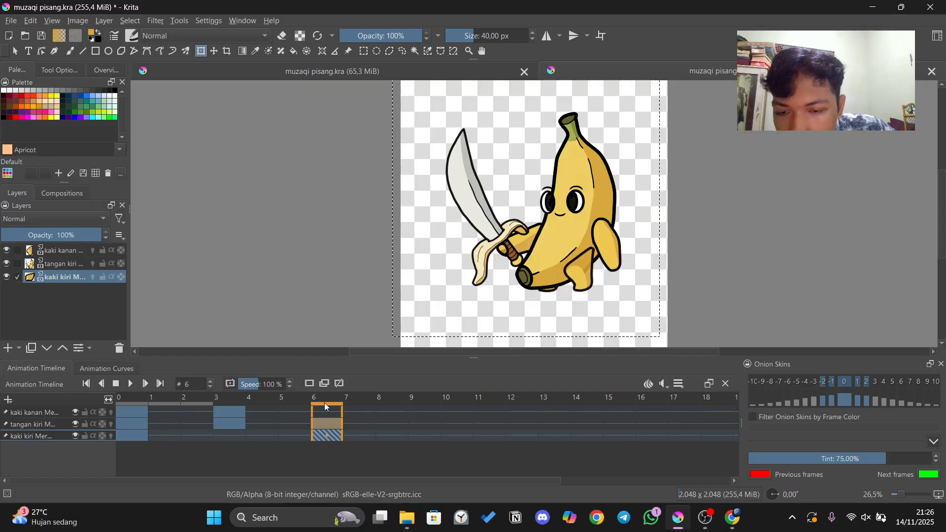
Play the animation from frame 0 to check the remaining keyframes at frames 3 and 6.
left_click_drag(324, 403, 134, 401)
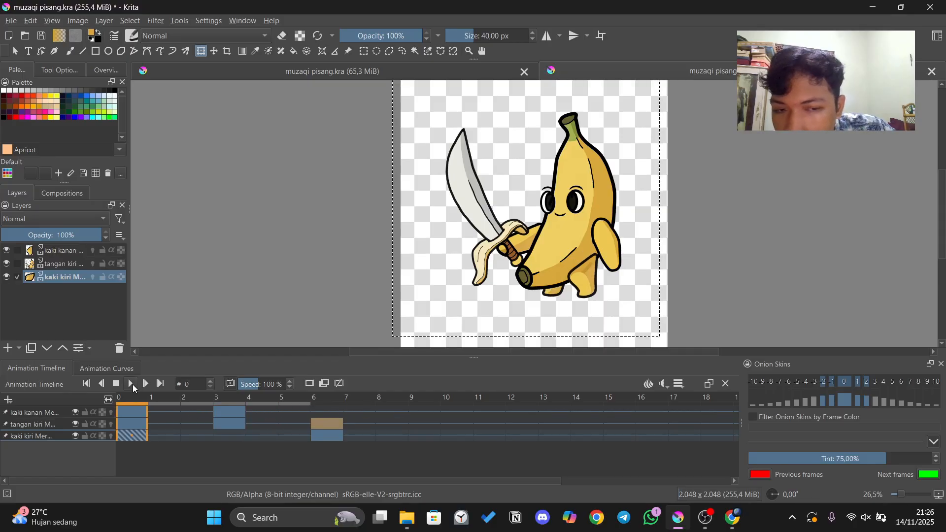
left_click(131, 383)
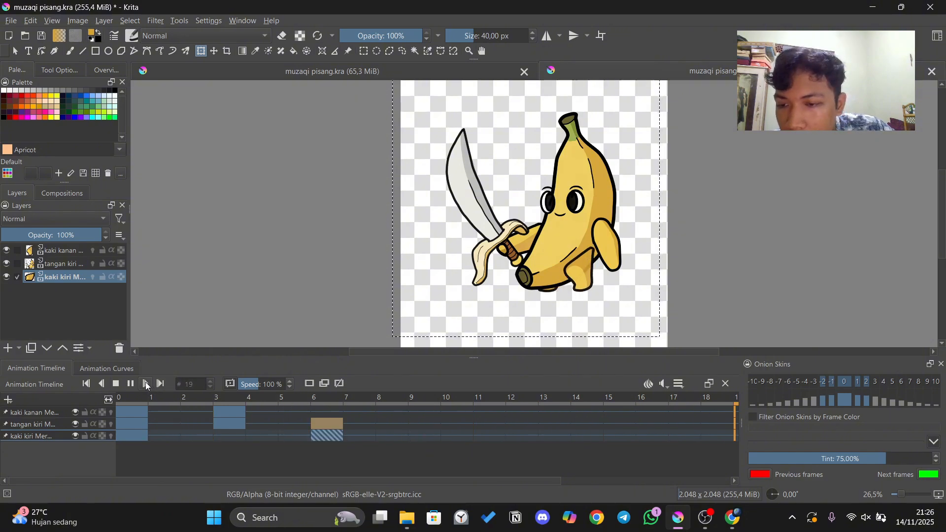
left_click(130, 384)
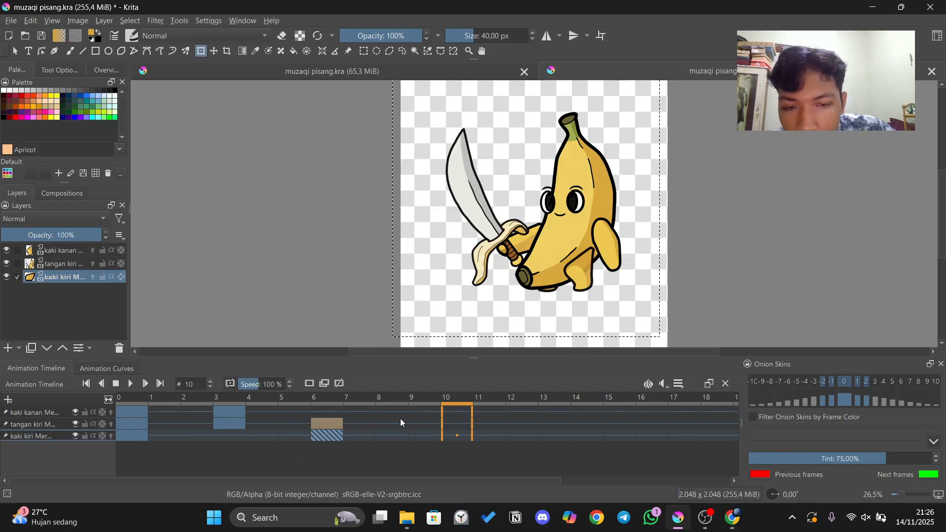
Shift the tangan kiri Merged body slightly up and to the left at frame 6.
left_click(331, 431)
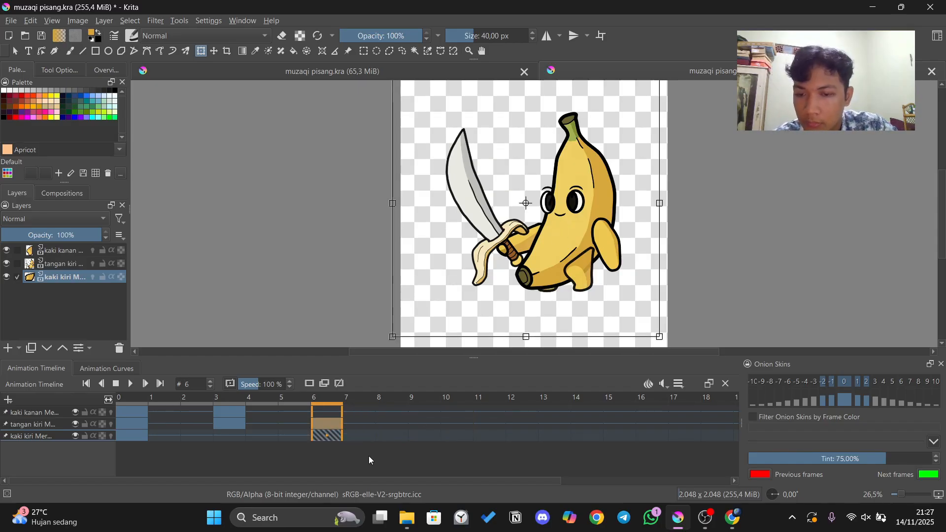
left_click(76, 264)
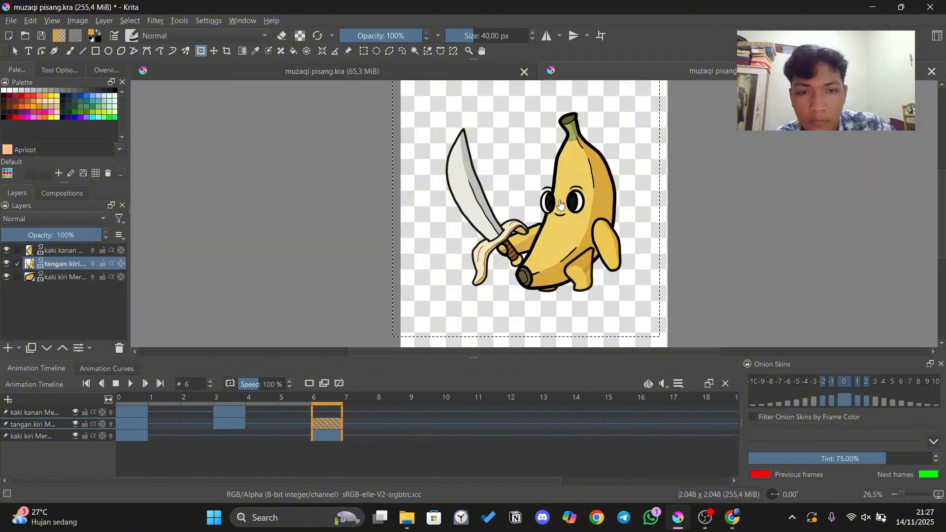
left_click_drag(557, 229, 553, 223)
Create duplicate keyframes at frame 9 on the kaki kanan Merged and tangan kiri Merged layers only.
left_click(425, 423)
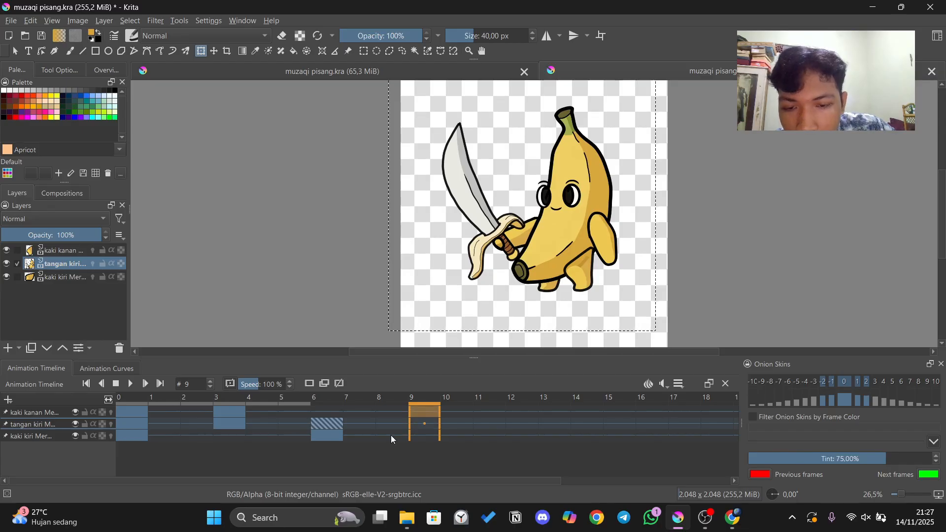
left_click(235, 412)
left_click(425, 423)
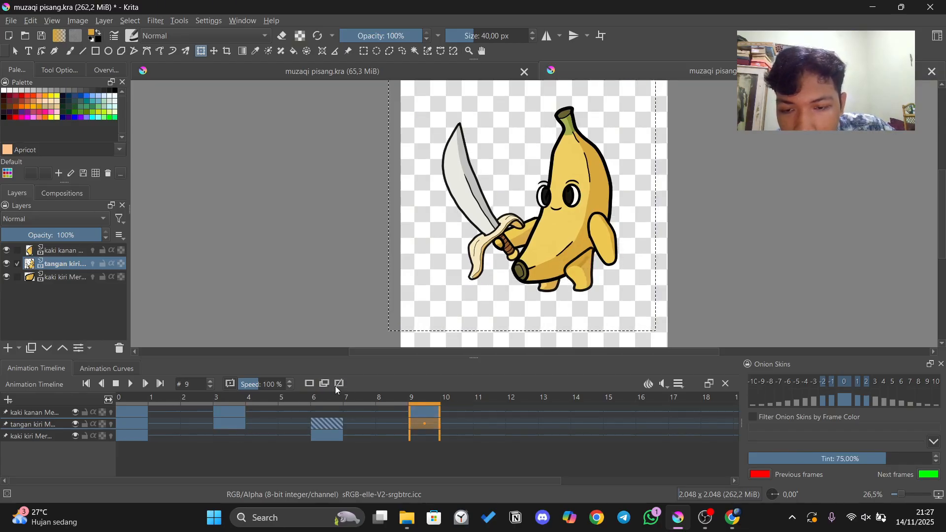
left_click(411, 424)
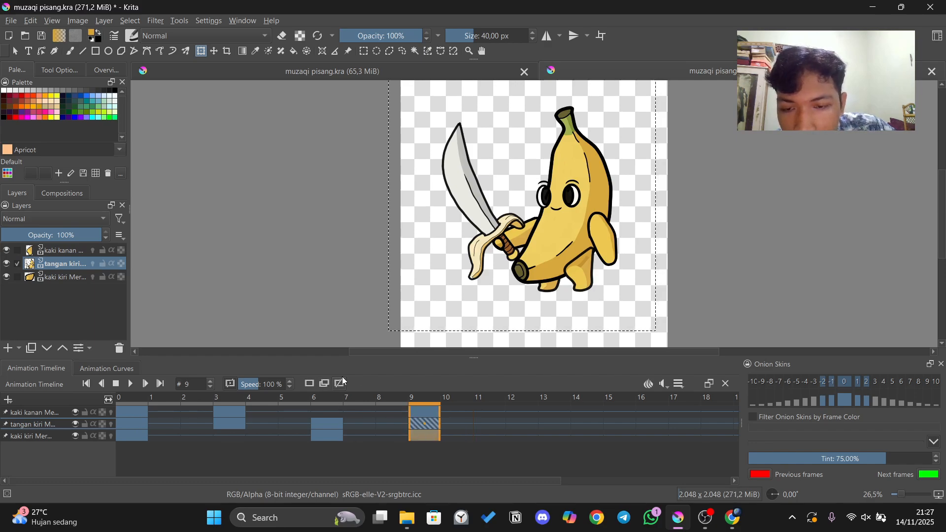
left_click(342, 378)
left_click(456, 427)
left_click(425, 421)
left_click(458, 422)
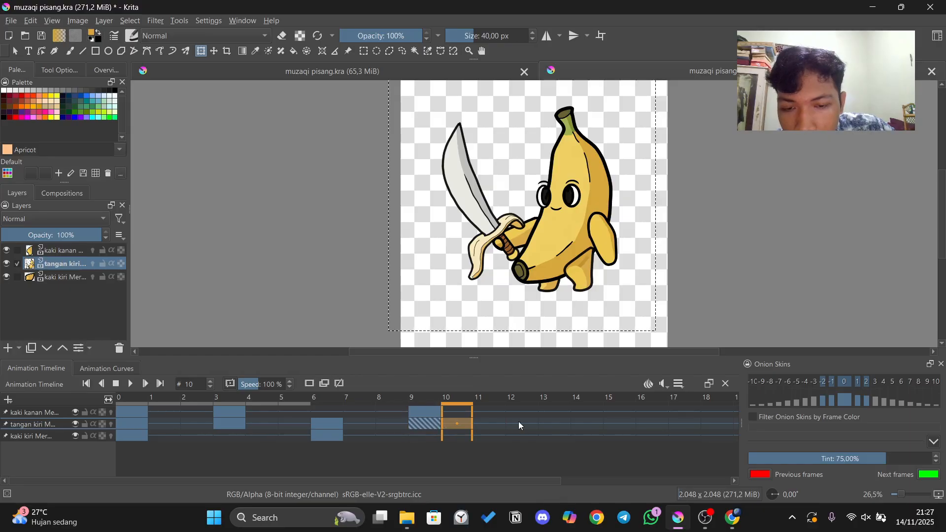
scroll(362, 482, "right", 3)
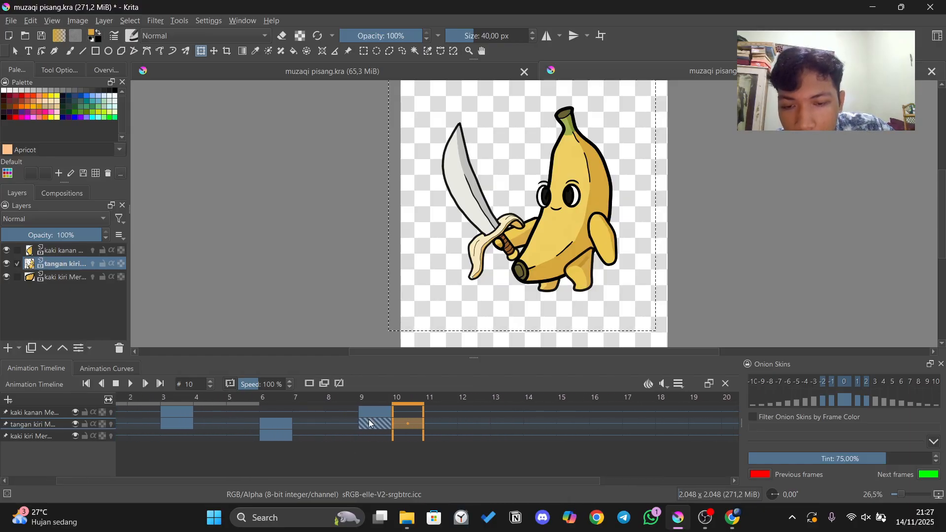
Shift the kaki kanan Merged foot slightly left and down at frame 9.
left_click(374, 423)
left_click(64, 250)
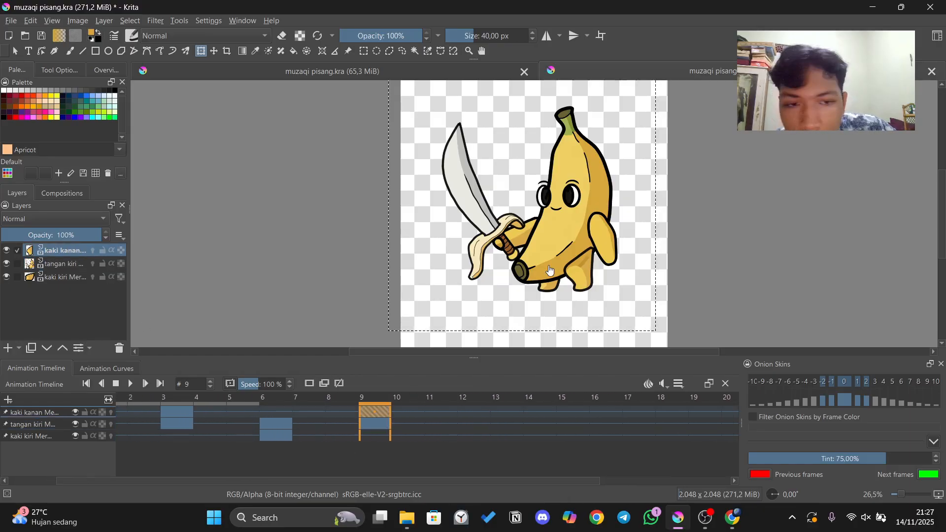
left_click_drag(578, 276, 570, 277)
Create duplicate keyframes at frame 12 on tangan kiri Merged and kaki kiri Merged and shift the kaki kiri foot slightly left and down.
mouse_move(368, 481)
left_mouse_down()
mouse_move(402, 481)
mouse_move(379, 480)
left_mouse_up()
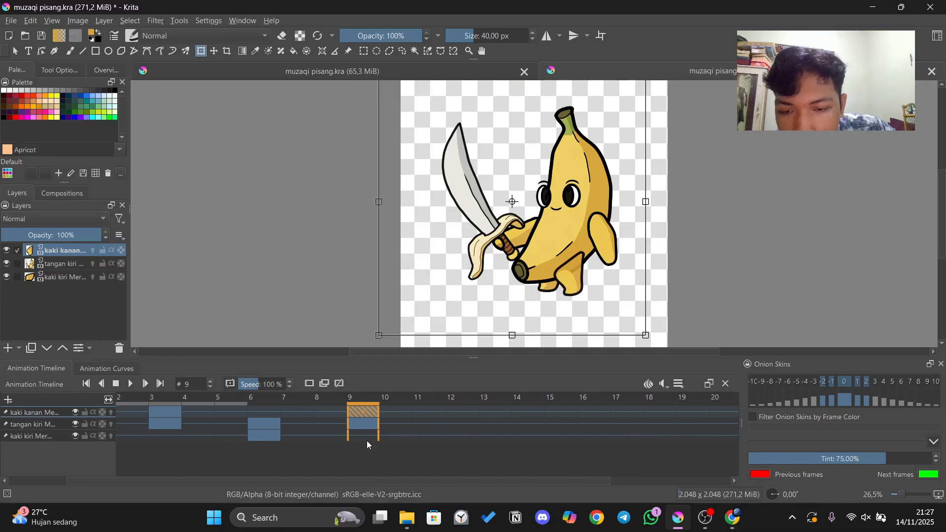
left_click(462, 425)
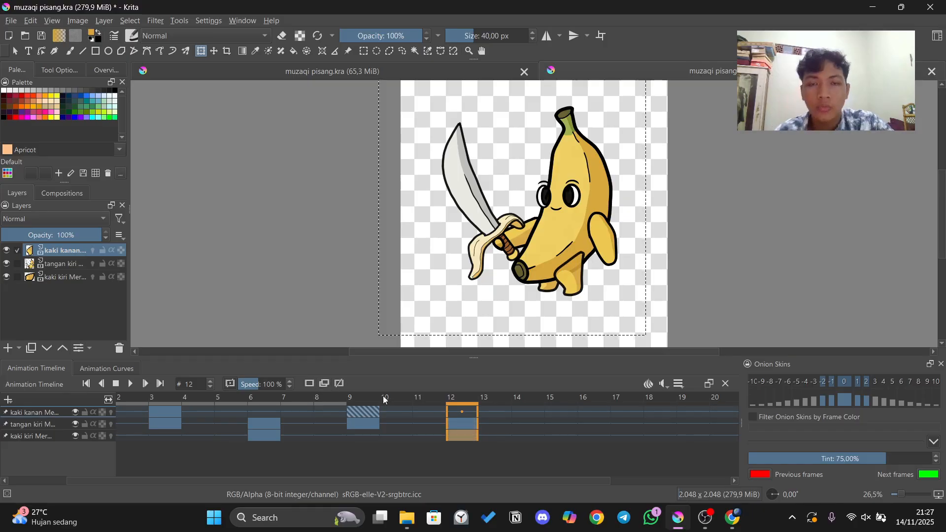
left_click(493, 433)
left_click(468, 427)
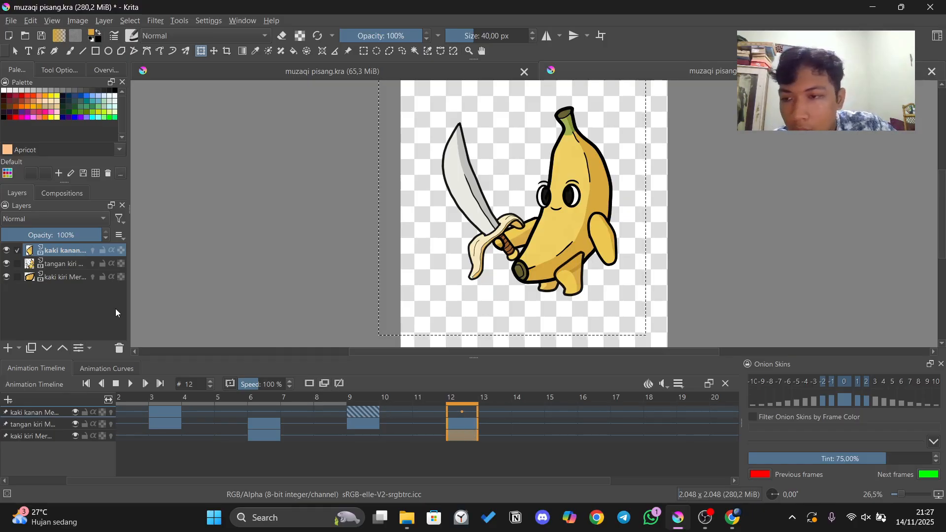
left_click(67, 282)
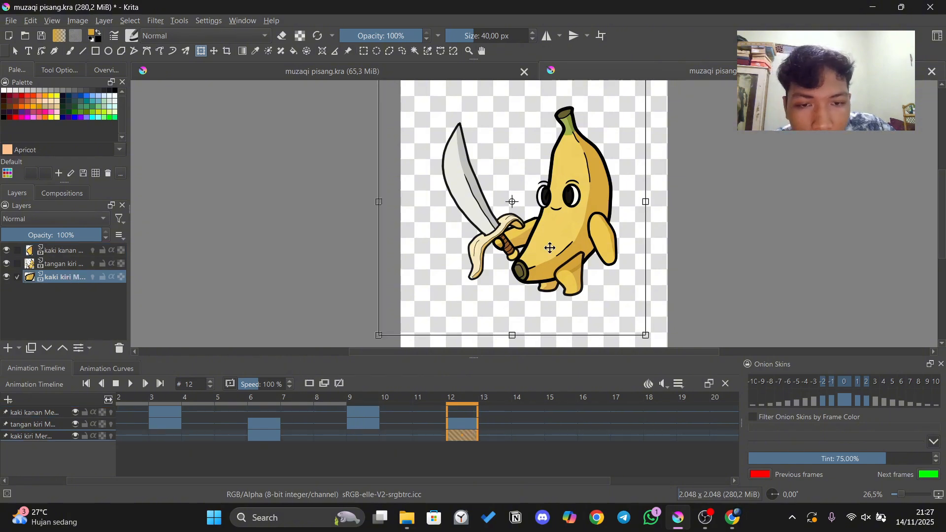
left_click_drag(545, 237, 540, 240)
Create duplicate keyframes at frame 15 on kaki kanan Merged and tangan kiri Merged, leaving no keyframe there on kaki kiri Merged.
left_click_drag(387, 478, 435, 479)
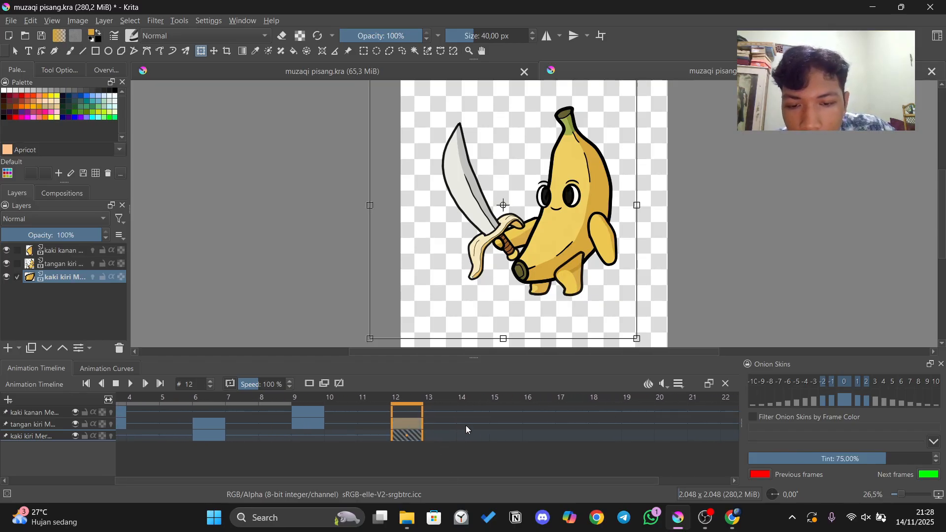
left_click(477, 419)
left_click(509, 433)
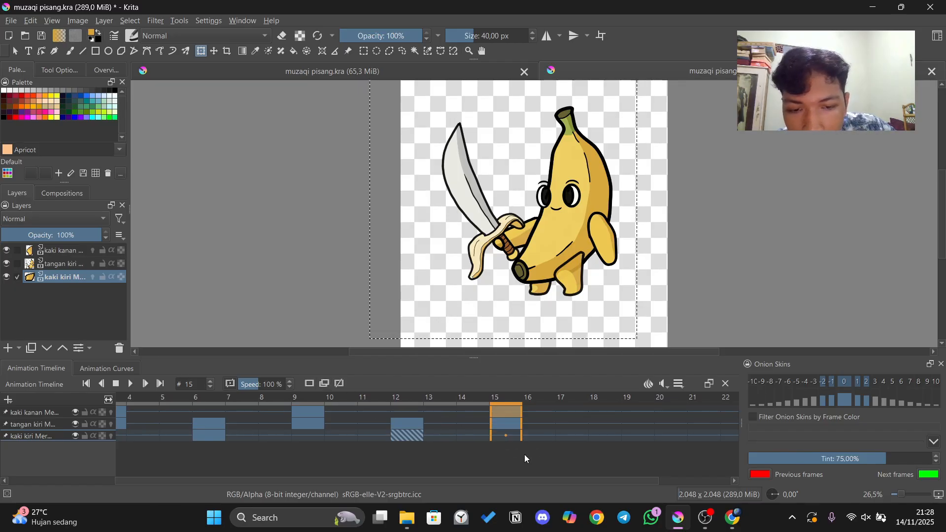
left_click(325, 384)
left_click(536, 438)
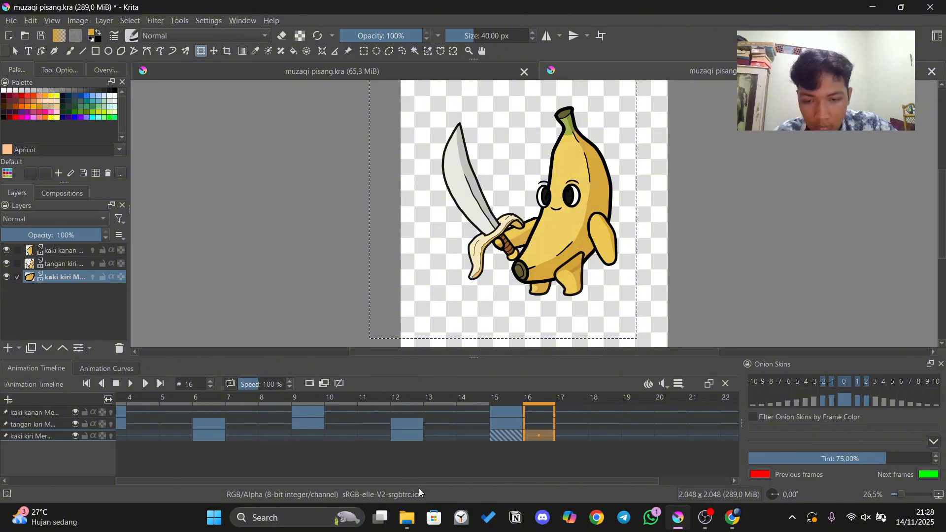
mouse_move(442, 480)
left_mouse_down()
mouse_move(412, 480)
mouse_move(460, 479)
left_mouse_up()
left_click(421, 433)
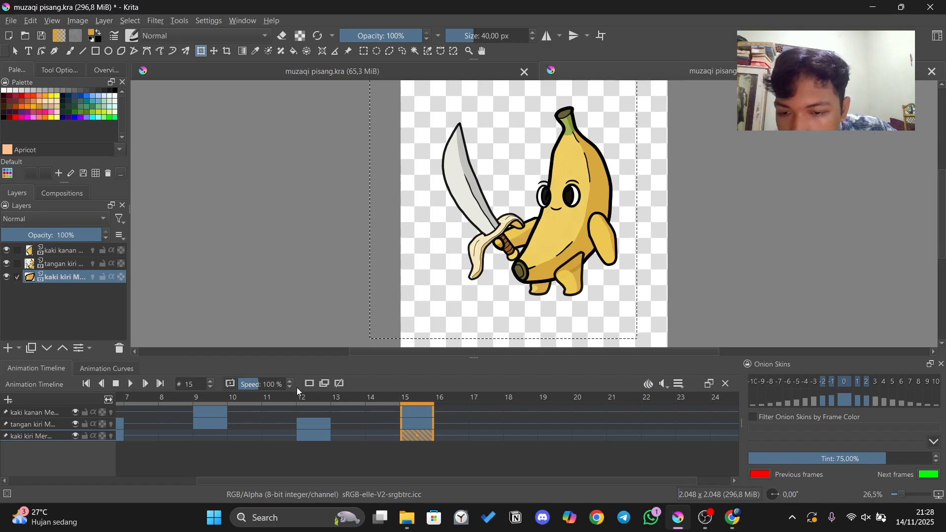
left_click(339, 384)
Shift the tangan kiri Merged body slightly left and down at frame 15.
left_click(418, 422)
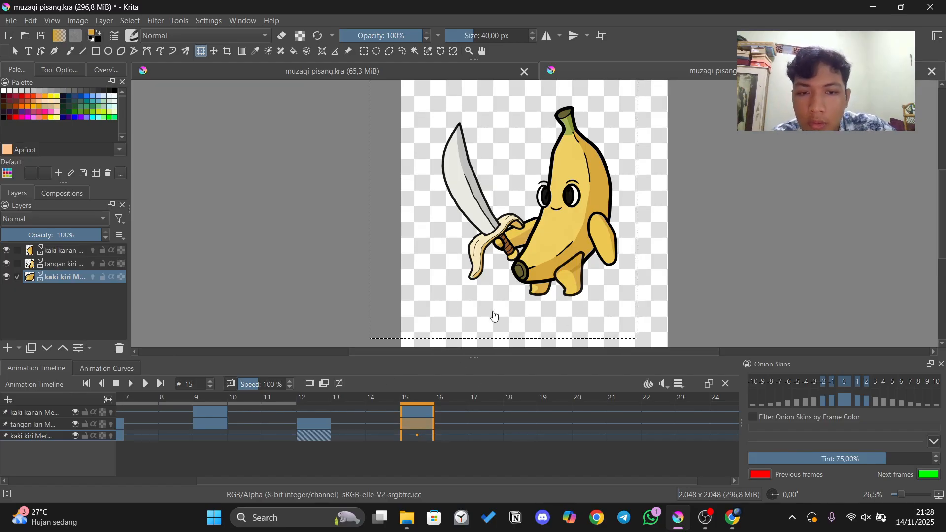
key("ctrl+t")
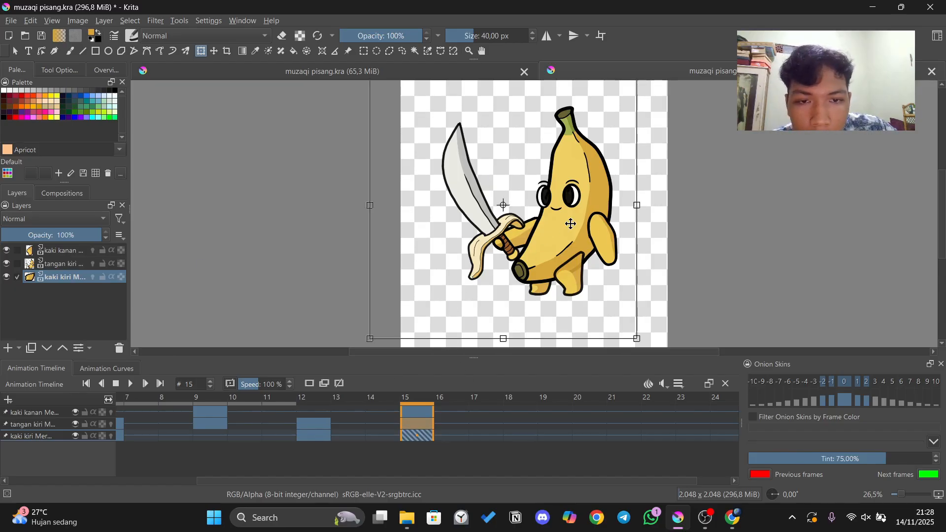
left_click(417, 423)
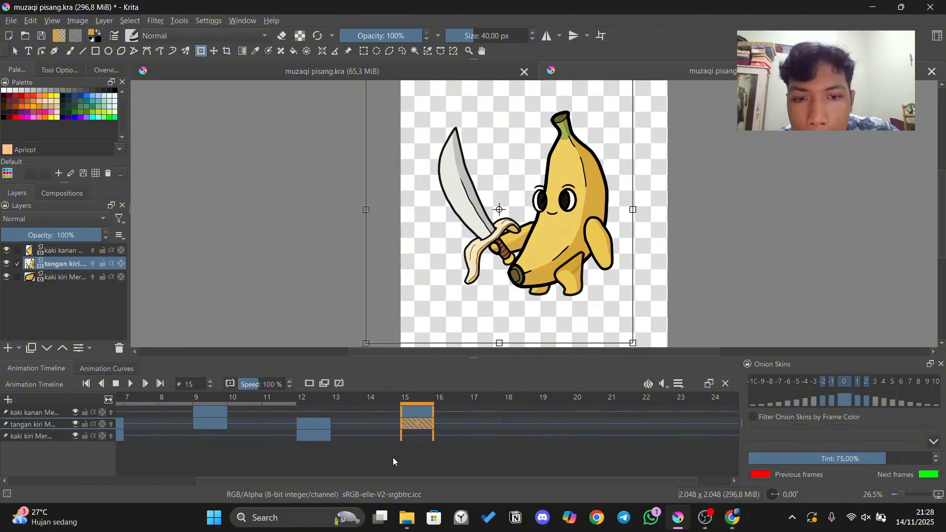
Play the animation to check the walking motion through frame 15.
left_click_drag(339, 481, 325, 480)
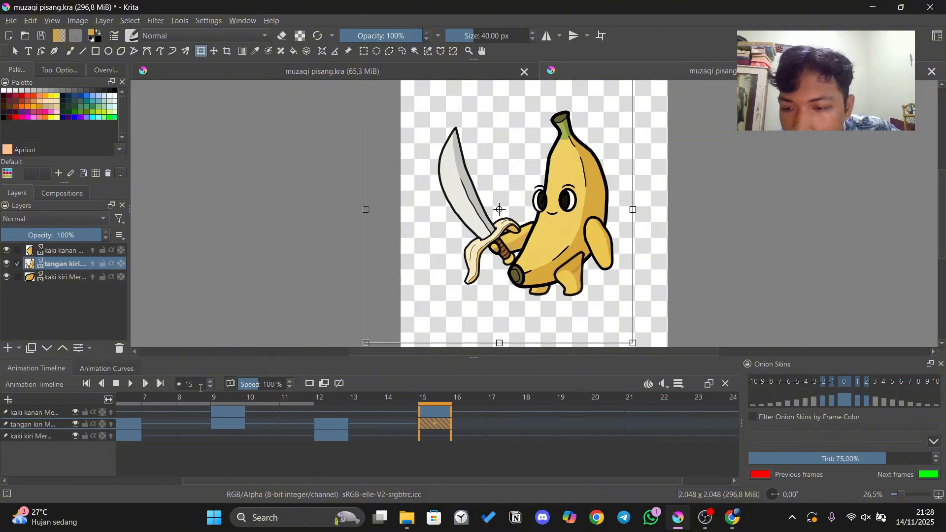
left_click(130, 383)
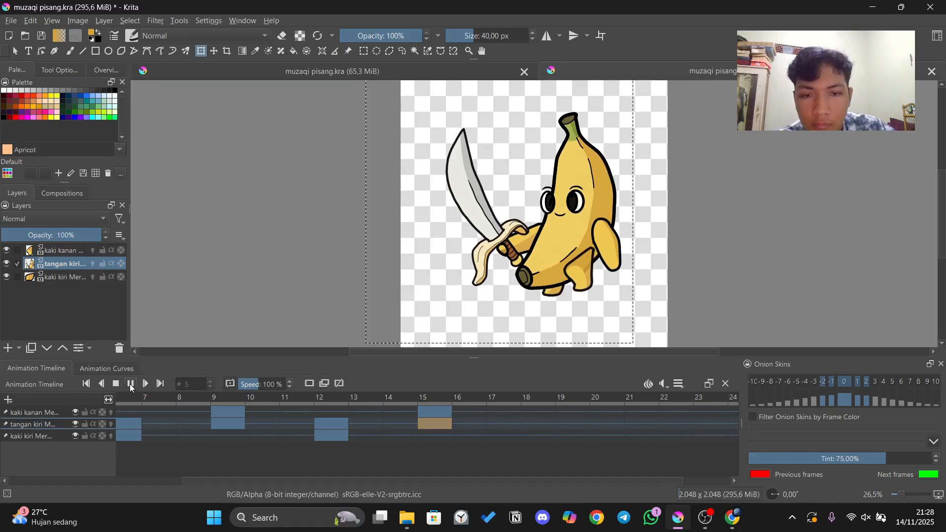
left_click(129, 383)
scroll(451, 482, "down", 2)
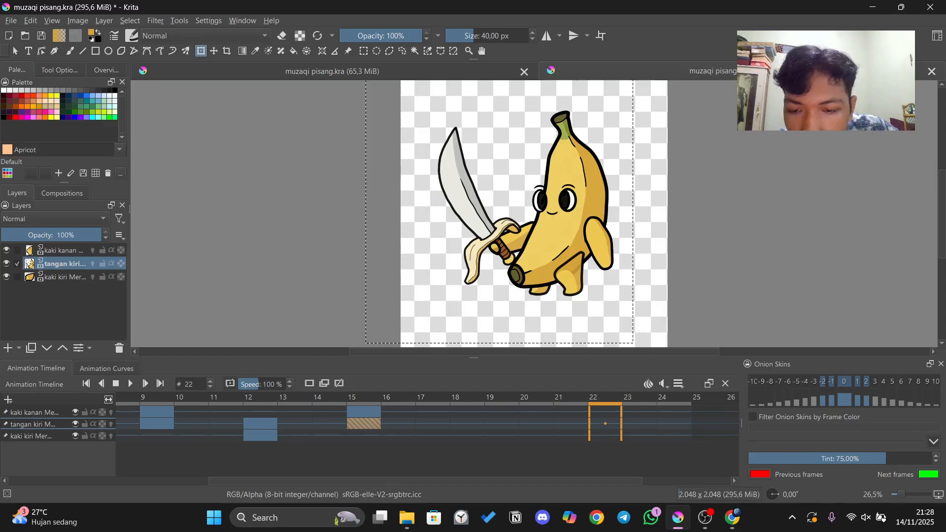
left_click_drag(451, 481, 425, 481)
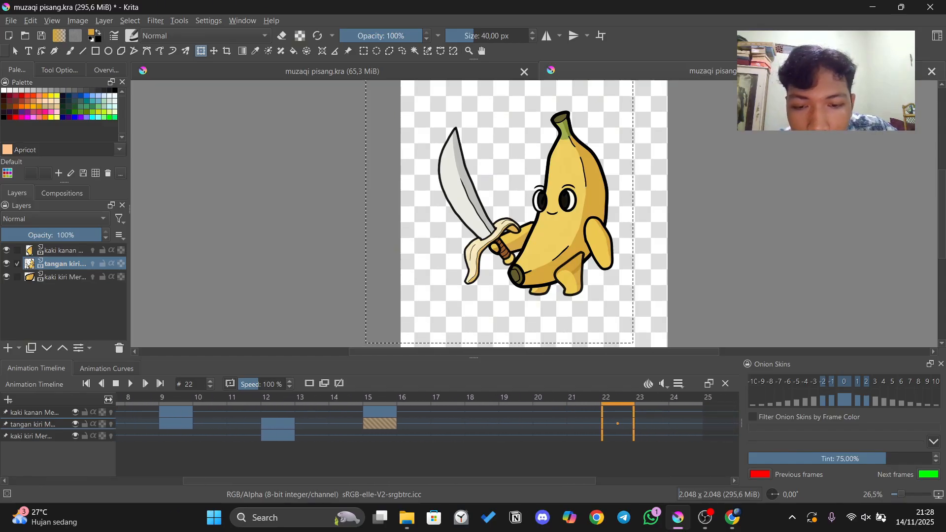
scroll(317, 434, "down", 1)
left_click_drag(424, 427, 425, 426)
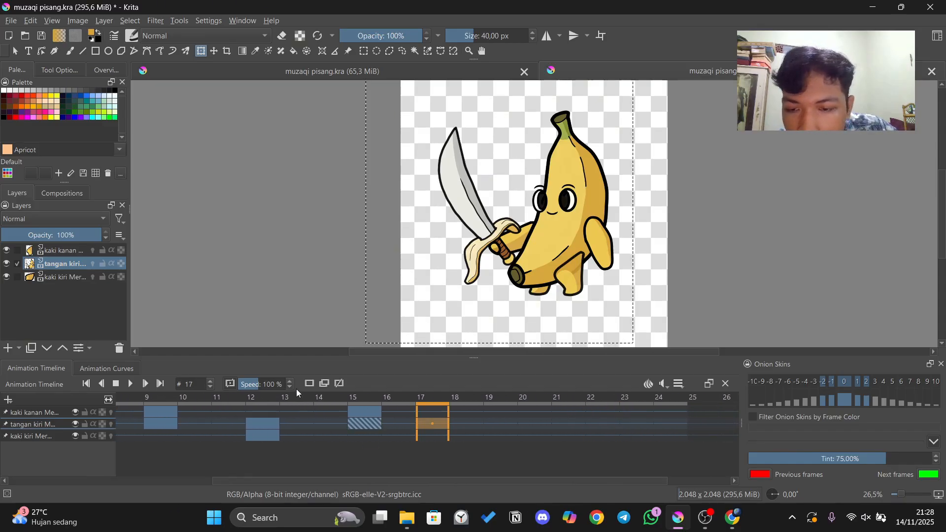
left_click(326, 386)
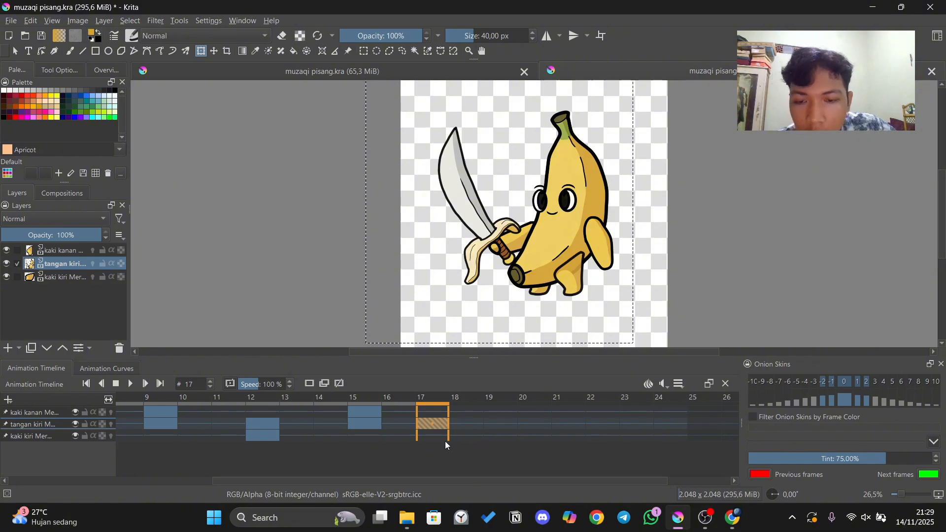
left_click(336, 386)
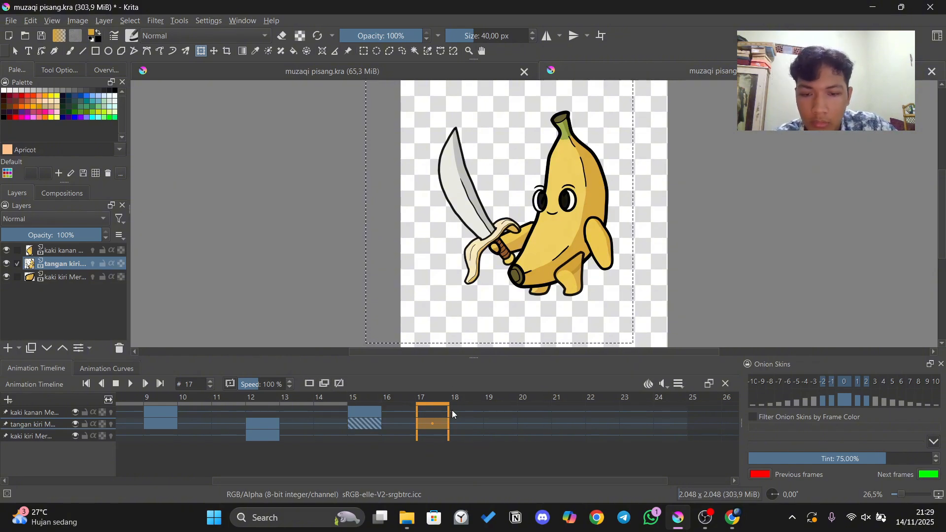
Create duplicate keyframes at frame 18 on tangan kiri Merged and kaki kiri Merged and make kaki kiri Merged the active layer.
left_click(458, 423)
left_click(323, 386)
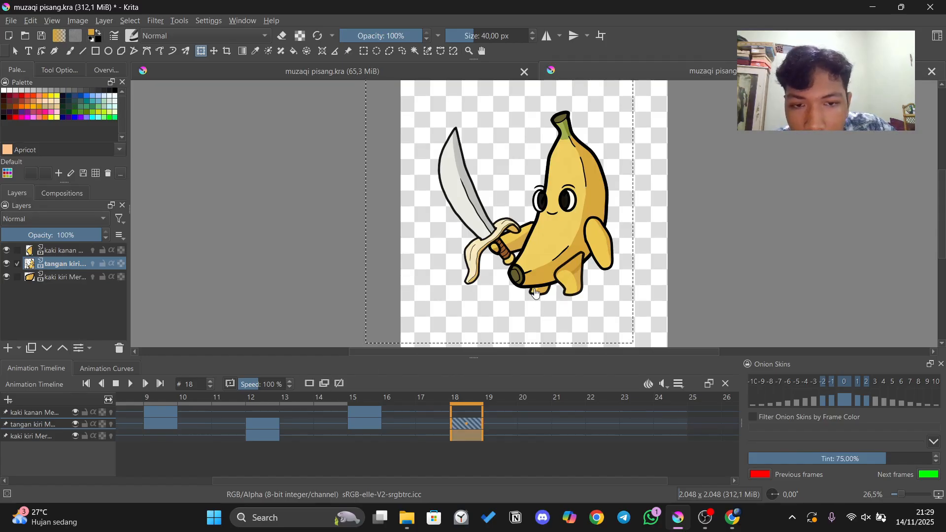
left_click(74, 277)
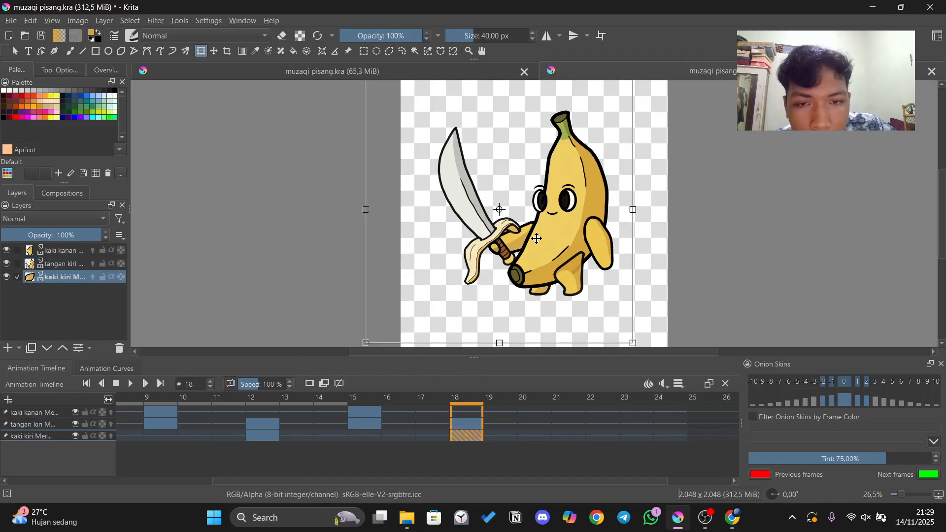
Shift the kaki kiri Merged foot slightly right at frame 18.
left_click_drag(540, 238, 548, 238)
Create duplicate keyframes at frame 21 on kaki kanan Merged and tangan kiri Merged, and shift the kaki kanan Merged foot right.
left_click_drag(435, 481, 478, 482)
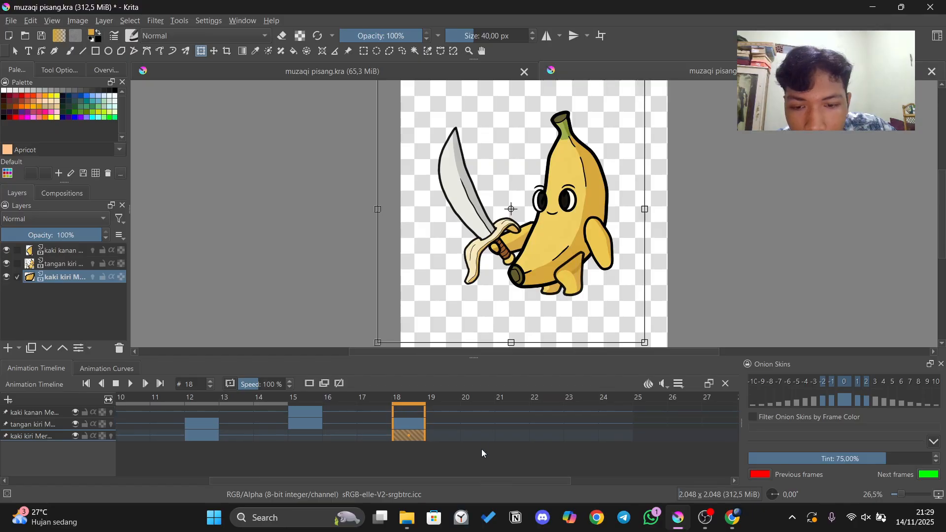
left_click(489, 427)
left_click(504, 421)
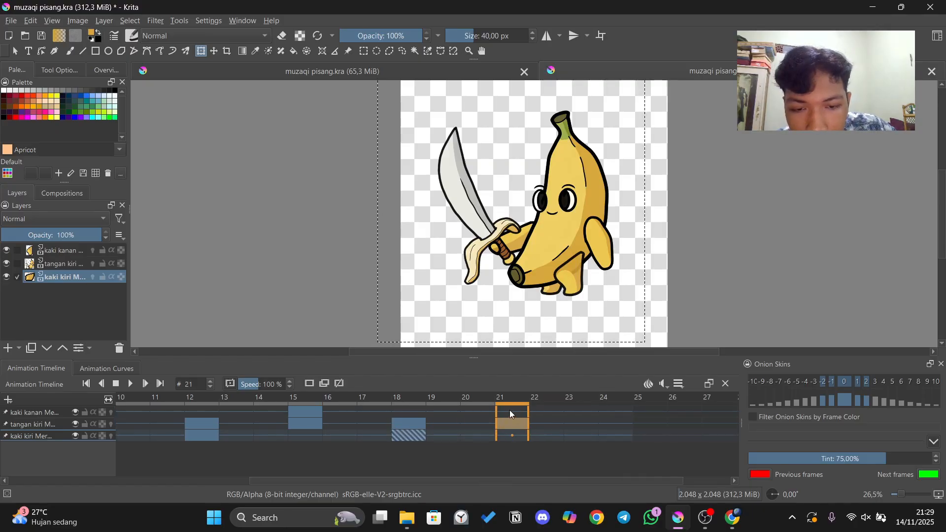
left_click(60, 251)
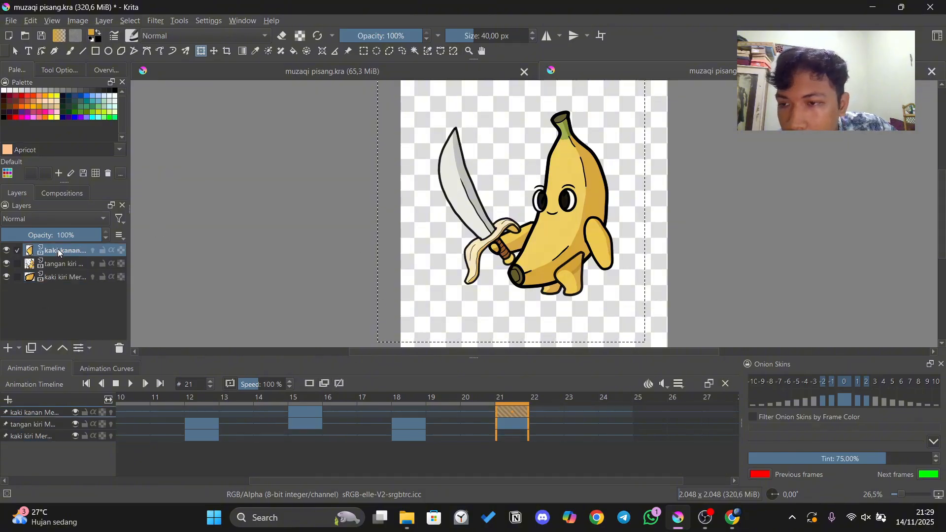
left_click(500, 227)
left_click_drag(510, 223, 523, 222)
Create a duplicate keyframe at frame 24 on tangan kiri Merged and shift its body slightly right and up.
left_click_drag(474, 480, 505, 481)
left_click(542, 425)
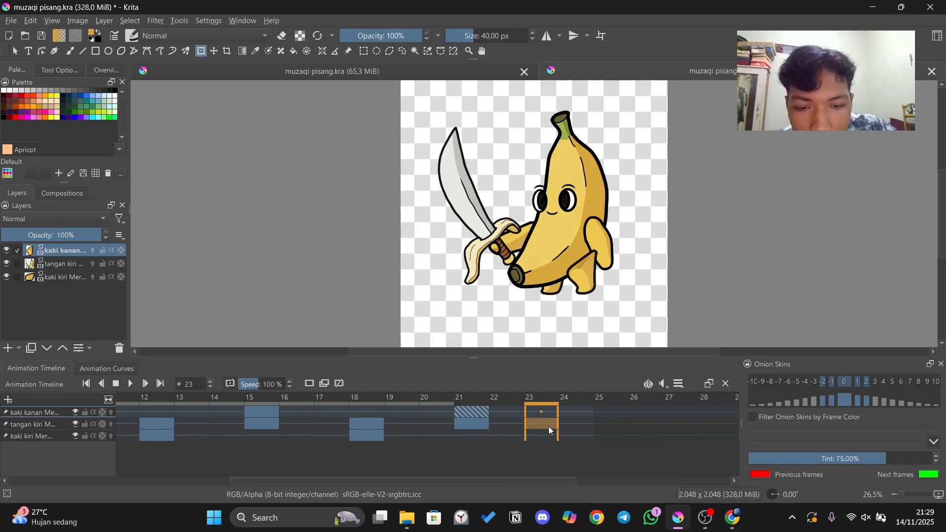
left_click(570, 436)
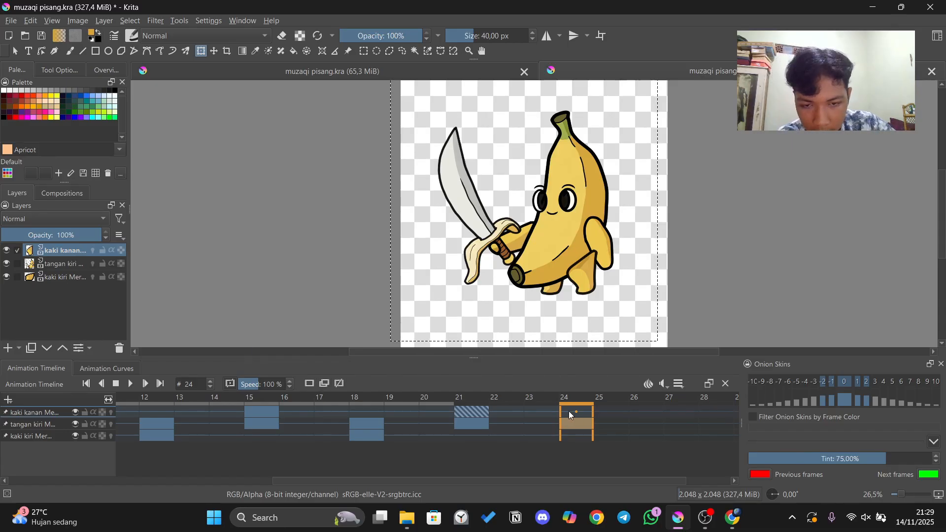
left_click(79, 264)
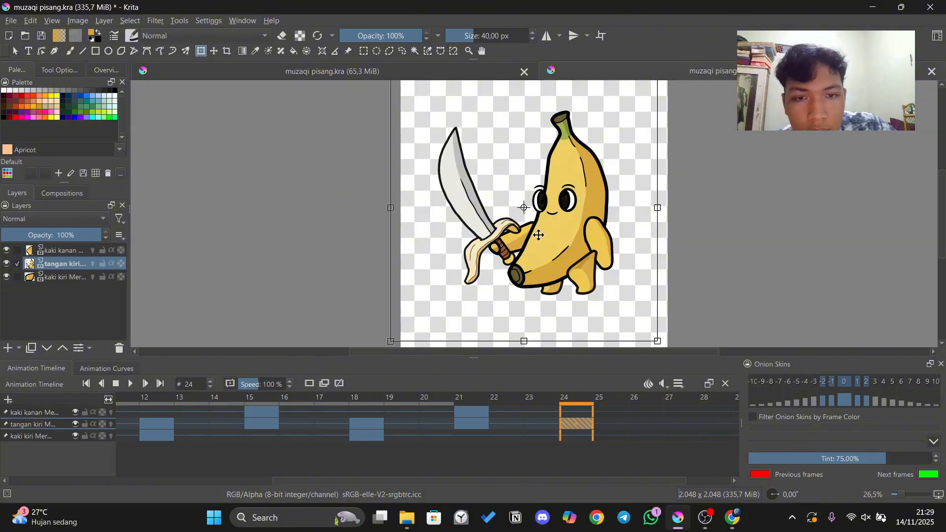
left_click_drag(538, 235, 546, 231)
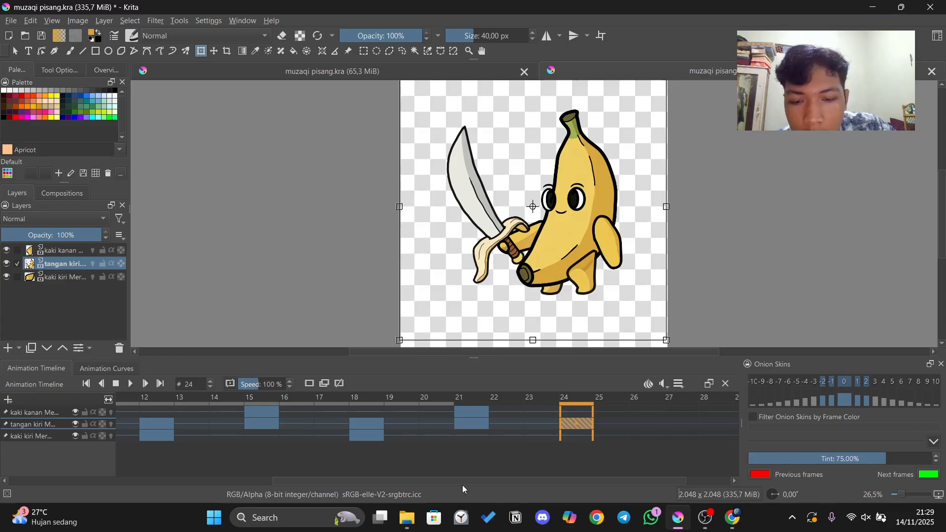
Play the animation to check the full walking motion through frame 24.
mouse_move(461, 482)
left_mouse_down()
mouse_move(484, 481)
mouse_move(450, 481)
left_mouse_up()
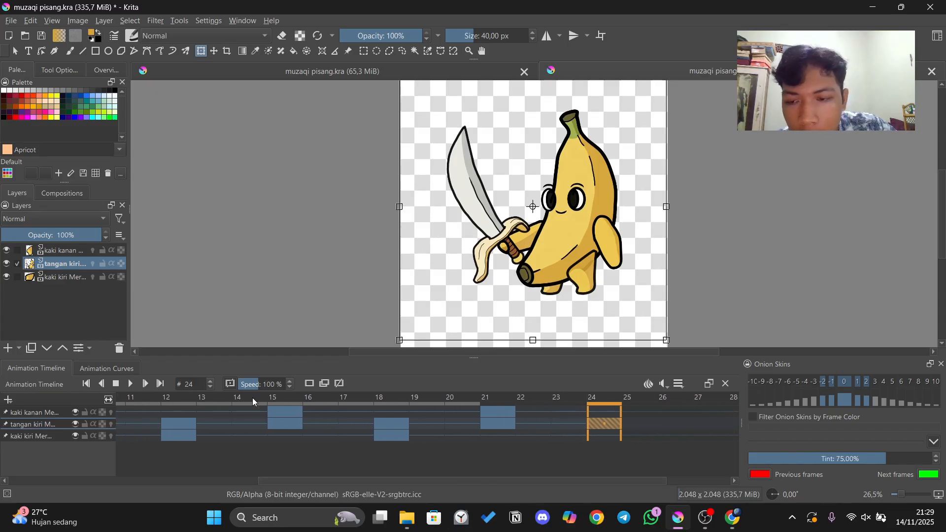
left_click(135, 388)
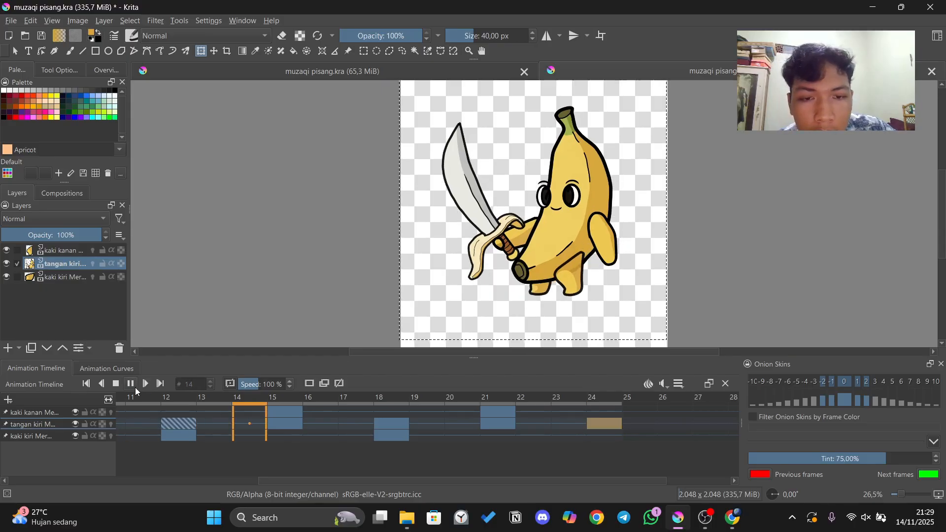
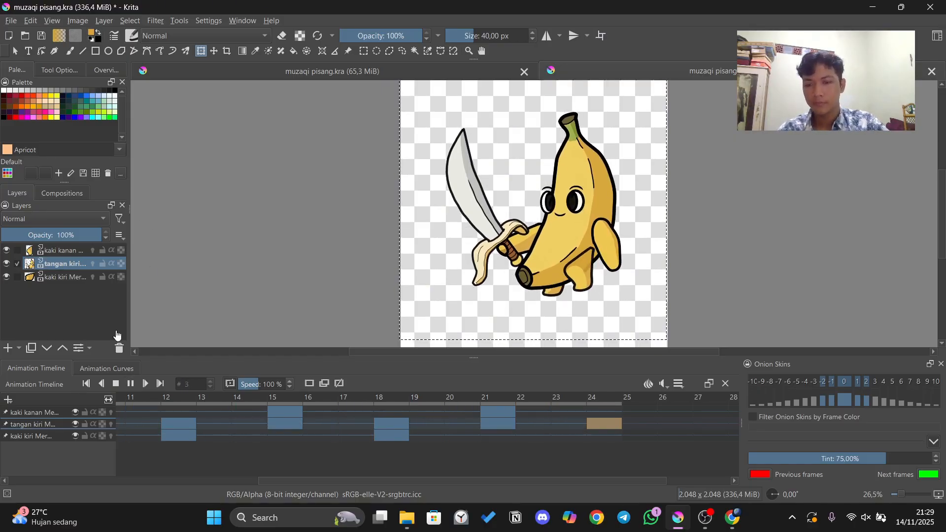
left_click(131, 384)
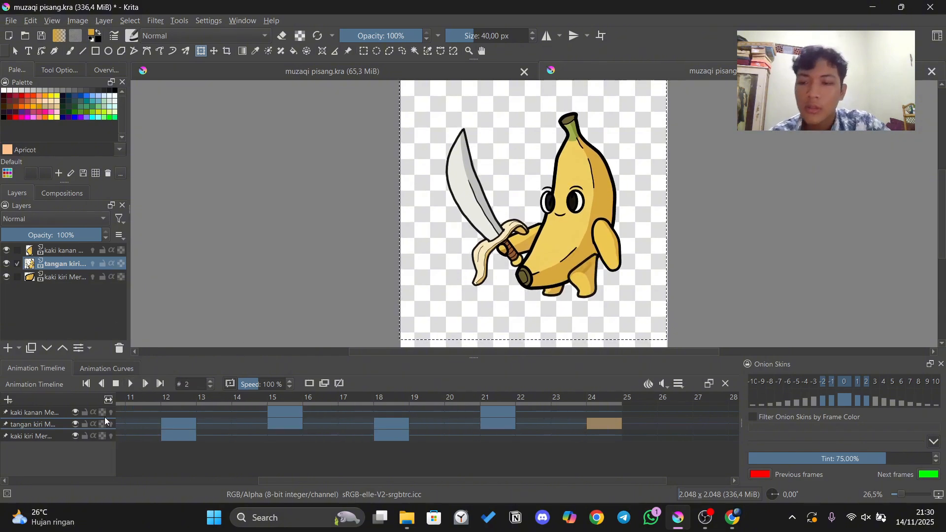
left_click(131, 384)
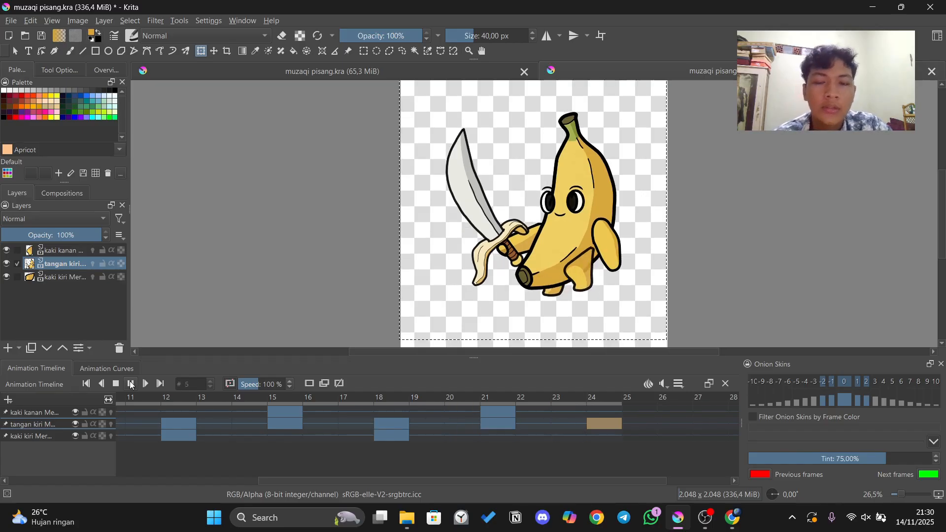
left_click(131, 384)
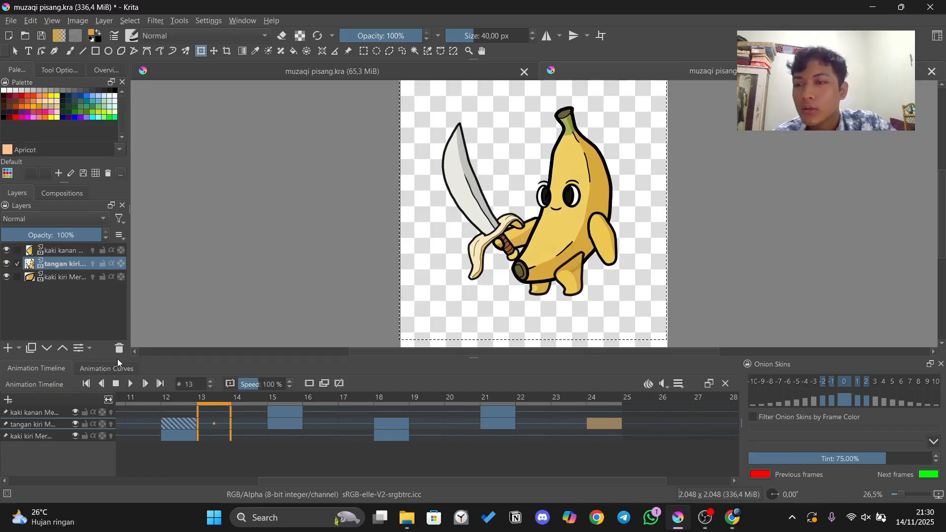
left_click(11, 21)
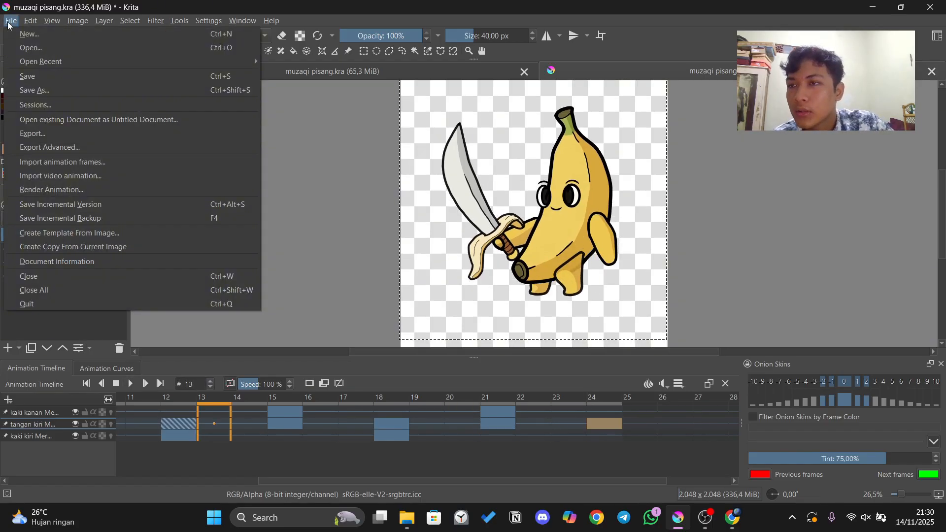
left_click(74, 143)
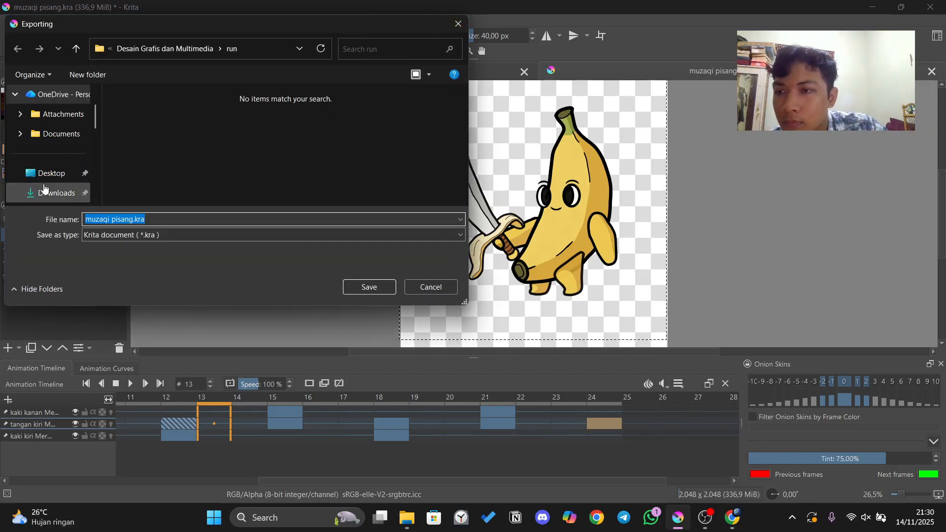
scroll(64, 158, "down", 3)
left_click(459, 23)
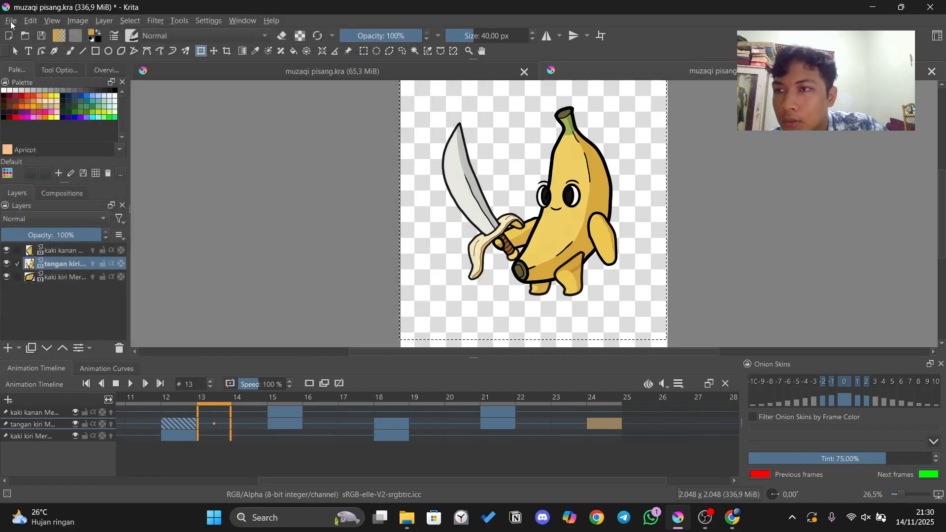
left_click(10, 21)
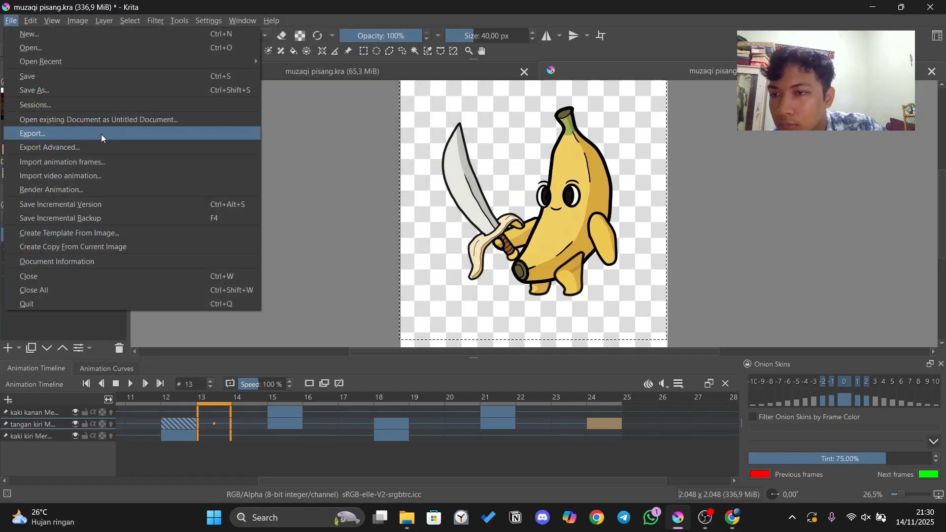
left_click(117, 161)
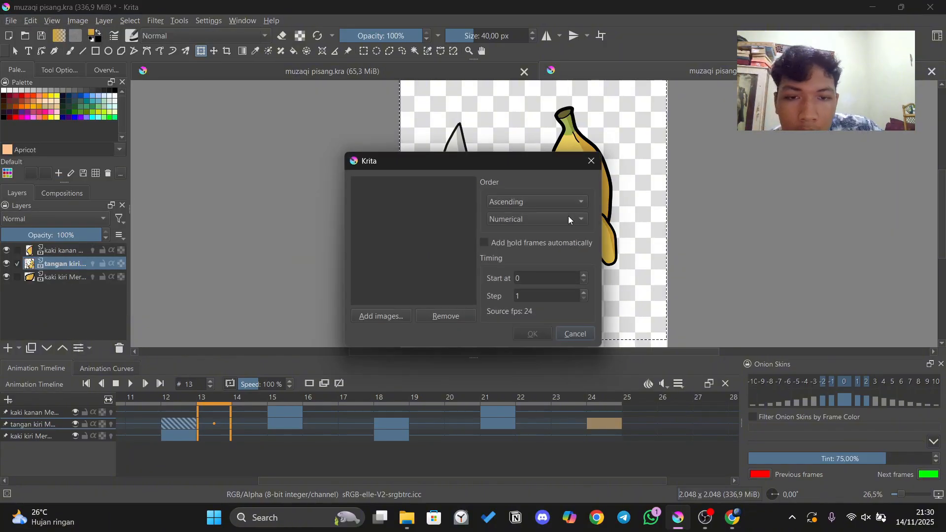
left_click(591, 161)
left_click(10, 21)
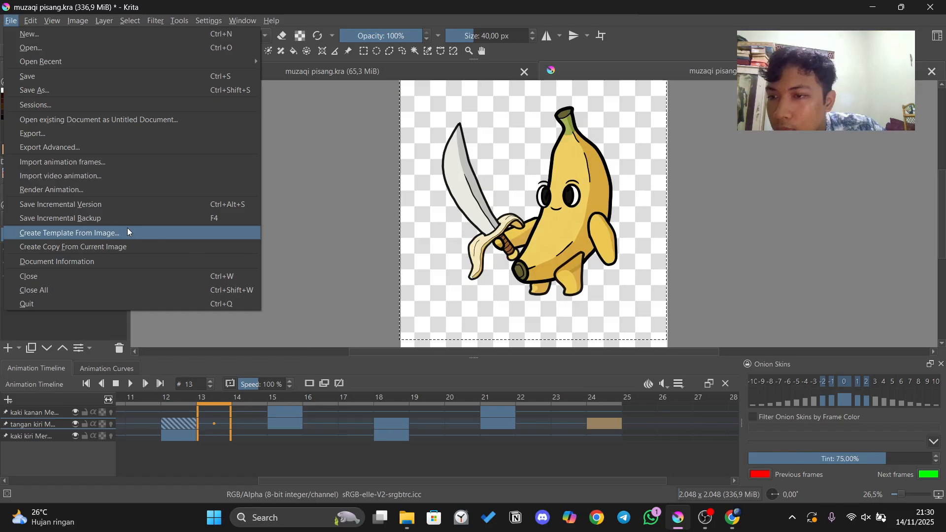
Open the Render Animation settings for the banana character's animation.
left_click(73, 192)
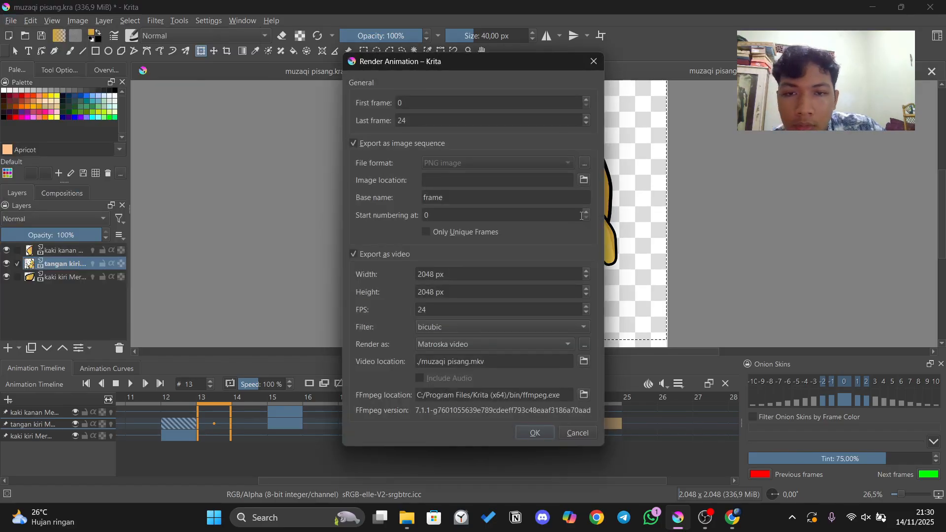
left_click(583, 393)
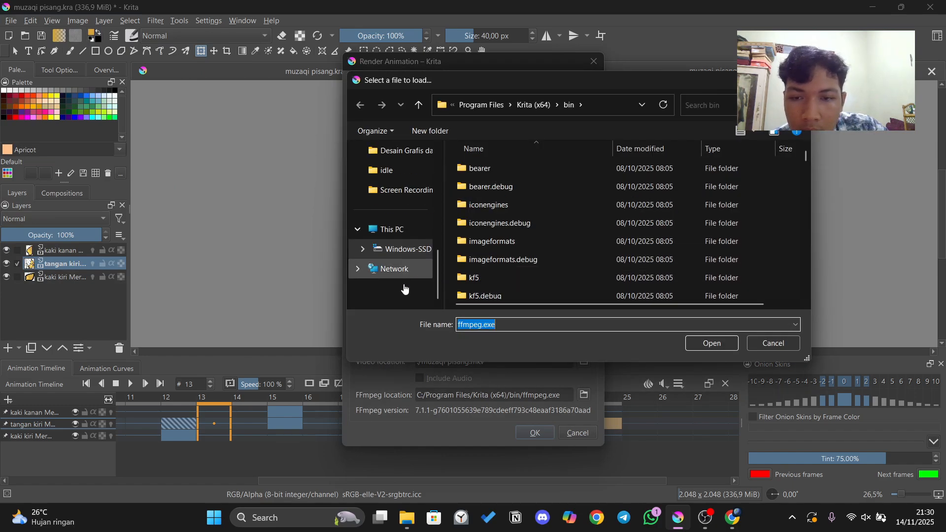
scroll(411, 253, "up", 3)
left_click(408, 272)
left_click(410, 304)
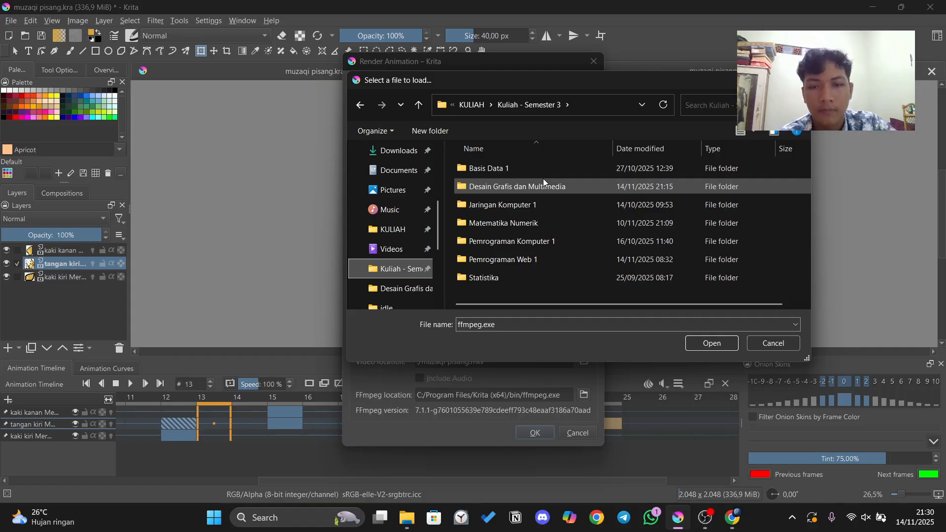
double_click(519, 187)
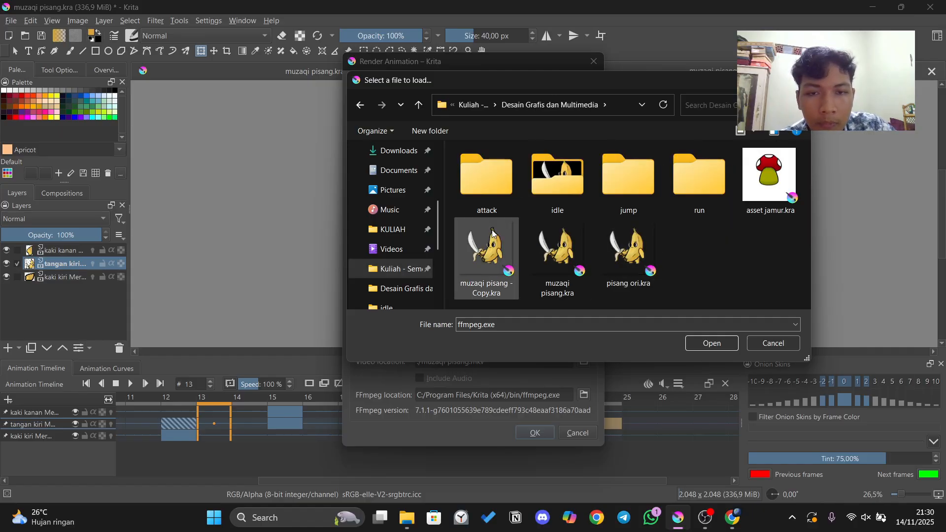
double_click(701, 170)
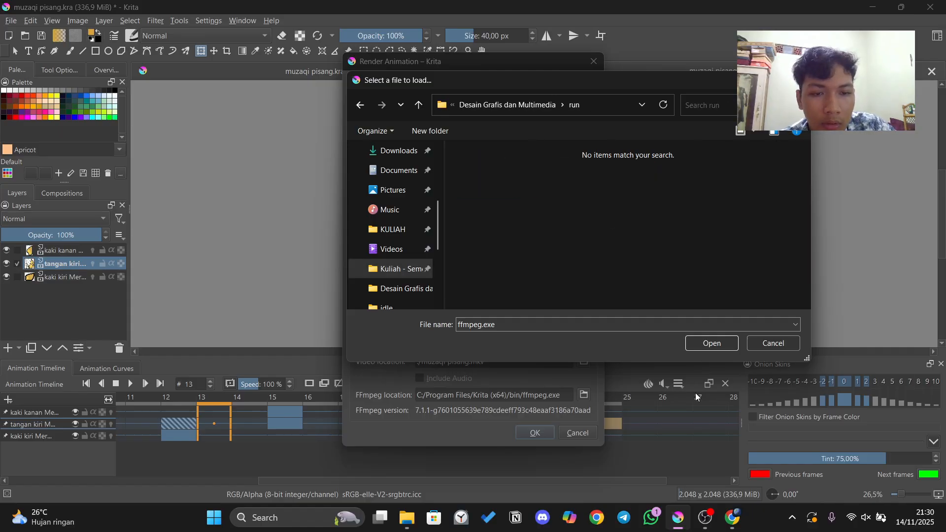
left_click(707, 345)
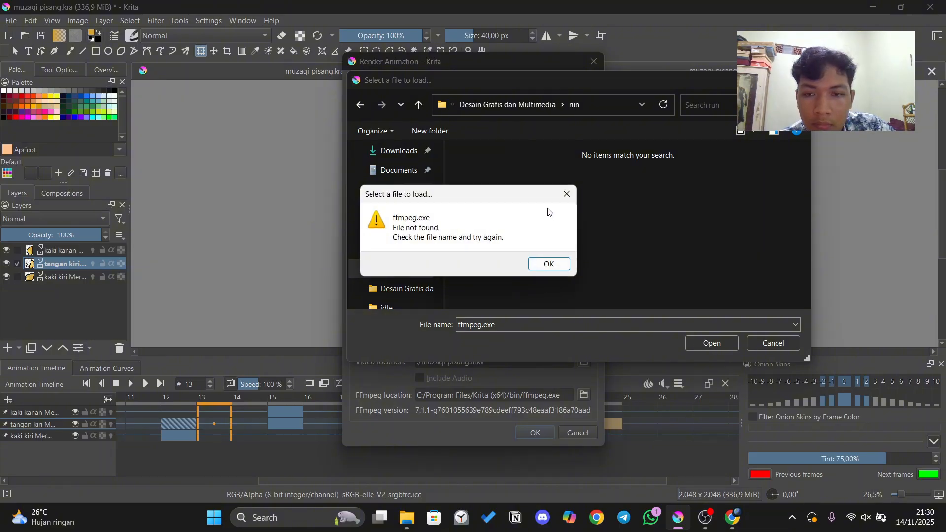
left_click(547, 264)
key("Escape")
left_click(584, 395)
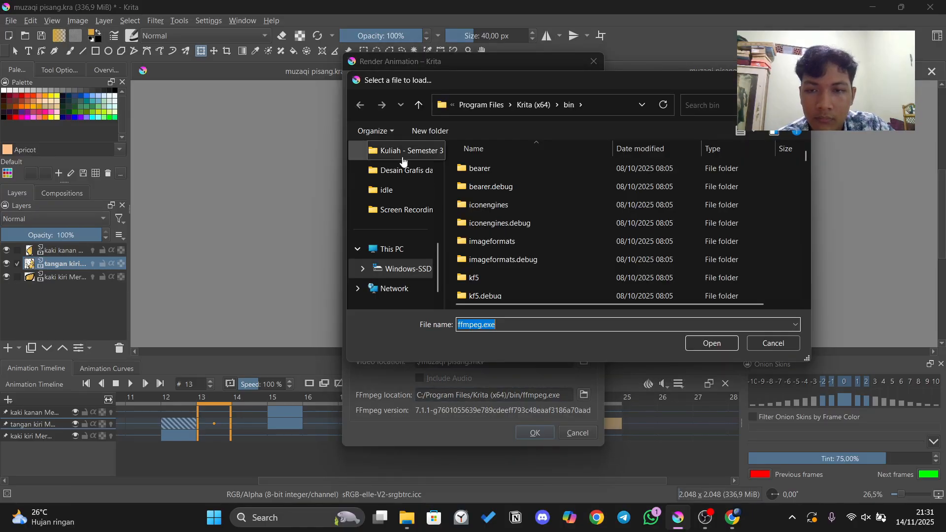
left_click(402, 155)
double_click(518, 260)
double_click(517, 260)
left_click(518, 323)
type("run")
key("Return")
left_click(543, 265)
key("Escape")
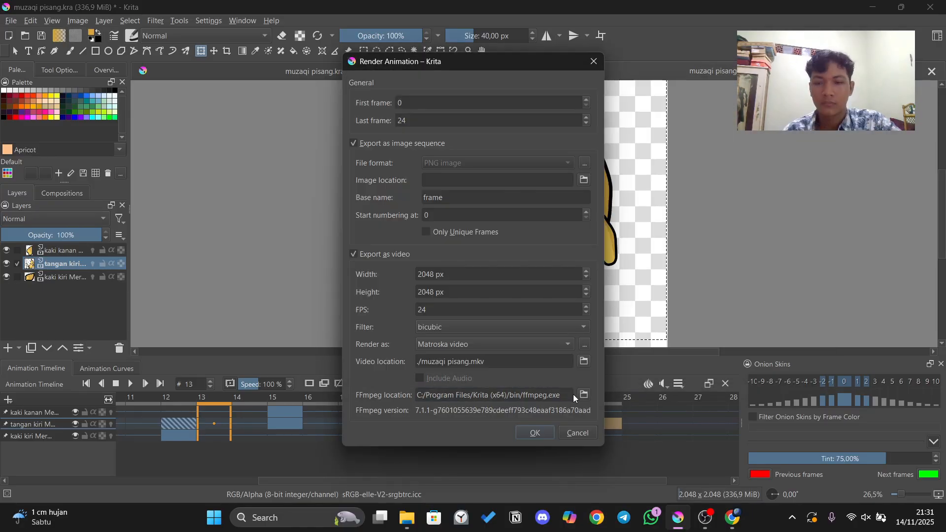
Set the image sequence's export location to the run folder inside Desain Grafis dan Multimedia.
left_click(583, 182)
left_click(411, 234)
double_click(517, 222)
left_click(706, 344)
Set the video's export location to muzaqi pisang.mkv in the run folder inside Desain Grafis dan Multimedia.
left_click(584, 362)
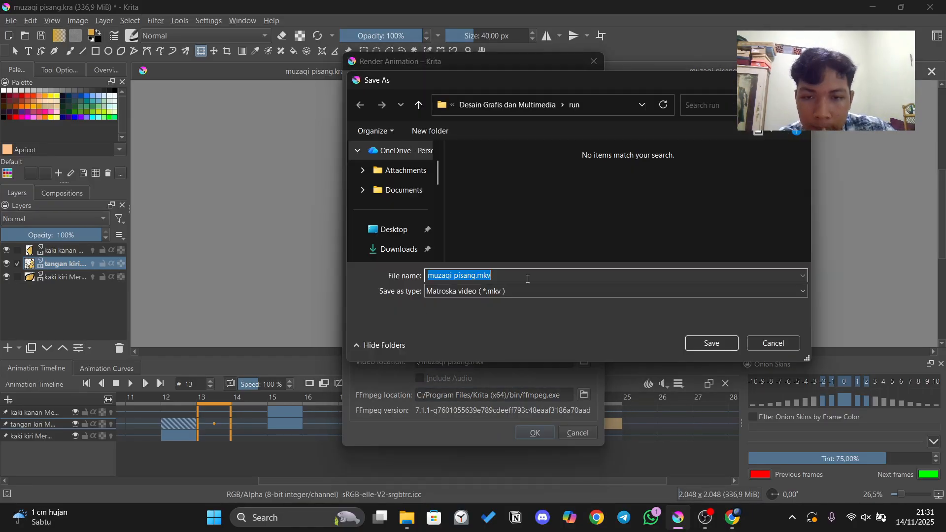
left_click(394, 228)
double_click(531, 223)
double_click(518, 186)
left_click(711, 342)
left_click(584, 395)
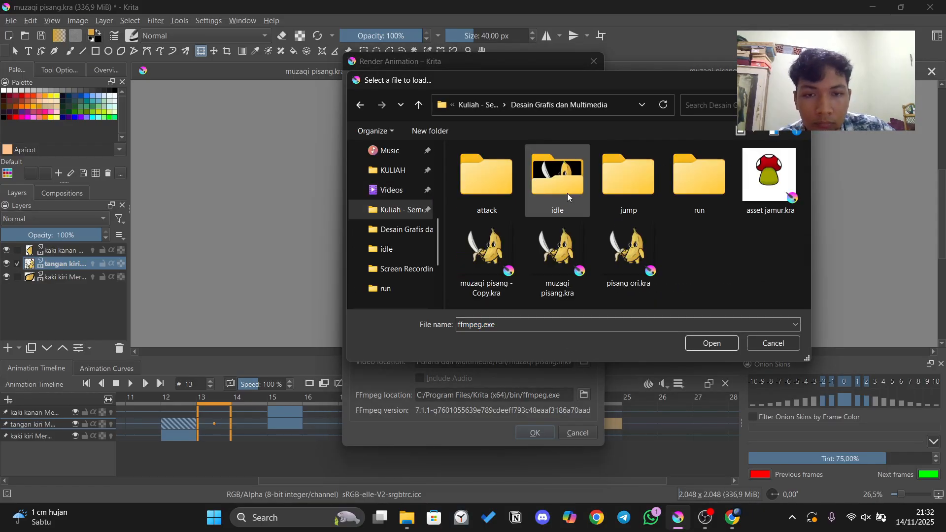
double_click(696, 169)
left_click(711, 343)
left_click(545, 262)
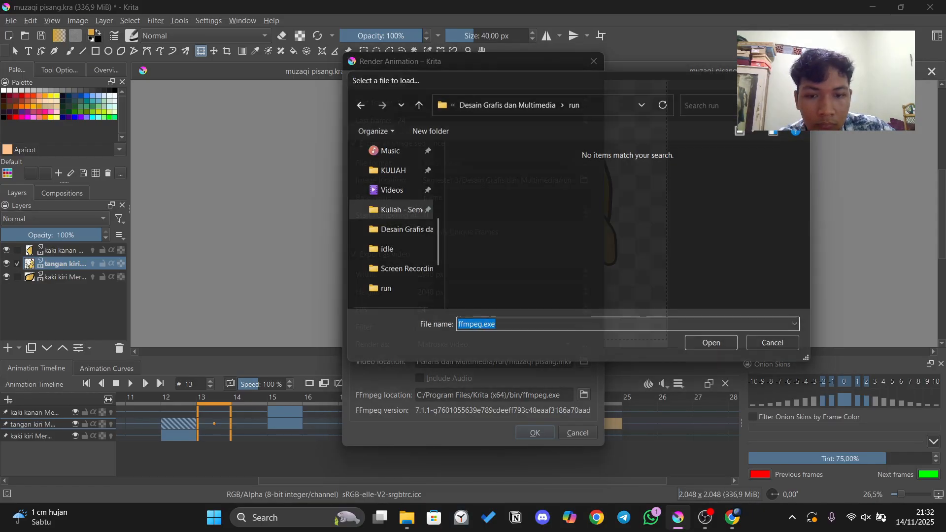
key("Escape")
Render the animation as an image sequence and video, and play the exported muzaqi pisang.mkv from the run folder in File Explorer.
left_click(540, 434)
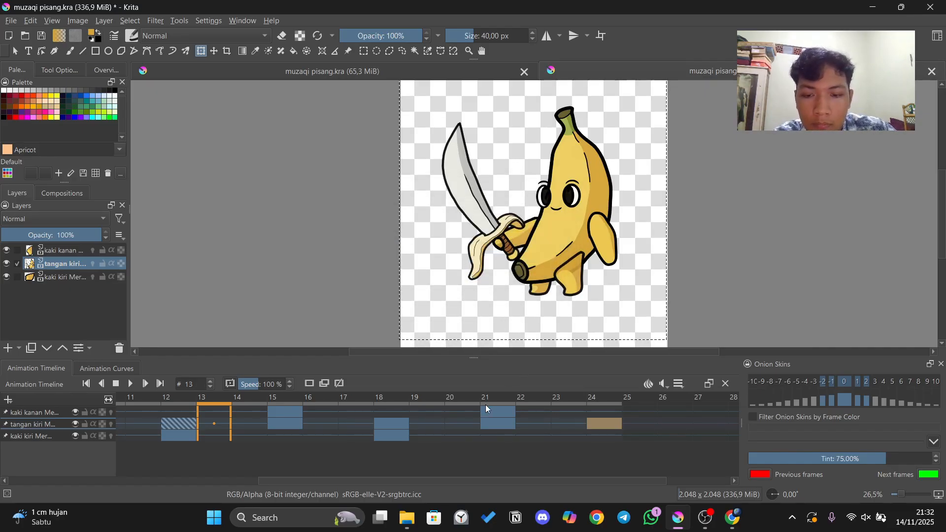
left_click(419, 516)
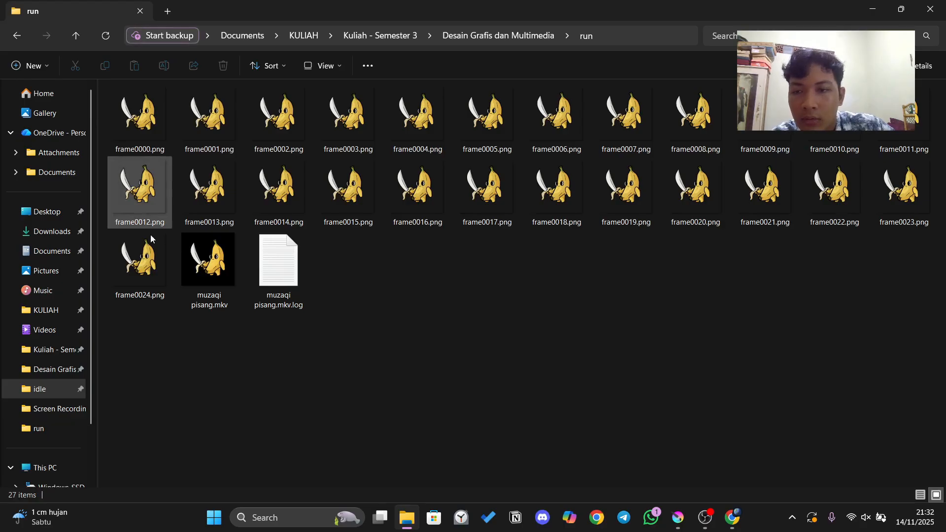
double_click(209, 258)
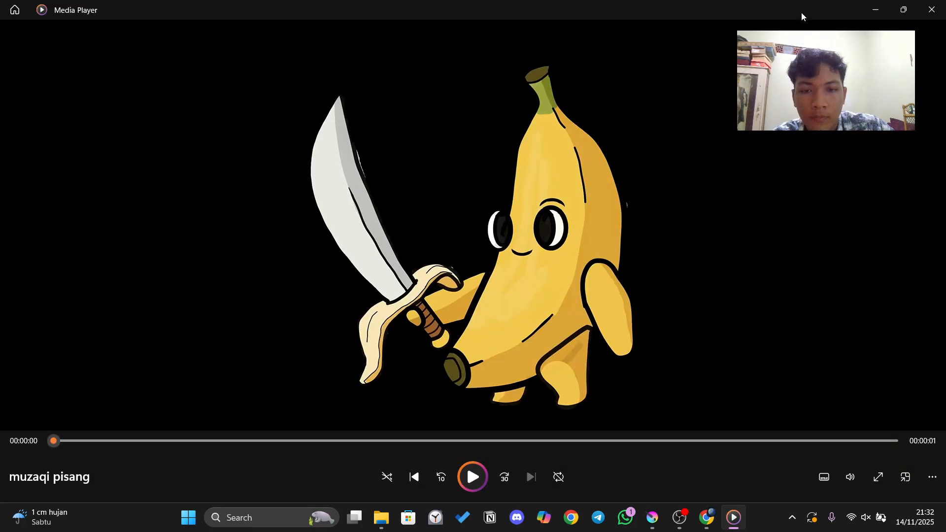
left_click(930, 10)
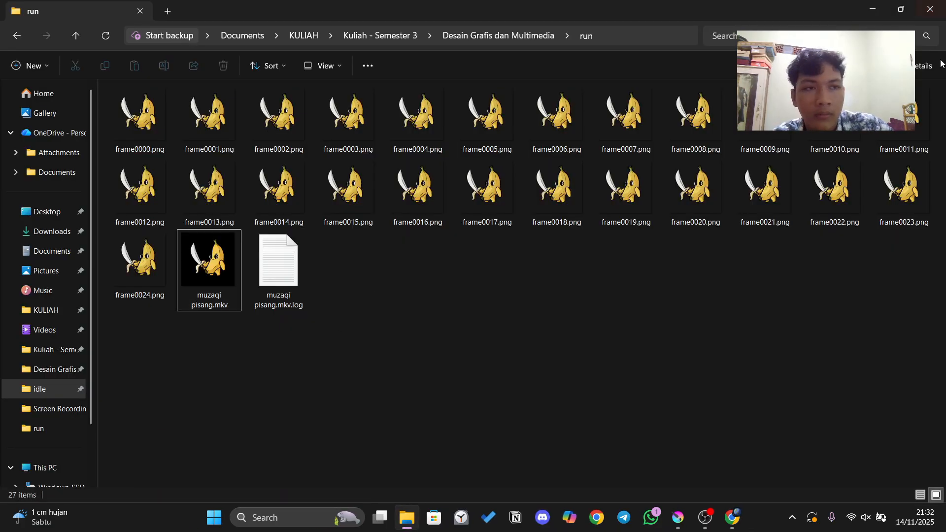
Switch to OBS and stop the screen recording.
left_click(678, 517)
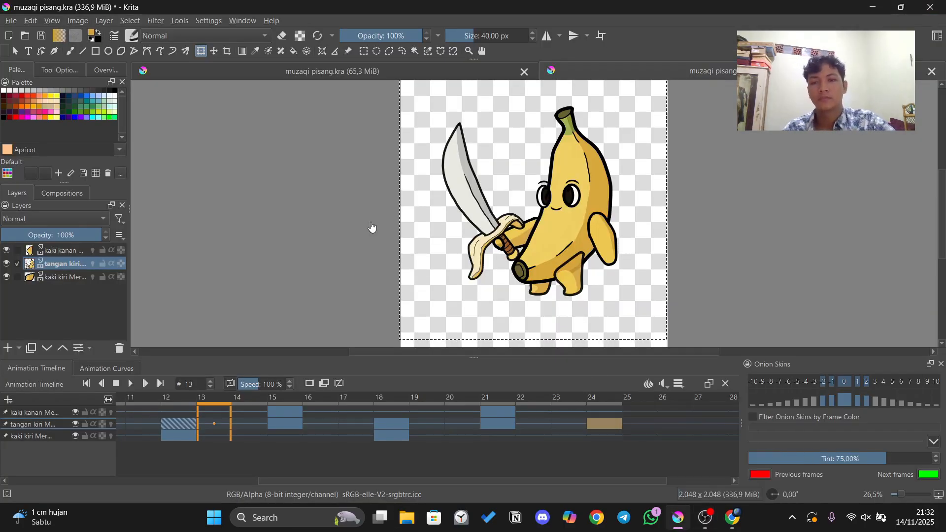
mouse_move(706, 515)
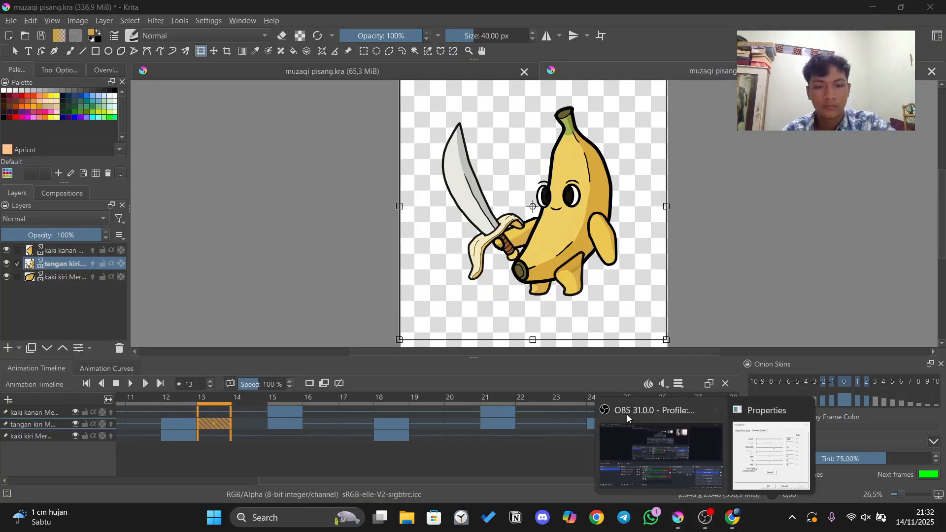
left_click(625, 416)
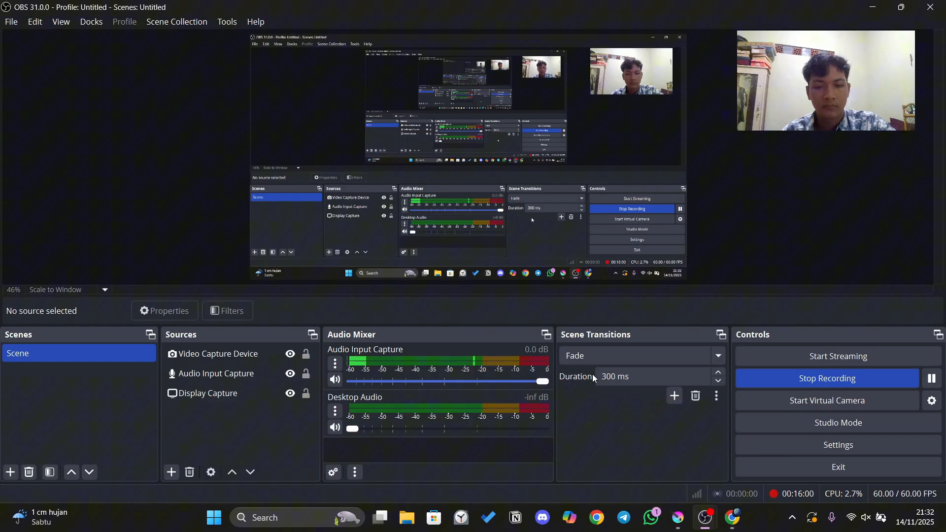
left_click(836, 381)
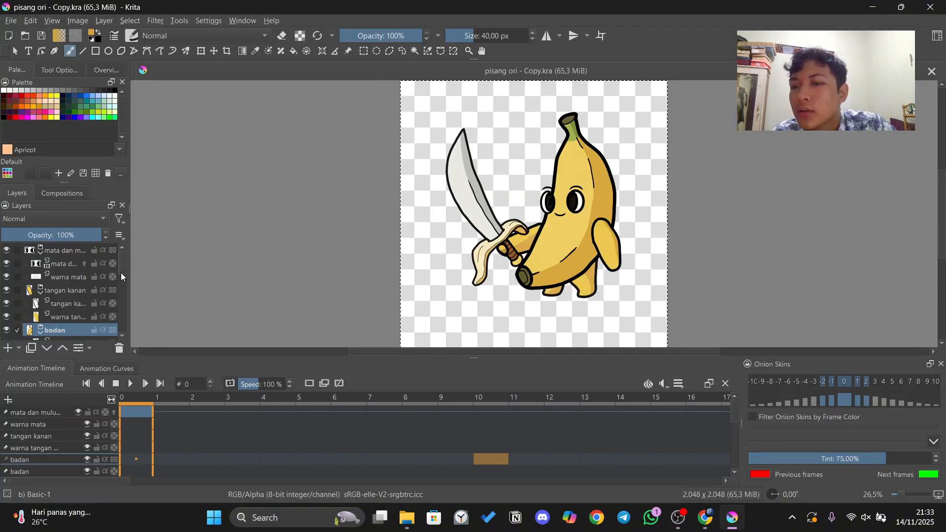
Merge the eyes-and-mouth, tangan kanan, badan, jari tangan kiri, pedang and tangan kiri groups into one layer.
mouse_move(120, 273)
left_mouse_down()
mouse_move(122, 304)
mouse_move(120, 256)
left_mouse_up()
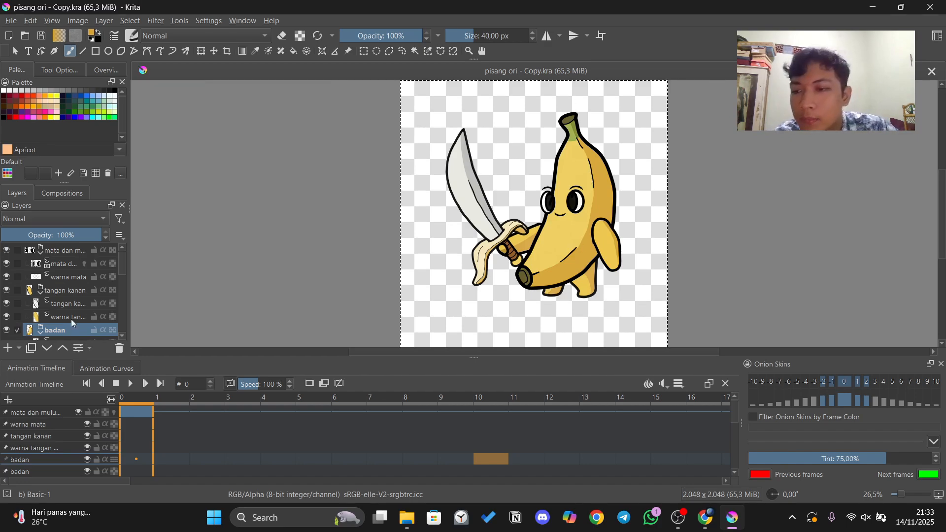
left_click(19, 253)
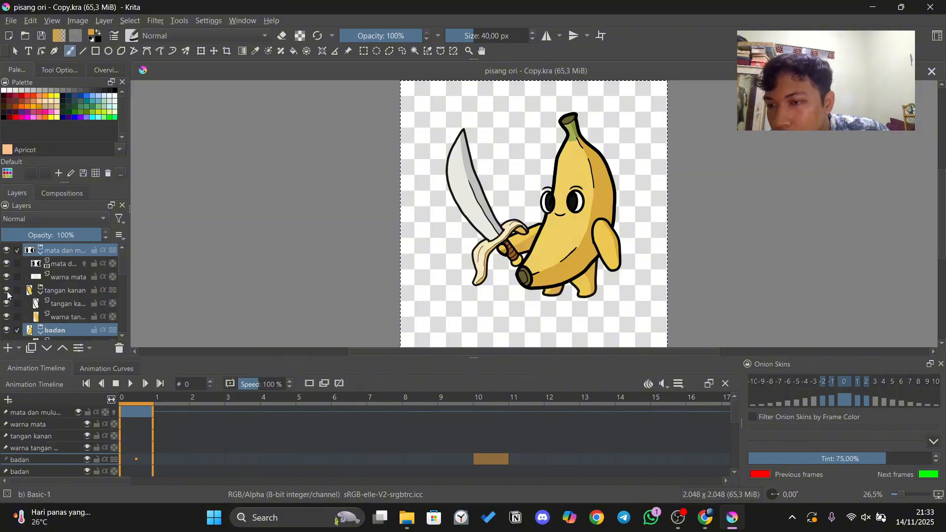
scroll(23, 294, "down", 3)
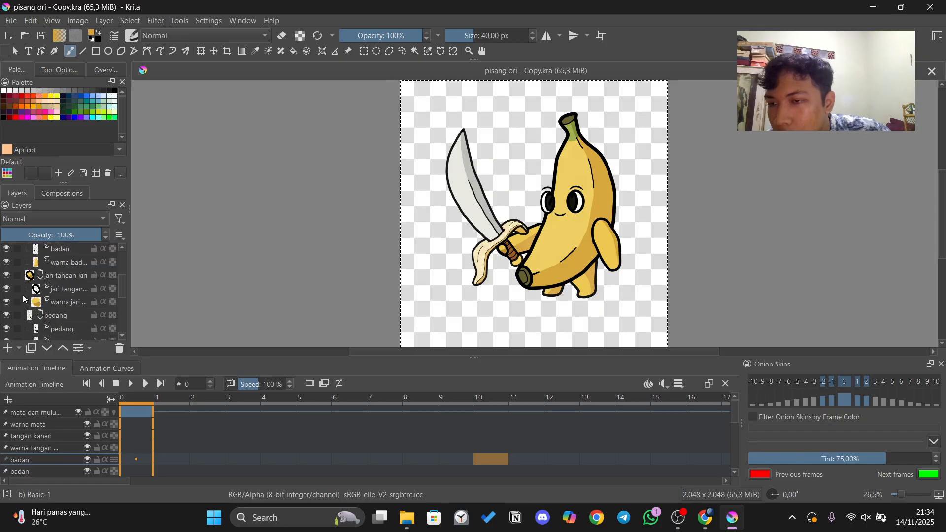
left_click(17, 276)
scroll(54, 315, "down", 3)
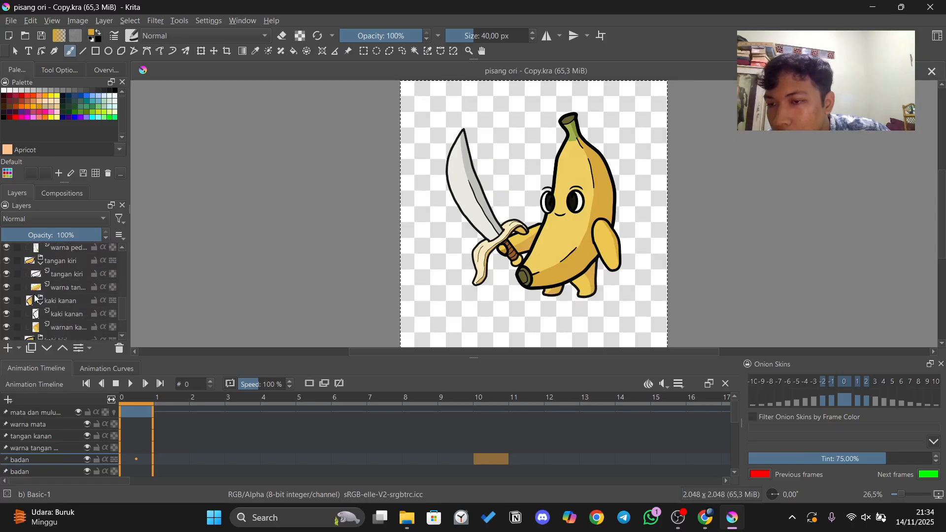
right_click(34, 262)
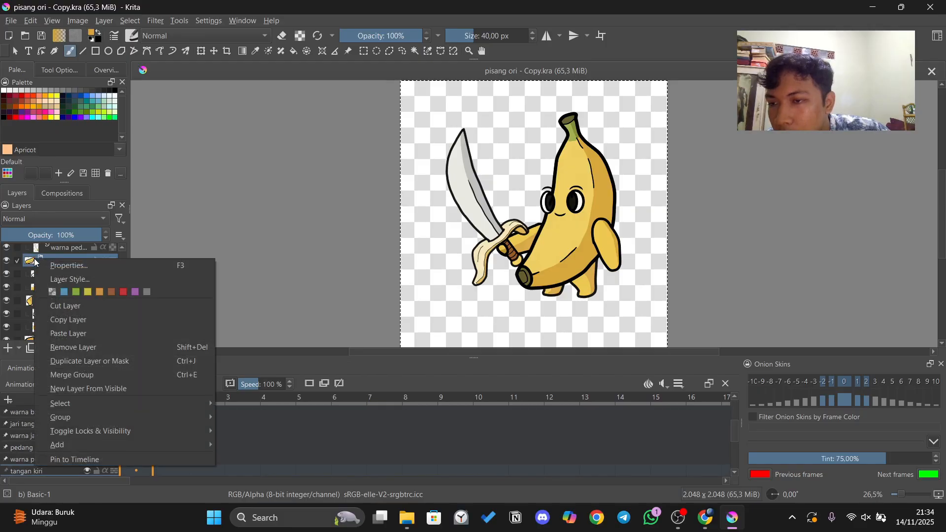
left_click(99, 372)
Merge the kaki kanan group and the kaki kiri group each into a single layer.
left_click(58, 279)
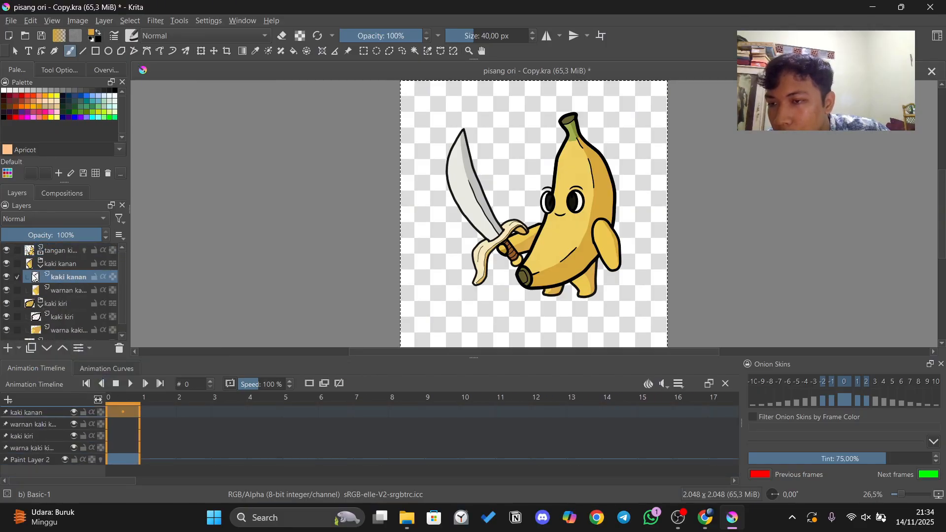
left_click(18, 263)
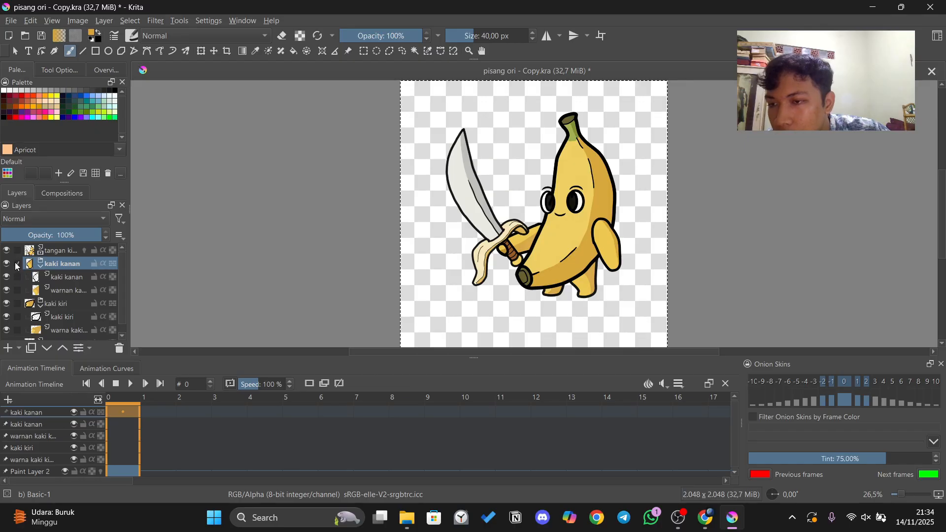
key("ctrl+e")
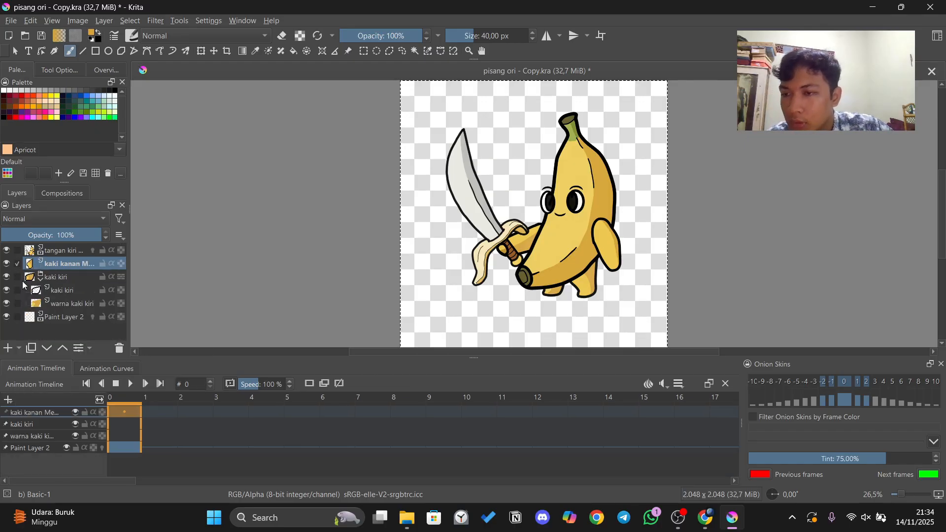
left_click(18, 277)
key("ctrl+e")
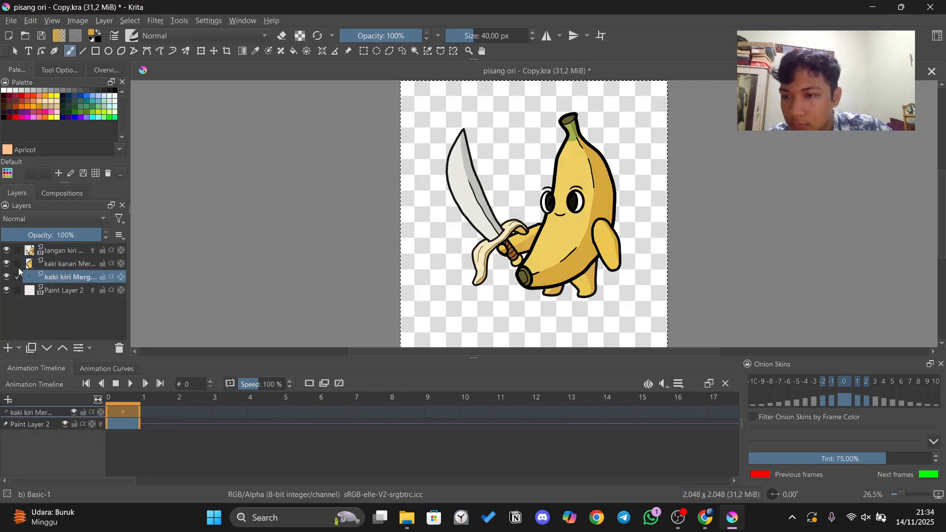
Remove Paint Layer 2 from the document.
left_click(51, 291)
right_click(55, 290)
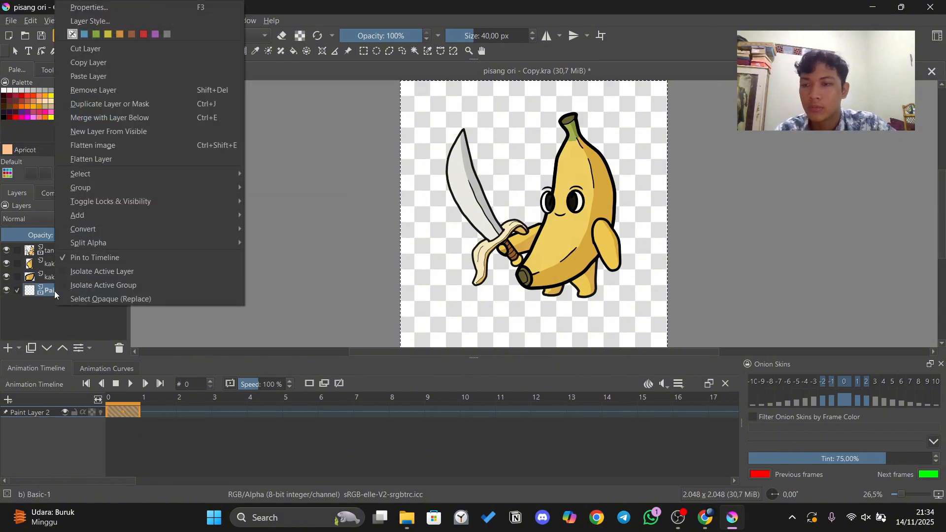
left_click(104, 89)
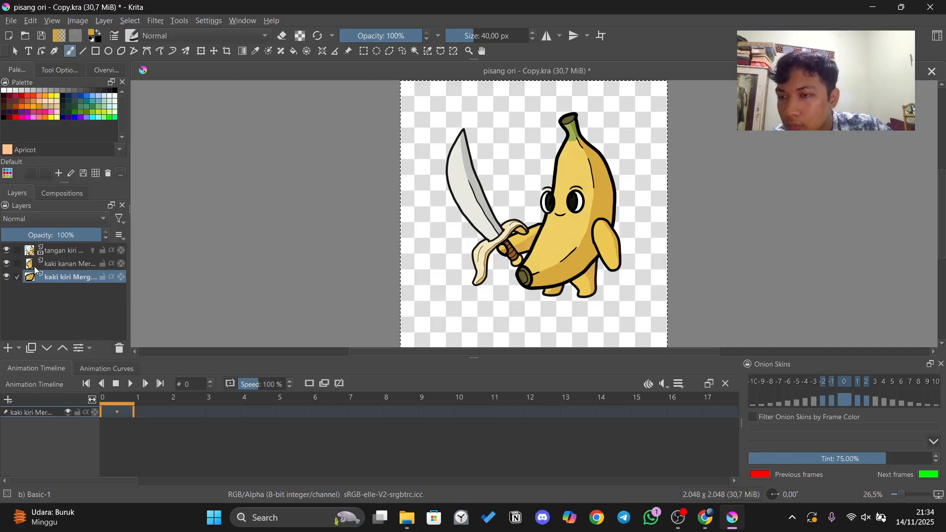
Pin the merged kaki kanan and kaki kiri layers to the animation timeline and make kaki kanan the active layer.
left_click(15, 268)
left_click(15, 274)
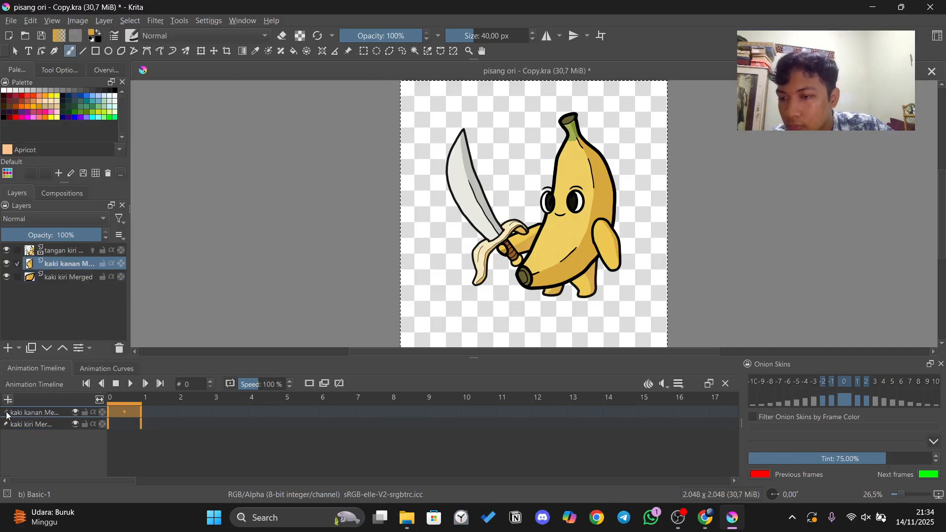
left_click(17, 250)
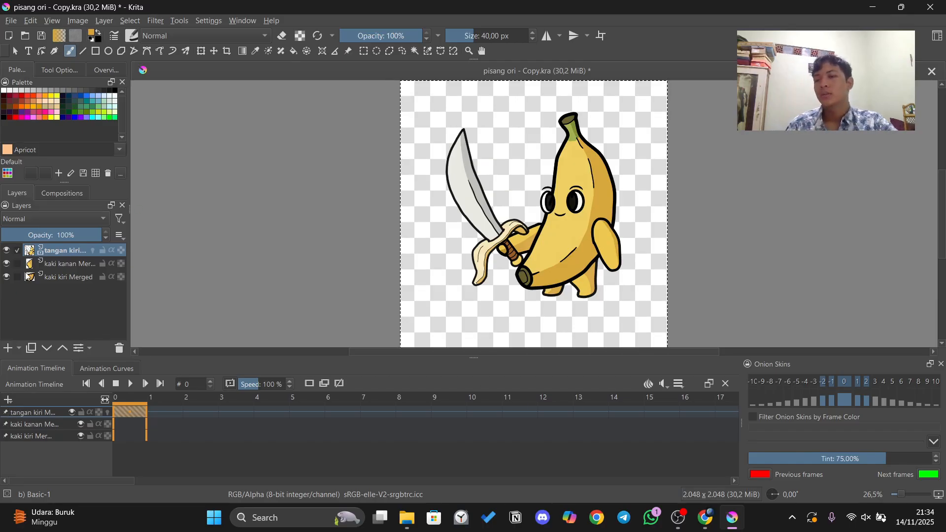
left_click(68, 265)
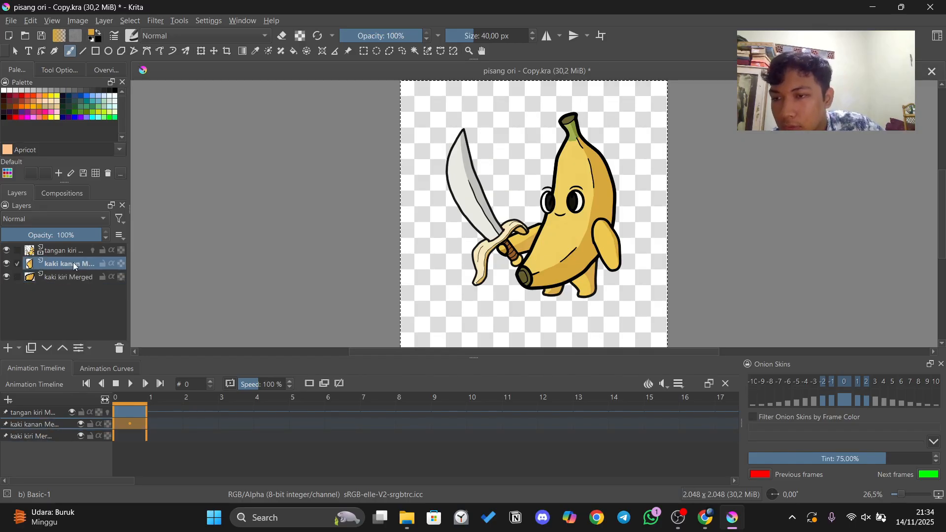
left_click(69, 235)
left_click_drag(82, 241, 262, 249)
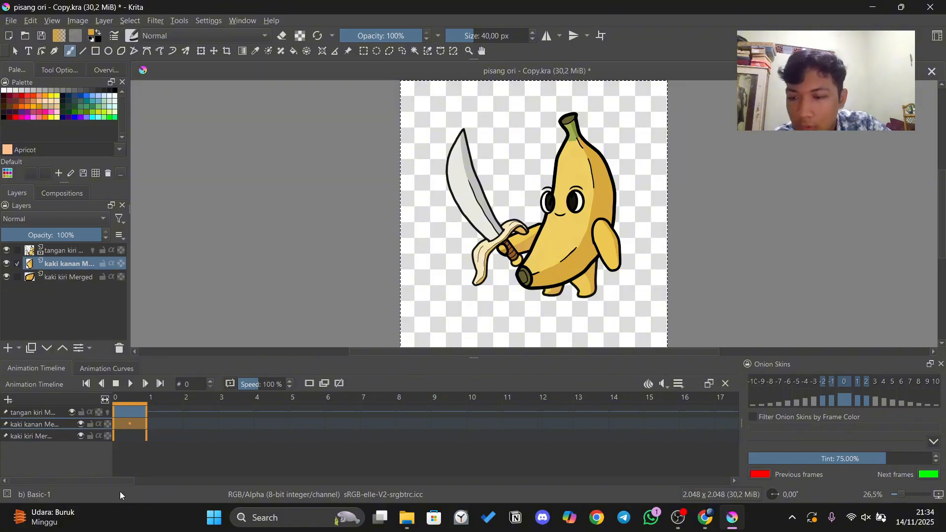
mouse_move(114, 482)
left_mouse_down()
mouse_move(300, 480)
mouse_move(114, 474)
left_mouse_up()
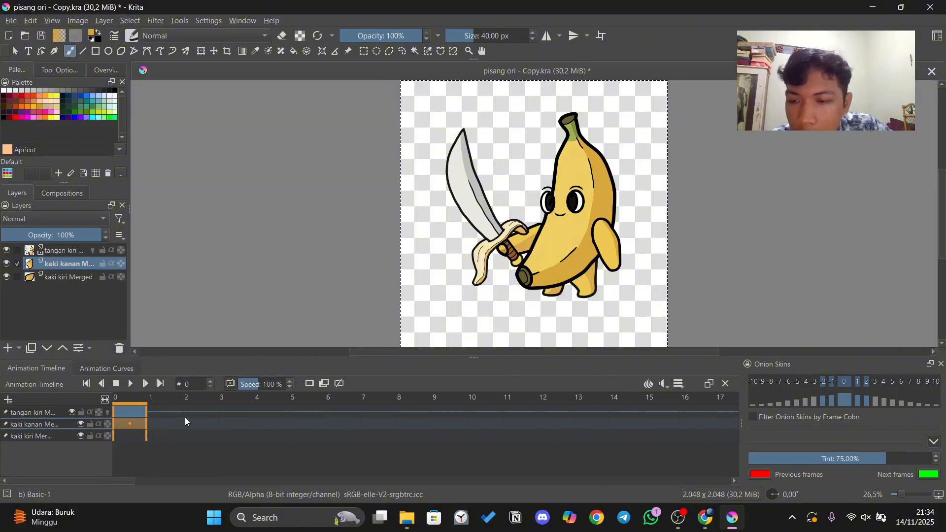
Set the animation's clip end to frame 24.
left_click_drag(129, 424, 185, 421)
left_click(679, 385)
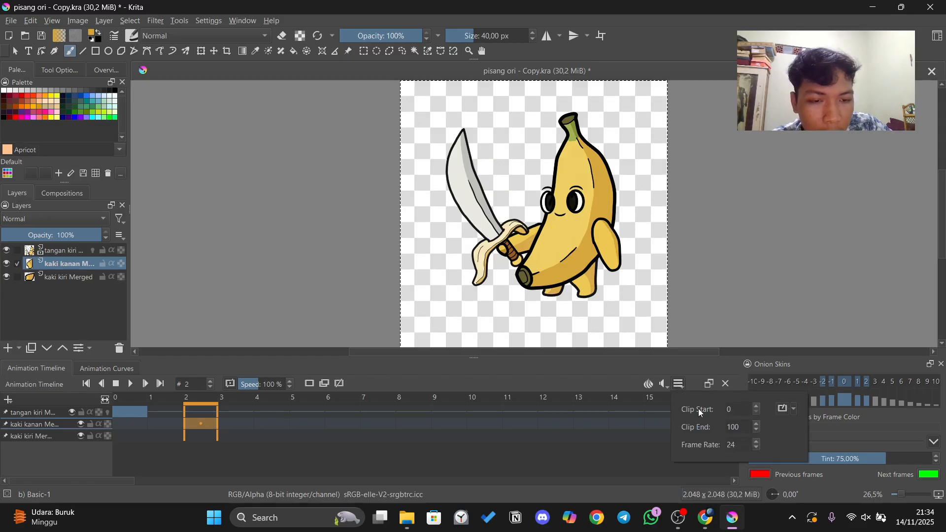
left_click_drag(738, 426, 709, 427)
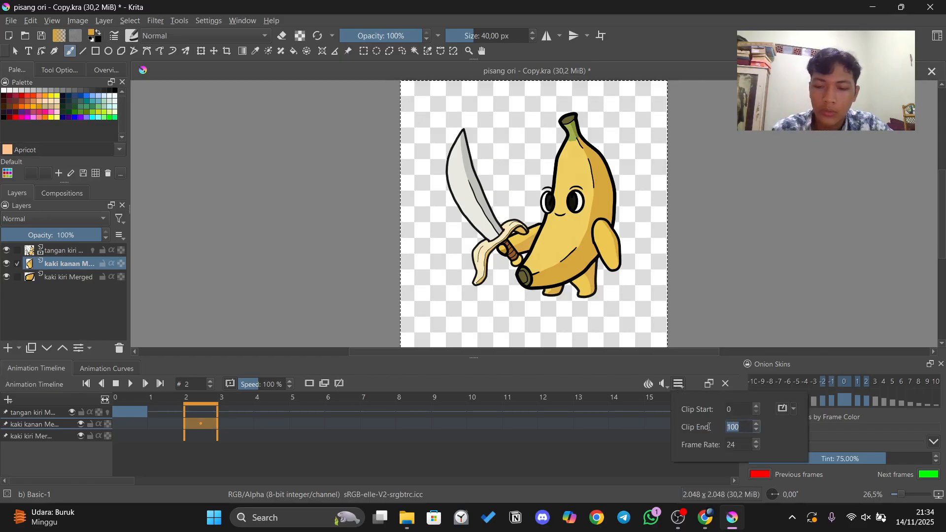
type("23")
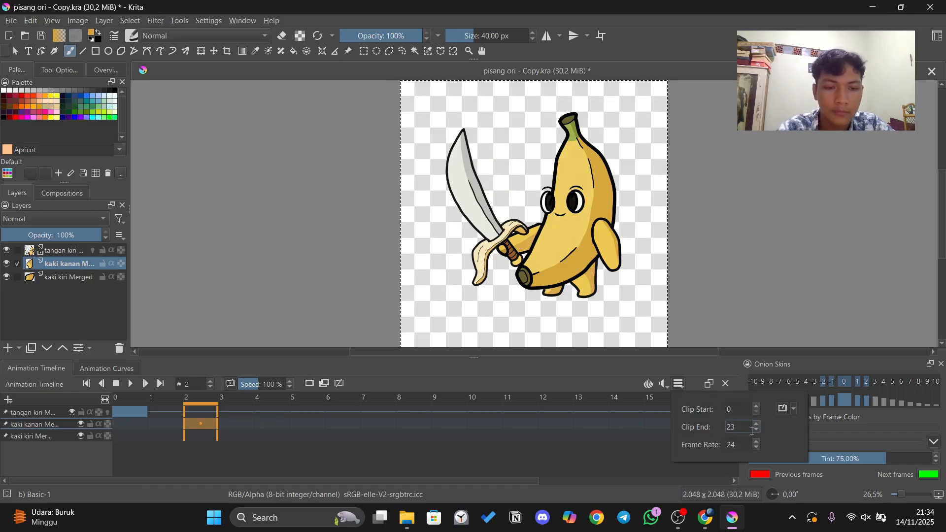
key("BackSpace")
type("4")
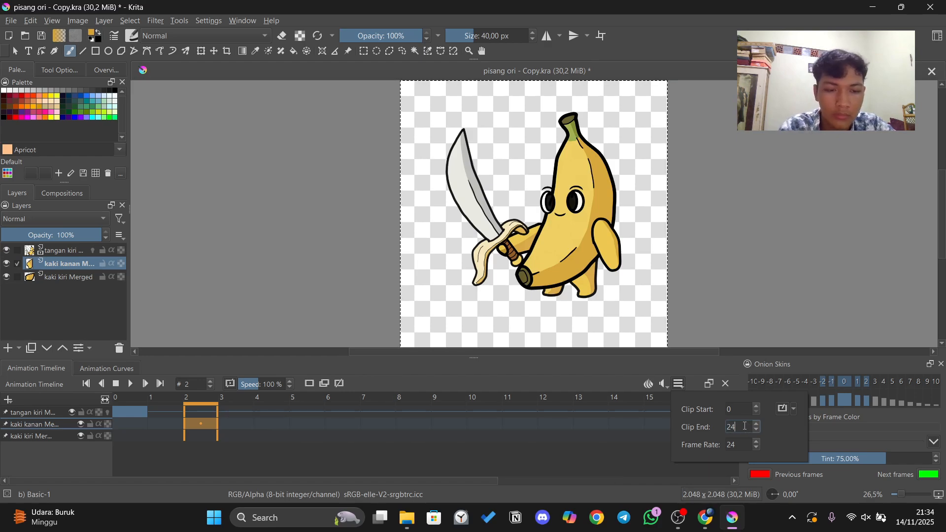
left_click(650, 438)
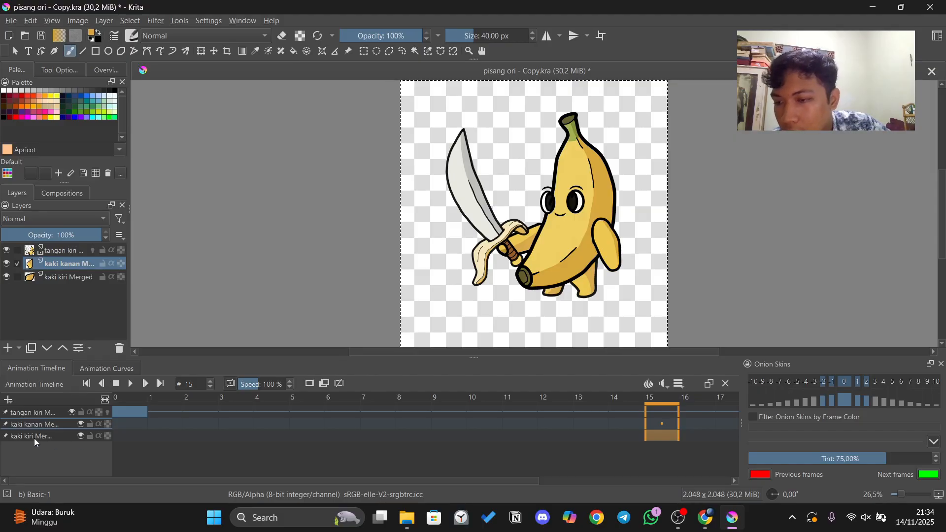
Add a duplicate keyframe of the merged tangan kiri layer at frame 3.
left_click(38, 413)
left_click(141, 412)
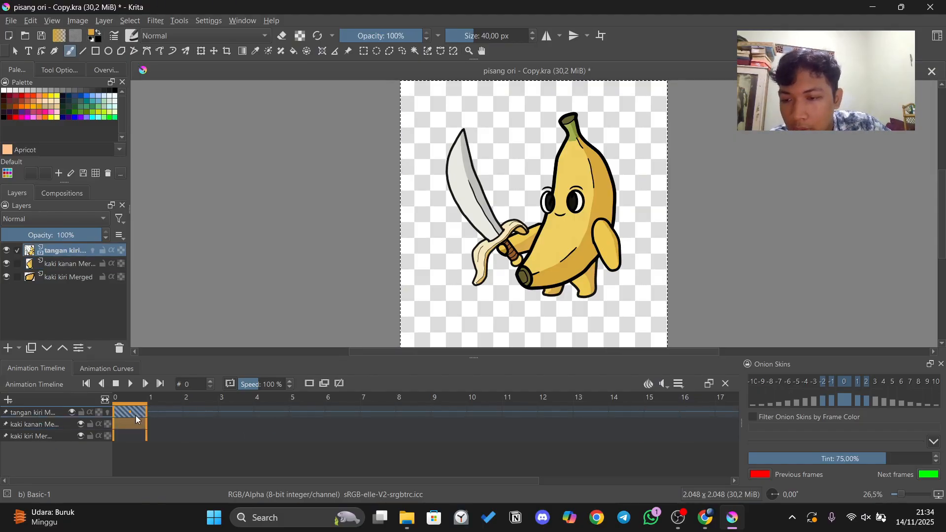
left_click(189, 436)
left_click(243, 424)
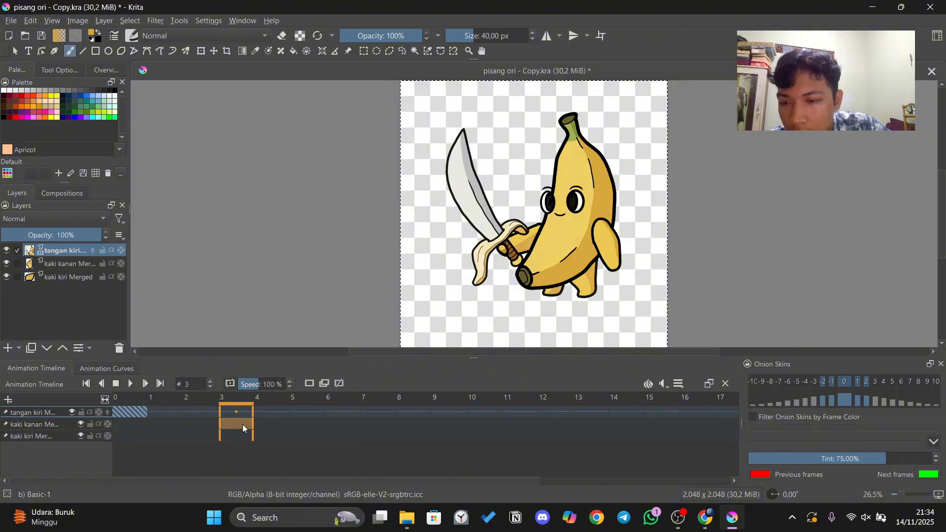
left_click(227, 412)
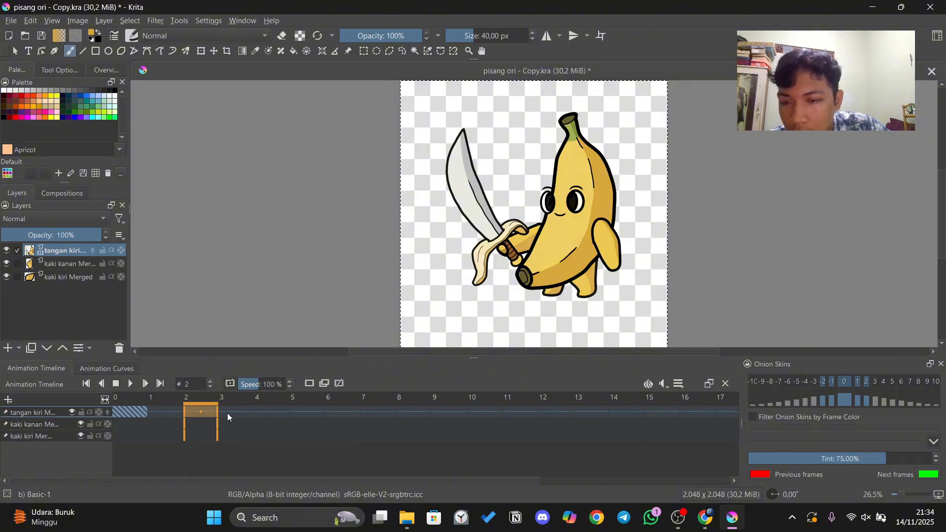
left_click(324, 386)
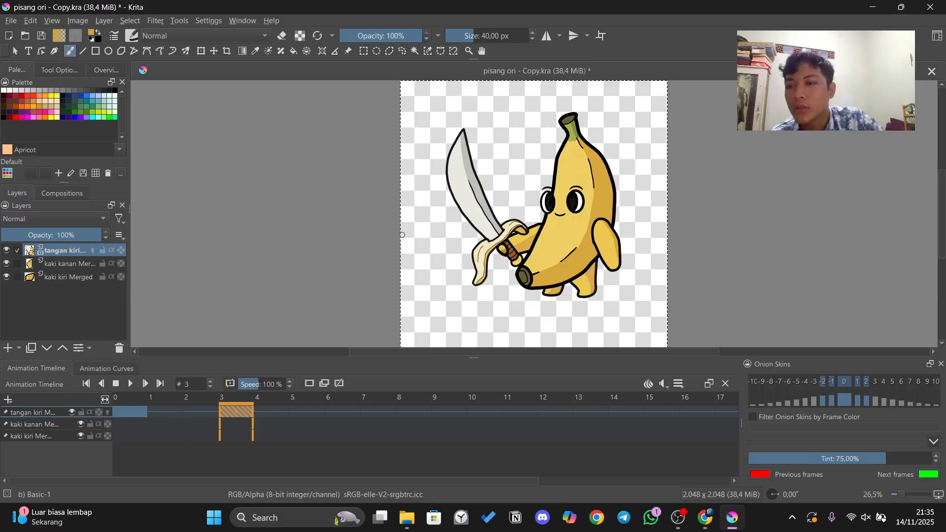
Reorder the merged kaki kanan layer above tangan kiri and give it a duplicate keyframe at frame 3.
left_click(73, 264)
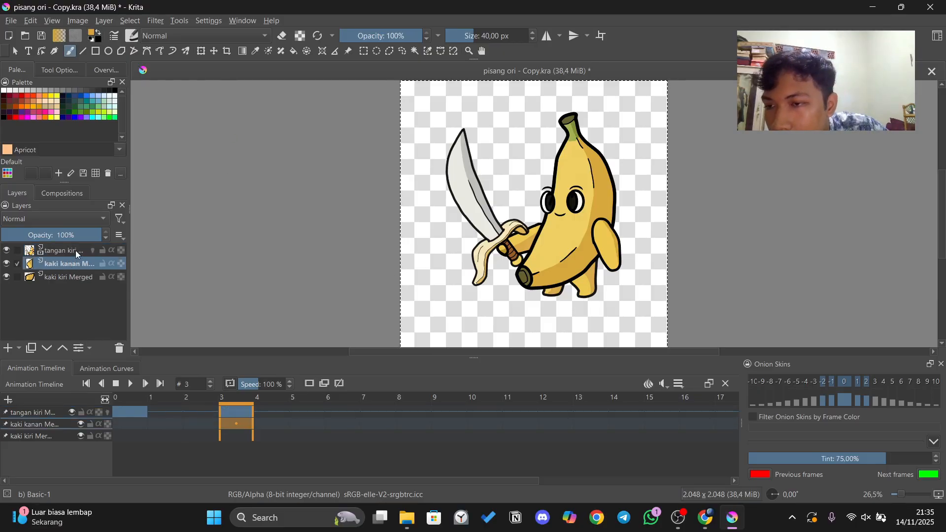
left_click_drag(75, 250, 75, 245)
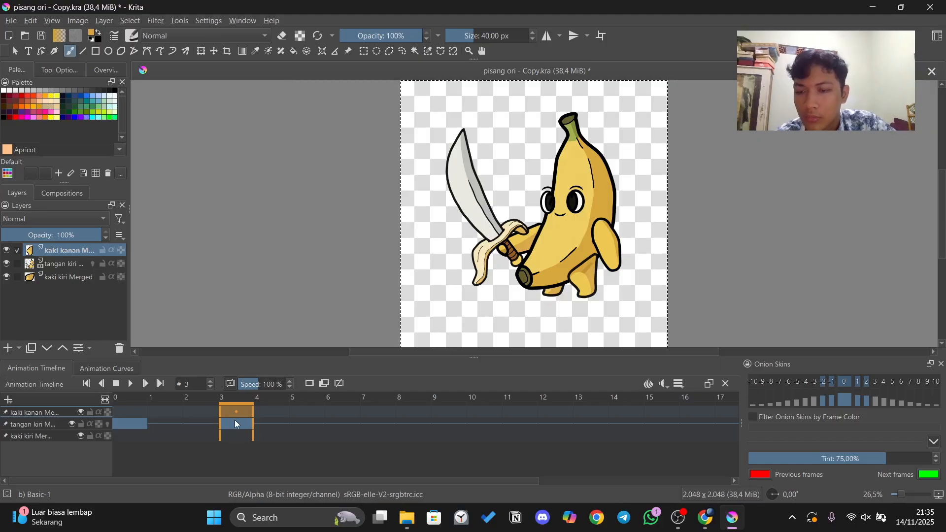
left_click(323, 386)
left_click(281, 412)
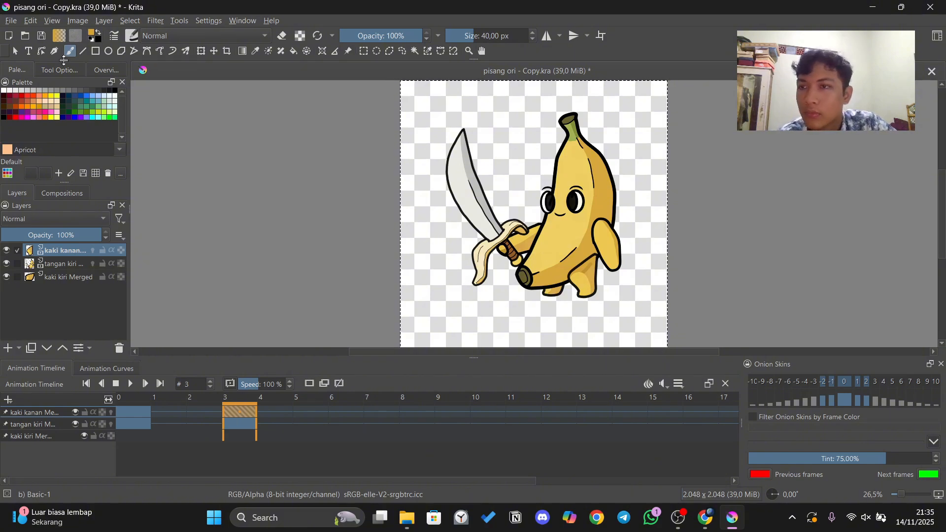
Try to shift the kaki kanan leg slightly upward and sideways on frame 3 with the Transform tool.
left_click(15, 52)
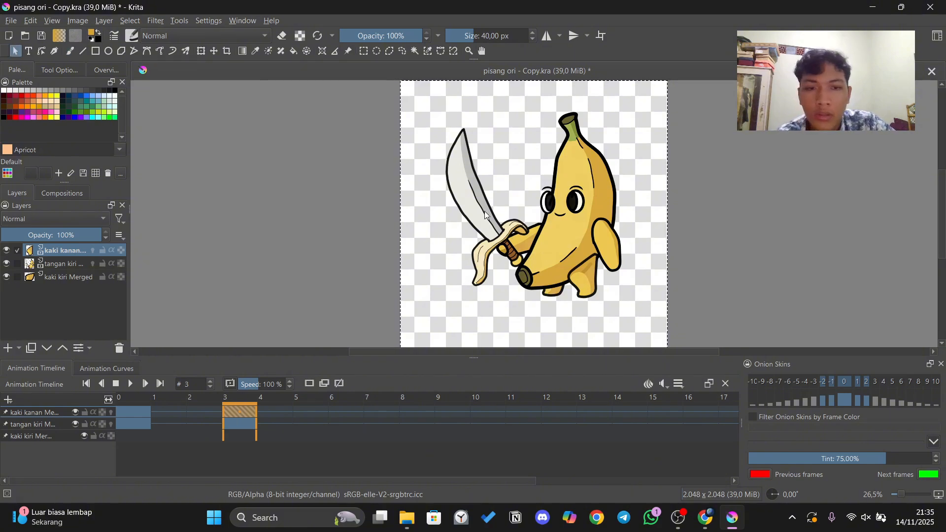
left_click(201, 51)
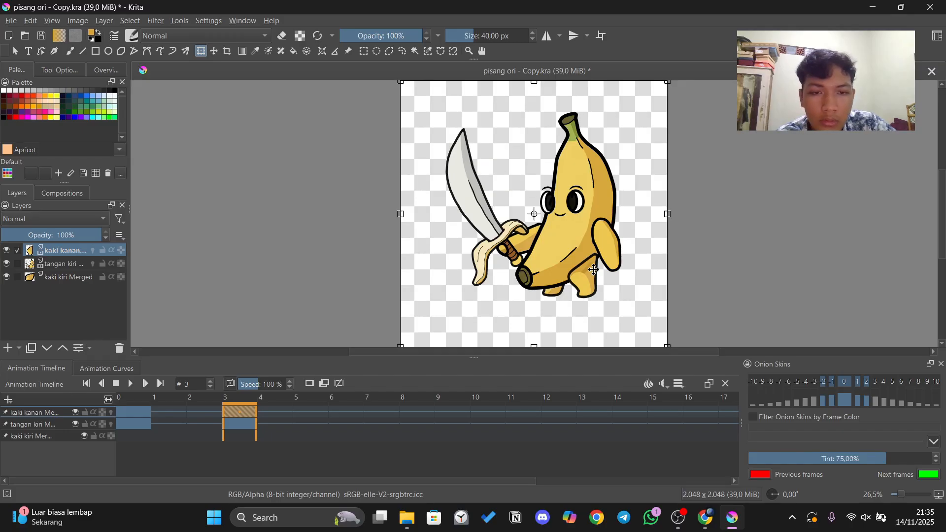
left_click_drag(586, 282, 588, 276)
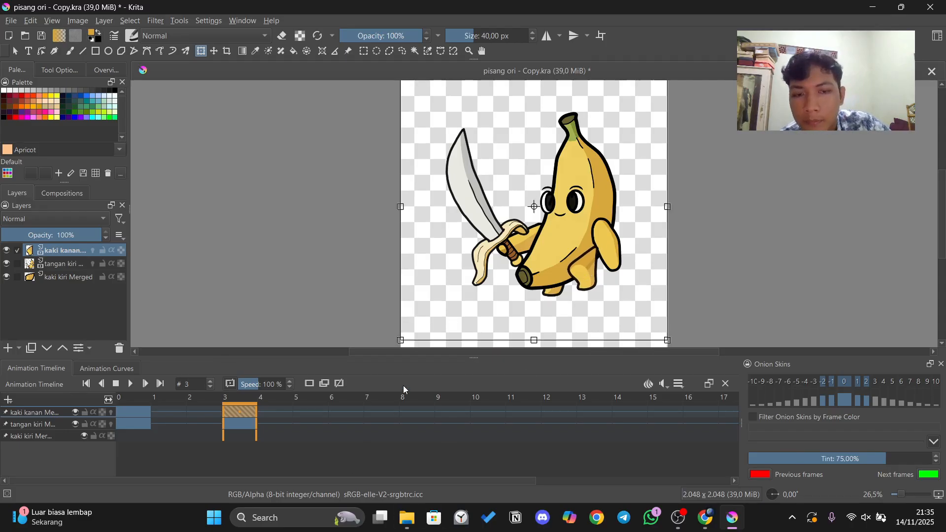
left_click_drag(582, 273, 586, 277)
key("Right")
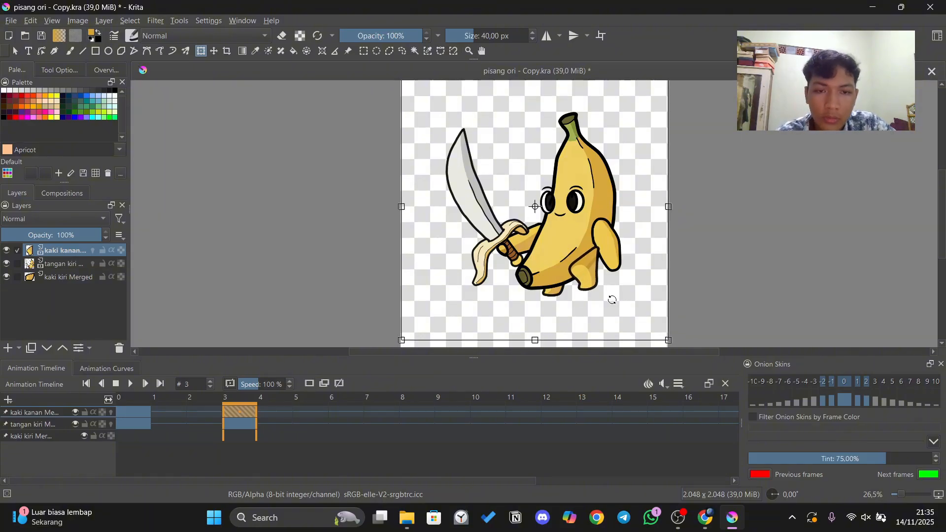
key("Right")
key("ctrl+z")
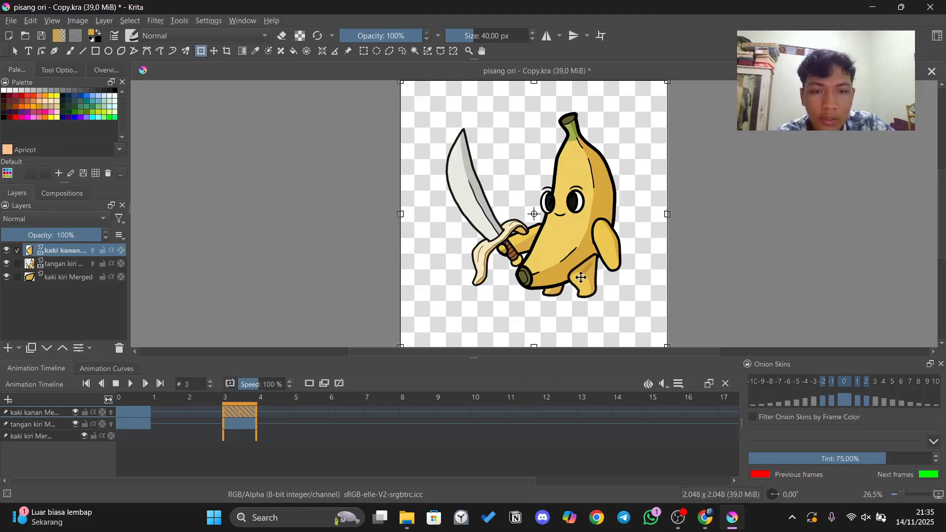
Nudge the kaki kanan leg straight up in small steps on frame 3, without any sideways shift.
key("Up")
key("Up")
key("Up")
key("Up")
key("Up")
key("Up")
key("Up")
key("Up")
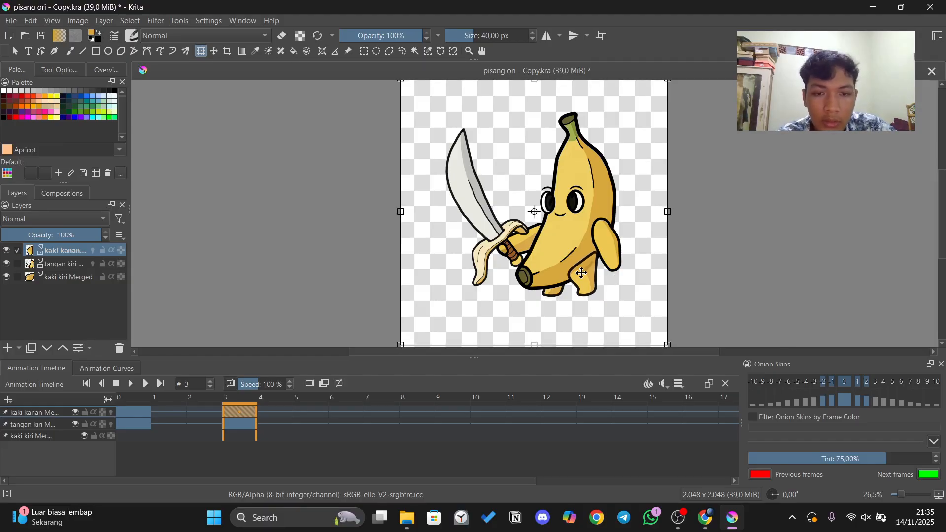
key("Up")
key("Up")
key("Up")
key("Up")
key("Up")
key("Up")
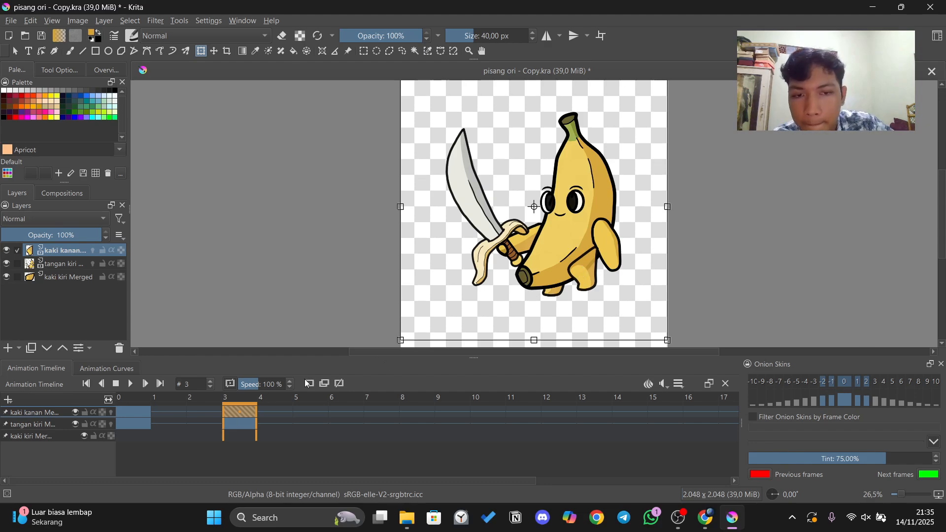
Add duplicate keyframes at frame 6 for the merged tangan kiri and kaki kiri layers.
left_click(318, 439)
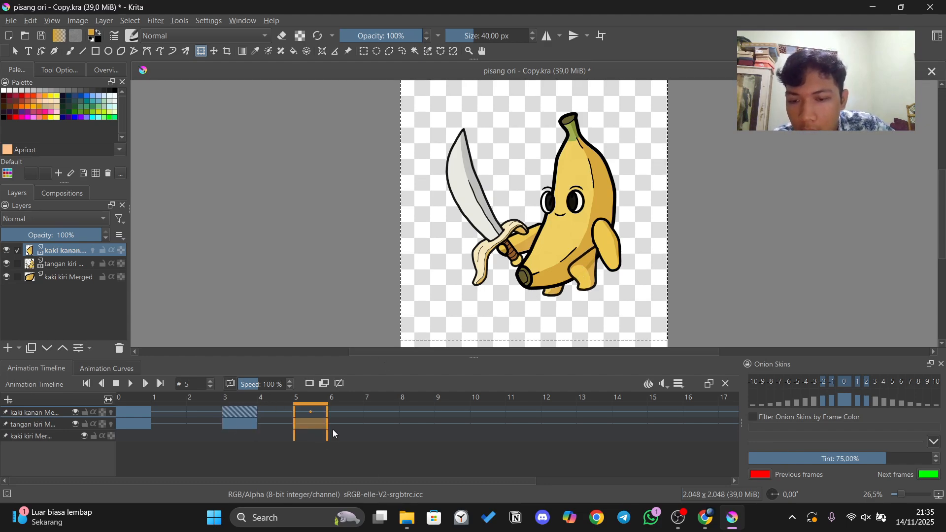
left_click(347, 428)
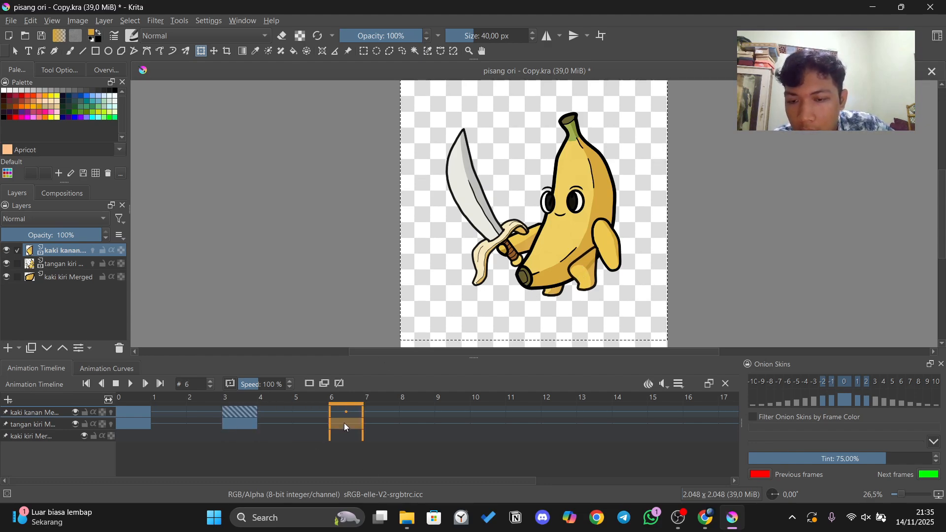
left_click(324, 384)
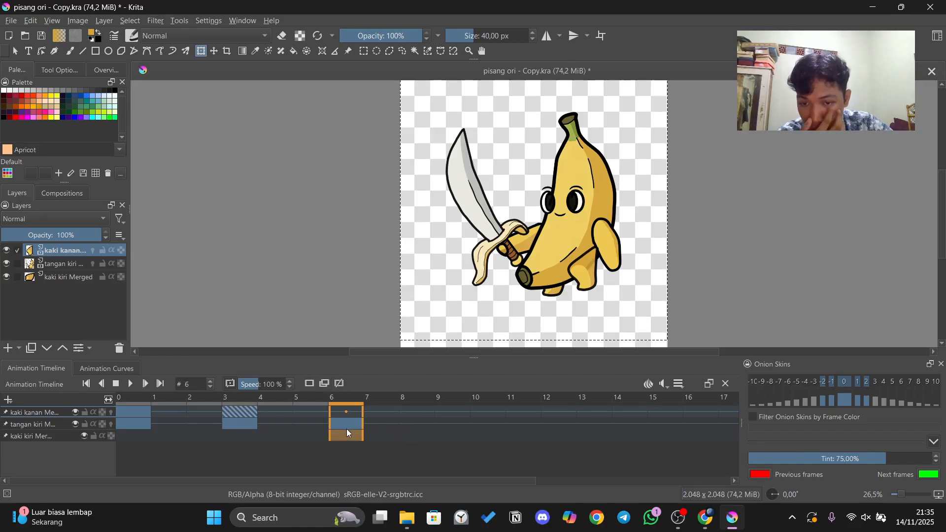
left_click(319, 383)
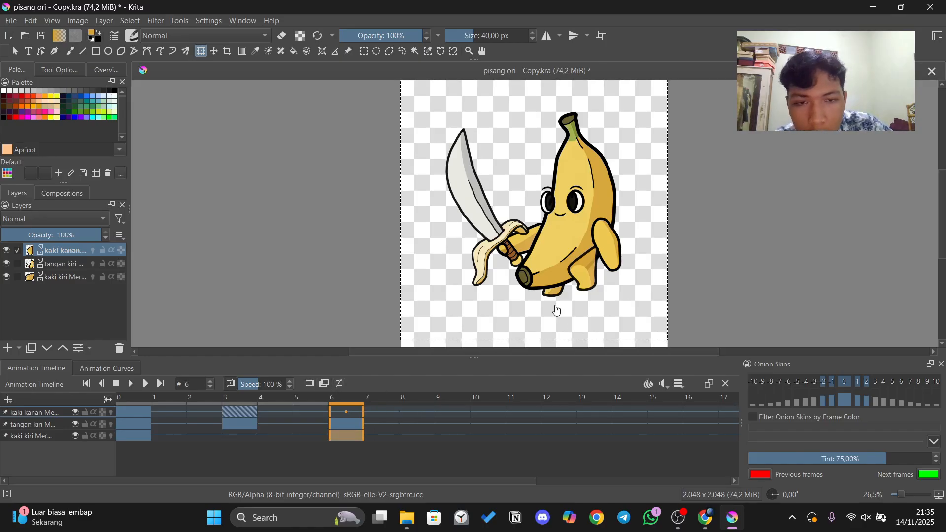
Try to raise the kaki kiri leg on frame 6 until it is almost hidden behind the body.
left_click(64, 276)
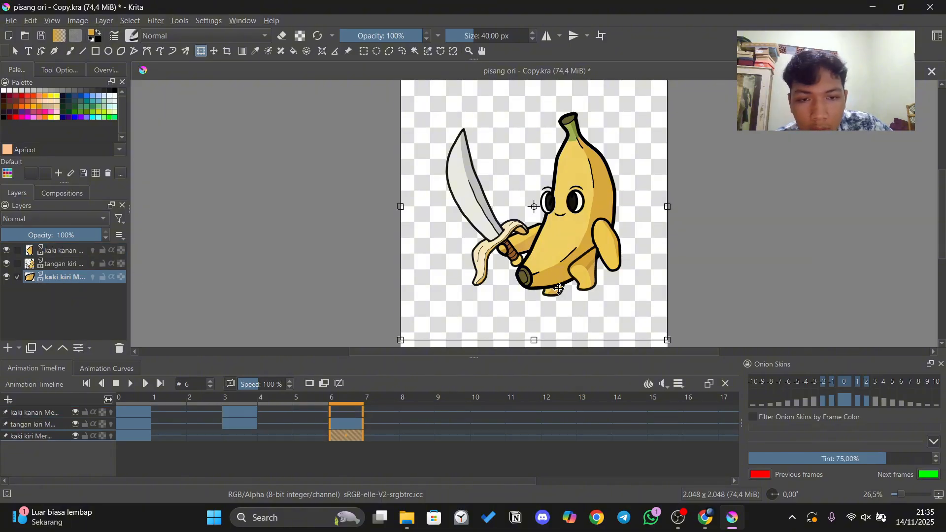
key("Up")
key("Up")
key("Up")
key("Up")
key("Up")
key("Up")
key("Up")
key("Up")
key("Up")
key("Up")
key("Up")
key("Up")
key("Up")
key("Up")
key("Up")
key("Up")
key("Up")
key("Up")
key("Up")
key("Up")
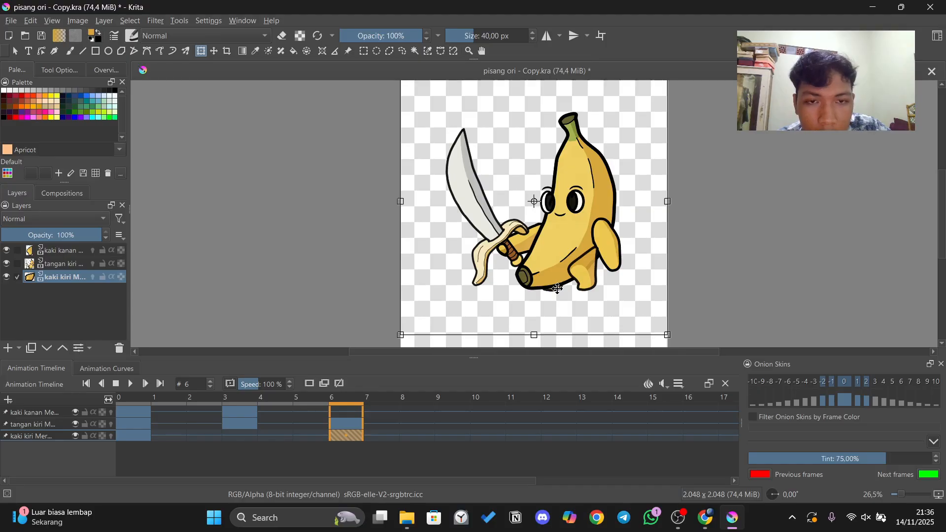
left_click_drag(414, 481, 422, 481)
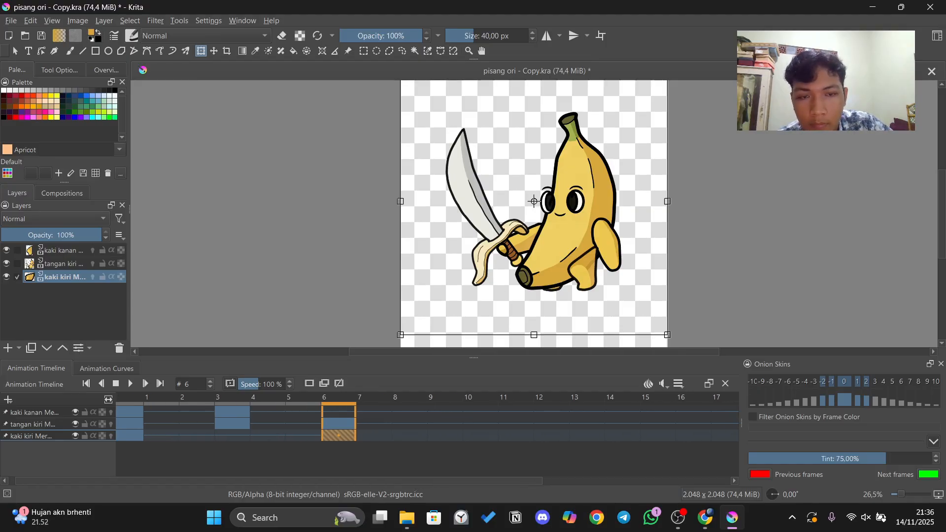
left_click(347, 437)
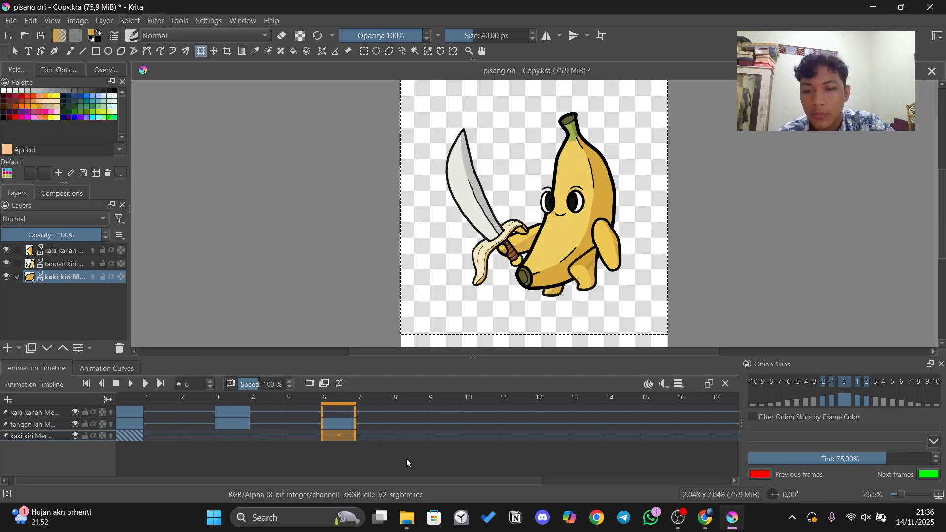
Try again to transform the kaki kiri layer on frame 6, moving the leg slightly up.
left_click(409, 435)
left_click(348, 423)
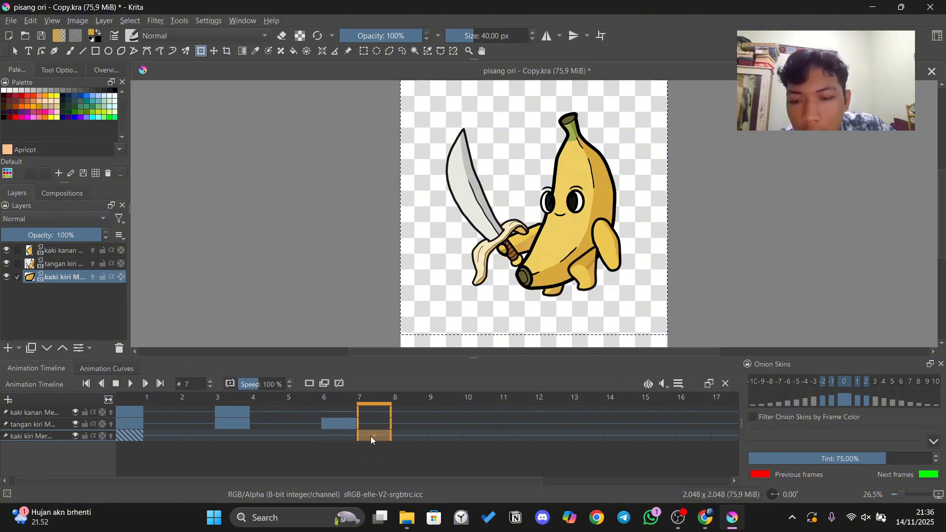
key("ctrl+t")
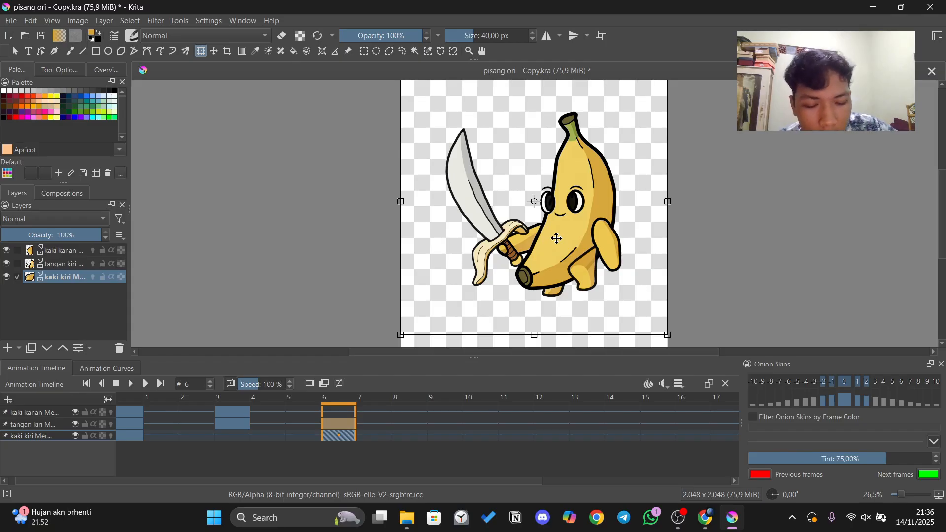
key("Up")
key("Up")
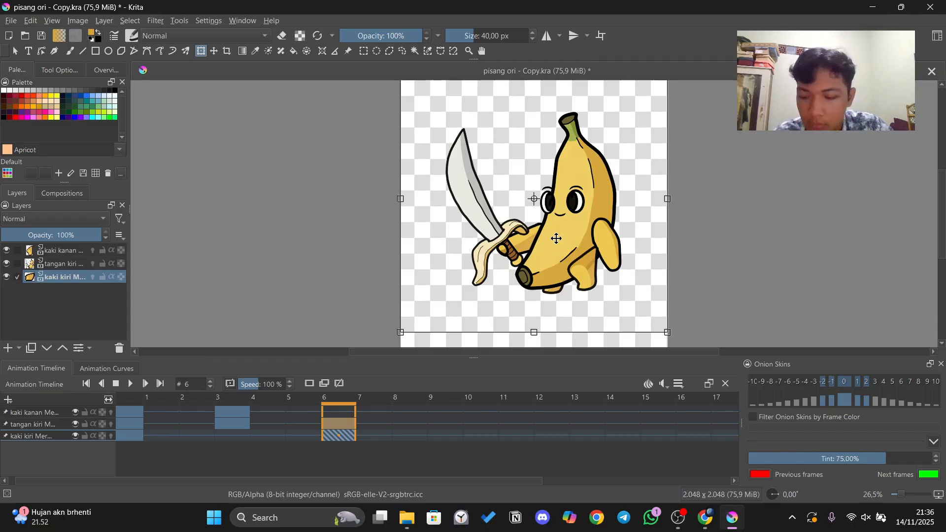
key("Return")
Nudge the tangan kiri layer, with the body and sword, slightly upward on frame 6 and apply the transform.
left_click(55, 263)
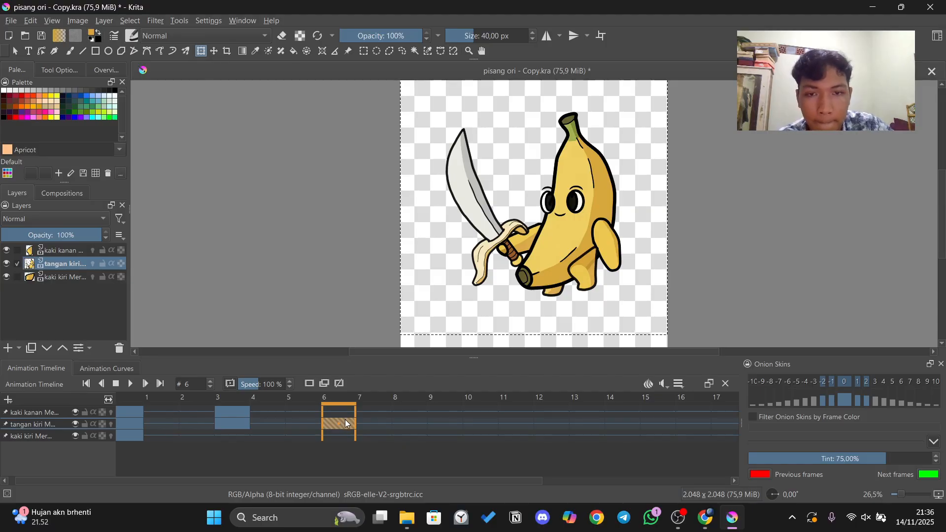
key("ctrl+t")
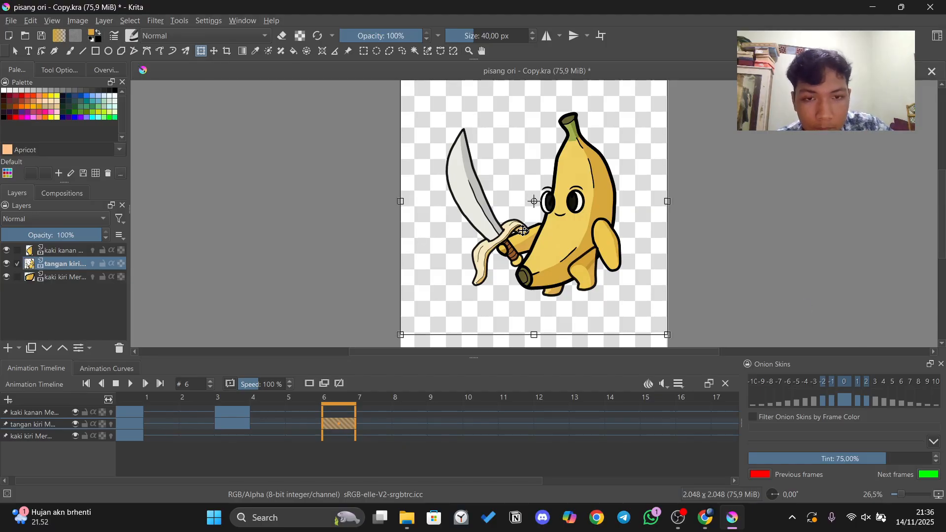
key("Up")
key("Up")
key("Up")
key("Up")
key("Up")
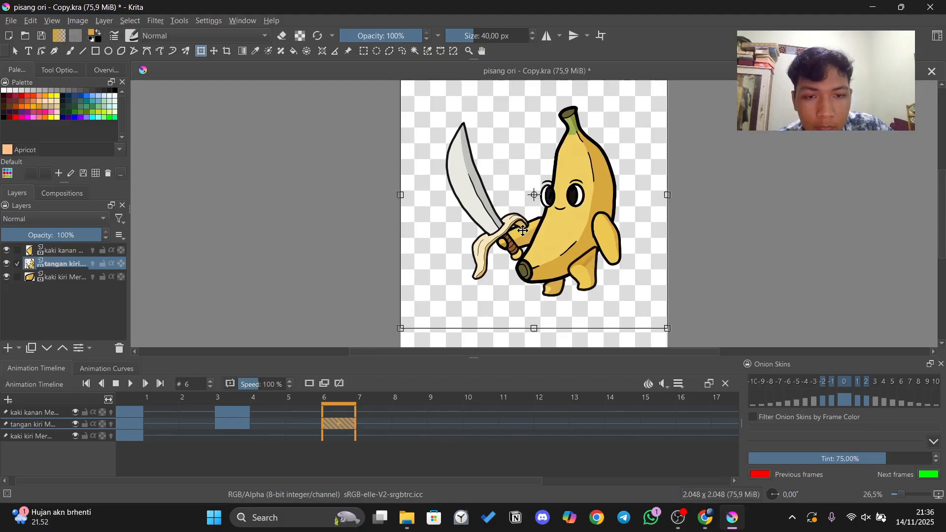
key("Up")
key("Up")
key("Down")
key("Down")
key("Down")
key("Down")
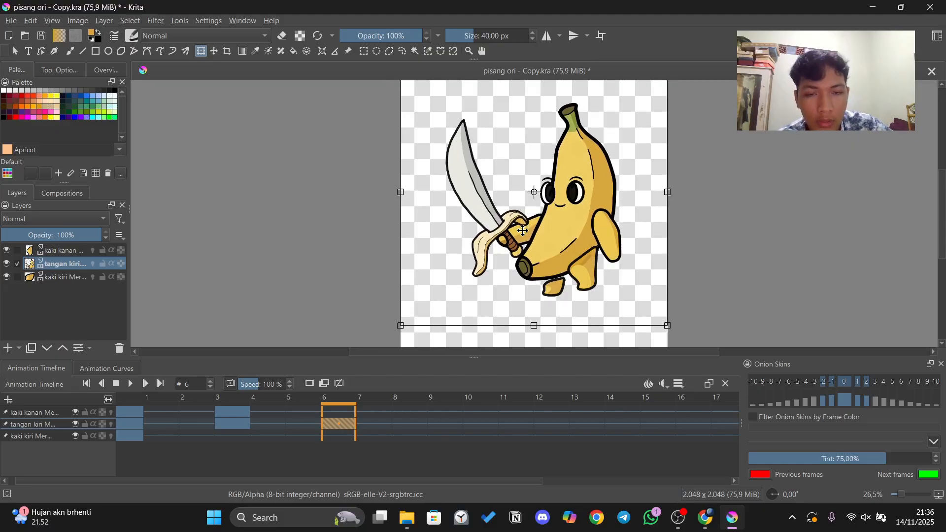
key("Down")
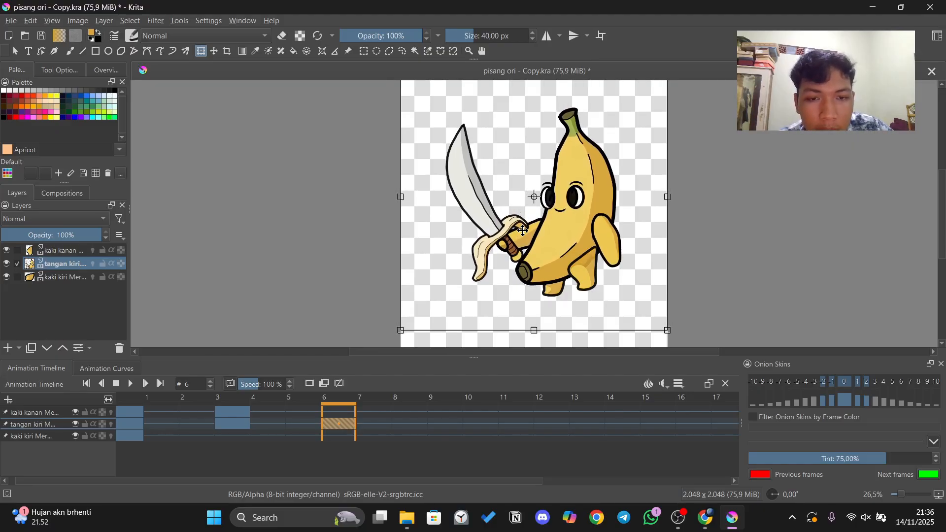
key("Return")
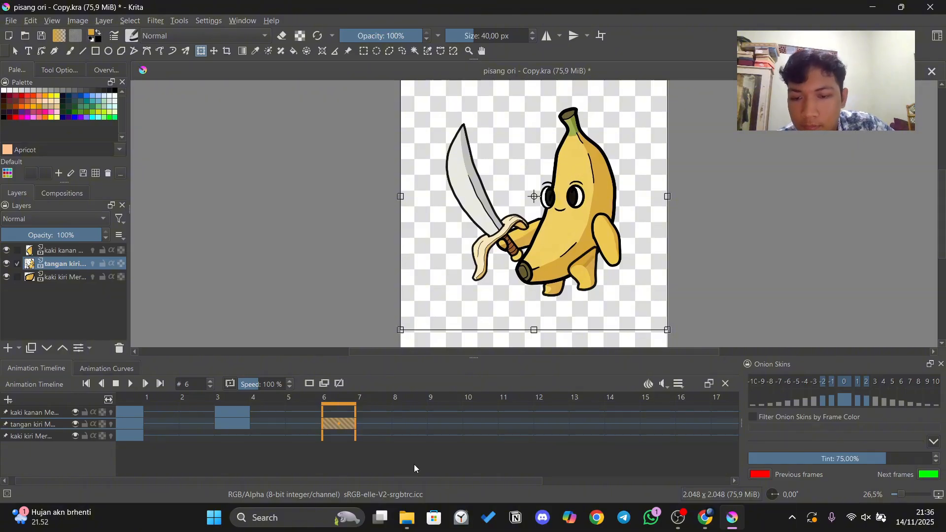
Add duplicate keyframes at frame 9 for the tangan kiri and kaki kiri layers.
left_click(385, 436)
left_click_drag(375, 423, 434, 427)
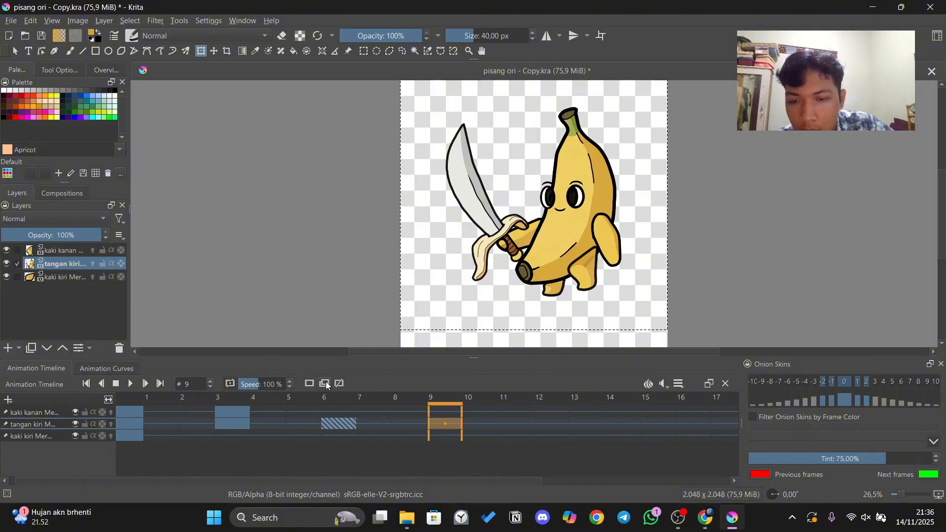
left_click(456, 421)
left_click(447, 436, "shift")
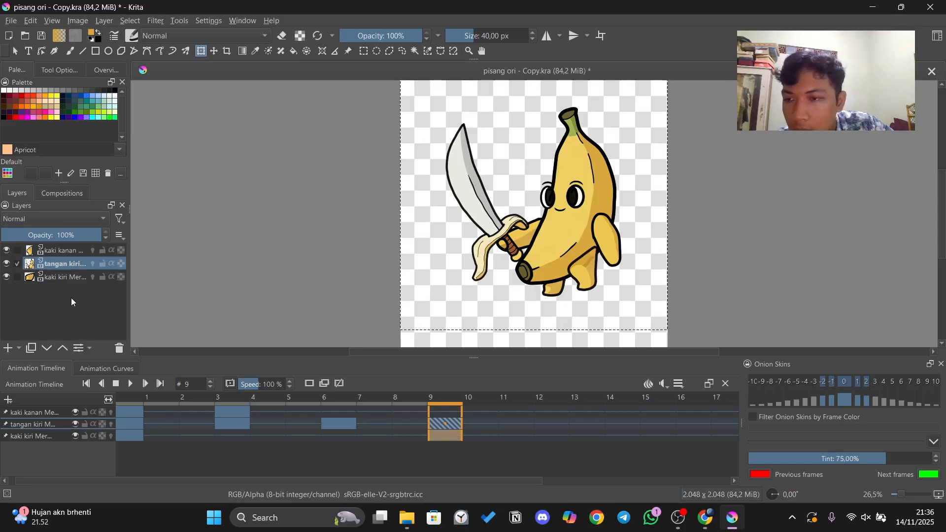
Raise the kaki kiri leg straight up in small steps on frame 9, tucking it closer behind the body.
left_click(49, 277)
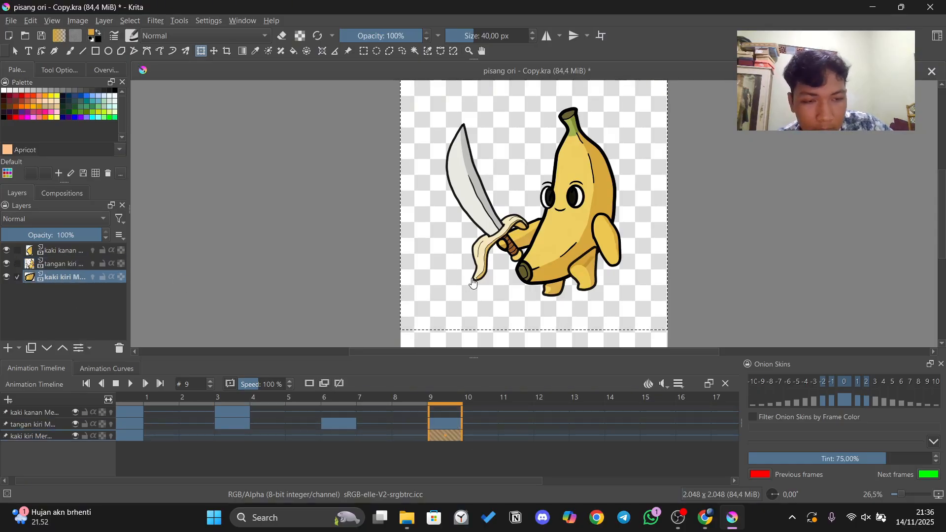
scroll(571, 227, "up", 4)
scroll(567, 271, "down", 5)
scroll(579, 230, "up", 3)
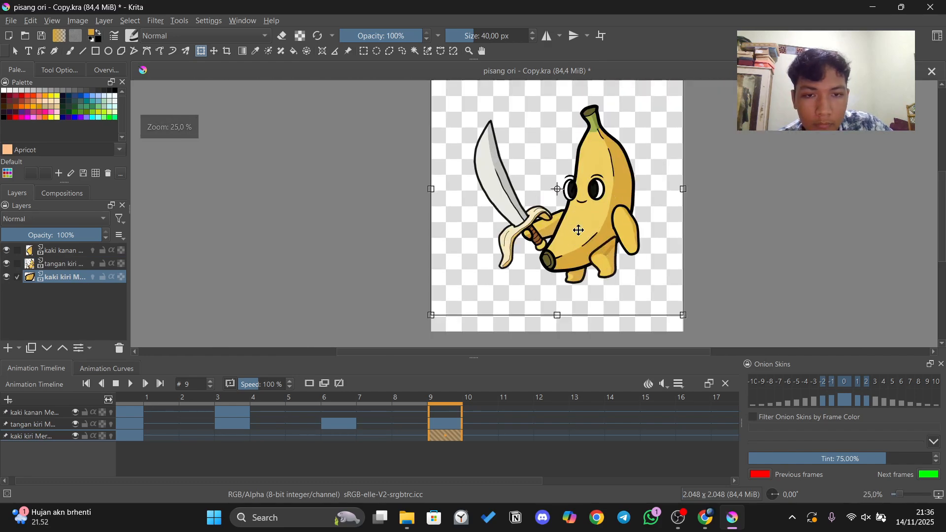
key("Up")
key("Up")
key("Up")
key("Up")
key("Up")
key("Up")
key("Up")
key("Up")
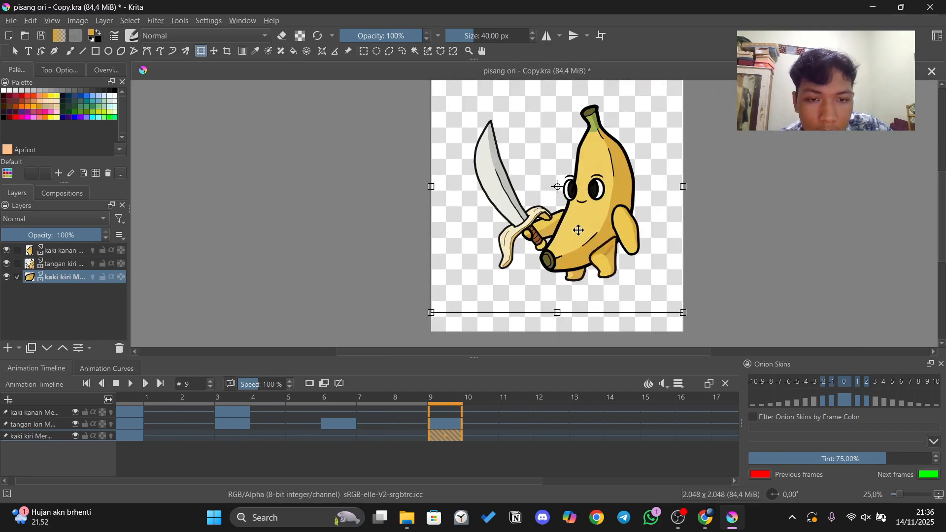
key("Up")
key("Up")
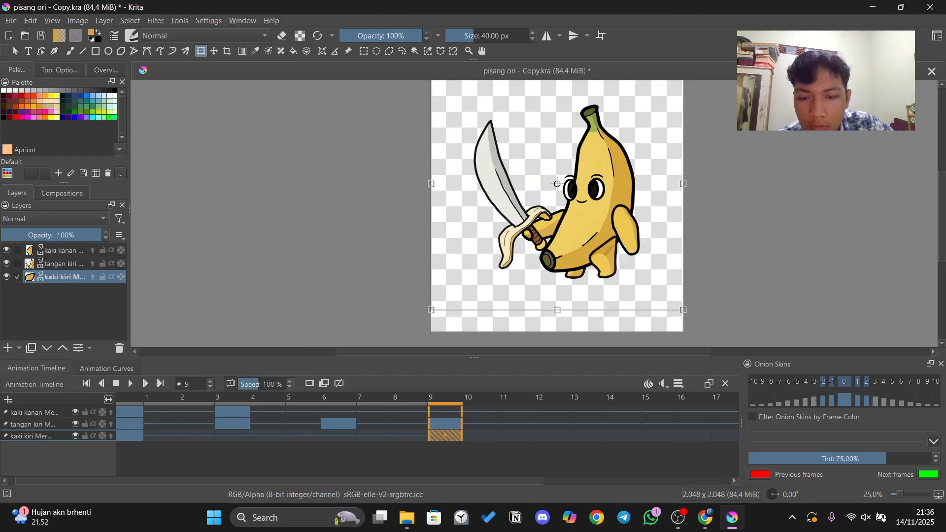
Add duplicate keyframes at frame 12 for the tangan kiri and kaki kanan layers.
scroll(452, 430, "right", 3)
left_click(452, 429)
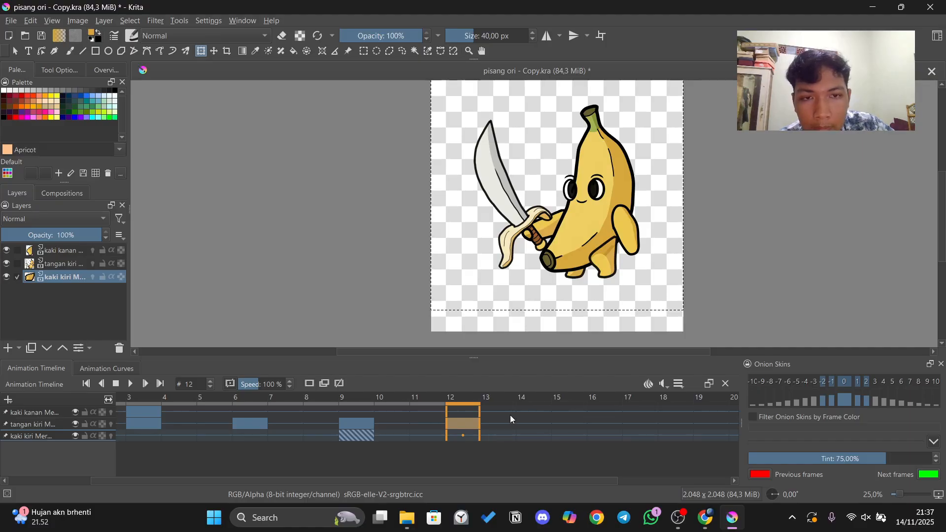
left_click(463, 411)
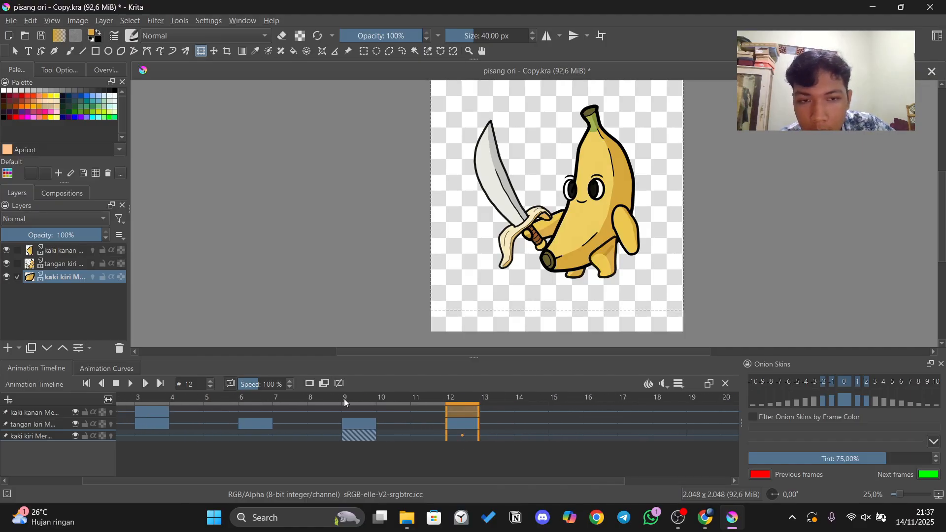
Lower the kaki kanan leg slightly on frame 12, leaving the other layers as they are.
left_click(611, 266)
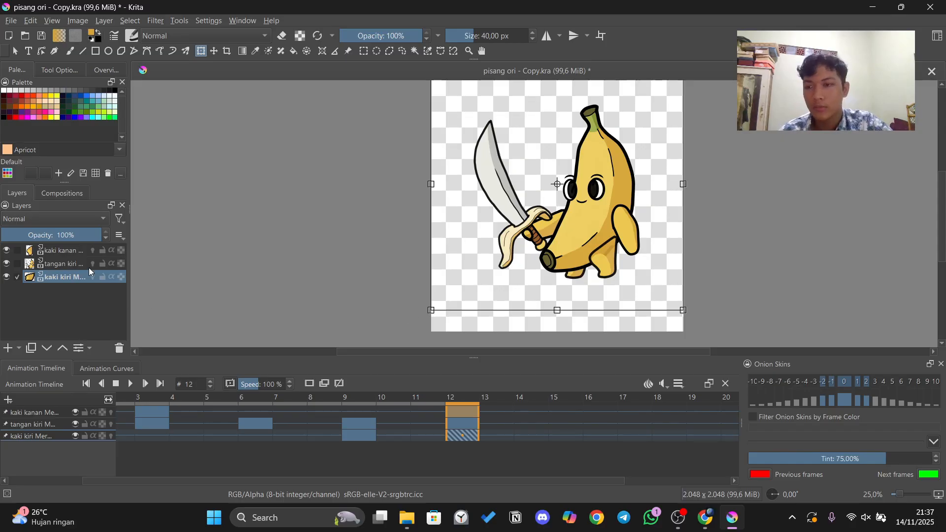
left_click(85, 267)
left_click(72, 250)
left_click(77, 265)
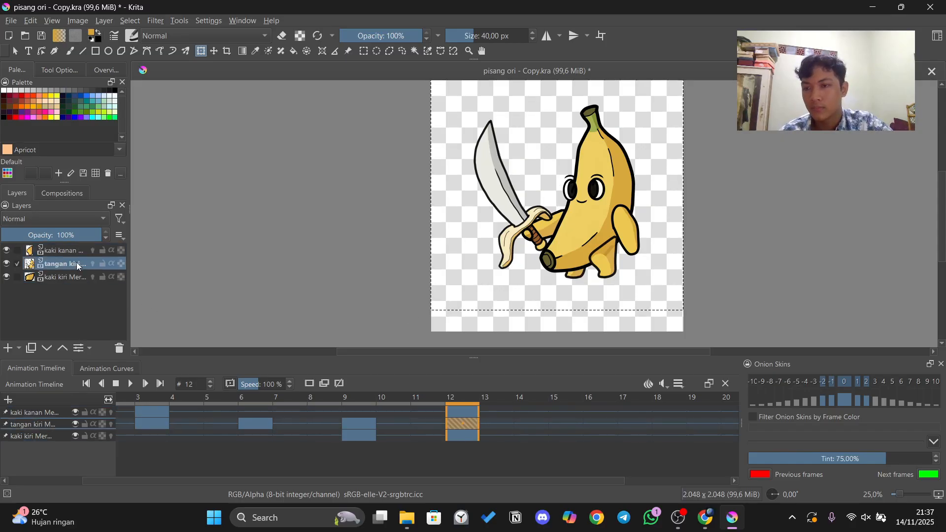
left_click(75, 250)
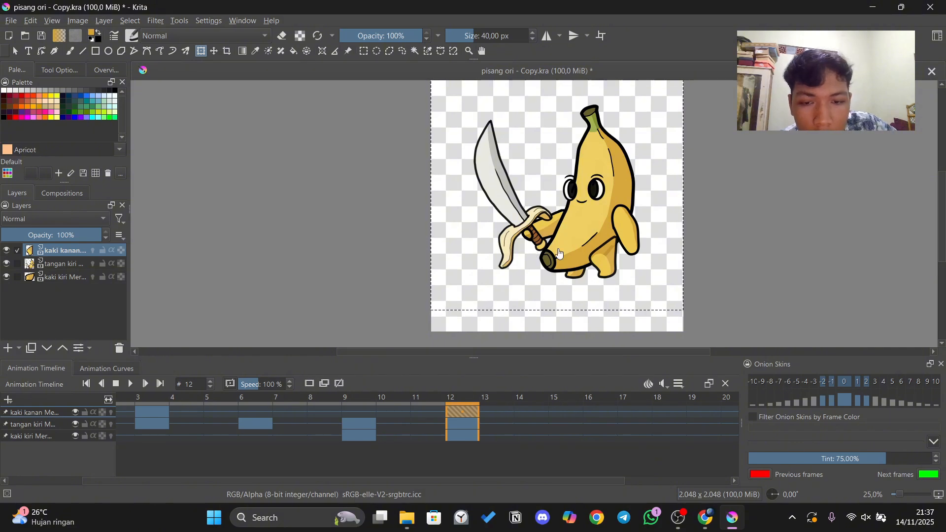
left_click_drag(590, 232, 591, 237)
Add duplicate keyframes at frame 15 for the tangan kiri and kaki kiri layers.
scroll(504, 424, "right", 2)
left_click(505, 424)
left_click(324, 383)
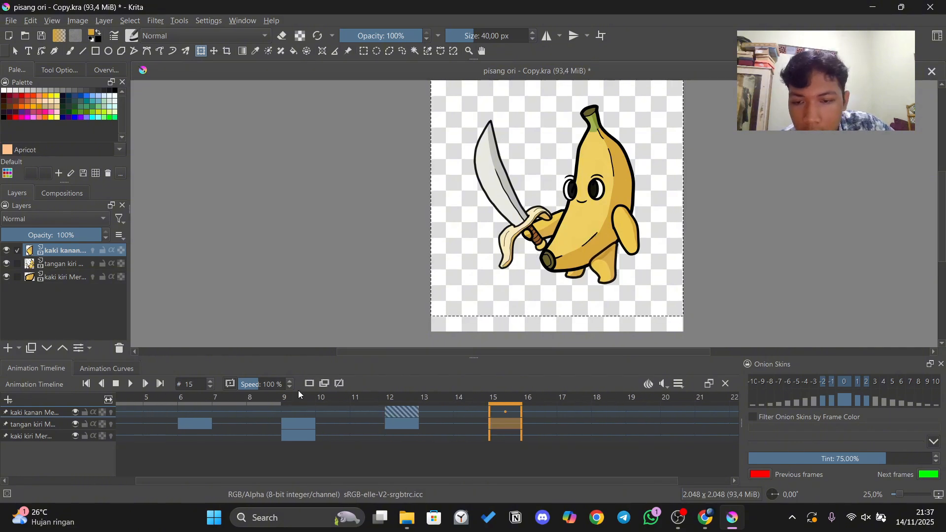
left_click(537, 434)
left_click(512, 422)
Nudge the tangan kiri layer, with the body and sword, straight down in small steps on frame 15.
left_click(76, 265)
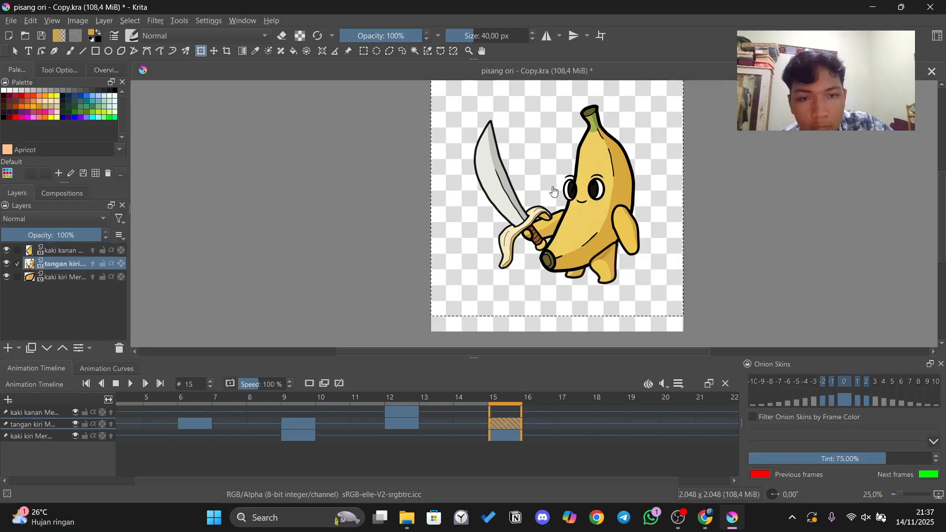
key("Down")
key("Down")
key("Down")
key("Down")
key("Down")
key("Down")
key("Down")
key("Down")
key("Down")
key("Down")
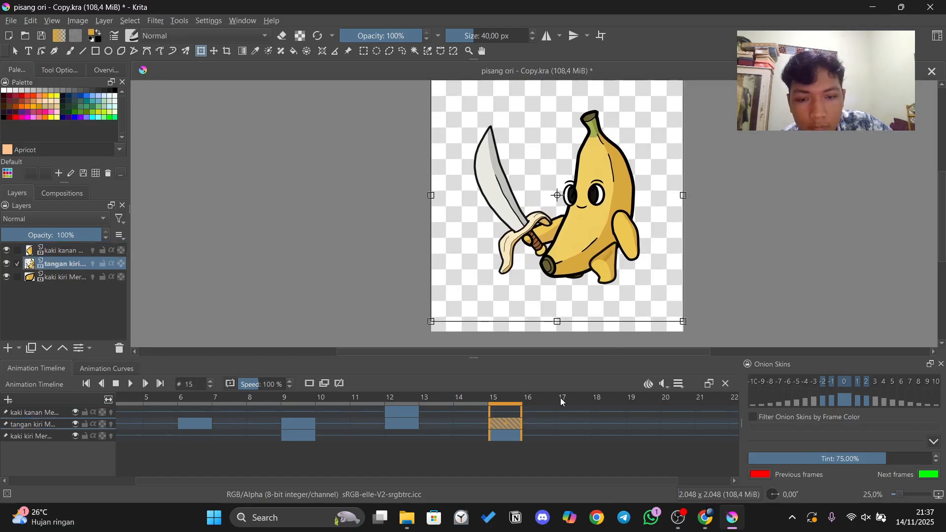
key("space")
Add duplicate keyframes for tangan kiri and kaki kiri at frame 18, and remove the kaki kiri keyframe at frame 15.
left_click_drag(505, 424, 563, 427)
scroll(575, 438, "left", 2)
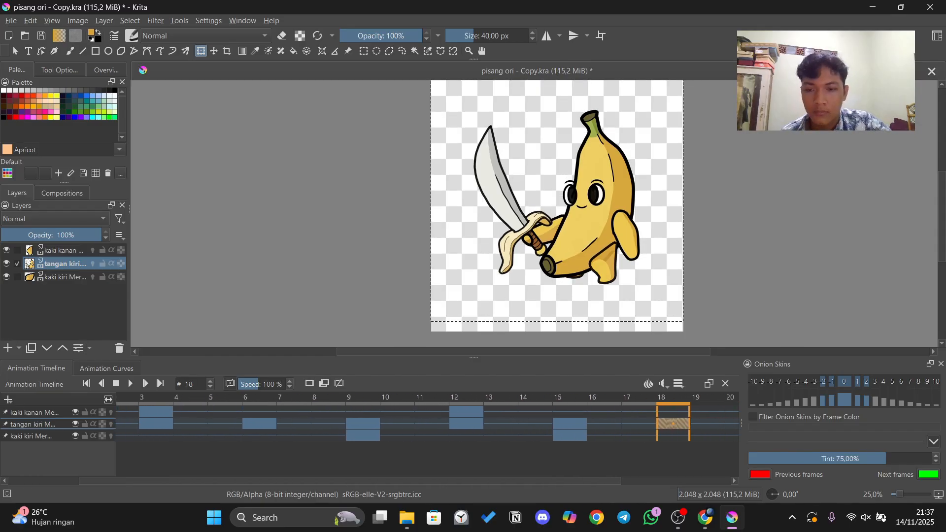
scroll(403, 426, "right", 3)
left_click(456, 435)
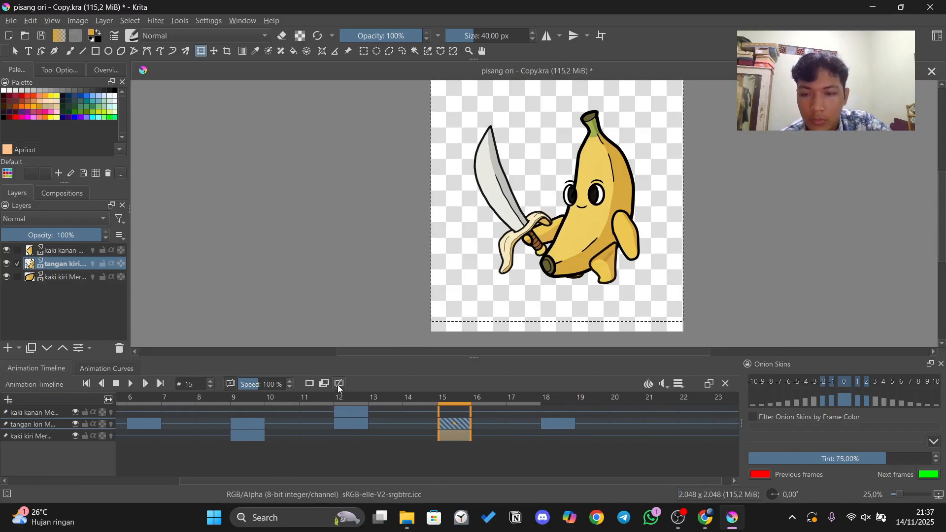
left_click(554, 432)
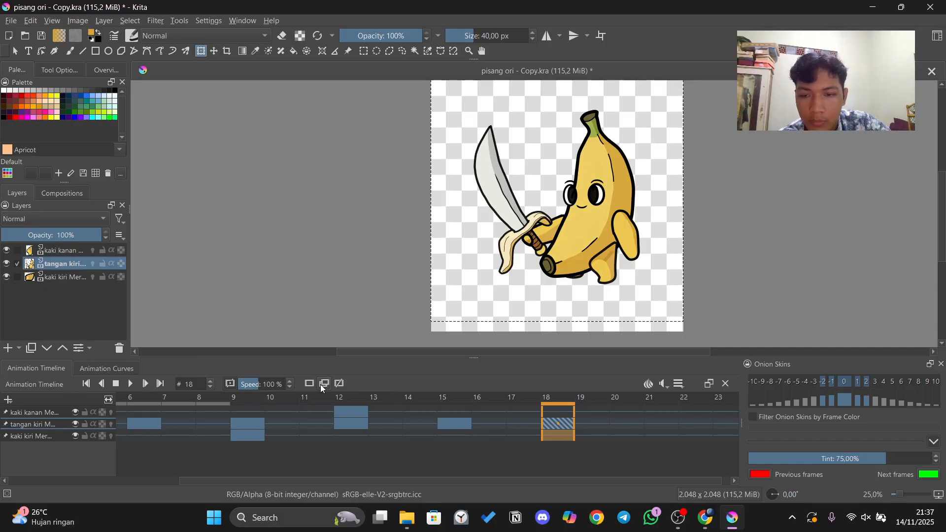
scroll(570, 471, "right", 1)
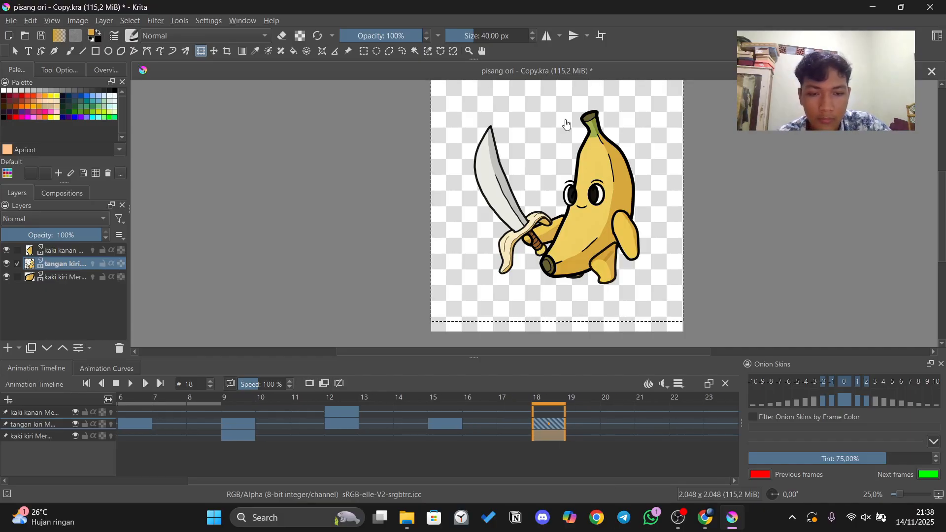
Check the clip start, clip end and frame rate settings of the animation.
left_click(649, 425)
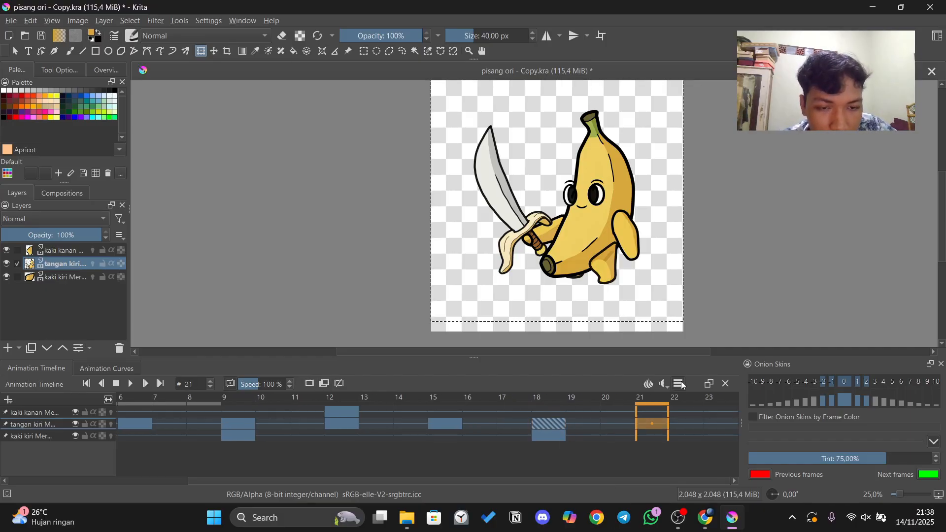
left_click(679, 384)
left_click(634, 486)
left_click(679, 384)
left_click(745, 445)
double_click(731, 427)
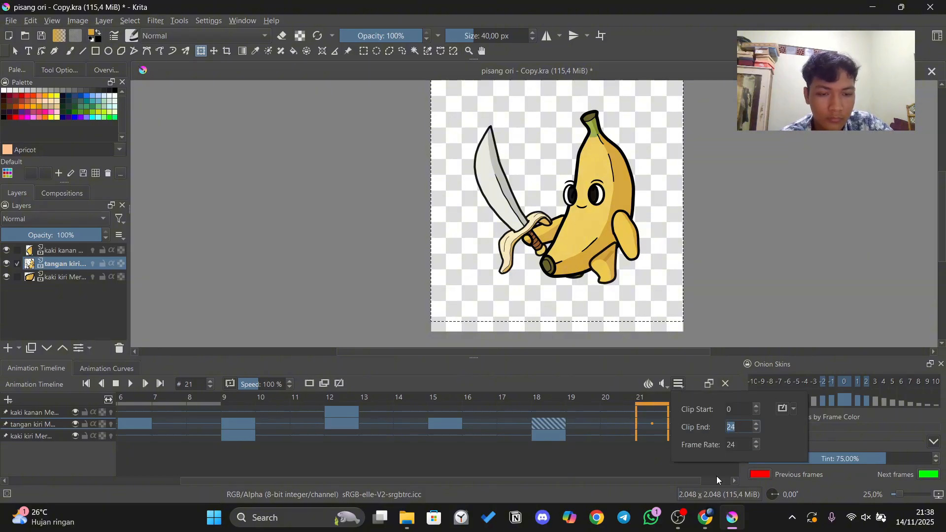
left_click(713, 476)
Add a duplicate tangan kiri keyframe at frame 21, and lower the kaki kiri leg on that frame.
scroll(652, 468, "right", 3)
left_click(565, 430)
left_click(532, 425)
key("F6")
left_click(528, 414)
left_click_drag(528, 480, 565, 480)
left_click(324, 383)
left_click(485, 435)
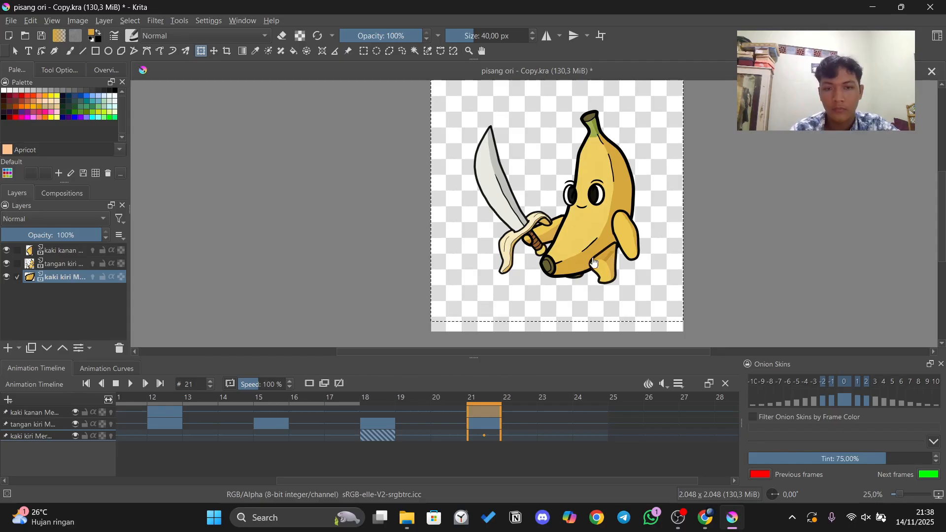
left_click(594, 263)
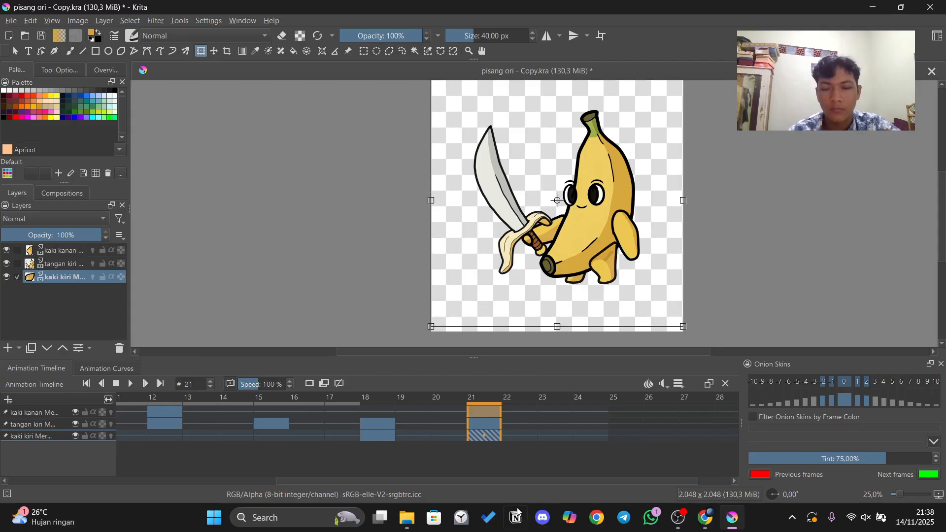
Play back the animation to review the leg and body movement, stop it, and return to the first frames.
left_click(131, 385)
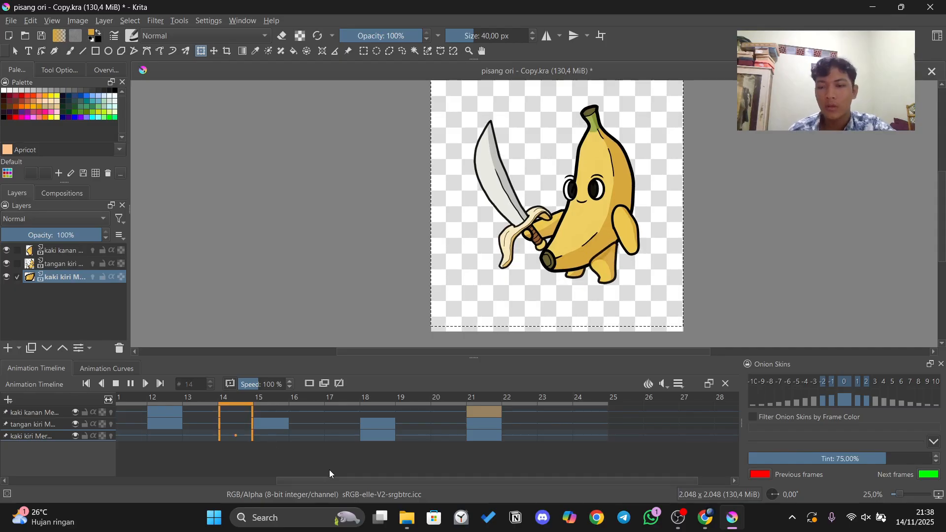
left_click(130, 385)
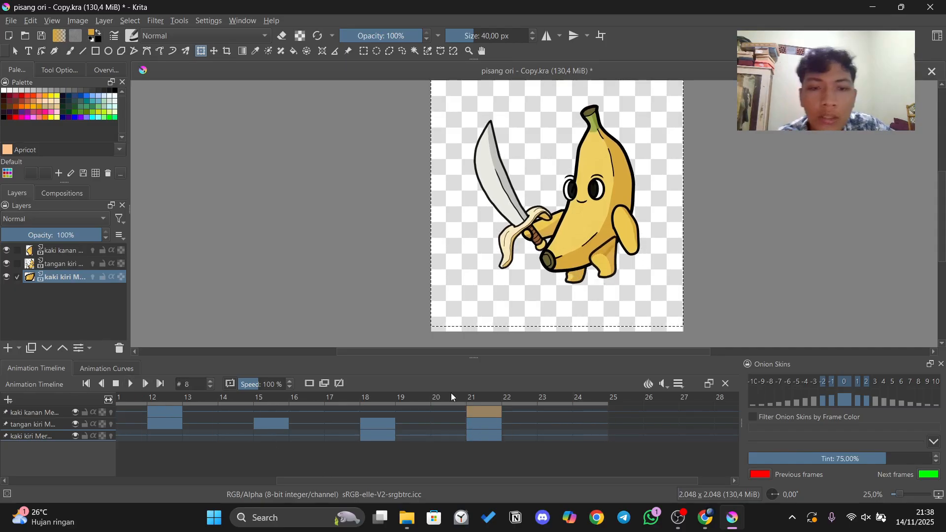
left_click_drag(443, 480, 171, 479)
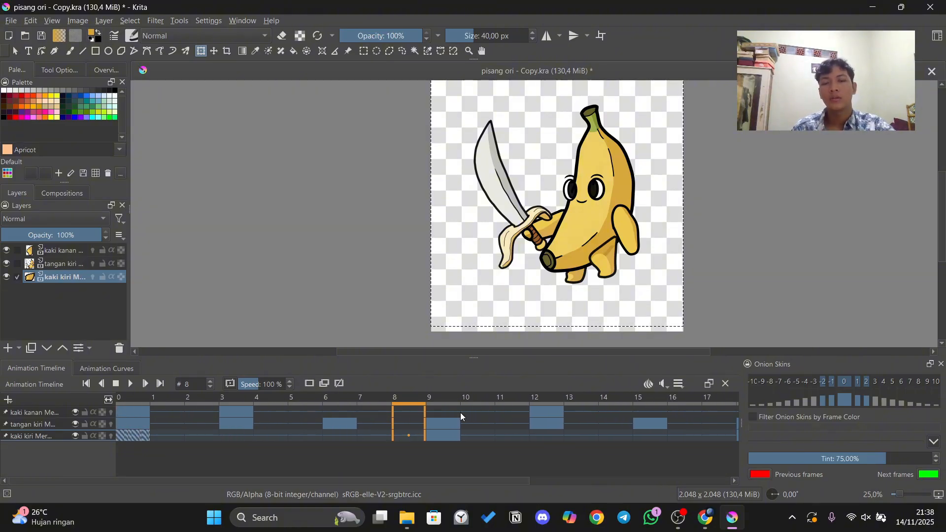
Try nudging the kaki kiri layer slightly on frame 3, and remove the keyframe made for it.
left_click(432, 433)
left_click(249, 415)
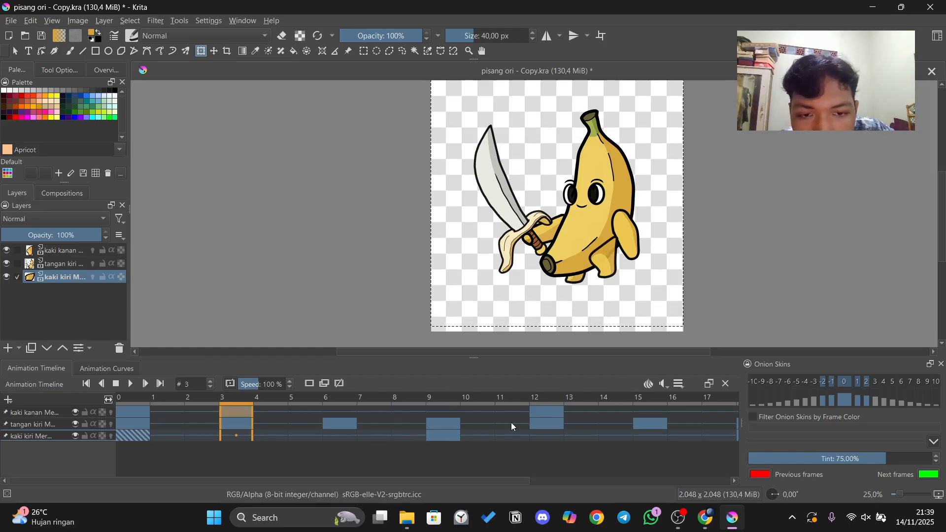
left_click(605, 269)
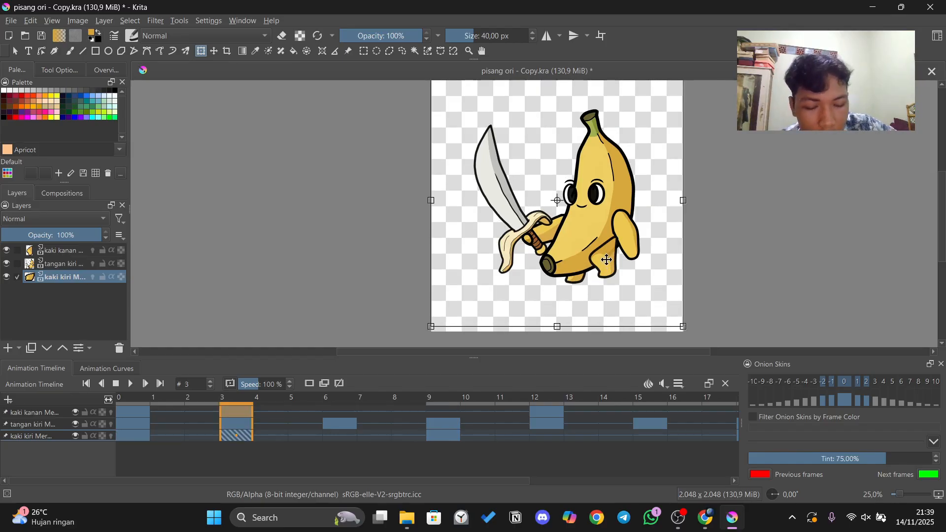
left_click_drag(607, 260, 606, 259)
left_click(435, 434)
left_click(249, 433)
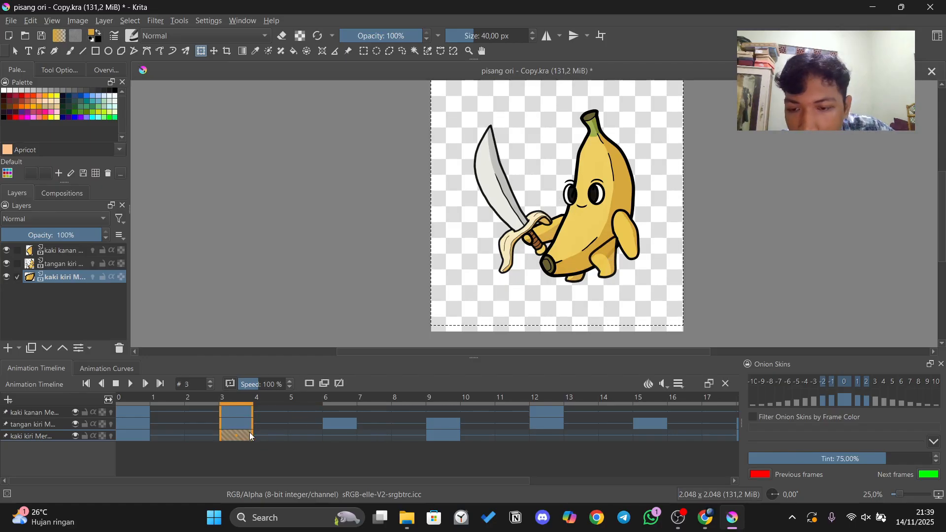
Raise the kaki kanan leg slightly on its frame 3 keyframe.
left_click(237, 413)
left_click(535, 246)
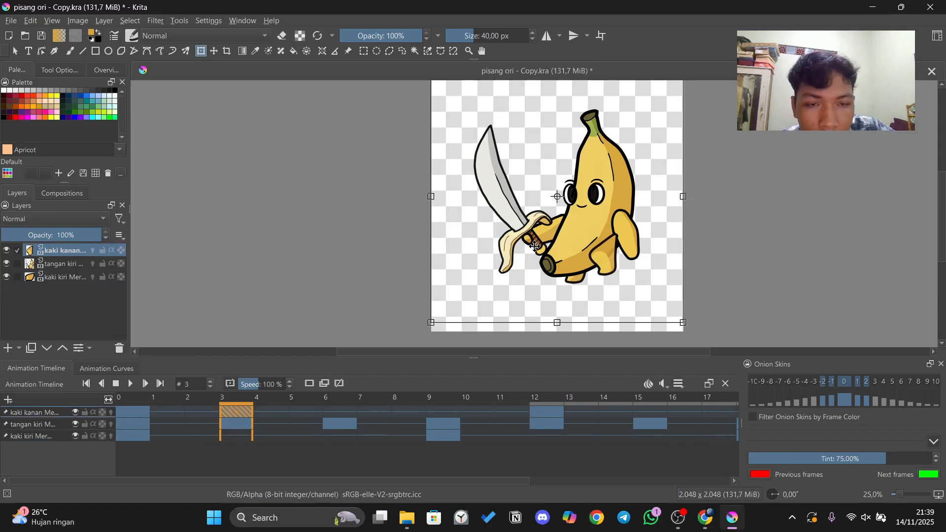
key("Up")
key("Up")
key("Up")
key("Up")
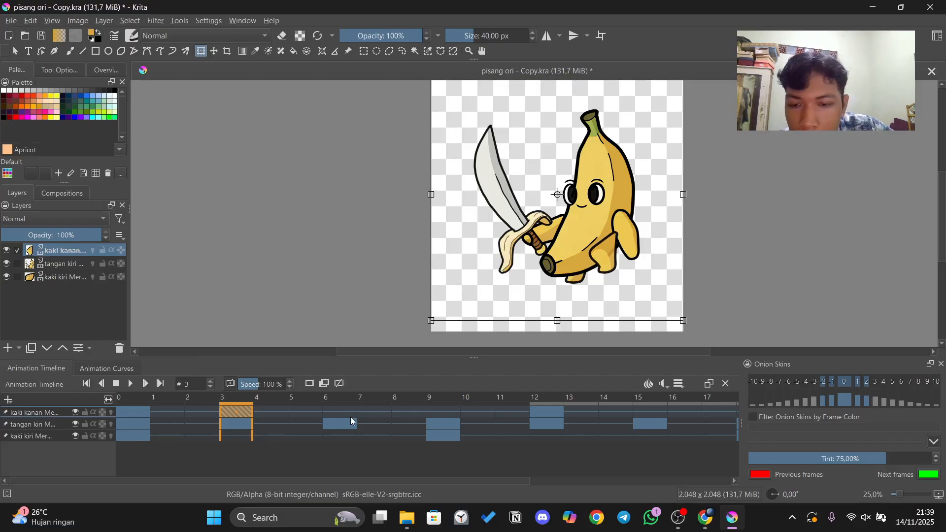
Raise the tangan kiri layer, with the body and sword, slightly on frame 6.
left_click(329, 422)
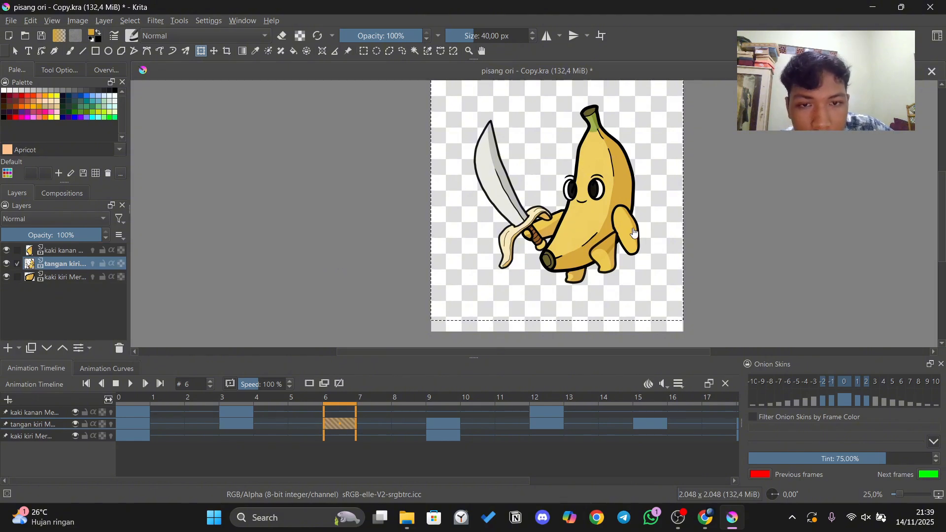
key("ctrl+t")
key("Up")
key("Up")
key("Up")
key("Up")
key("Up")
key("Up")
key("Up")
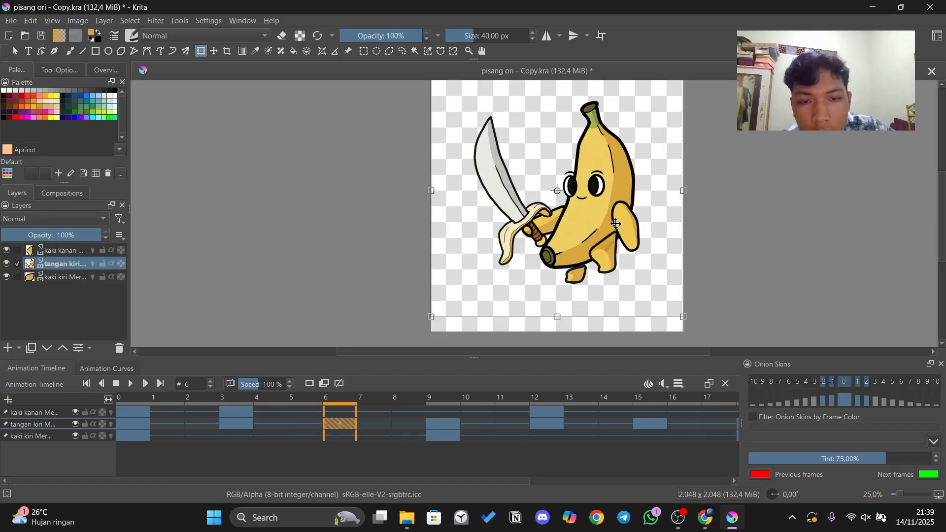
Raise the kaki kiri leg slightly on its frame 9 keyframe.
left_click(442, 432)
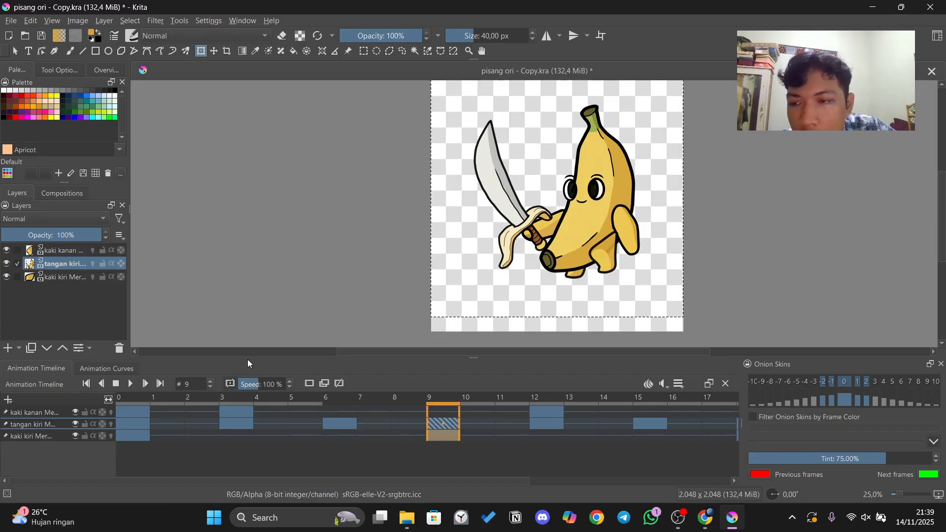
left_click(77, 278)
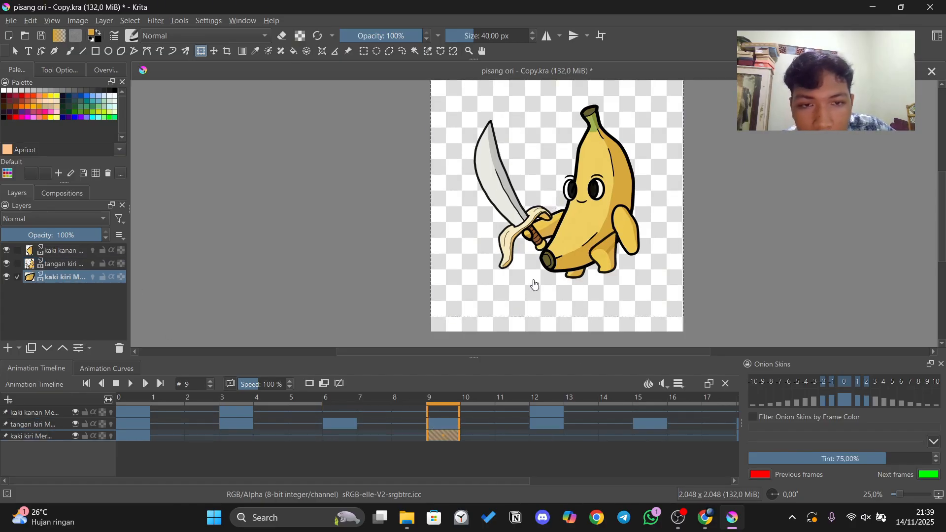
key("ctrl+t")
key("Up")
key("Up")
key("Up")
key("Up")
key("Up")
key("Up")
key("Up")
key("Up")
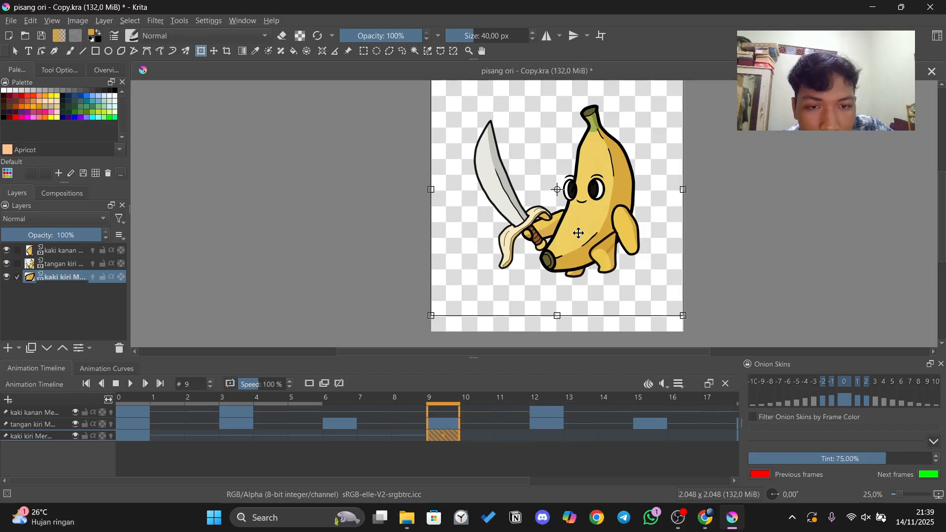
Try nudging the kaki kiri leg slightly on frame 12.
scroll(480, 427, "right", 3)
left_click(452, 435)
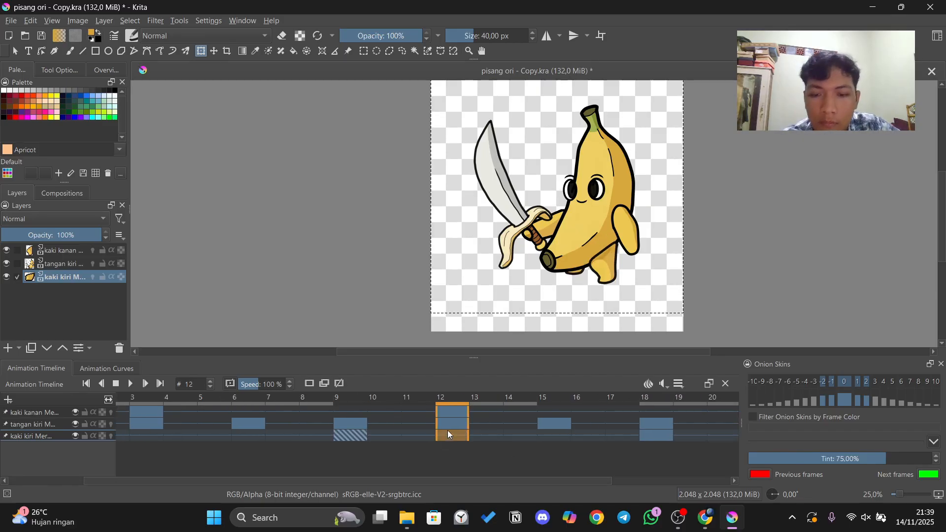
key("Up")
key("Right")
key("Left")
key("Up")
left_click(609, 265)
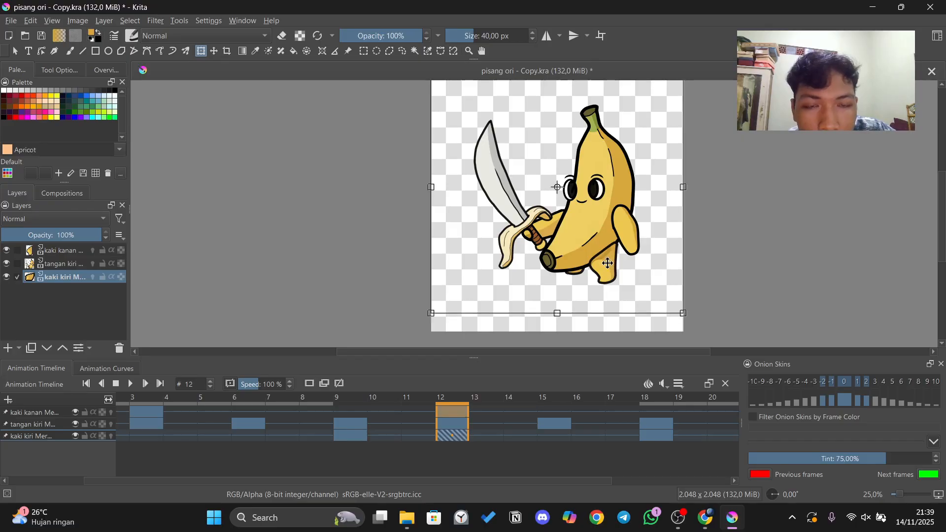
left_click_drag(606, 276, 605, 277)
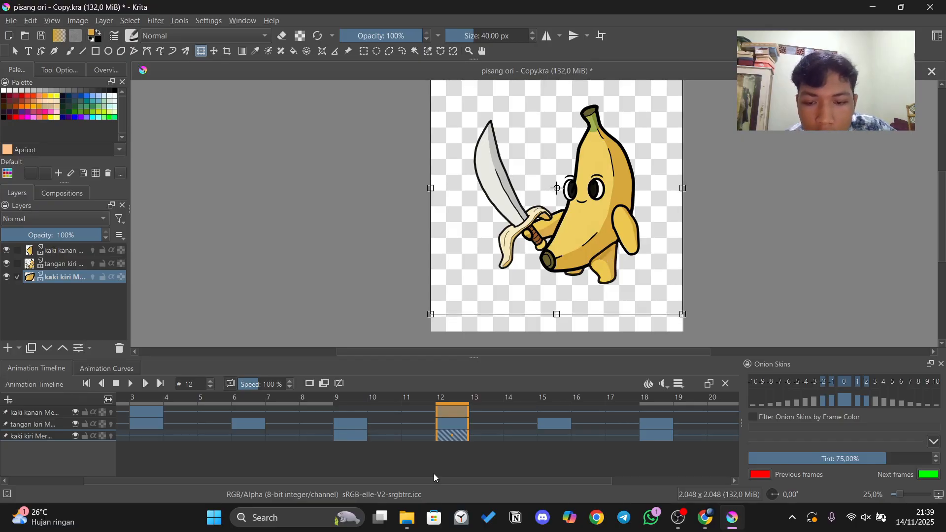
scroll(434, 478, "right", 3)
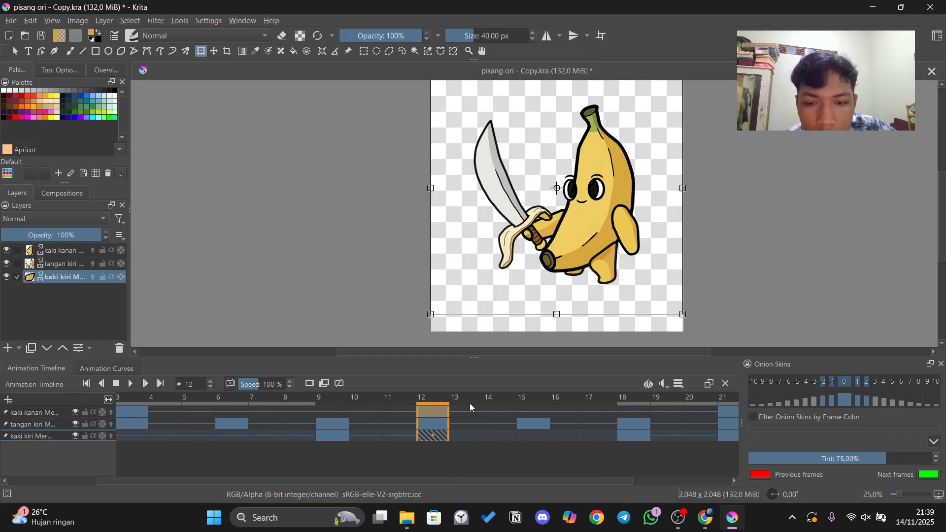
Examine the leg poses from frame 15 to the end of the clip, comparing frames 15, 18 and 23.
left_click(60, 252)
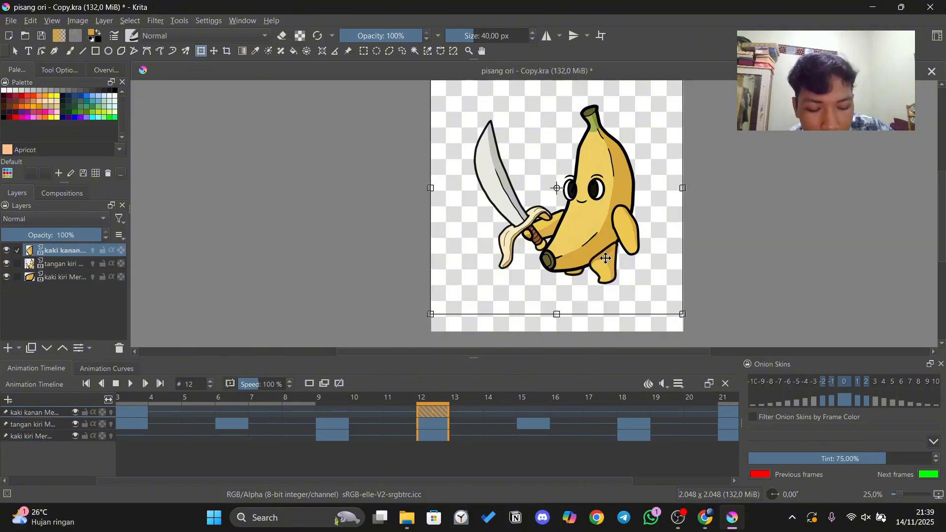
left_click(539, 427)
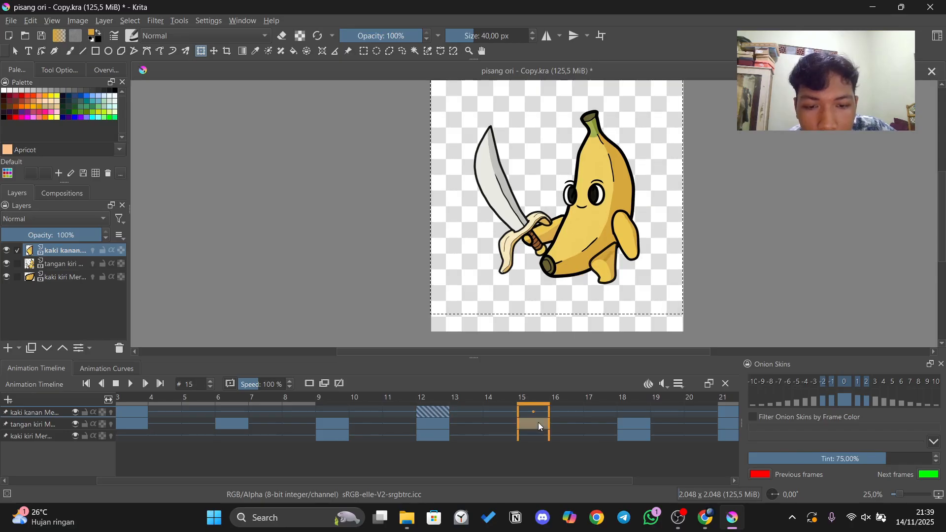
scroll(541, 434, "down", 3)
left_click(541, 434)
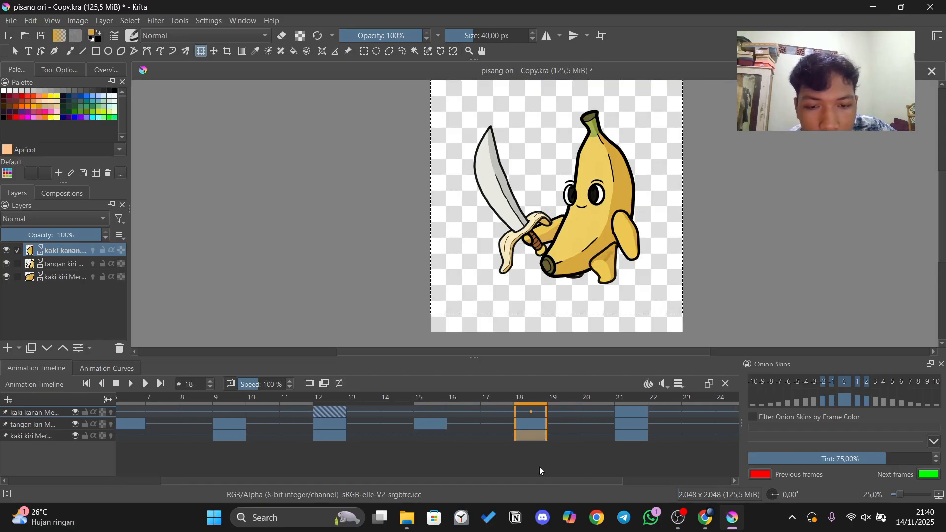
left_click_drag(535, 480, 579, 479)
left_click(490, 426)
left_click(468, 432)
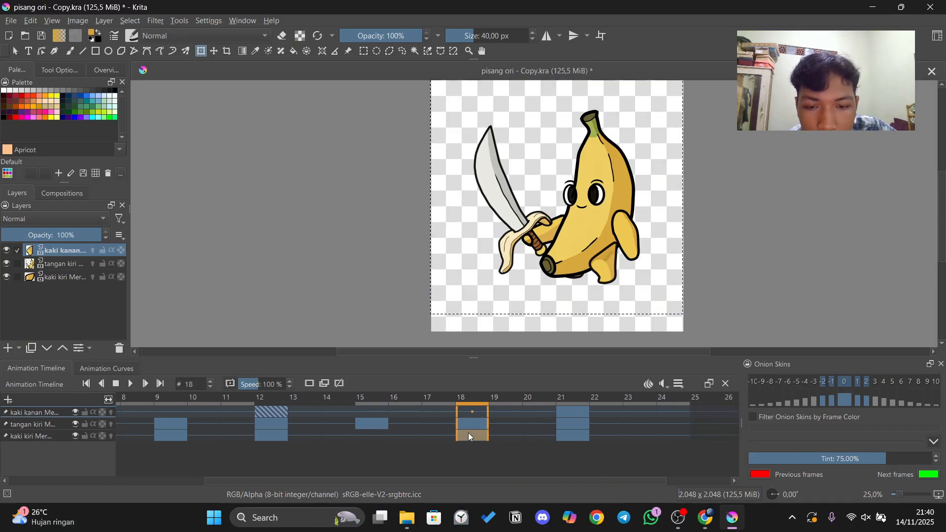
left_click(381, 416)
left_click(471, 426)
left_click(581, 433)
left_click(510, 425)
left_click(571, 425)
scroll(567, 424, "down", 2)
left_click(562, 424)
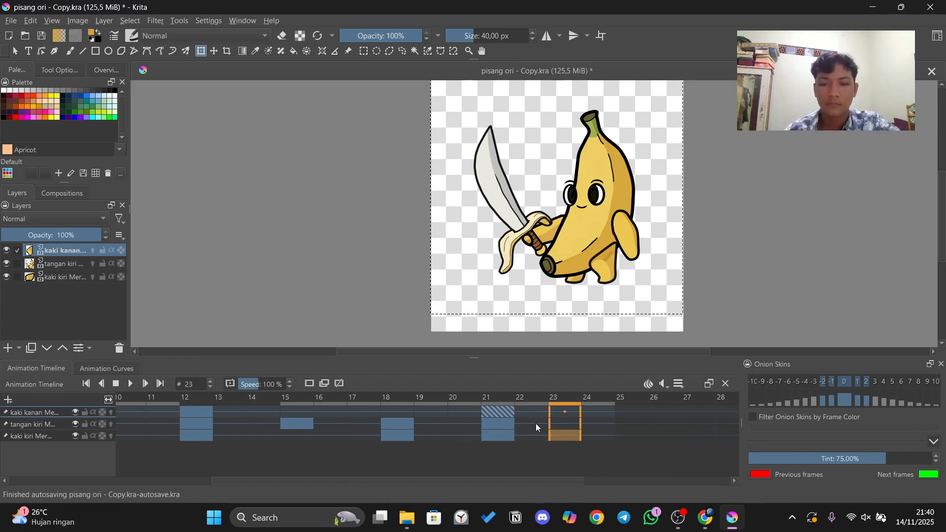
left_click(400, 434)
scroll(457, 482, "up", 3)
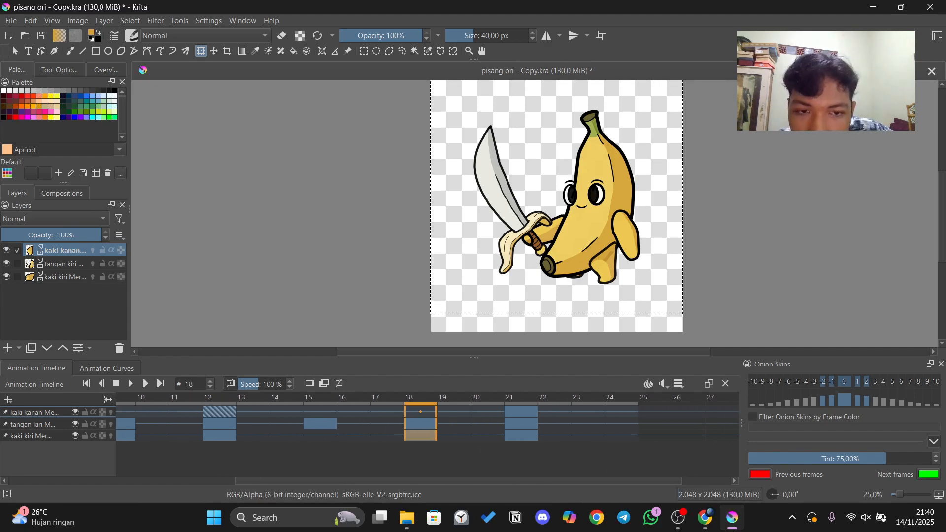
Remove the extra kaki kiri keyframe on frame 12, and raise the kaki kanan leg on that frame.
left_click(314, 409)
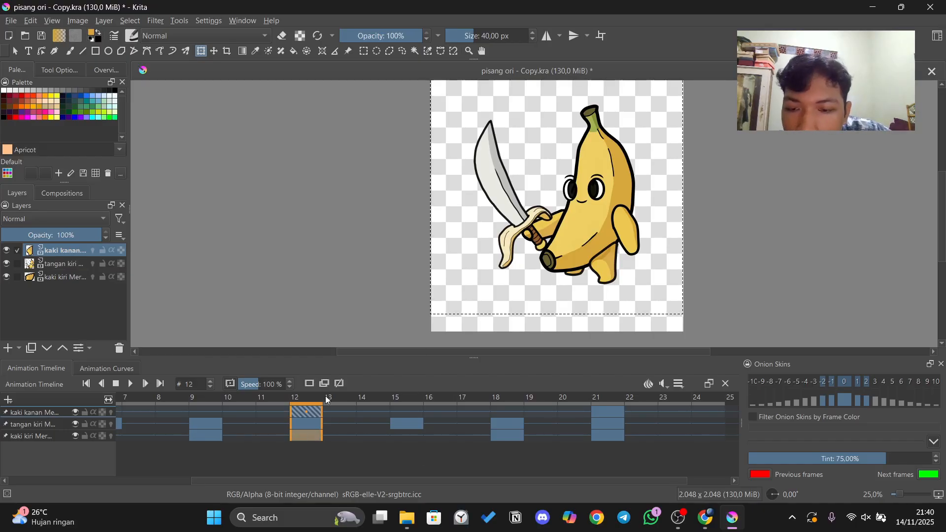
left_click(319, 423)
left_click(610, 263)
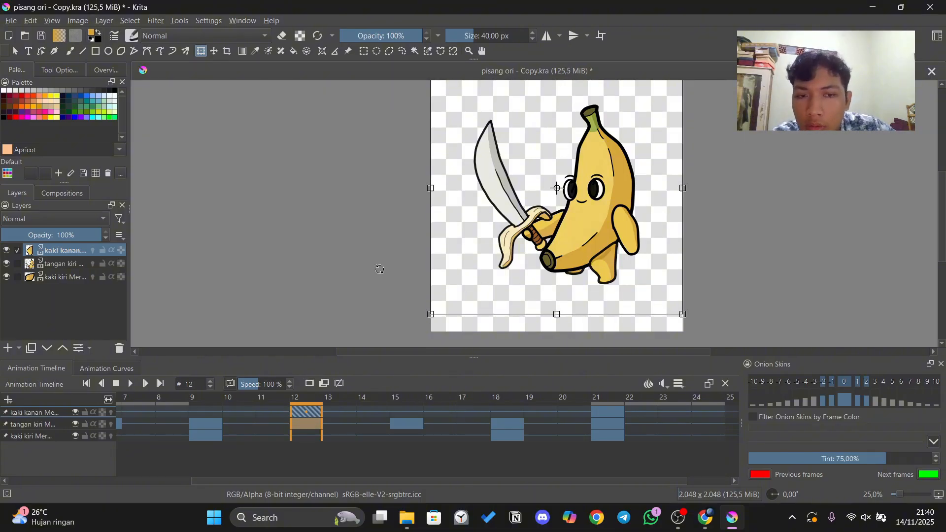
key("Up")
key("Up")
key("Up")
key("Up")
key("Up")
key("Up")
key("Up")
key("Up")
key("Up")
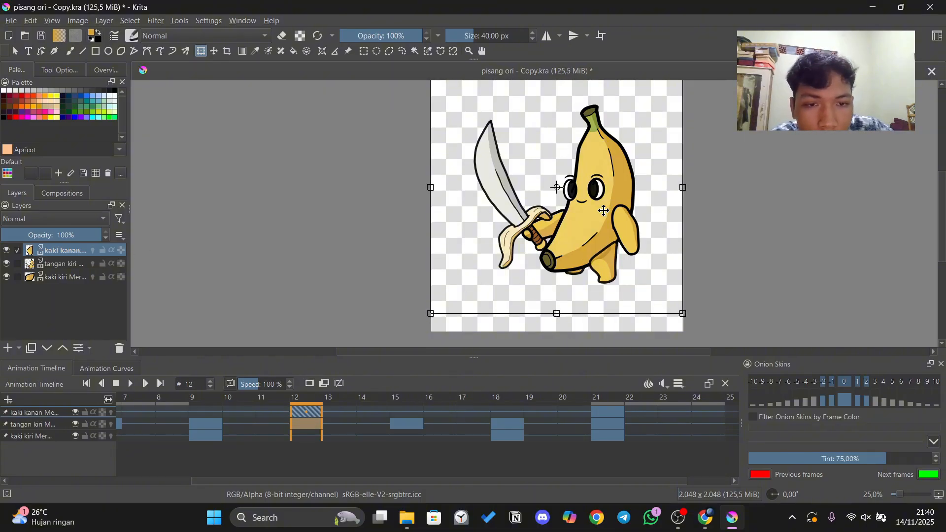
key("Up")
key("Up")
key("Up")
key("Up")
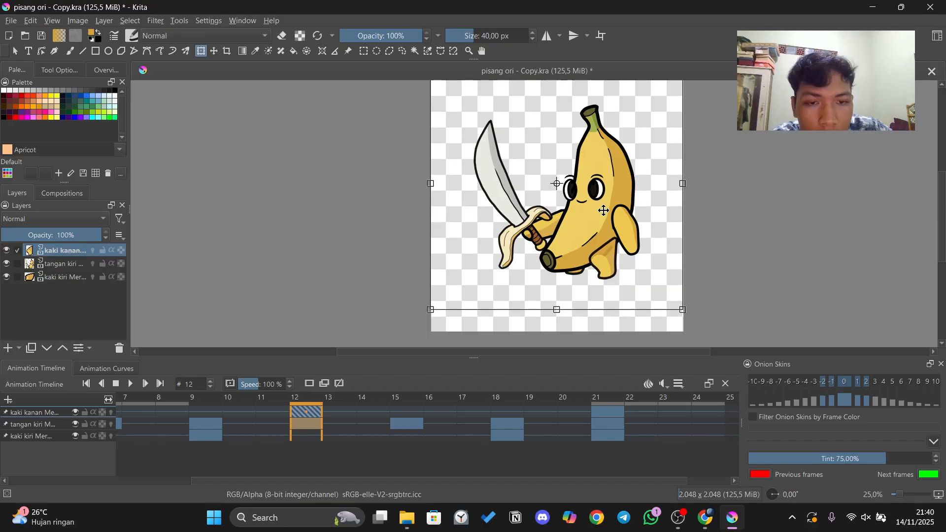
Replace the kaki kiri keyframe on frame 21 with a lowered-leg keyframe on frame 24, and play back the animation.
left_click(512, 435)
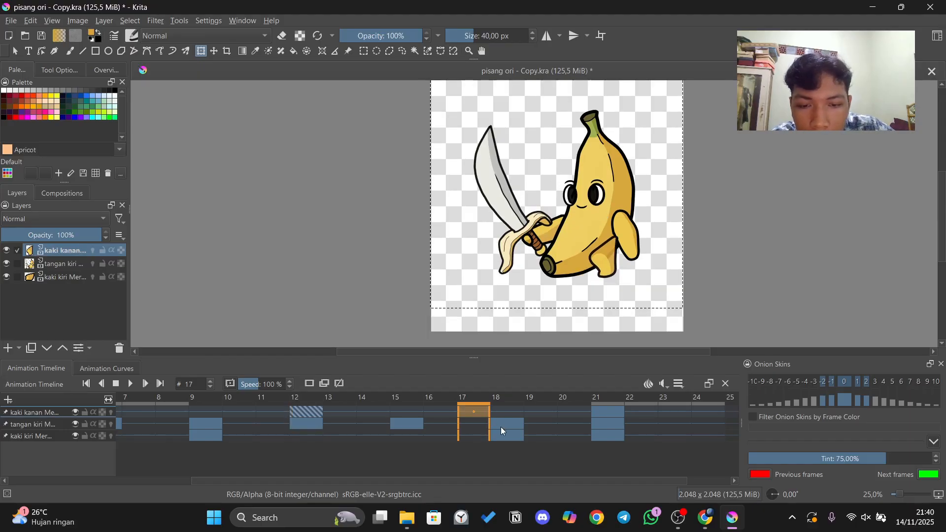
scroll(413, 423, "right", 2)
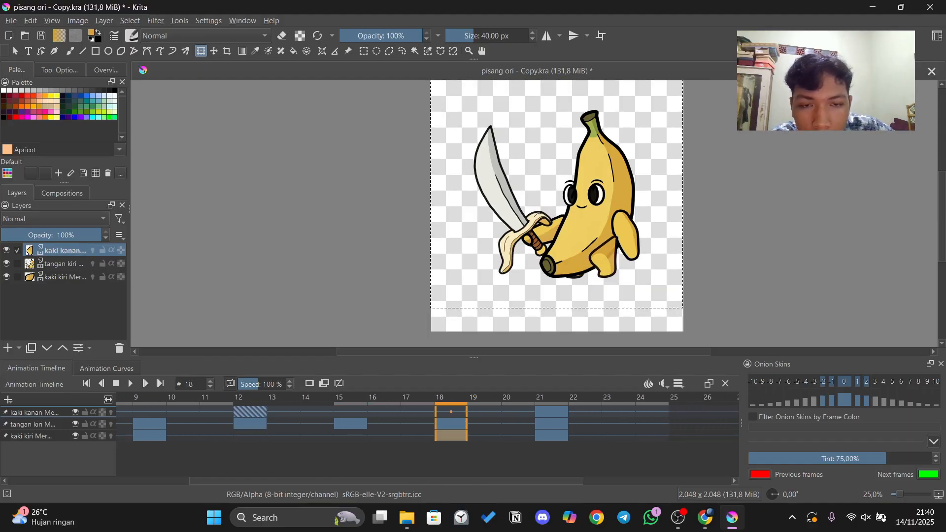
left_click(360, 424)
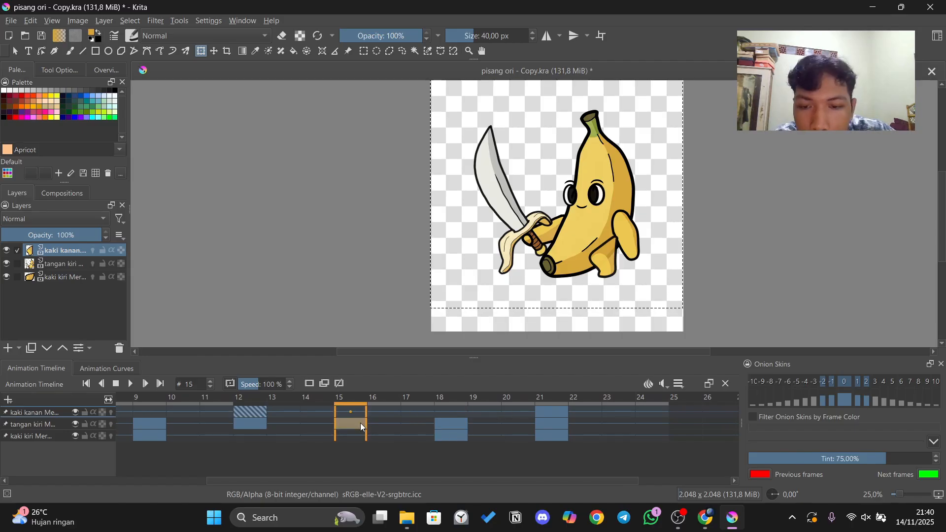
left_click(457, 434)
left_click(553, 435)
left_click_drag(515, 480, 564, 478)
left_click(386, 435)
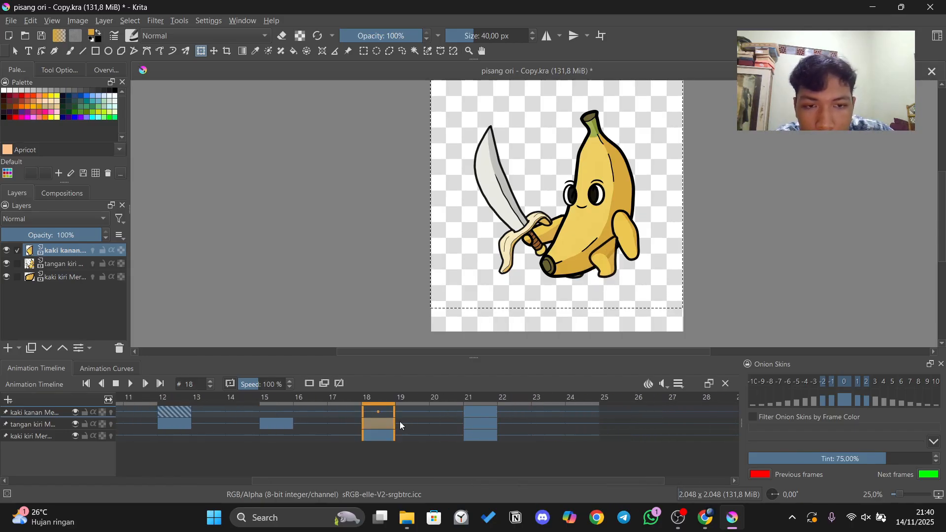
left_click(485, 435)
key("Delete")
left_click(583, 435)
left_click(583, 435)
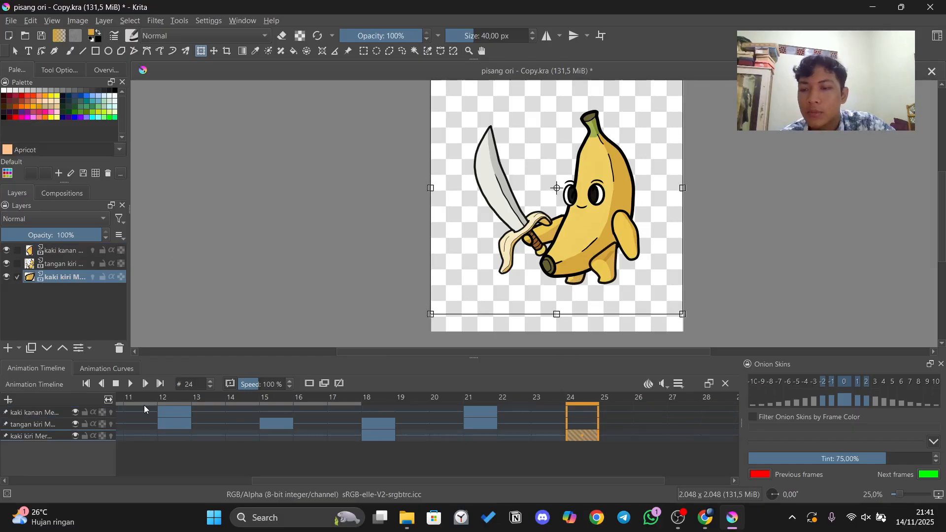
left_click(130, 384)
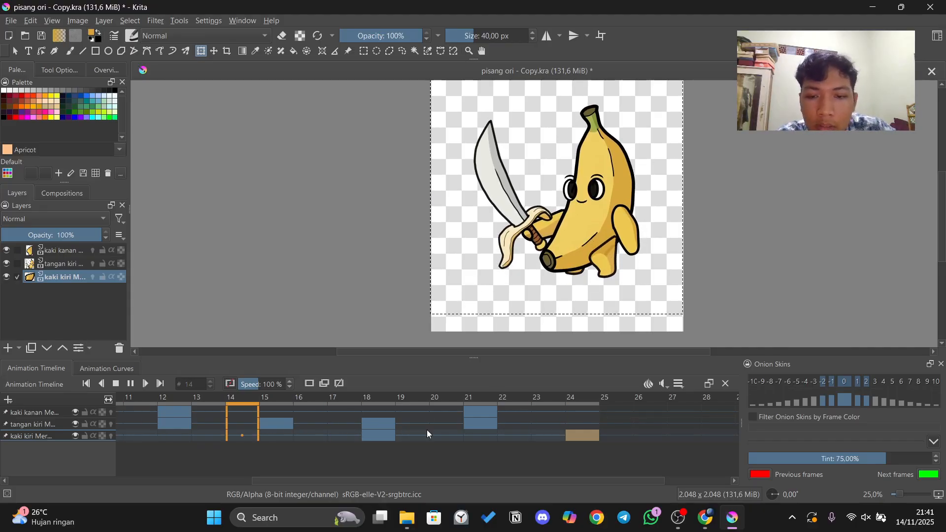
left_click(130, 383)
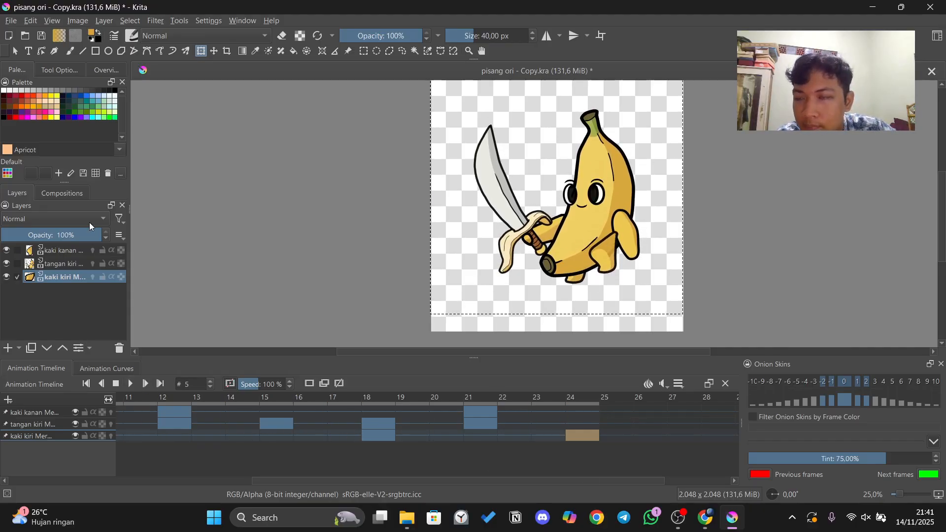
Open the Render Animation settings and set the image sequence location to the jump folder in Desain Grafis dan Multimedia.
left_click(9, 22)
mouse_move(78, 21)
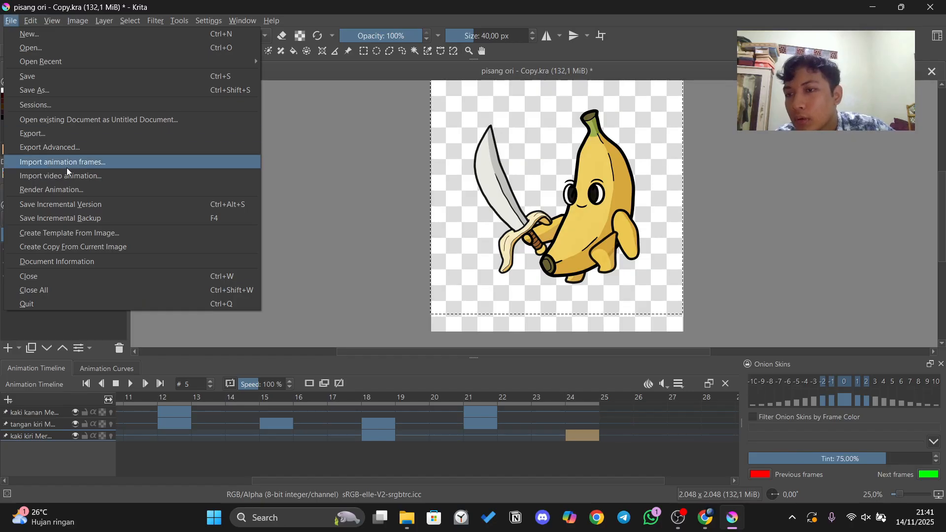
left_click(72, 190)
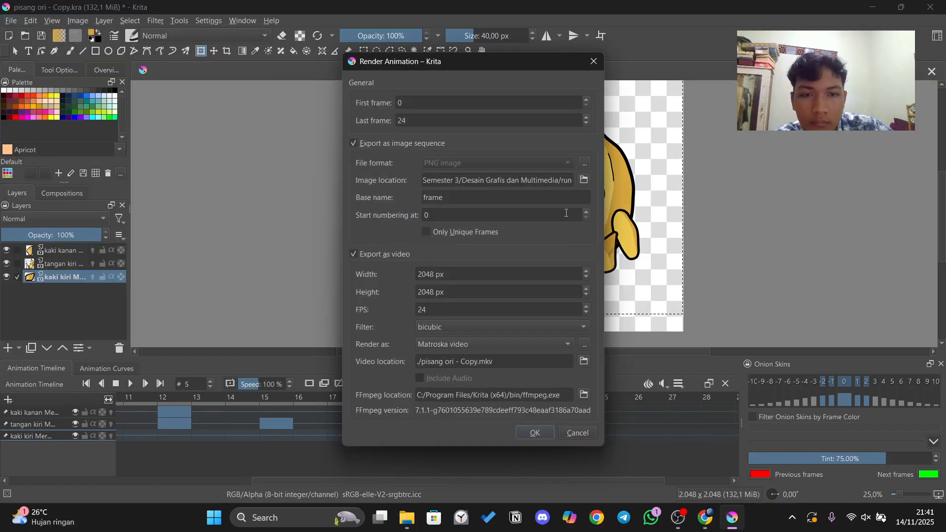
left_click(584, 180)
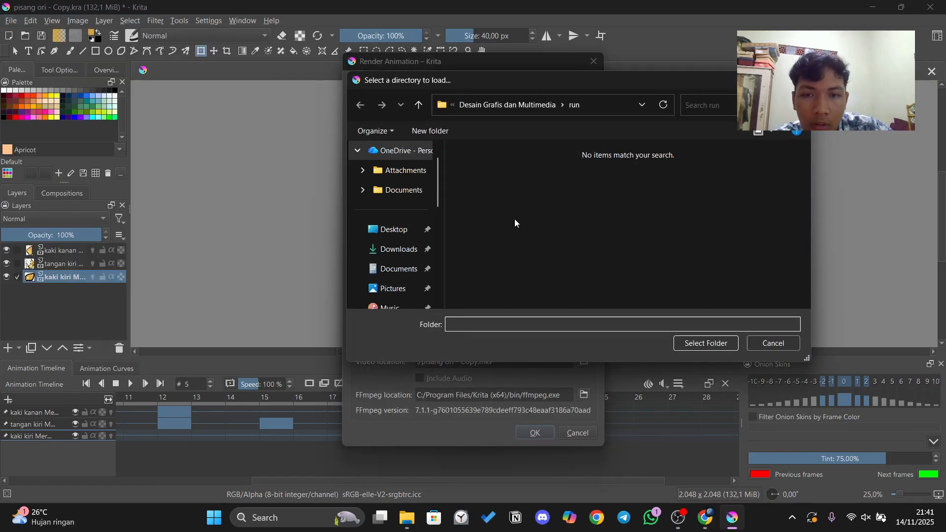
scroll(395, 236, "down", 5)
scroll(407, 202, "up", 2)
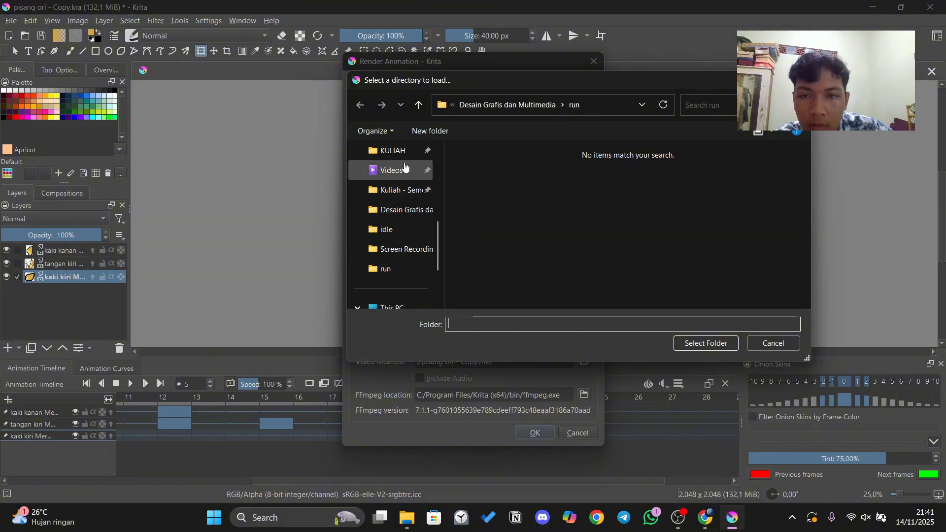
left_click(405, 189)
left_click(400, 209)
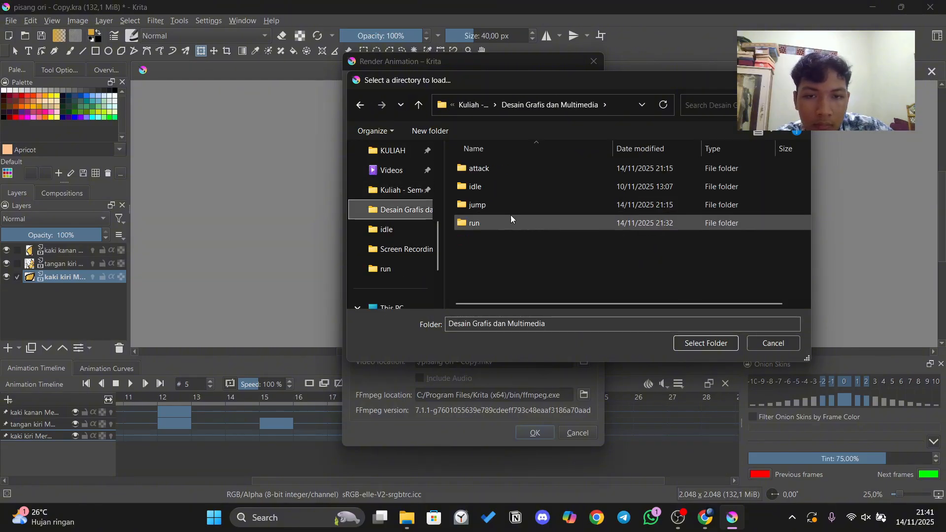
left_click(500, 203)
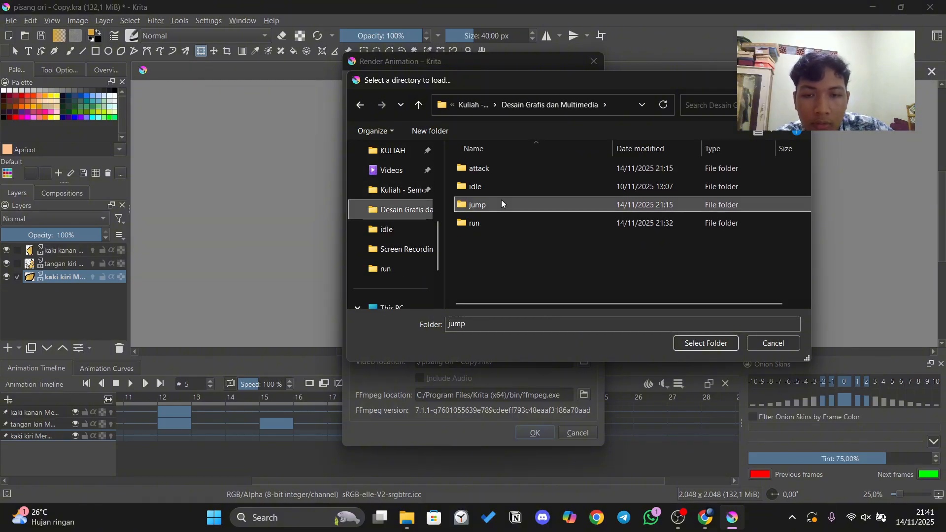
left_click(694, 343)
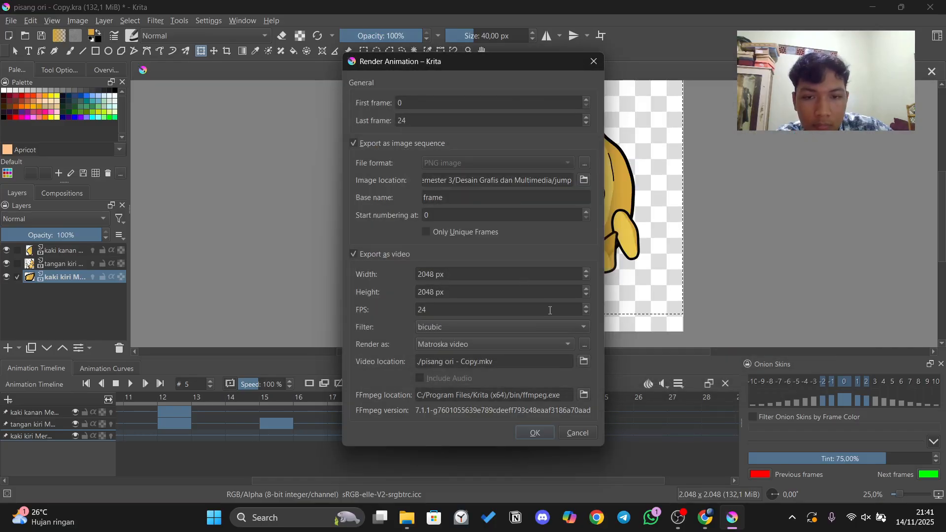
Set the video location to the jump folder as pisang ori - Copy.mkv and render the animation.
left_click(582, 363)
scroll(404, 227, "down", 3)
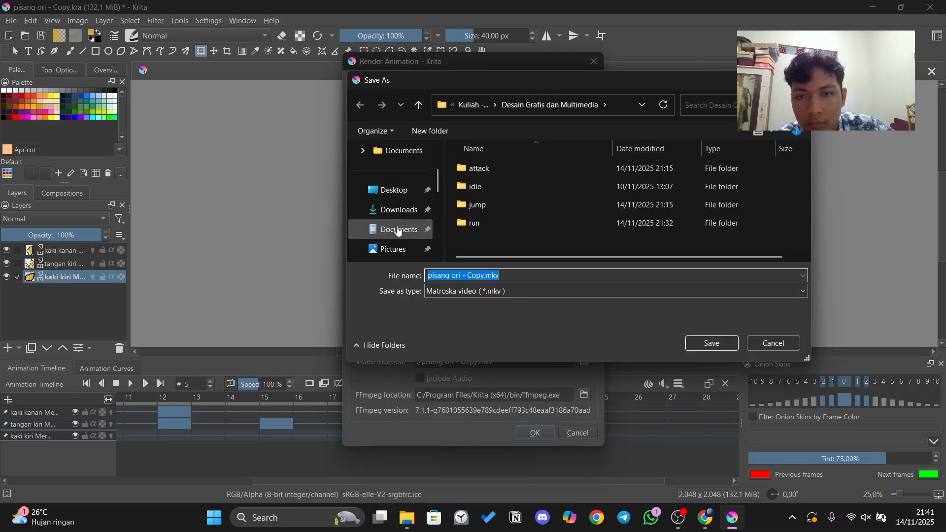
scroll(398, 230, "down", 3)
left_click(415, 193)
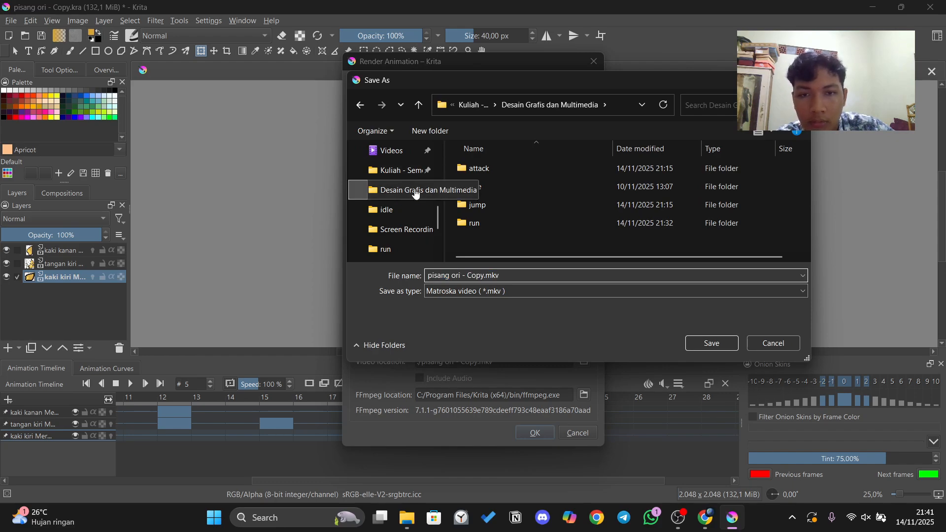
left_click(509, 206)
left_click(715, 343)
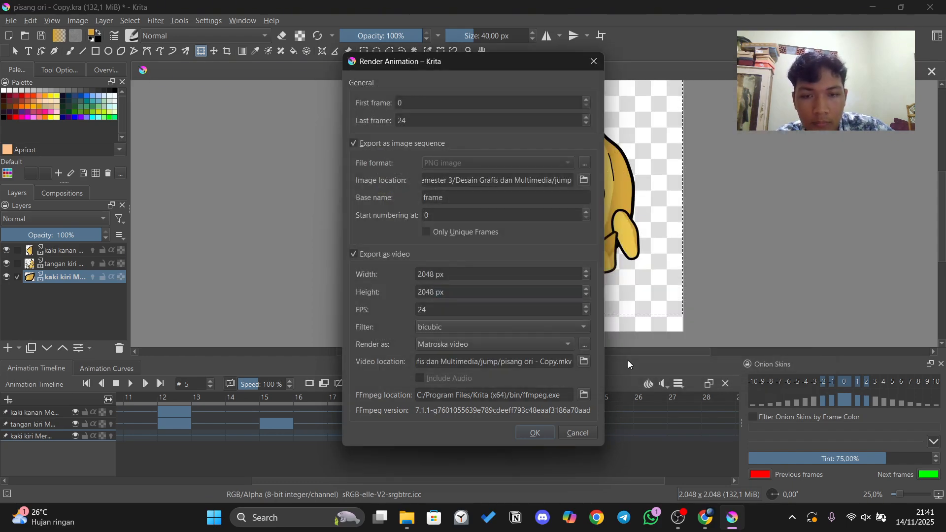
key("Return")
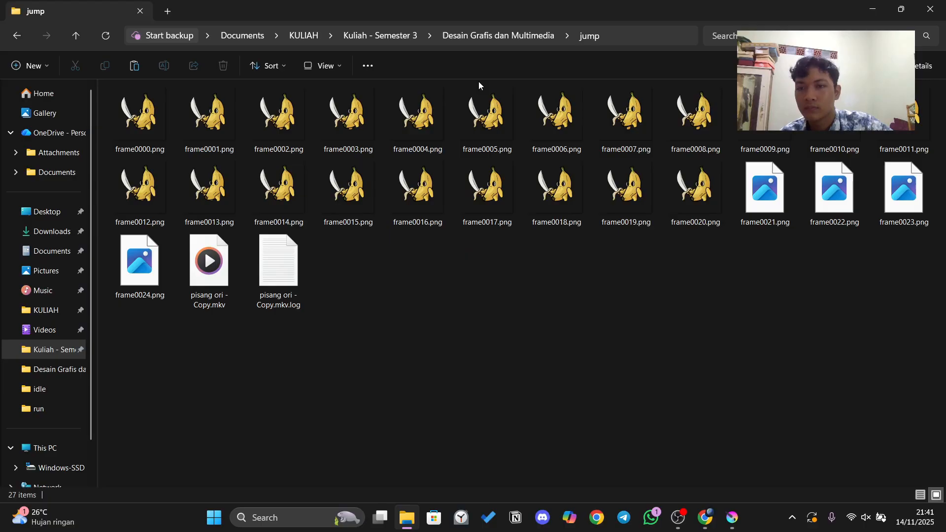
Close the rendered jump folder and open the Kuliah - Semester 3 folder in File Explorer.
left_click(941, 6)
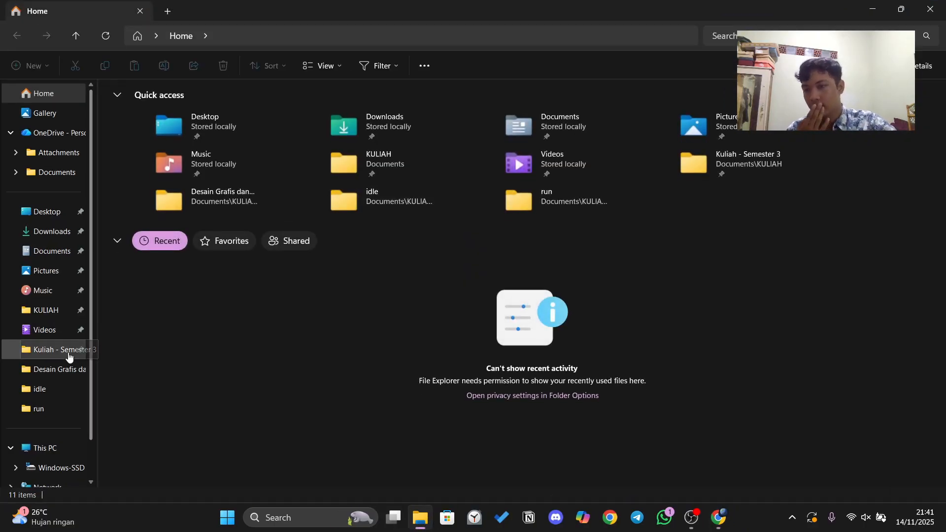
left_click(68, 355)
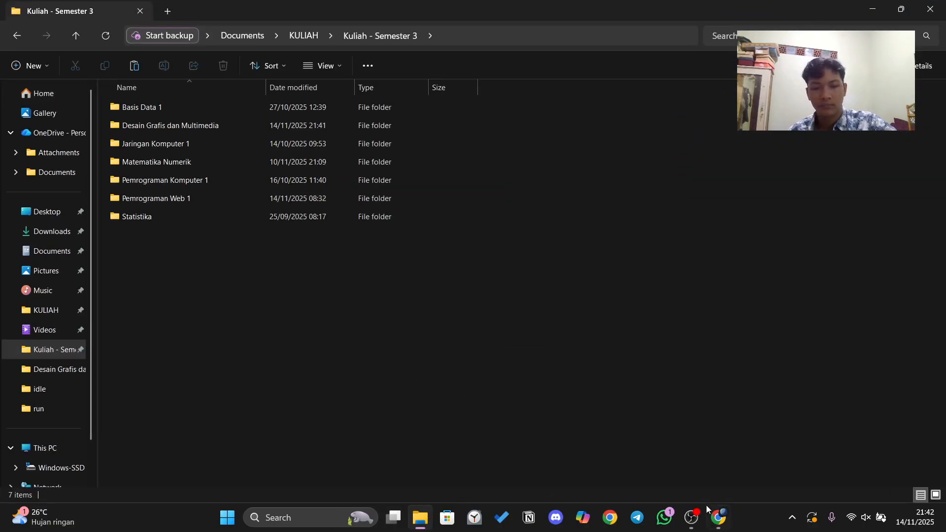
left_click(692, 518)
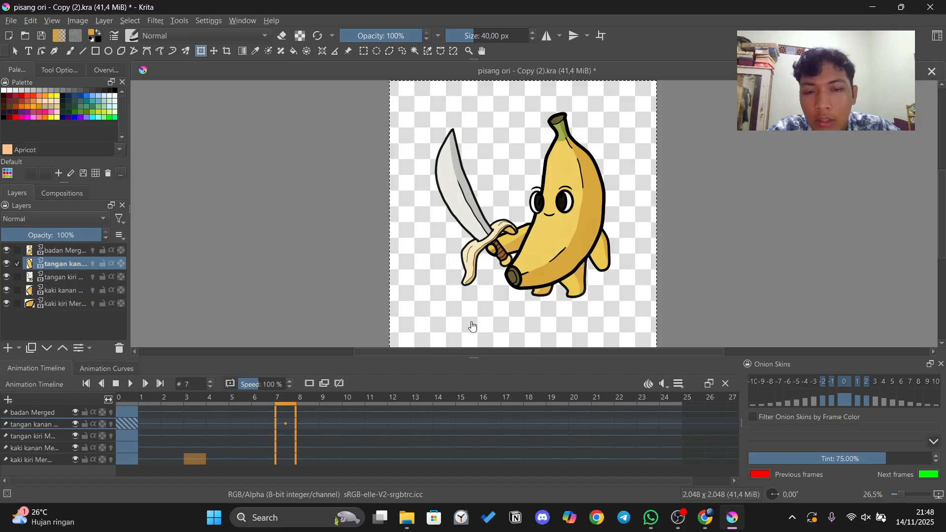
Move the tangan kanan layer to the top of the stack and the kaki kanan layer directly below it, above the badan layer.
left_click(57, 261)
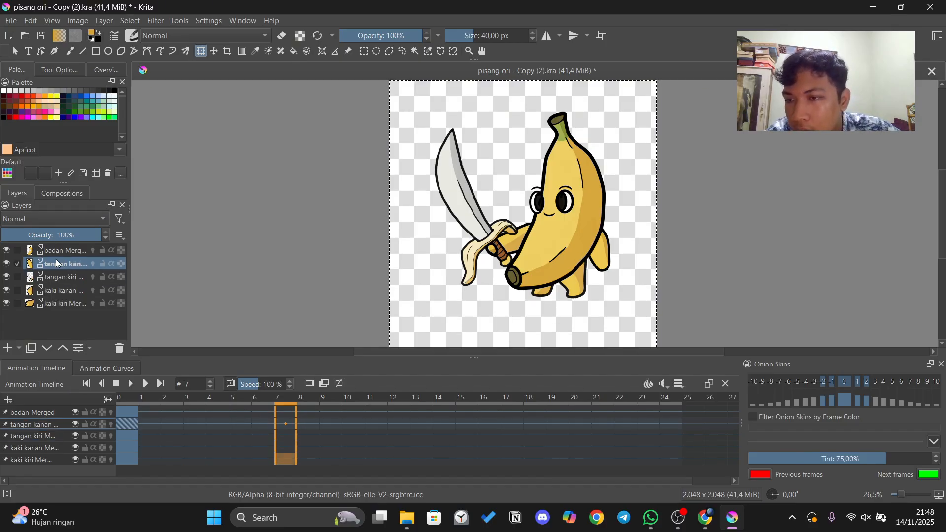
mouse_move(64, 266)
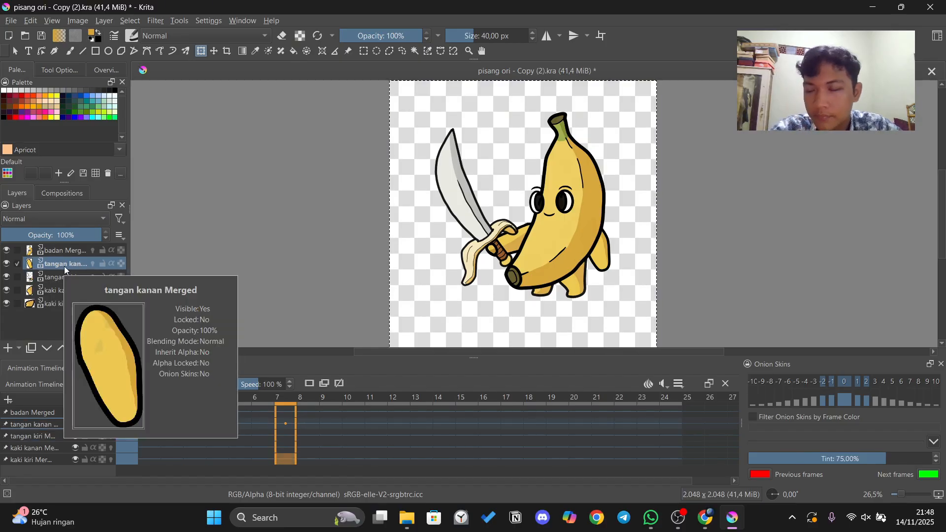
left_click_drag(41, 265, 49, 243)
left_click(60, 293)
left_click_drag(60, 294, 61, 261)
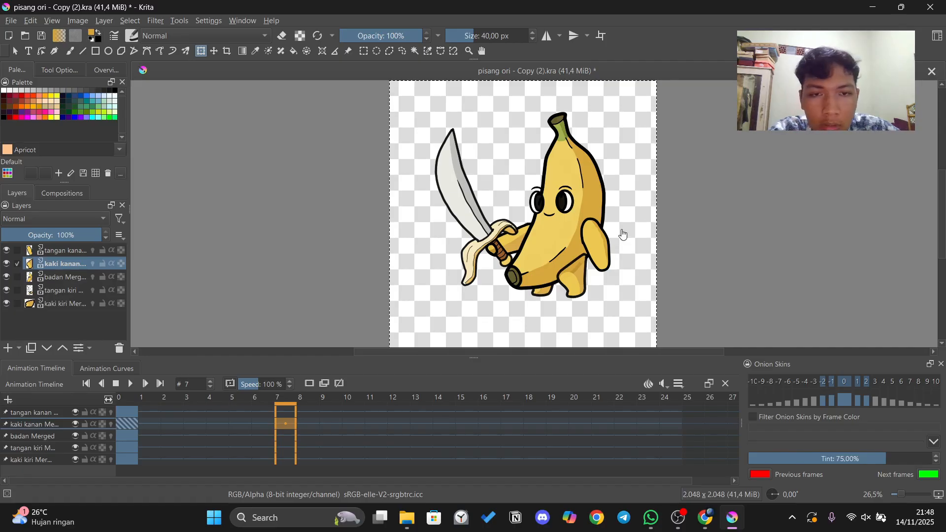
left_click(330, 435)
left_click_drag(169, 446, 151, 448)
left_click(203, 440)
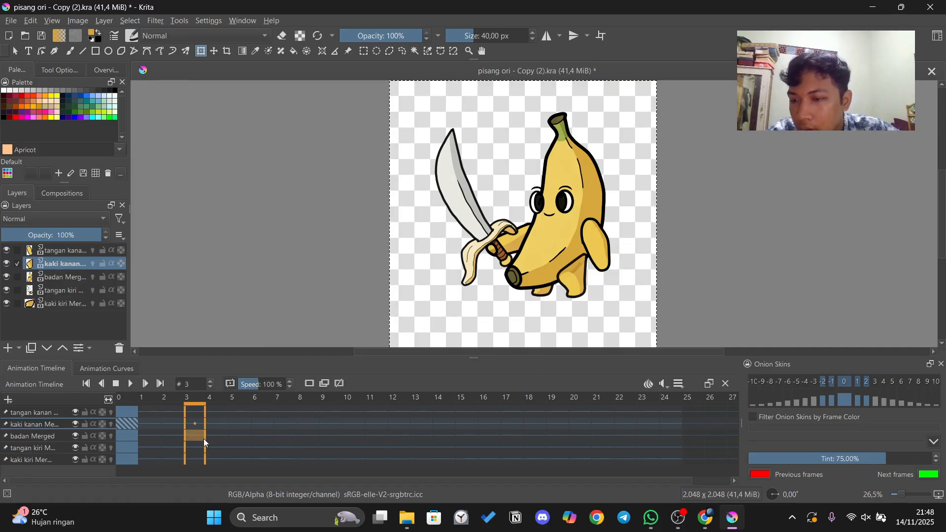
left_click(153, 423)
left_click(176, 426)
Add duplicate kaki kanan keyframes on frames 9 and 18, counting through the timeline in three-frame intervals.
left_click(204, 425)
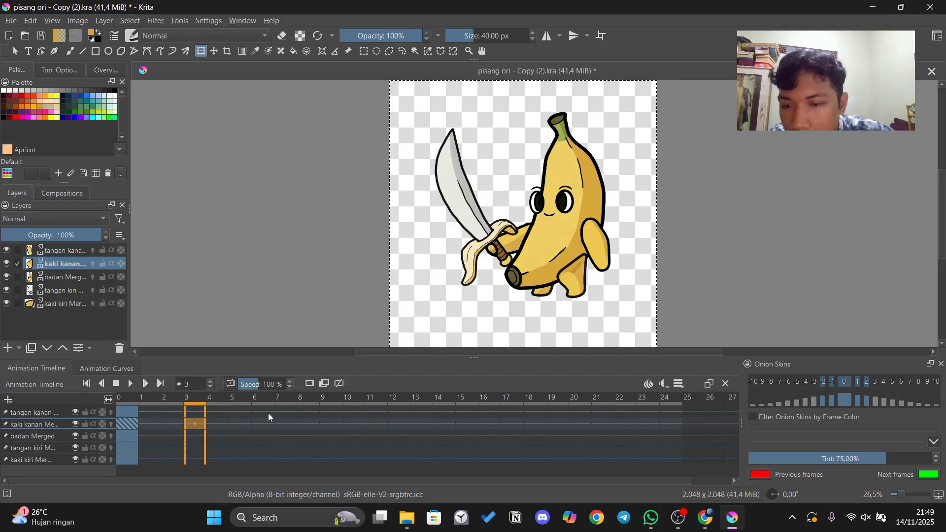
left_click(260, 427)
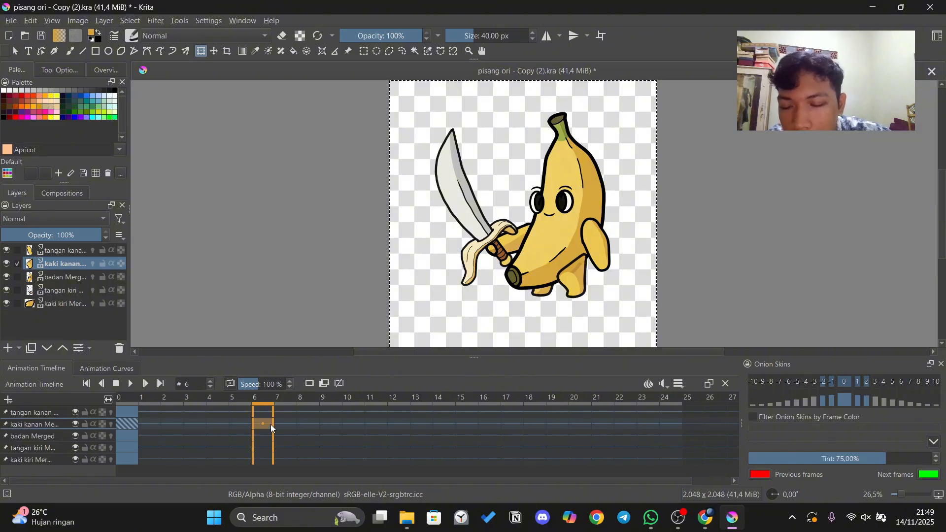
left_click(327, 422)
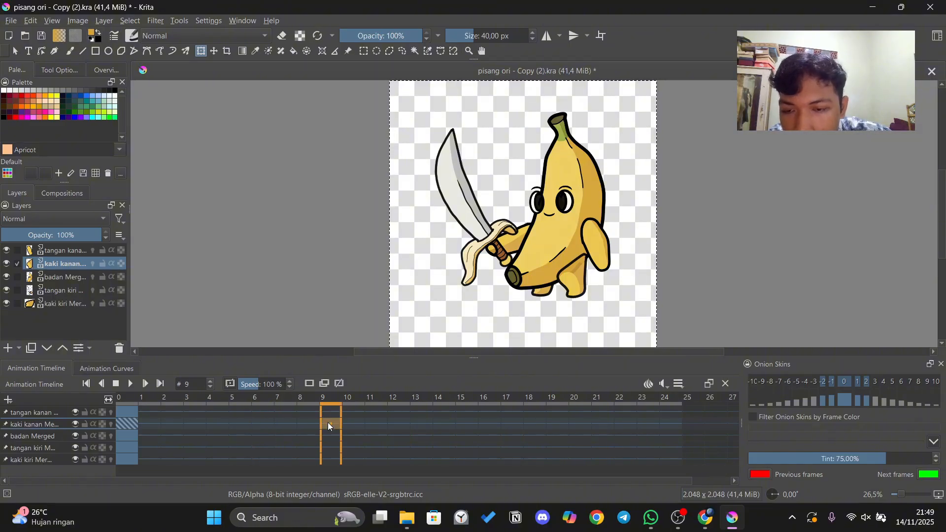
left_click_drag(328, 422, 400, 422)
left_click(467, 425)
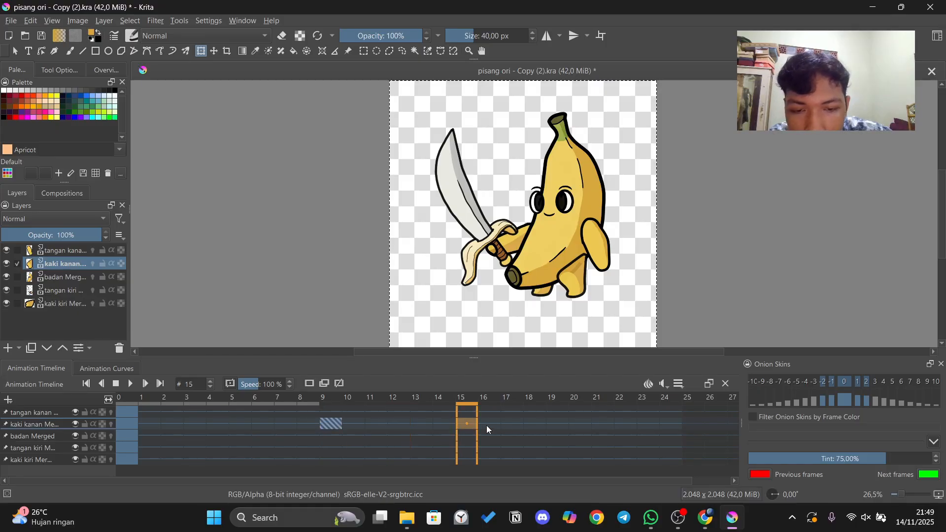
left_click(531, 427)
left_click(324, 384)
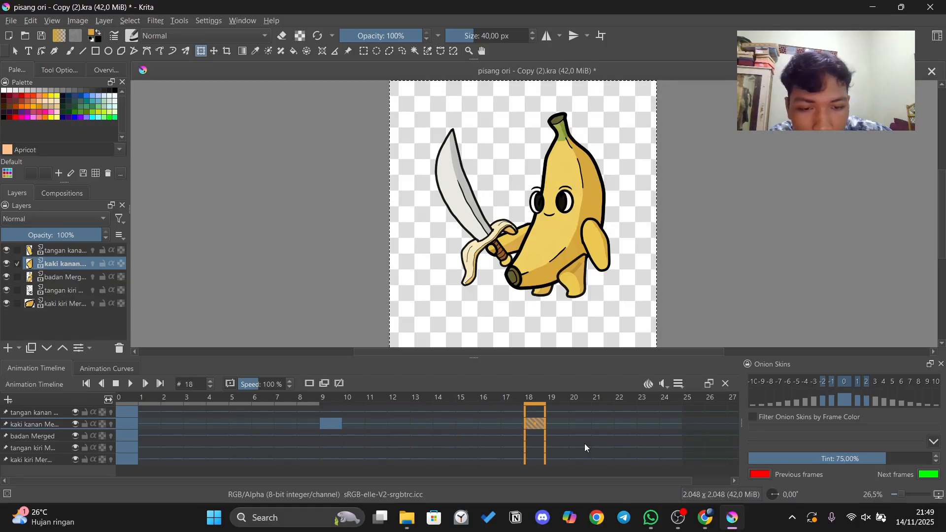
left_click(608, 426)
left_click(672, 427)
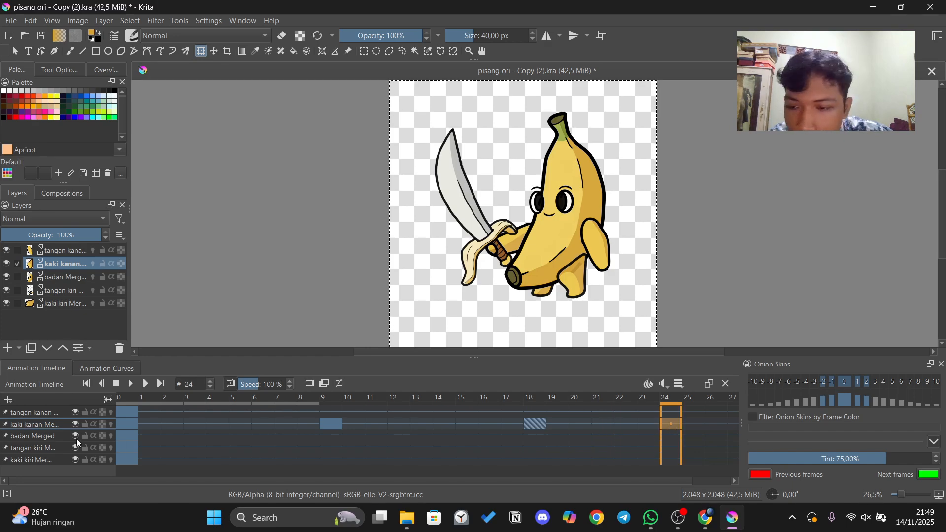
Add kaki kiri keyframes on frames 3, 12 and 21.
left_click(126, 425)
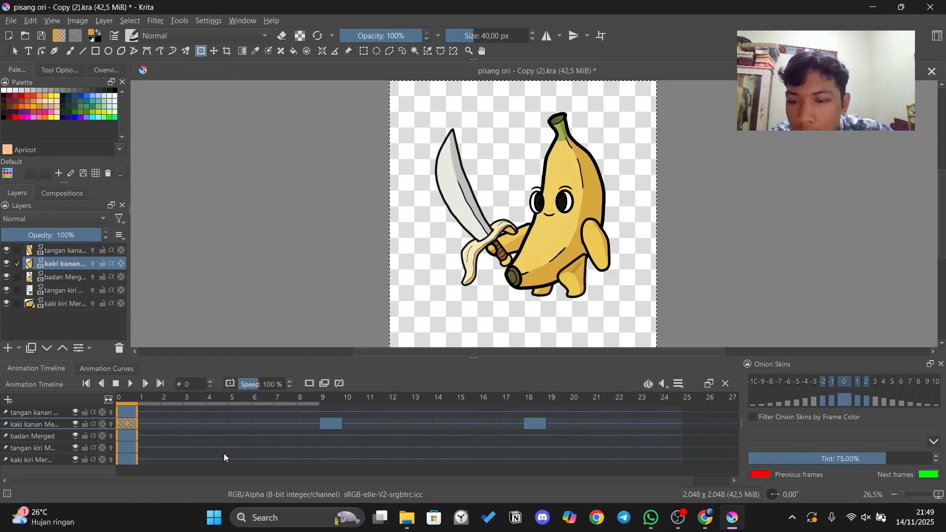
left_click(129, 452)
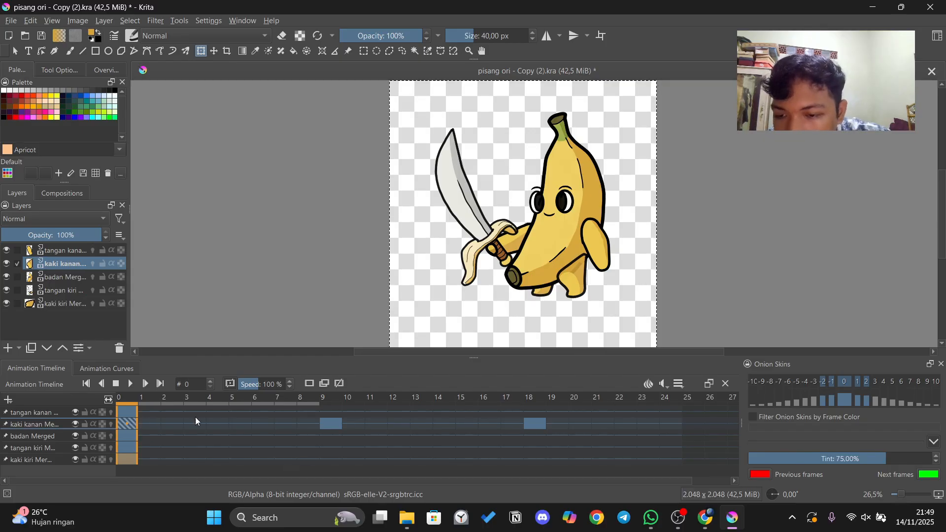
left_click(200, 457)
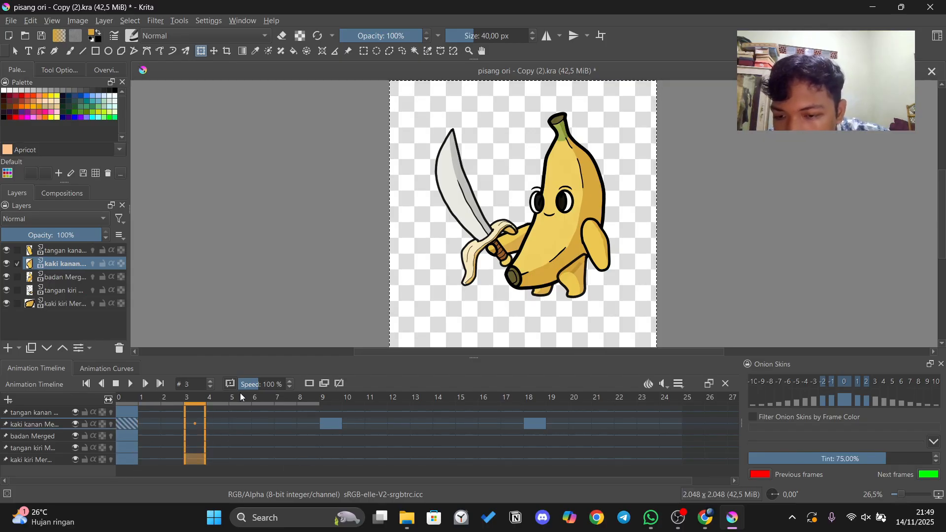
left_click(268, 460)
left_click(332, 461)
left_click(389, 455)
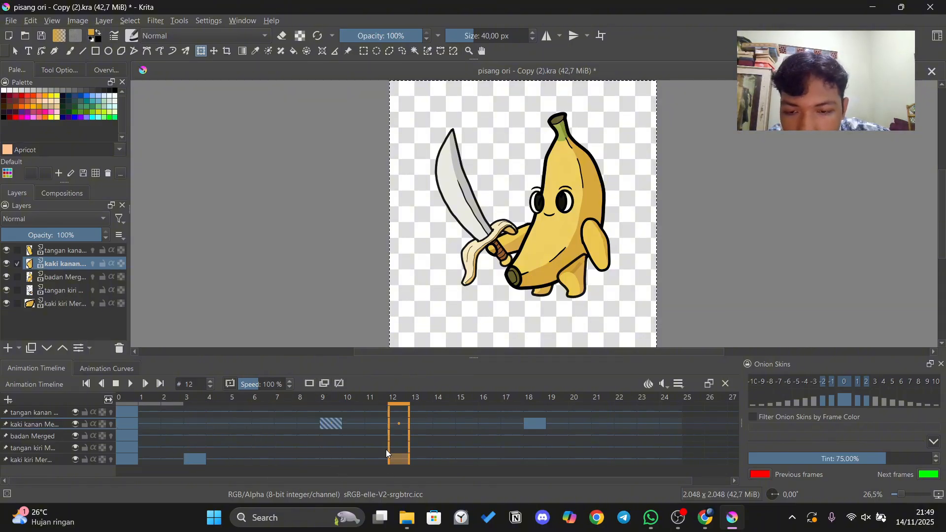
left_click(474, 458)
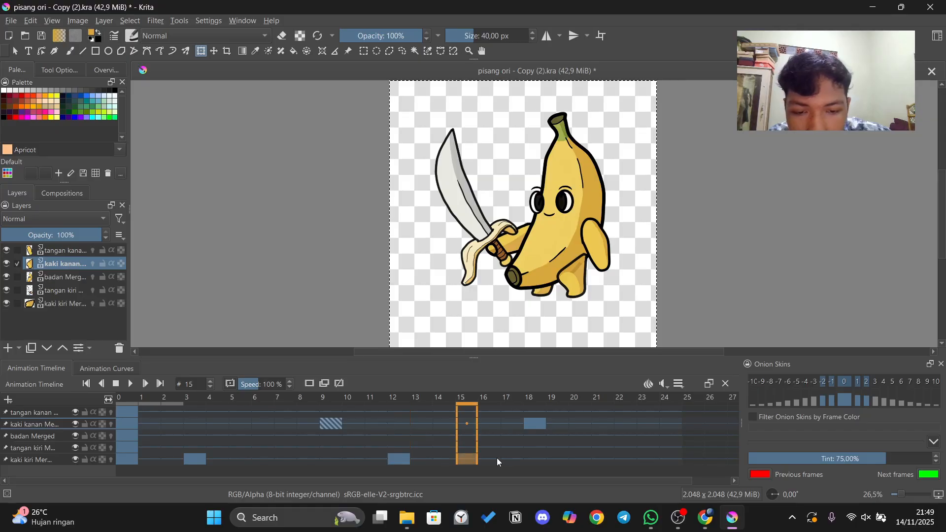
left_click(535, 461)
left_click(600, 461)
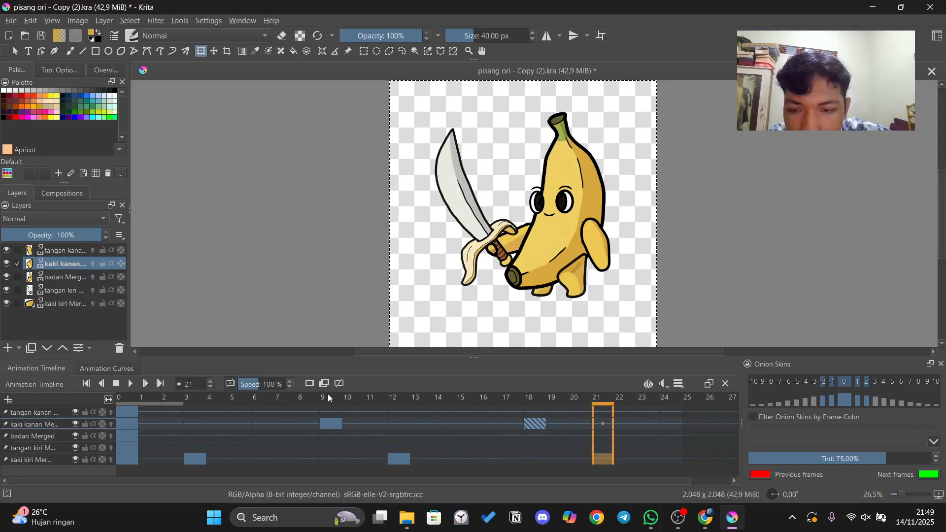
left_click(673, 460)
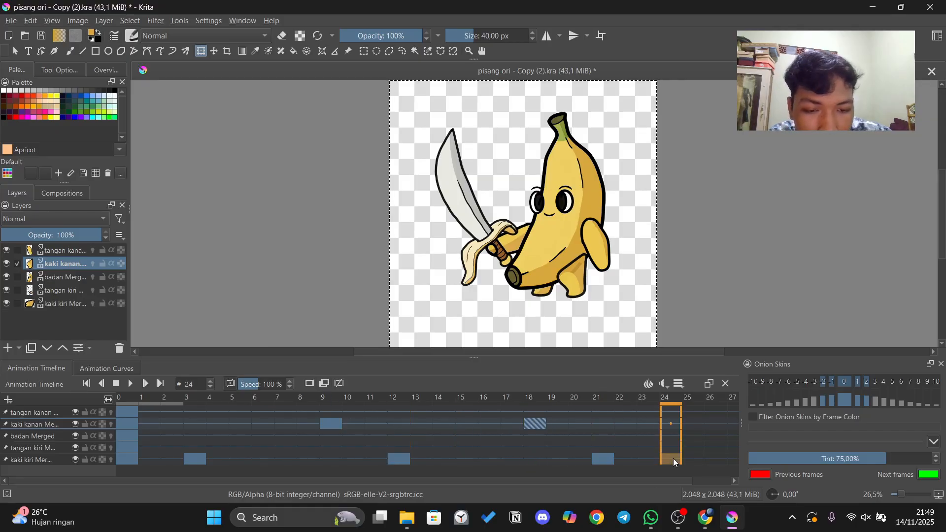
left_click(611, 462)
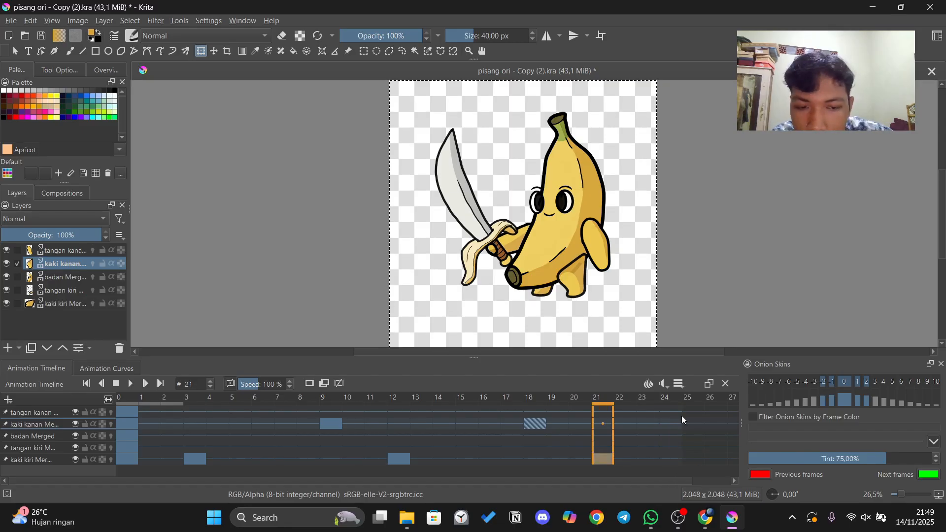
Play back the animation to check the keyframe timing of both legs.
left_click(127, 424)
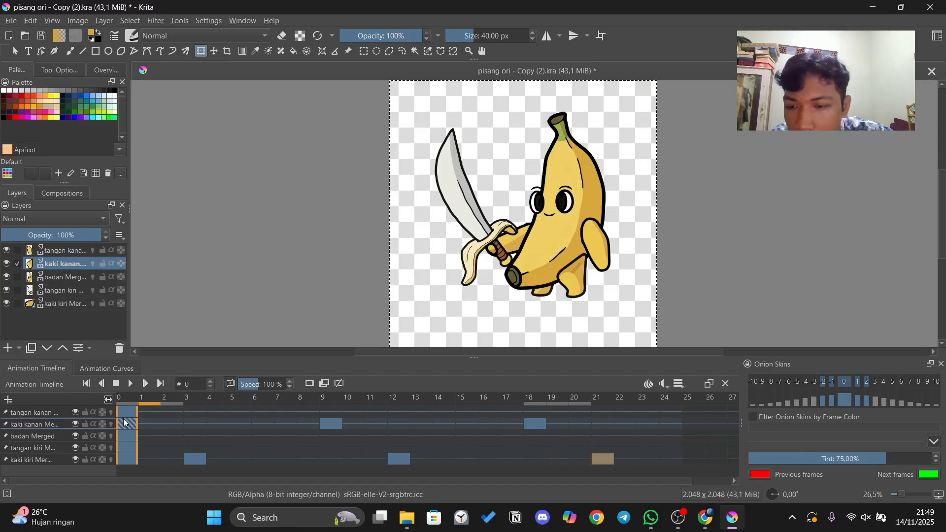
left_click(130, 384)
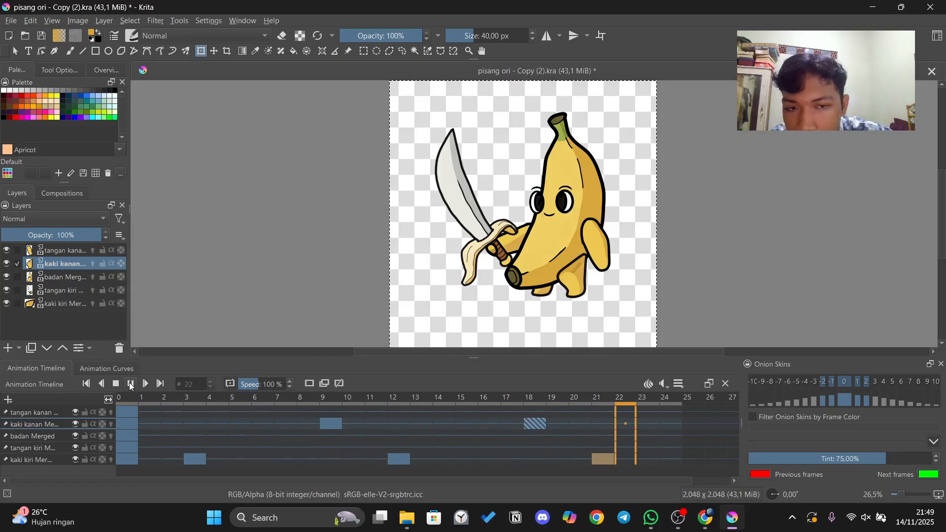
left_click(236, 450)
left_click(190, 422)
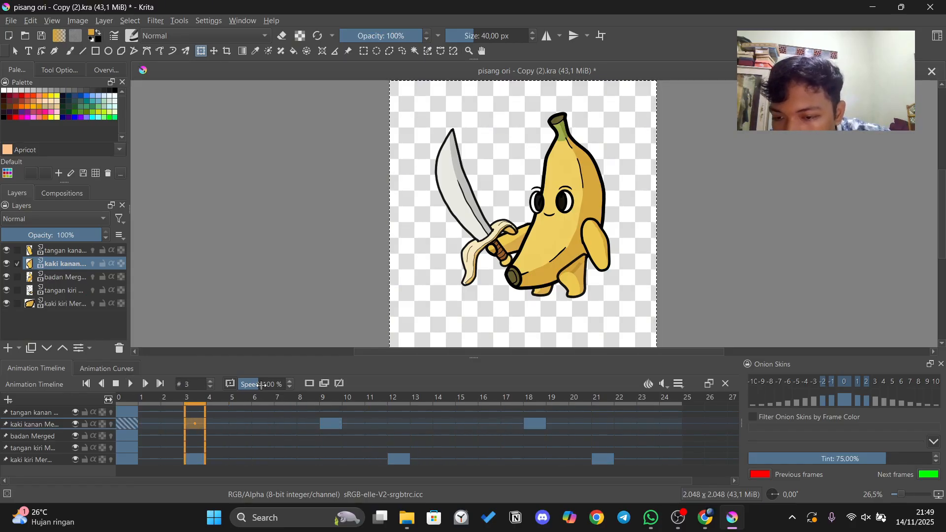
left_click(130, 384)
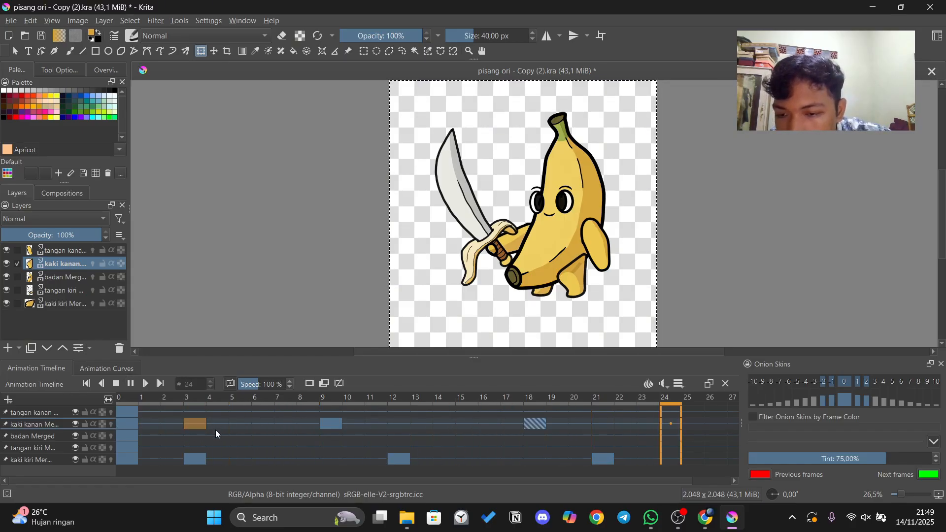
Add a kaki kanan keyframe on frame 3 and raise the leg slightly on that frame.
left_click(192, 422)
key("Delete")
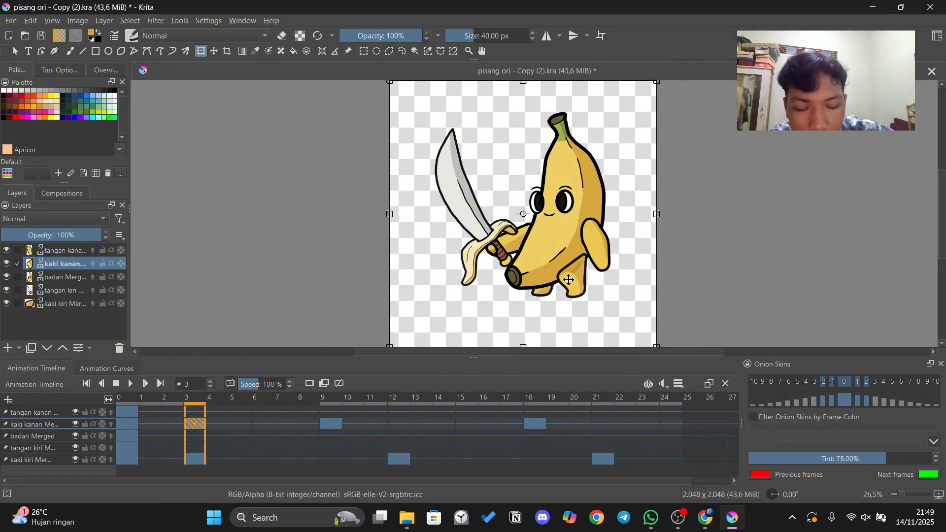
key("Up")
key("Up")
key("Up")
key("Up")
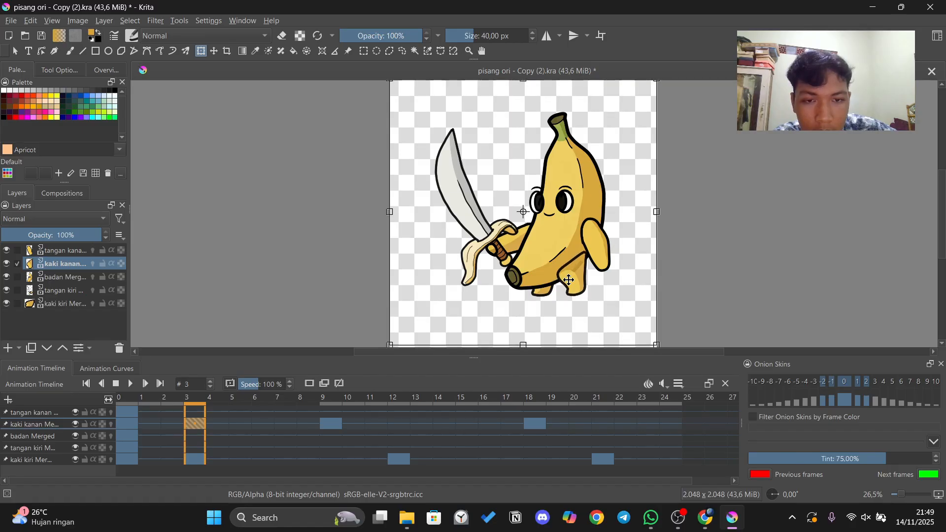
key("Up")
key("Up")
key("Up")
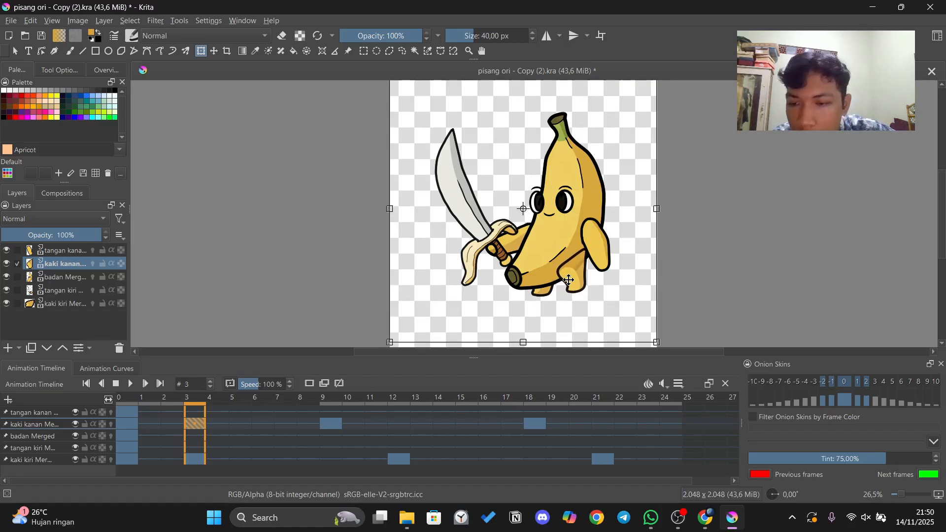
left_click(240, 436)
Add a duplicate keyframe on frame 6 of the kaki kanan layer.
left_click(277, 442)
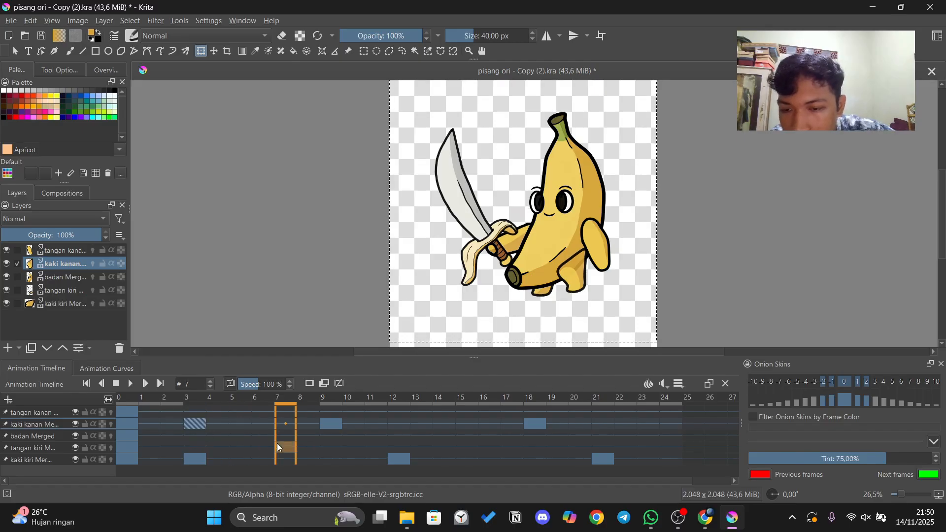
left_click(261, 422)
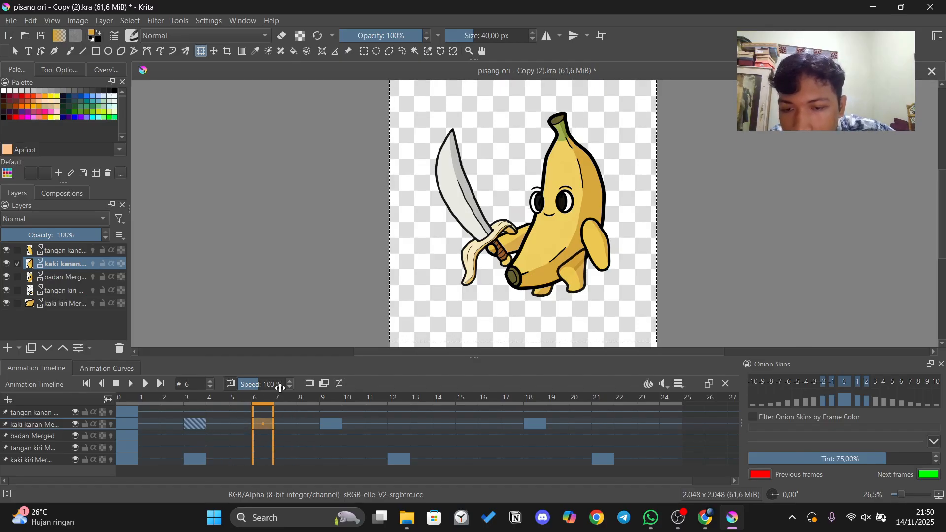
left_click(324, 384)
Add a duplicate kaki kiri keyframe on frame 6 and raise the leg slightly on that frame.
left_click(265, 459)
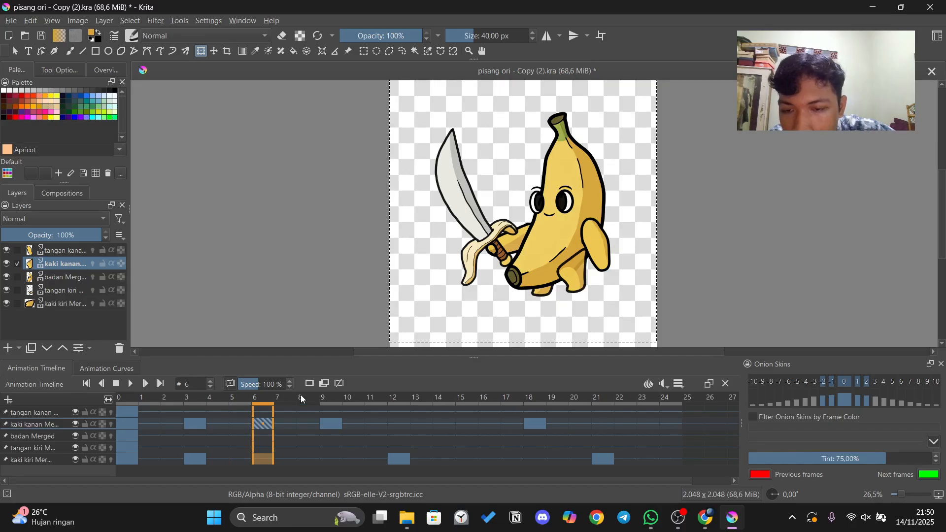
left_click(323, 383)
left_click(72, 303)
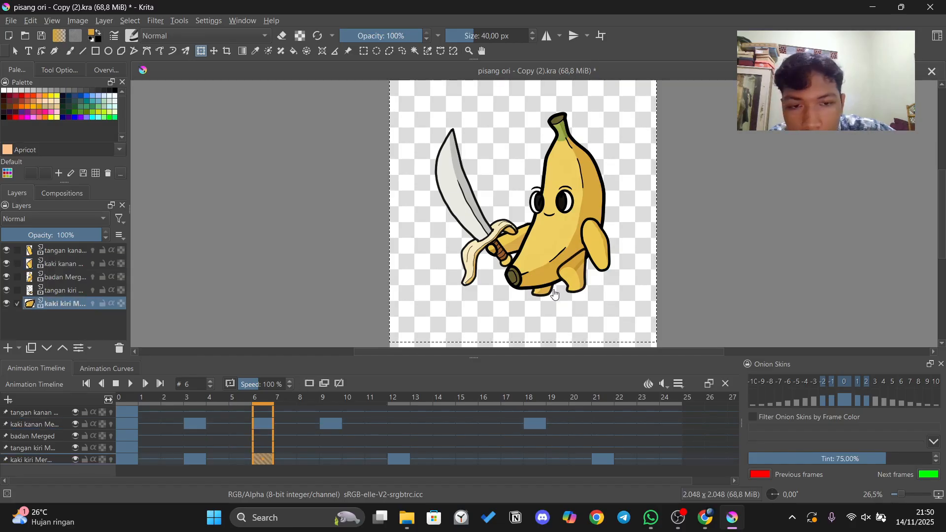
key("Up")
key("Up")
key("Up")
key("Up")
key("Up")
key("Up")
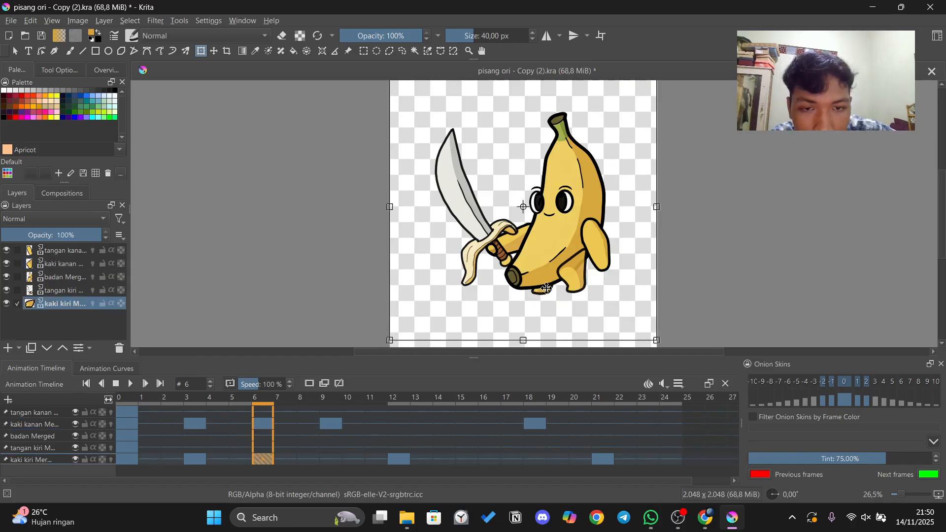
Add a kaki kiri keyframe on frame 9 and a kaki kanan keyframe on frame 12 with that leg raised slightly.
left_click(323, 460)
left_click(329, 384)
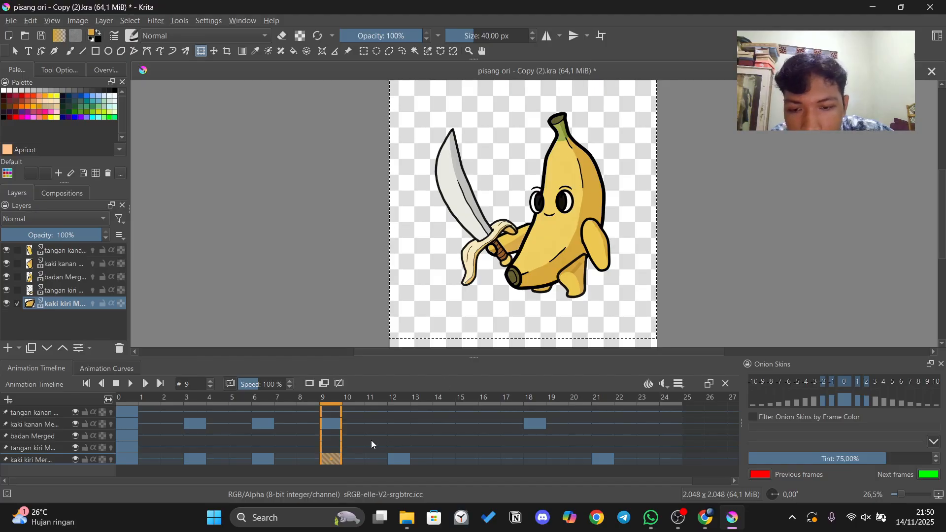
left_click(407, 458)
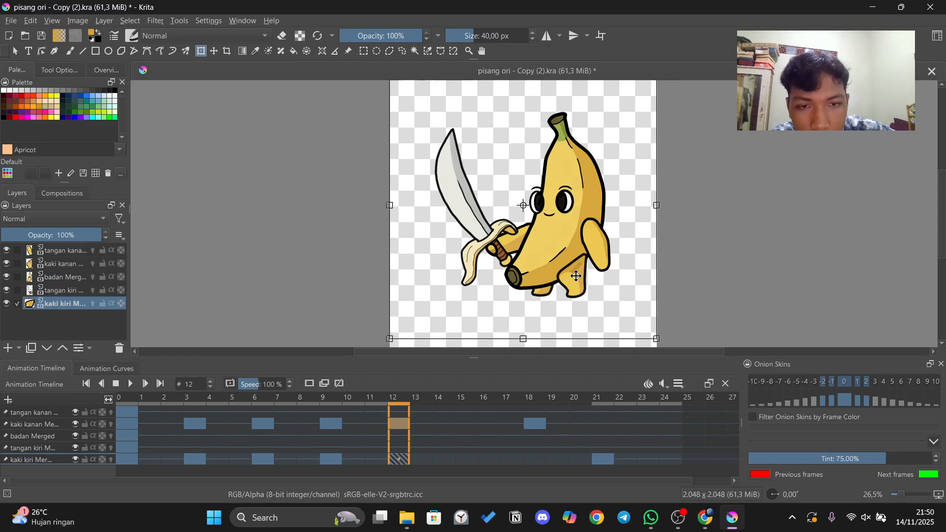
left_click_drag(558, 268, 558, 266)
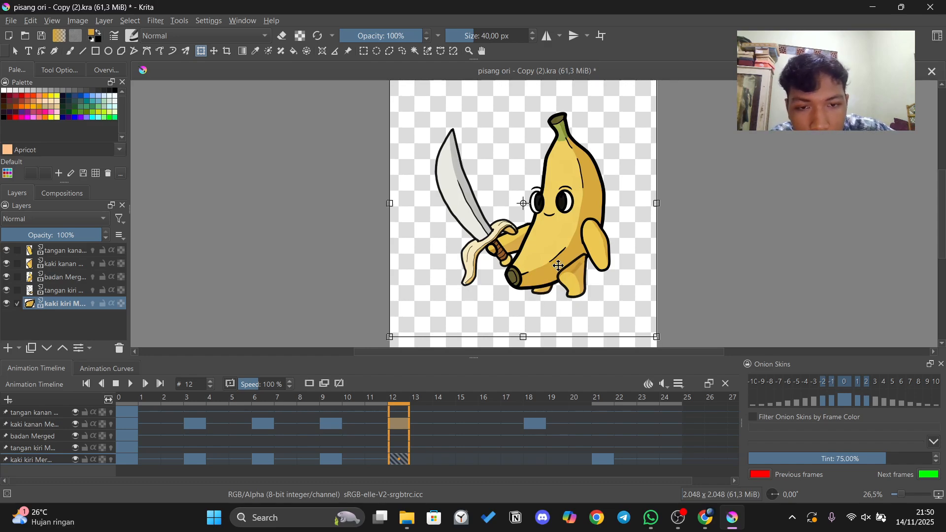
key("Return")
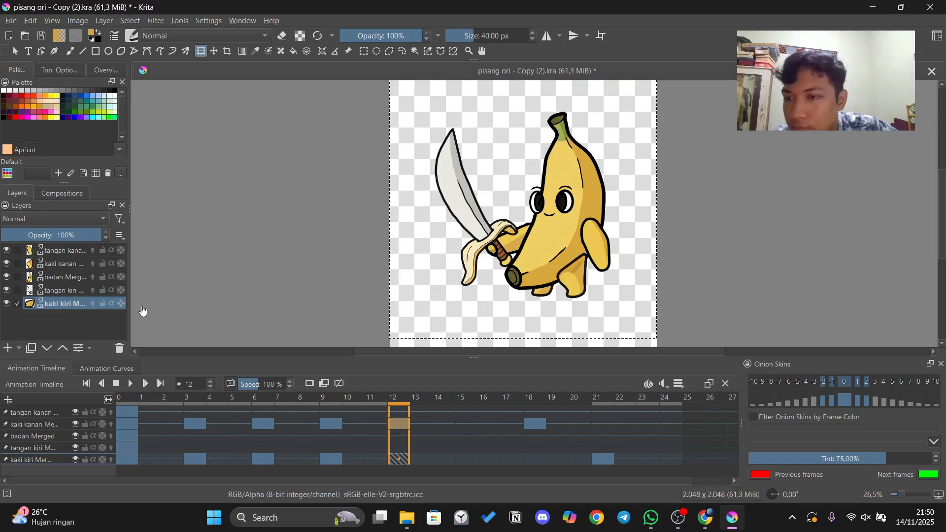
left_click(71, 263)
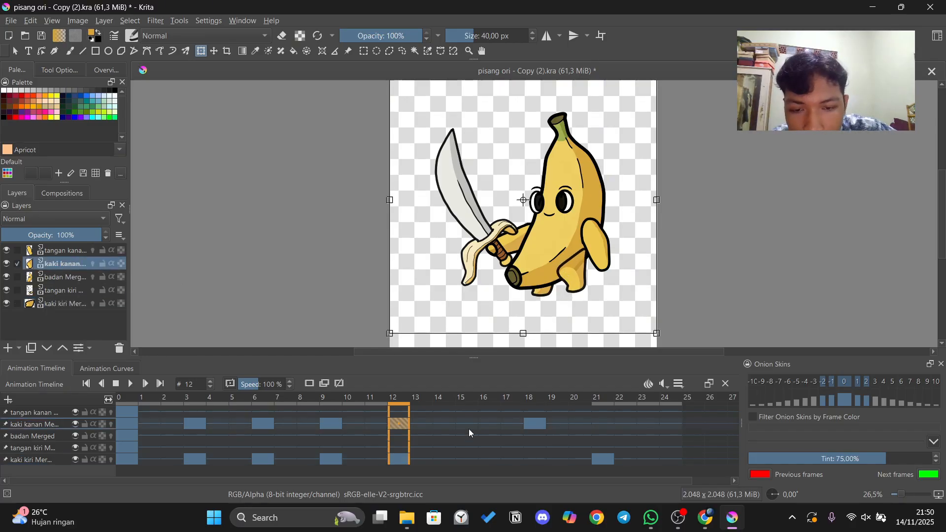
Add keyframes for both legs on frame 15 and raise the kaki kiri leg slightly on that frame.
left_click(468, 424)
left_click(528, 426)
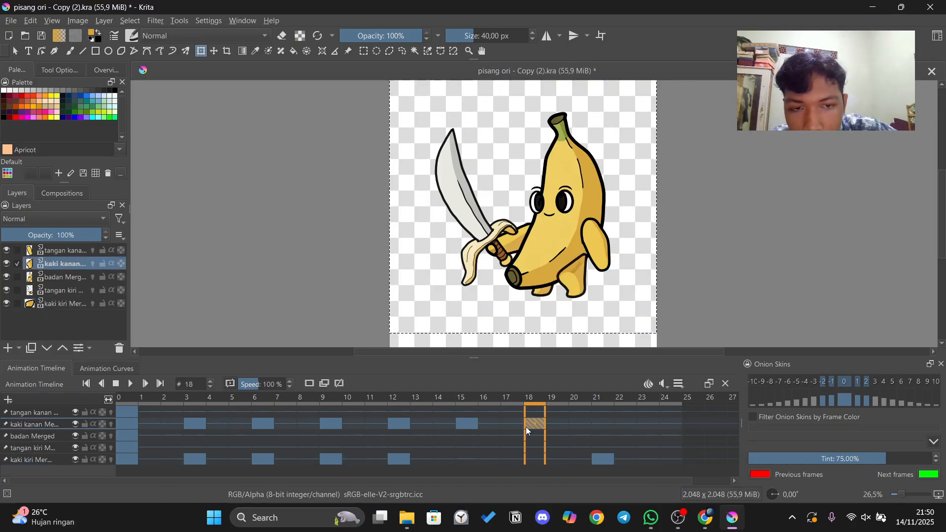
left_click(464, 423)
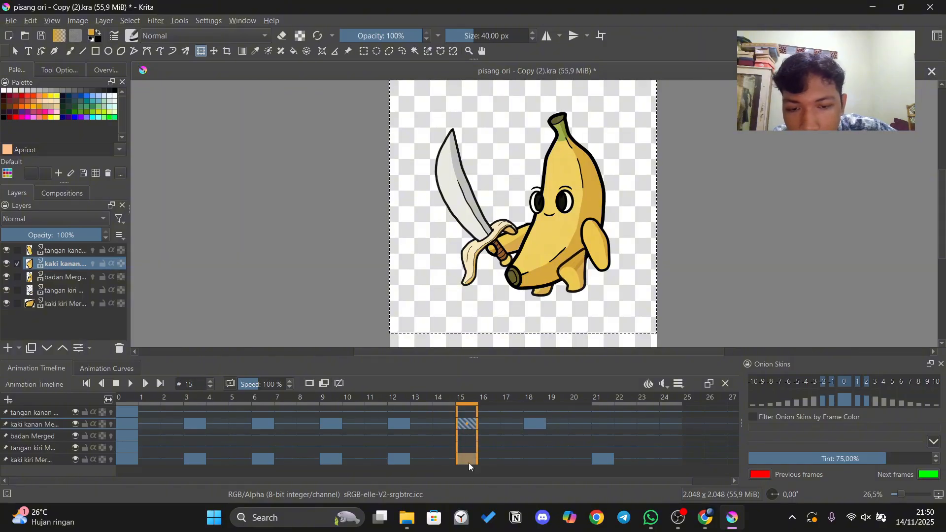
left_click(63, 304)
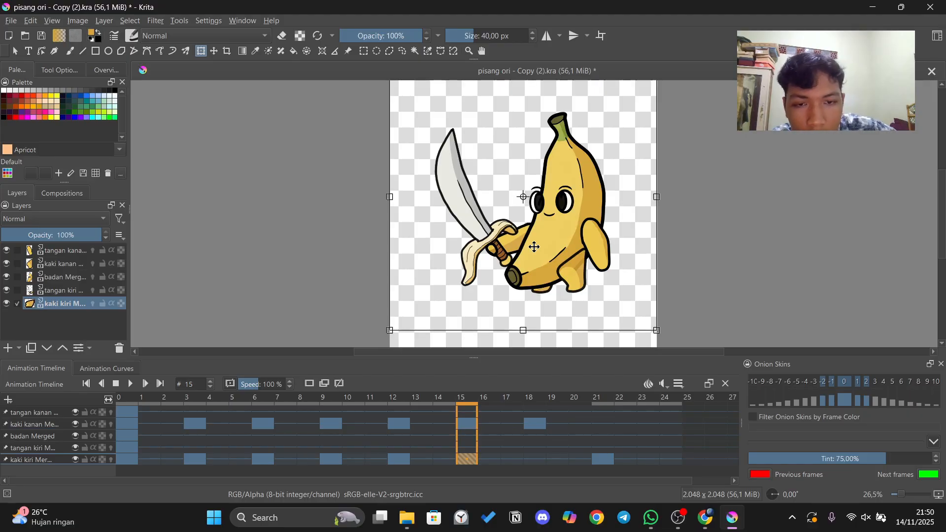
Add a kaki kiri keyframe on frame 18 and a kaki kanan keyframe on frame 21 with that leg raised slightly.
left_click(534, 459)
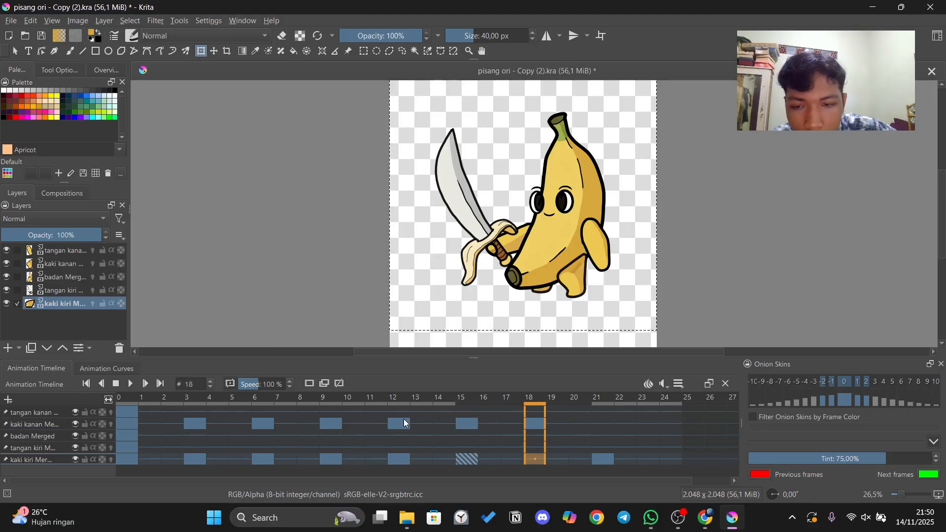
left_click(602, 460)
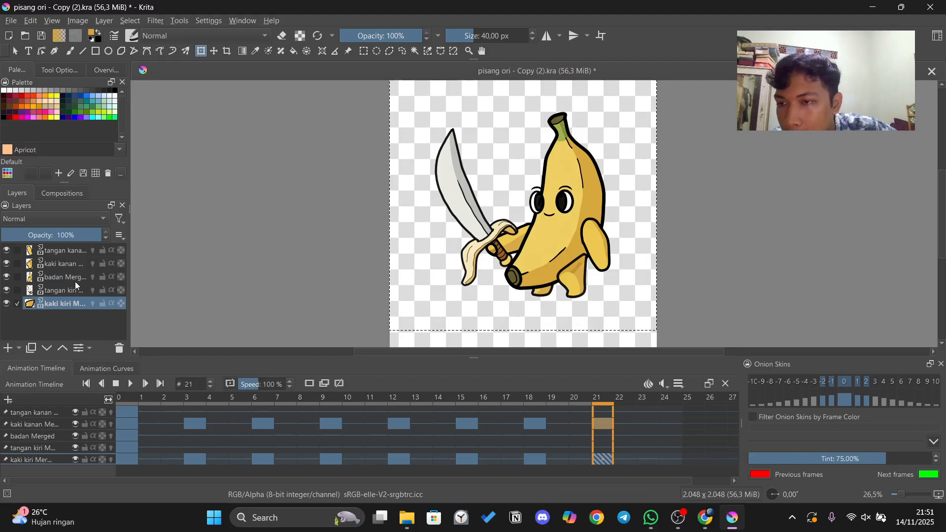
left_click(73, 265)
left_click(570, 283)
left_click_drag(570, 283, 569, 277)
Add kaki kanan and kaki kiri keyframes on frame 24.
key("Right")
key("Right")
key("Right")
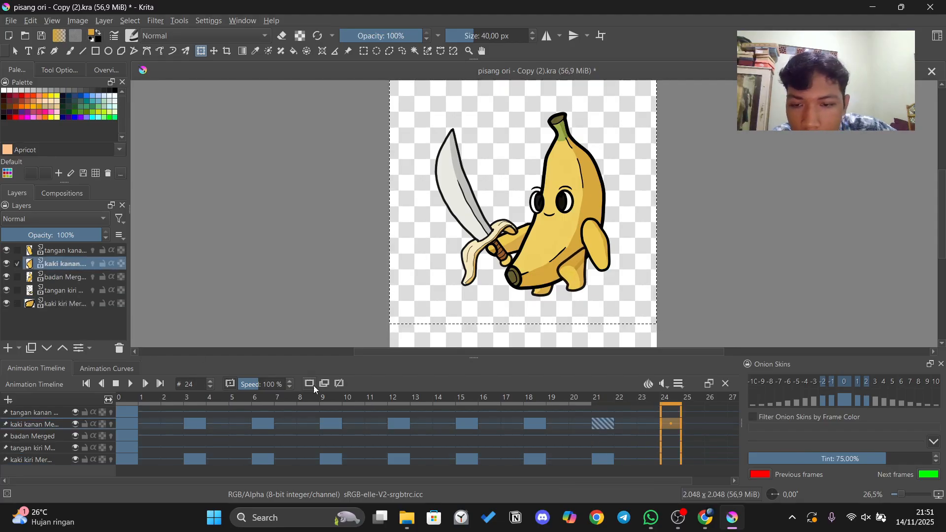
left_click(647, 448)
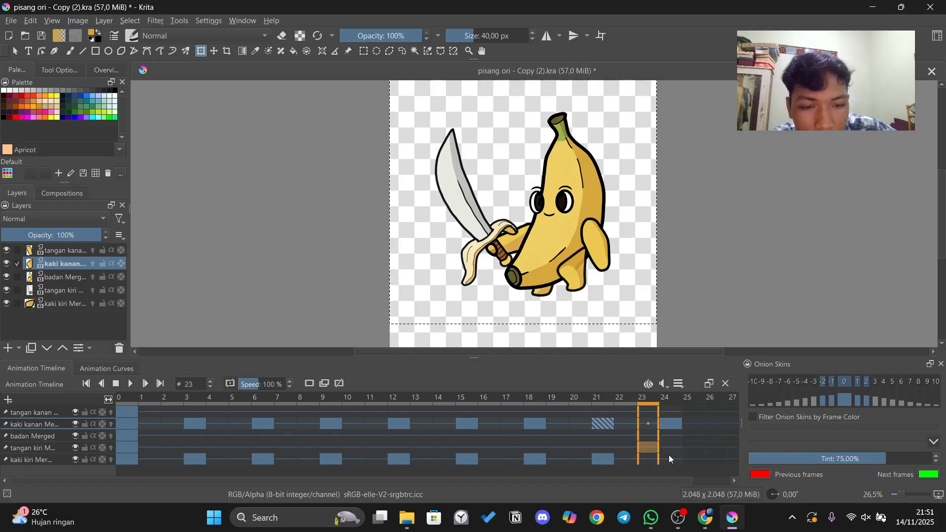
left_click(670, 424)
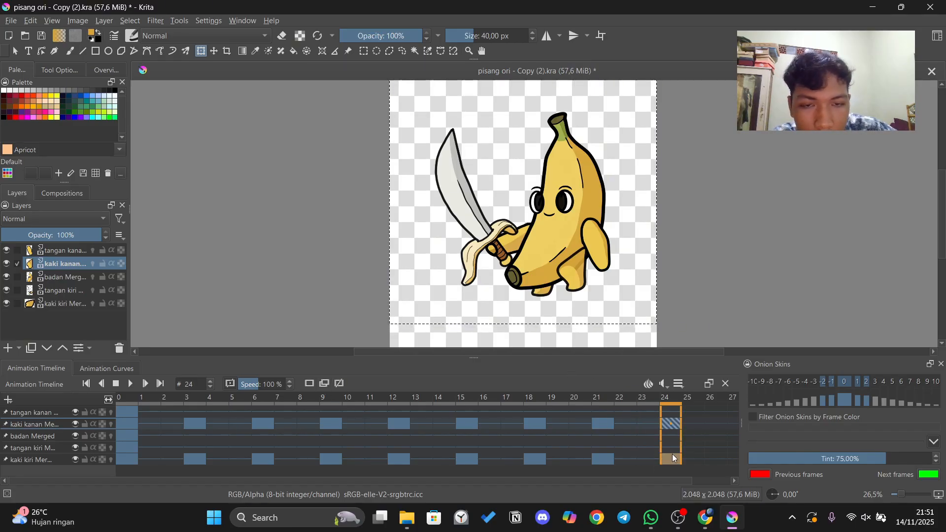
left_click(603, 460)
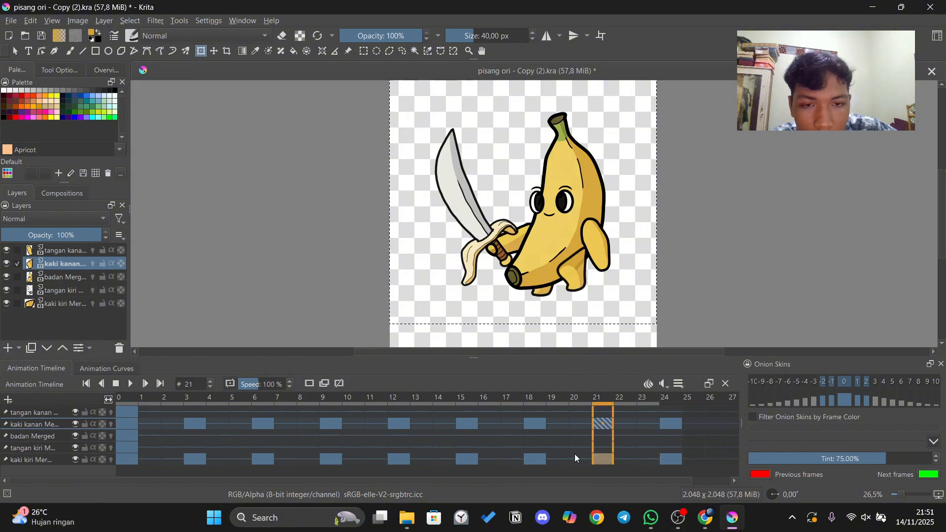
left_click(562, 449)
left_click(674, 459)
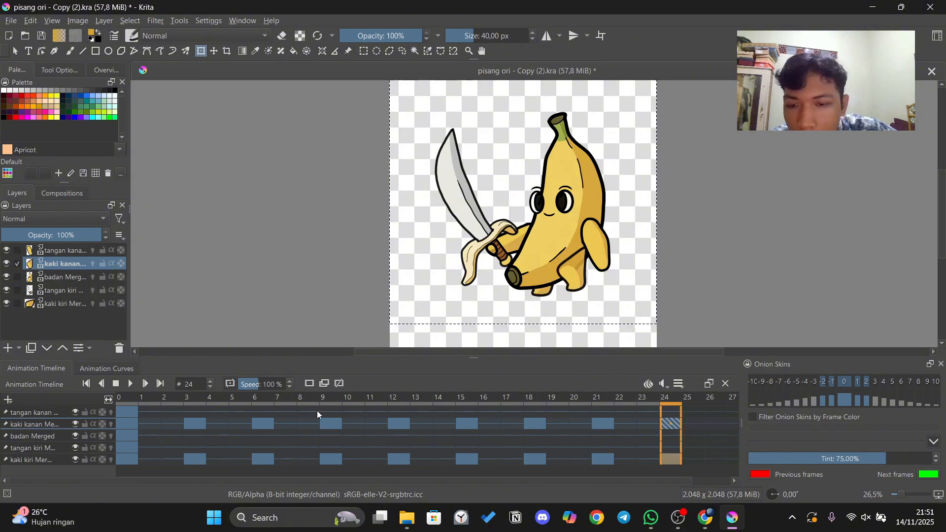
Raise the kaki kiri leg slightly on frame 24.
left_click(543, 290)
left_click(579, 212)
left_click_drag(577, 212, 578, 209)
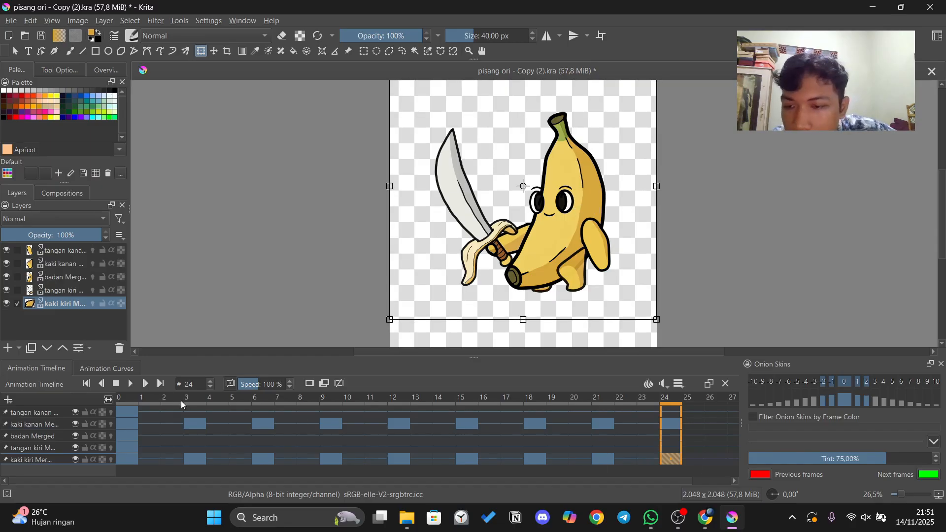
Play back the walk animation and check the leg poses on frames 3 and 6.
left_click(131, 384)
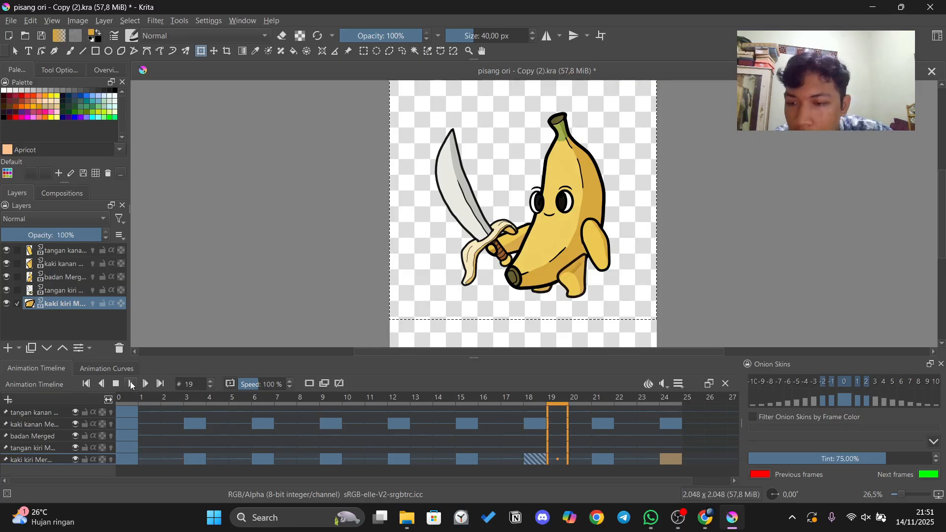
left_click(131, 384)
left_click(64, 264)
left_click(130, 384)
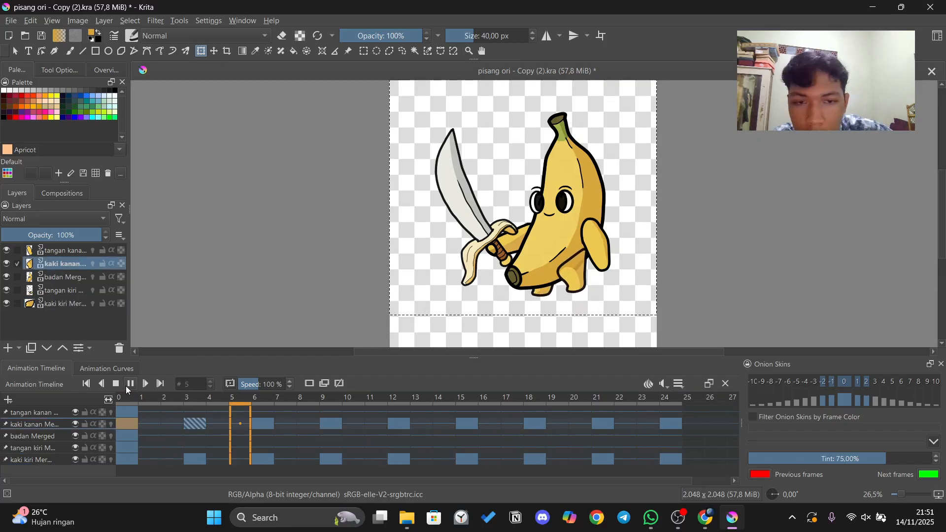
left_click(127, 386)
left_click(128, 387)
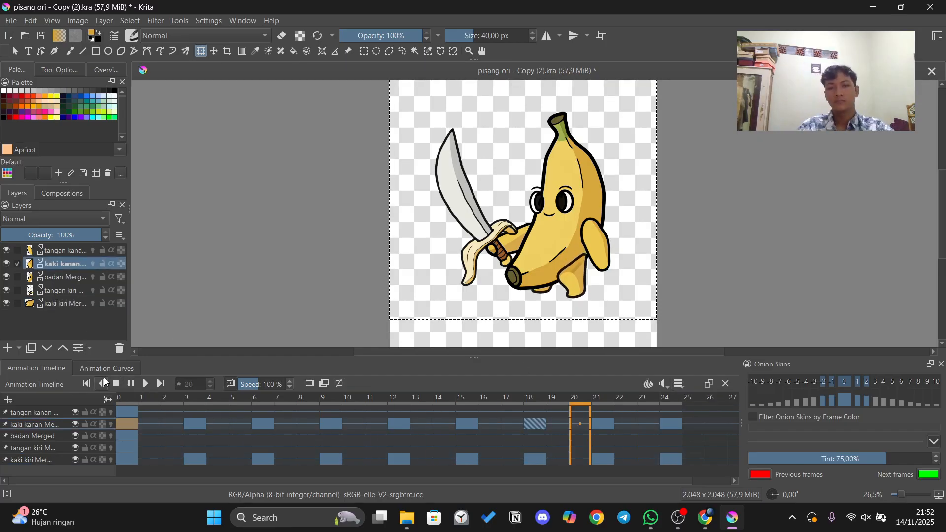
left_click(129, 385)
left_click(194, 423)
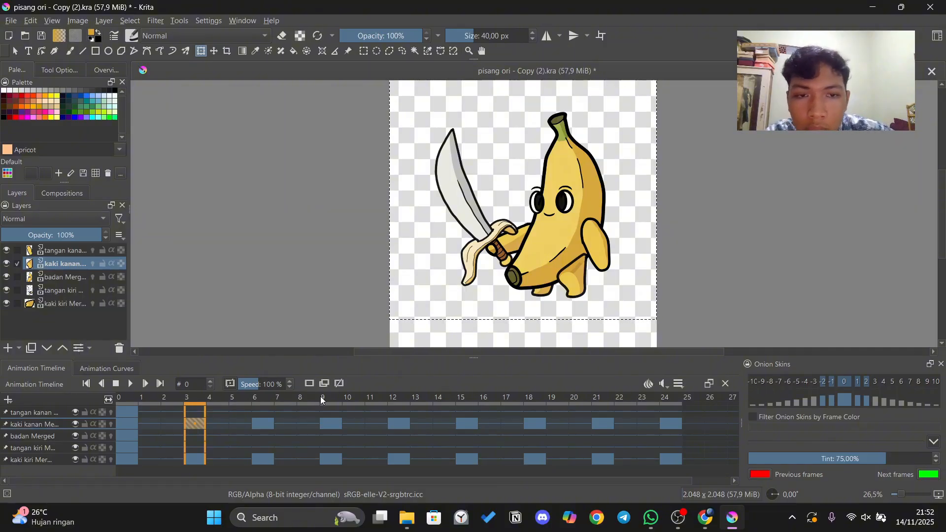
left_click(271, 427)
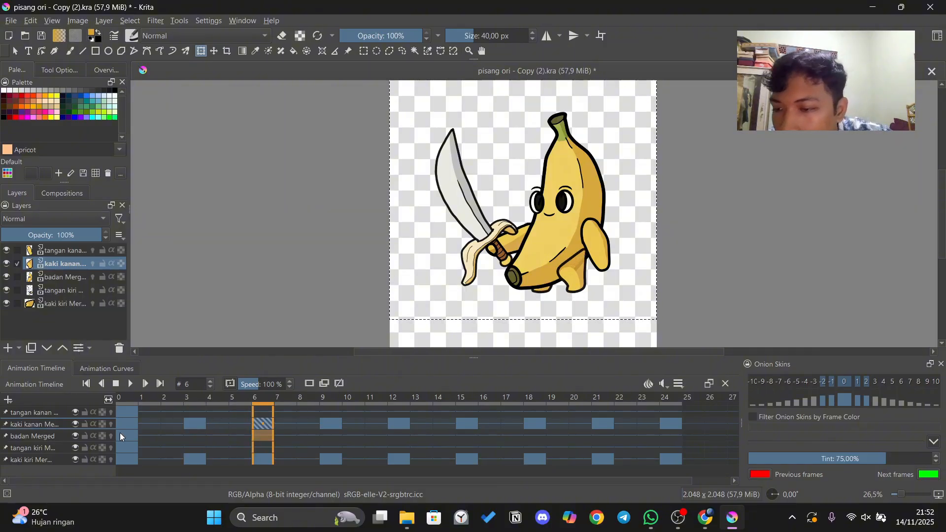
Add a duplicate keyframe on frame 3 of the tangan kiri layer.
left_click(192, 413)
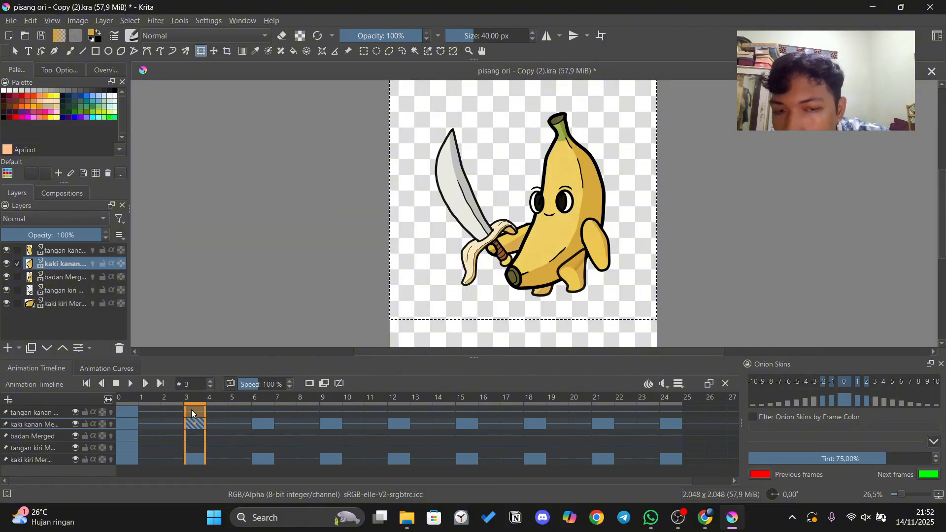
left_click(220, 447)
left_click(197, 445)
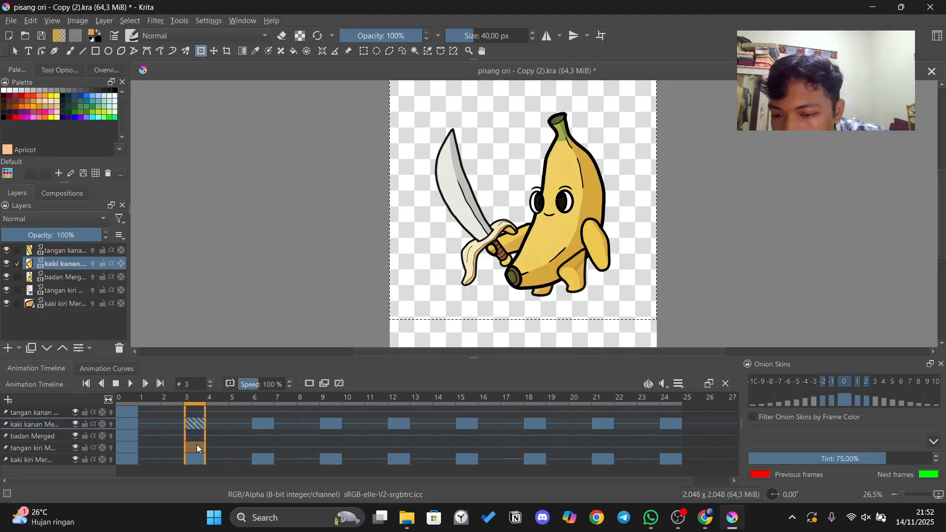
left_click(326, 386)
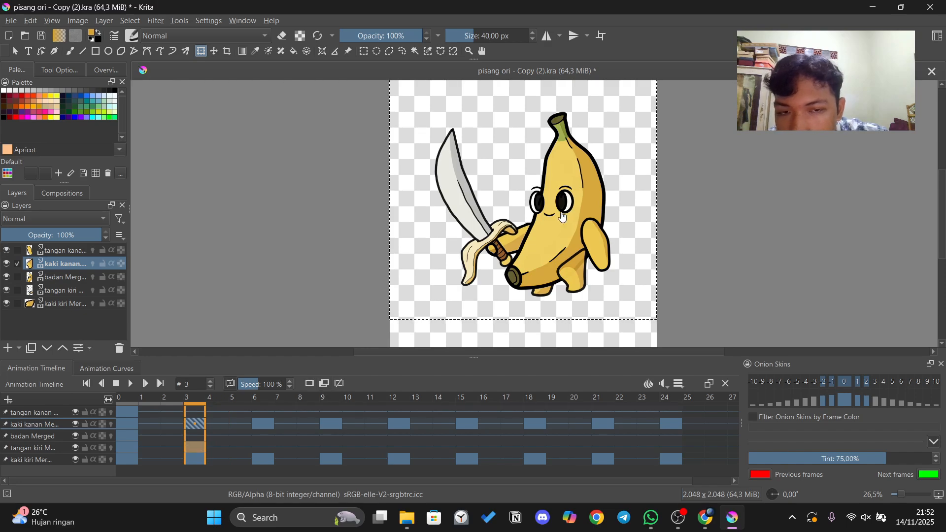
left_click(482, 229)
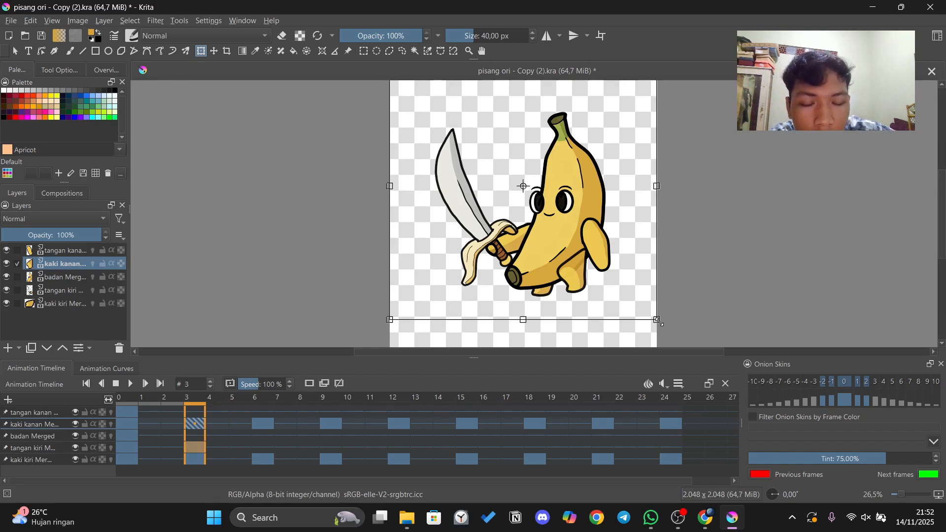
key("Escape")
left_click_drag(673, 321, 670, 320)
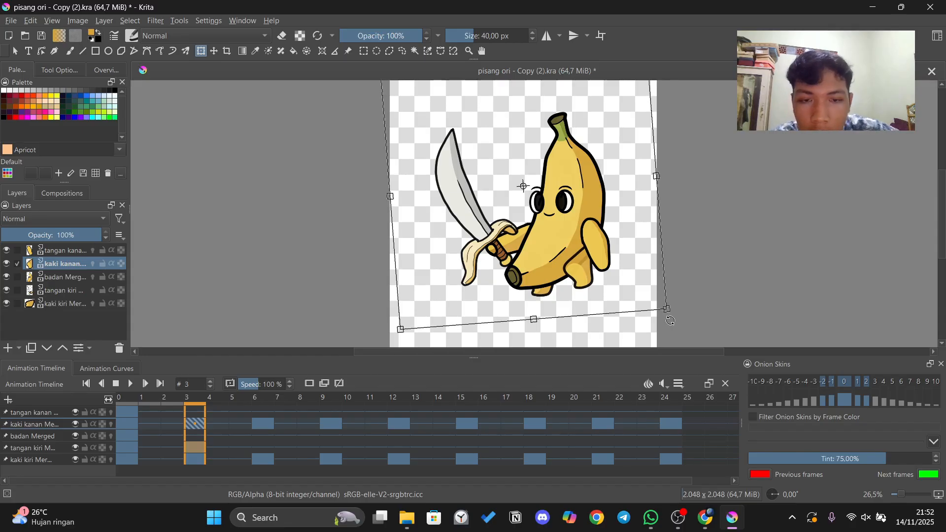
key("ctrl+z")
Rotate the tangan kiri sword arm slightly counterclockwise on frame 3 and shift it a little to the left.
left_click(73, 291)
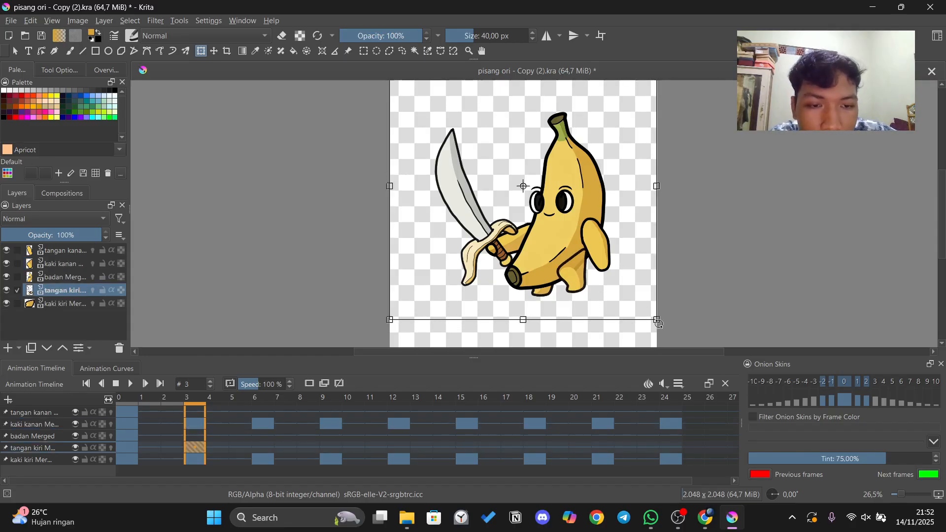
left_click_drag(659, 323, 623, 276)
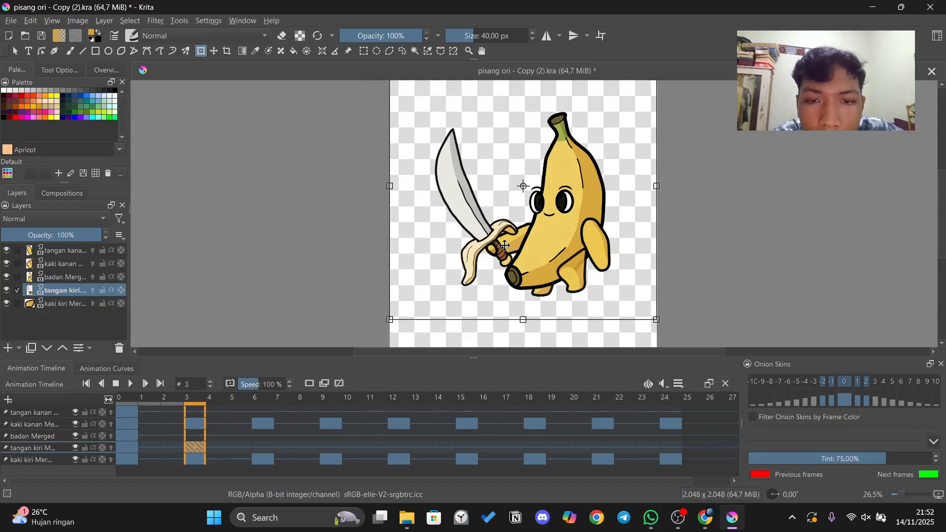
left_click_drag(505, 244, 501, 243)
left_click_drag(644, 300, 680, 319)
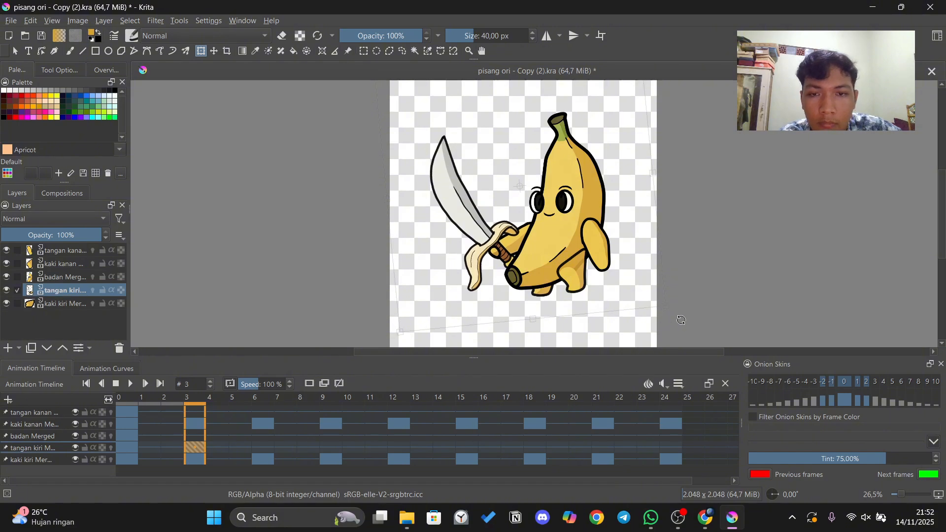
Add a duplicate keyframe on frame 6 of the tangan kiri layer and rotate the sword arm slightly counterclockwise.
left_click(254, 448)
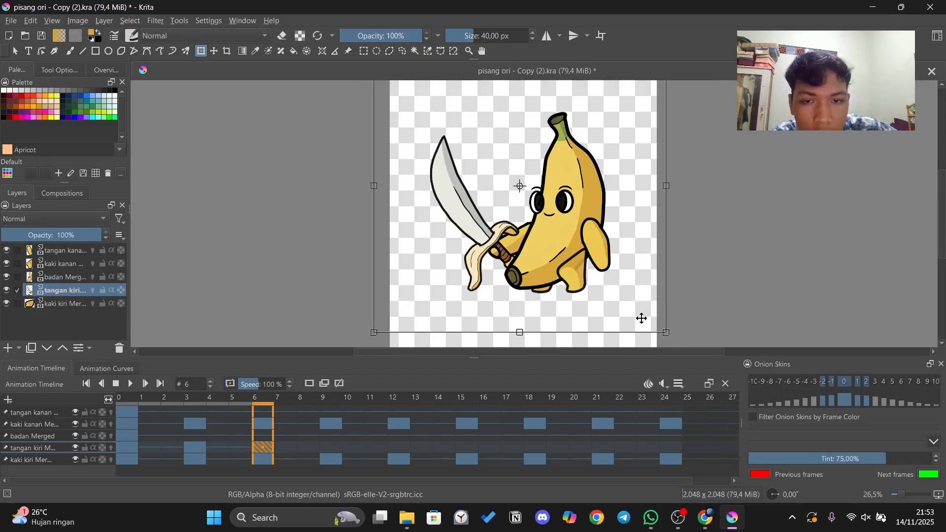
left_click(195, 448)
left_click(262, 447)
left_click_drag(671, 340, 723, 327)
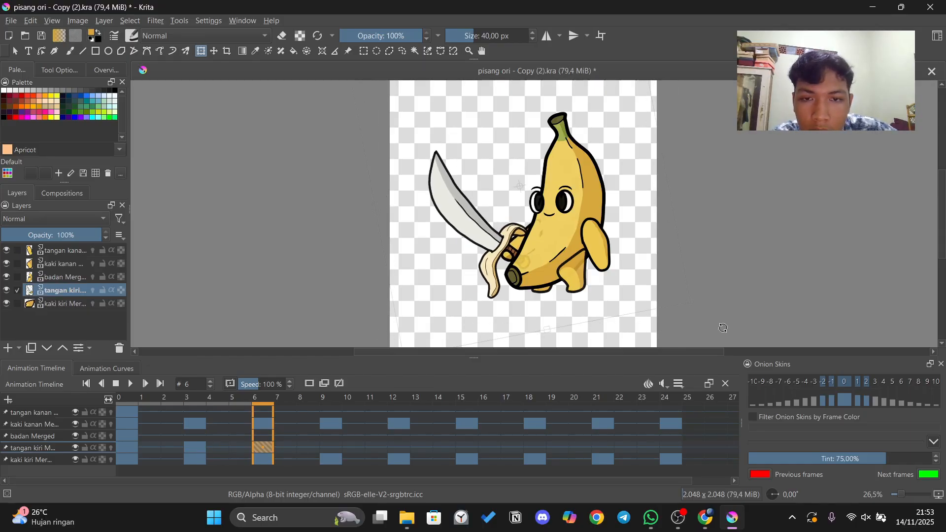
Add duplicate tangan kiri keyframes on frames 9 and 12, rotating the sword arm further counterclockwise on each.
key("Right")
key("Right")
key("Right")
scroll(661, 303, "down", 2)
key("Right")
key("Right")
key("Right")
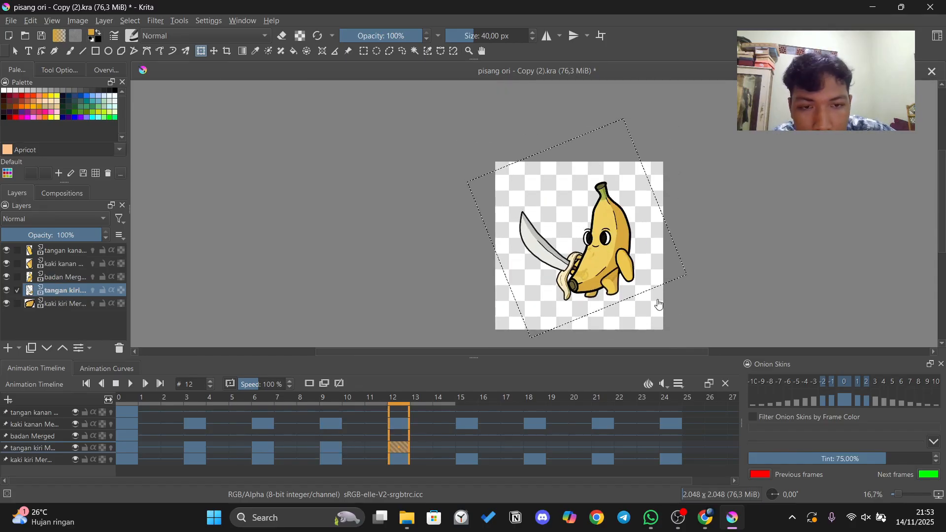
Copy the tangan kiri poses of frames 9 and 6 to frames 15 and 18.
left_click_drag(399, 447, 467, 448)
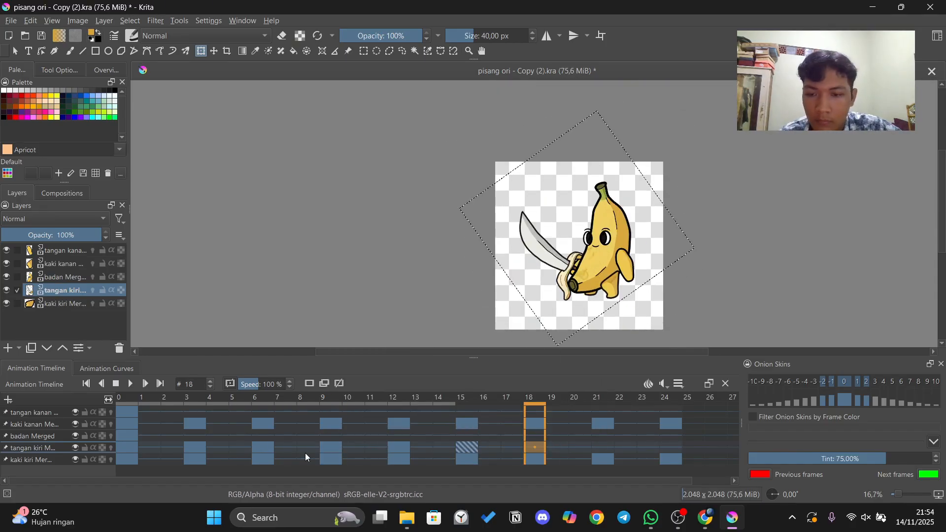
left_click(265, 448)
right_click(265, 447)
left_click(386, 356)
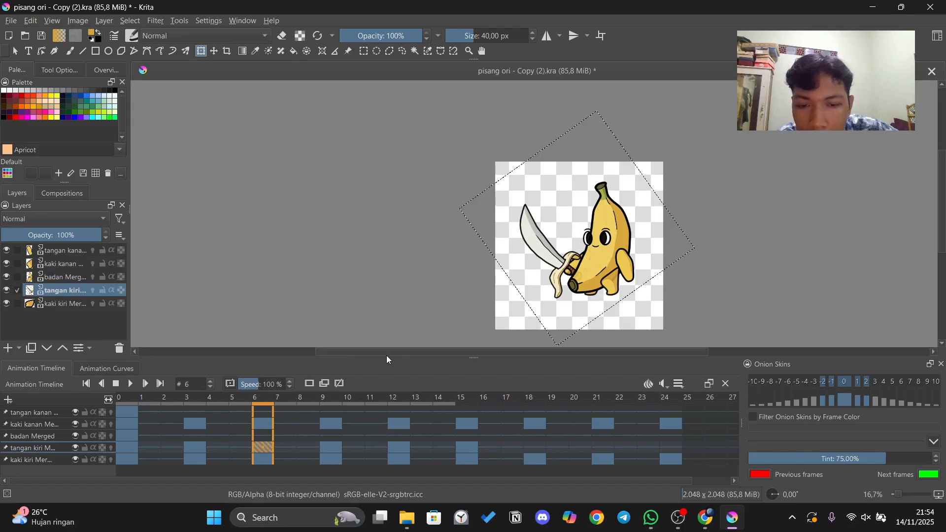
right_click(529, 442)
left_click(548, 441)
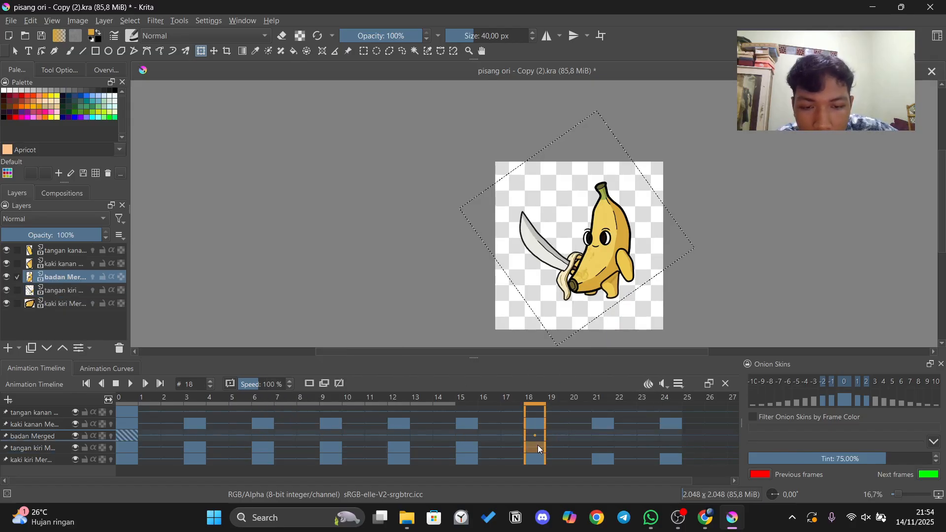
right_click(537, 444)
left_click(333, 447)
left_click(399, 447)
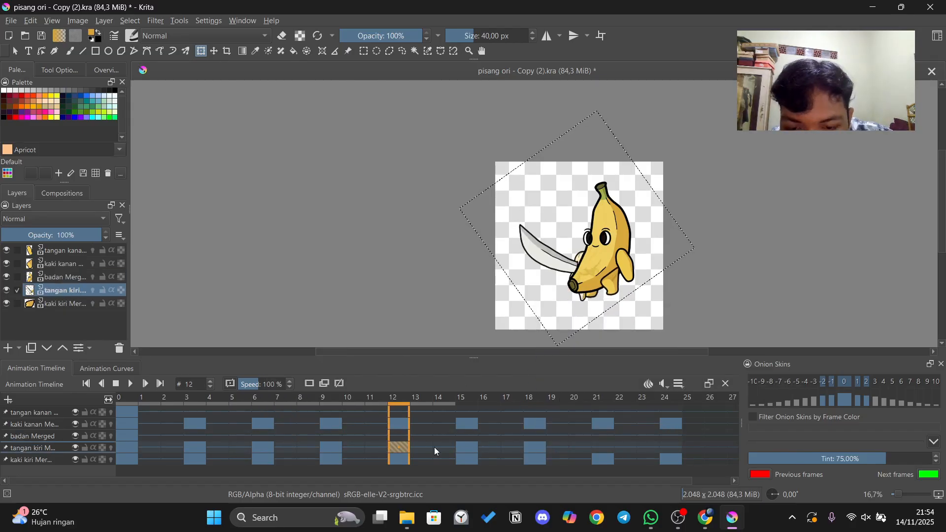
Copy the tangan kiri keyframes of frames 3 and 0 to frames 21 and 24.
left_click(265, 447)
right_click(195, 446)
left_click(235, 338)
right_click(599, 447)
left_click(643, 355)
right_click(132, 446)
left_click(175, 337)
right_click(669, 447)
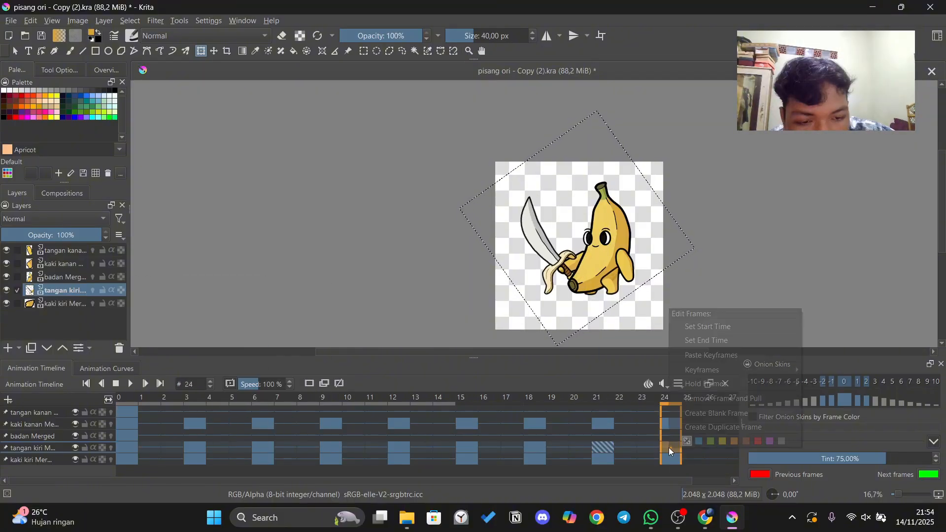
left_click(713, 355)
Play back the animation to check the sword arm swing.
scroll(591, 274, "up", 1)
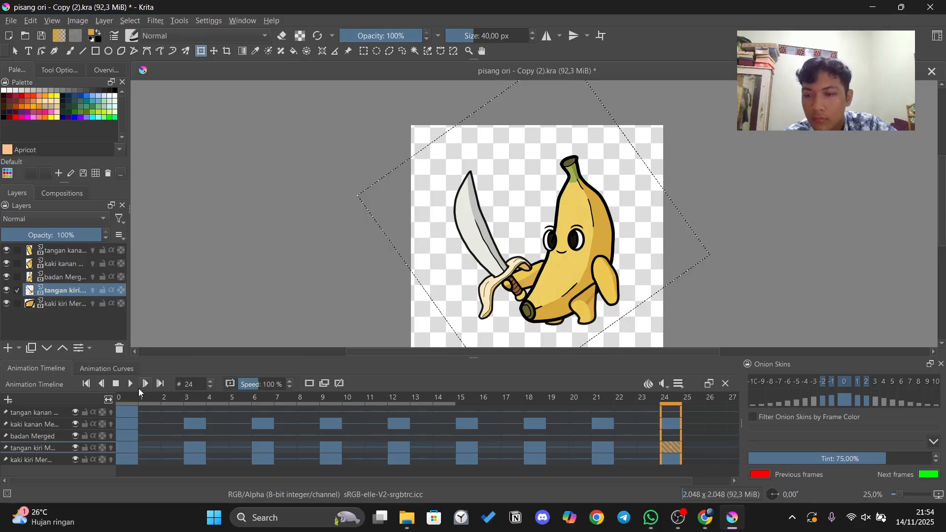
left_click(129, 384)
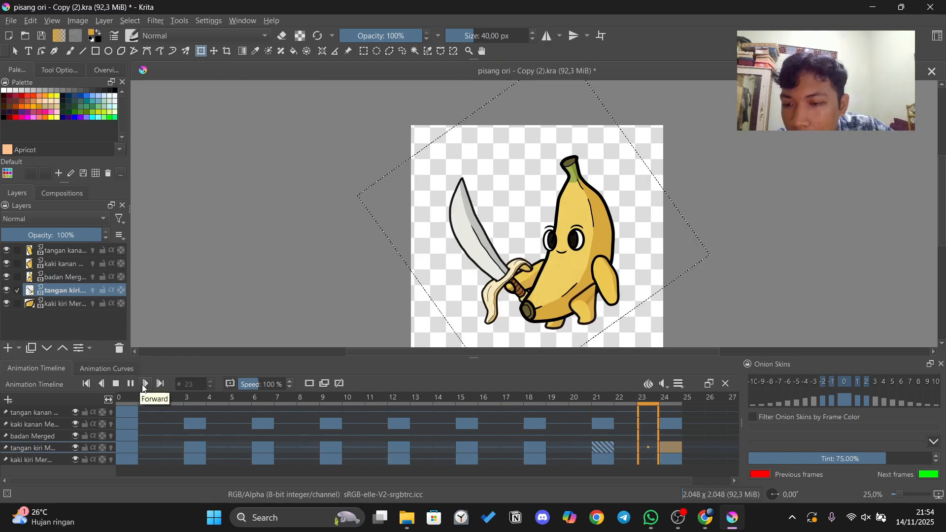
left_click(129, 384)
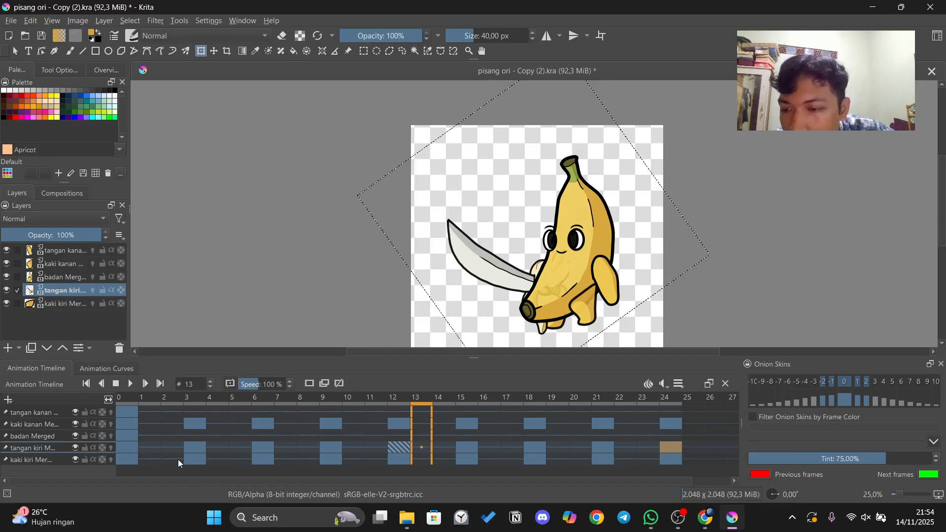
Add a duplicate keyframe on frame 3 of the tangan kanan layer and rotate the arm slightly counterclockwise away from the body.
left_click(191, 424)
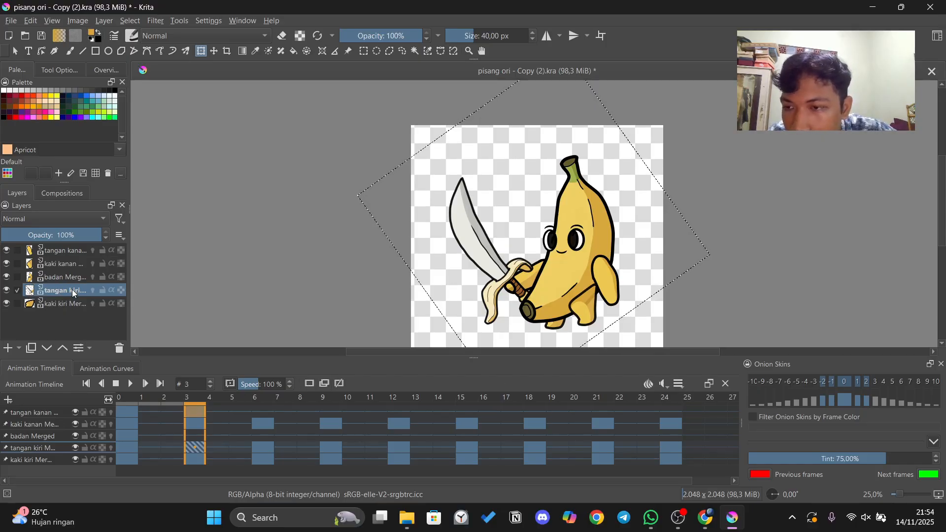
left_click(61, 252)
left_click(601, 277)
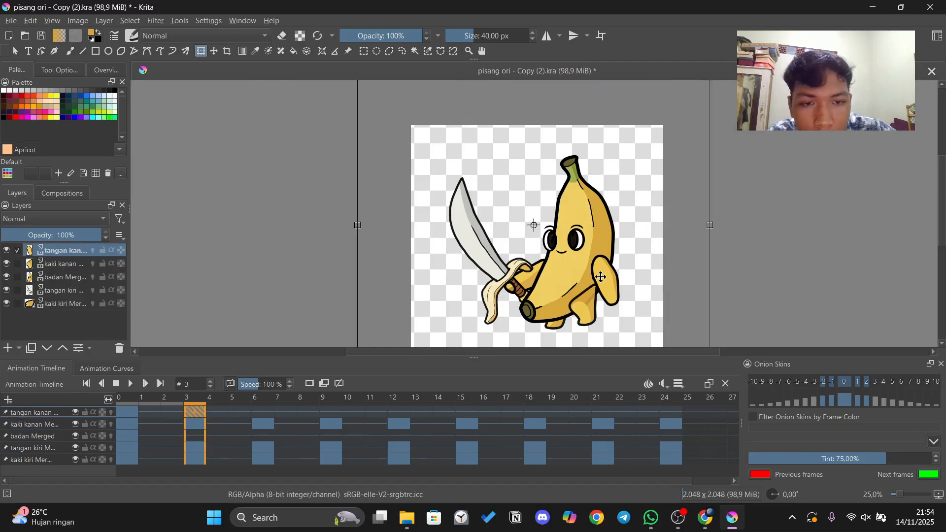
scroll(710, 304, "down", 3)
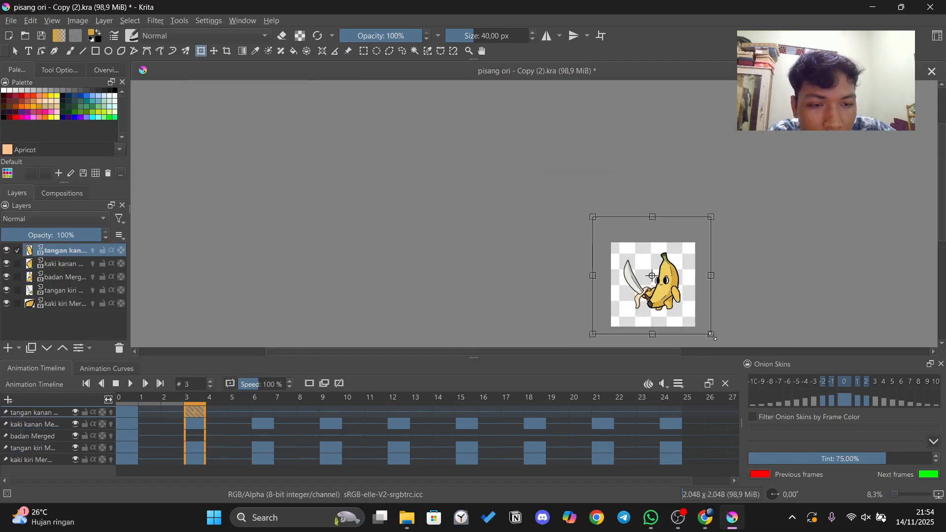
left_click_drag(669, 351, 706, 351)
left_click_drag(941, 212, 942, 234)
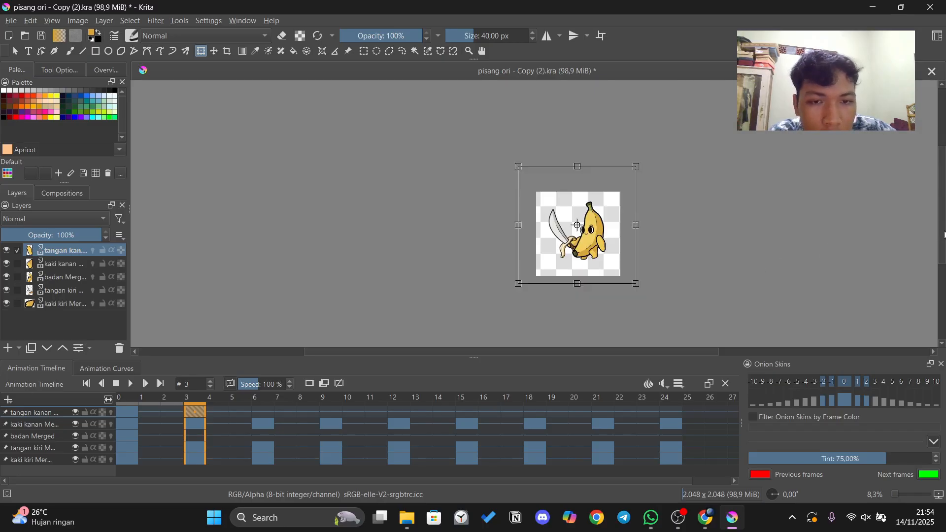
scroll(703, 280, "up", 1)
left_click_drag(612, 297, 606, 302)
left_click_drag(551, 228, 555, 226)
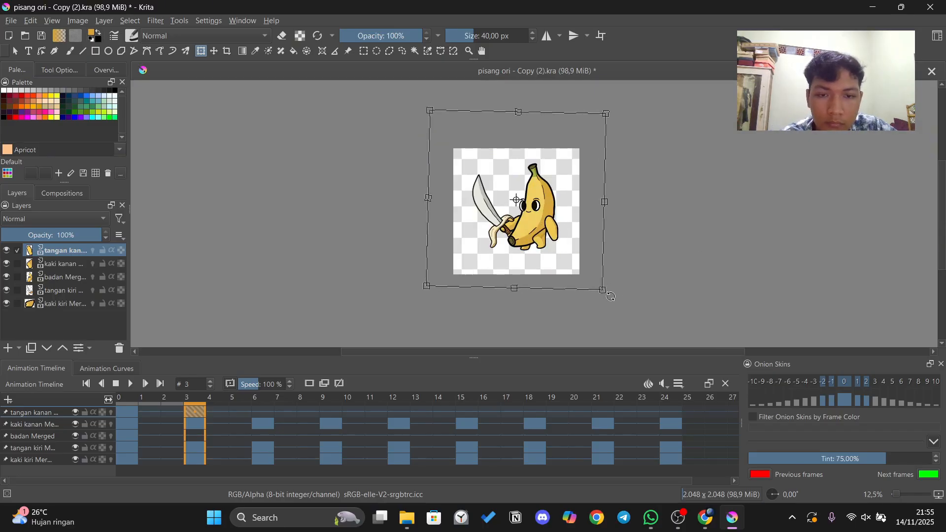
mouse_move(610, 296)
left_mouse_down()
mouse_move(622, 284)
mouse_move(645, 294)
mouse_move(625, 288)
left_mouse_up()
Add duplicate tangan kanan keyframes on frames 6, 9 and 12, rotating the arm further outward on each.
left_click(262, 412)
left_click(561, 220)
left_click(330, 412)
left_click(563, 219)
left_click(399, 412)
left_click(563, 220)
Copy the tangan kanan keyframe of frame 9 to frame 15.
left_click(466, 412)
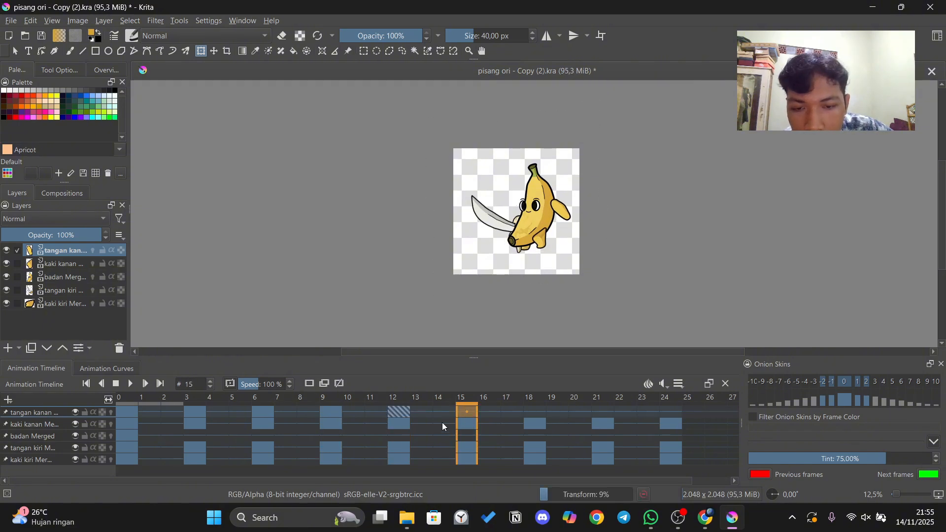
left_click(328, 411)
right_click(327, 409)
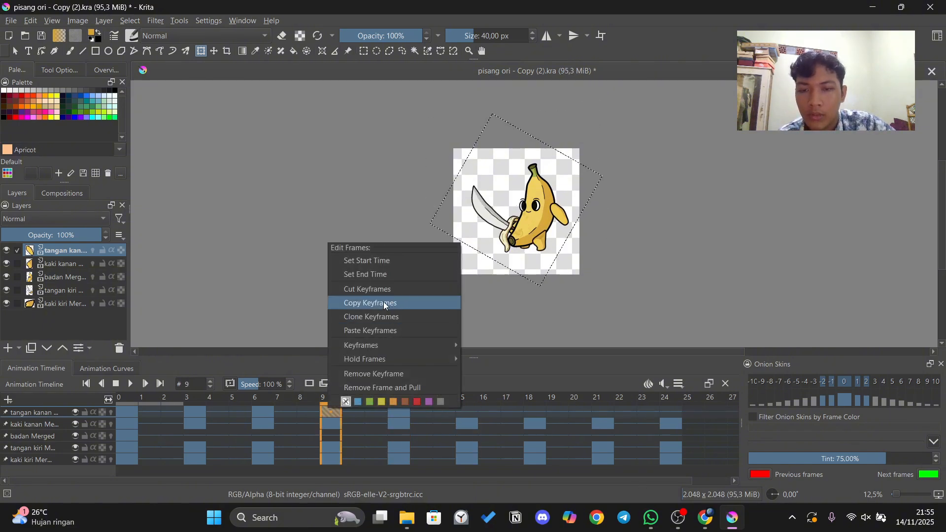
left_click(383, 302)
left_click(469, 411)
right_click(468, 412)
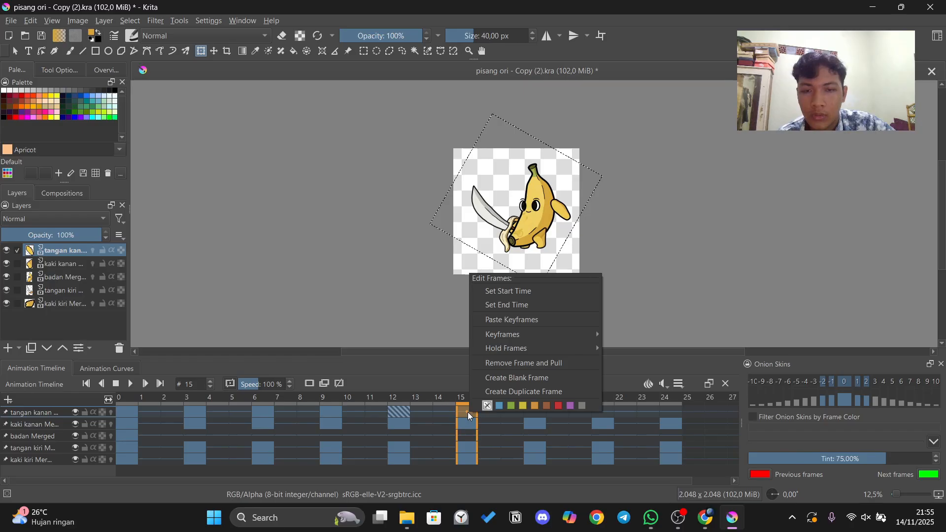
left_click(510, 321)
Copy the tangan kanan poses of frames 6, 3 and 0 to frames 18, 21 and 24.
left_click(527, 413)
right_click(608, 412)
left_click(651, 319)
right_click(671, 412)
left_click(718, 320)
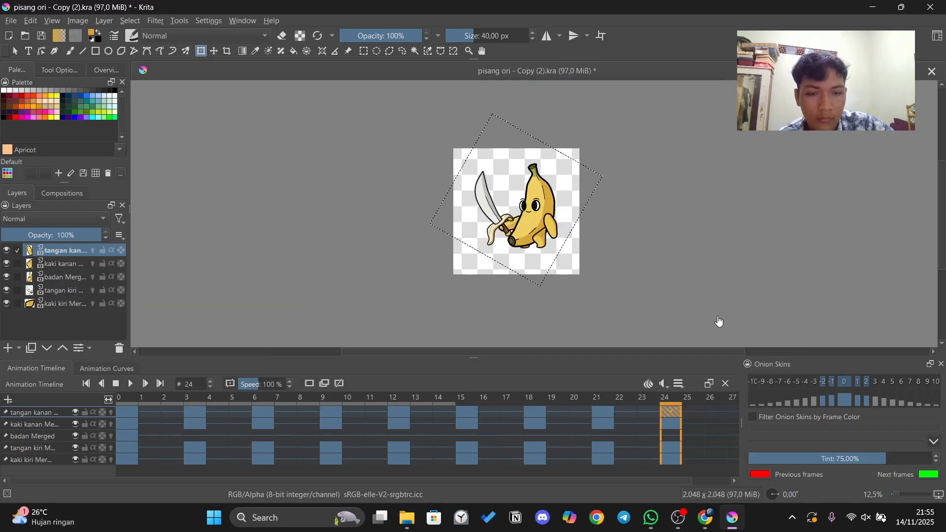
Play back the animation and check the tangan kanan arm poses on the frames between 2 and 9.
left_click(129, 384)
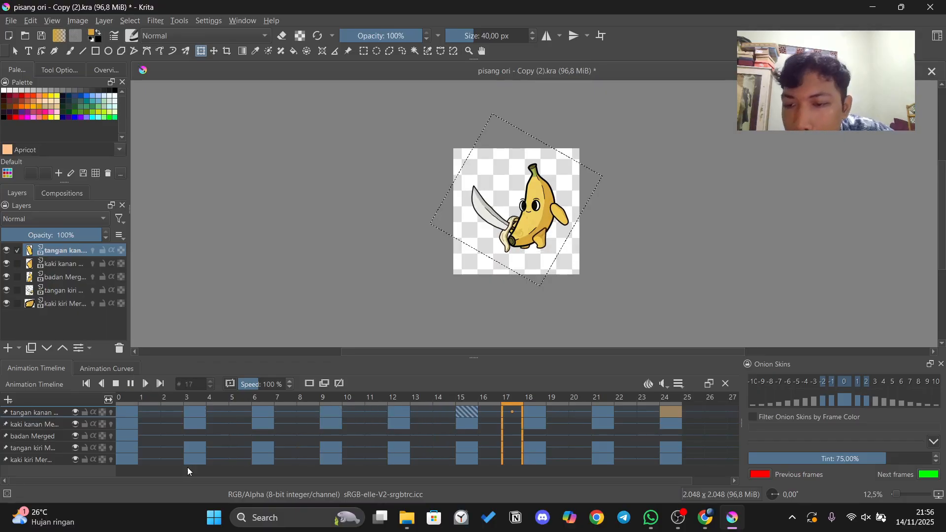
left_click(130, 384)
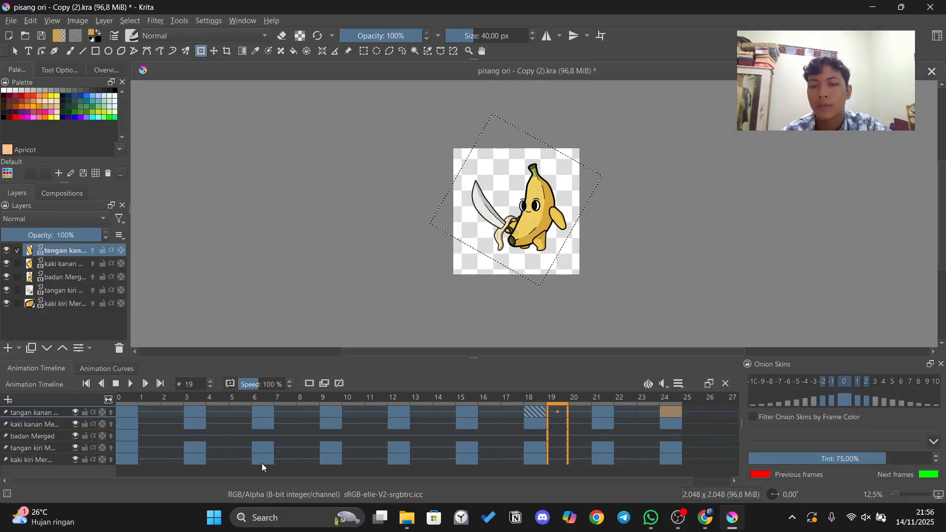
left_click(334, 413)
left_click(254, 413)
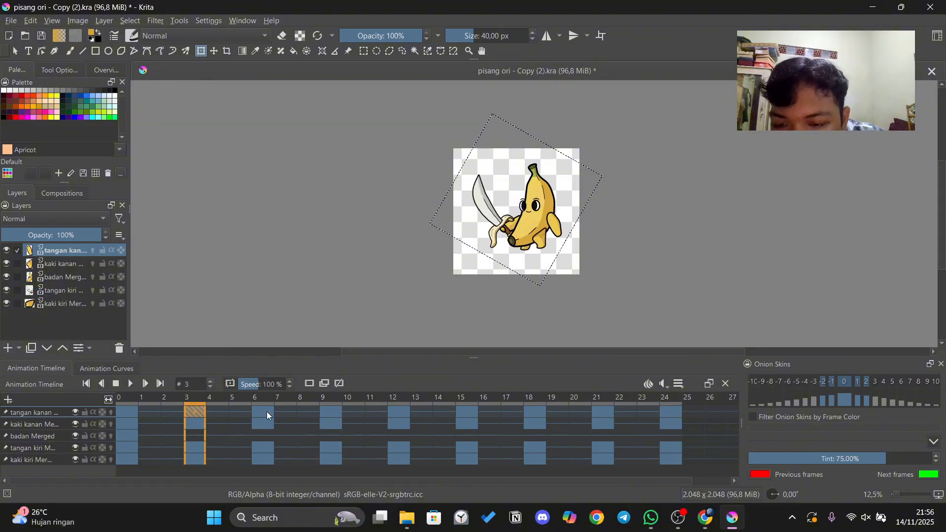
left_click(267, 412)
left_click(303, 414)
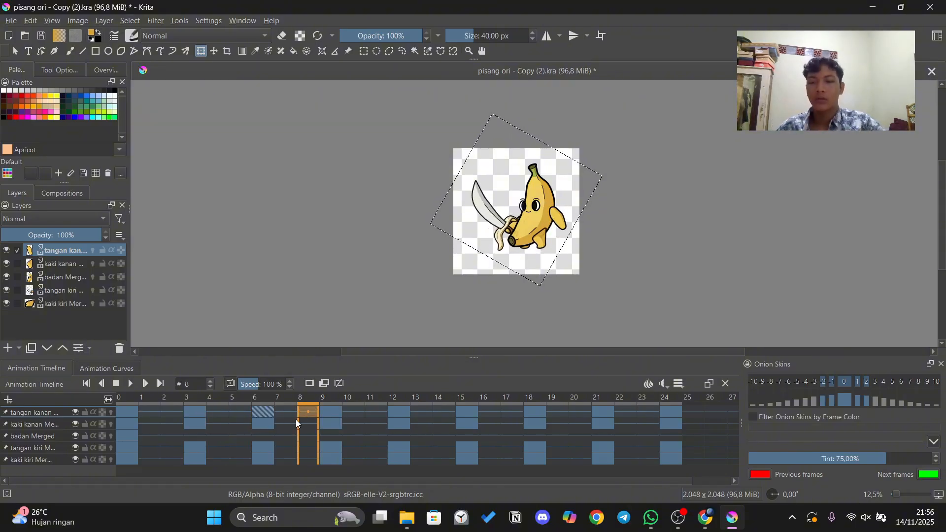
mouse_move(262, 412)
left_mouse_down()
mouse_move(289, 408)
mouse_move(264, 413)
left_mouse_up()
left_click(163, 414)
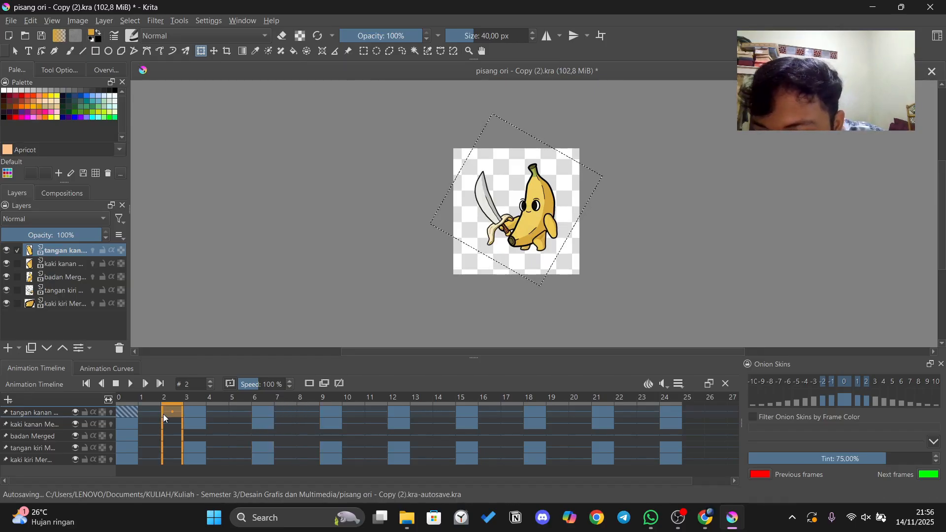
Try to offset the arm swing by shifting the tangan kanan keyframes one frame later, starting at frame 1.
left_click_drag(132, 409, 217, 410)
left_click(262, 413)
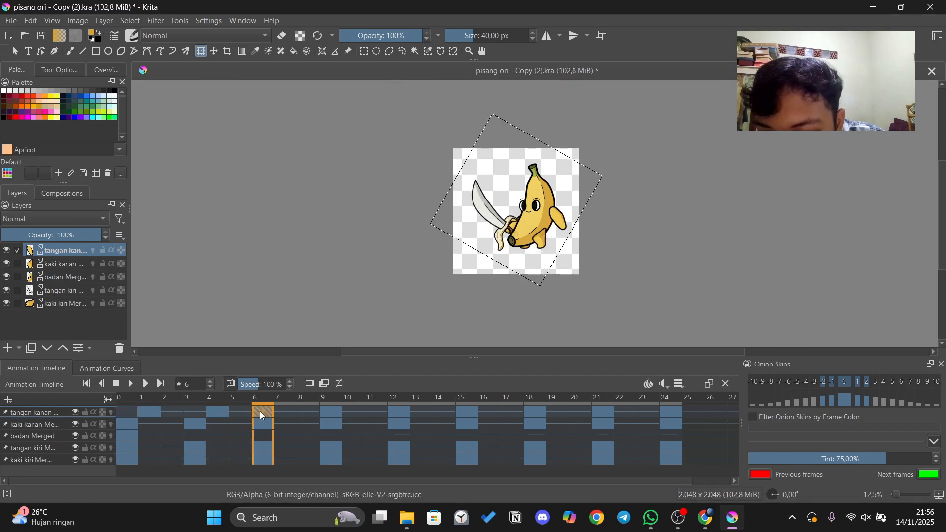
left_click(286, 412)
left_click_drag(349, 417, 352, 414)
left_click_drag(395, 413, 420, 413)
left_click_drag(466, 413, 484, 419)
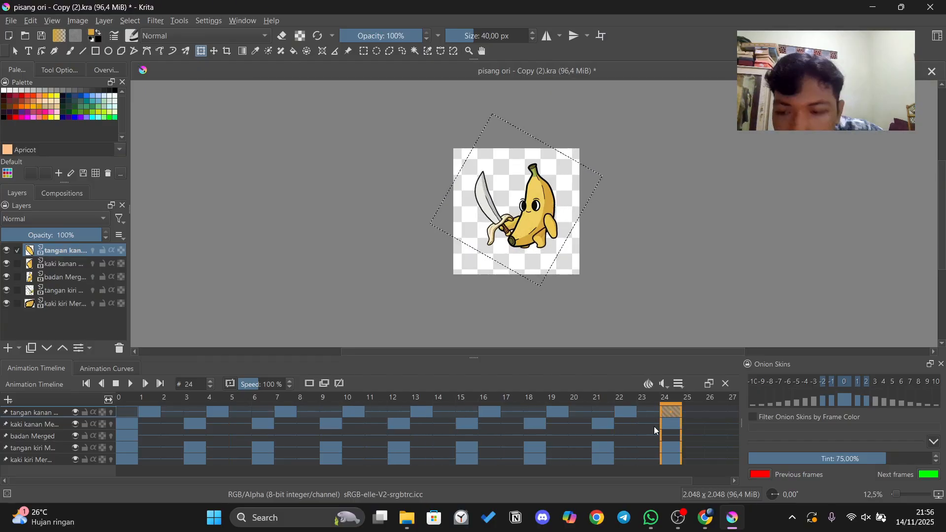
Set the animation's clip end to 25 and move the last tangan kanan keyframe to frame 25.
left_click(679, 383)
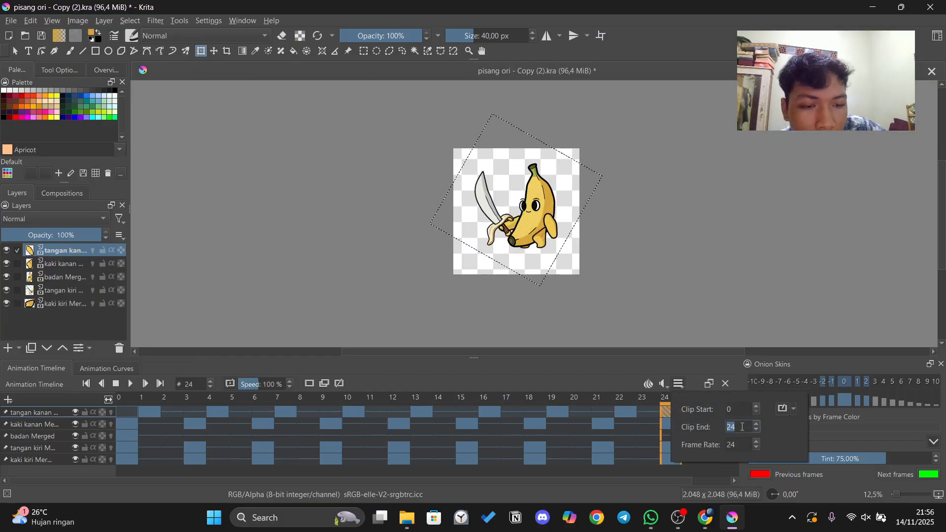
type("25")
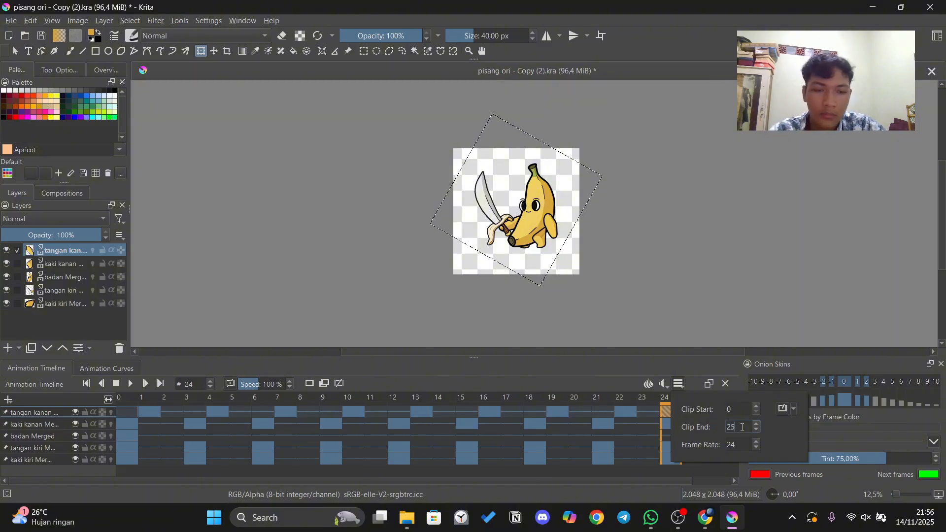
key("Return")
left_click(691, 411)
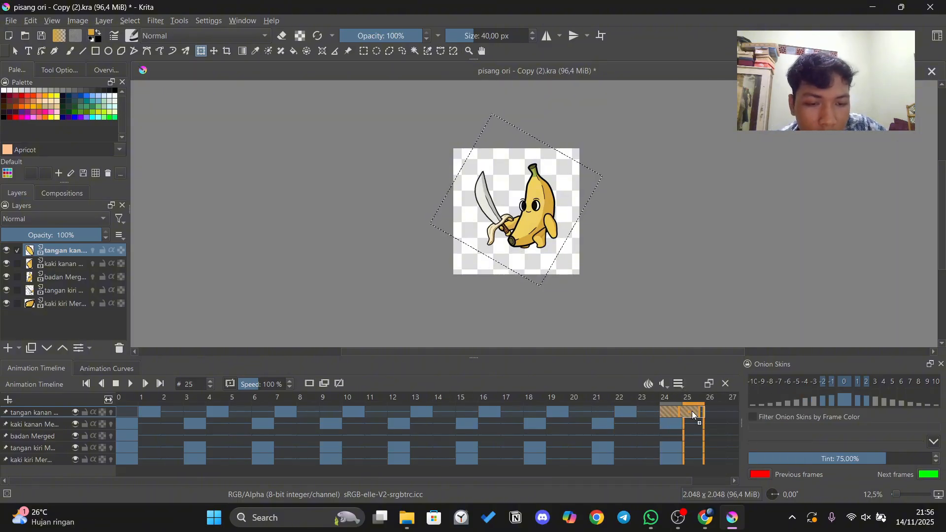
Play back the offset arm swing and return the shifted tangan kanan keyframes to every third frame from frame 0.
left_click(132, 384)
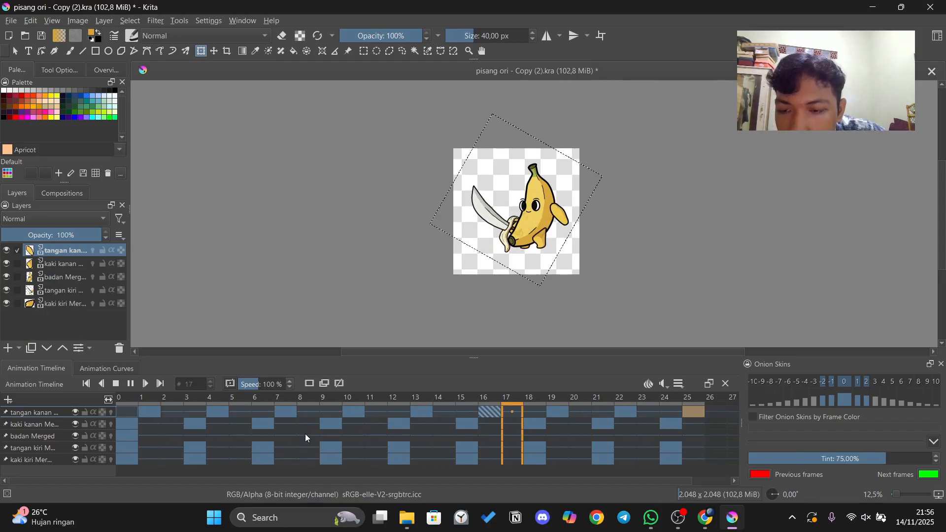
left_click(149, 410)
left_click_drag(147, 406, 126, 409)
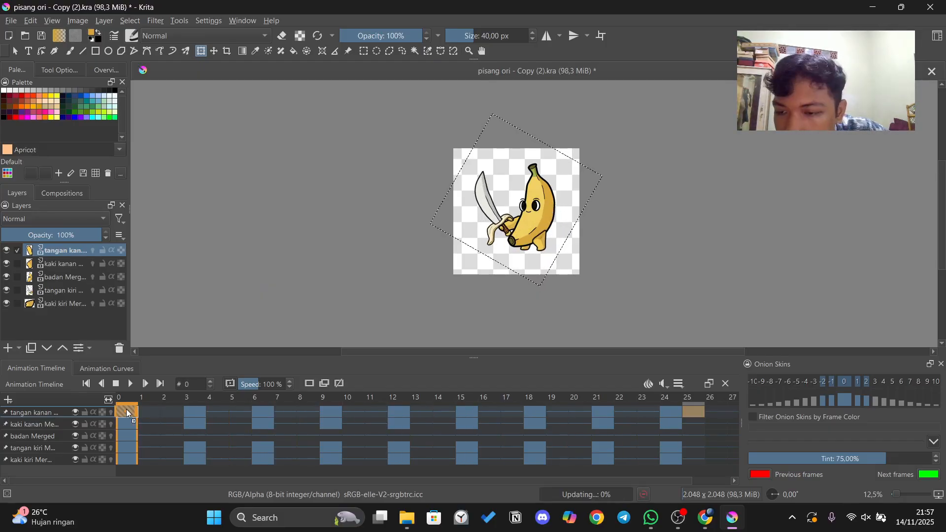
Play back the walk animation at a larger view to check both arm swings.
left_click(131, 387)
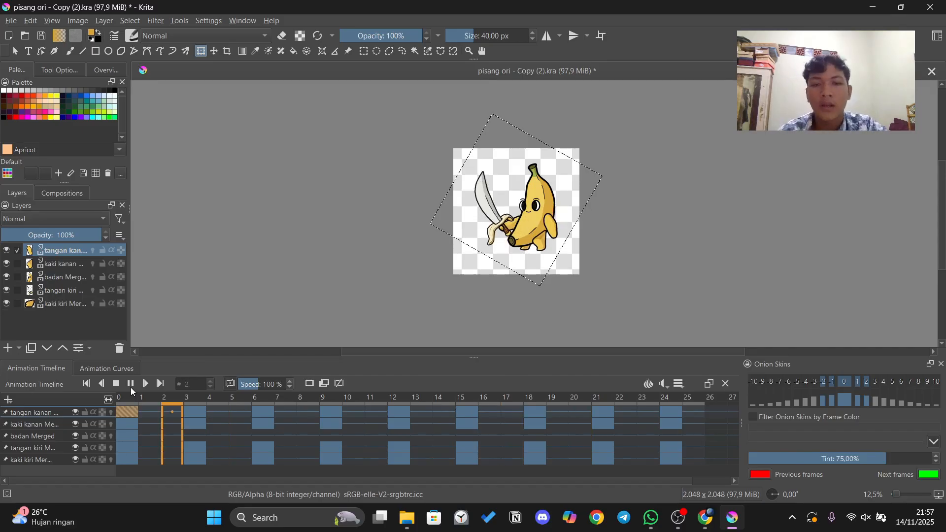
scroll(511, 289, "up", 2)
left_click_drag(511, 289, 547, 366)
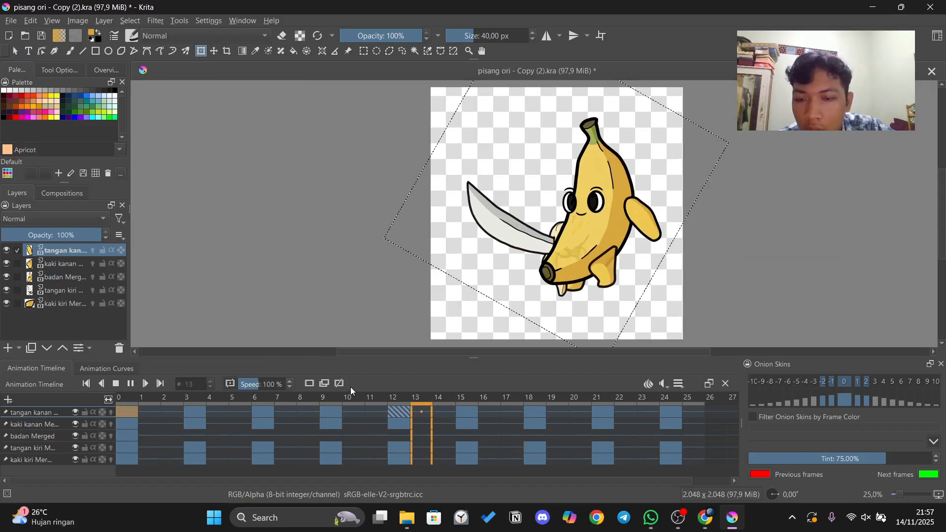
left_click(130, 387)
left_click(168, 439)
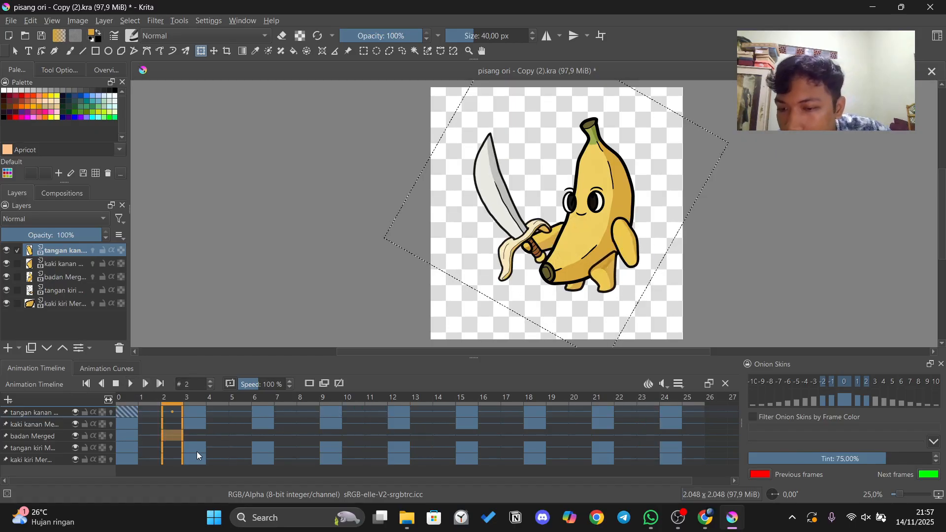
Rotate the body on the badan Merged layer progressively further counter-clockwise at frames 3, 6, 9 and 12.
left_click(193, 433)
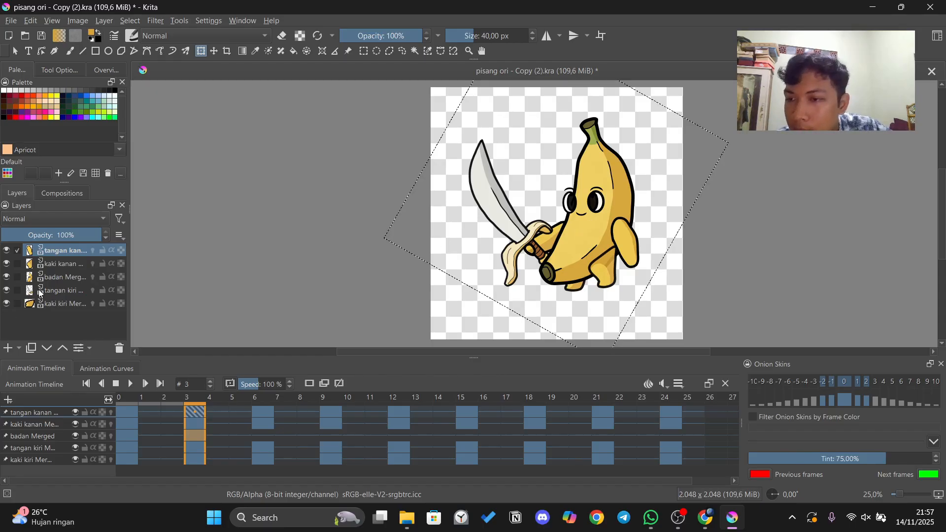
left_click(62, 277)
scroll(722, 264, "down", 2)
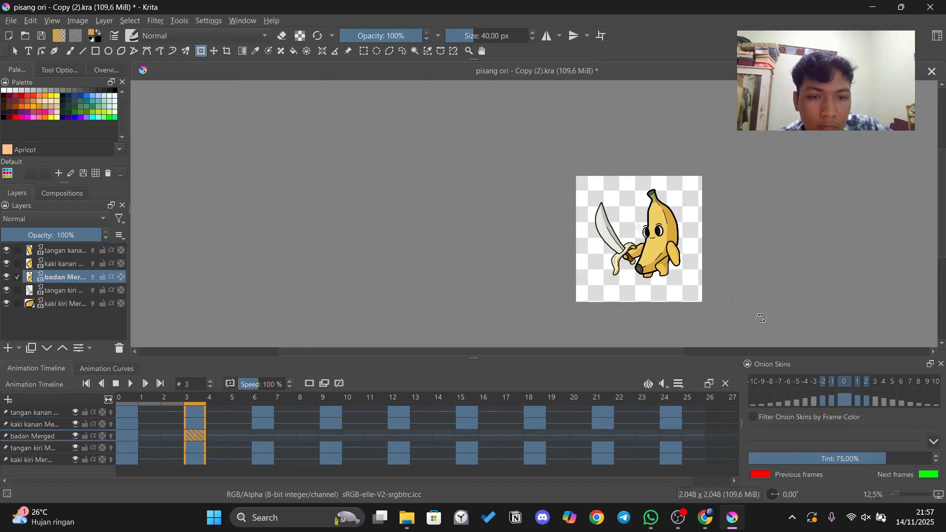
left_click(263, 436)
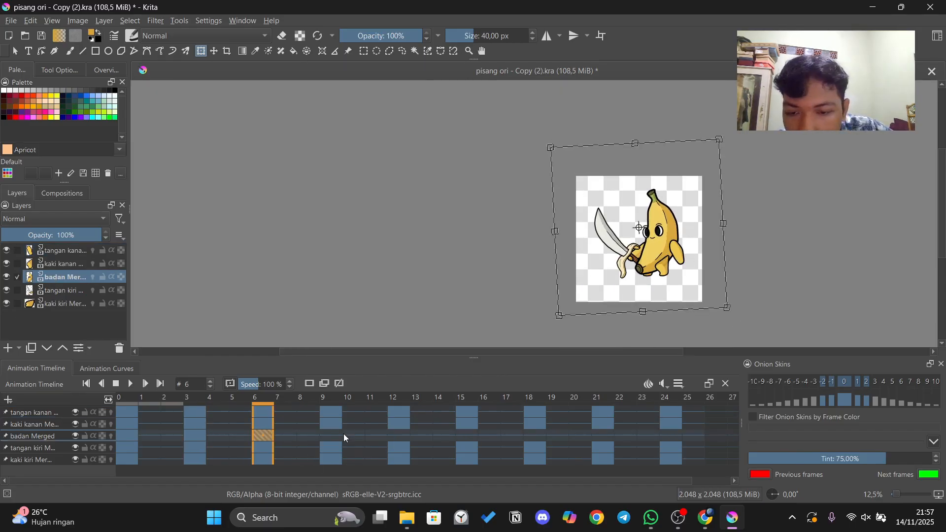
left_click(331, 436)
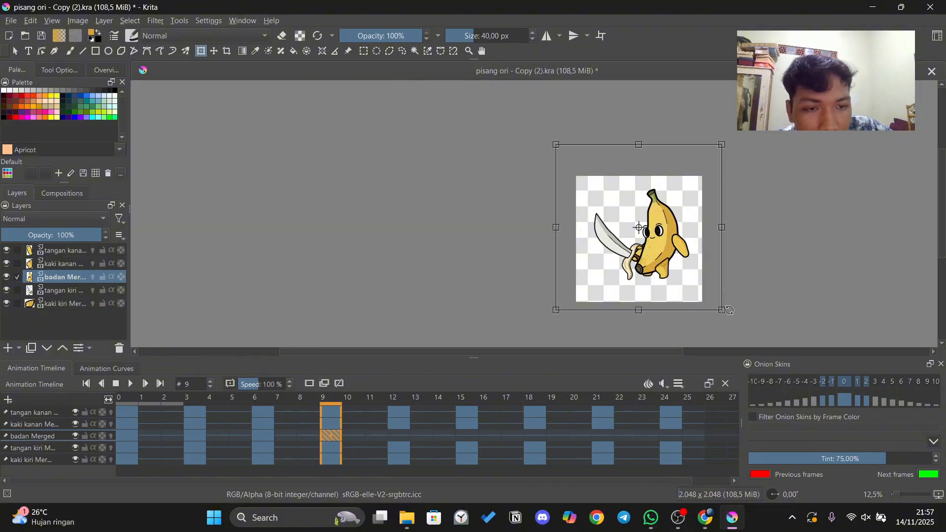
left_click_drag(732, 322, 739, 322)
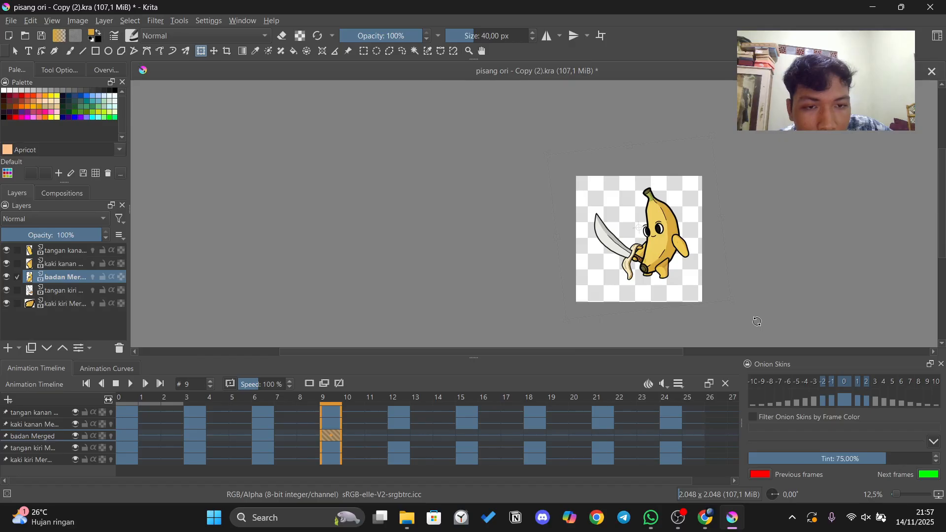
left_click_drag(757, 321, 757, 321)
left_click(397, 436)
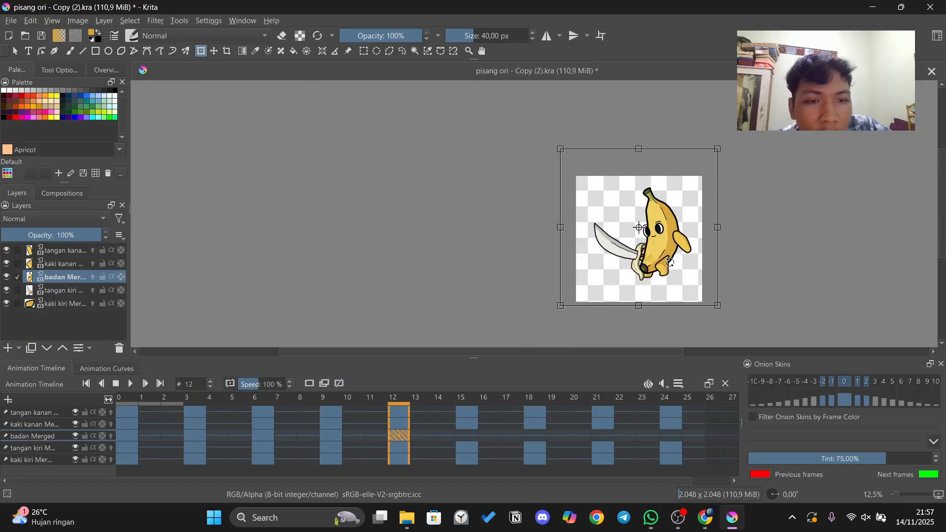
left_click_drag(738, 314, 750, 311)
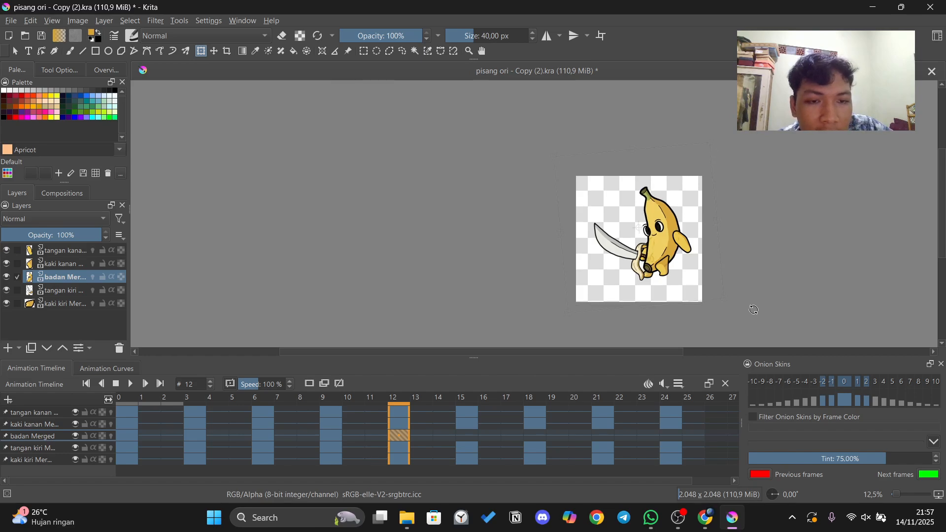
Copy the badan Merged keyframe from frame 9 to frame 15 and the one from frame 6 to frame 18.
left_click(462, 436)
left_click(322, 434)
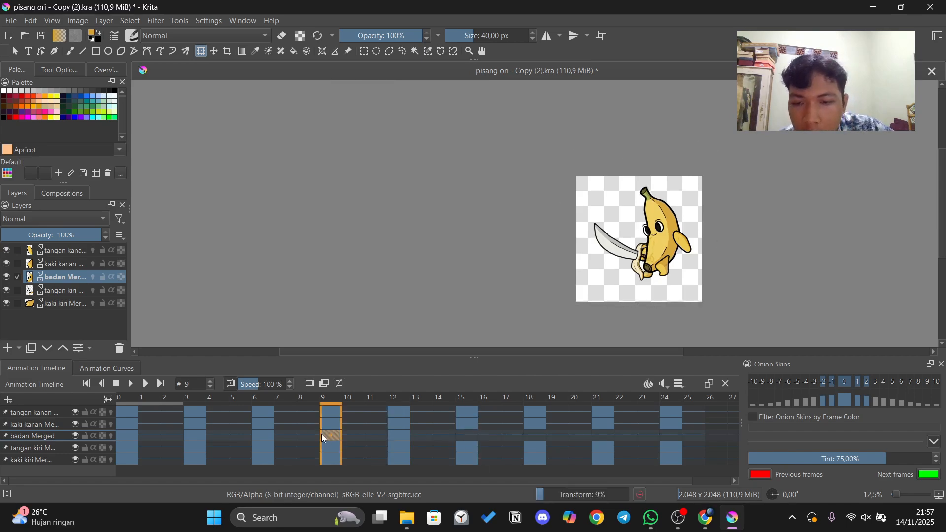
right_click(325, 433)
left_click(388, 331)
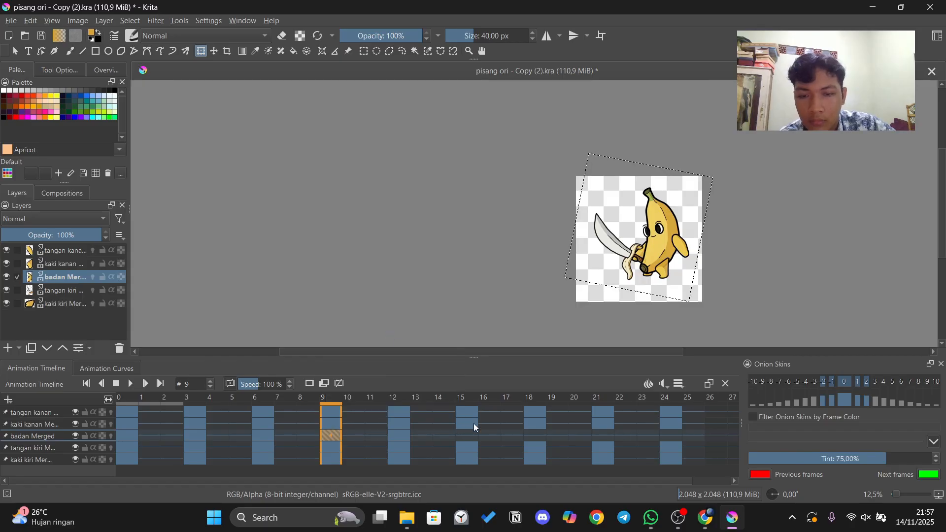
left_click(468, 433)
right_click(468, 438)
left_click(502, 340)
left_click(256, 437)
right_click(533, 437)
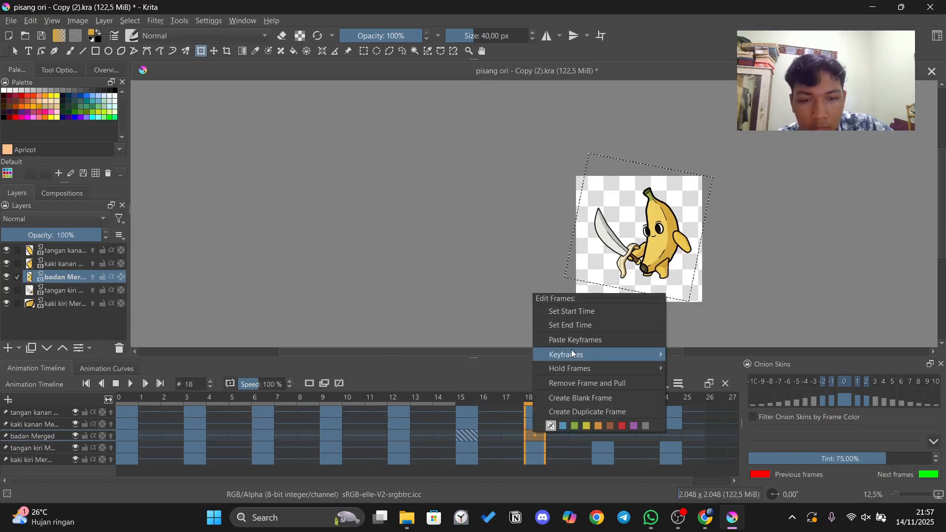
left_click(572, 341)
Copy the badan Merged keyframe from frame 3 to frame 21 and the one from frame 0 to frame 24.
left_click(194, 436)
right_click(602, 436)
left_click(641, 342)
left_click(124, 437)
right_click(671, 437)
left_click(709, 343)
Play back the animation at a larger view to check the body tilt together with the arm and leg swings.
left_click(693, 436)
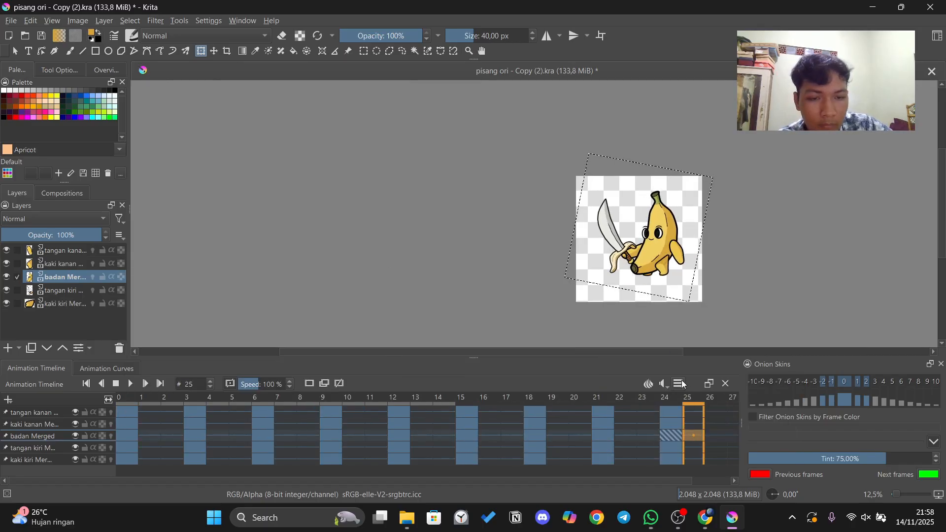
left_click(679, 383)
left_click(743, 429)
left_click(580, 459)
key("space")
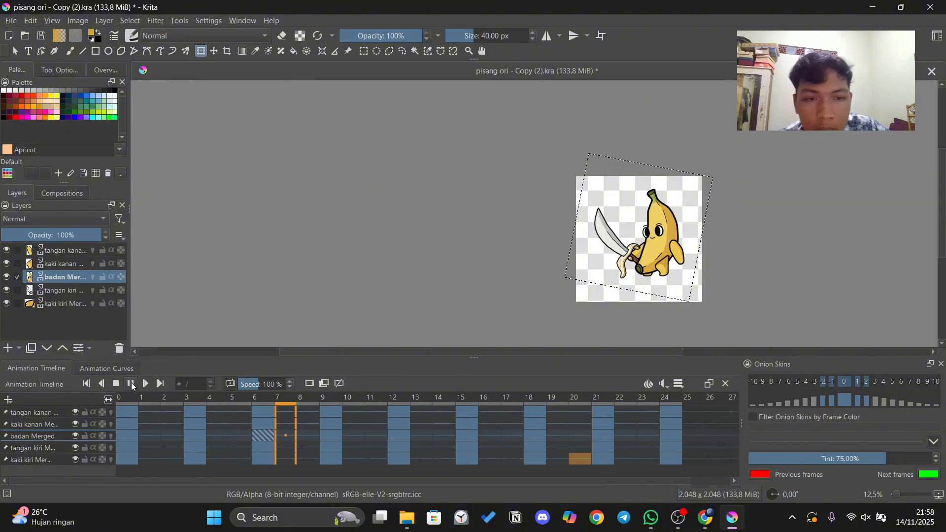
scroll(739, 302, "up", 2)
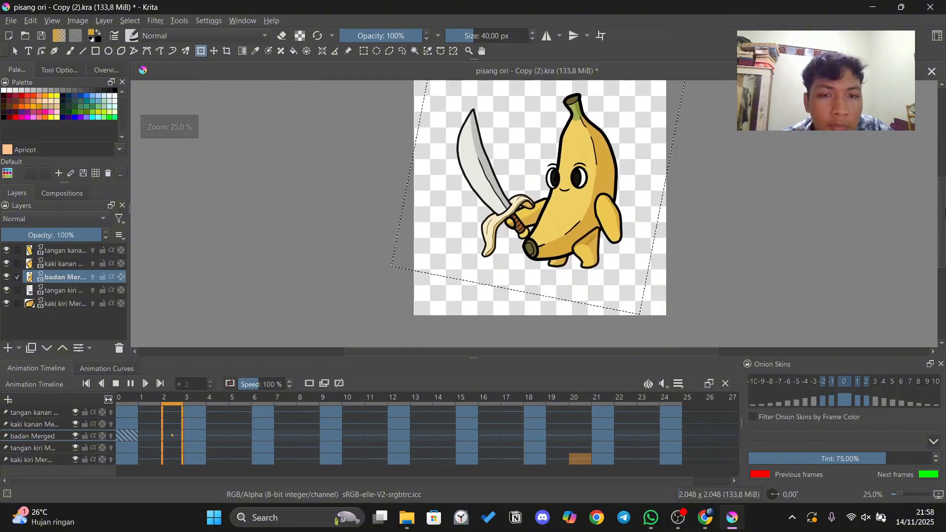
left_click_drag(944, 227, 945, 220)
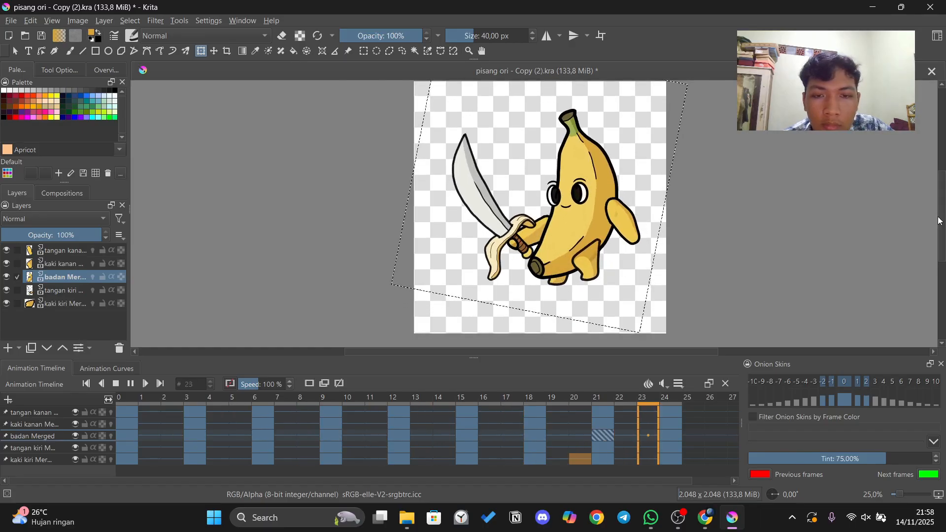
Try to offset the body tilt by shifting all badan Merged keyframes one frame later, from frame 1 through frame 25.
left_click(225, 437)
left_click(194, 427)
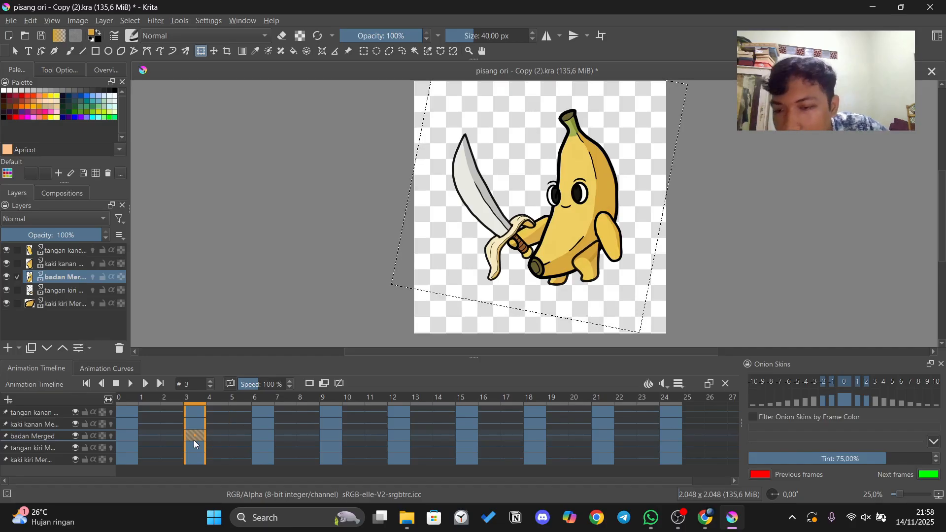
left_click_drag(193, 435, 214, 439)
left_click_drag(133, 436, 163, 436)
left_click_drag(263, 436, 353, 435)
left_click_drag(398, 436, 421, 435)
left_click_drag(467, 436, 489, 435)
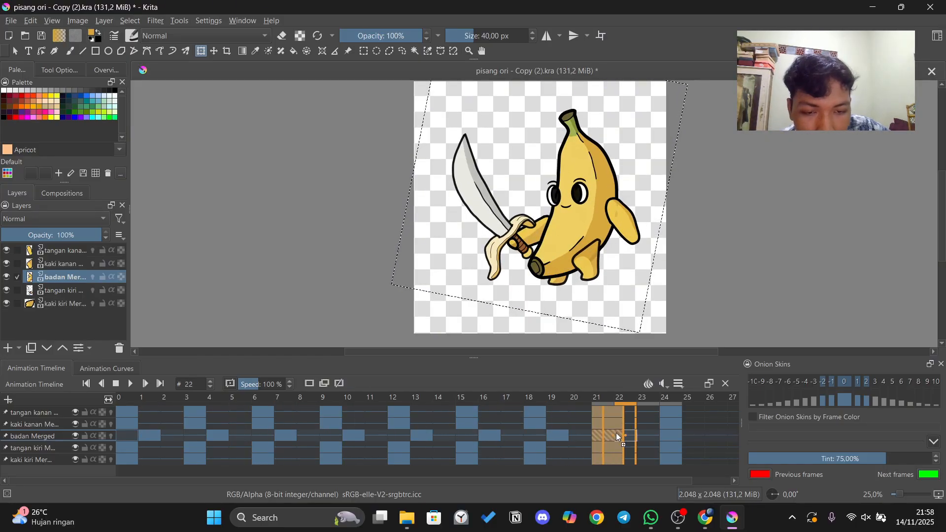
left_click_drag(672, 437, 695, 438)
Return the shifted badan Merged keyframes to every third frame from frame 0 and play back the animation.
left_click_drag(150, 437, 195, 437)
left_click_drag(218, 437, 332, 437)
left_click_drag(354, 437, 399, 437)
left_click_drag(422, 436, 535, 437)
left_click_drag(557, 437, 603, 437)
left_click_drag(663, 441, 665, 442)
left_click(133, 442)
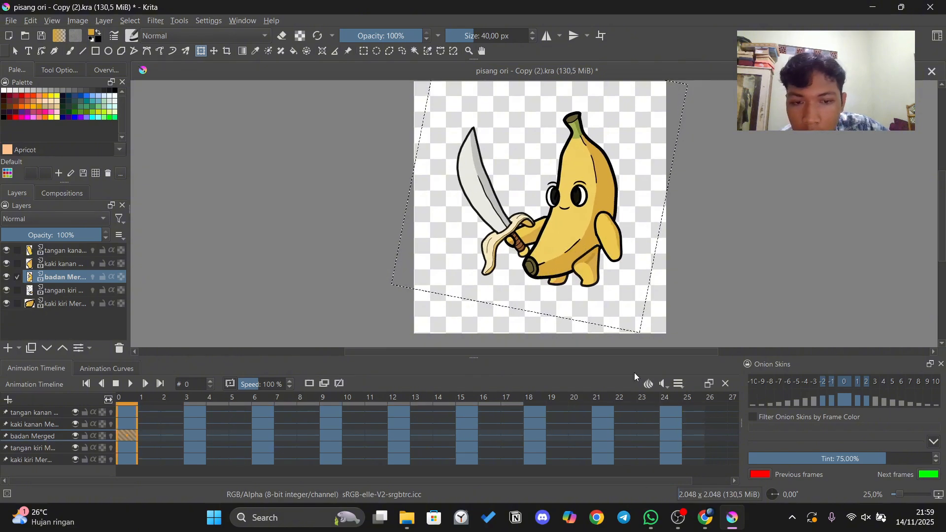
left_click(131, 385)
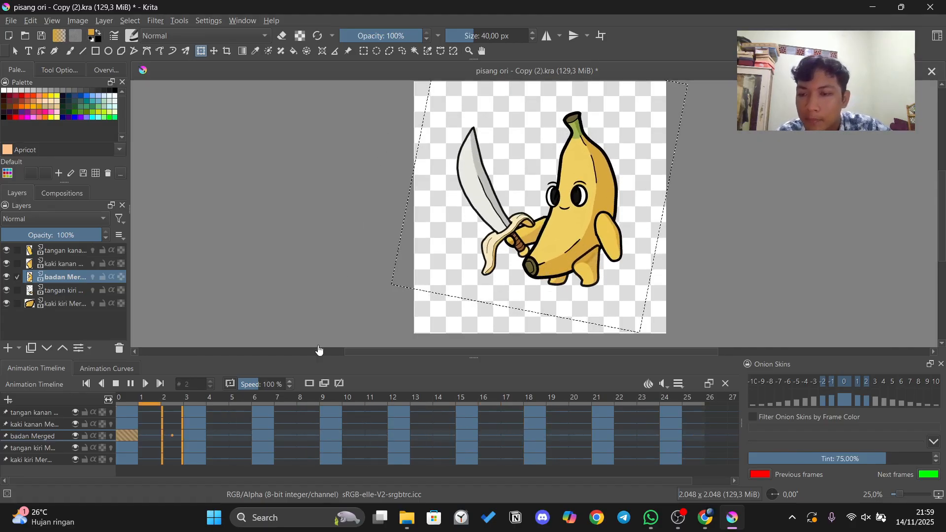
key("space")
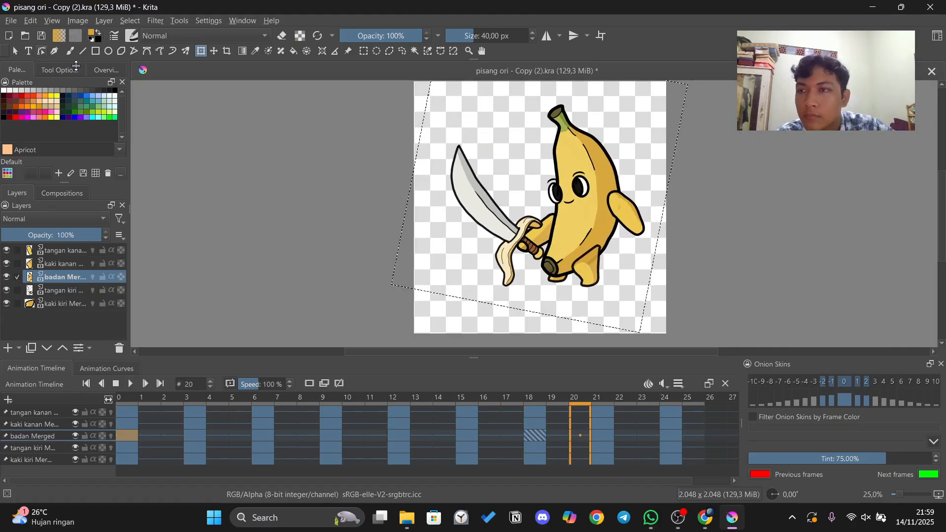
Open the Render Animation settings and set the image sequence location to the attack folder in Desain Grafis dan Multimedia.
left_click(11, 21)
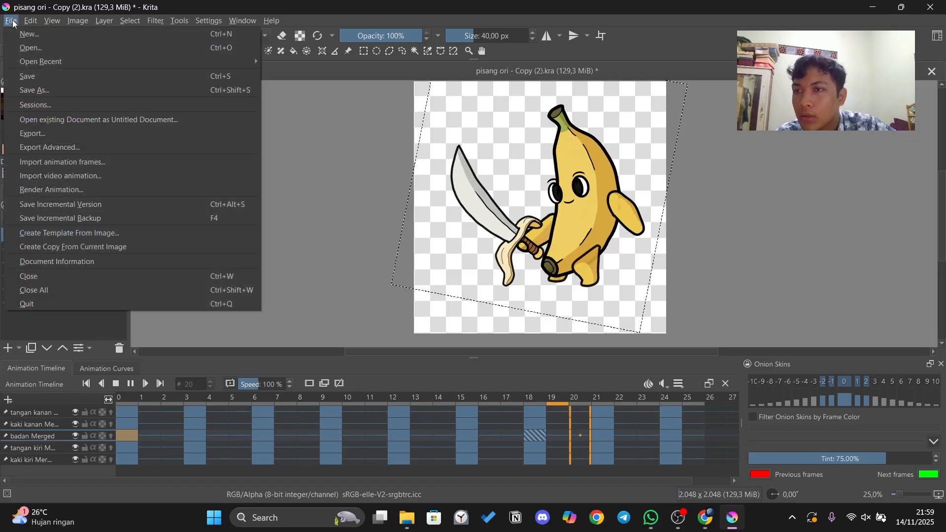
mouse_move(27, 17)
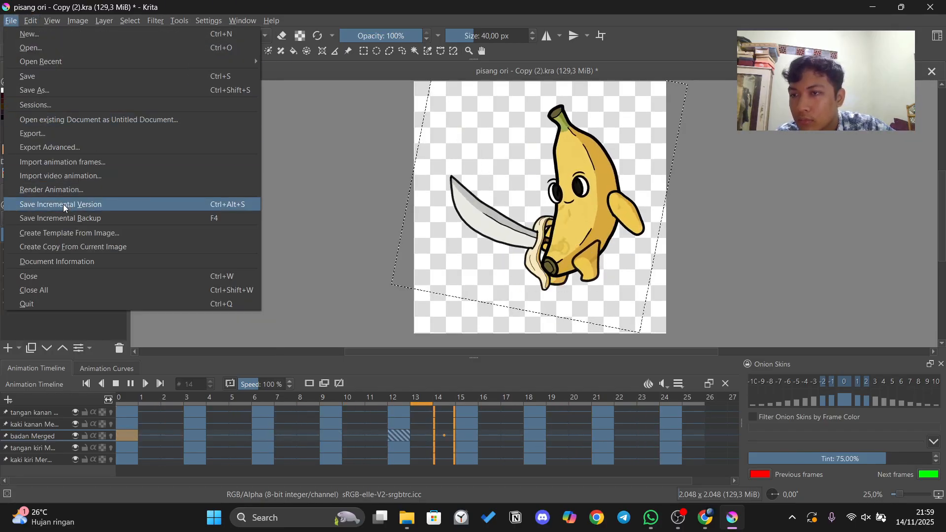
left_click(70, 191)
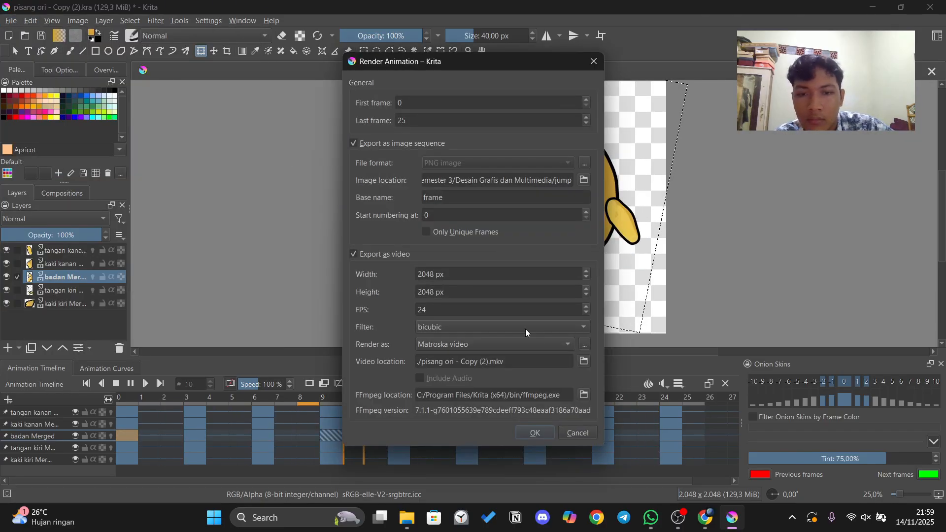
left_click(584, 181)
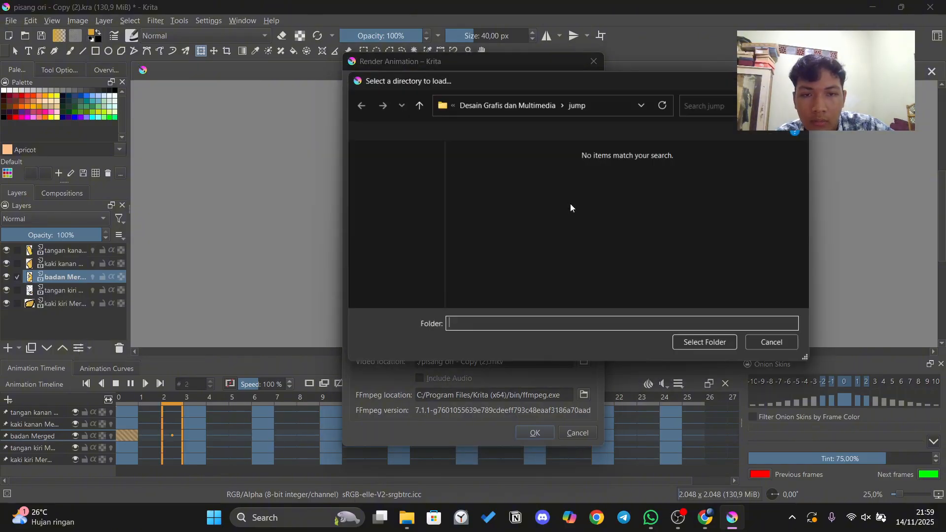
scroll(412, 245, "up", 2)
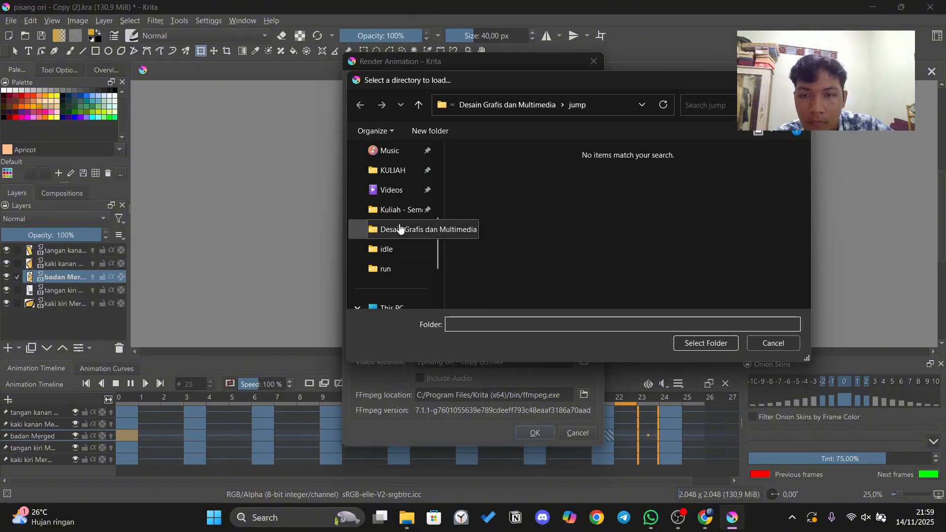
left_click(397, 229)
left_click(507, 167)
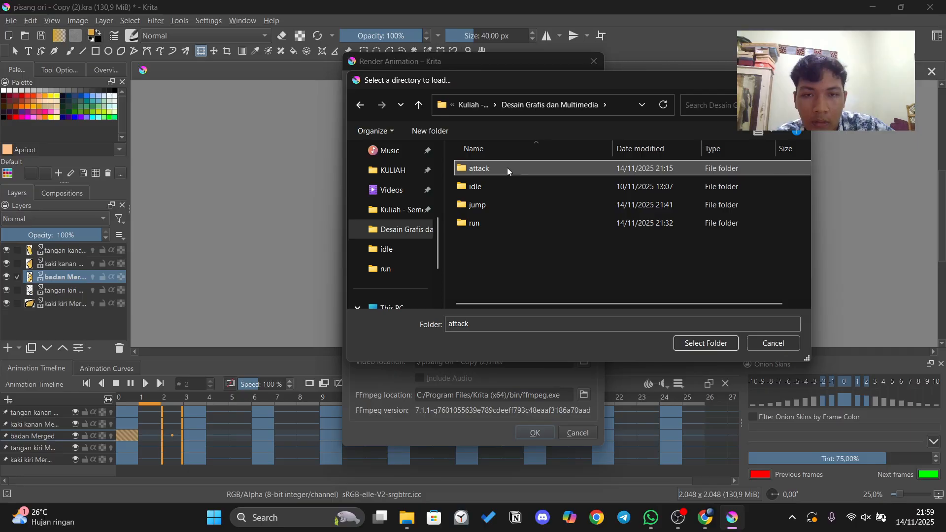
left_click(690, 341)
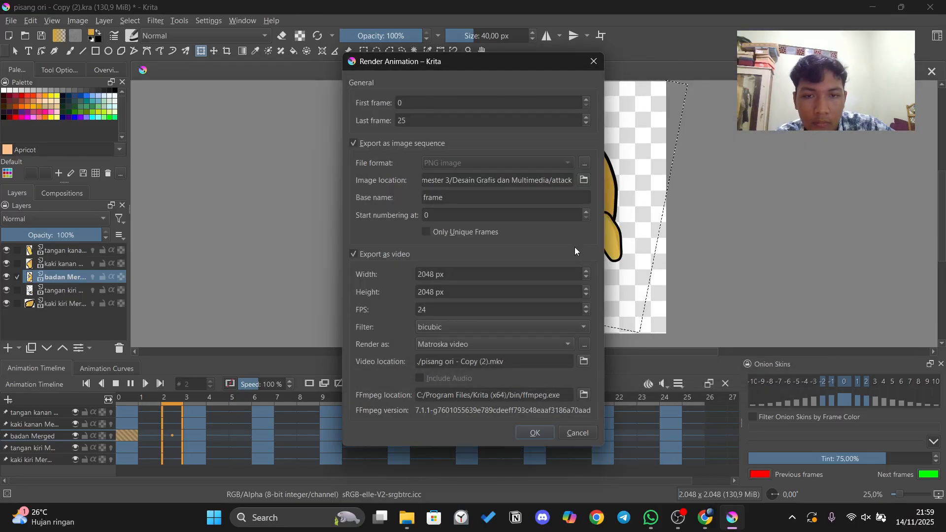
Set the video location to the attack folder as pisang ori - Copy (2).mkv and render frames 0 to 25.
left_click(583, 361)
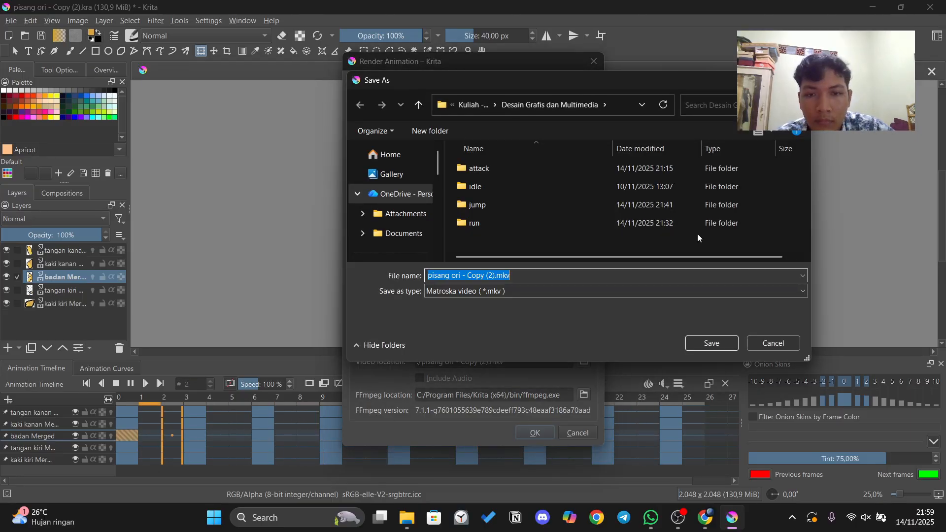
left_click(516, 167)
left_click(711, 343)
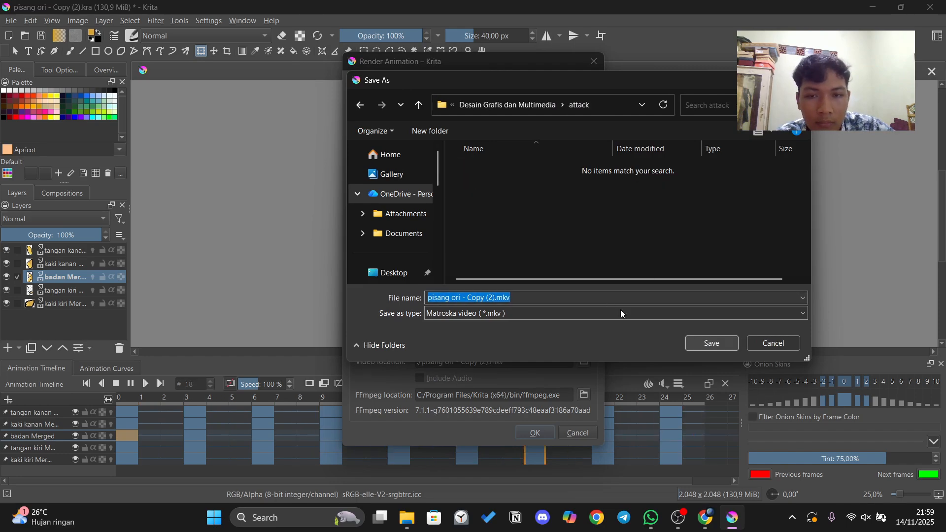
left_click(705, 347)
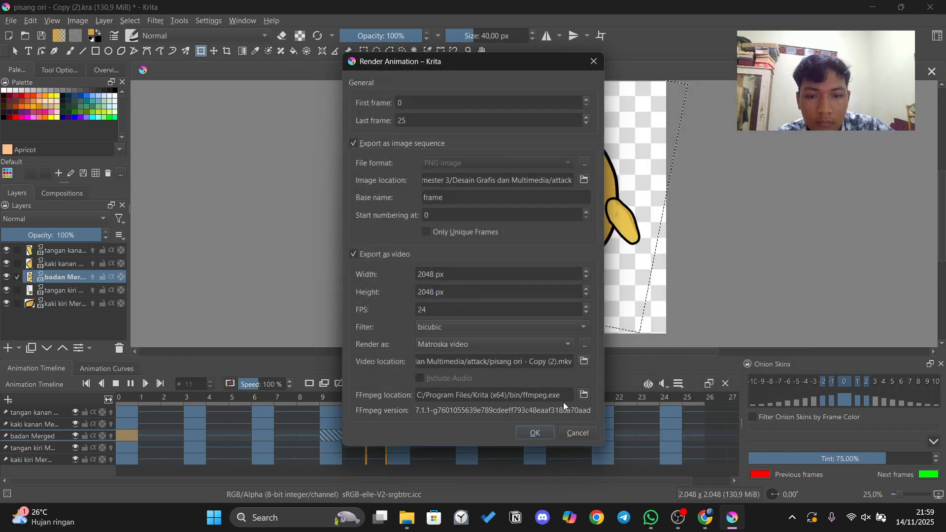
left_click(529, 432)
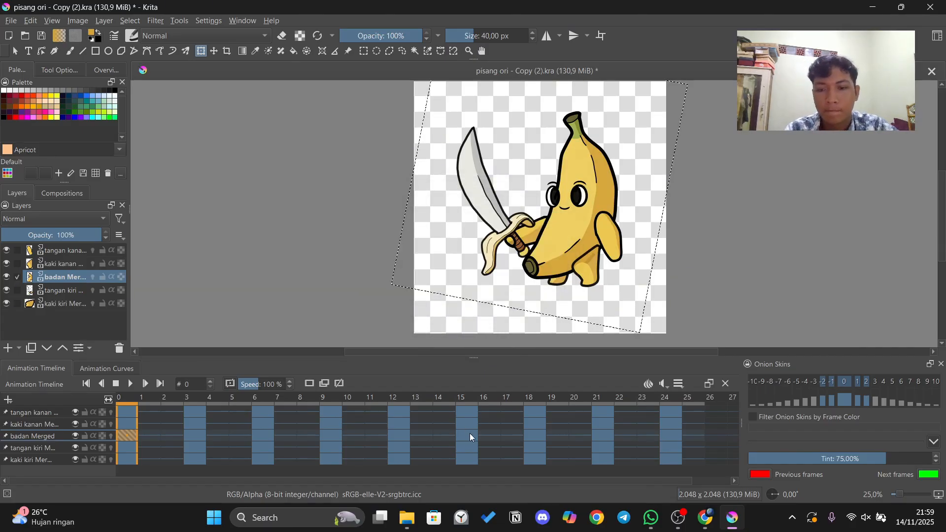
Switch to File Explorer and open the attack folder in Desain Grafis dan Multimedia to check the rendered files.
left_click(419, 521)
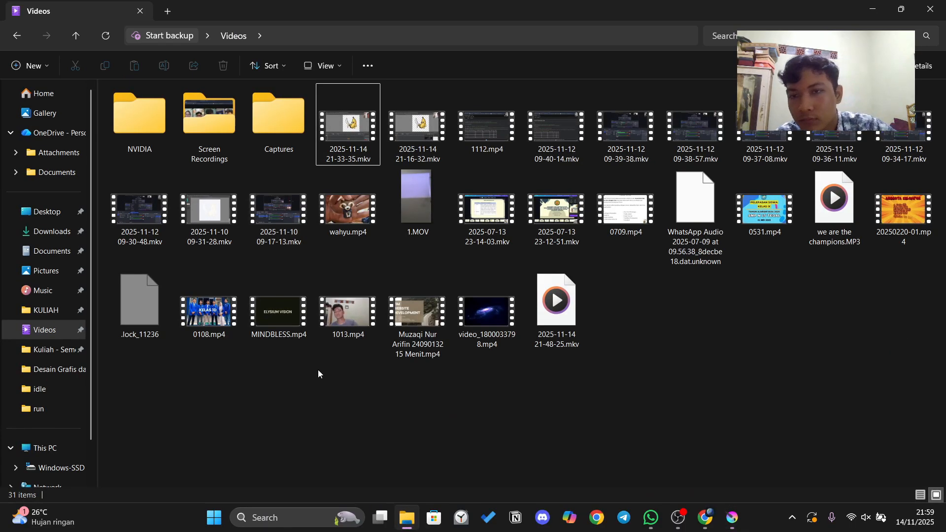
left_click(54, 310)
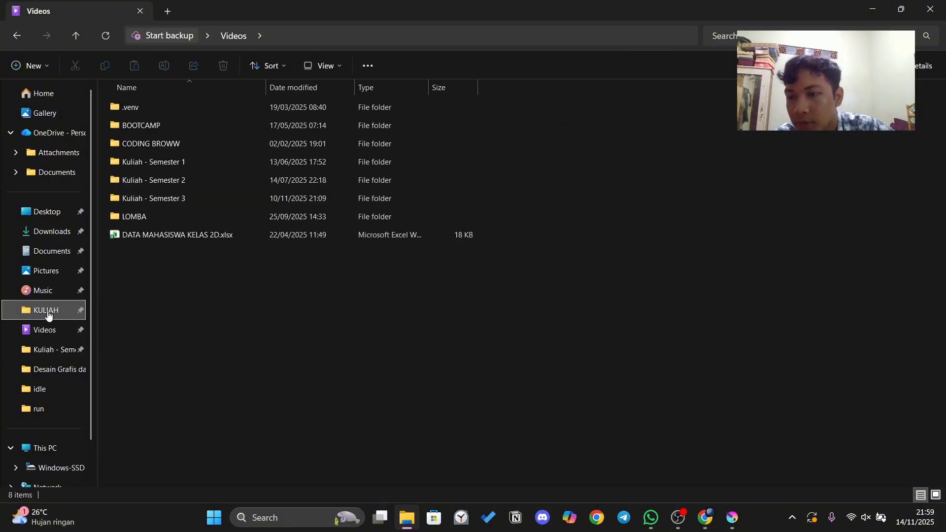
left_click(54, 369)
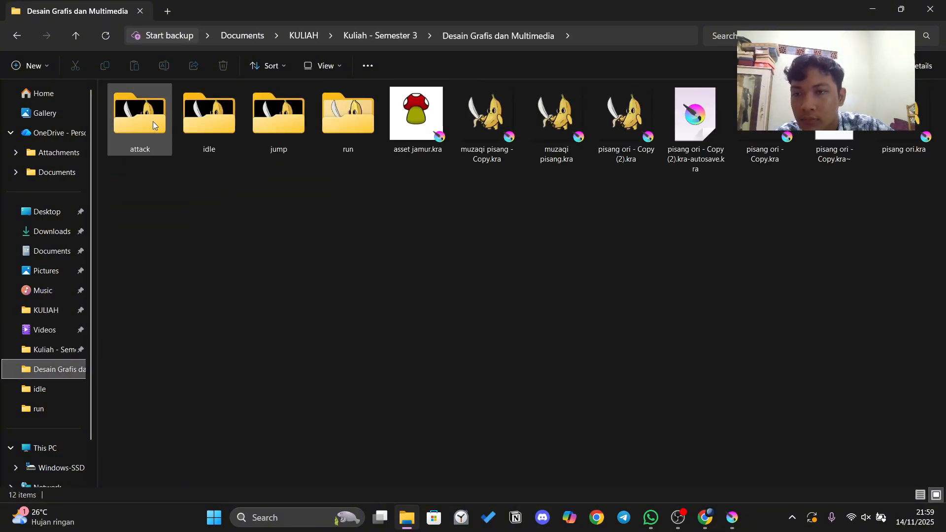
double_click(152, 119)
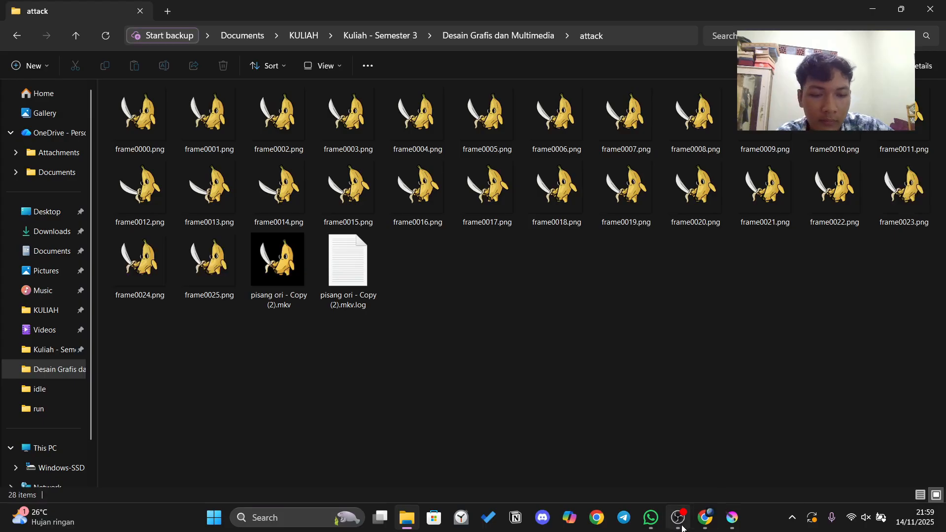
left_click(678, 517)
left_click(854, 380)
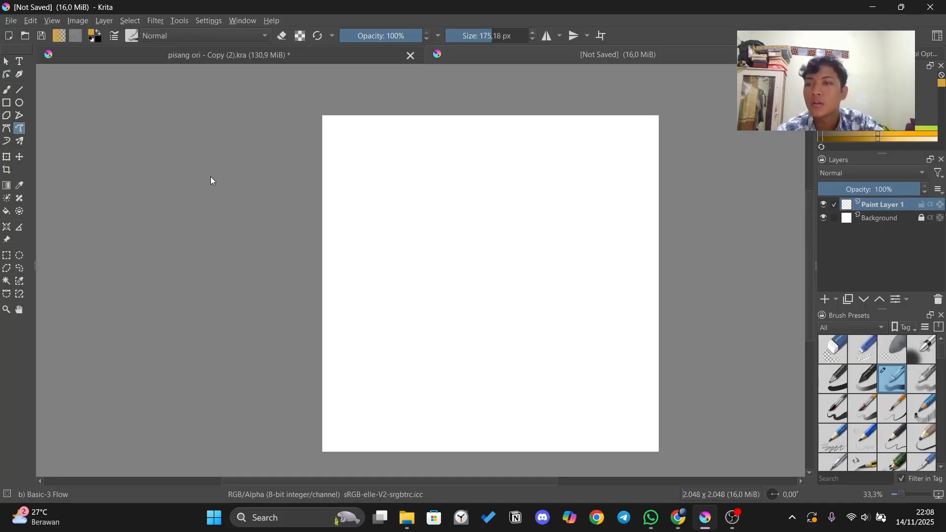
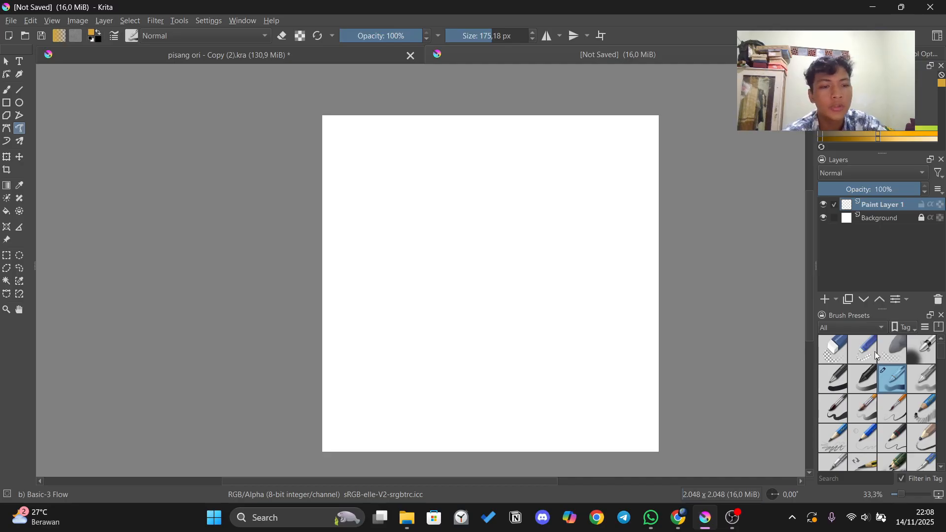
Browse through the brush presets and select the b) Basic-3 Flow brush.
left_click(845, 378)
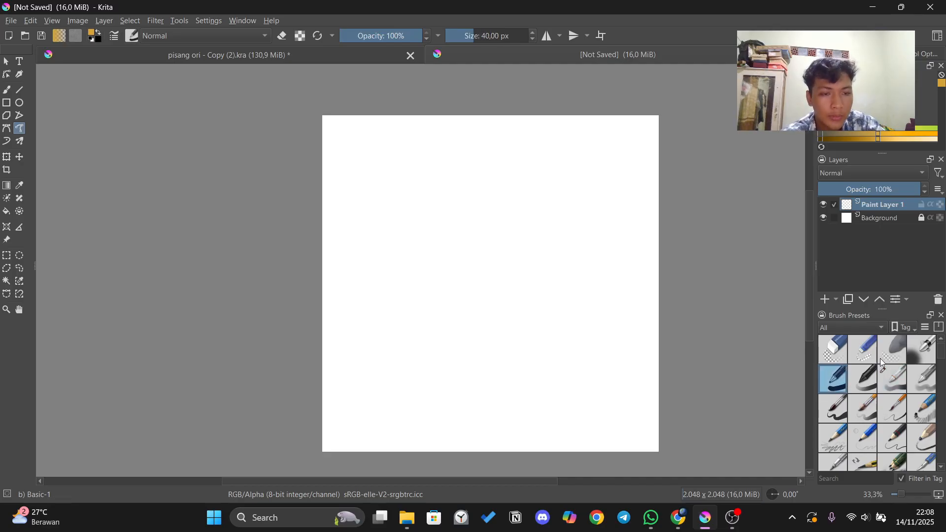
left_click(892, 411)
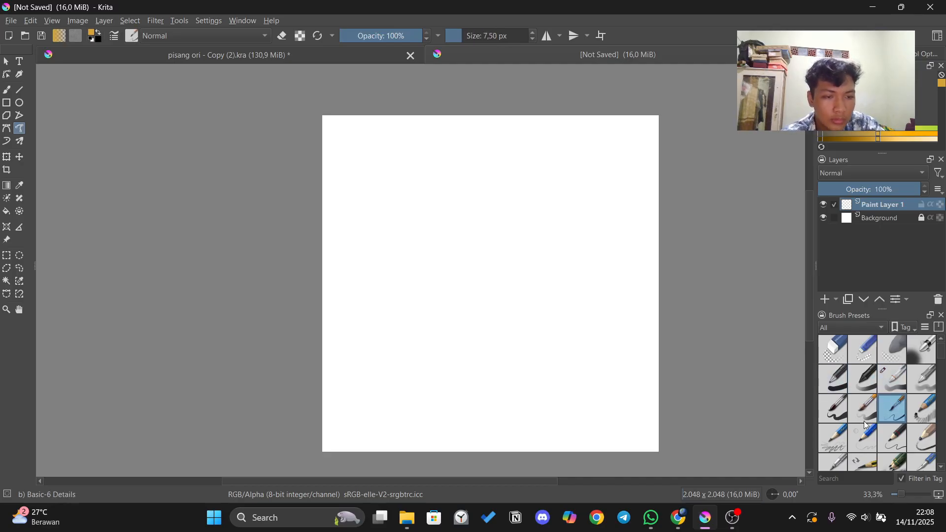
scroll(903, 405, "down", 5)
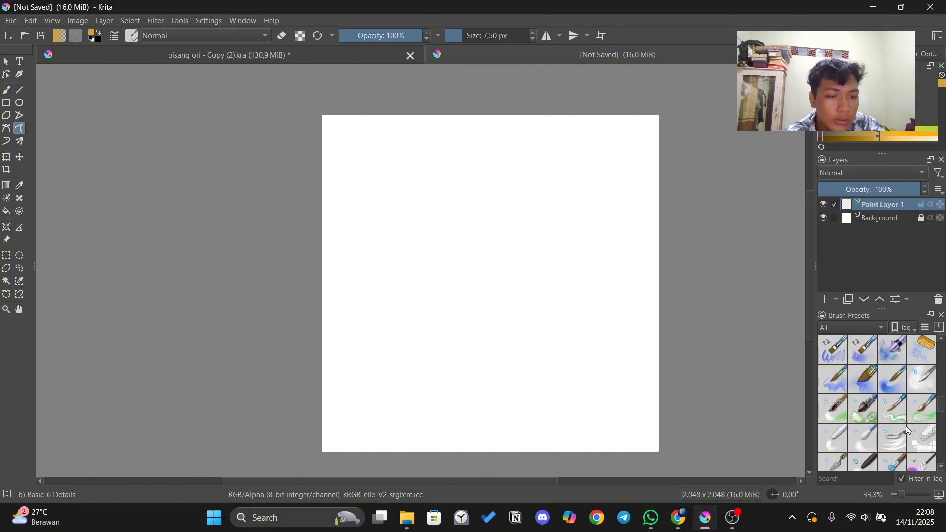
scroll(905, 426, "down", 3)
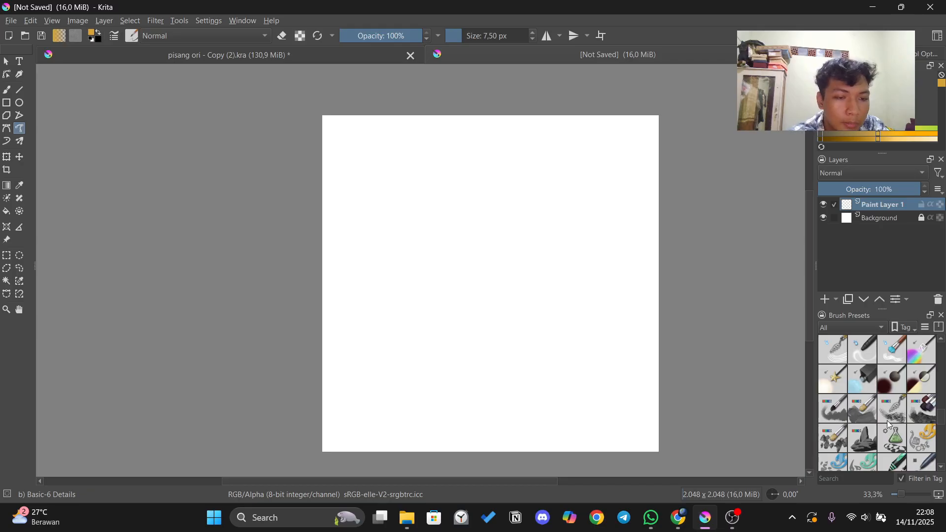
scroll(893, 425, "down", 3)
scroll(877, 418, "up", 2)
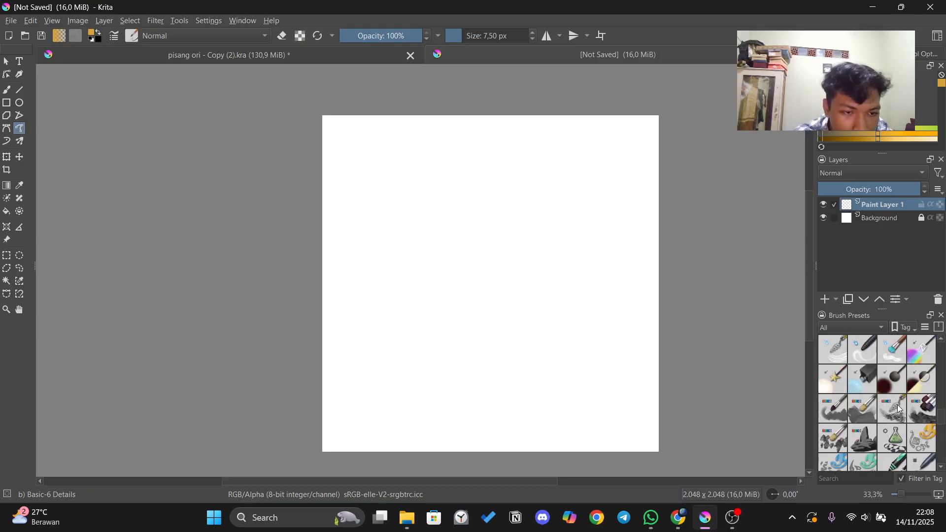
scroll(902, 444, "down", 3)
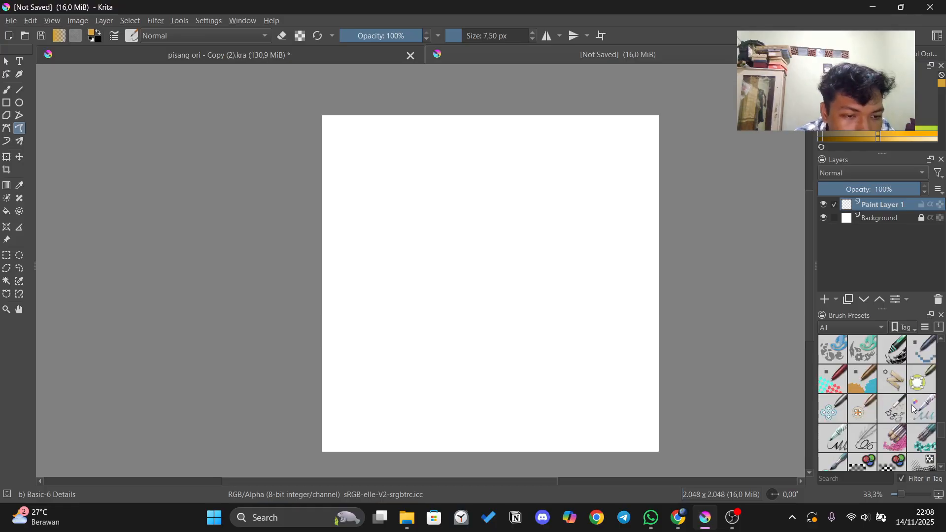
scroll(913, 409, "down", 5)
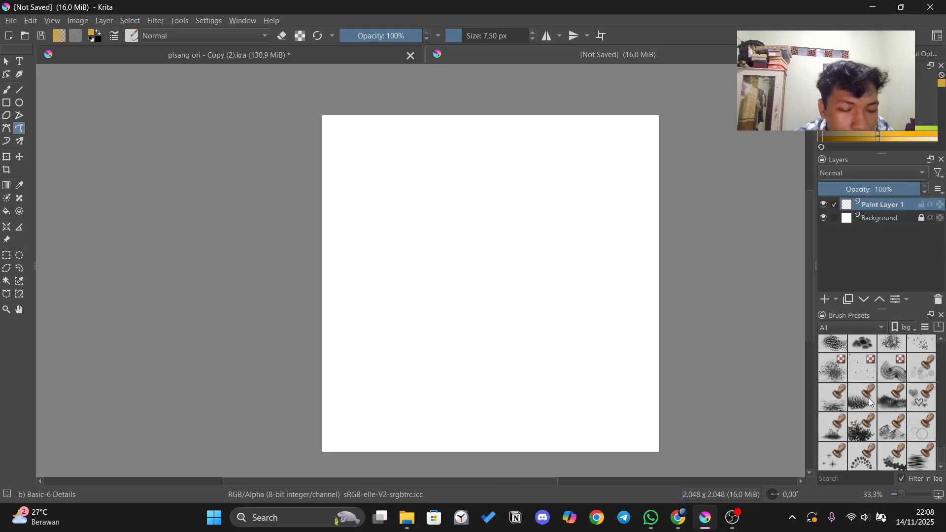
scroll(872, 401, "up", 4)
scroll(908, 430, "up", 3)
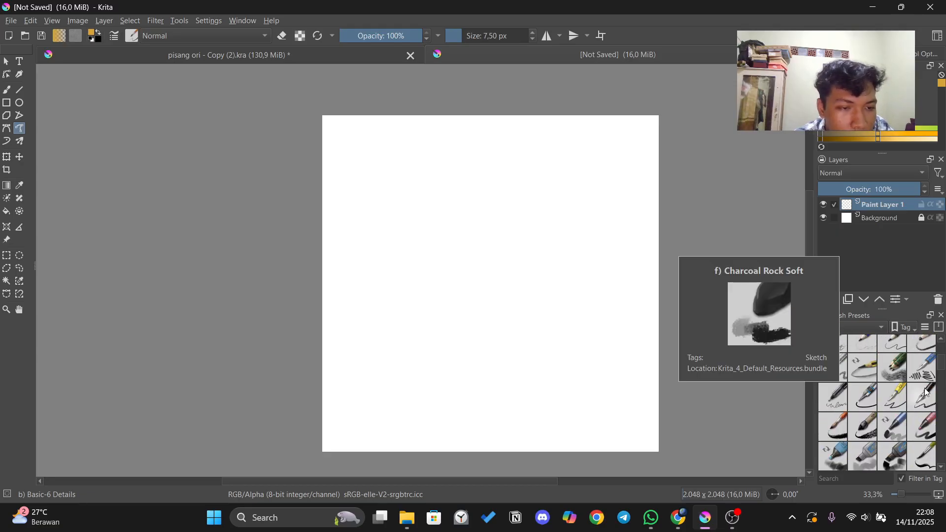
scroll(924, 400, "up", 3)
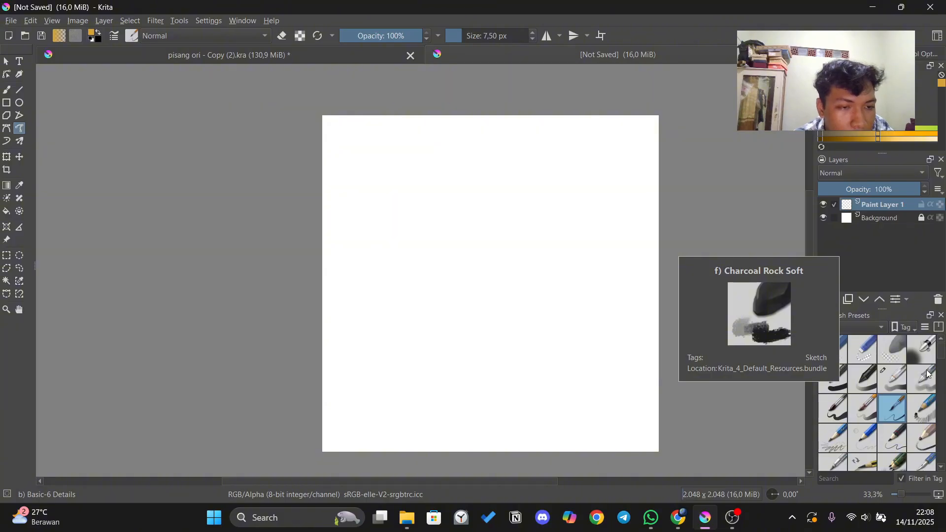
left_click(894, 387)
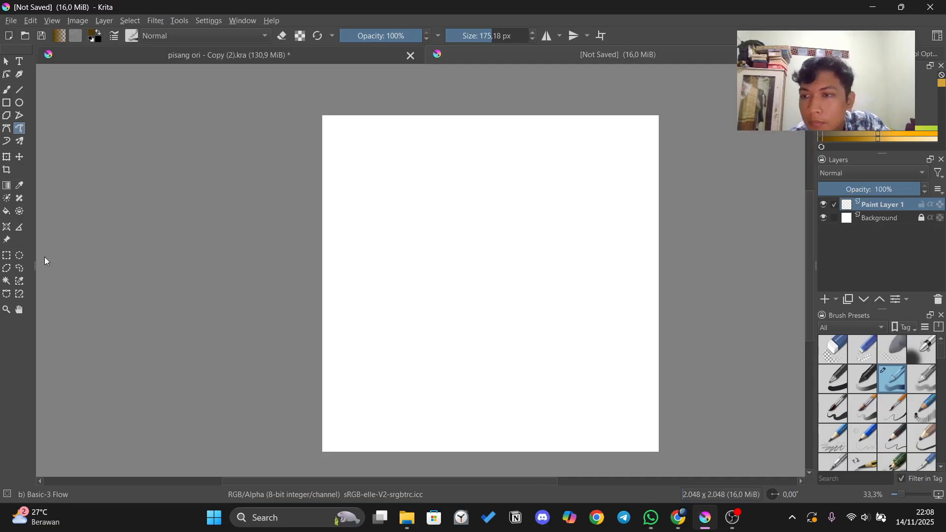
Try painting three wavy bands across the canvas without wrap-around, in dark, medium and lighter brown.
left_click(19, 140)
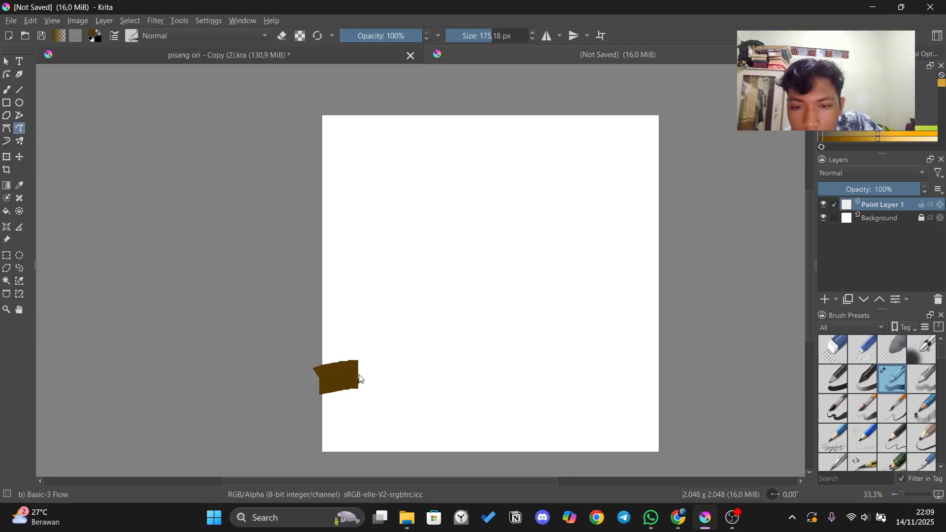
mouse_move(361, 380)
left_mouse_down()
mouse_move(427, 399)
mouse_move(526, 376)
mouse_move(615, 398)
mouse_move(663, 382)
left_mouse_up()
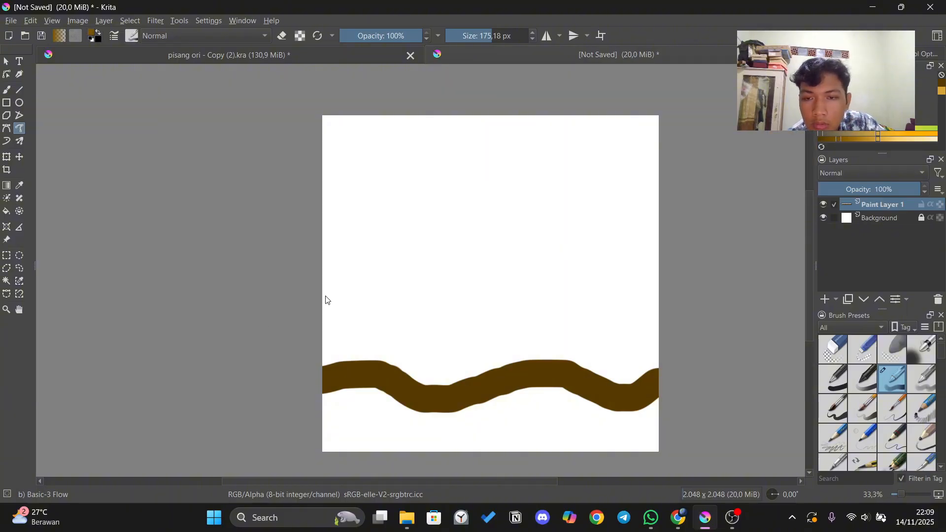
left_click_drag(334, 295, 434, 299)
key("ctrl+z")
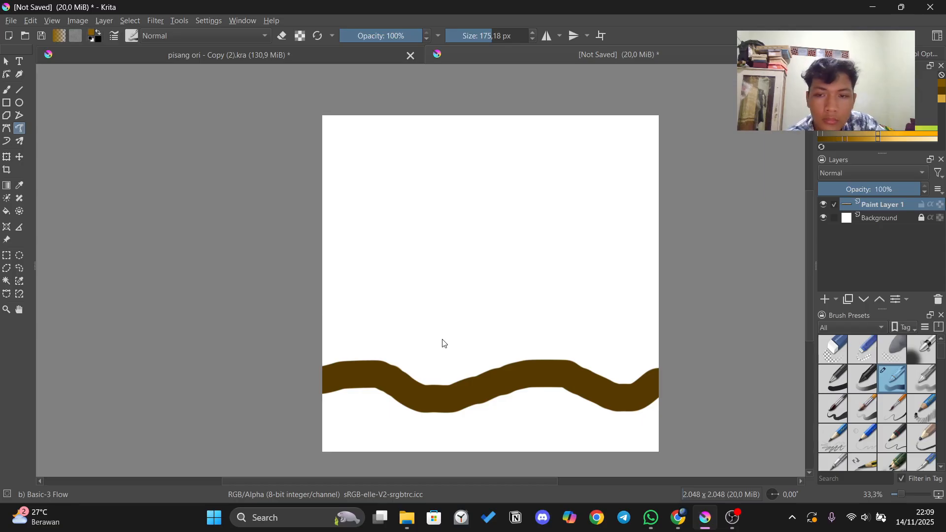
key("ctrl+z")
mouse_move(318, 374)
left_mouse_down()
mouse_move(415, 356)
mouse_move(660, 371)
left_mouse_up()
left_click(837, 139)
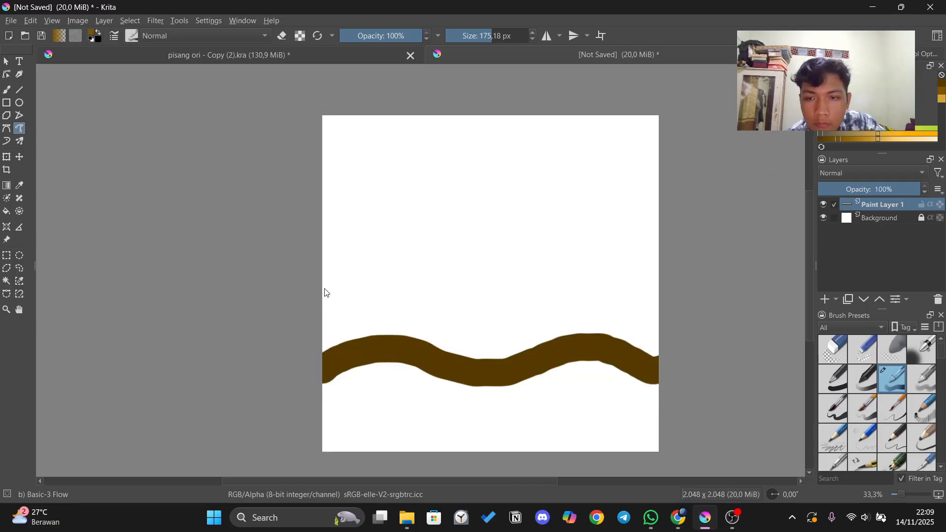
left_click_drag(321, 288, 660, 257)
mouse_move(315, 197)
left_mouse_down()
mouse_move(527, 196)
mouse_move(643, 178)
mouse_move(663, 186)
left_mouse_up()
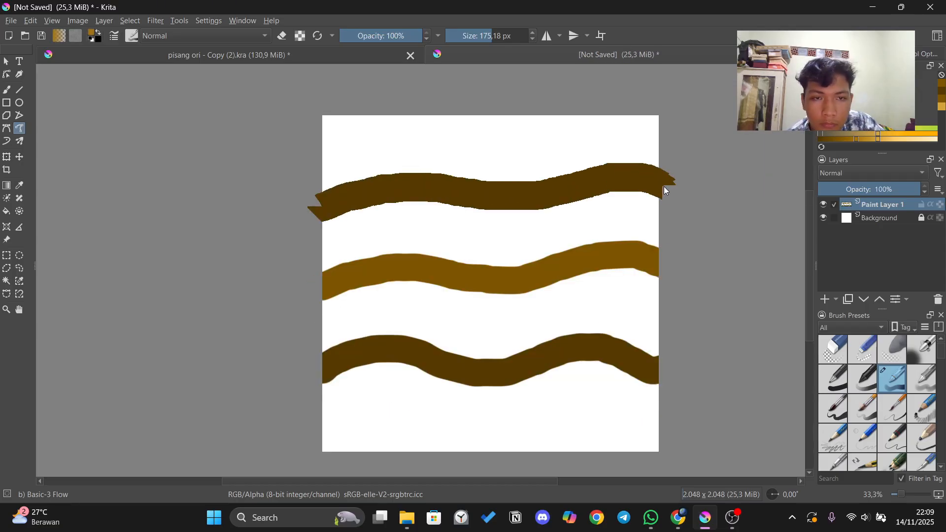
left_click(856, 139)
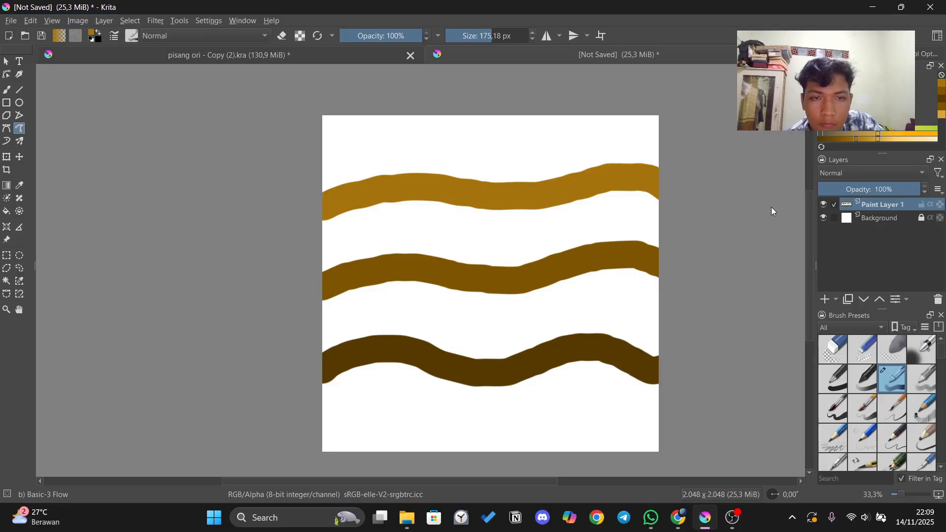
Check how the three bands meet at the canvas edges in wrap-around mode and undo all of them.
left_click(602, 35)
left_click(604, 36)
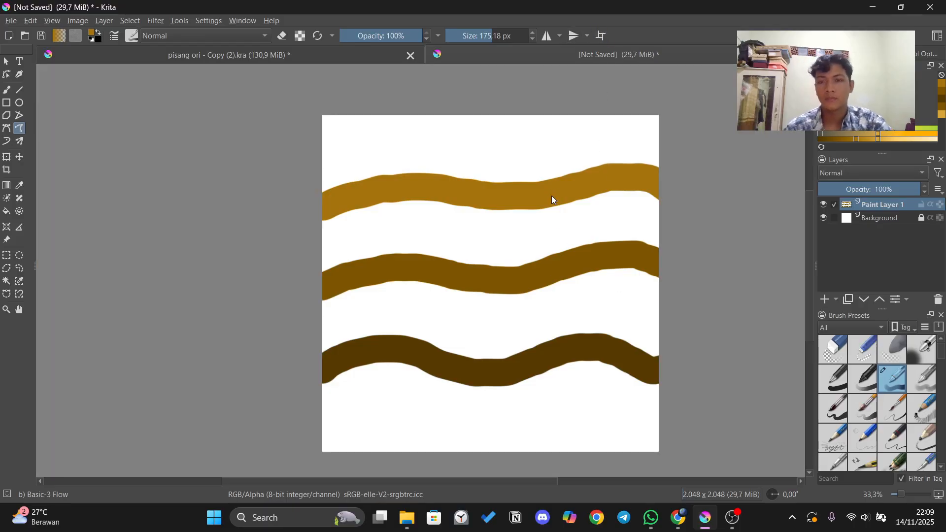
left_click(604, 36)
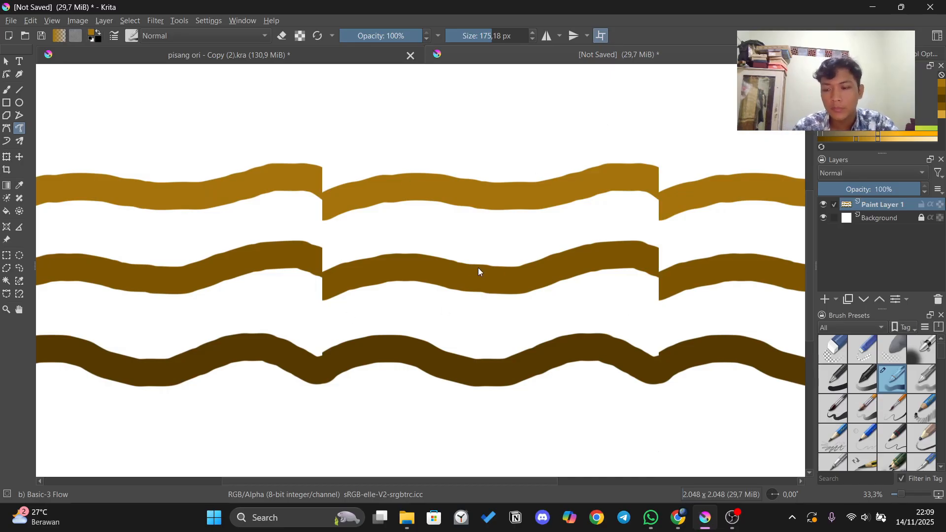
key("ctrl+z")
key("ctrl+z")
key("ctrl+z")
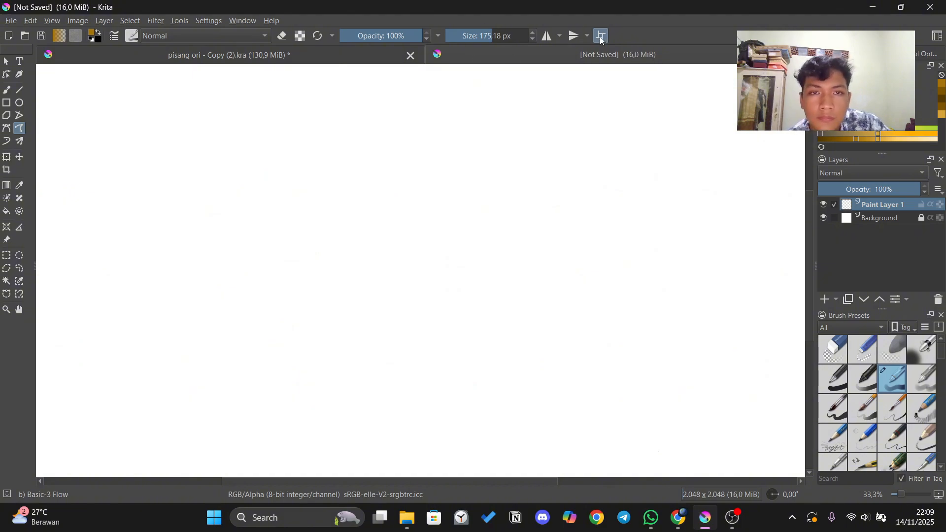
left_click(601, 36)
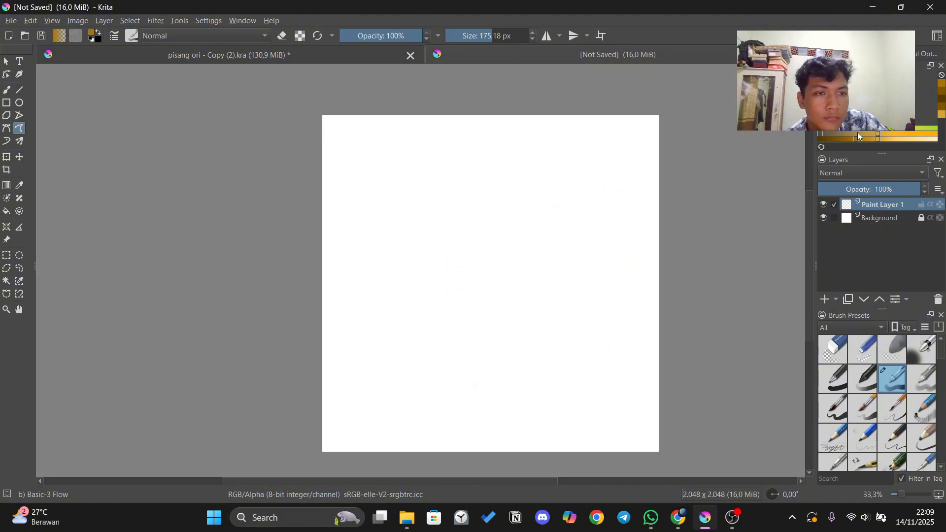
Paint three continuous wavy bands across the canvas in wrap-around mode, dark brown lowest, medium brown in the middle and lighter brown highest.
left_click(601, 36)
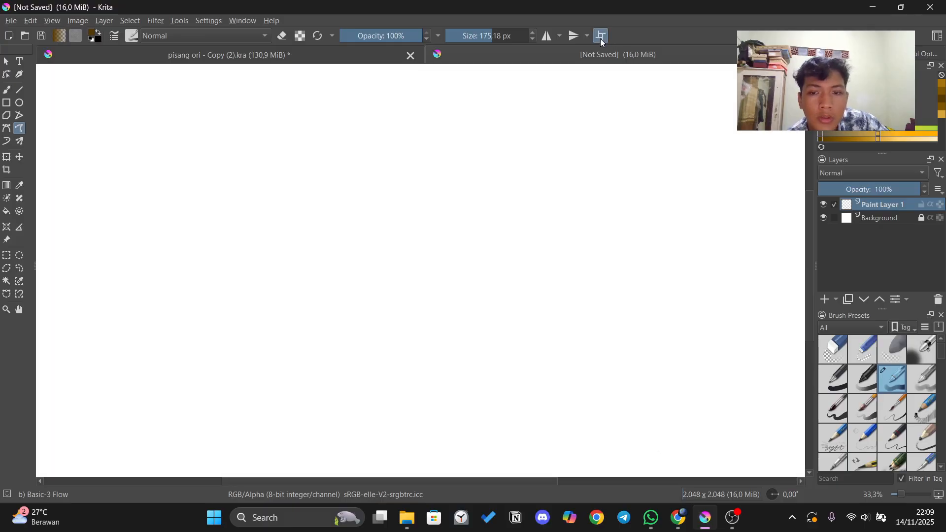
mouse_move(298, 329)
left_mouse_down()
mouse_move(344, 328)
mouse_move(367, 331)
left_mouse_up()
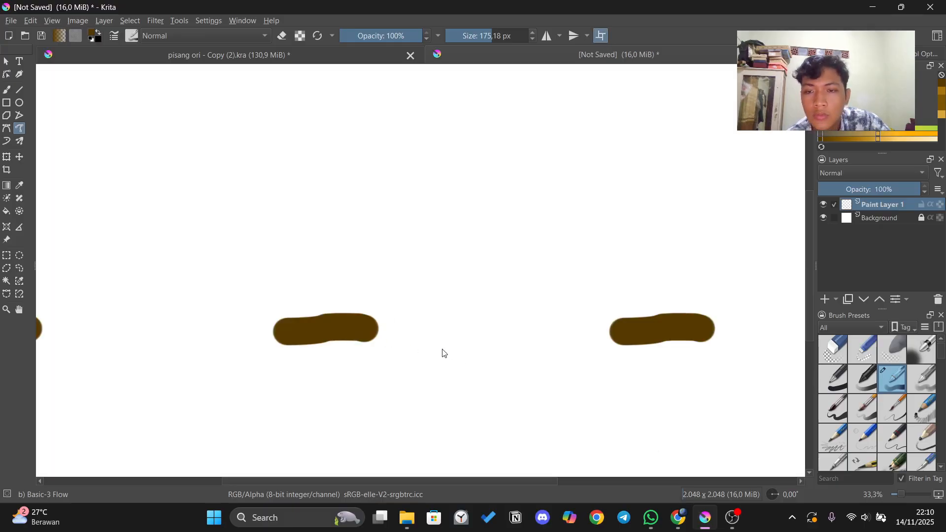
key("ctrl+z")
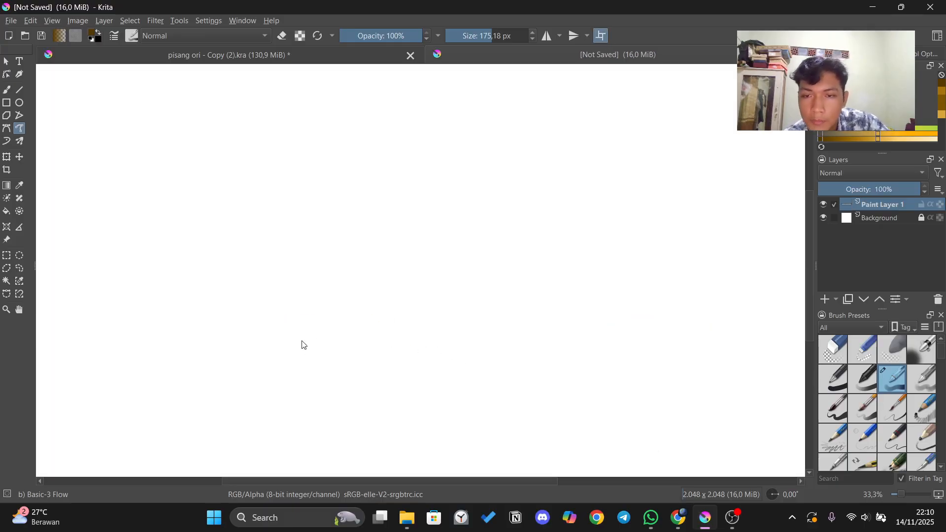
mouse_move(334, 337)
left_mouse_down()
mouse_move(390, 323)
mouse_move(500, 339)
mouse_move(659, 335)
left_mouse_up()
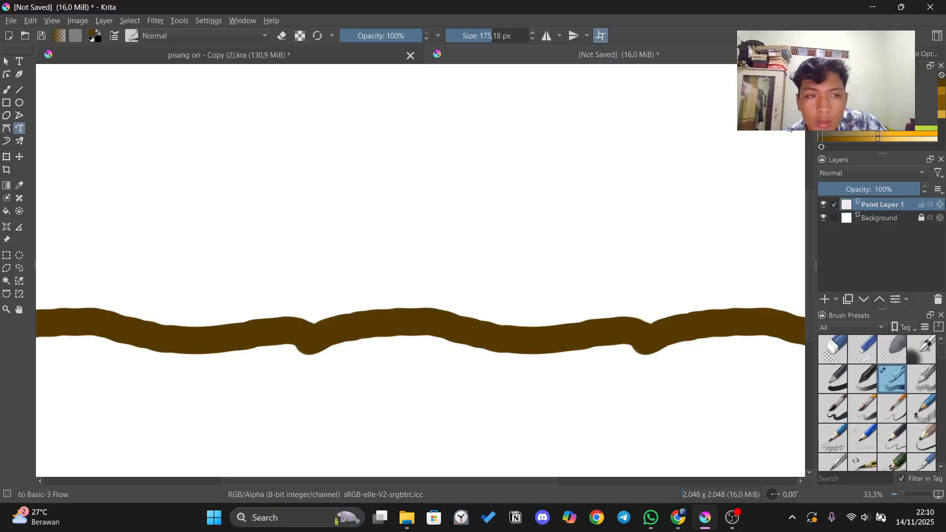
left_click(836, 139)
left_click_drag(290, 253, 594, 235)
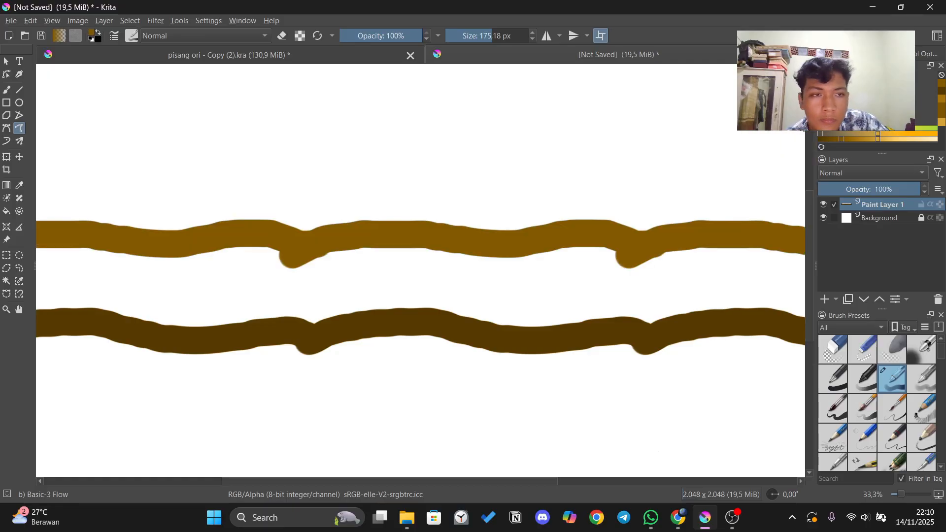
left_click(857, 138)
left_click_drag(298, 170, 640, 163)
left_click(601, 35)
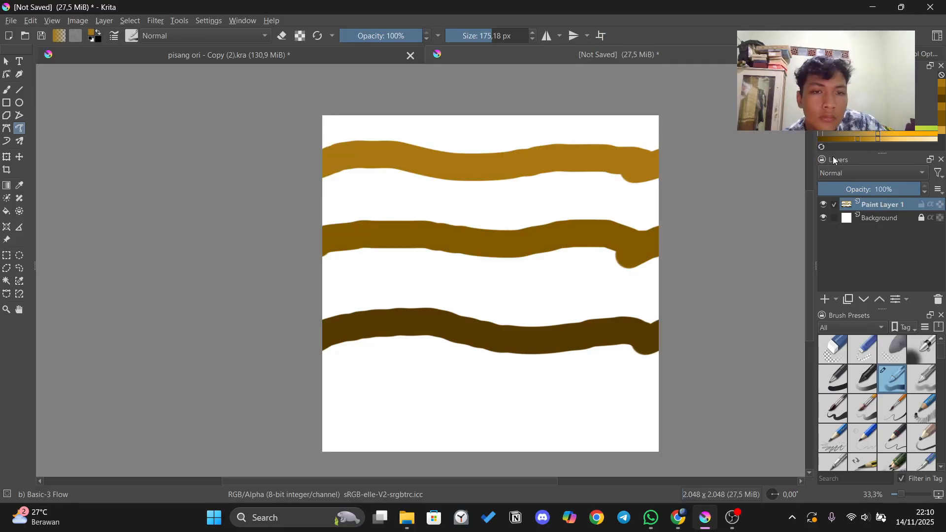
Sample the dark brown of the lowest band and fill the white area below it with that colour.
left_click(7, 216)
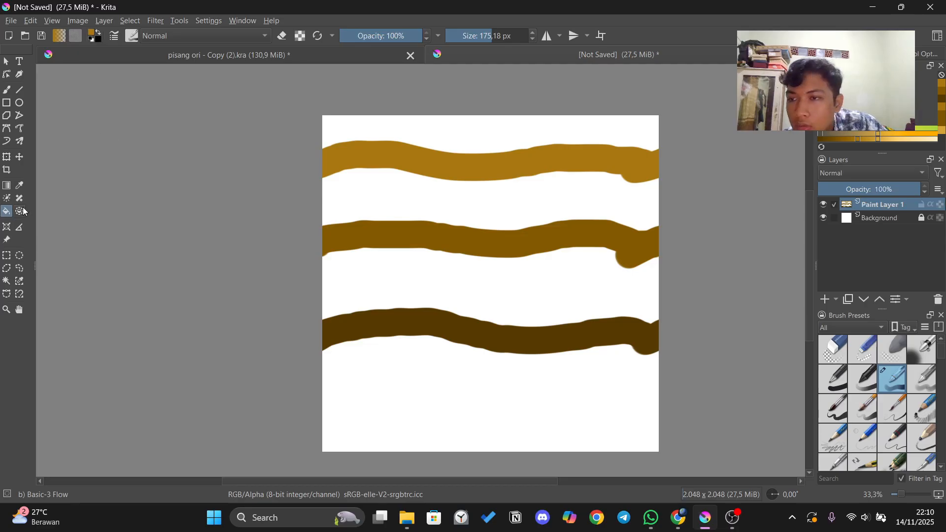
left_click(20, 187)
left_click(352, 323)
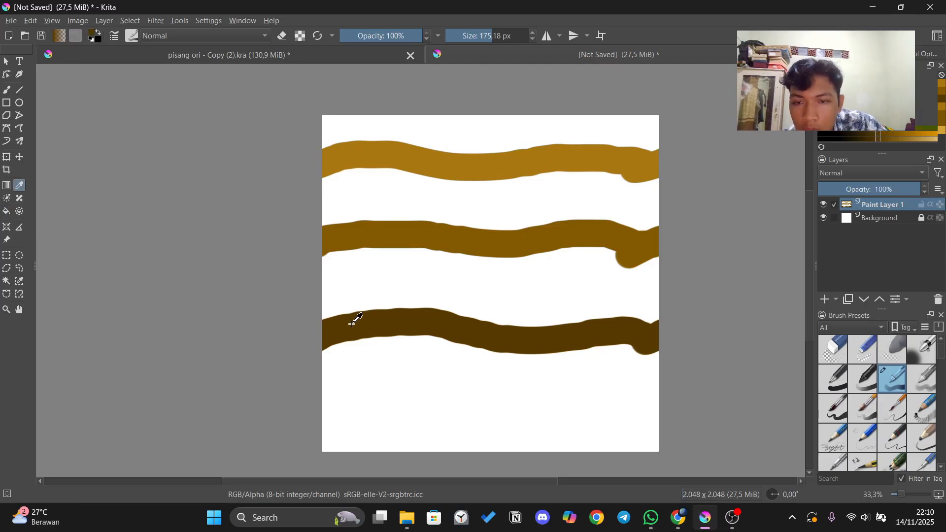
left_click(398, 384)
left_click(388, 331)
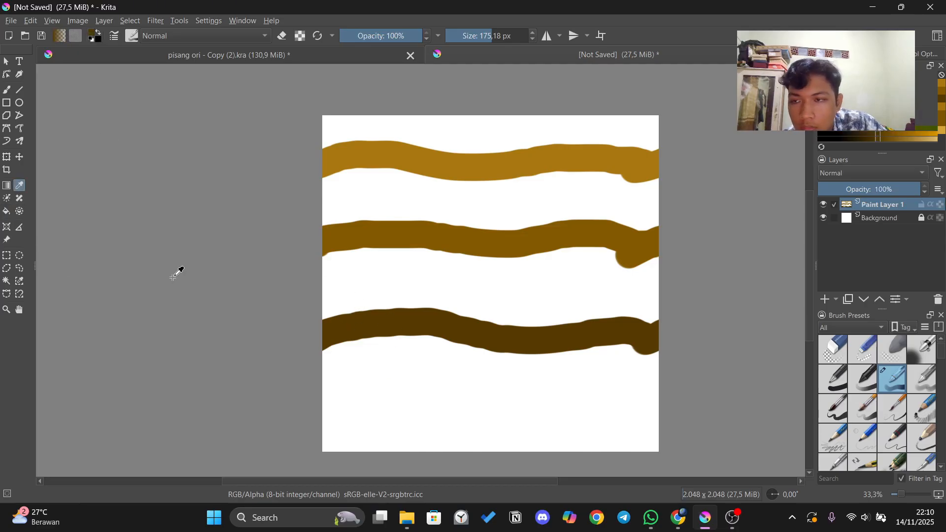
key("f")
left_click(386, 394)
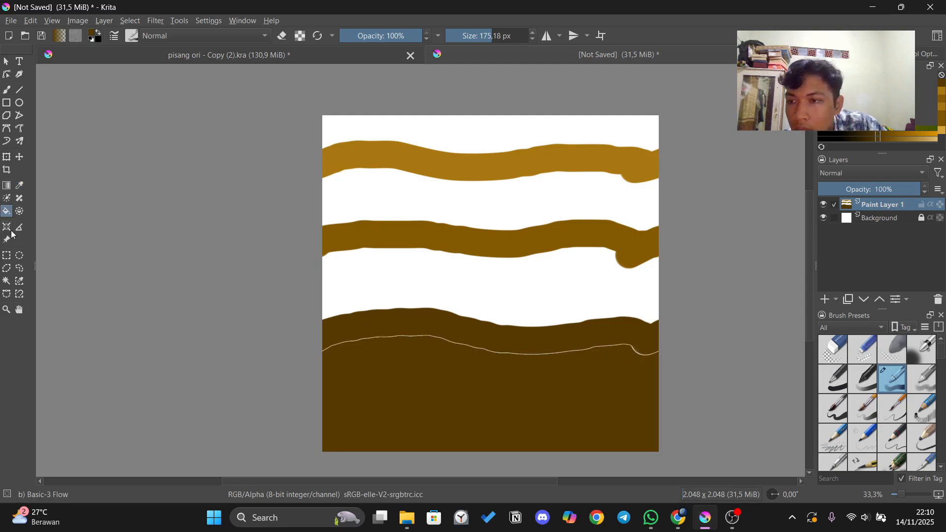
Fill the white areas below the middle and highest bands with each band's own sampled brown.
left_click(19, 185)
left_click(379, 236)
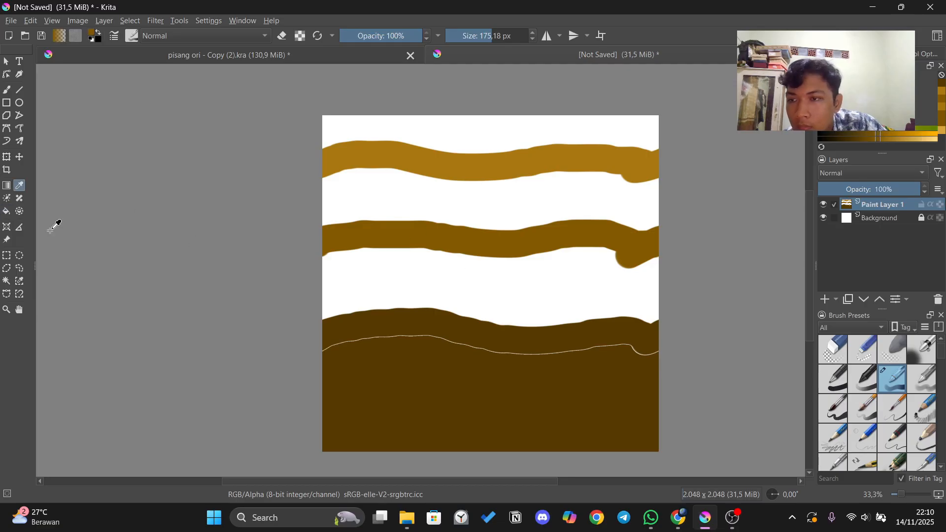
left_click(7, 211)
left_click(379, 281)
left_click(20, 185)
left_click(380, 156)
left_click(7, 211)
left_click(379, 197)
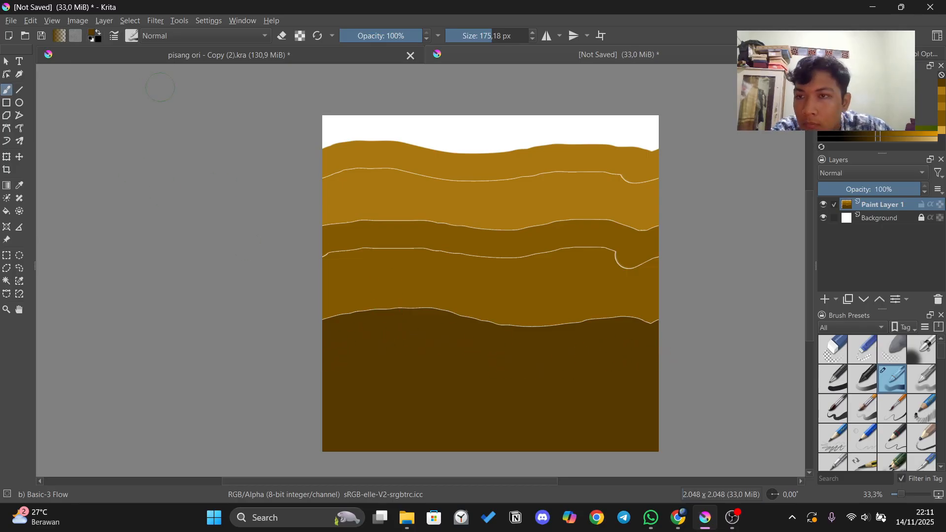
Brush over the thin light lines left by the fills with the matching browns and view the pattern in wrap-around mode.
key("ctrl+z")
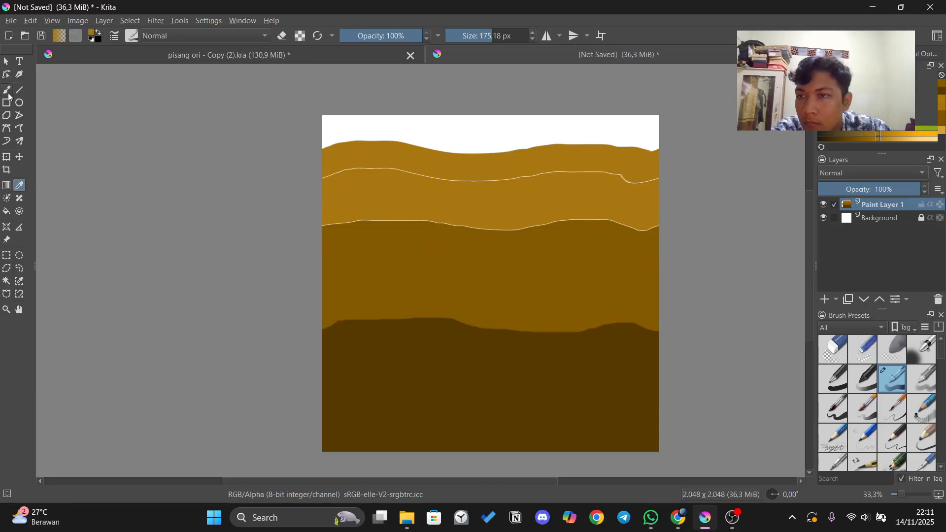
key("ctrl+z")
mouse_move(412, 207)
left_mouse_down()
mouse_move(515, 228)
mouse_move(650, 219)
left_mouse_up()
key("w")
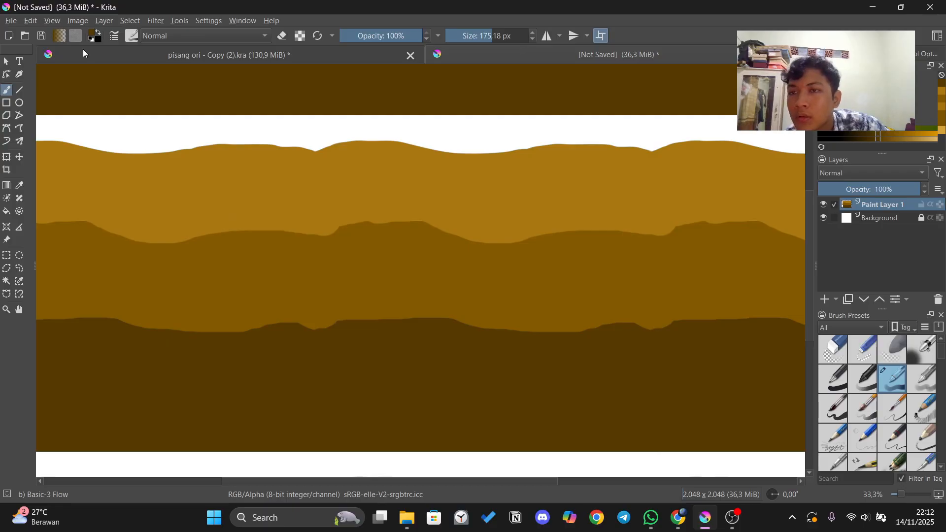
Paint a wavy dark green band along the upper edge of the lightest brown layer, continuing it in wrap-around mode.
left_click(602, 36)
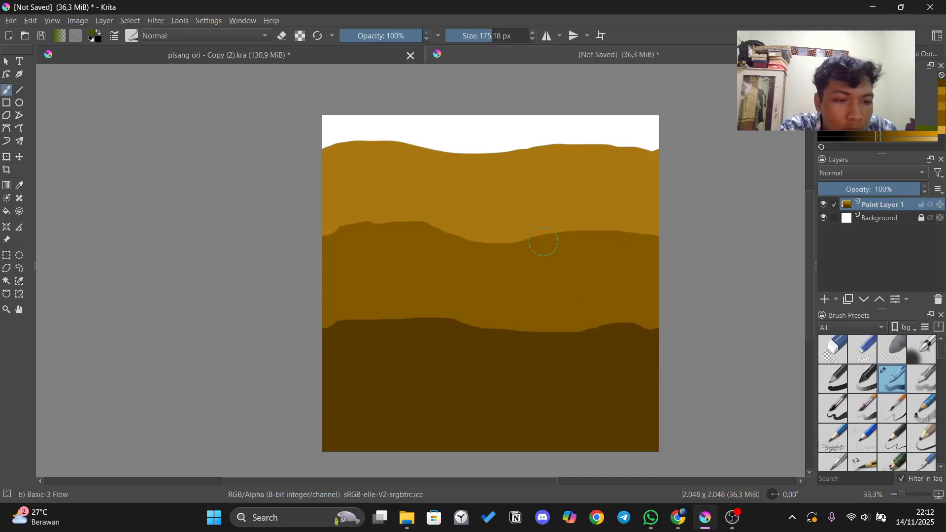
scroll(889, 420, "down", 5)
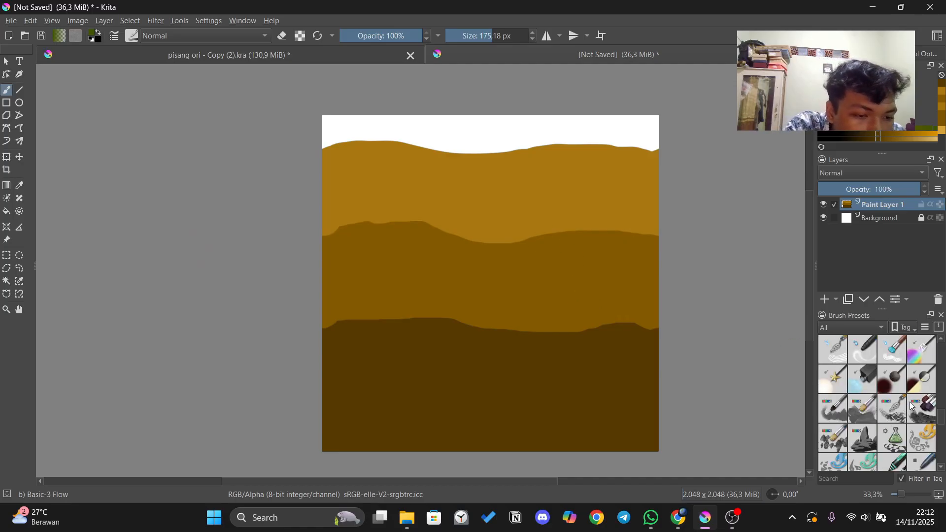
scroll(911, 414, "down", 4)
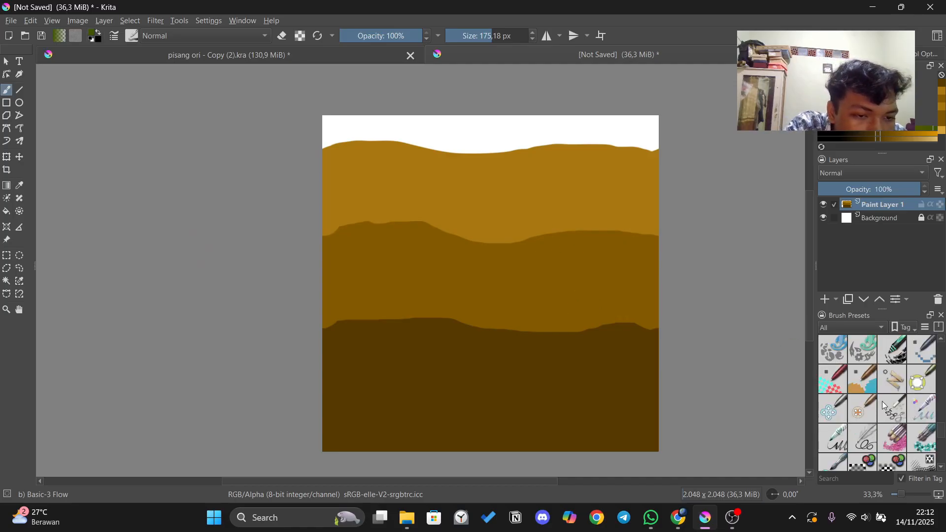
scroll(902, 418, "down", 4)
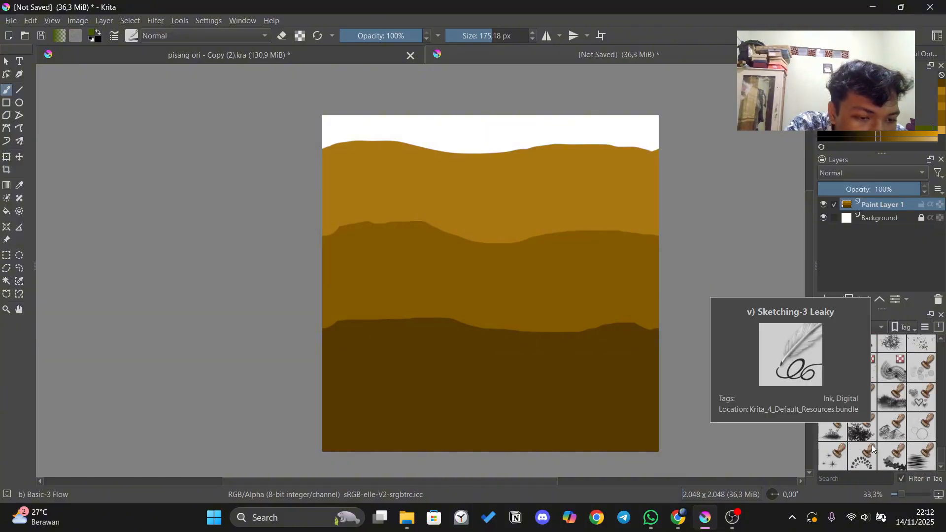
scroll(917, 432, "up", 15)
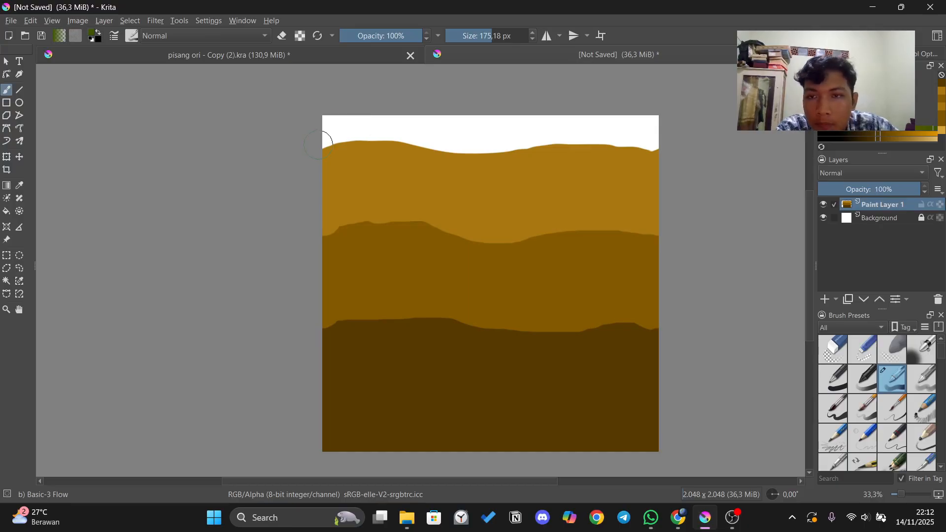
mouse_move(347, 149)
left_mouse_down()
mouse_move(532, 166)
mouse_move(663, 154)
mouse_move(658, 139)
mouse_move(655, 164)
mouse_move(680, 164)
left_mouse_up()
key("w")
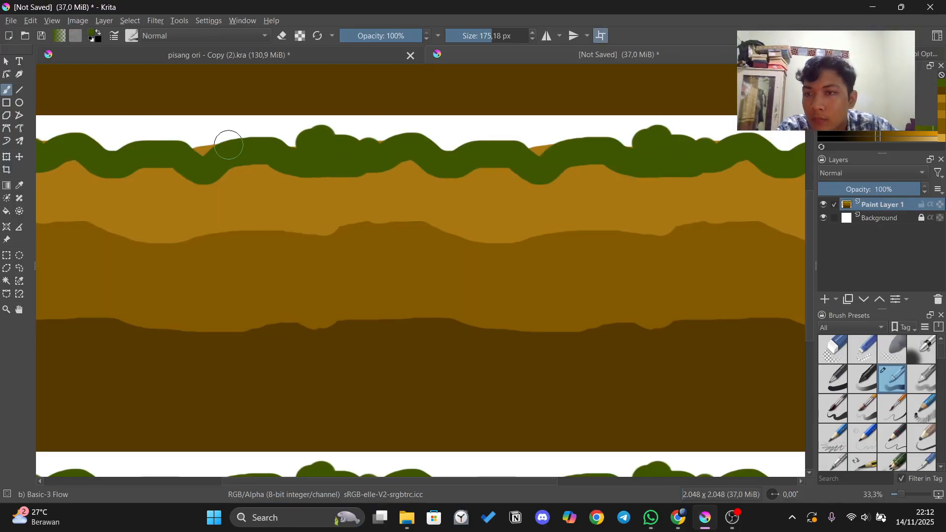
Fill the white area above the green band with the same green and brush over the leftover light lines.
left_click(7, 211)
left_click(371, 126)
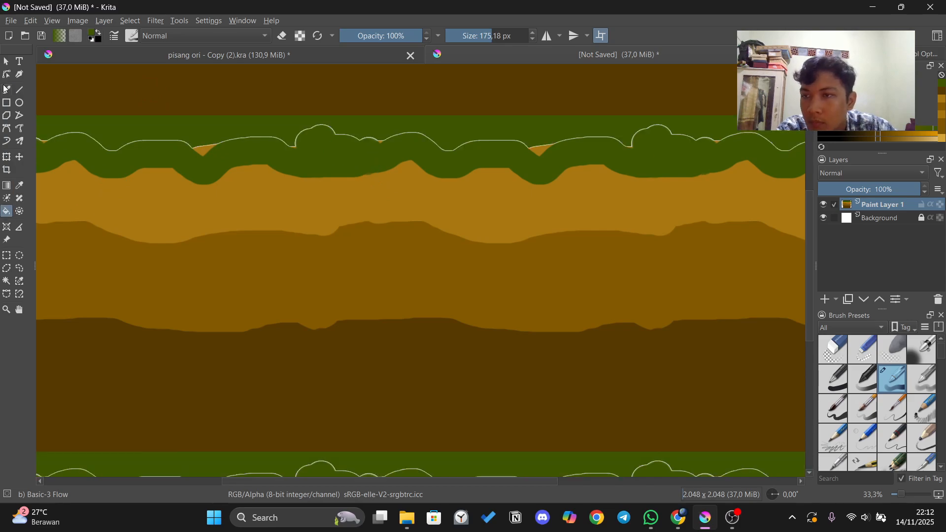
key("b")
left_click_drag(139, 134, 597, 141)
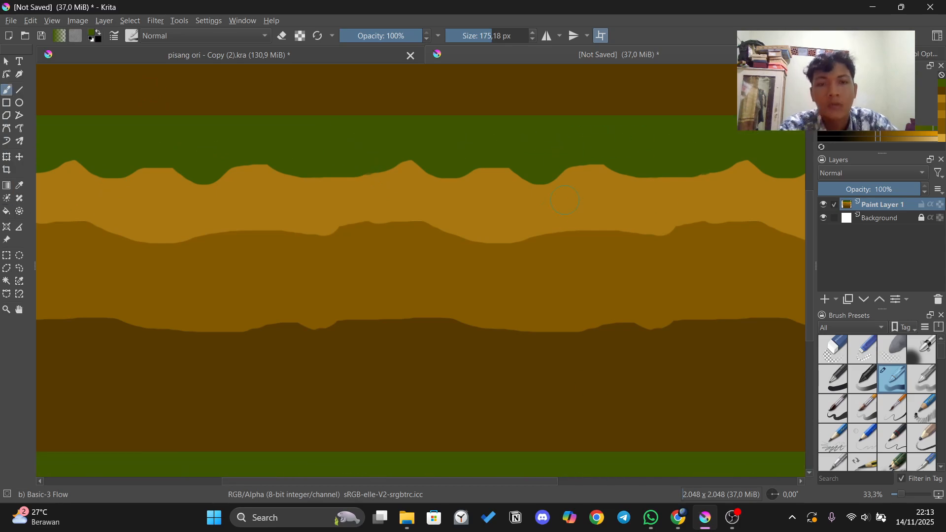
Examine the repeating ground pattern for visible seams in wrap-around mode, and return to the single-tile view.
scroll(687, 192, "down", 5)
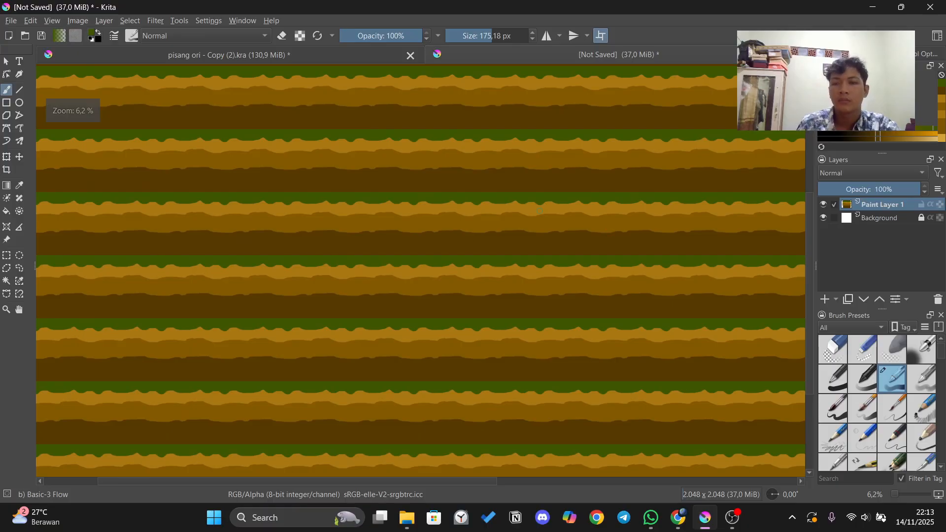
scroll(540, 211, "up", 4)
scroll(542, 225, "down", 4)
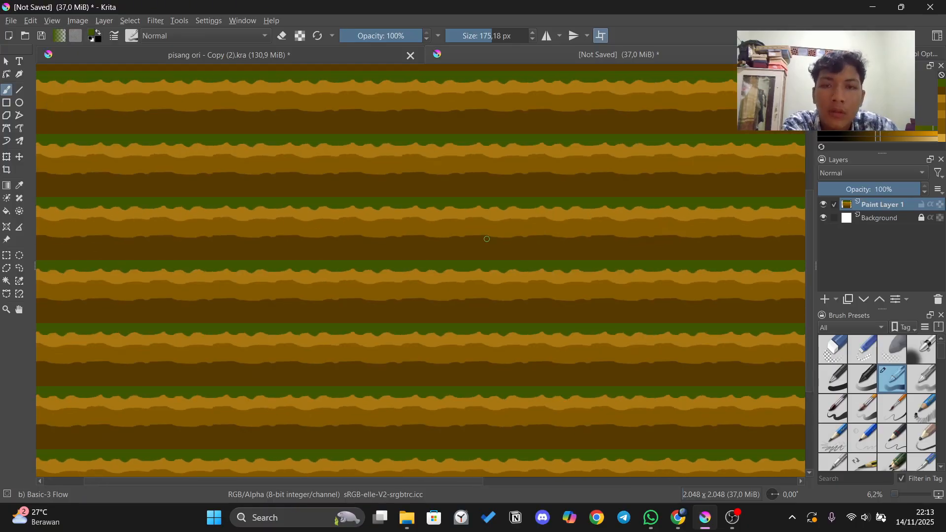
scroll(535, 232, "up", 3)
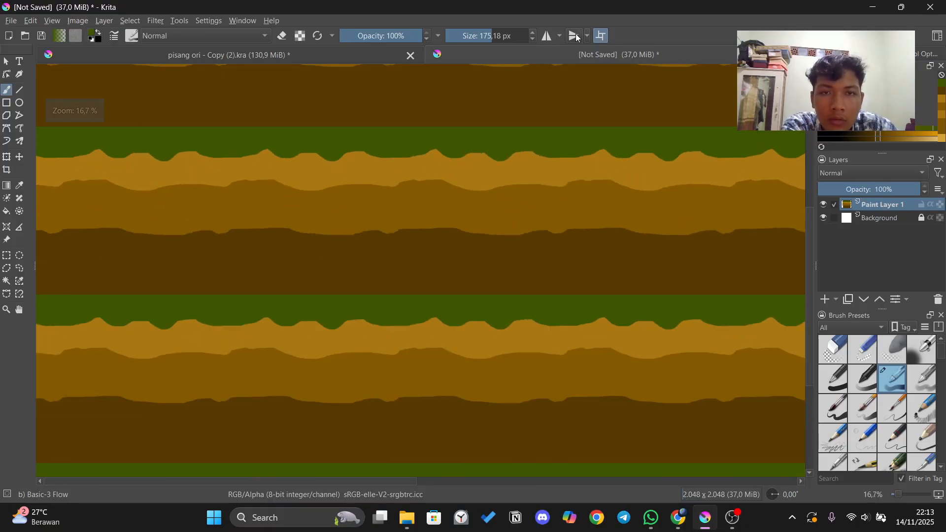
left_click(600, 38)
scroll(449, 471, "right", 6)
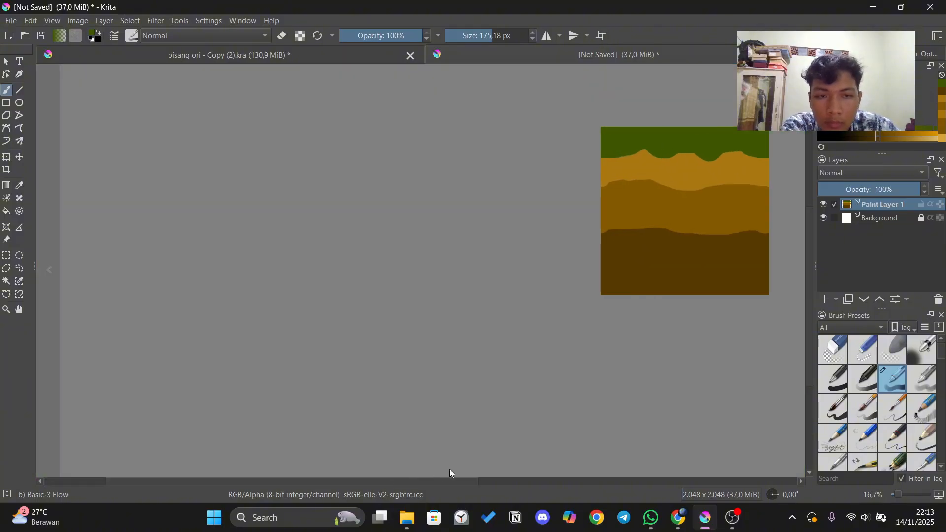
left_click_drag(810, 353, 810, 317)
scroll(620, 331, "up", 1)
Try a stroke across the green band with the RGBA 05 Impasto-details brush.
scroll(879, 393, "down", 8)
scroll(878, 466, "up", 3)
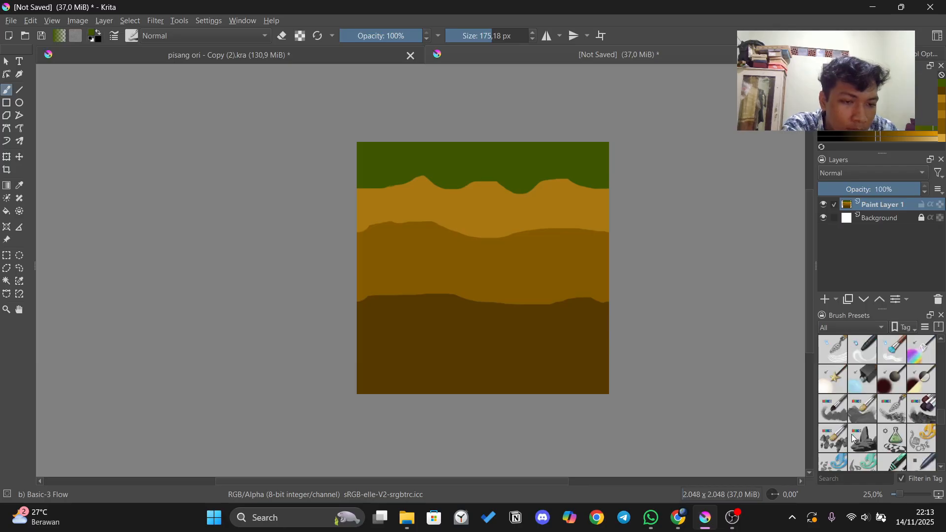
left_click(833, 437)
left_click_drag(411, 154, 610, 163)
key("ctrl+z")
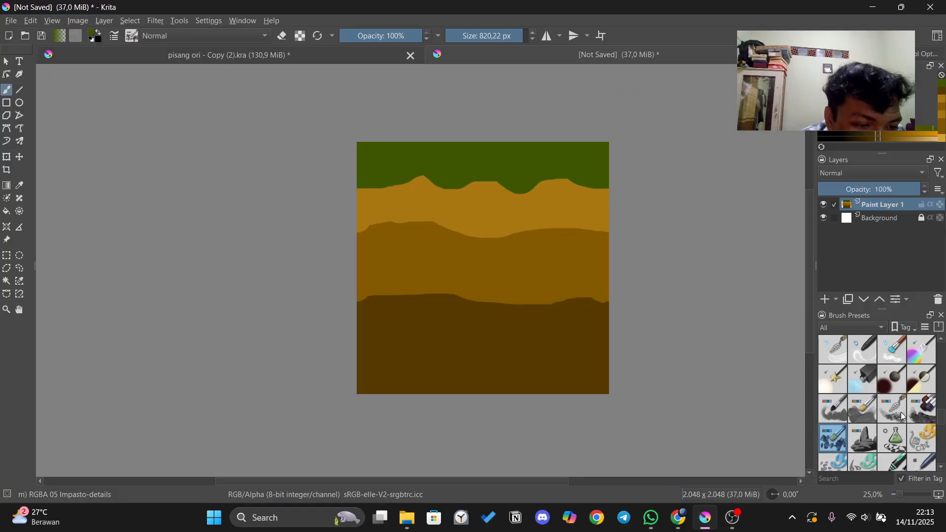
Roughen the green band's lower edge into a grassy texture with the Stamp Floor brush and check the tiling in wrap-around mode.
scroll(895, 415, "down", 5)
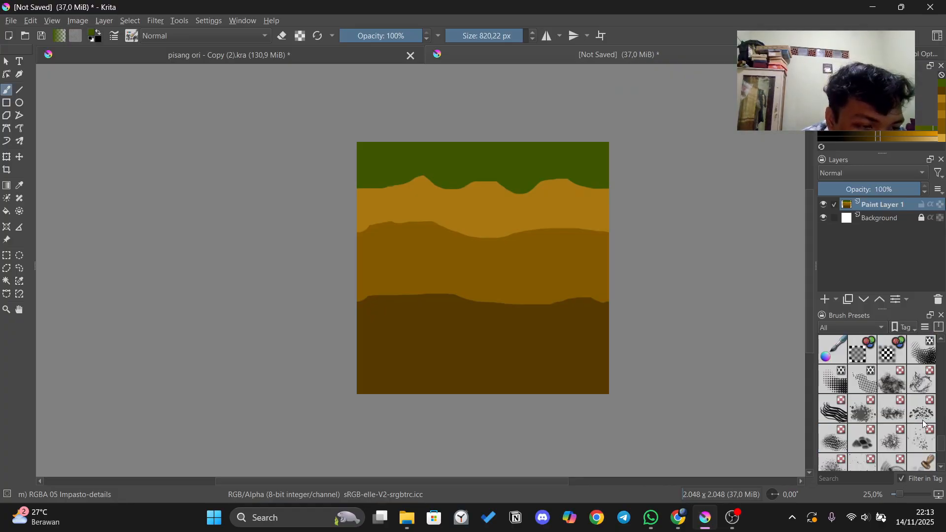
left_click(925, 364)
scroll(886, 385, "down", 3)
left_click(862, 397)
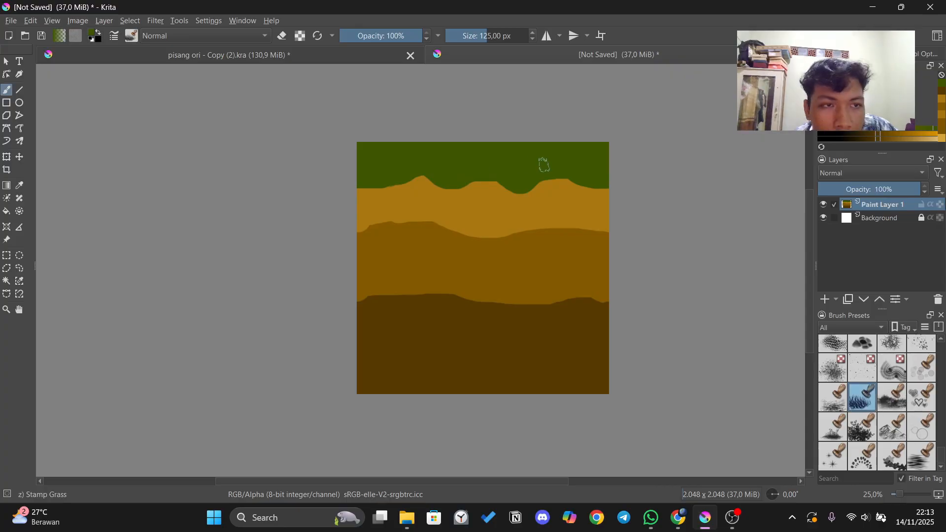
left_click(832, 397)
left_click_drag(566, 165, 364, 183)
left_click(602, 36)
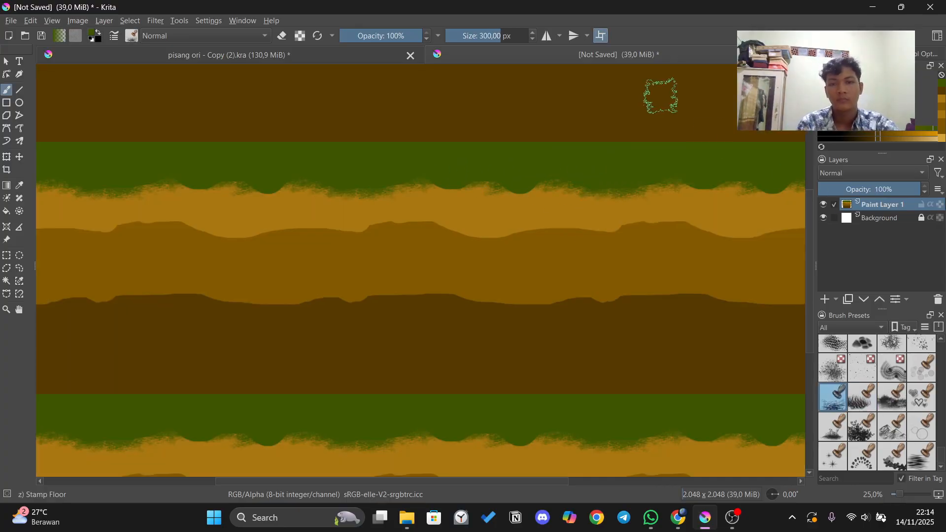
left_click(602, 35)
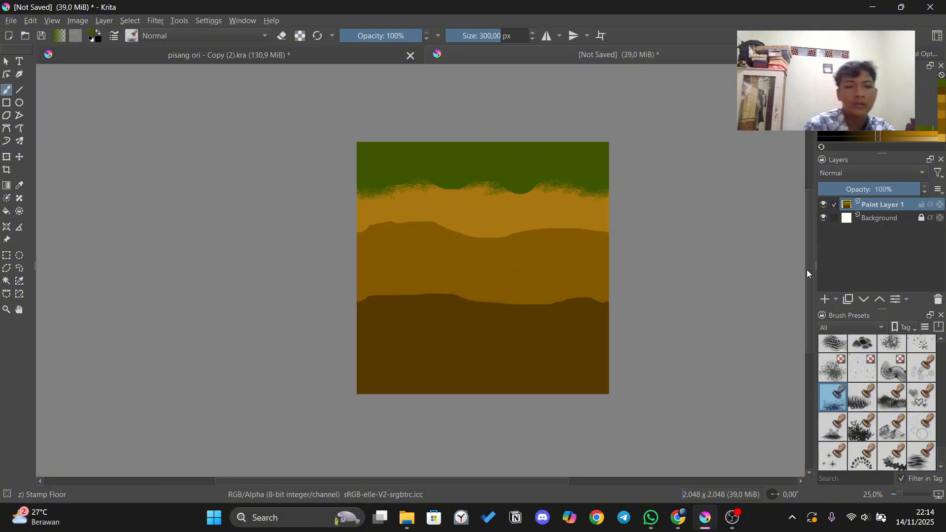
Try a stroke across the green area with the Screentone Pressure brush.
scroll(845, 391, "up", 3)
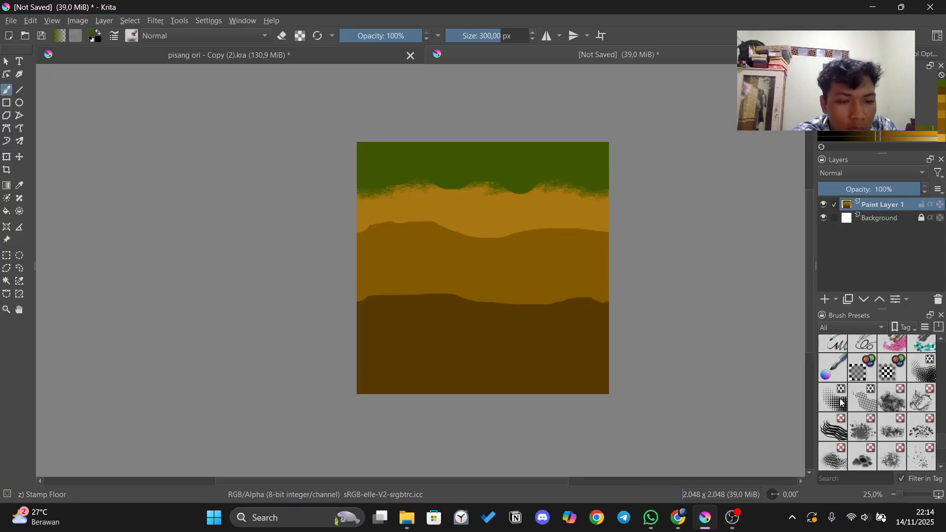
left_click(841, 406)
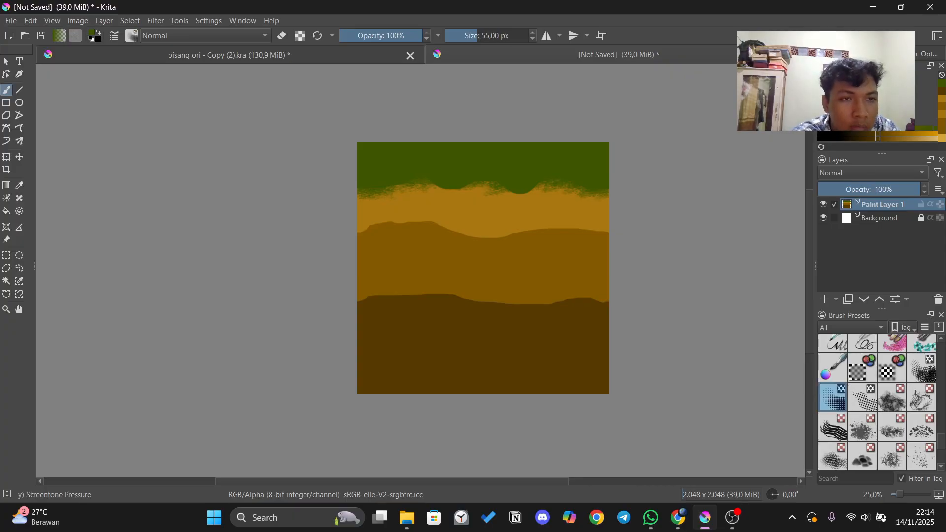
left_click(925, 128)
left_click_drag(586, 156, 433, 157)
key("w")
key("w")
Save the ground pattern as a Krita document named tanah in the Desain Grafis dan Multimedia folder.
left_click(11, 21)
left_click(34, 90)
type("tanah")
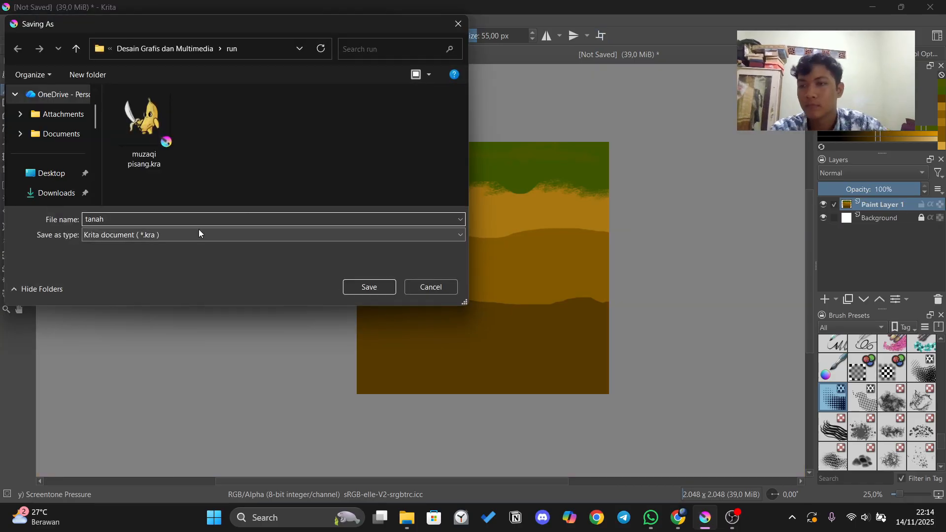
left_click(167, 48)
left_click(369, 287)
Create a new 2048 x 2048 px document and turn on both horizontal and vertical mirror painting.
left_click(10, 21)
left_click(29, 34)
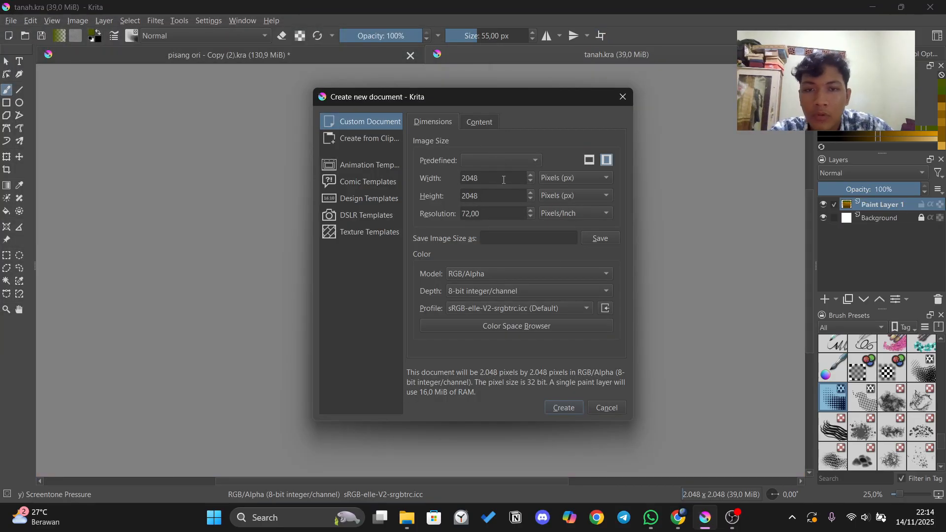
left_click(571, 408)
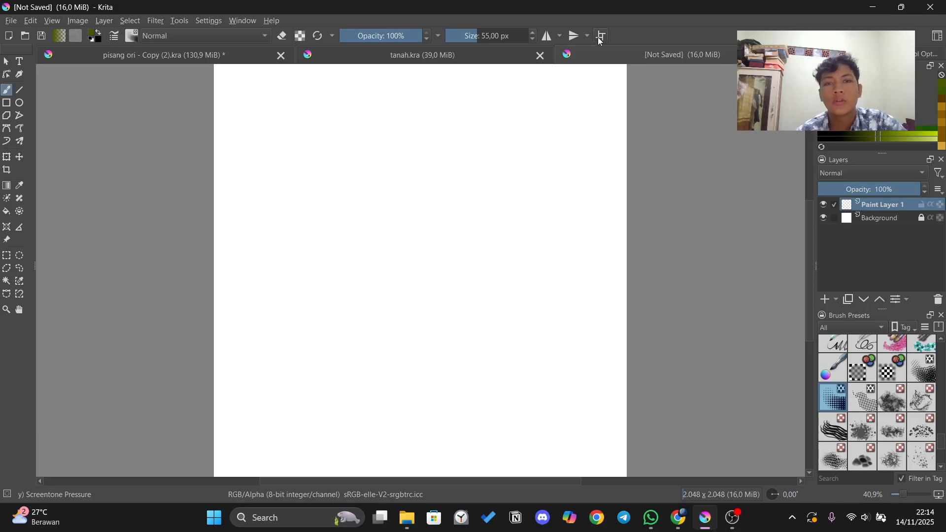
left_click(547, 39)
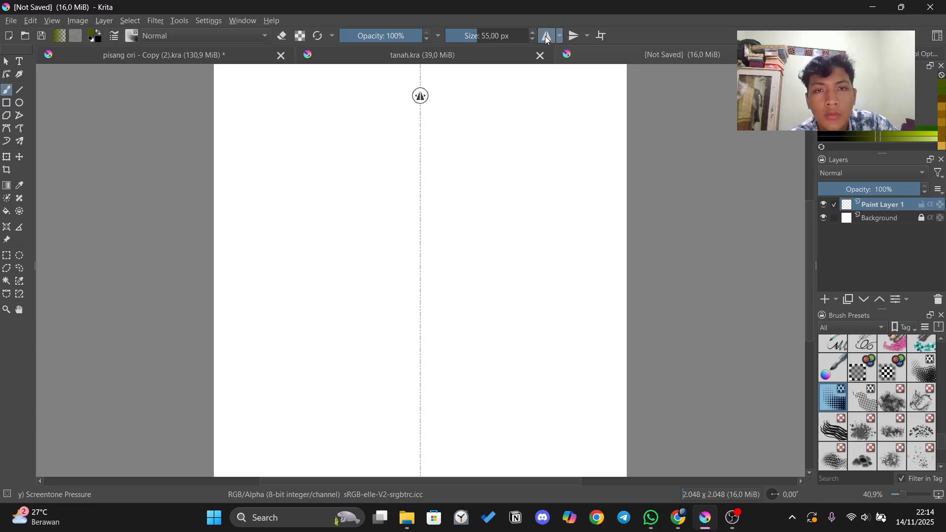
left_click(573, 37)
Choose the Basic-1 brush and fill the whole canvas with dark grey.
scroll(900, 412, "down", 3)
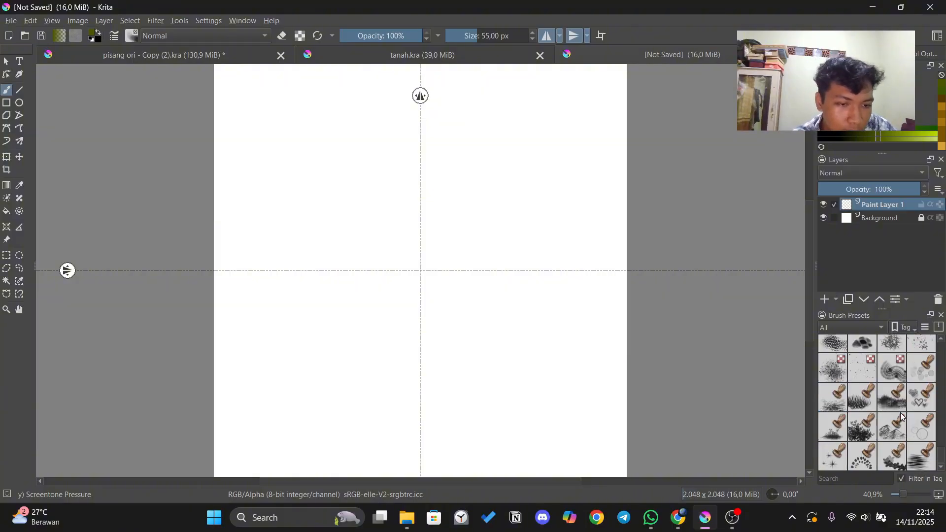
scroll(900, 412, "up", 5)
left_click(827, 380)
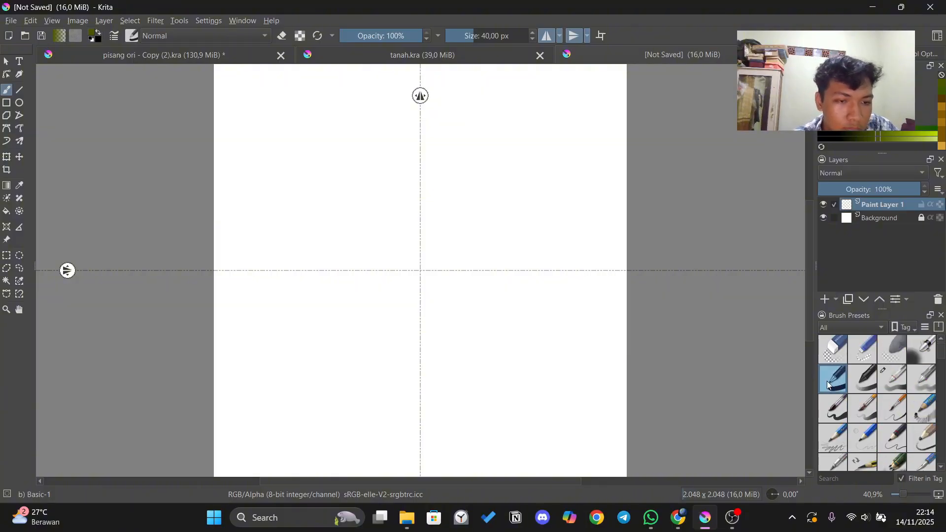
left_click(19, 188)
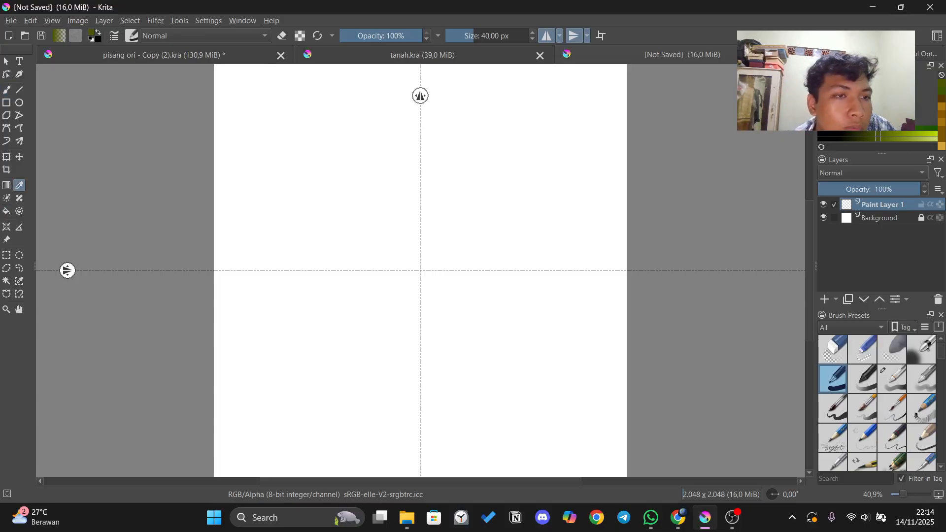
left_click(877, 80)
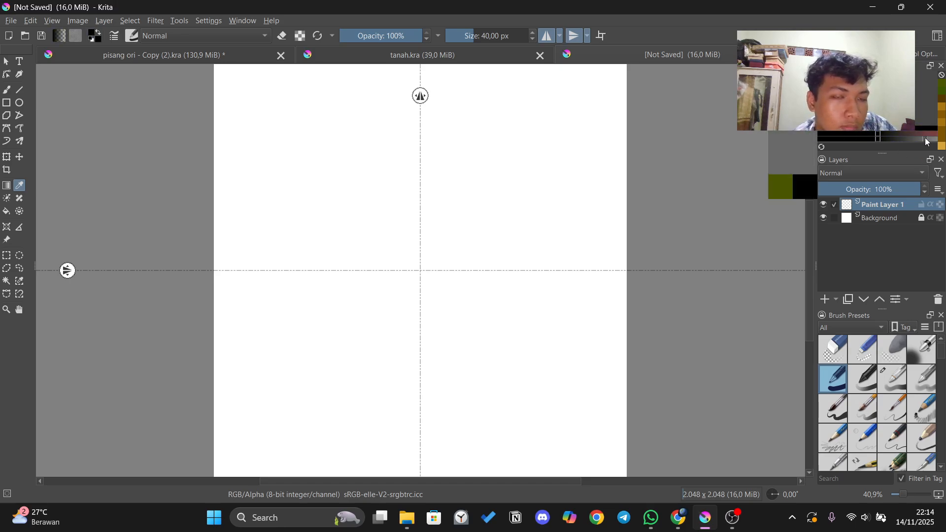
left_click(7, 211)
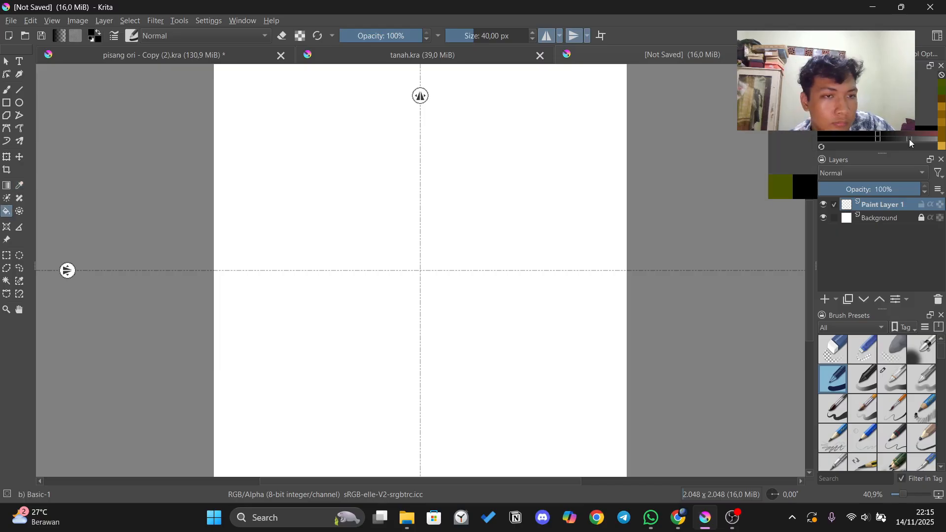
left_click(610, 209)
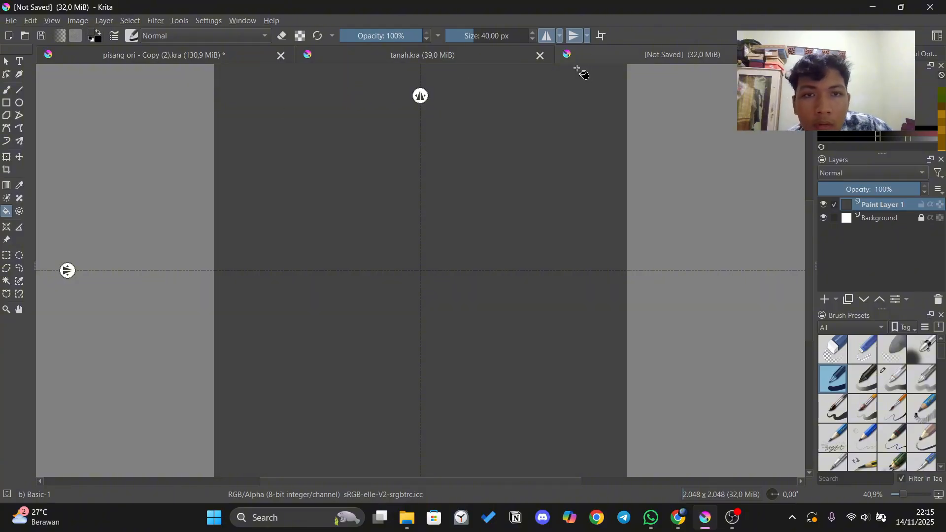
Draw a large mirrored rectangle outline in lighter grey with the Basic-2 Opacity brush, running off the canvas's side edge.
left_click(6, 90)
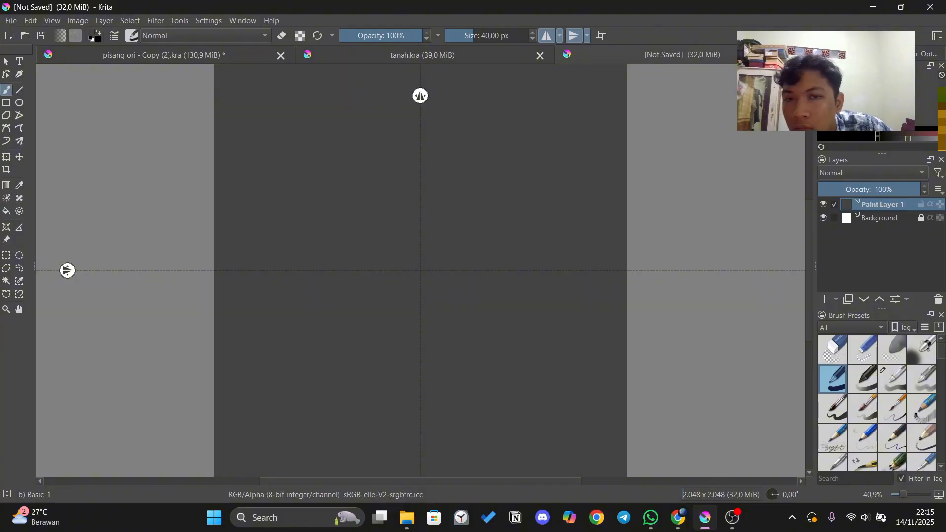
left_click(876, 388)
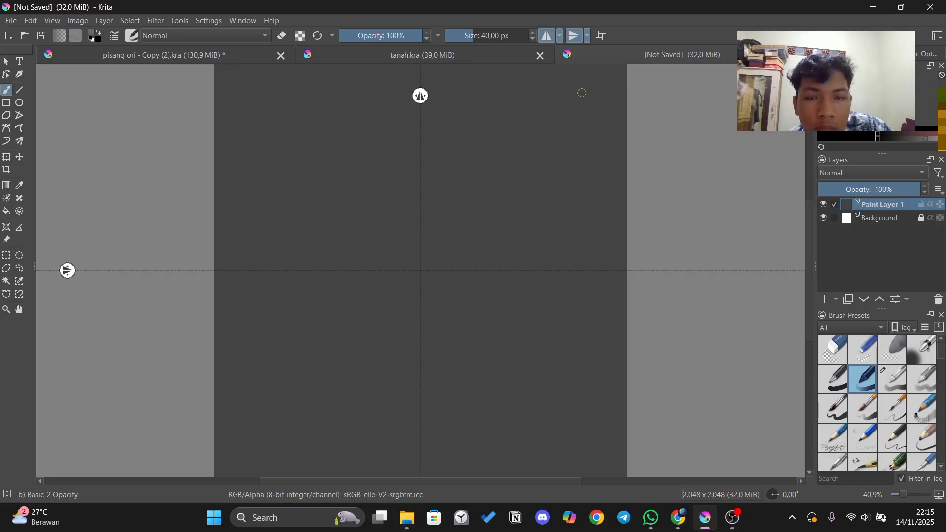
left_click_drag(561, 93, 635, 88)
key("ctrl+z")
left_click(6, 102)
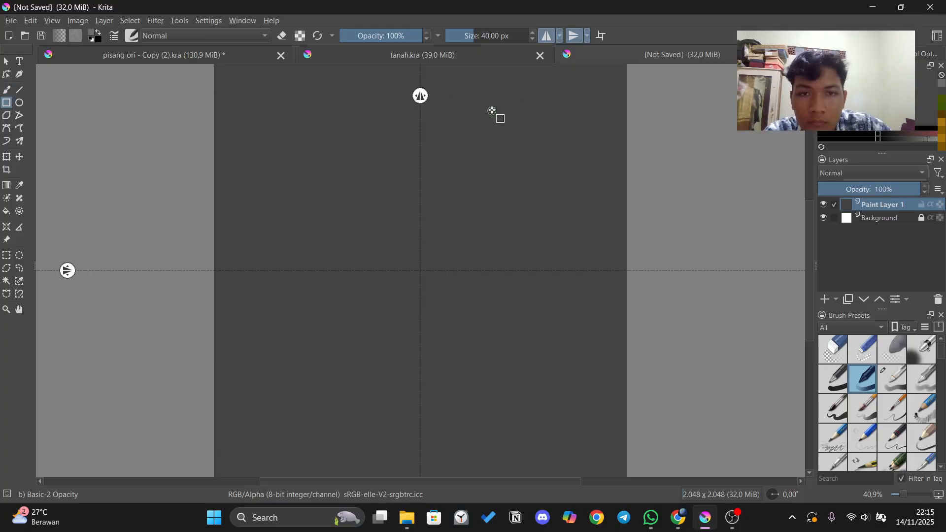
left_click_drag(513, 104, 640, 172)
Try smaller grey rectangle outlines in a row beneath the large rectangle.
mouse_move(550, 199)
left_mouse_down()
mouse_move(630, 228)
mouse_move(632, 239)
left_mouse_up()
left_click_drag(534, 198, 444, 239)
left_click_drag(404, 196, 436, 247)
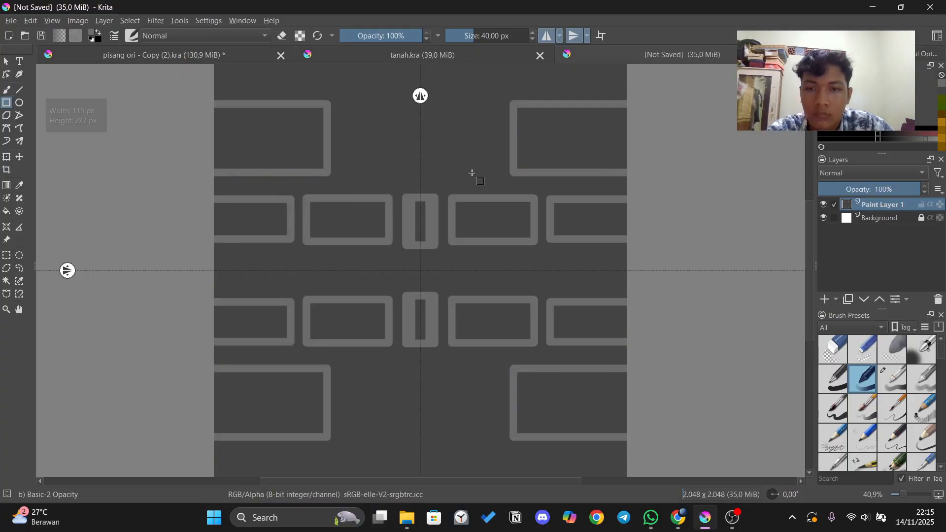
key("ctrl+z")
key("ctrl+z")
key("ctrl+z")
left_click_drag(209, 200, 305, 238)
key("ctrl+z")
Draw a smaller mirrored rectangle outline directly below the large one at the canvas edge, and undo the extra one beneath it.
left_click_drag(534, 186, 636, 223)
left_click_drag(636, 238, 532, 266)
key("ctrl+z")
key("ctrl+z")
key("ctrl+z")
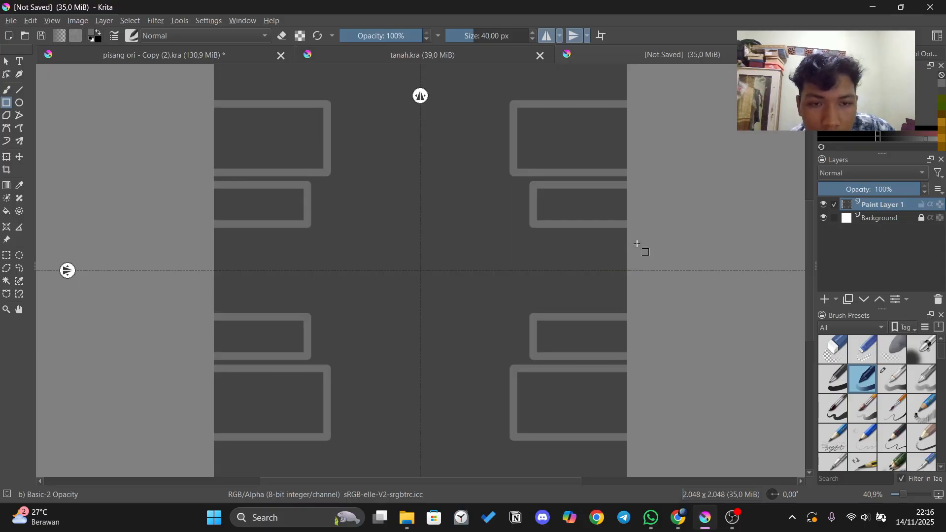
Draw four mirrored grey rectangle outlines of varying widths along the canvas's side edge, from the bottom up to the horizontal mirror line.
left_click_drag(643, 470, 523, 428)
mouse_move(640, 407)
left_mouse_down()
mouse_move(529, 381)
mouse_move(548, 371)
left_mouse_up()
left_click_drag(640, 355, 496, 319)
mouse_move(644, 304)
left_mouse_down()
mouse_move(503, 265)
mouse_move(503, 278)
left_mouse_up()
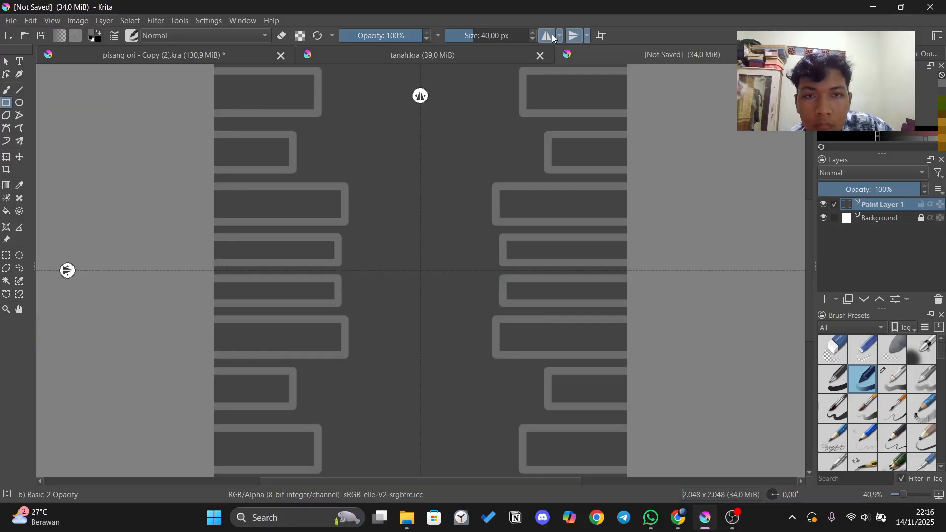
Turn off horizontal mirroring and draw two rectangle outlines in the central gap of each of the four upper rows, mirrored vertically.
left_click(547, 36)
left_click_drag(335, 69, 433, 111)
left_click_drag(455, 71, 504, 112)
left_click_drag(318, 135, 415, 169)
left_click_drag(447, 136, 521, 170)
left_click_drag(365, 189, 445, 221)
left_click_drag(462, 185, 481, 223)
left_click_drag(362, 238, 433, 263)
left_click_drag(456, 239, 479, 263)
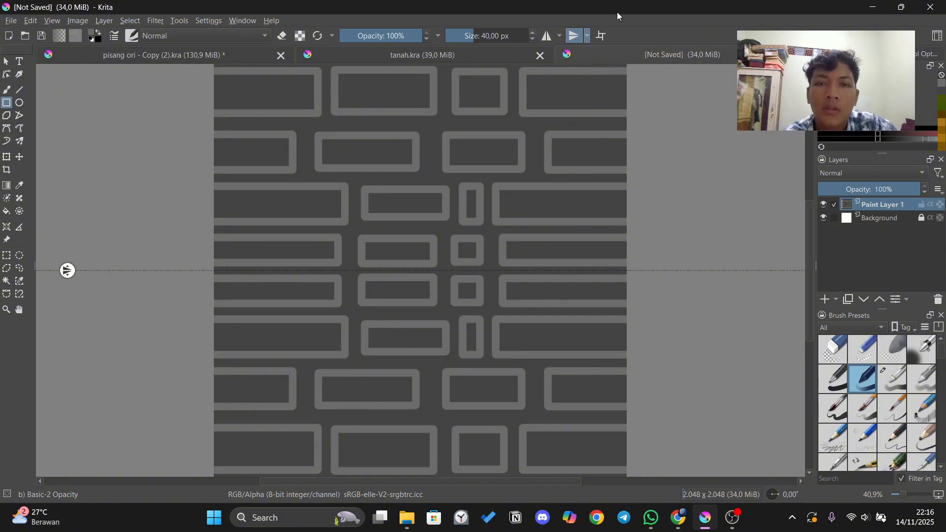
Check how the brick pattern tiles in wrap-around mode, return to the single-canvas view and turn off vertical mirroring.
key("w")
scroll(616, 215, "down", 4)
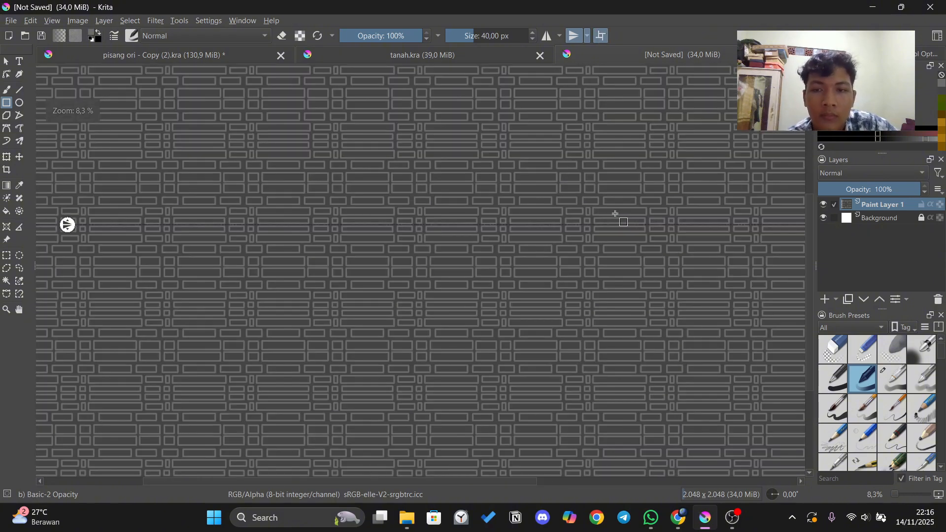
scroll(604, 216, "up", 3)
left_click(602, 36)
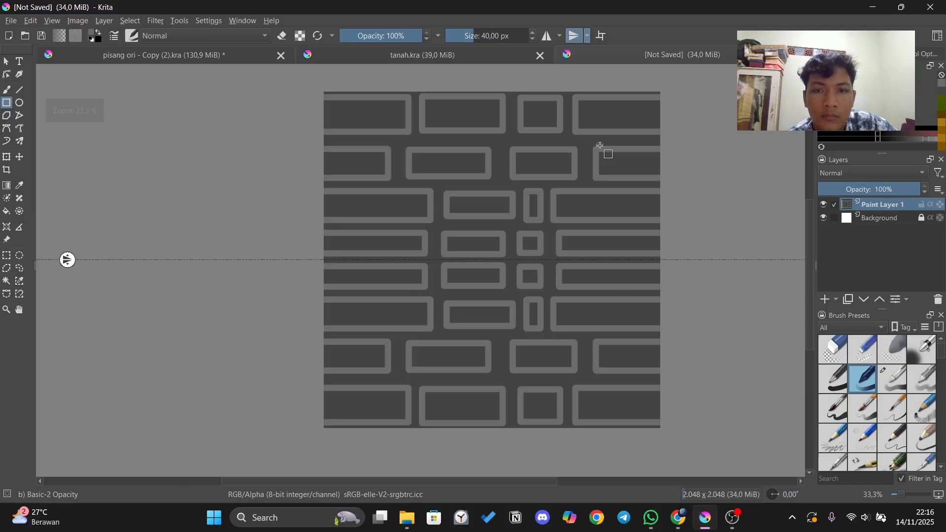
left_click(574, 35)
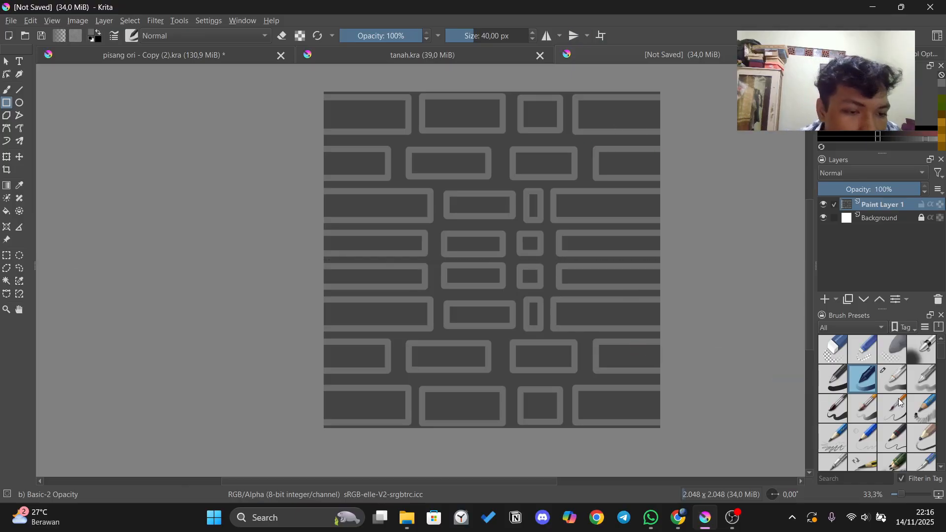
Paint over the top rows of bricks with lighter grey freehand strokes using the Airbrush Soft preset at 600 px.
left_click(922, 349)
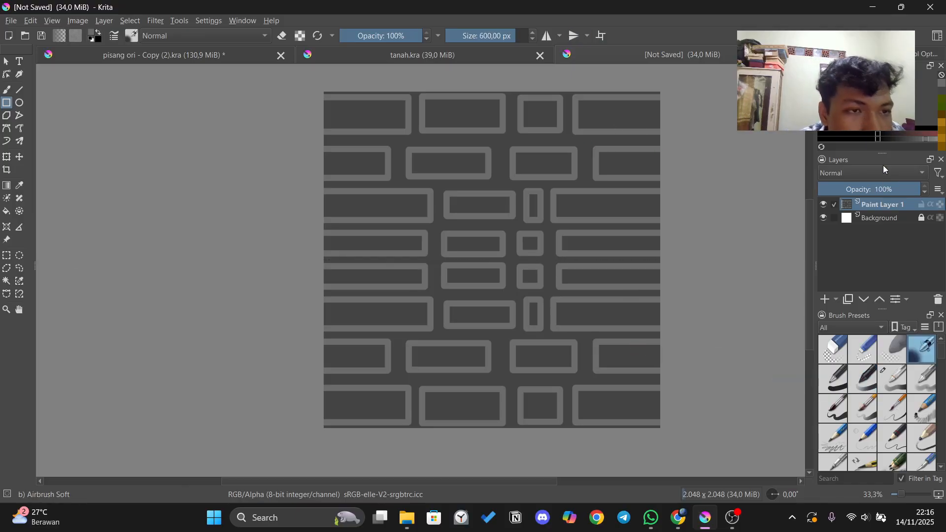
left_click_drag(370, 101, 421, 119)
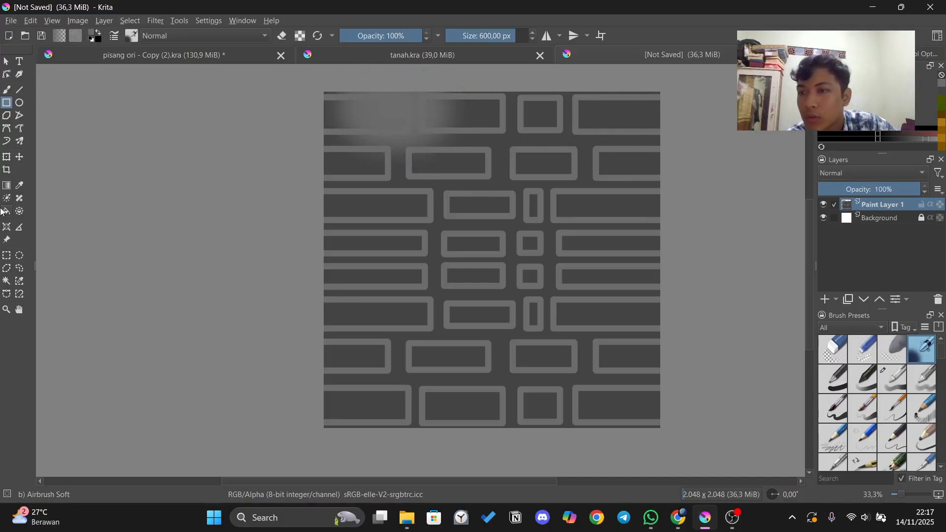
left_click(7, 90)
mouse_move(335, 97)
left_mouse_down()
mouse_move(364, 96)
mouse_move(296, 102)
mouse_move(519, 85)
mouse_move(490, 90)
mouse_move(650, 100)
mouse_move(327, 110)
mouse_move(567, 87)
mouse_move(628, 97)
mouse_move(637, 178)
mouse_move(734, 120)
left_mouse_up()
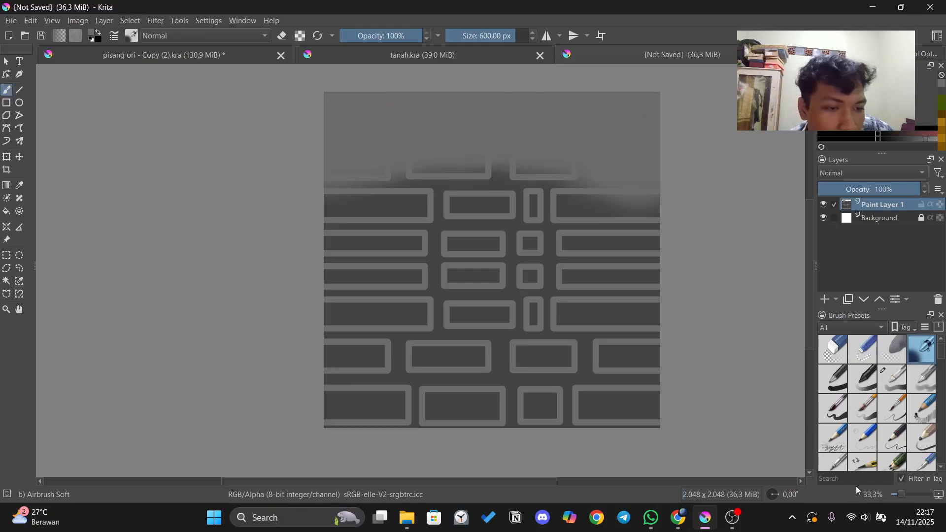
Try the RGBA 06 Rock brush on the airbrushed area and undo the test strokes.
scroll(894, 426, "down", 2)
scroll(894, 426, "down", 4)
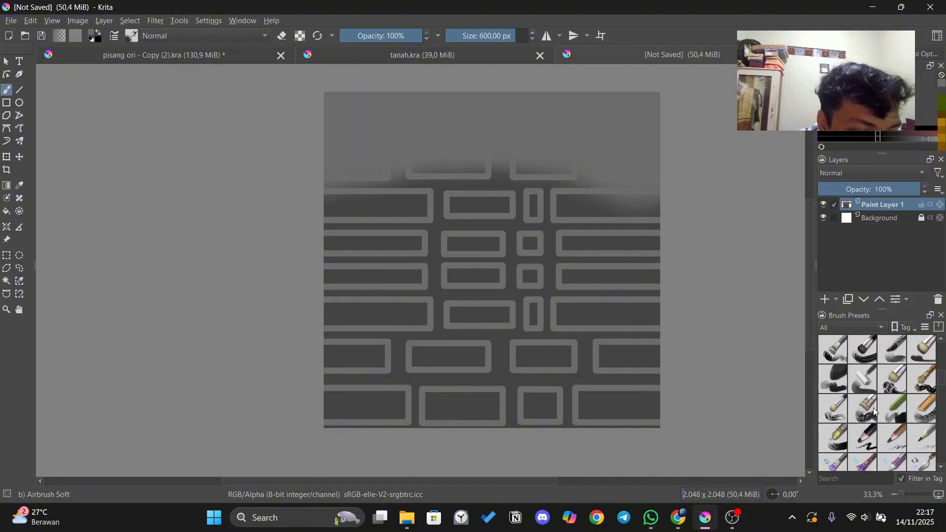
scroll(849, 440, "down", 3)
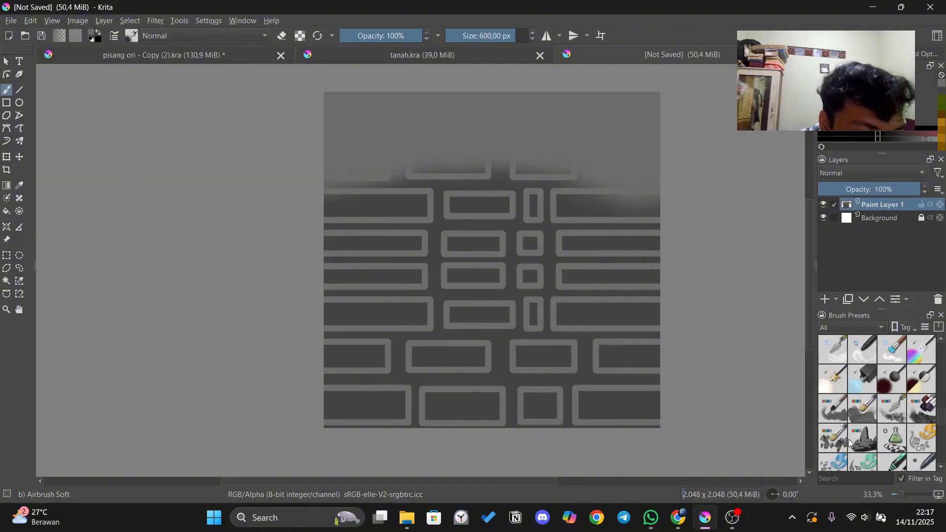
left_click(866, 444)
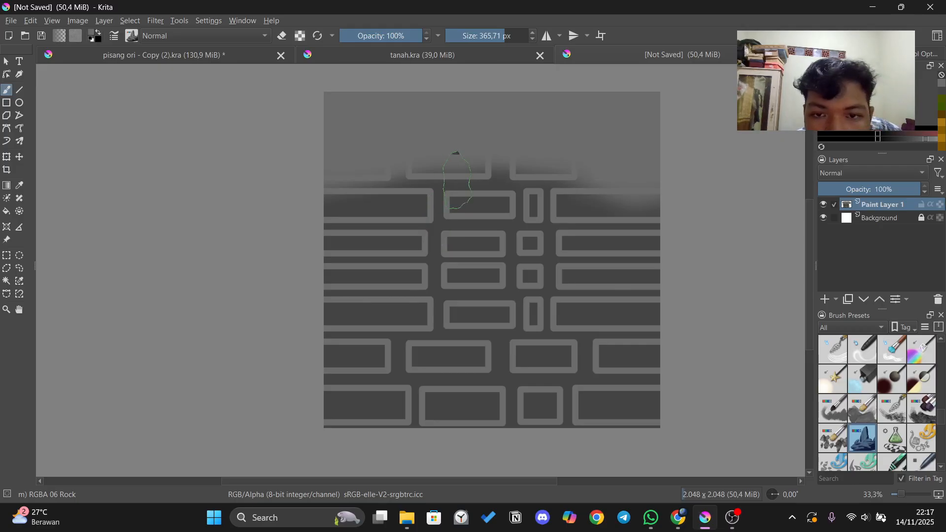
left_click_drag(453, 154, 458, 197)
key("ctrl+z")
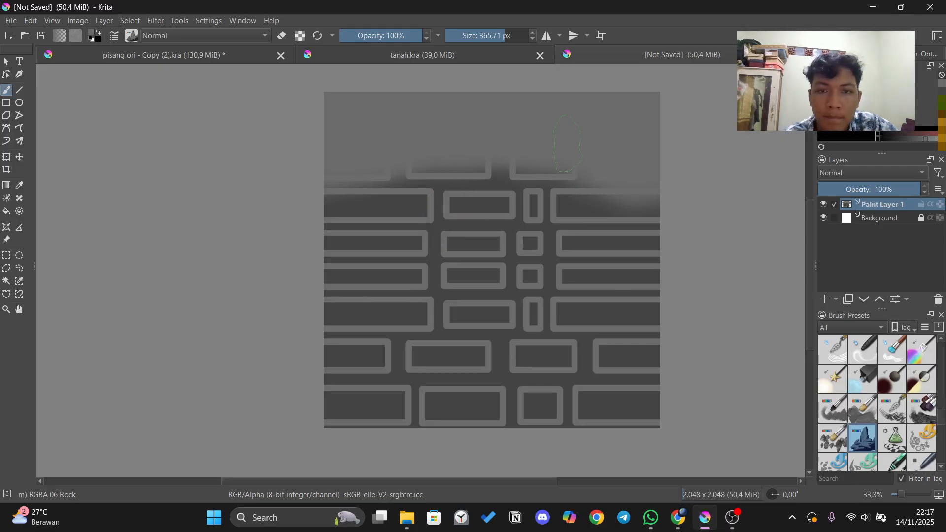
left_click(619, 149)
mouse_move(631, 206)
left_mouse_down()
mouse_move(585, 165)
mouse_move(597, 151)
left_mouse_up()
key("ctrl+z")
key("ctrl+z")
Choose the Texture Snow Pile brush, set its size to 642,95 px and paint darker grey texture strokes along the canvas's top edge.
left_click(834, 439)
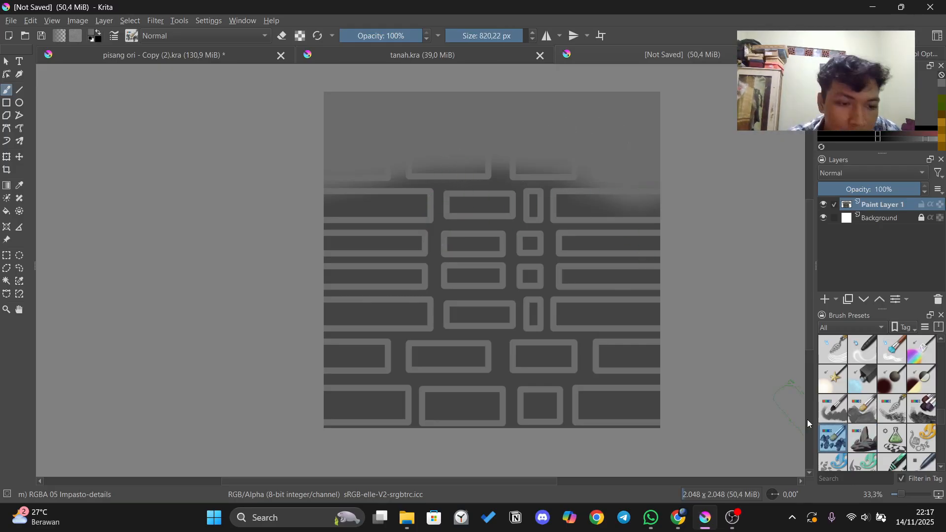
left_click(833, 408)
scroll(876, 404, "down", 5)
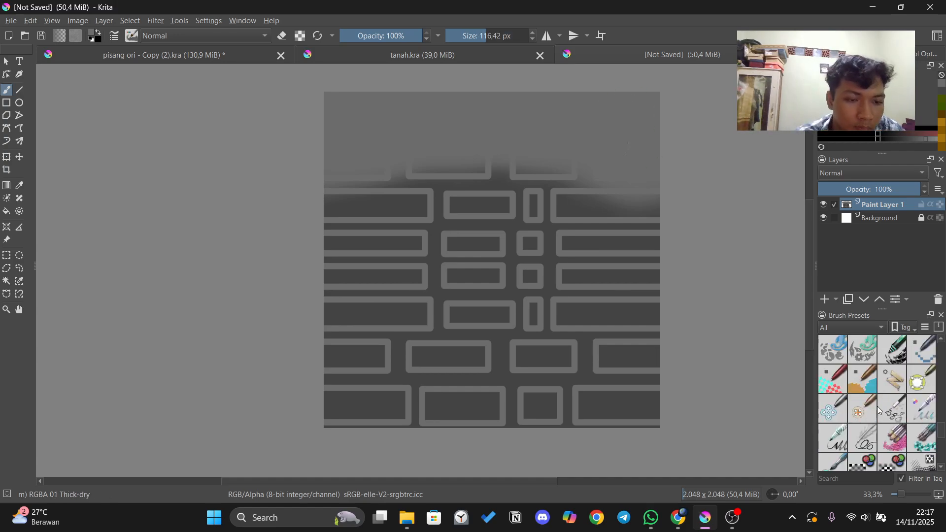
left_click(862, 455)
left_click_drag(332, 101, 433, 110)
left_click(517, 36)
mouse_move(465, 97)
left_mouse_down()
mouse_move(549, 97)
mouse_move(334, 129)
left_mouse_up()
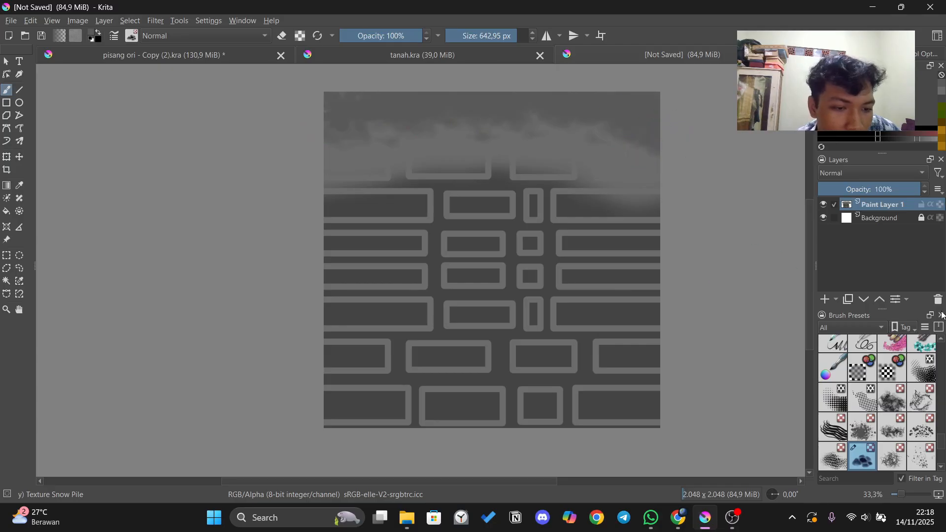
Preview the textured brick pattern's seams in wrap-around mode and return to the single-canvas view.
left_click(600, 35)
scroll(707, 274, "down", 1)
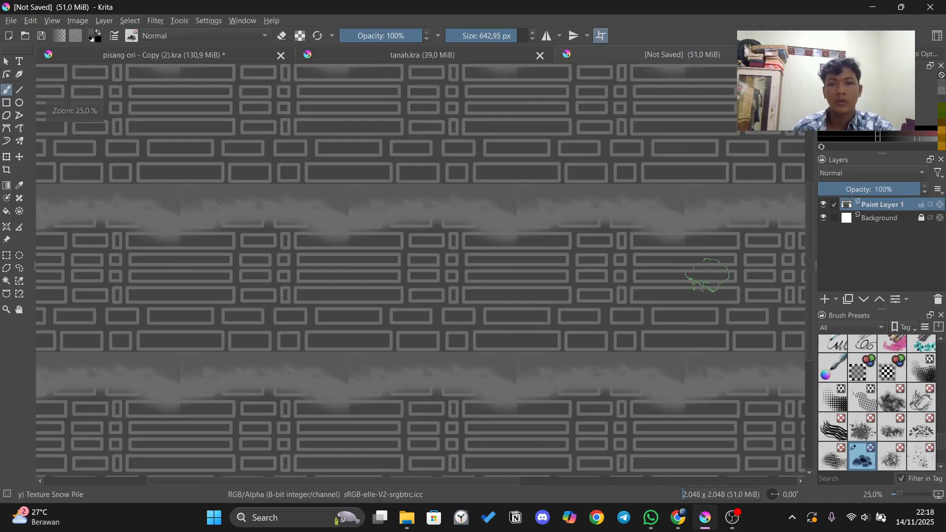
scroll(635, 338, "up", 1)
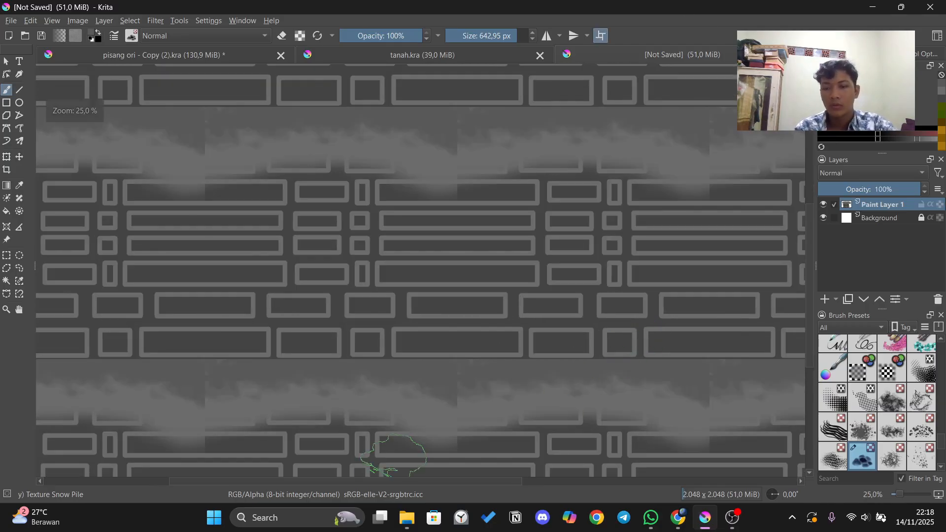
left_click_drag(403, 481, 441, 485)
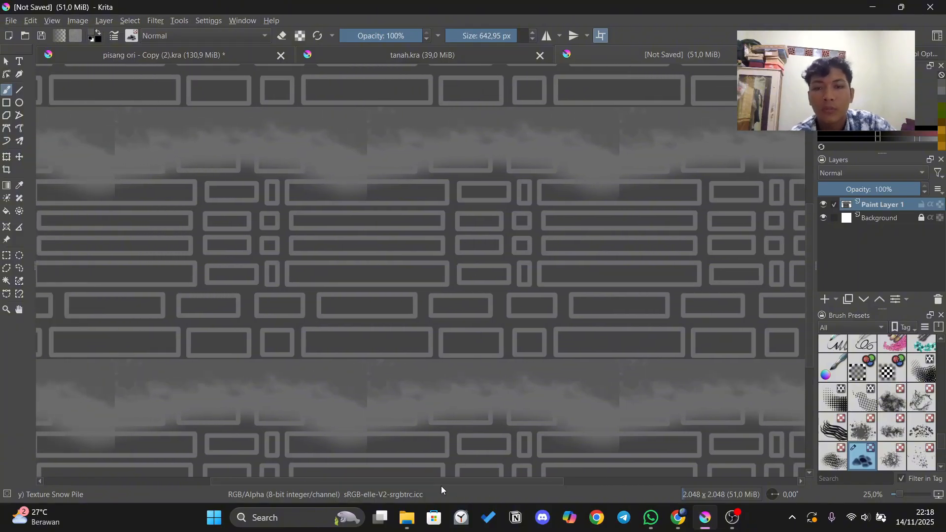
left_click(599, 38)
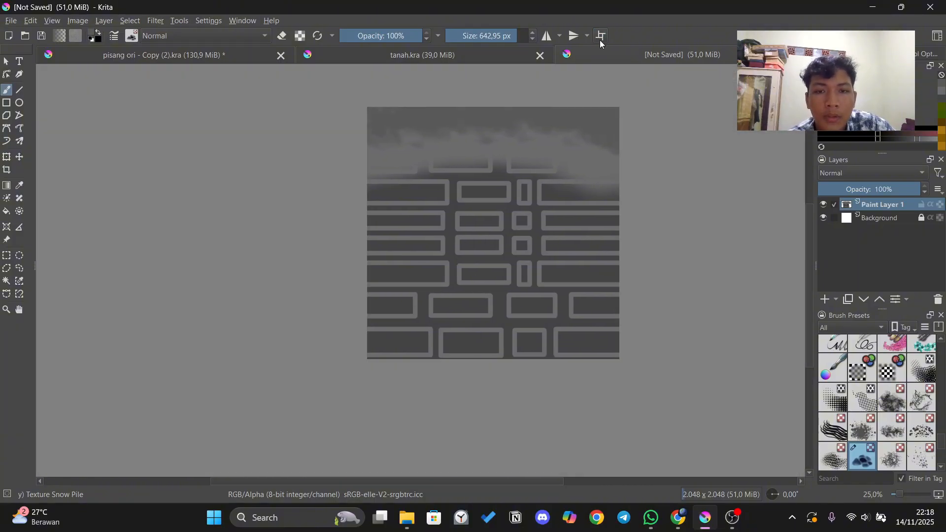
left_click_drag(480, 483, 486, 482)
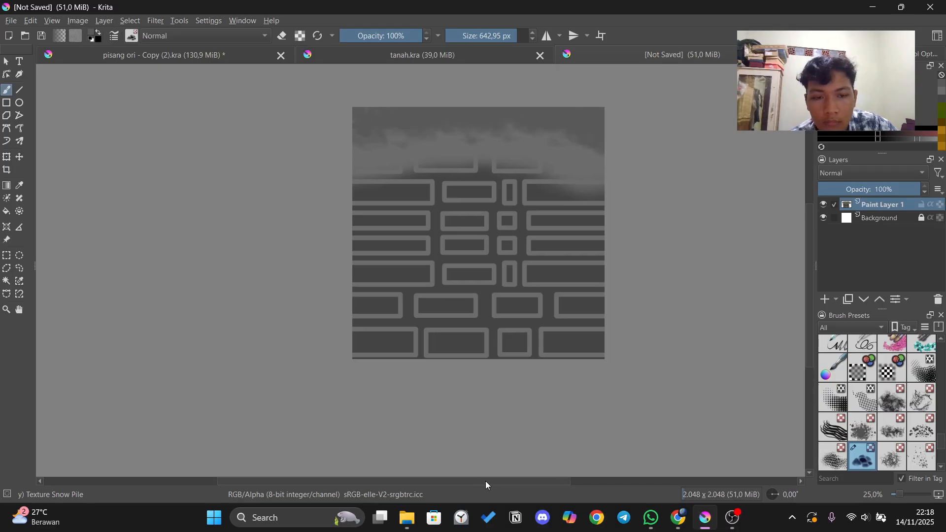
mouse_move(811, 290)
left_mouse_down()
mouse_move(811, 269)
mouse_move(802, 278)
left_mouse_up()
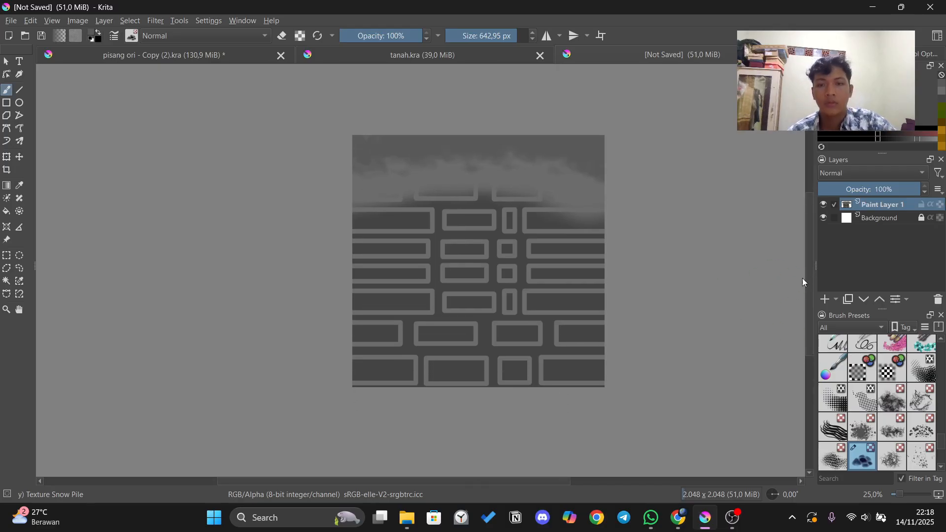